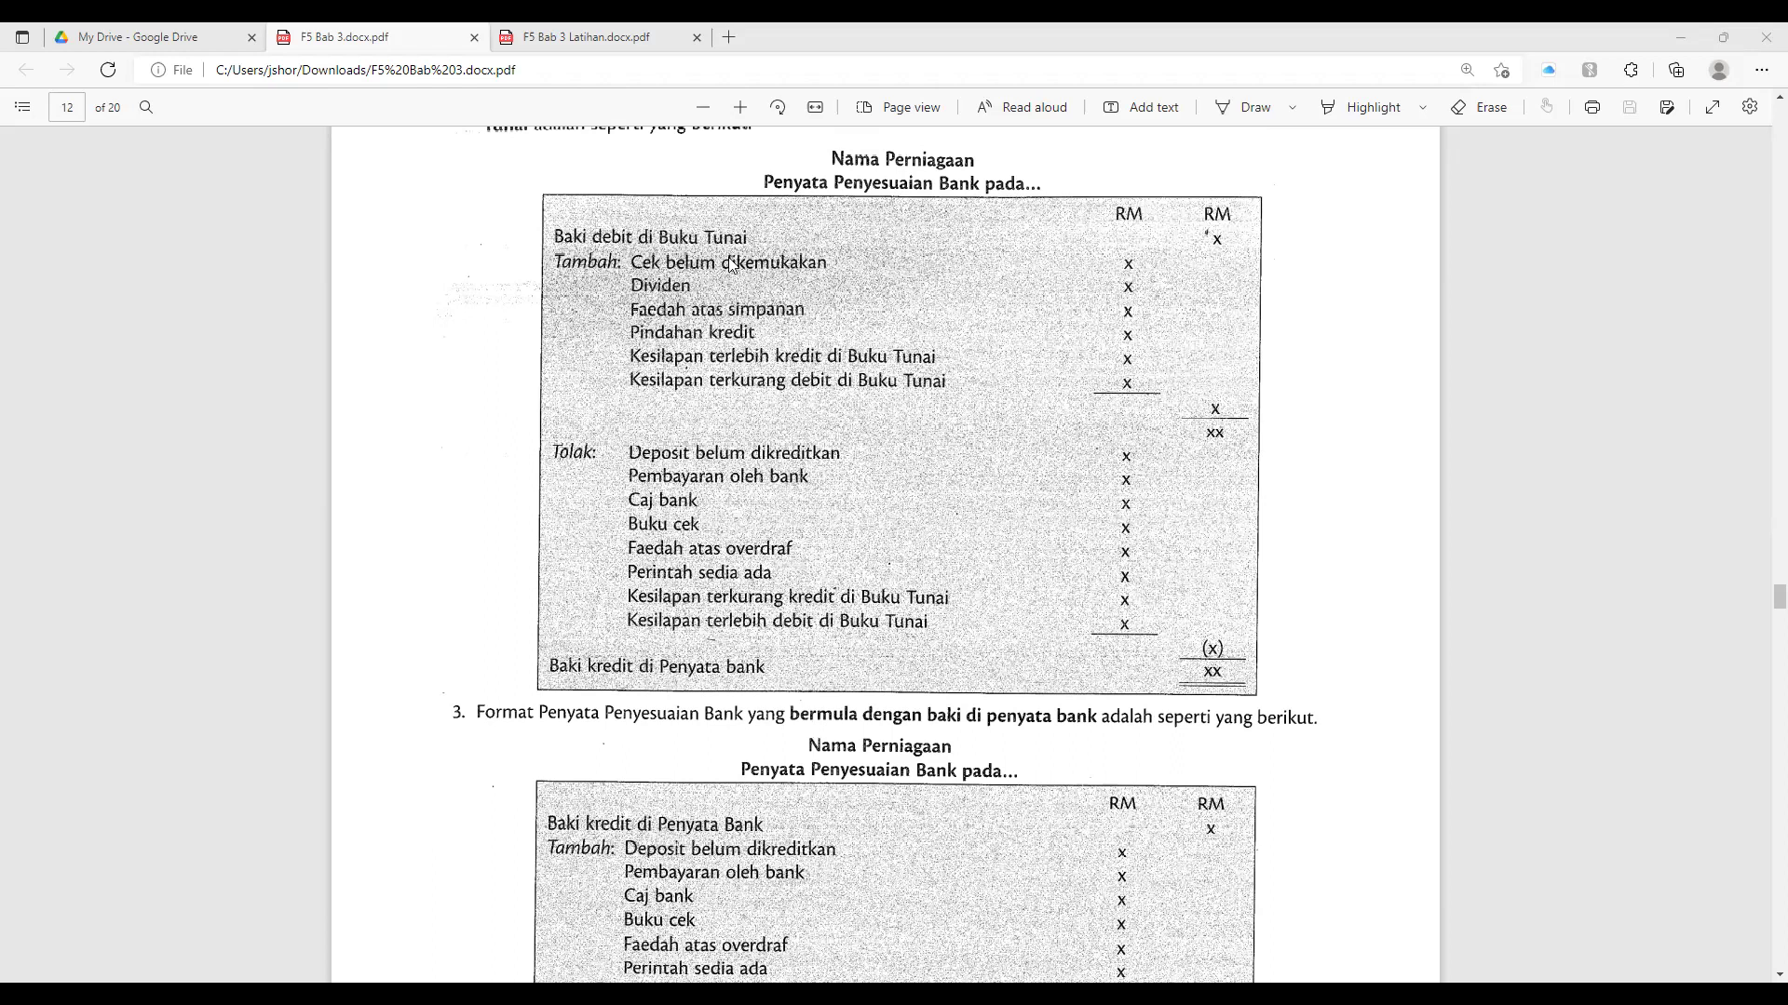
Step: Review the bank reconciliation formats on page 12 and the worked examples on pages 13 and 14 of the F5 Bab 3 PDF
{"action": "scroll", "coordinate": [876, 807], "scroll_direction": "down", "scroll_amount": 2}
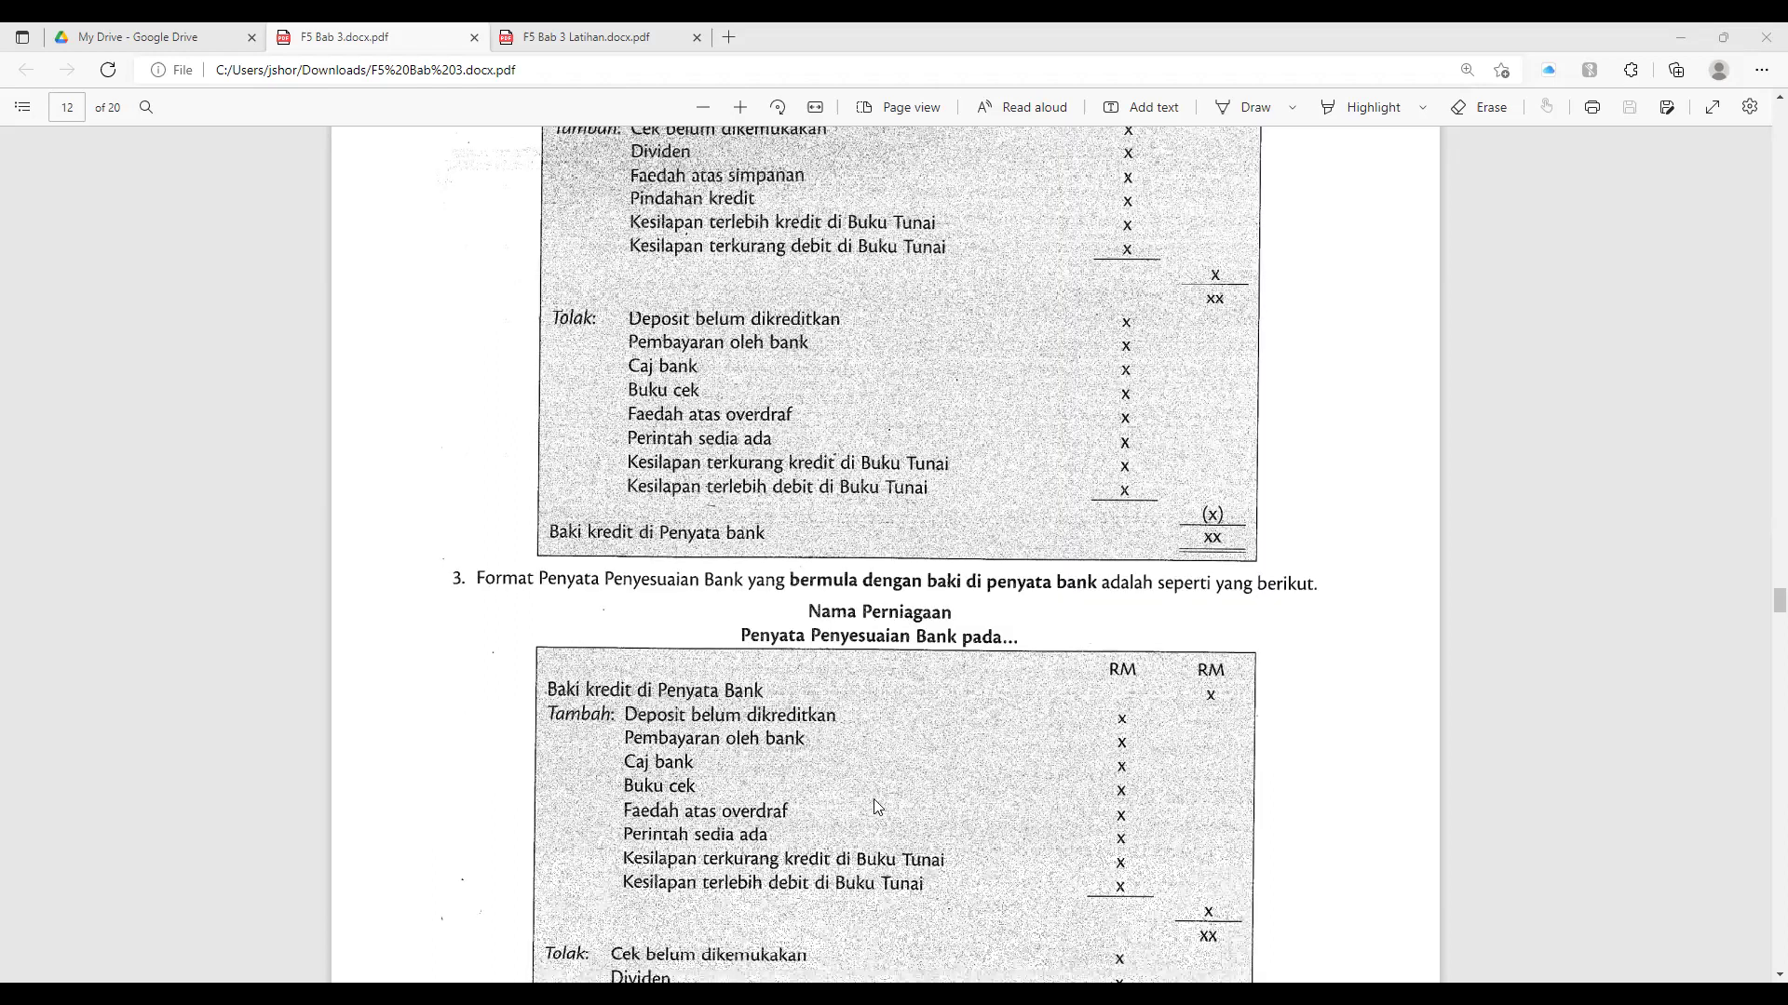
{"action": "scroll", "coordinate": [877, 748], "scroll_direction": "down", "scroll_amount": 2}
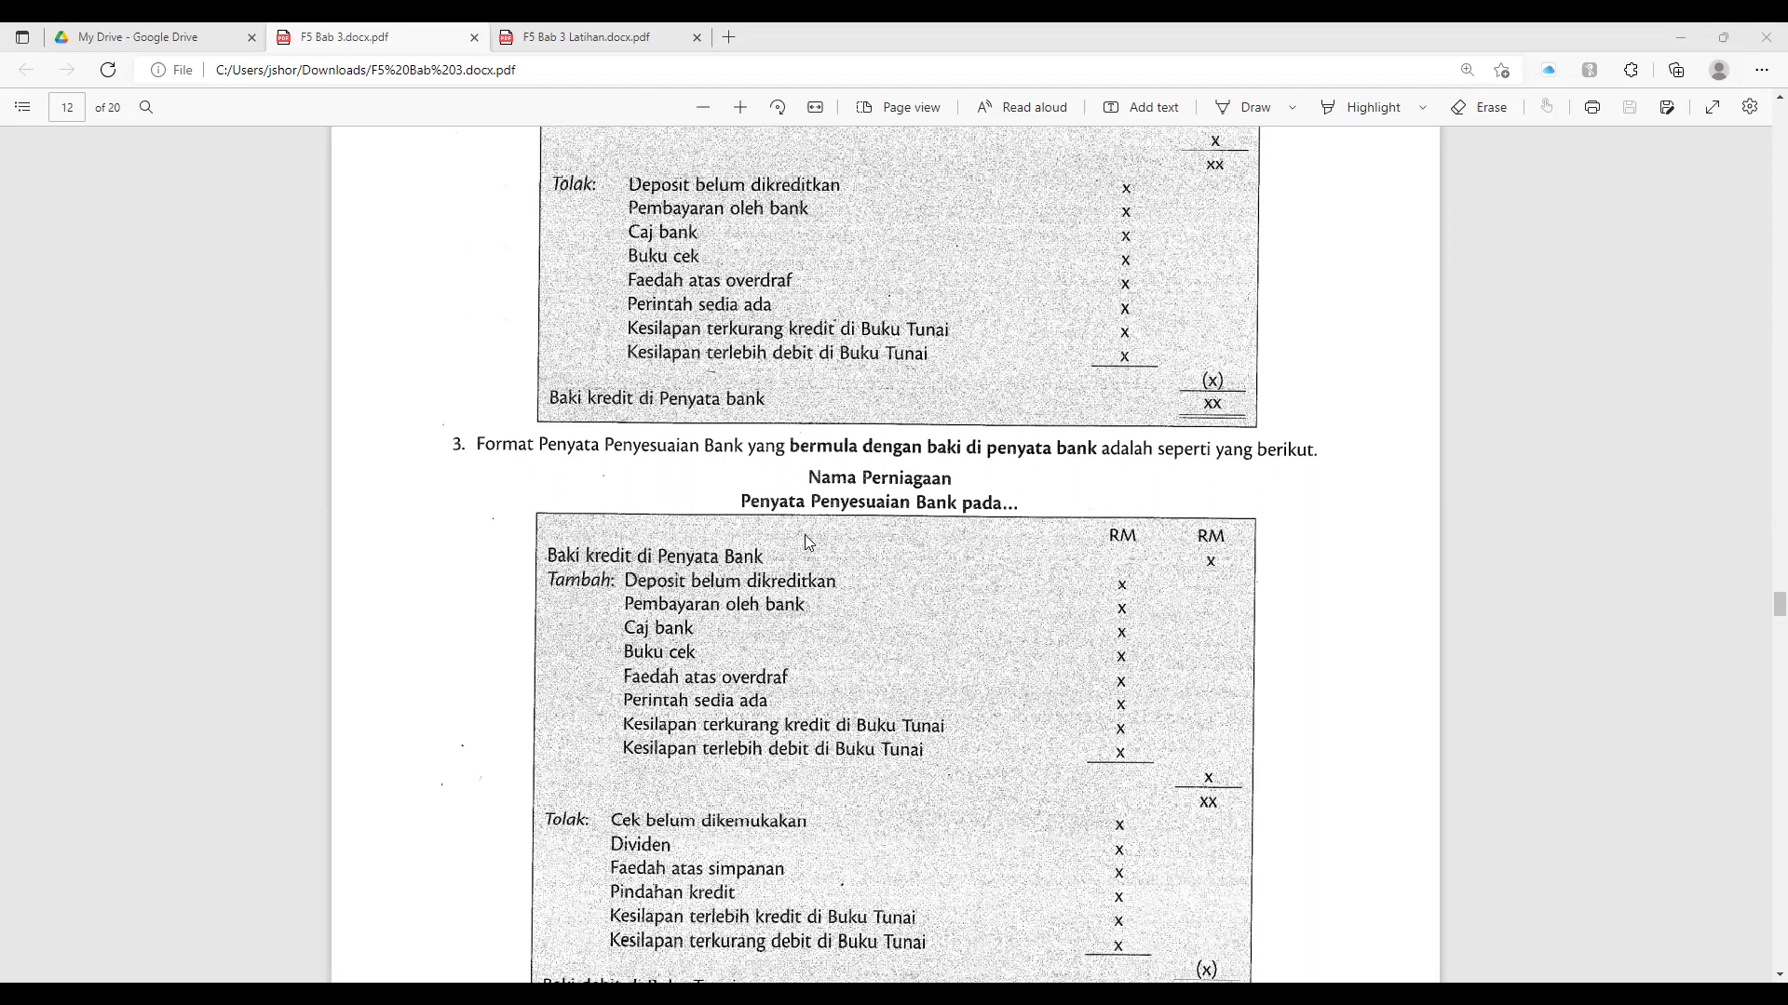
{"action": "scroll", "coordinate": [805, 535], "scroll_direction": "down", "scroll_amount": 2}
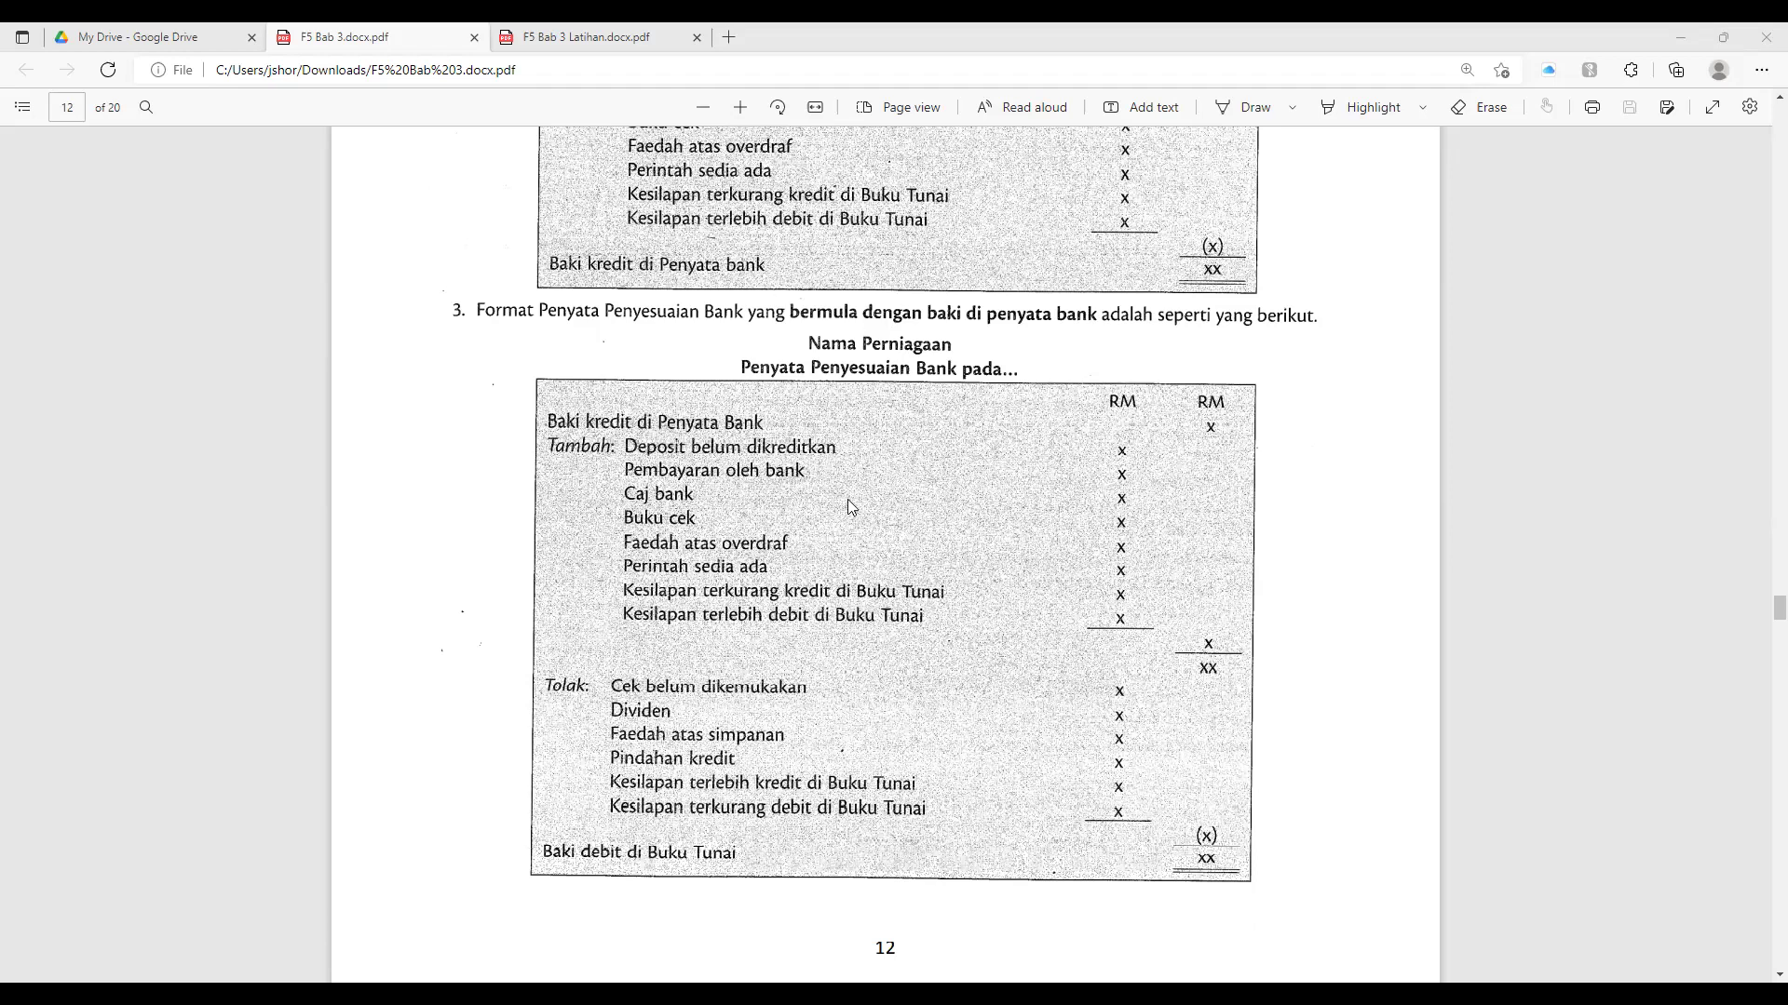
{"action": "scroll", "coordinate": [847, 499], "scroll_direction": "down", "scroll_amount": 15}
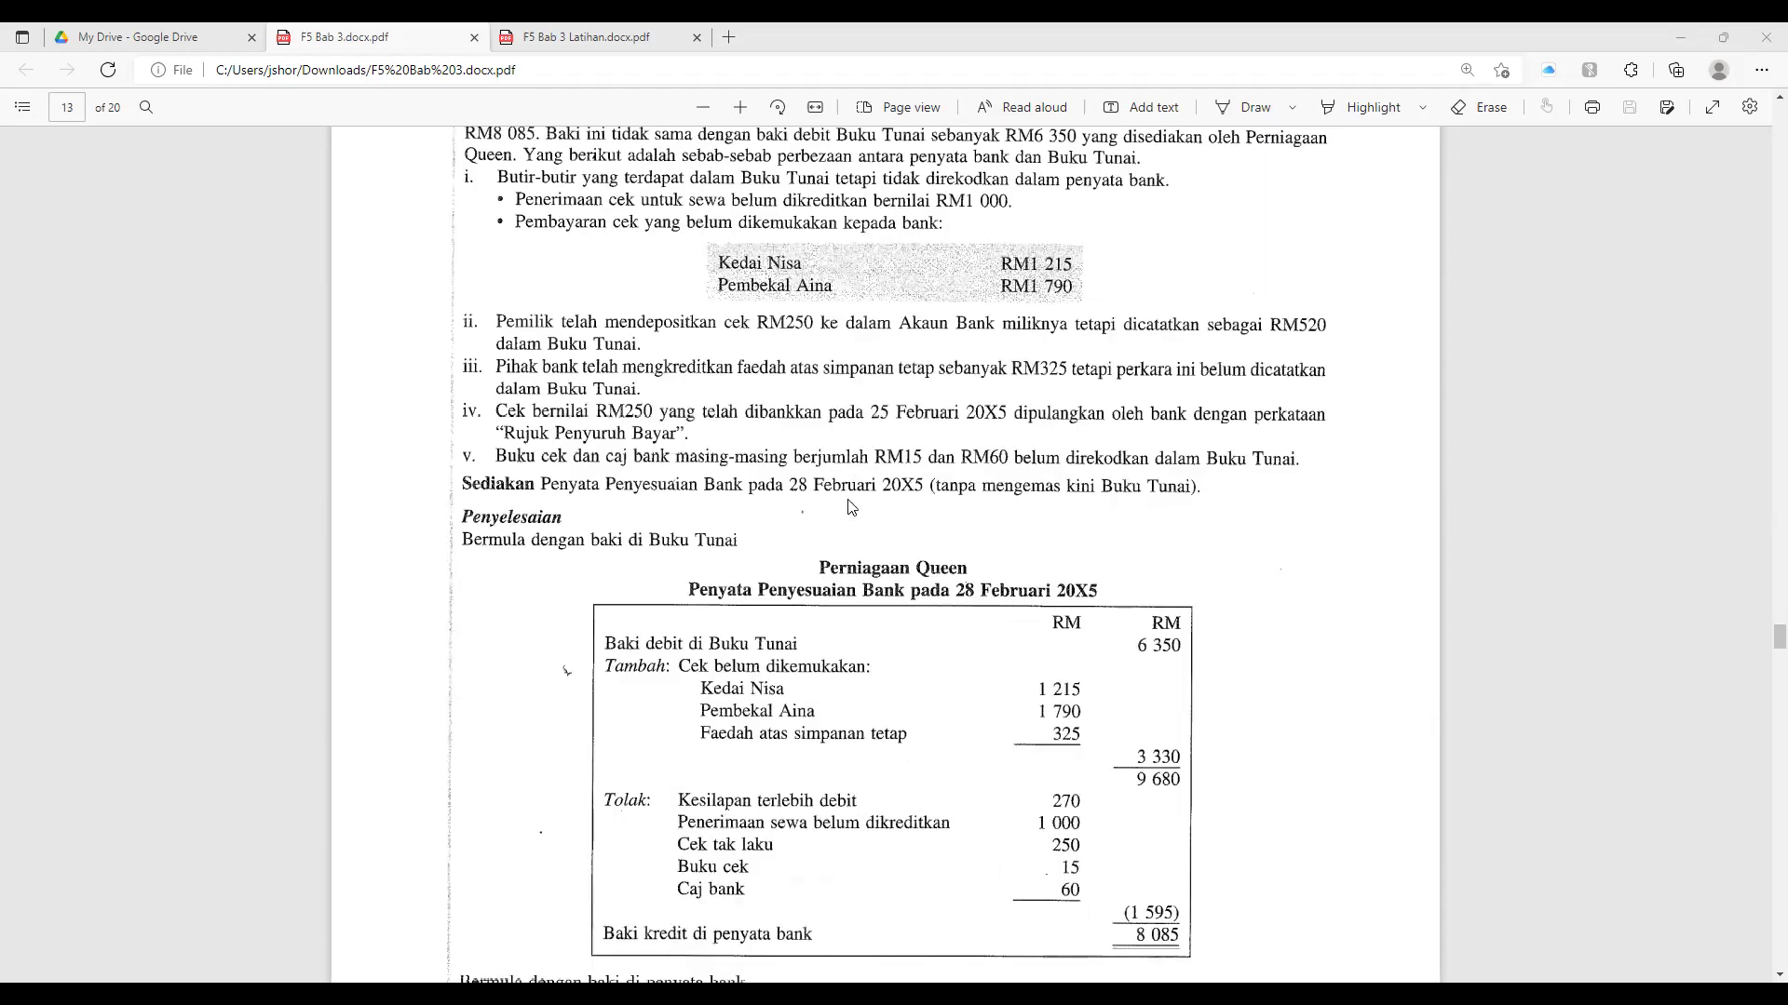
{"action": "scroll", "coordinate": [848, 506], "scroll_direction": "down", "scroll_amount": 4}
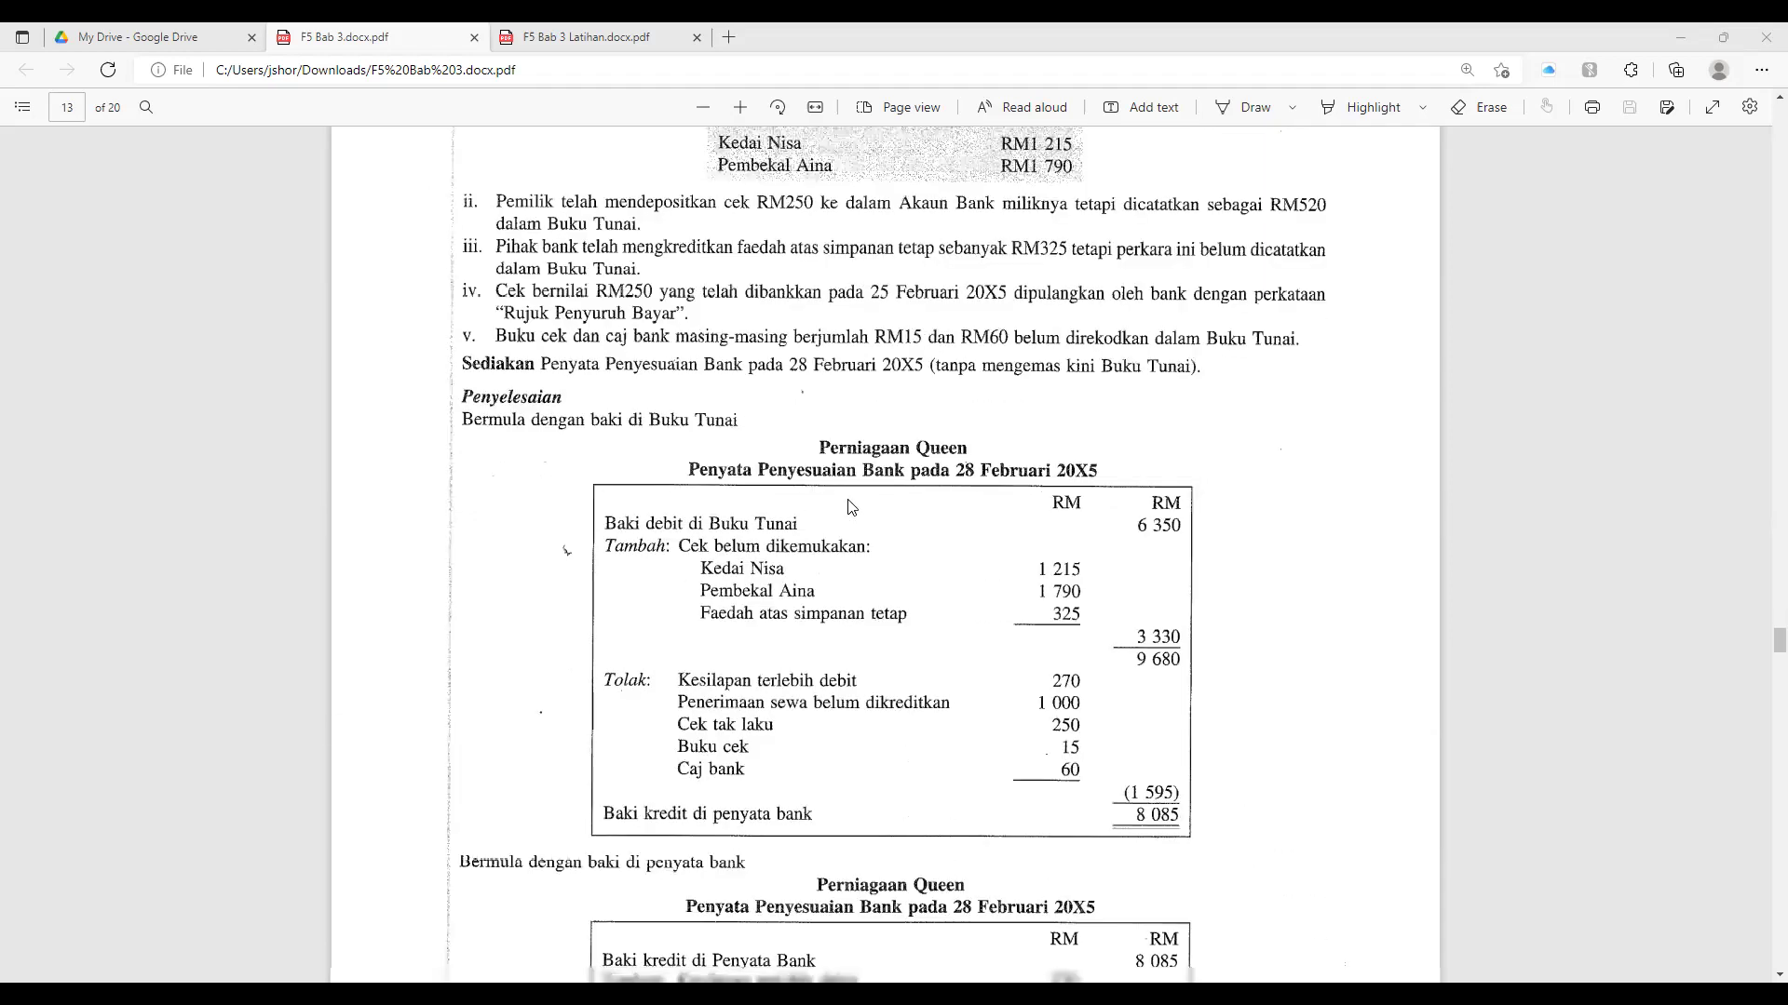
{"action": "scroll", "coordinate": [848, 507], "scroll_direction": "down", "scroll_amount": 15}
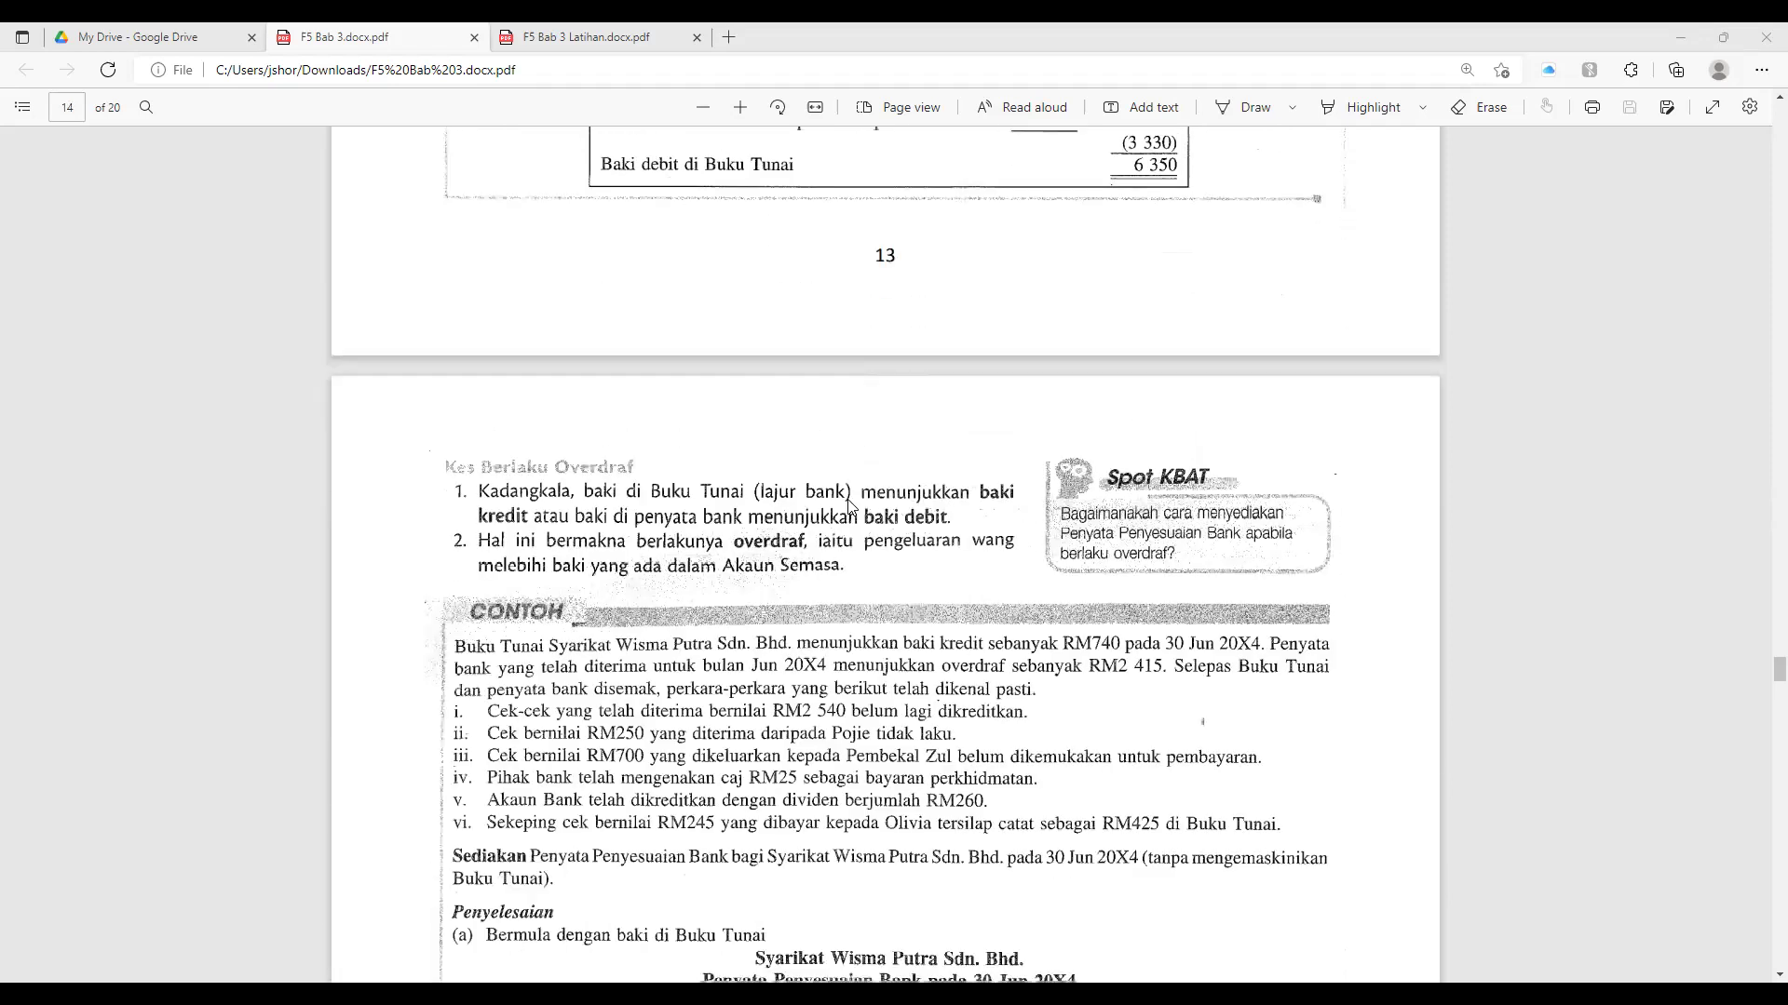
{"action": "scroll", "coordinate": [847, 505], "scroll_direction": "up", "scroll_amount": 20}
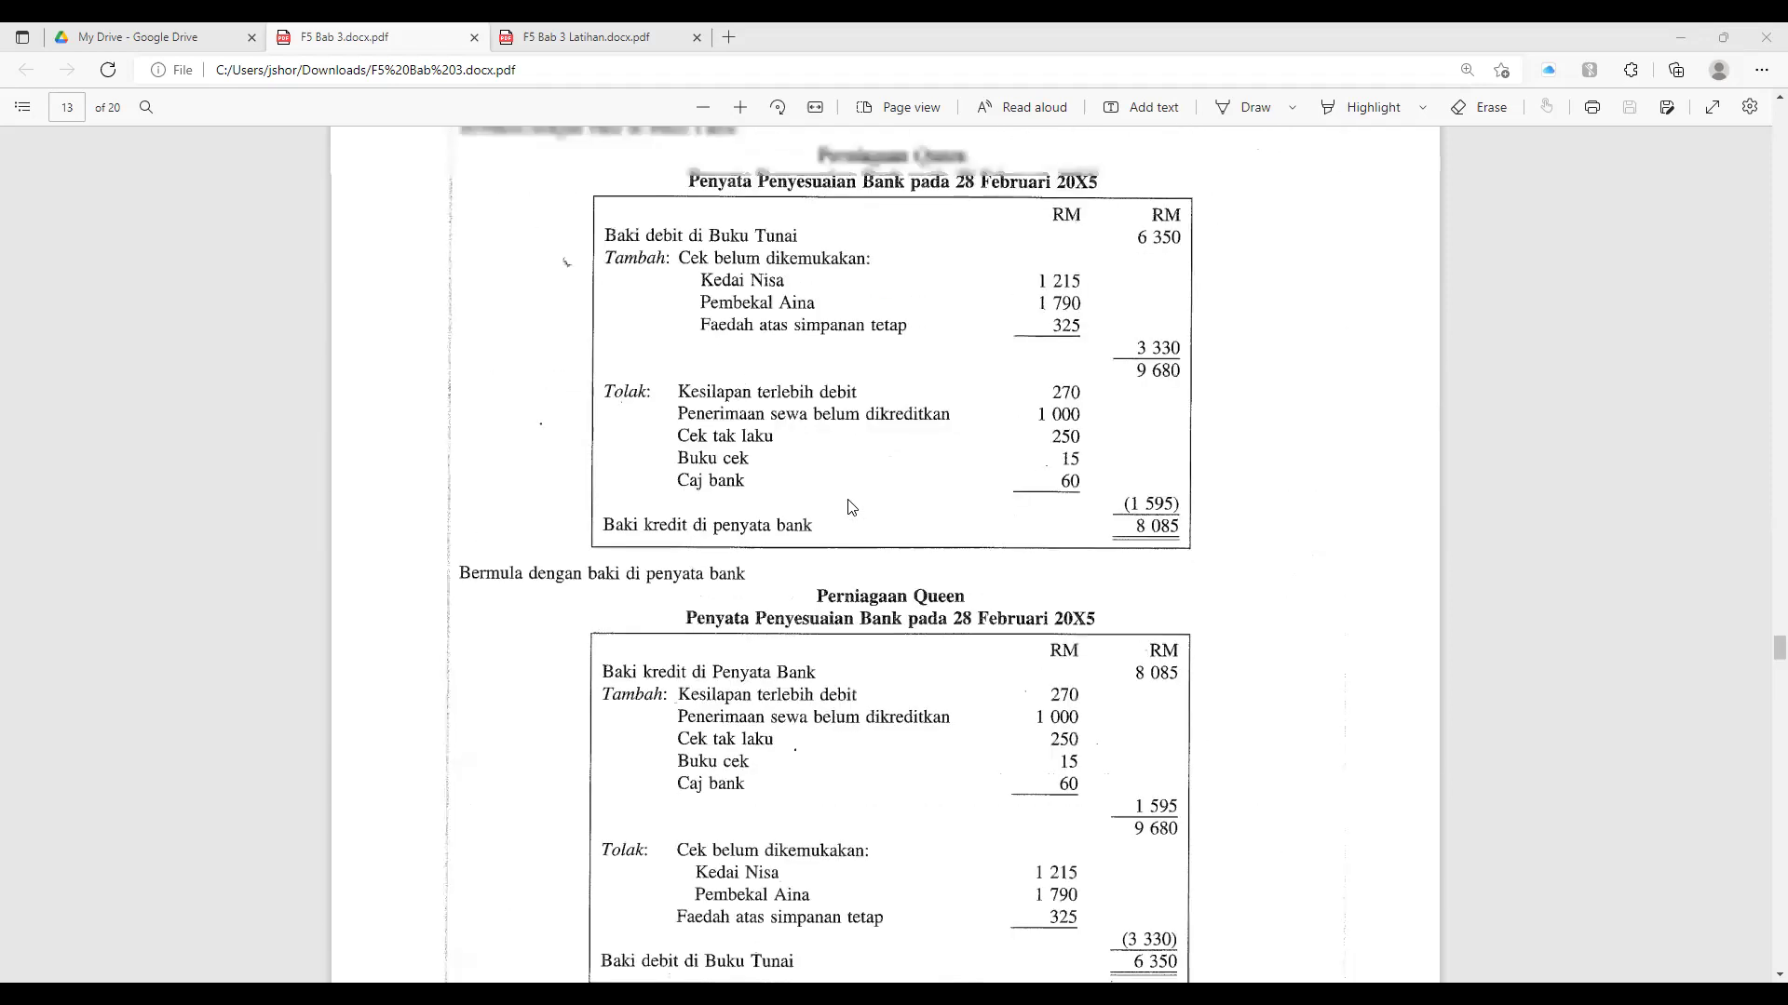
{"action": "scroll", "coordinate": [848, 506], "scroll_direction": "up", "scroll_amount": 9}
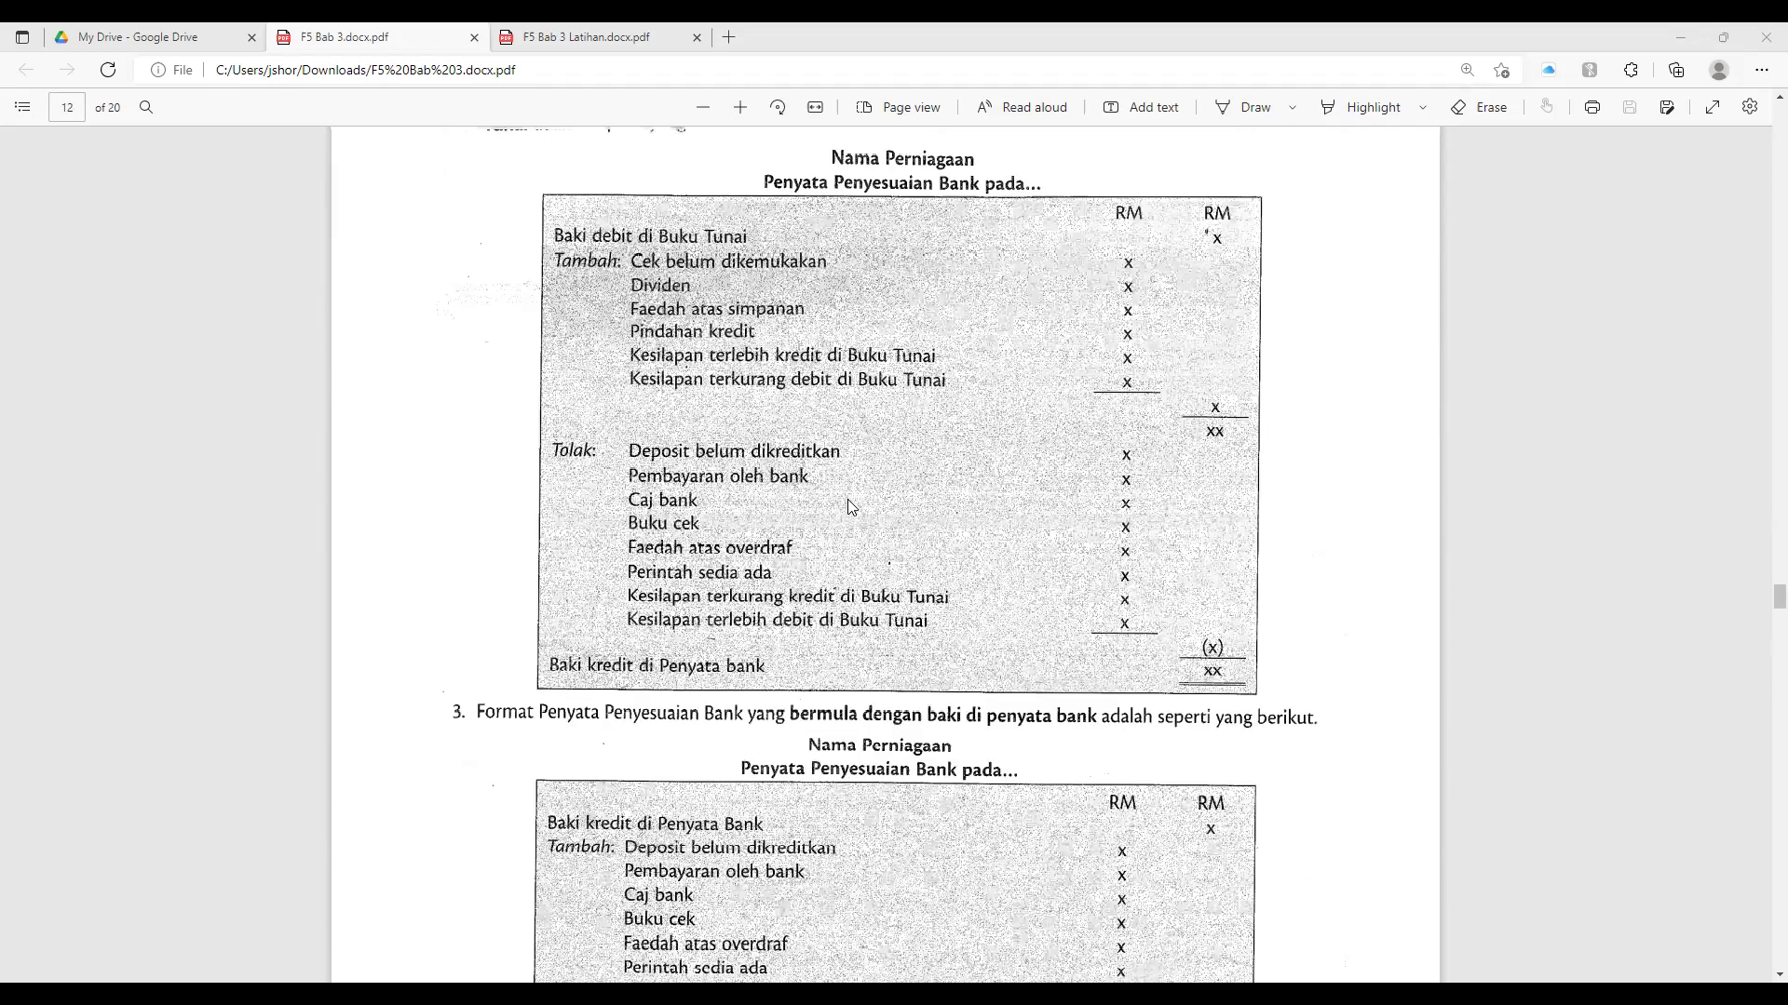
{"action": "scroll", "coordinate": [848, 507], "scroll_direction": "up", "scroll_amount": 1}
{"action": "scroll", "coordinate": [443, 239], "scroll_direction": "down", "scroll_amount": 1}
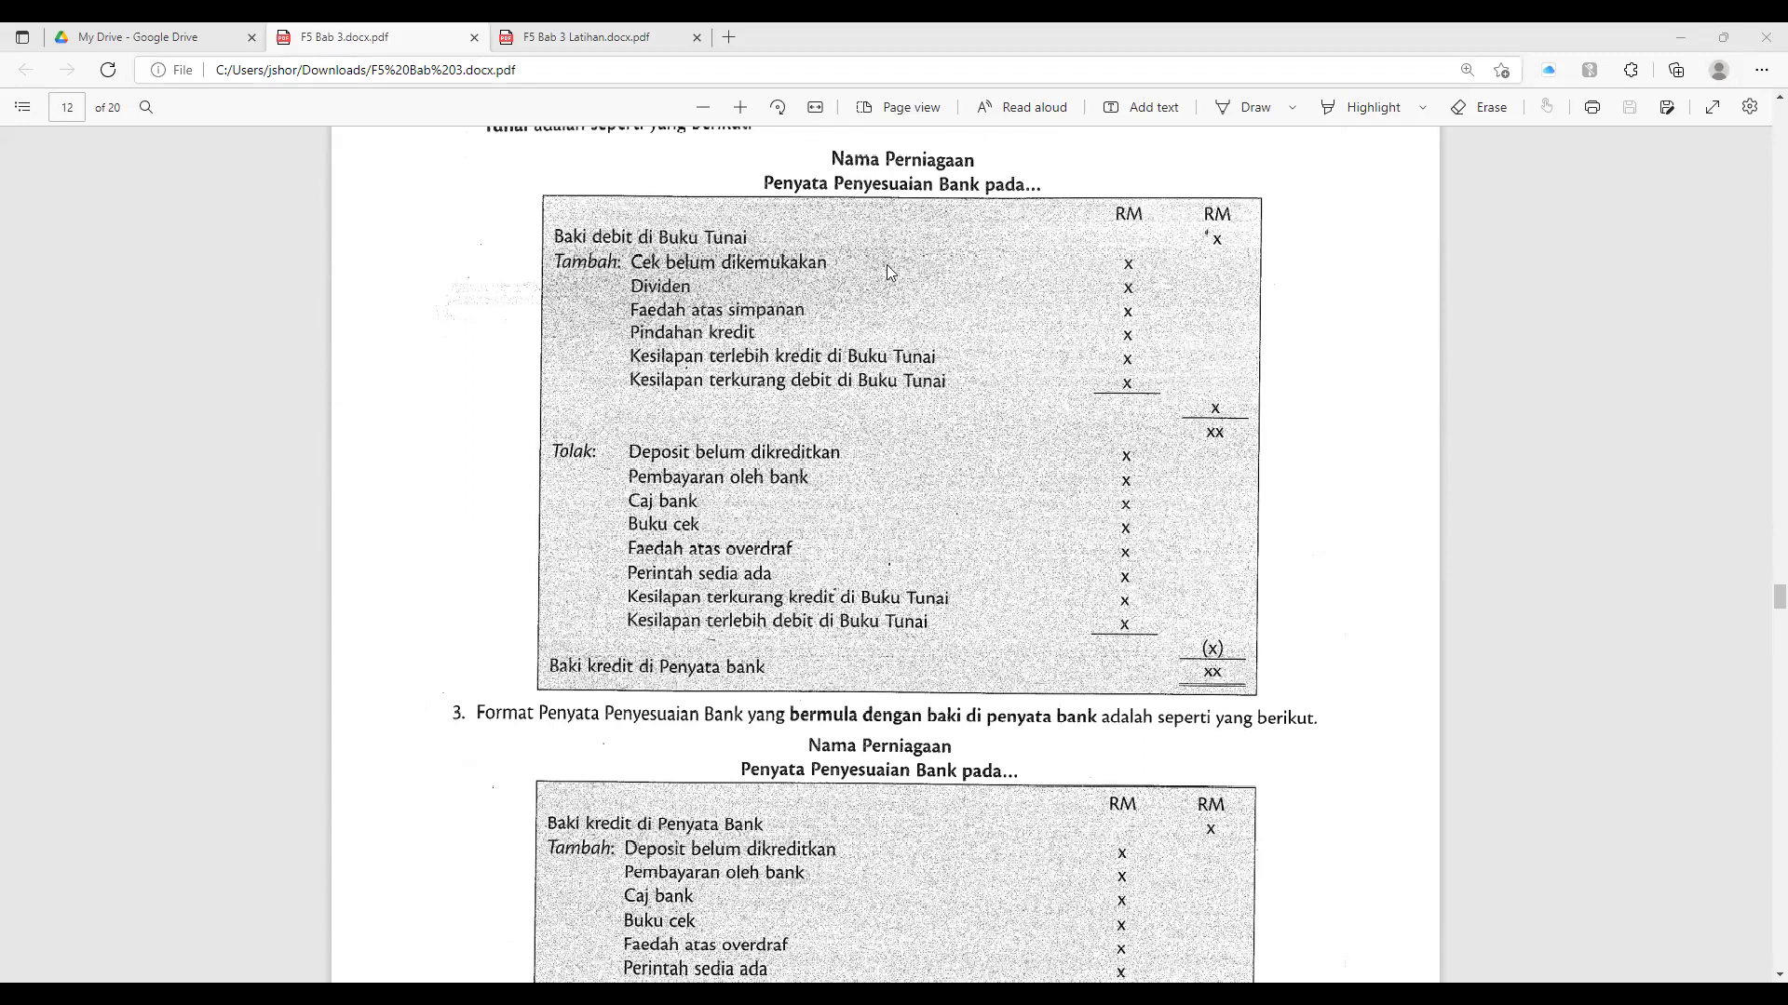
Step: Switch to the F5 Bab 3 Latihan PDF, show it beside the blank Excel workbook, and bring Soalan 9 on page 13 into view
{"action": "key", "text": "ctrl+Tab"}
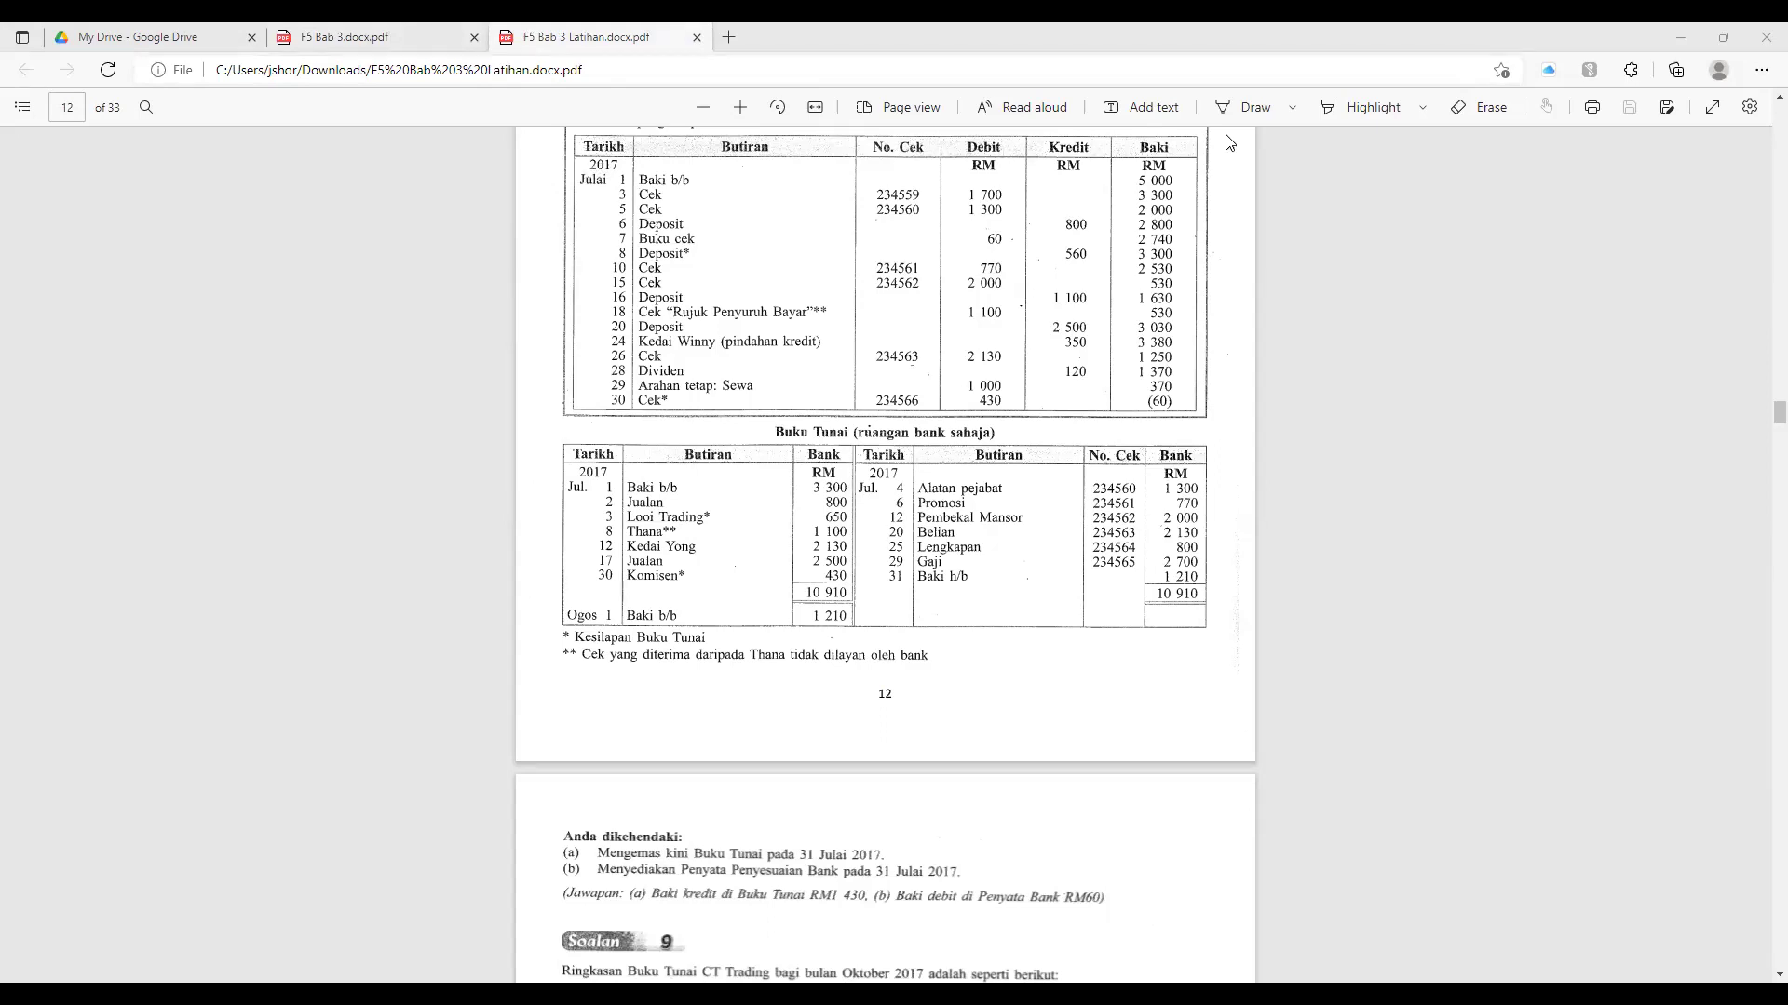
{"action": "left_click", "coordinate": [1722, 37]}
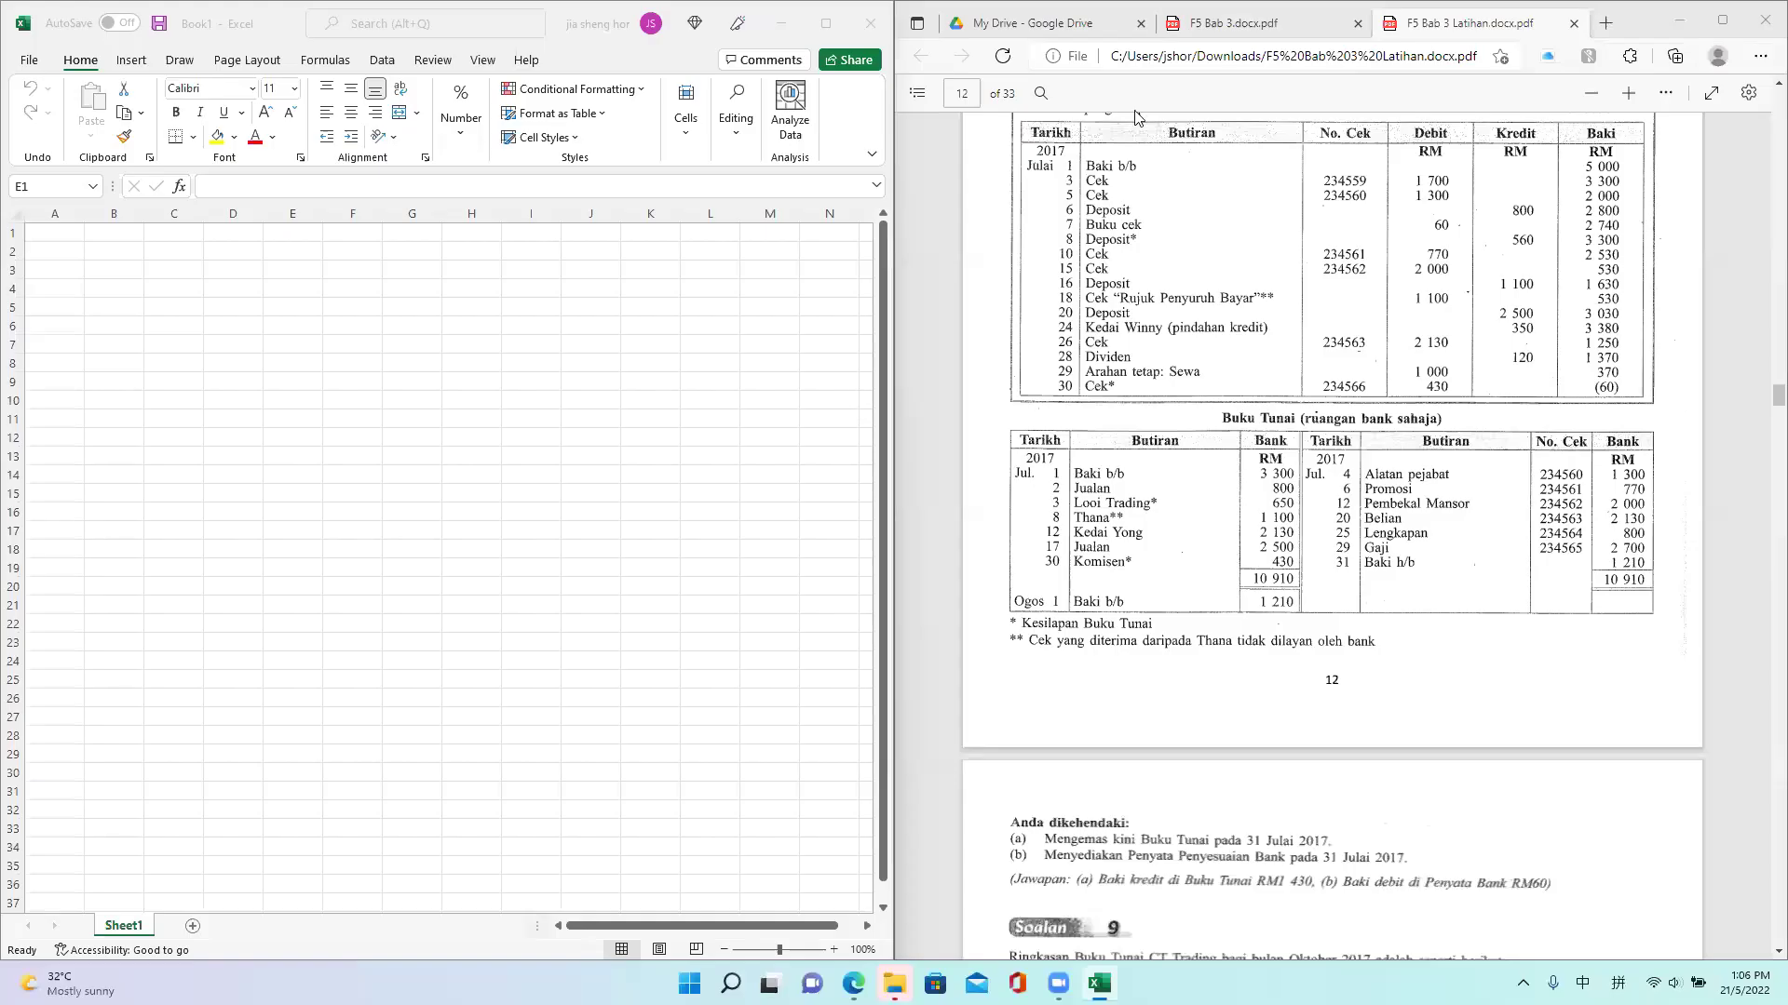
{"action": "scroll", "coordinate": [1365, 482], "scroll_direction": "down", "scroll_amount": 3}
{"action": "scroll", "coordinate": [1365, 482], "scroll_direction": "down", "scroll_amount": 7}
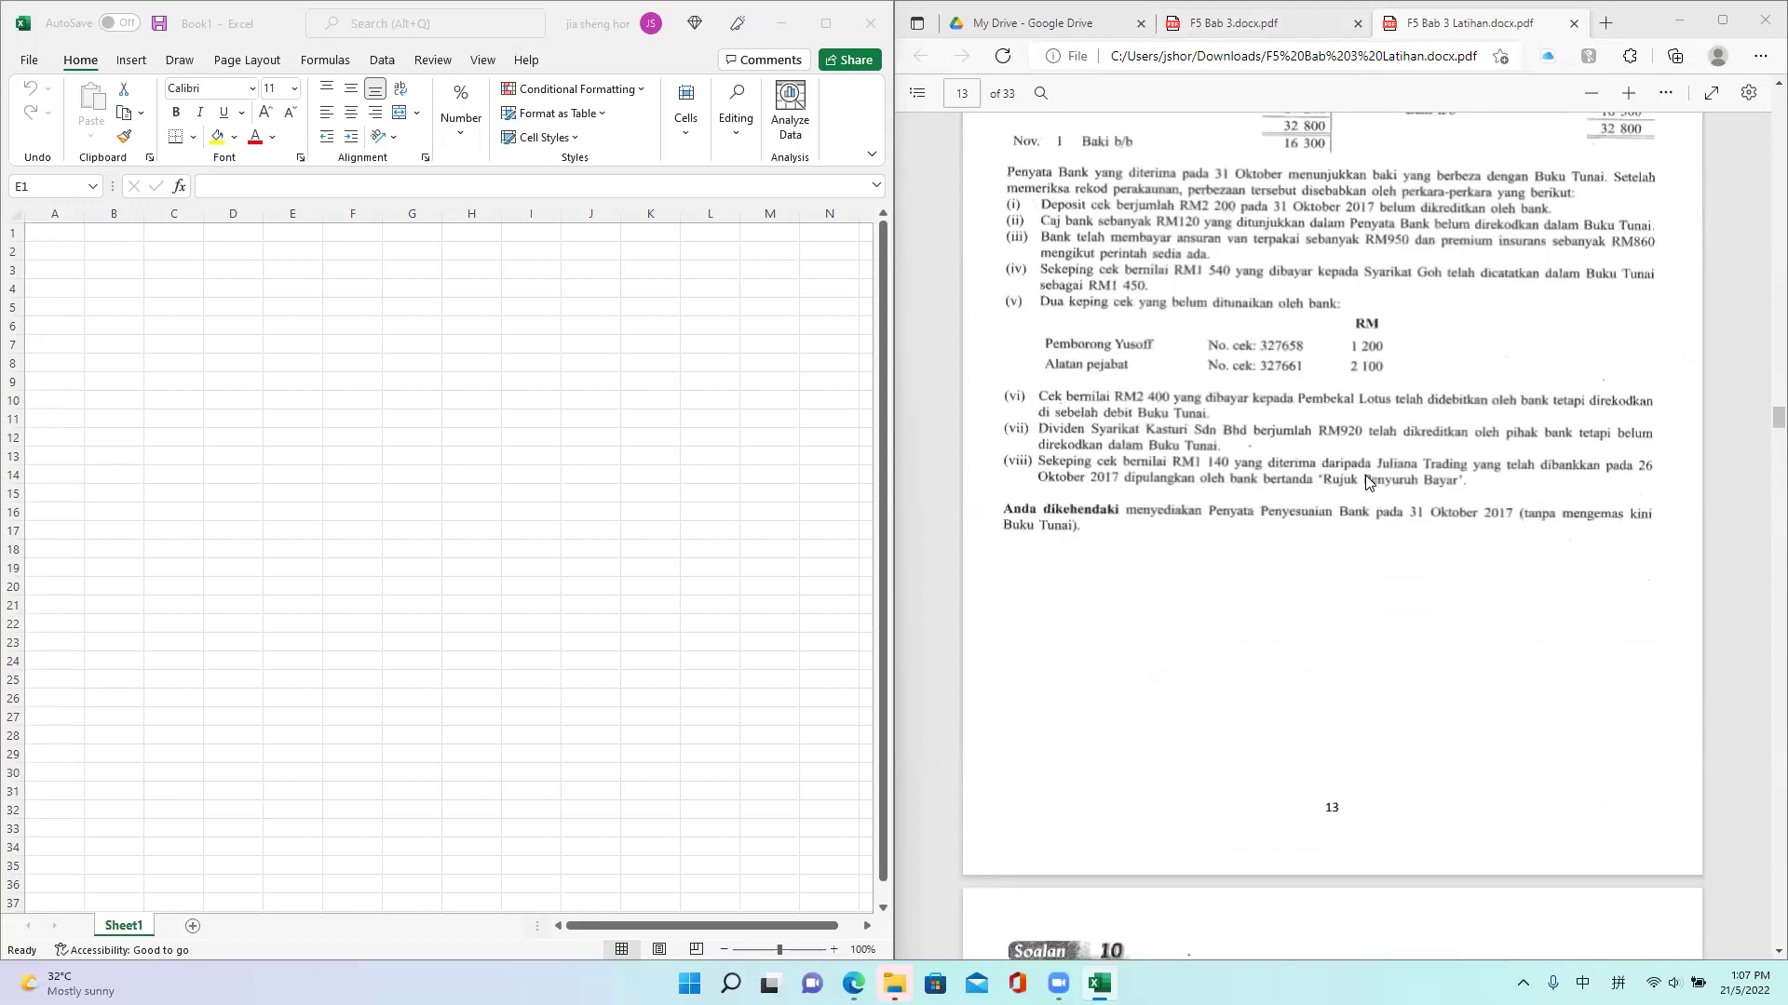
{"action": "scroll", "coordinate": [1367, 481], "scroll_direction": "up", "scroll_amount": 3}
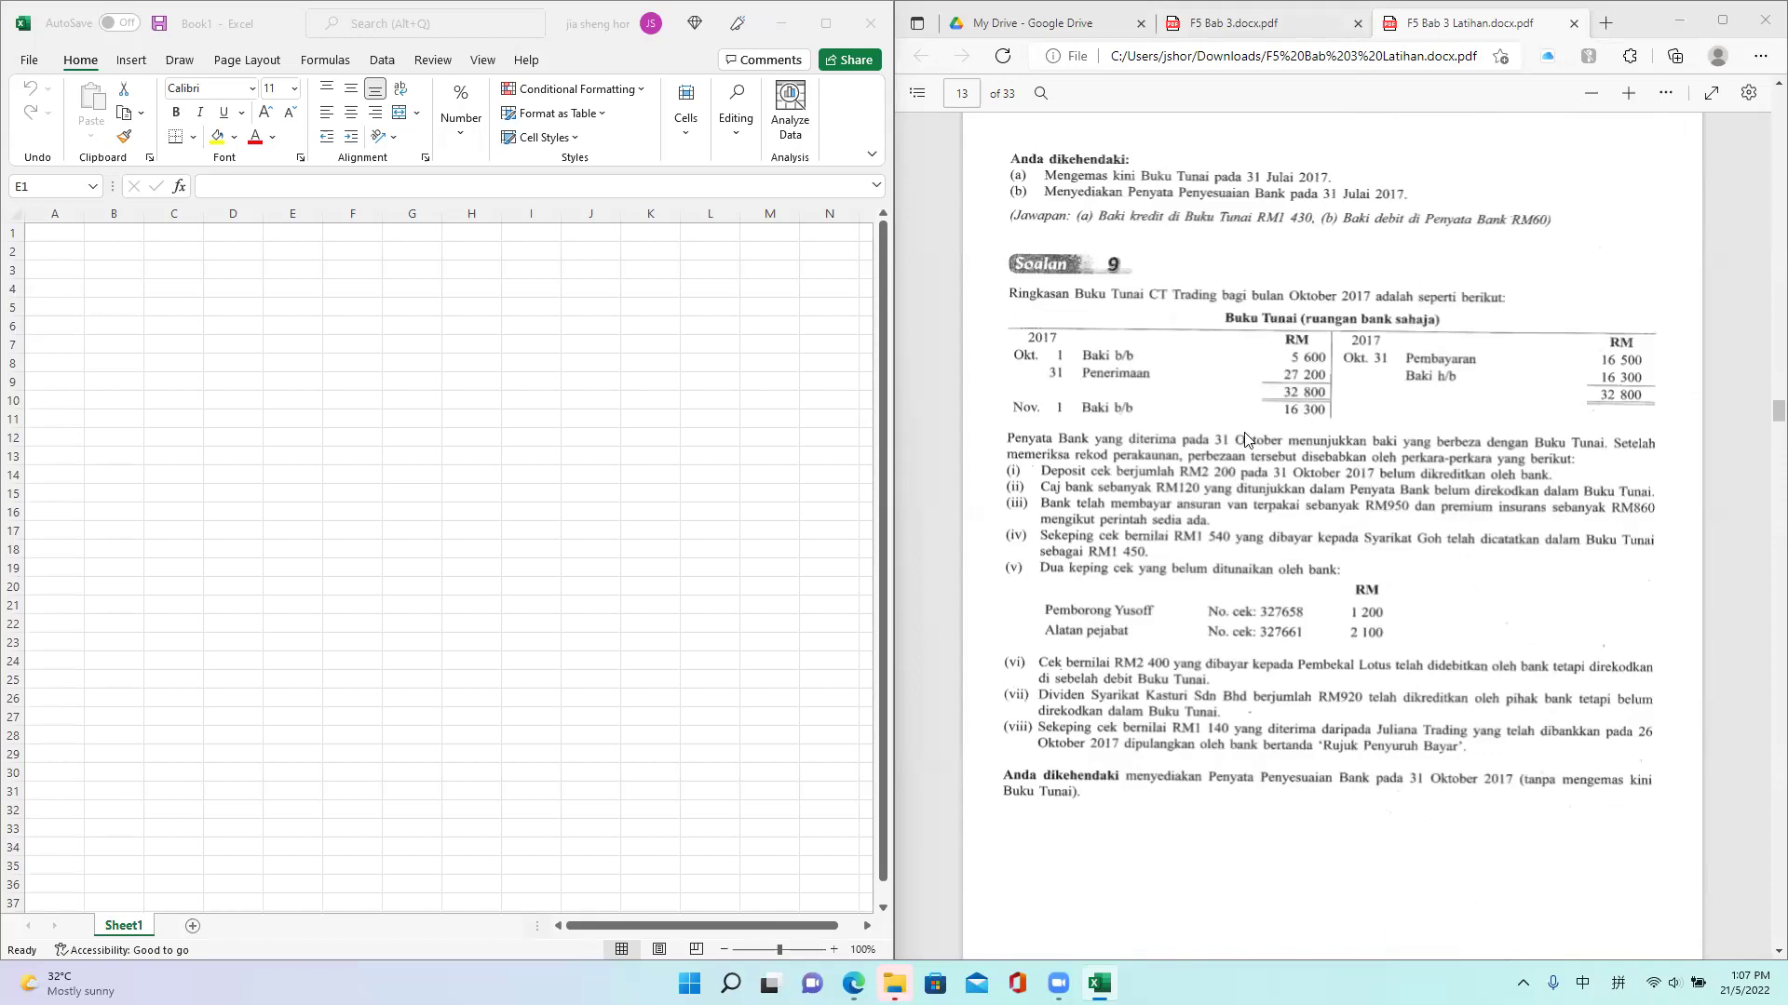
{"action": "left_click", "coordinate": [1248, 438]}
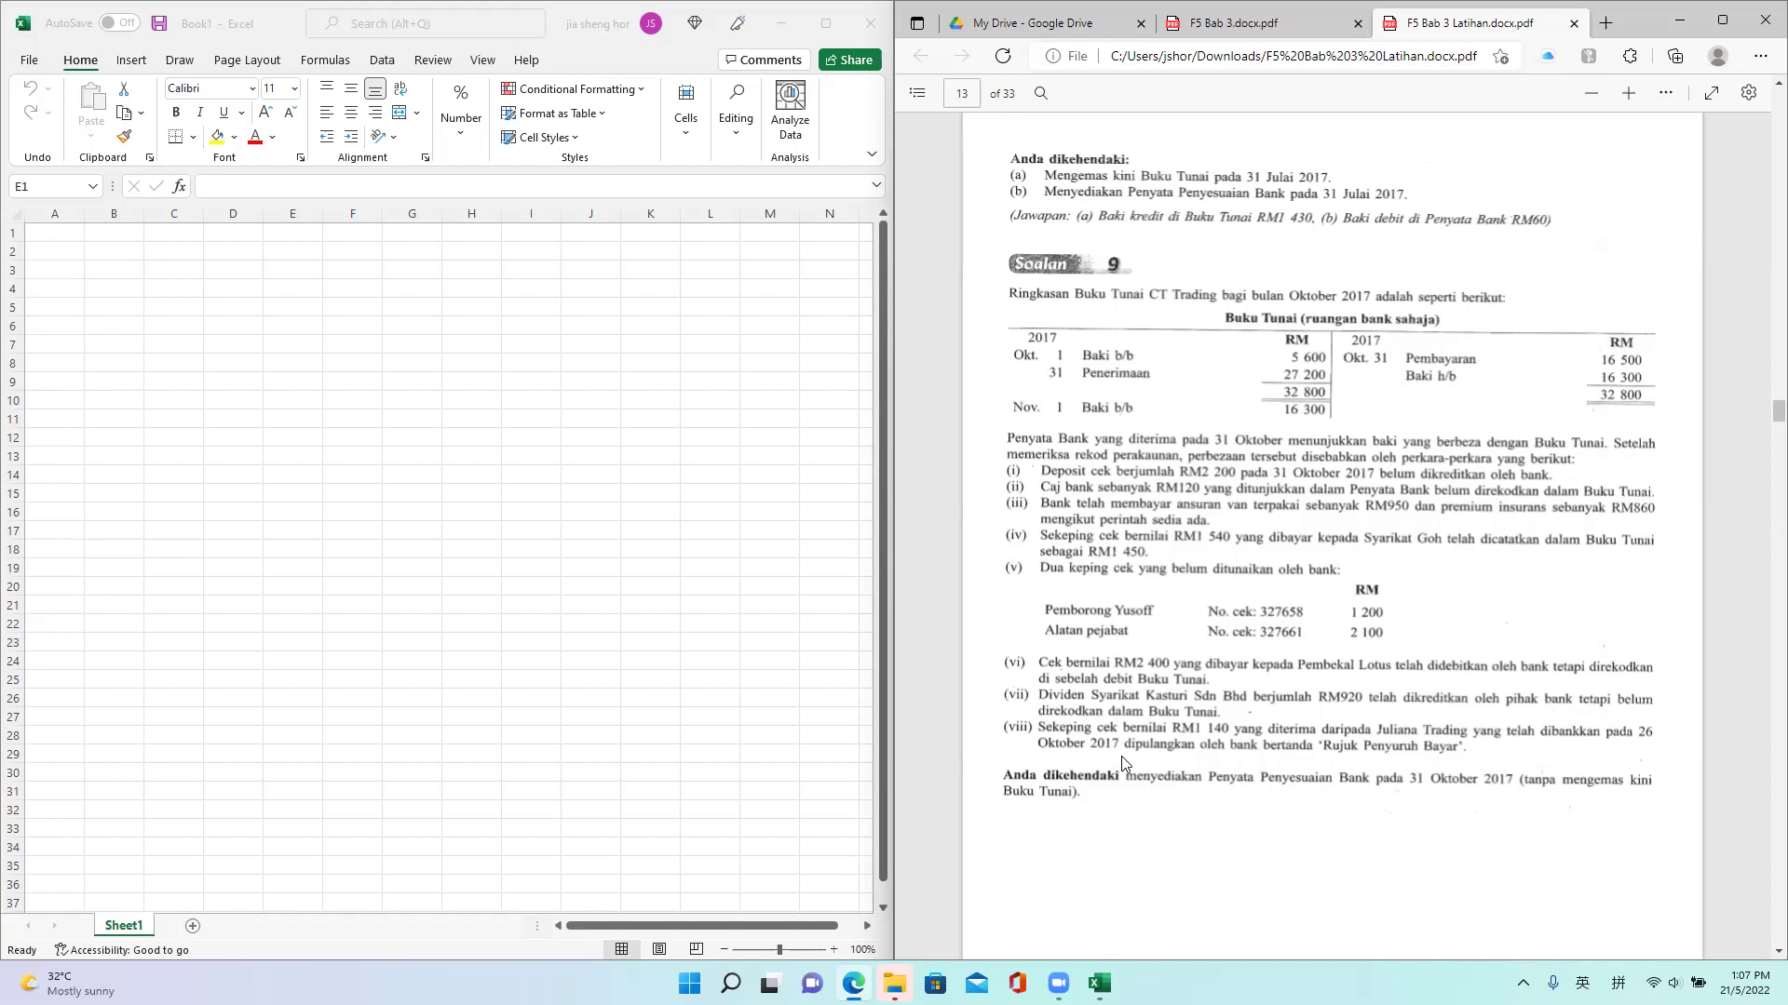
{"action": "scroll", "coordinate": [1123, 761], "scroll_direction": "down", "scroll_amount": 5}
{"action": "scroll", "coordinate": [1123, 762], "scroll_direction": "up", "scroll_amount": 6}
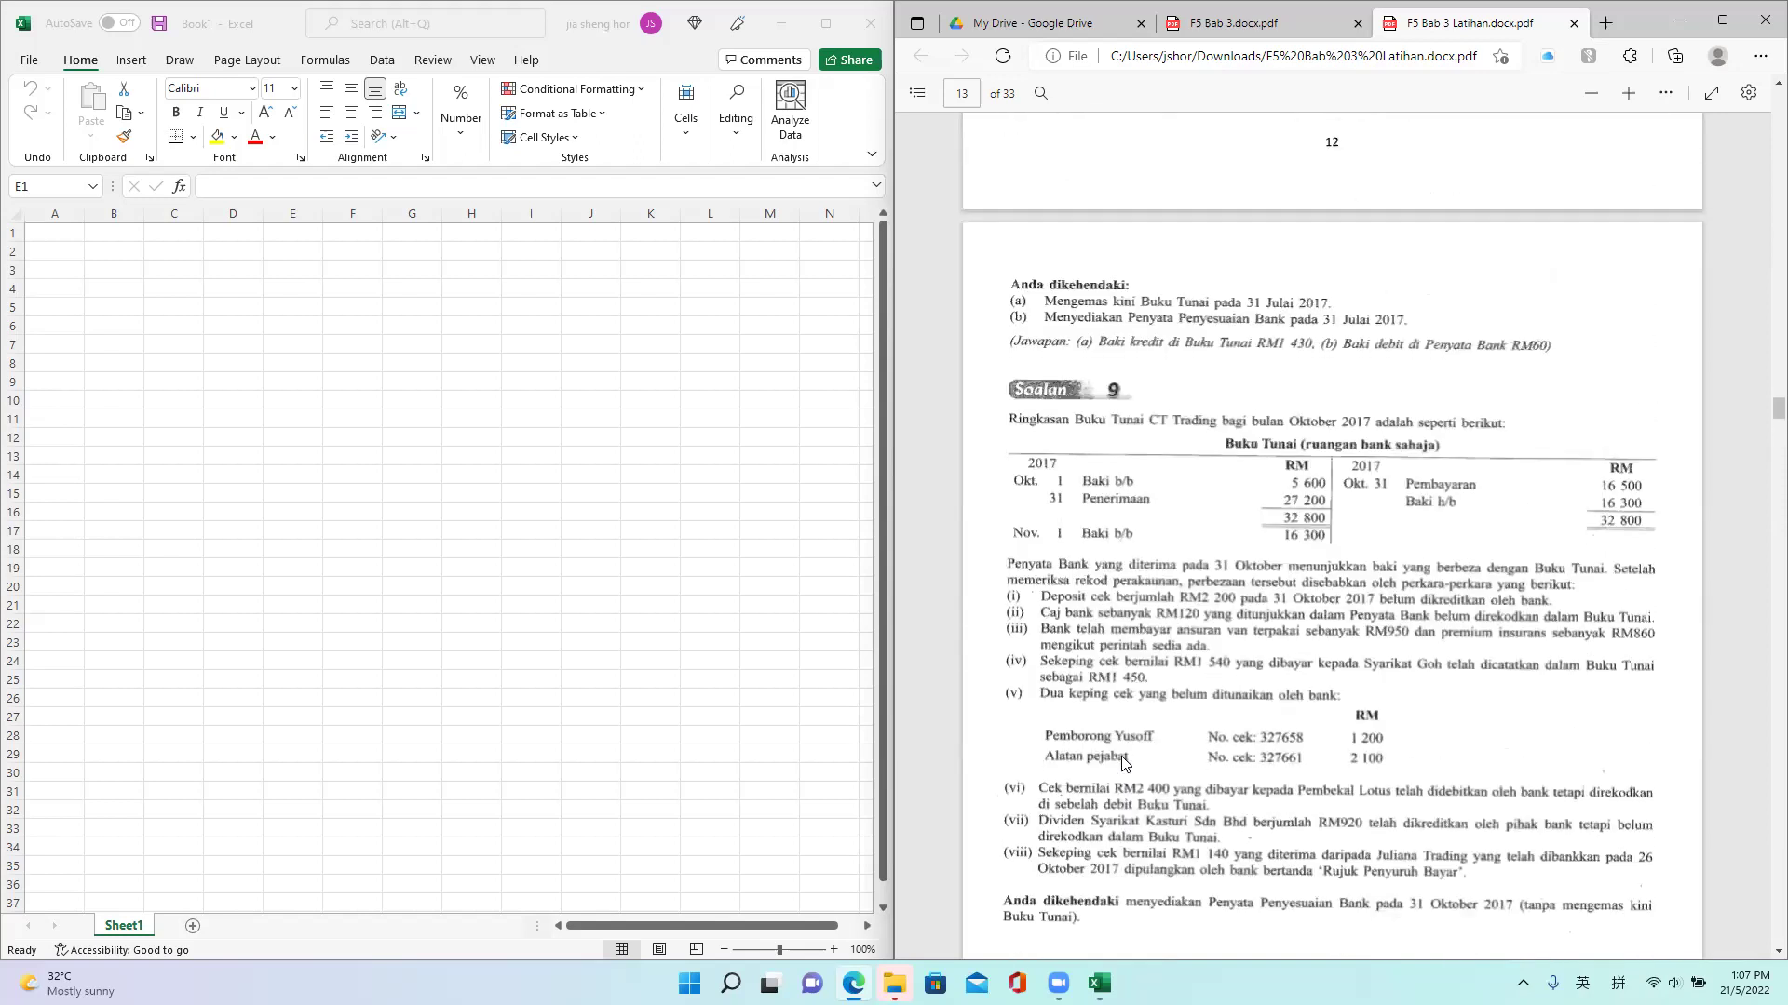
{"action": "scroll", "coordinate": [1122, 761], "scroll_direction": "down", "scroll_amount": 3}
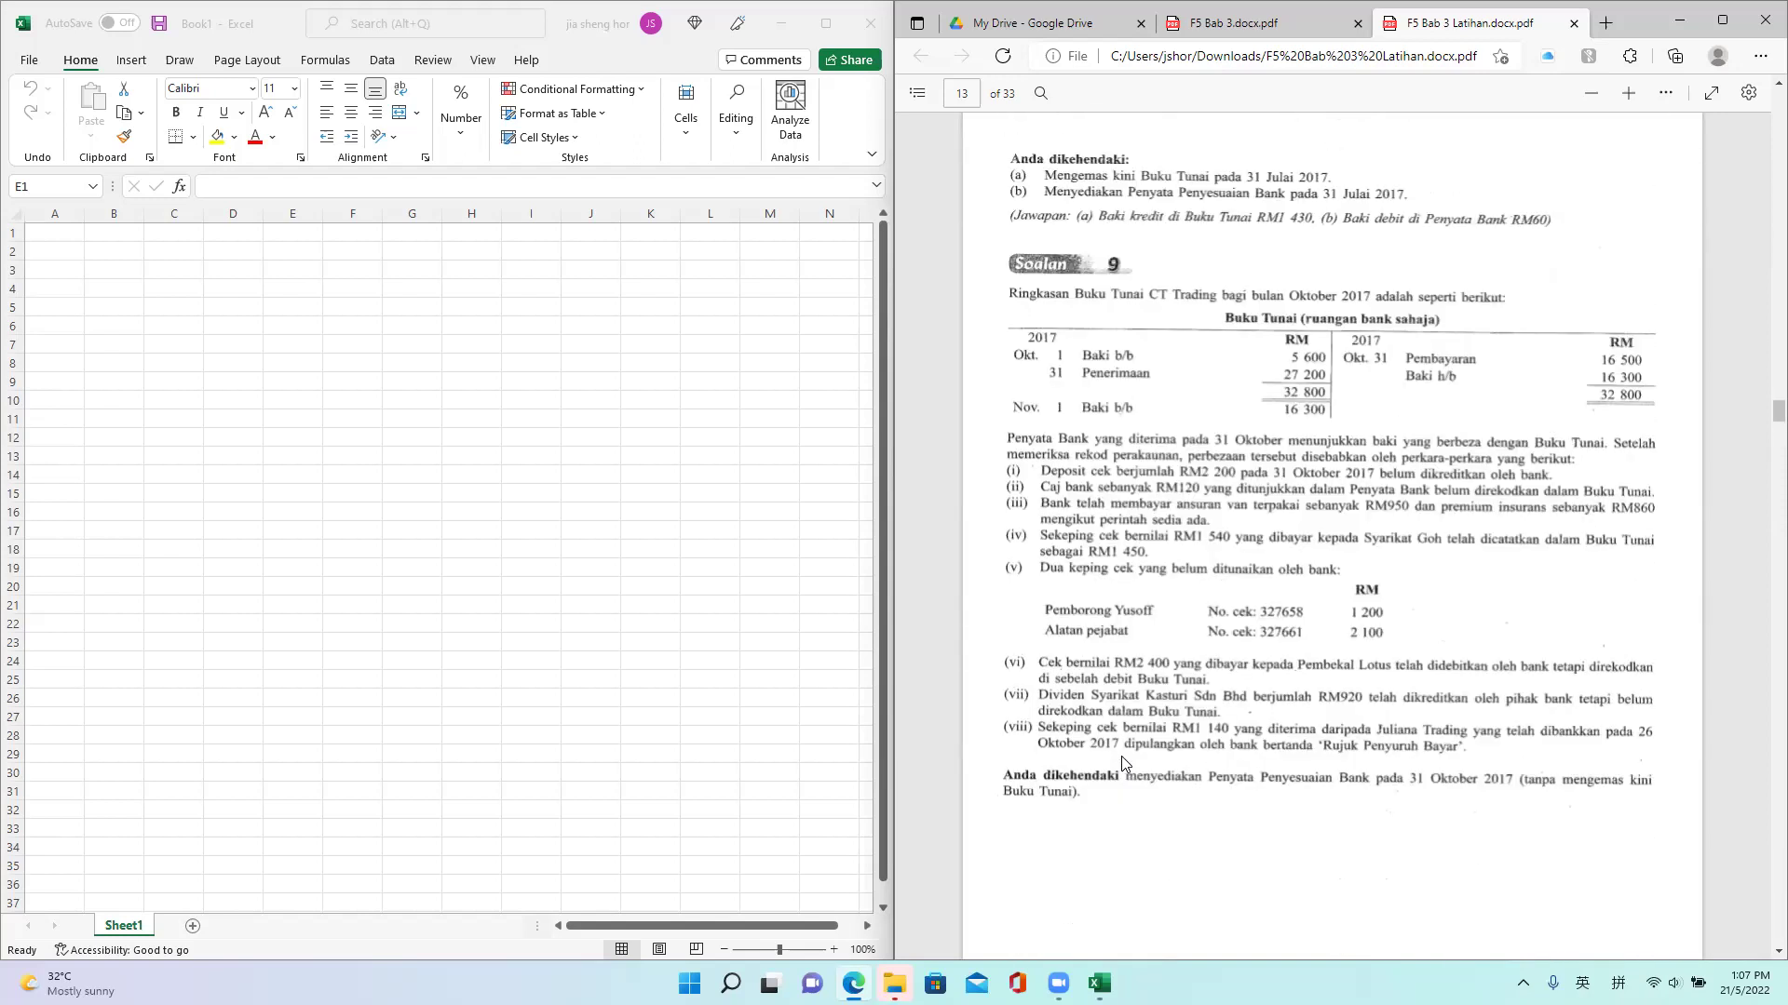
Step: Merge and center cells A1 to E1 in the blank worksheet
{"action": "left_click", "coordinate": [388, 499]}
{"action": "key", "text": "ctrl+space"}
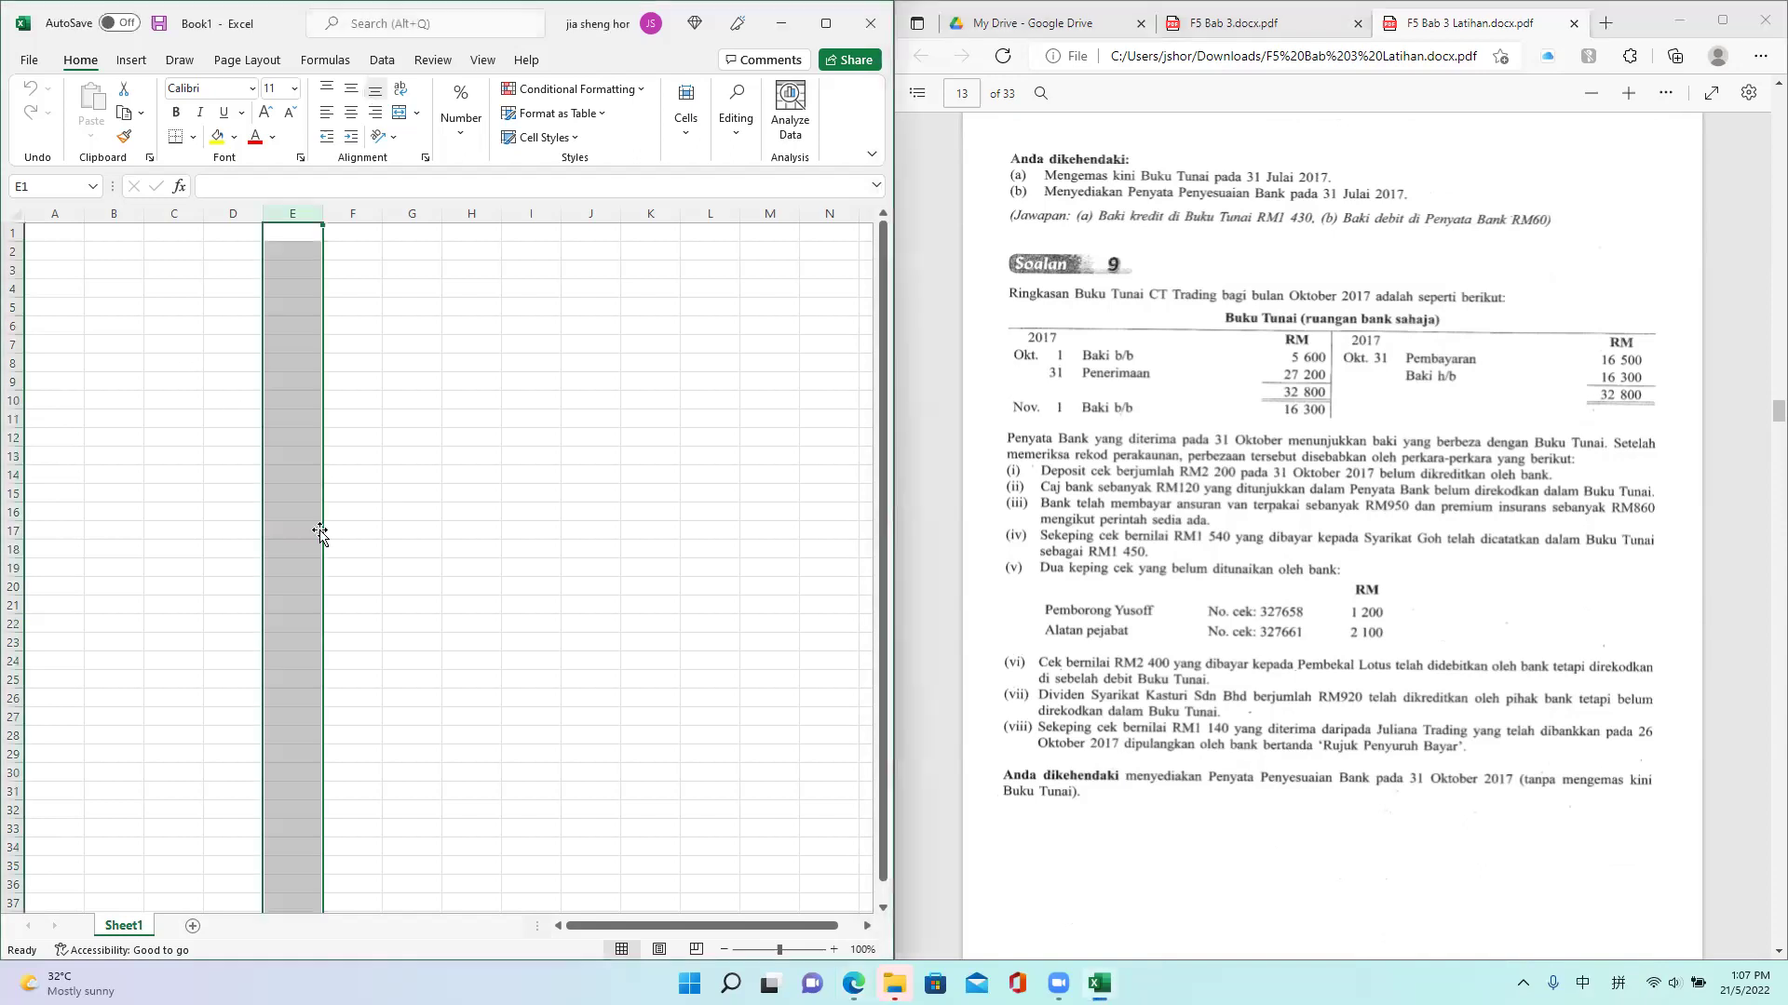
{"action": "left_click", "coordinate": [130, 327]}
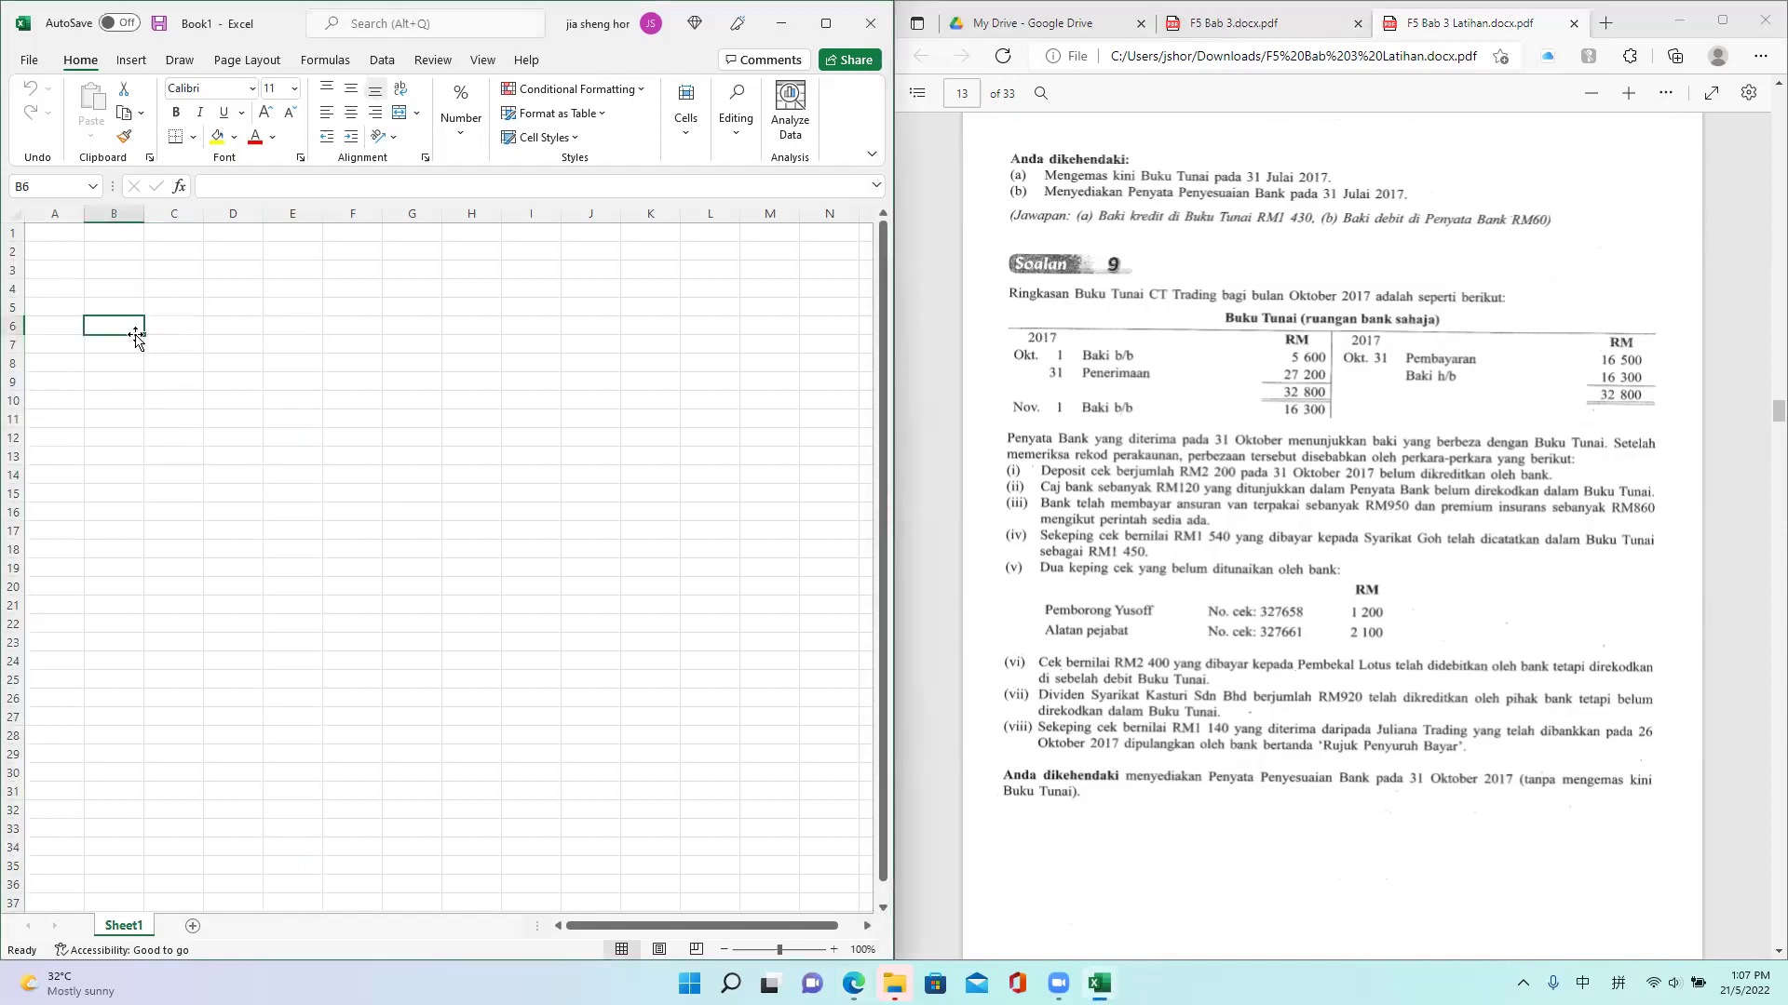
{"action": "left_click_drag", "start_coordinate": [48, 236], "coordinate": [314, 234]}
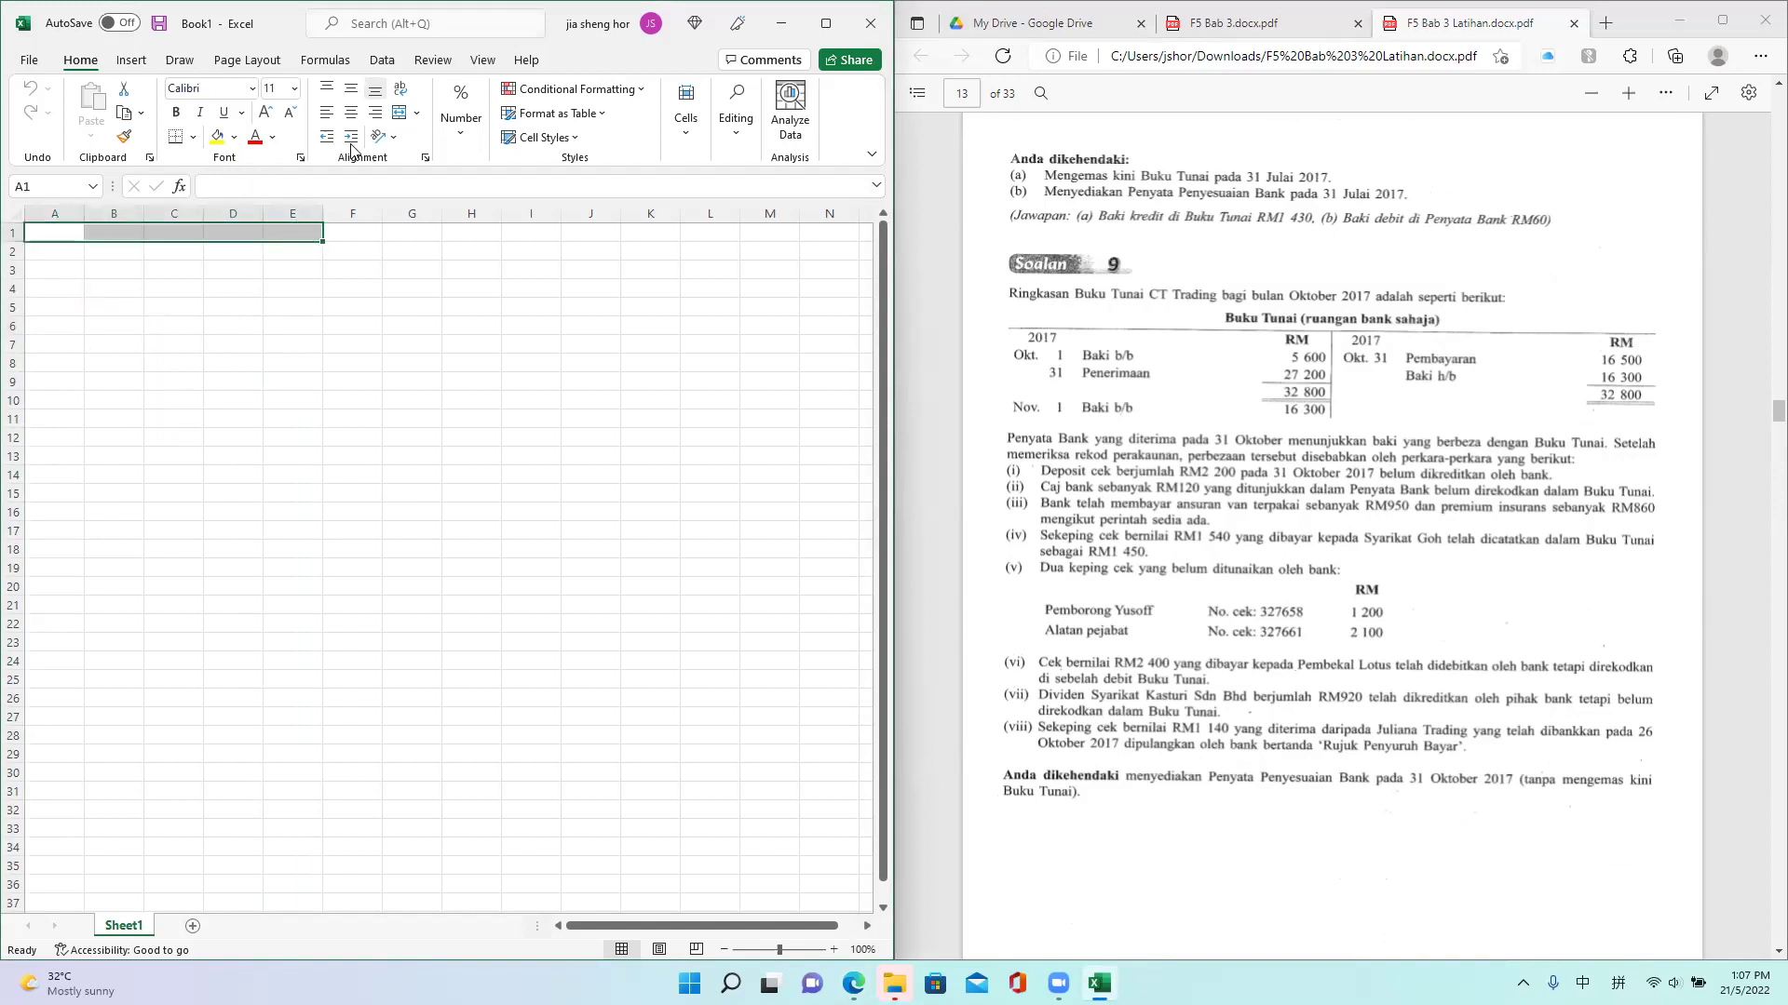
{"action": "left_click", "coordinate": [399, 112]}
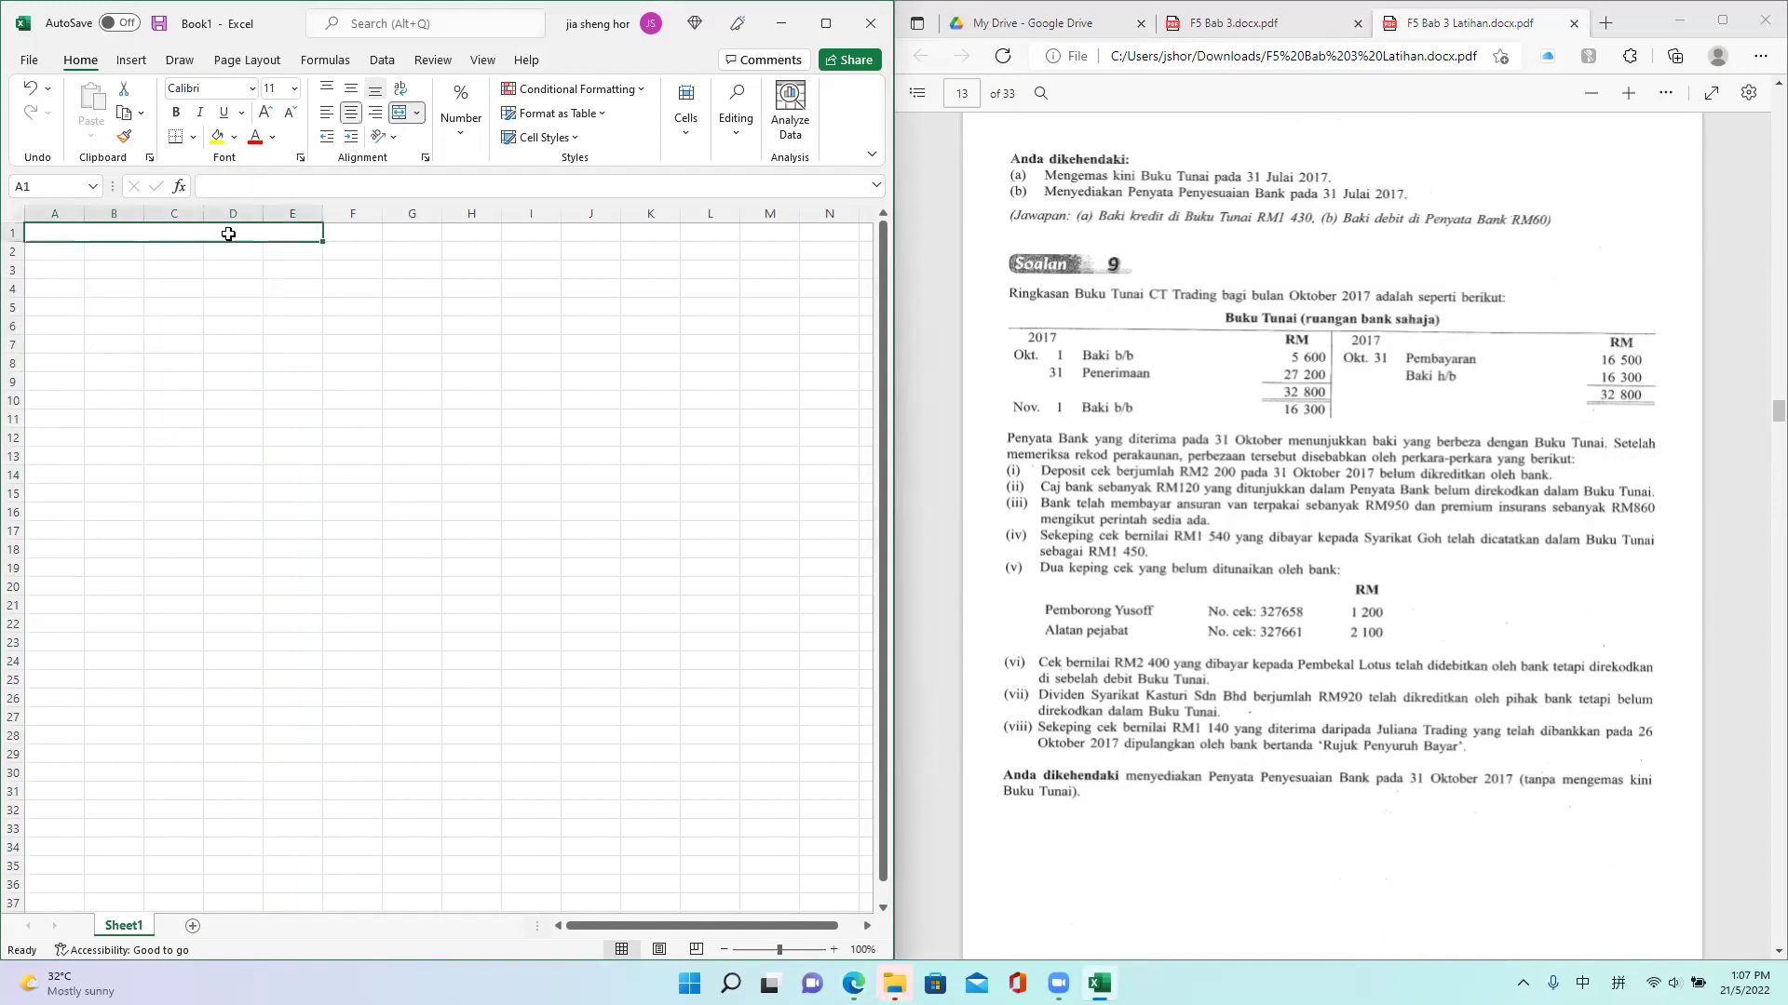
Step: Enter the title "CT Trading" in the merged first row, with the input language switched to English
{"action": "type", "text": "CT"}
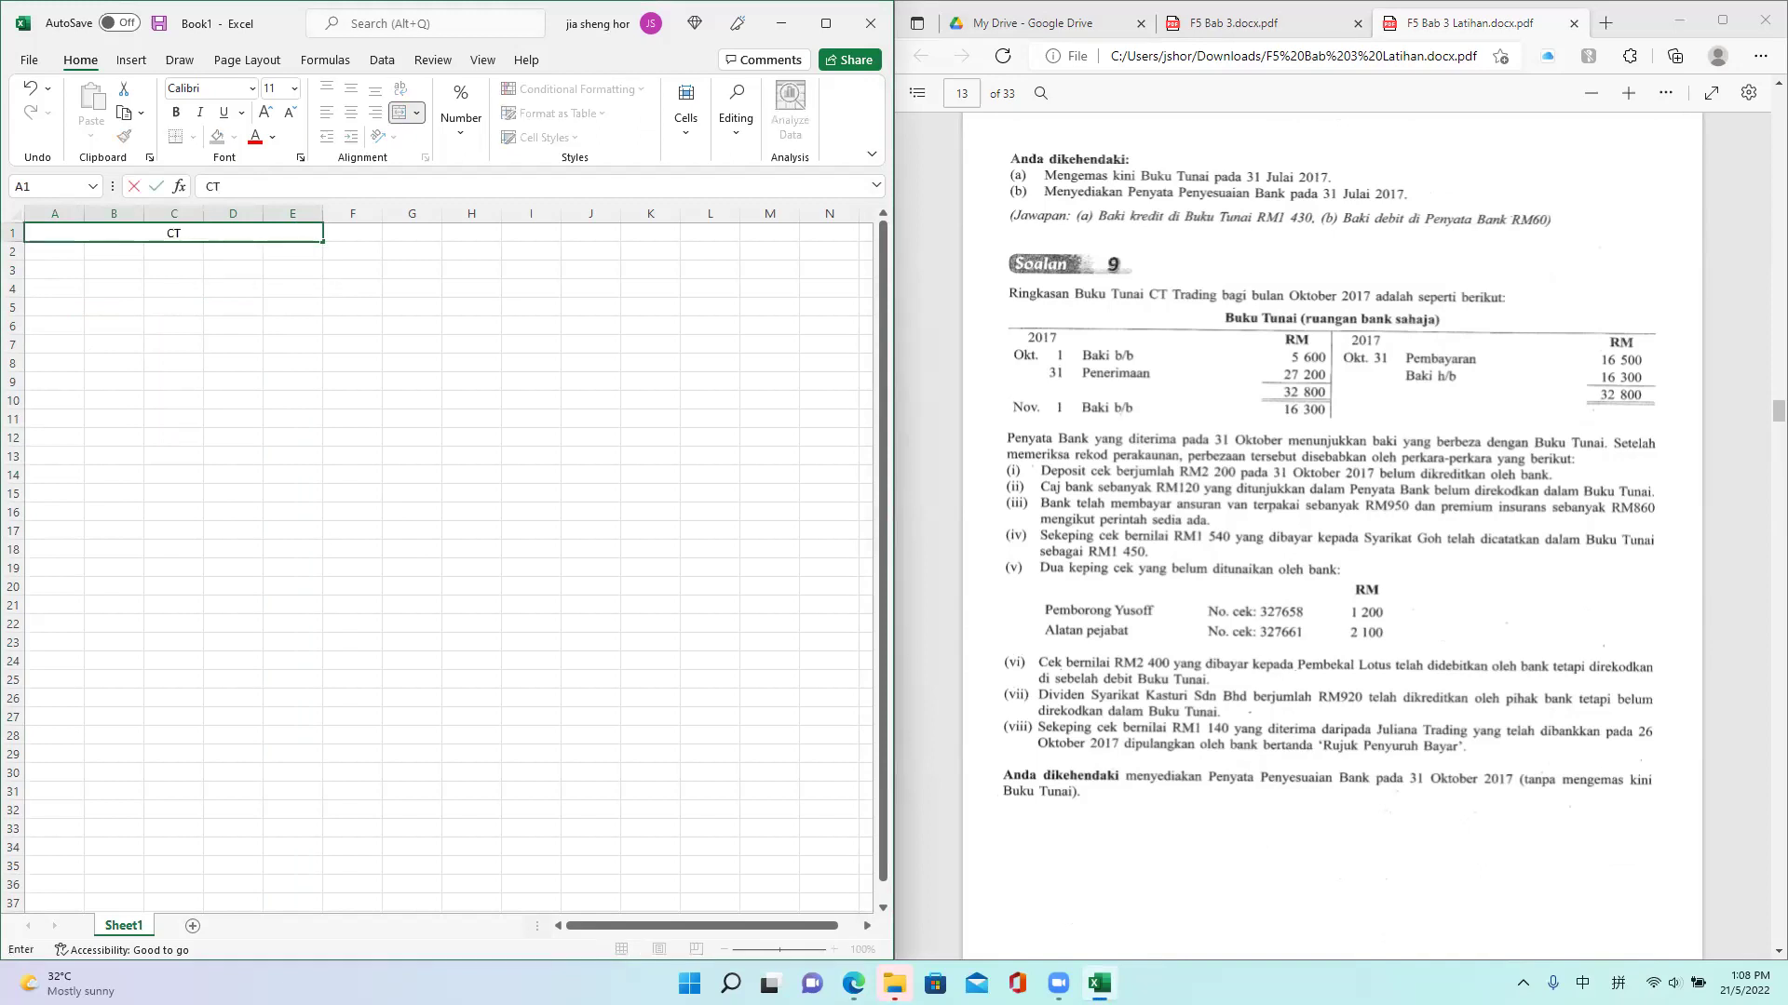
{"action": "left_click", "coordinate": [1618, 983]}
{"action": "left_click", "coordinate": [1603, 810]}
{"action": "type", "text": "Trading"}
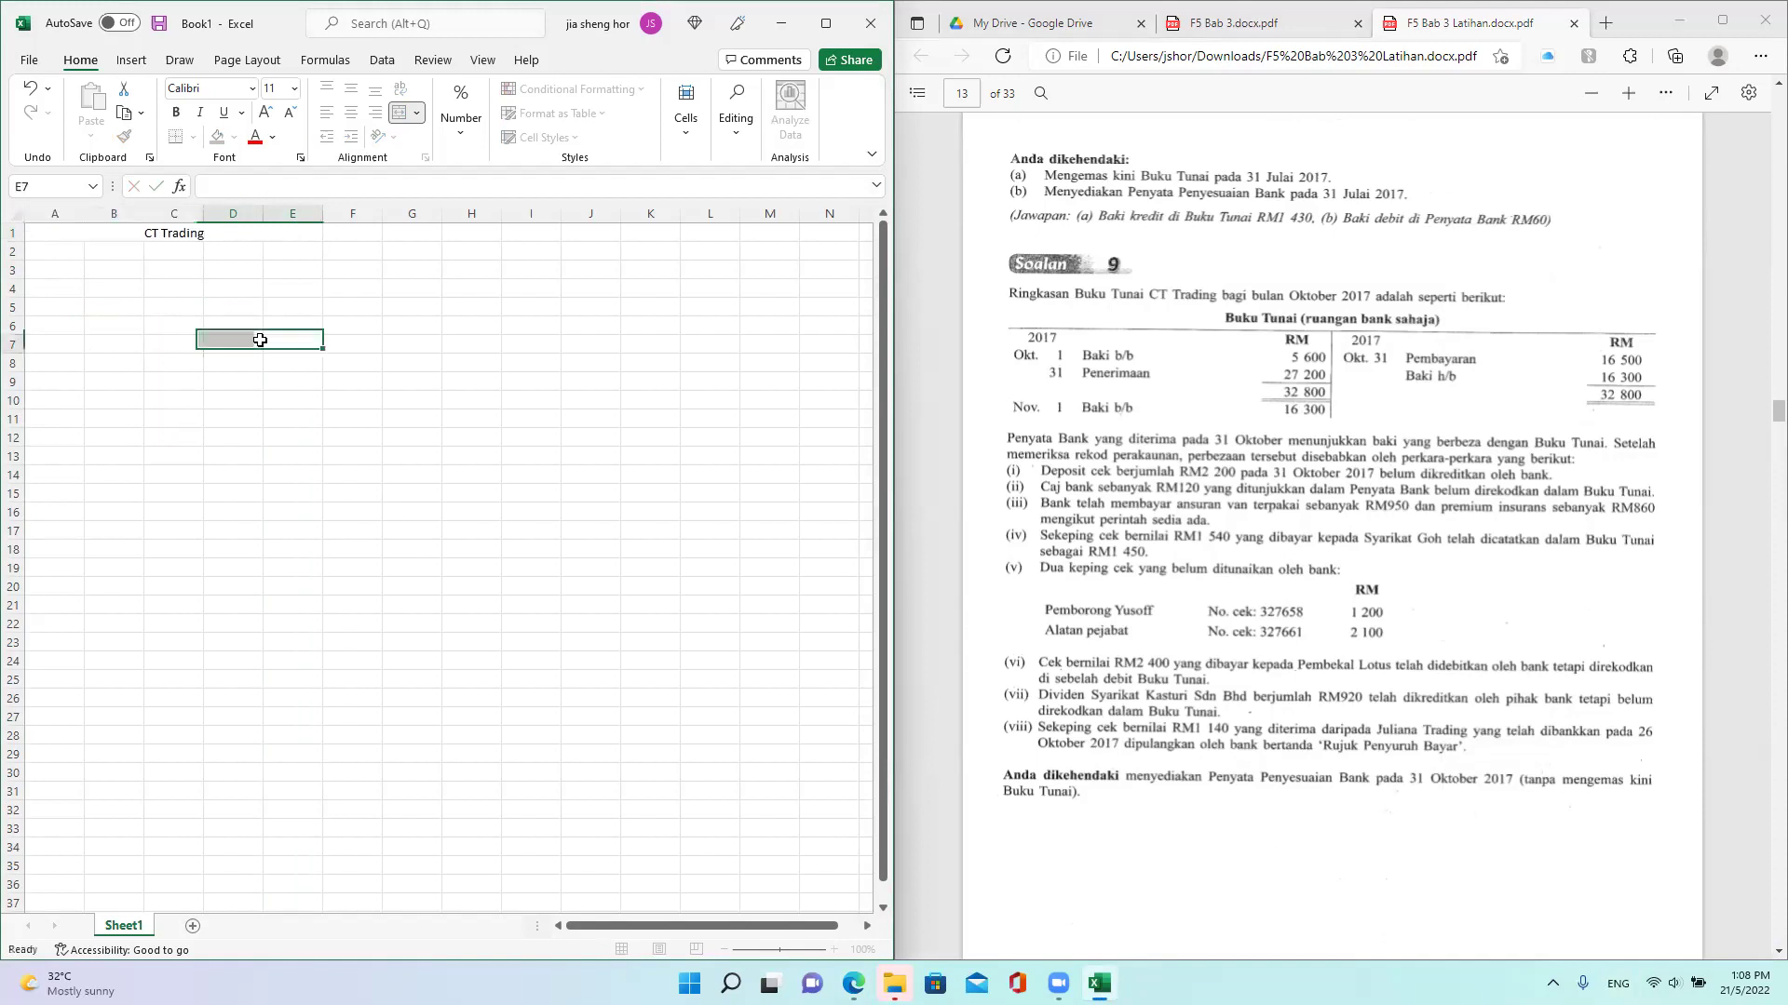
{"action": "left_click", "coordinate": [259, 340]}
Step: Merge and center cells A2 to E2 and enter the title "Penyata Penyesuaian Bank pada 31 October 2017"
{"action": "left_click", "coordinate": [68, 251]}
{"action": "left_click", "coordinate": [283, 252], "text": "shift"}
{"action": "left_click", "coordinate": [399, 112]}
{"action": "left_click", "coordinate": [228, 366]}
{"action": "left_click", "coordinate": [312, 251]}
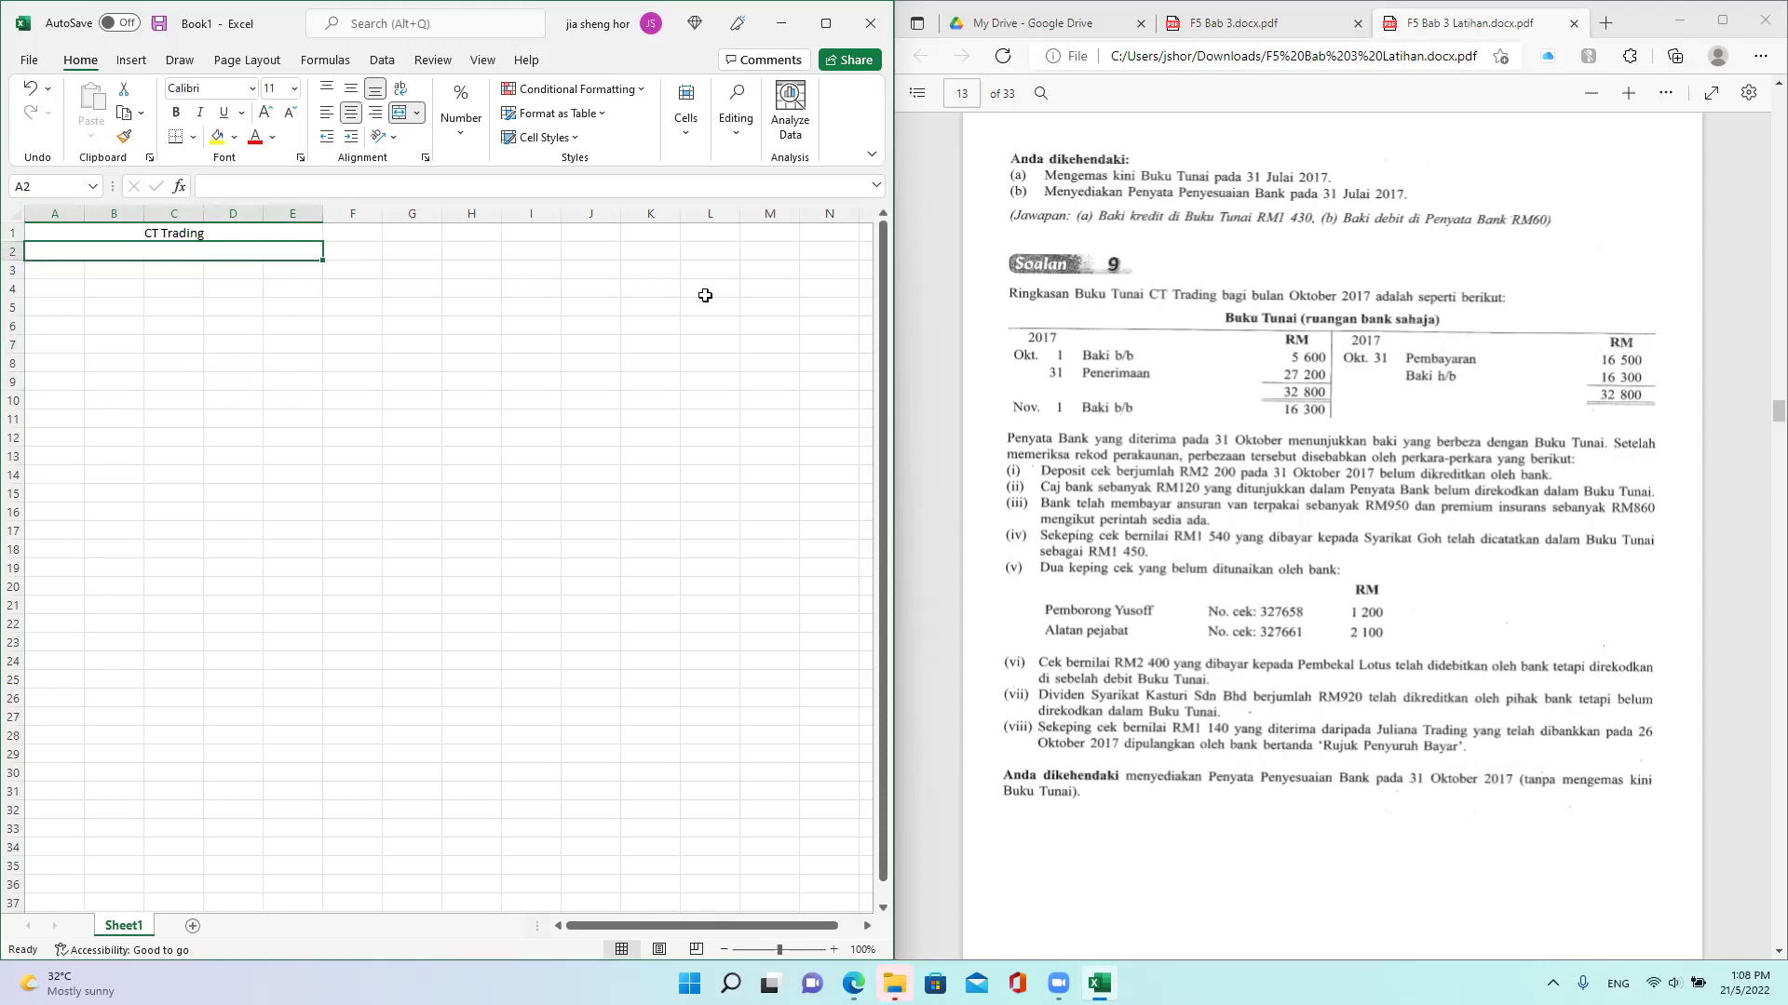
{"action": "type", "text": "Penyata"}
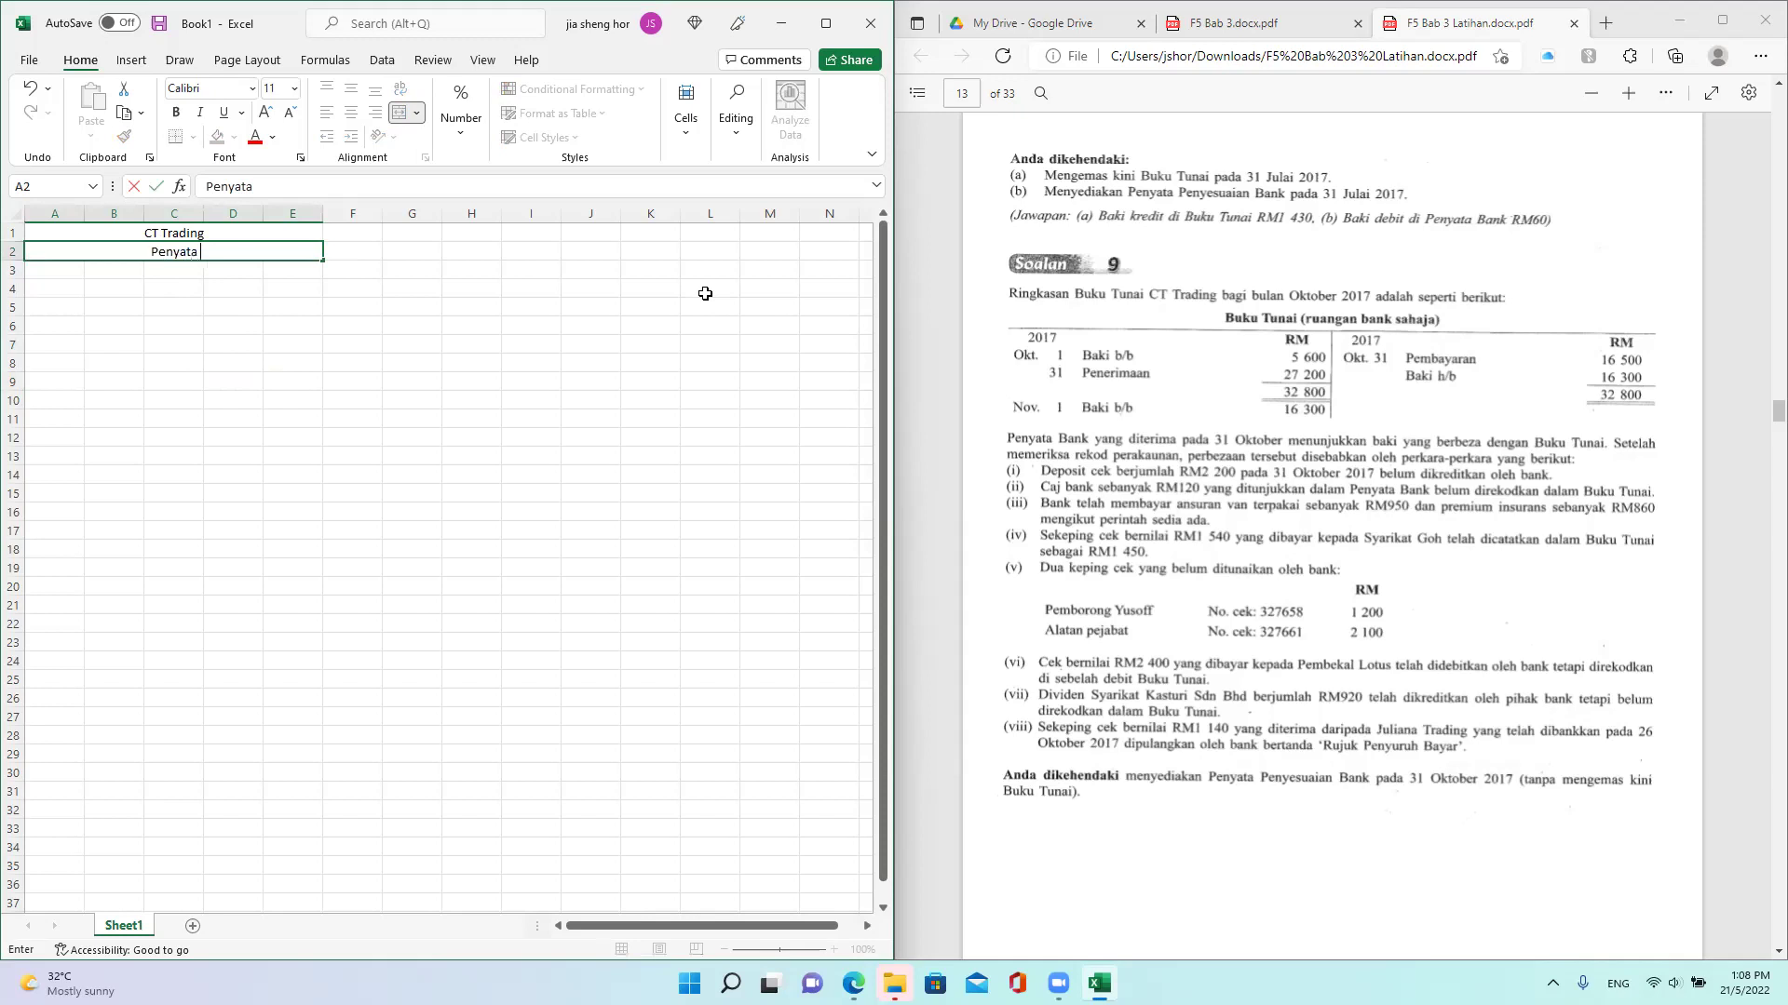
{"action": "type", "text": " Penyesuaian"}
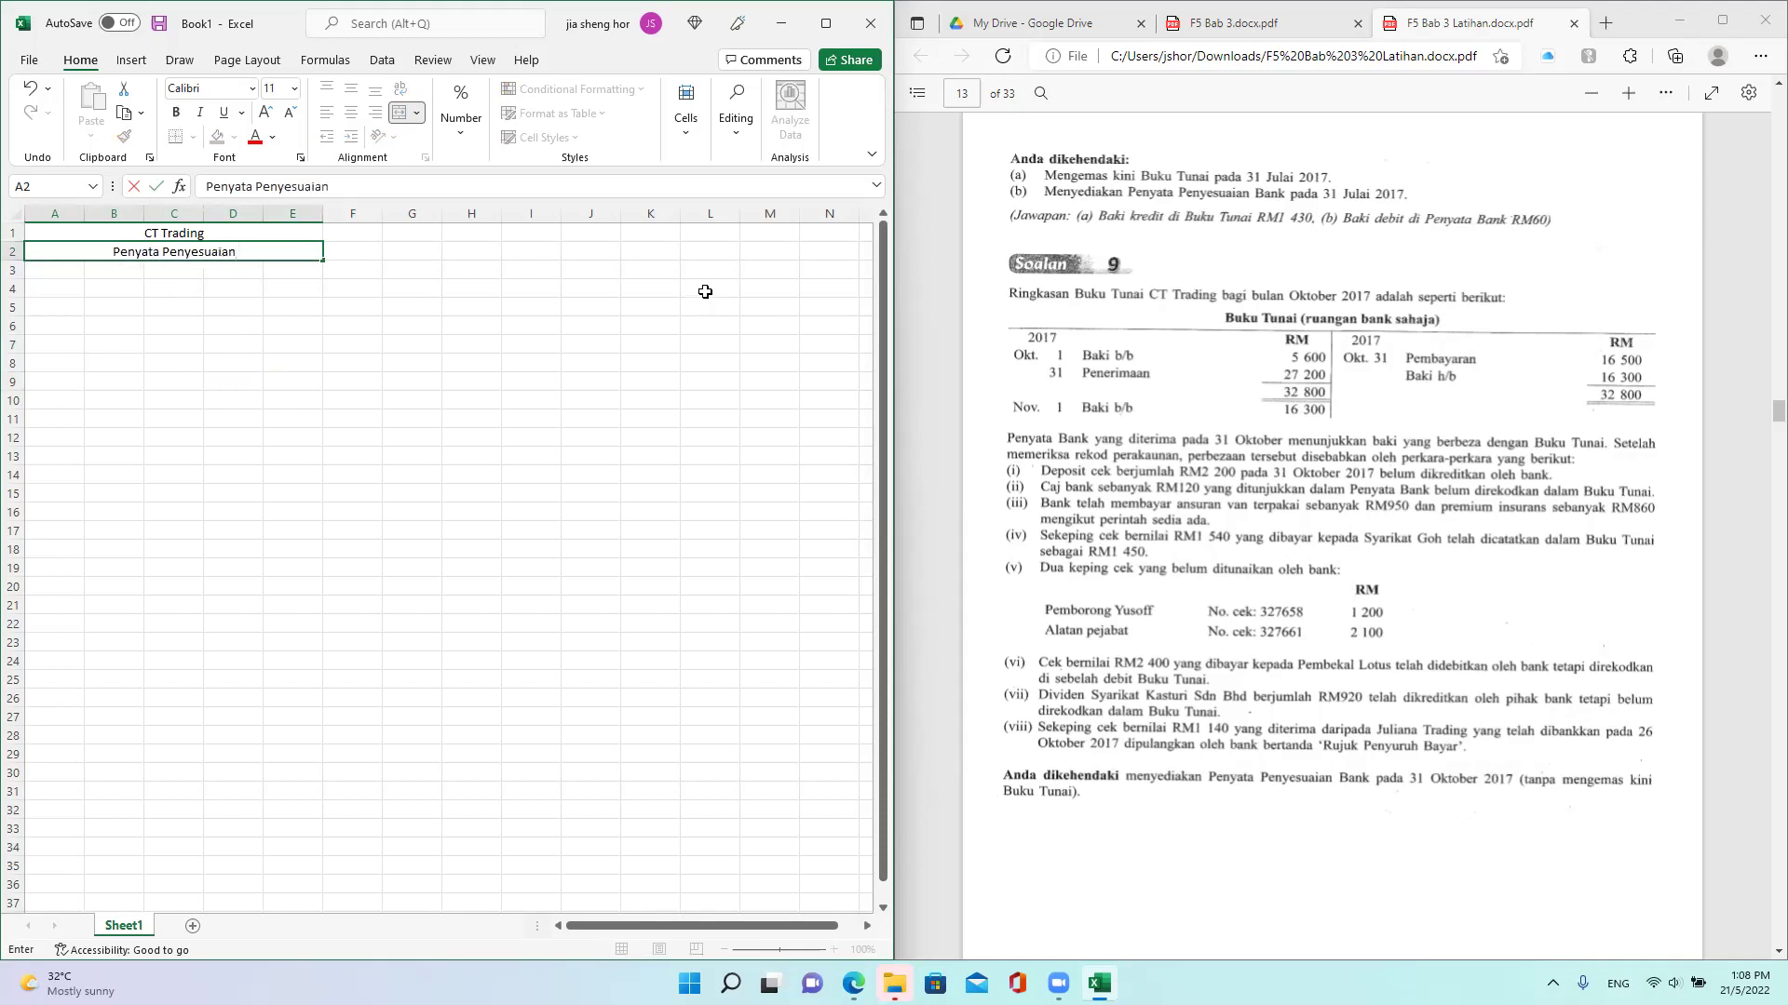
{"action": "type", "text": " Bank"}
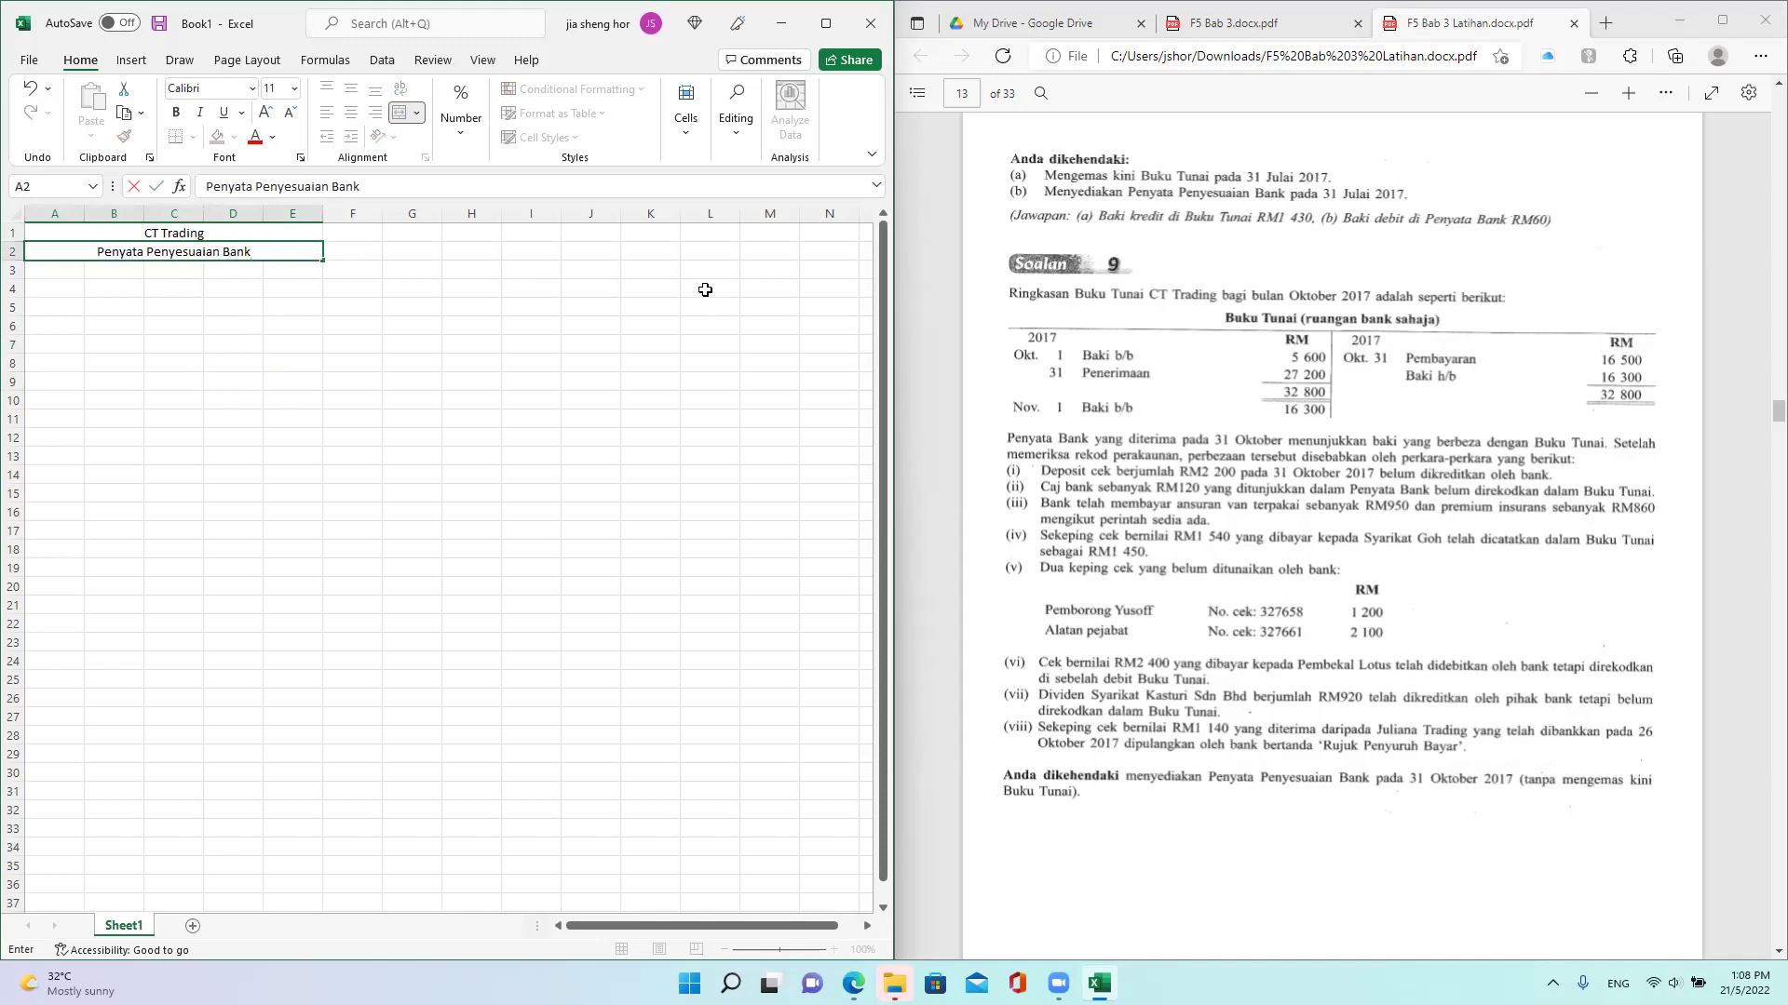
{"action": "type", "text": " pada 31 "}
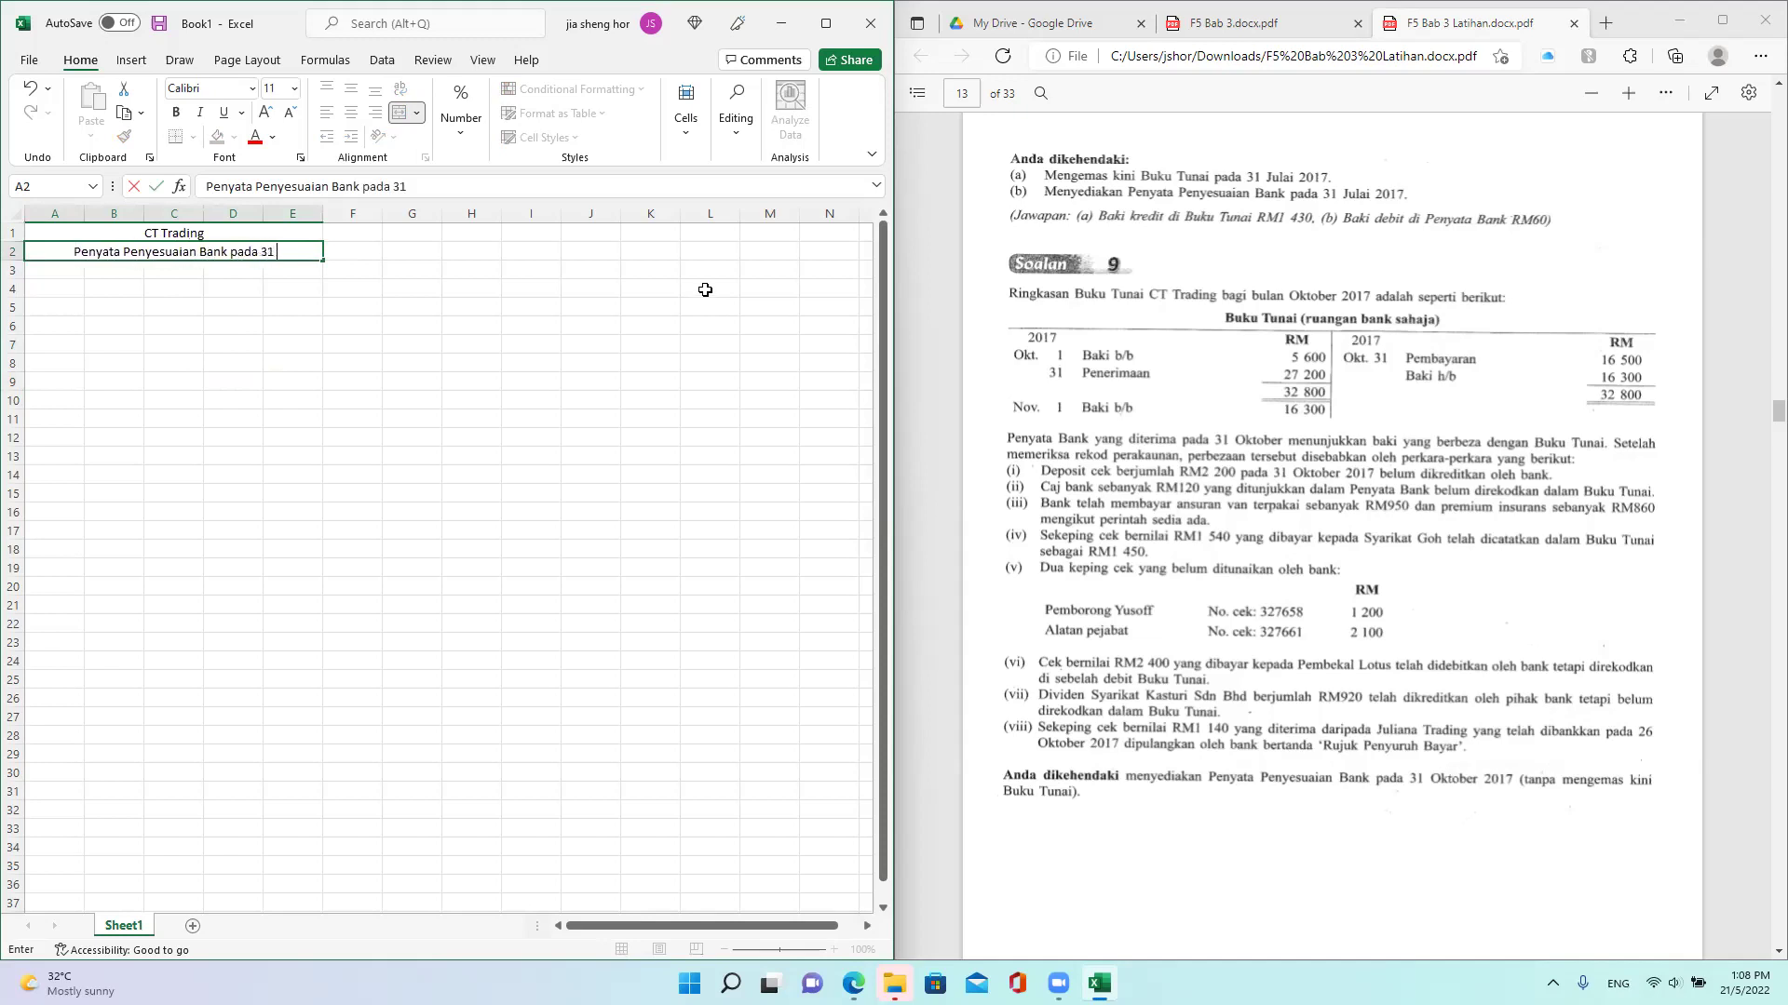
{"action": "type", "text": "October "}
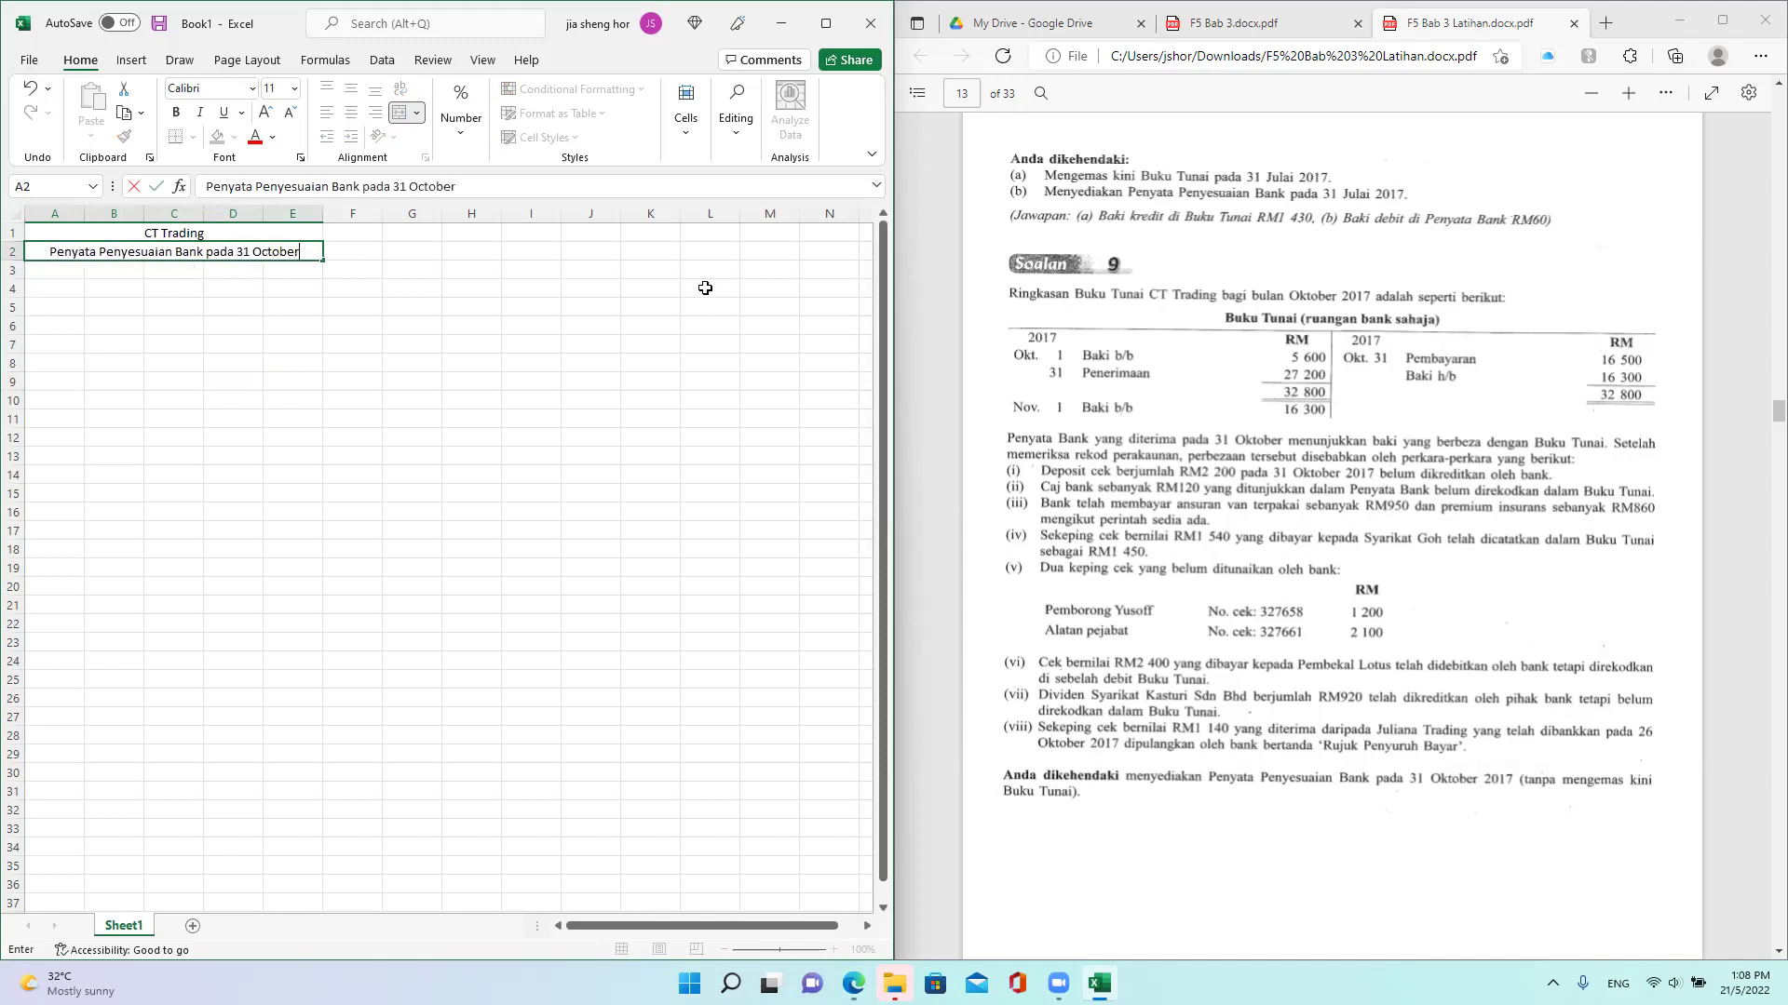
{"action": "type", "text": "2017"}
{"action": "left_click", "coordinate": [459, 473]}
Step: Enter the currency heading "RM" in cells D3 and E3
{"action": "left_click", "coordinate": [67, 294]}
{"action": "left_click", "coordinate": [245, 269]}
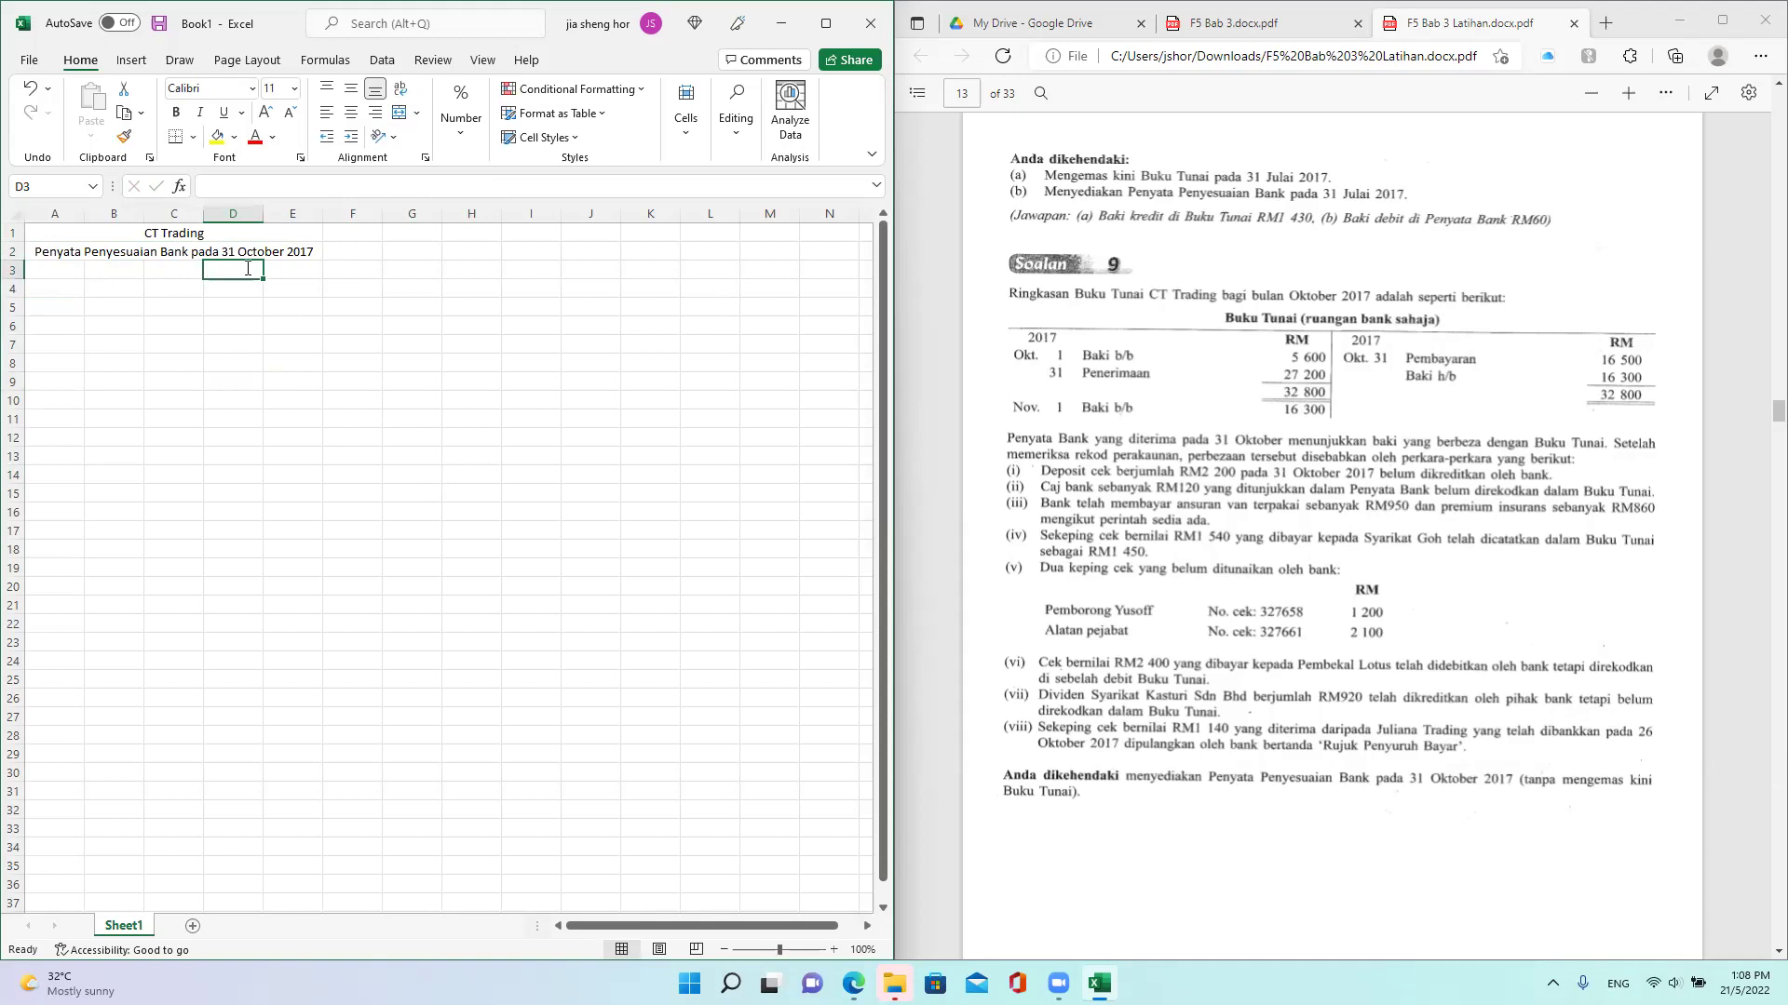
{"action": "type", "text": "RM"}
{"action": "left_click", "coordinate": [286, 285]}
{"action": "left_click", "coordinate": [292, 271]}
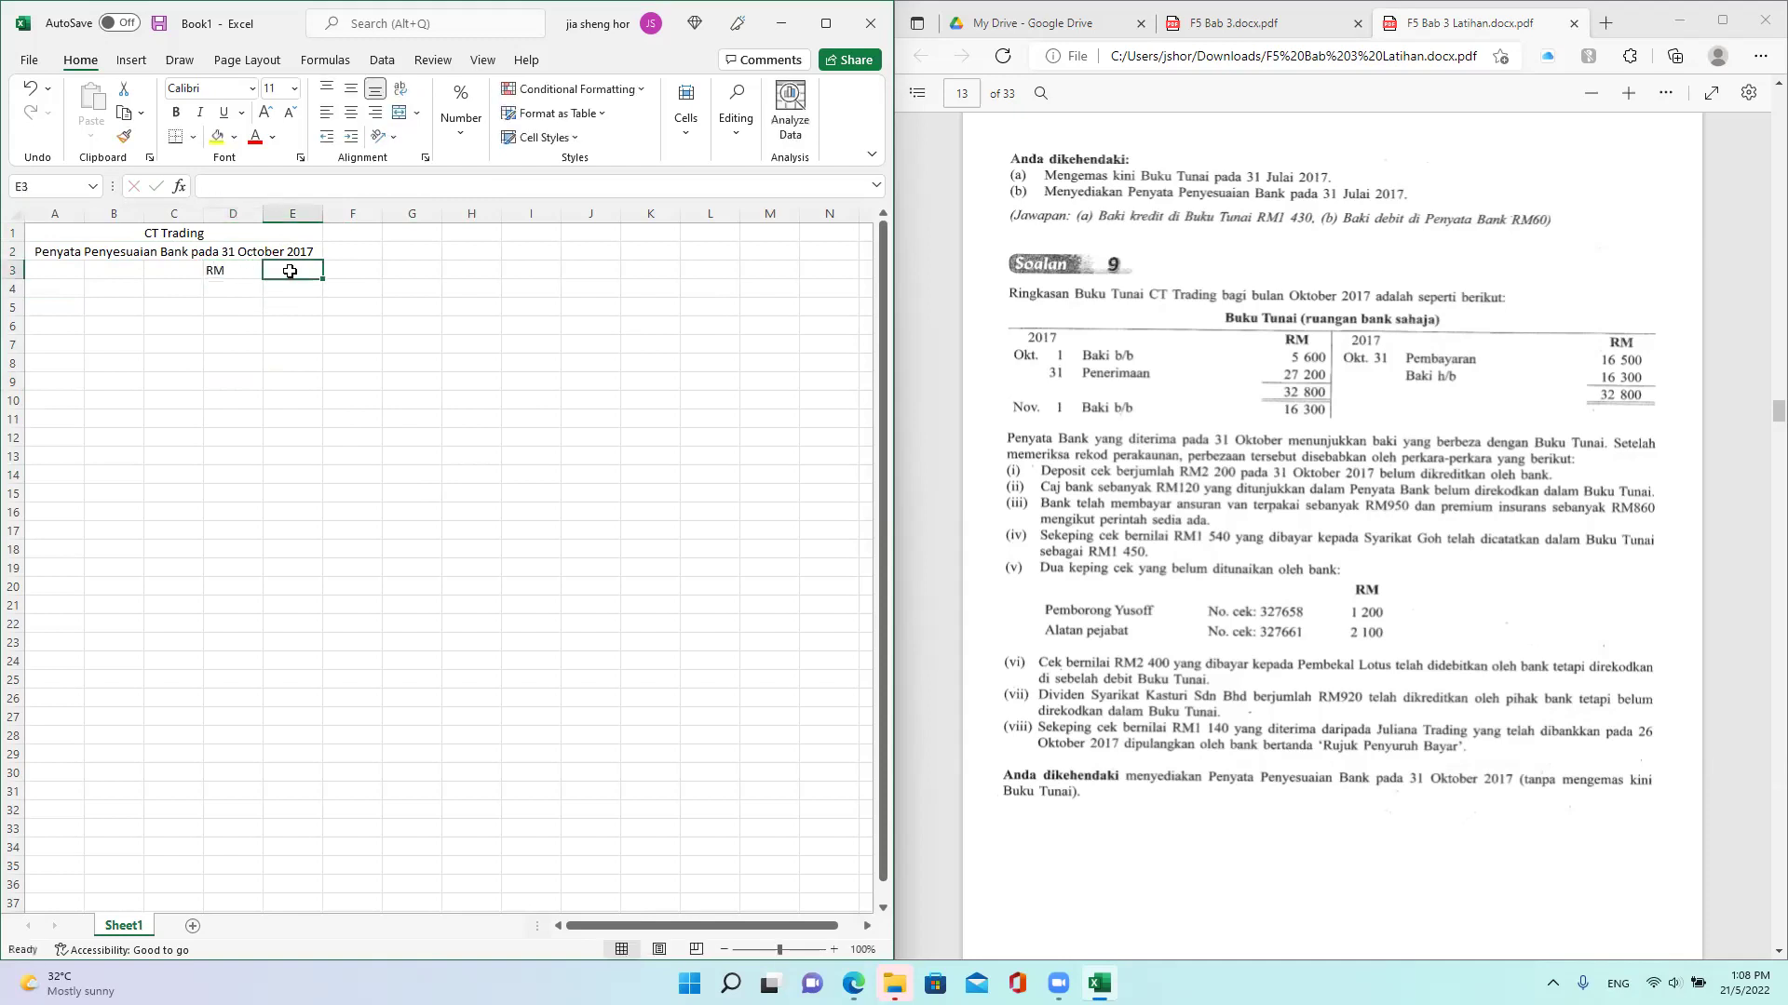
{"action": "type", "text": "RM"}
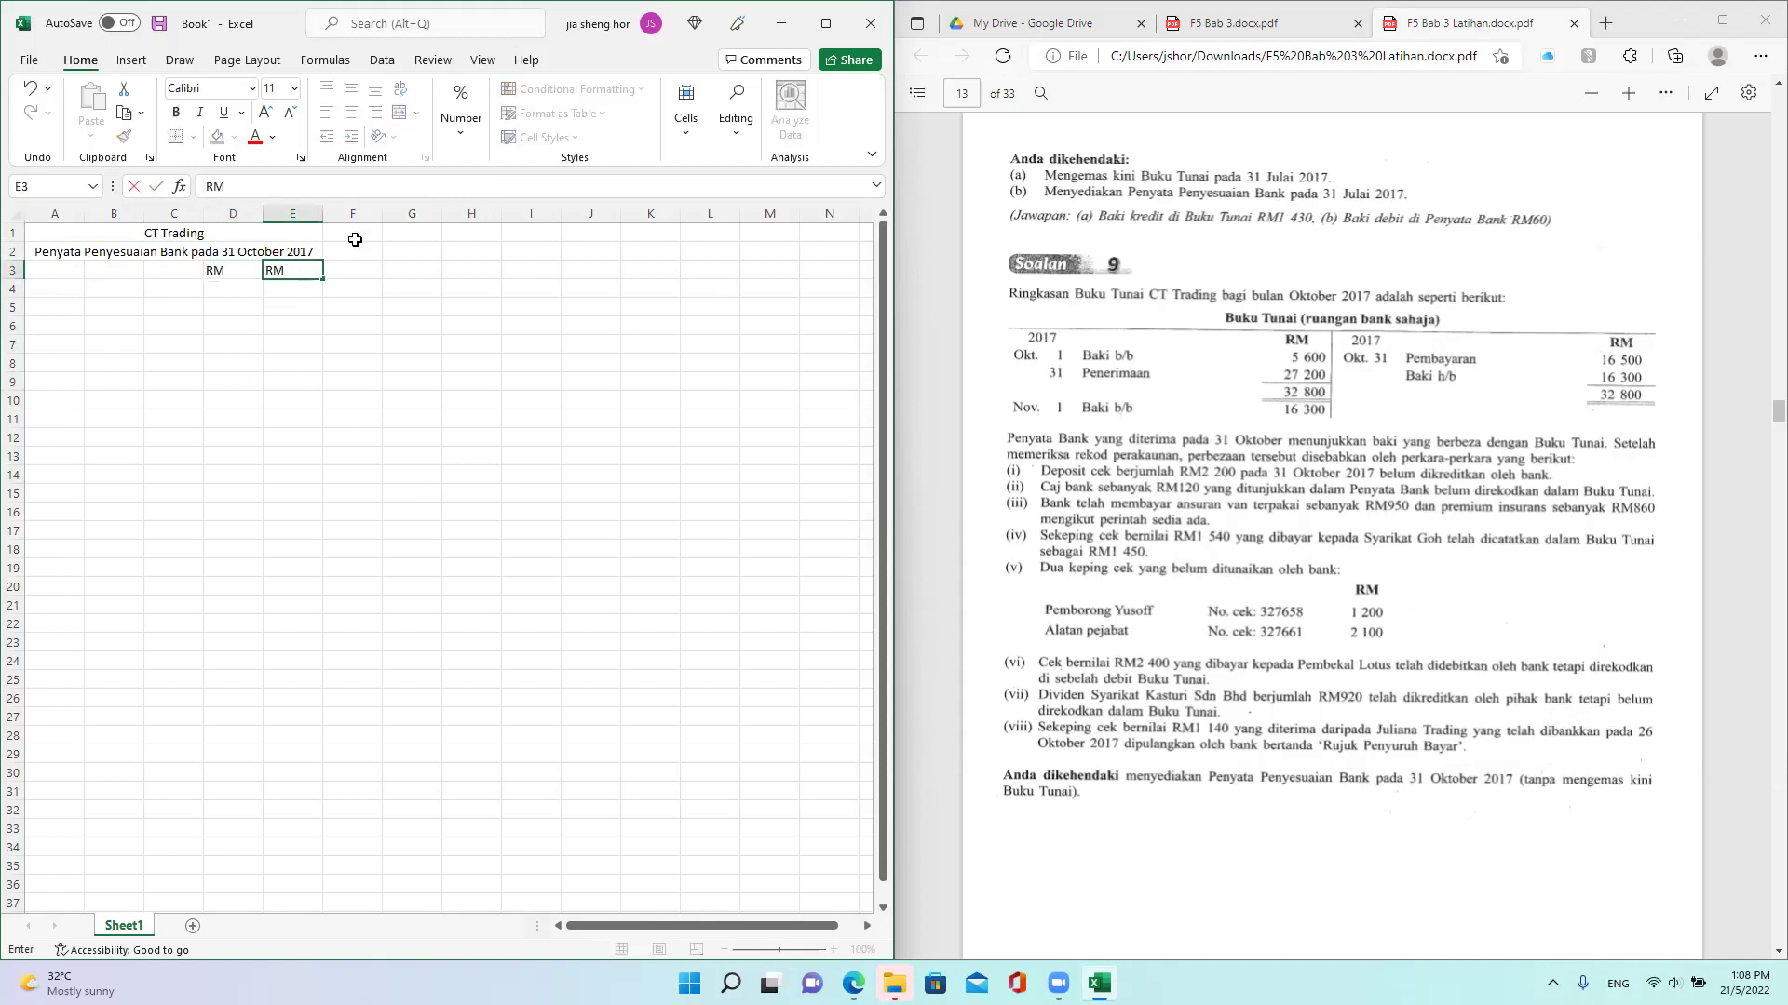
Step: Widen column A to about four times its width to make room for the item descriptions
{"action": "left_click", "coordinate": [79, 231]}
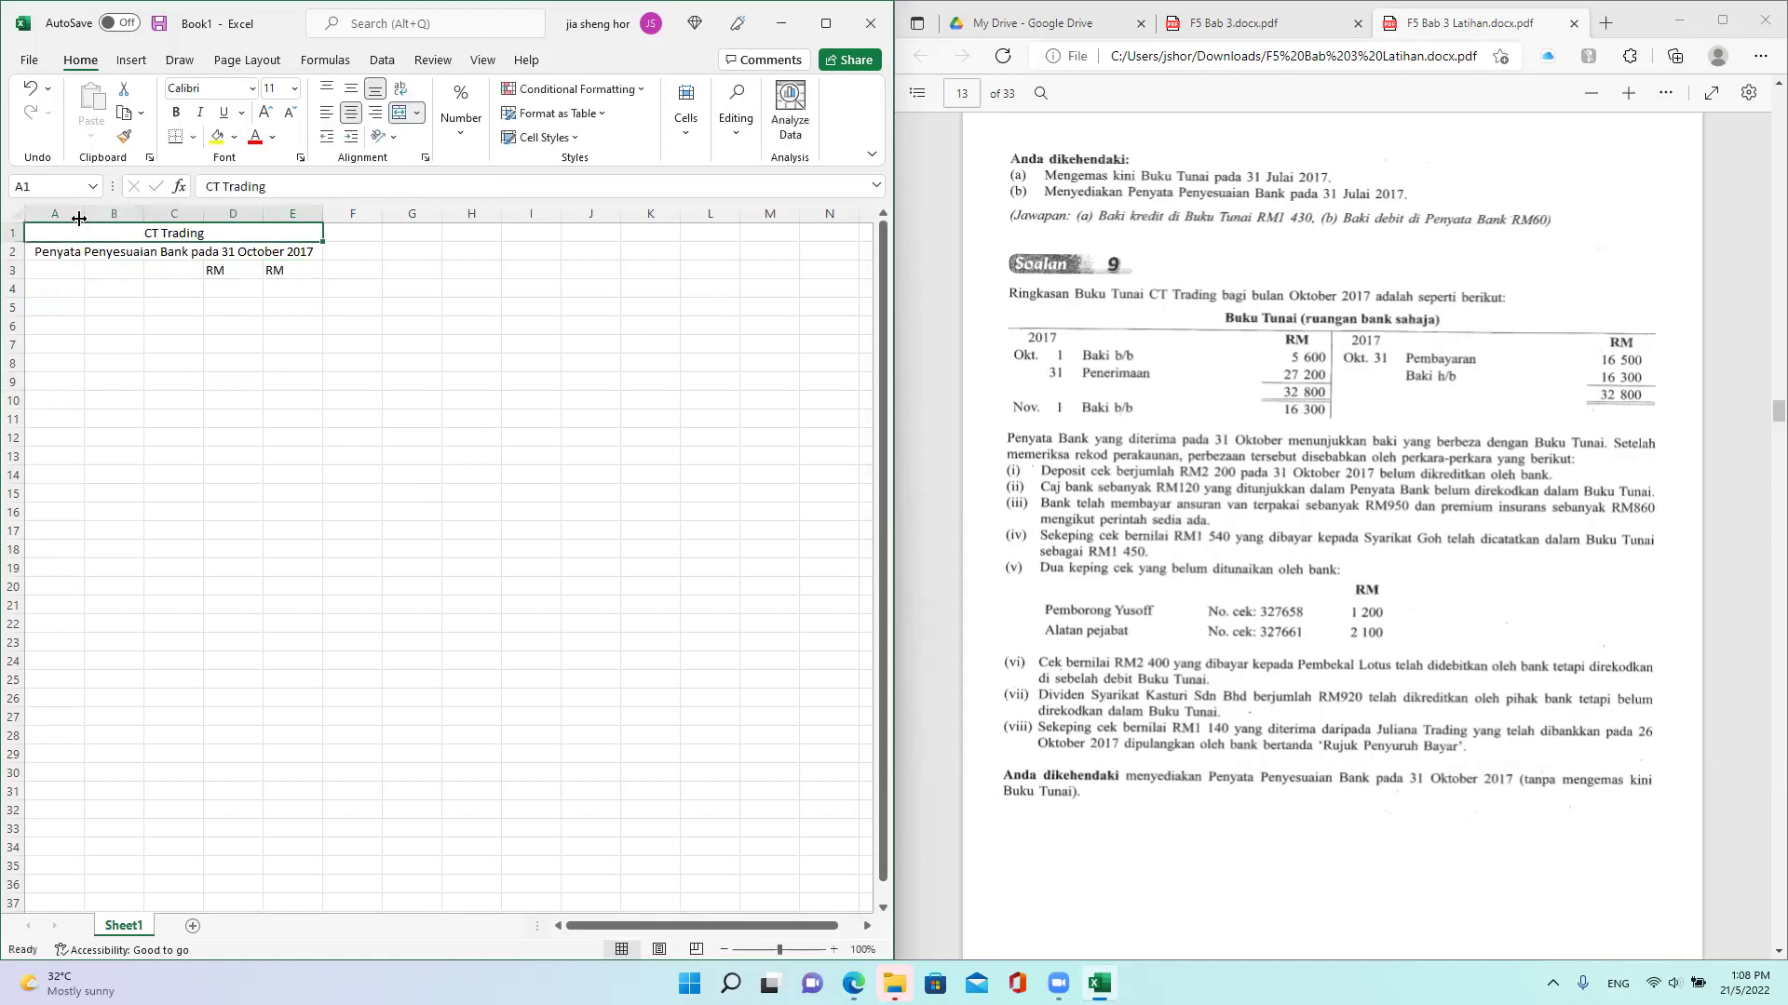
{"action": "left_click_drag", "start_coordinate": [84, 213], "coordinate": [264, 209]}
{"action": "left_click", "coordinate": [207, 415]}
Step: Enter the label "Baki Debit pada buku tunai" in cell A4
{"action": "left_click", "coordinate": [219, 285]}
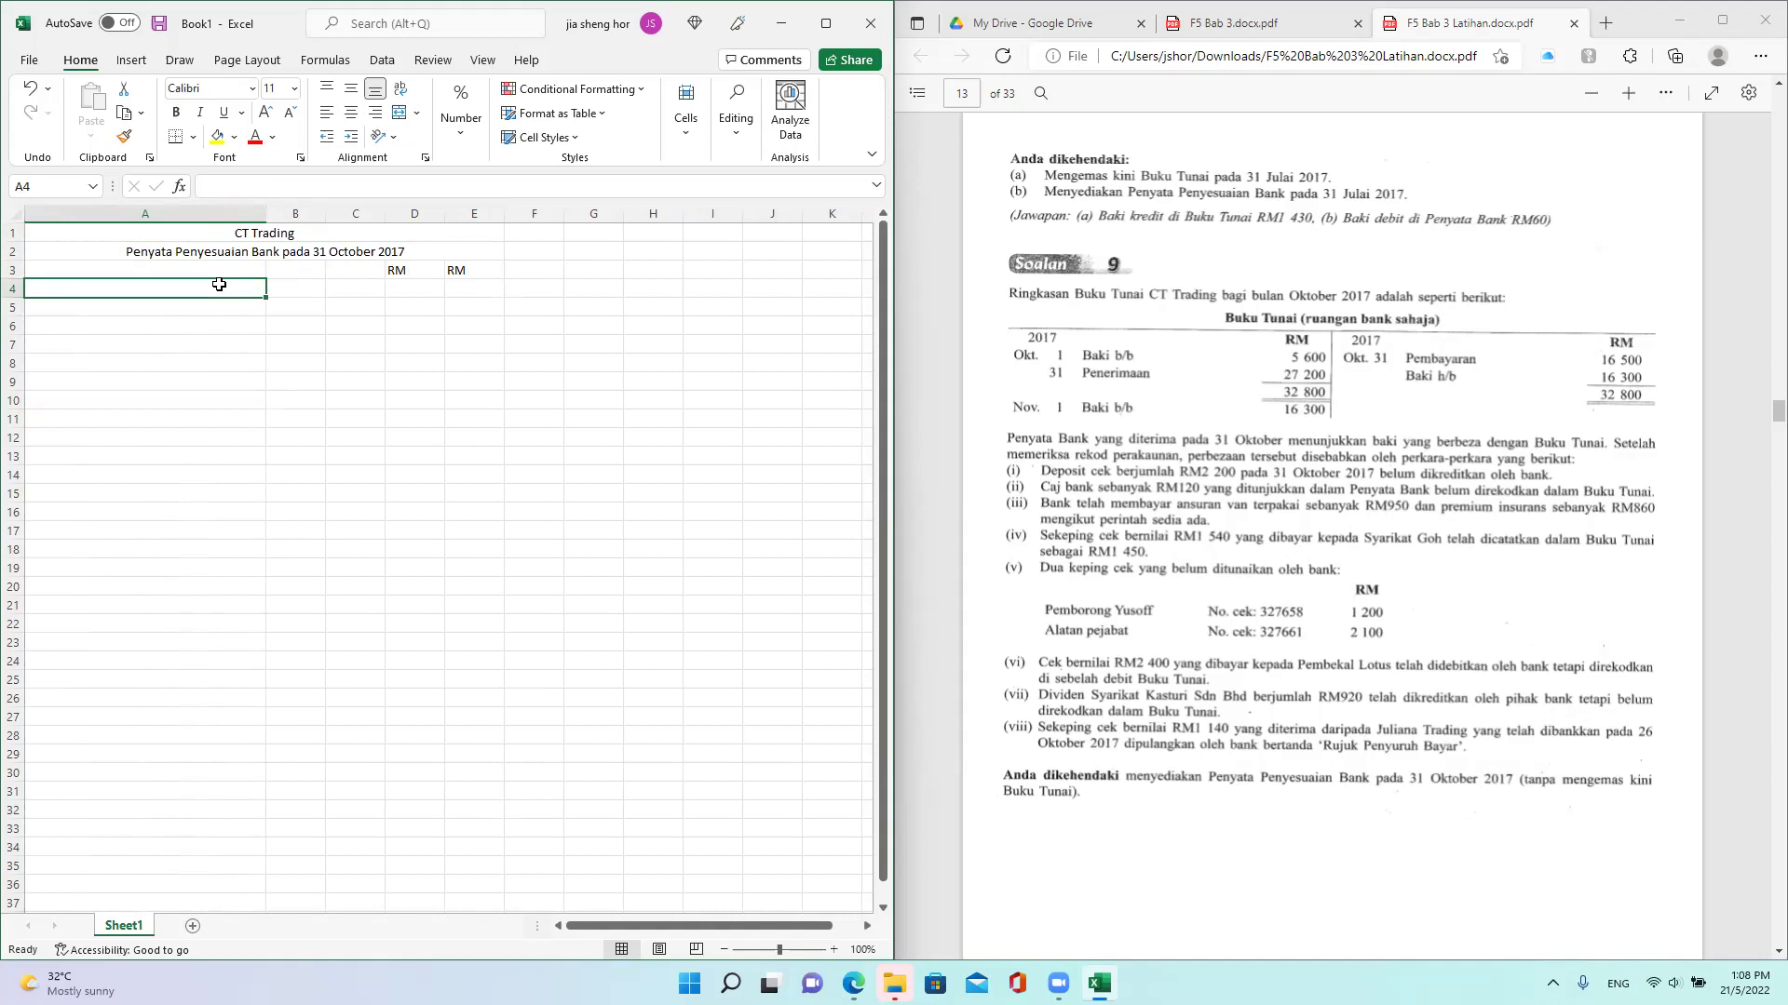
{"action": "type", "text": "Baki"}
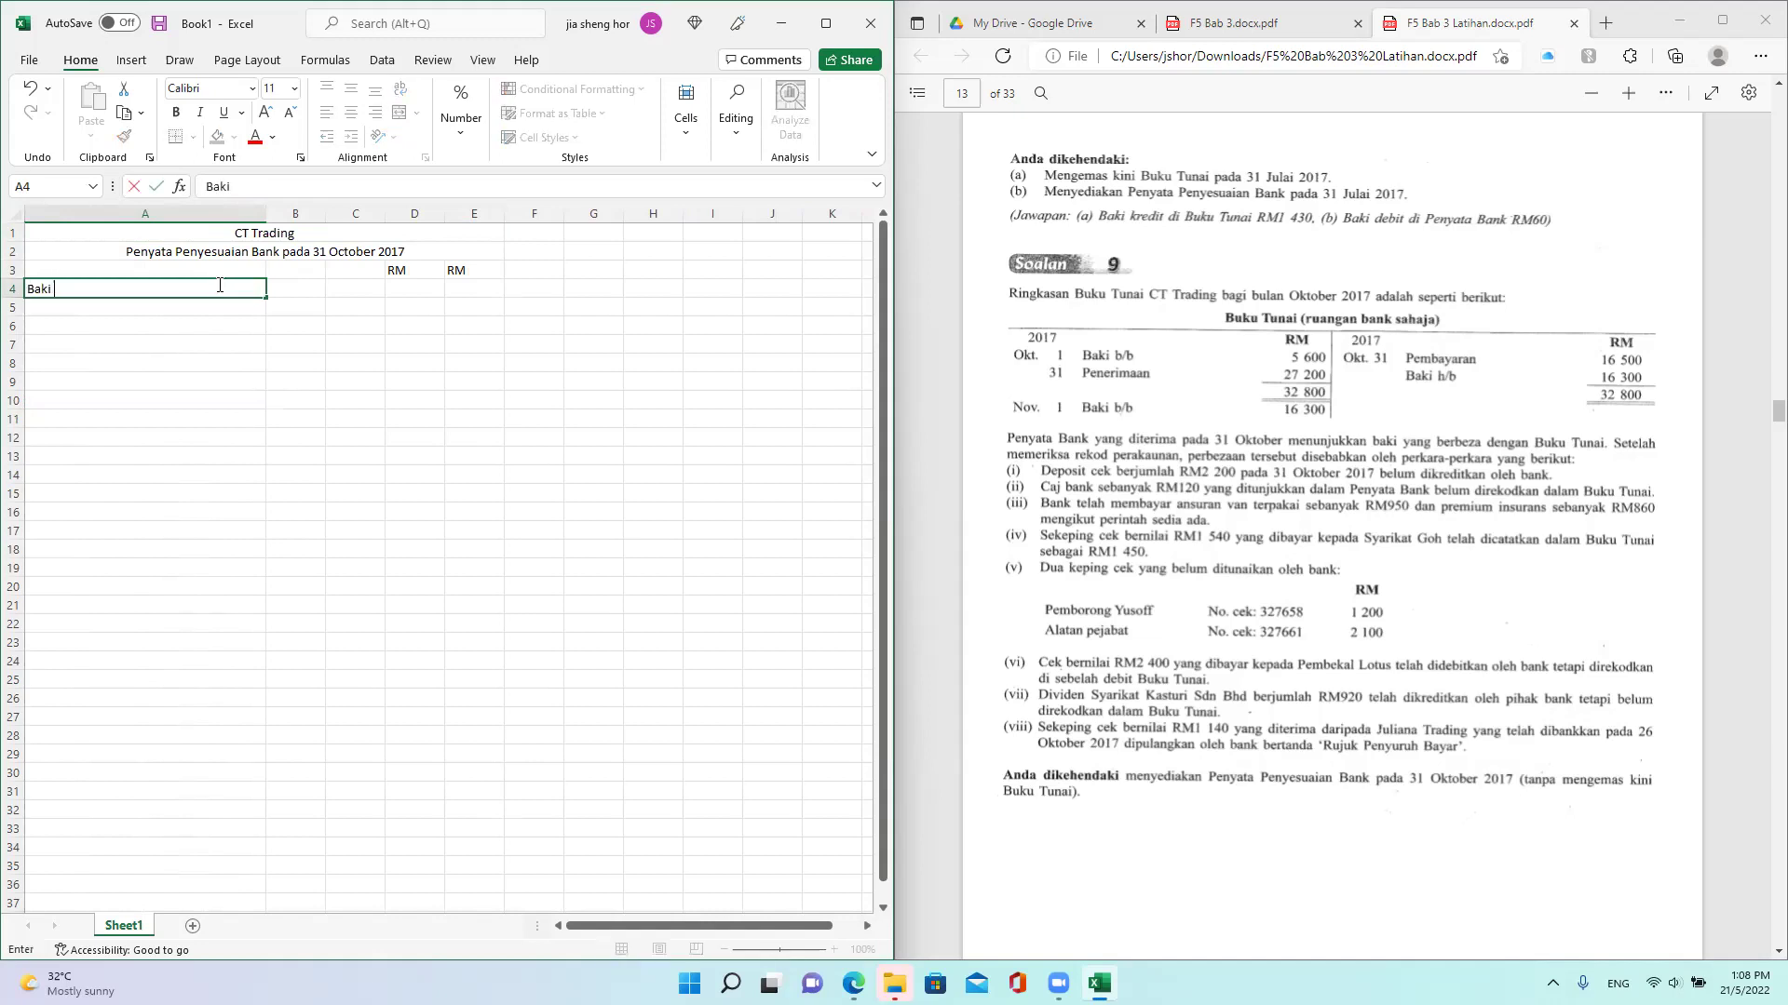
{"action": "type", "text": " Debut P"}
{"action": "type", "text": "ada"}
{"action": "key", "text": "BackSpace"}
{"action": "key", "text": "BackSpace"}
{"action": "key", "text": "BackSpace"}
{"action": "key", "text": "BackSpace"}
{"action": "key", "text": "BackSpace"}
{"action": "key", "text": "BackSpace"}
{"action": "key", "text": "BackSpace"}
{"action": "key", "text": "BackSpace"}
{"action": "type", "text": "it P"}
{"action": "key", "text": "BackSpace"}
{"action": "type", "text": "de Buku"}
{"action": "key", "text": "BackSpace"}
{"action": "key", "text": "BackSpace"}
{"action": "key", "text": "BackSpace"}
{"action": "key", "text": "BackSpace"}
{"action": "type", "text": "i"}
{"action": "key", "text": "BackSpace"}
{"action": "key", "text": "BackSpace"}
{"action": "key", "text": "BackSpace"}
{"action": "type", "text": "pada buku tunai"}
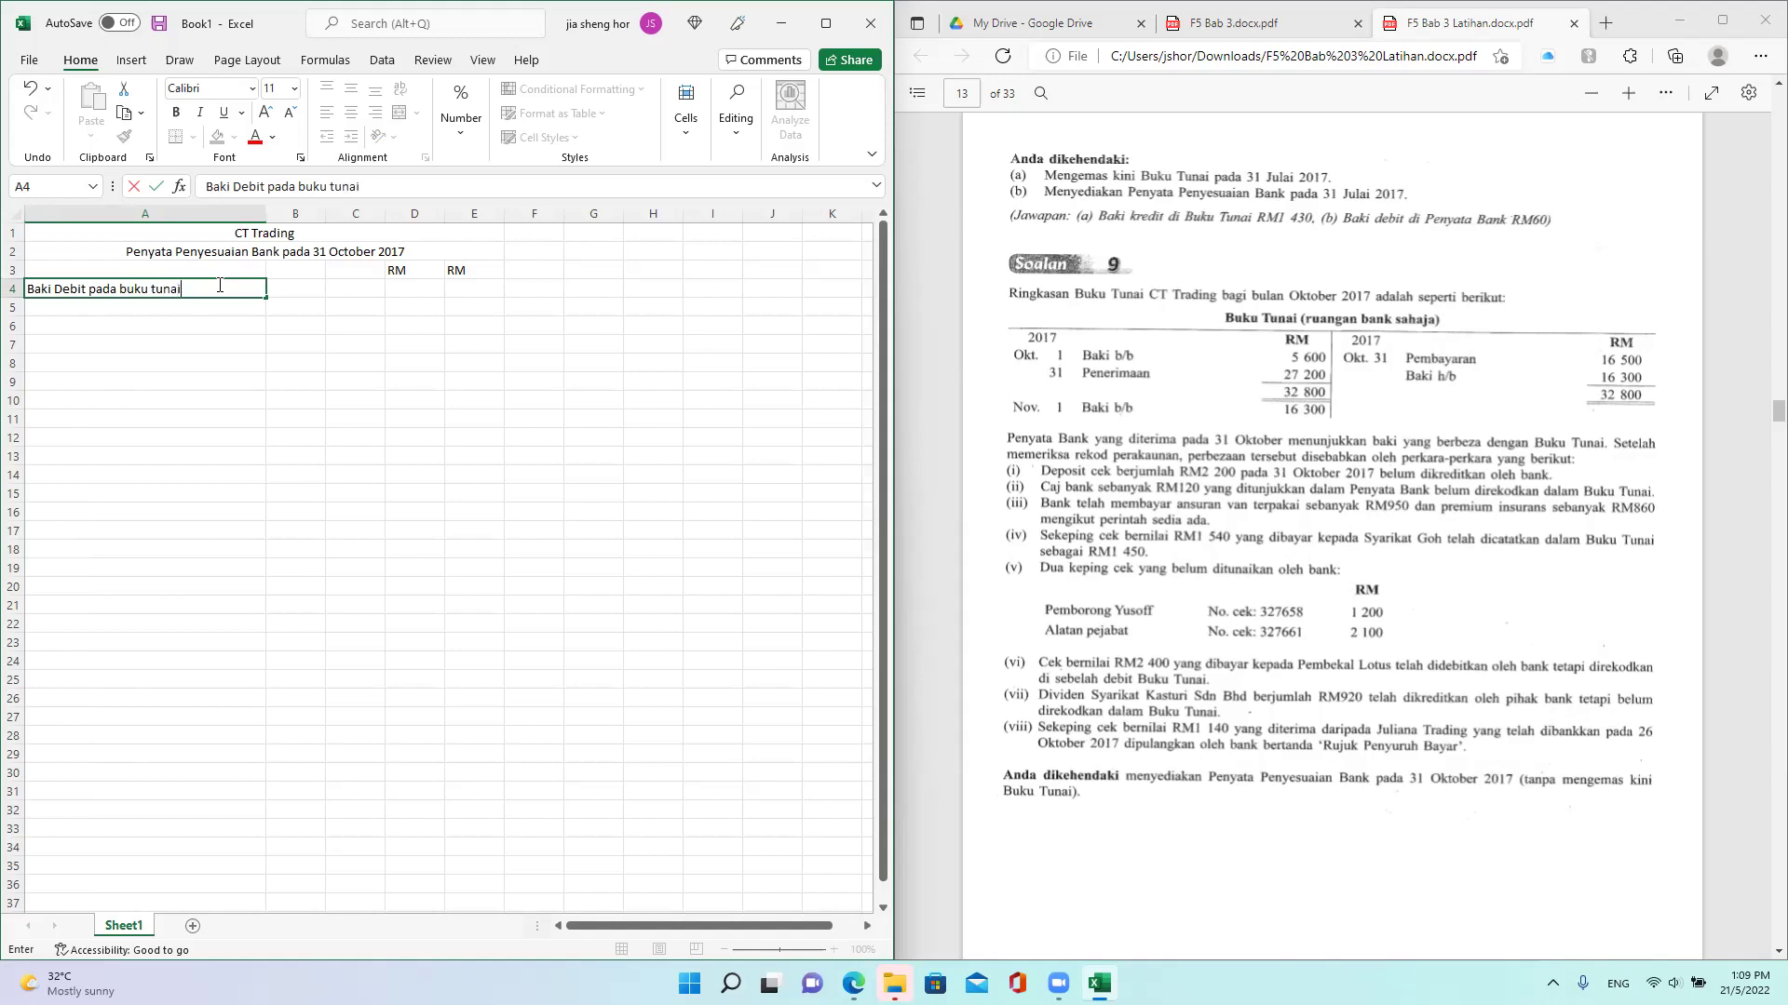
Step: Enter the cash book balance 16300 in cell E4
{"action": "key", "text": "Return"}
{"action": "left_click", "coordinate": [407, 288]}
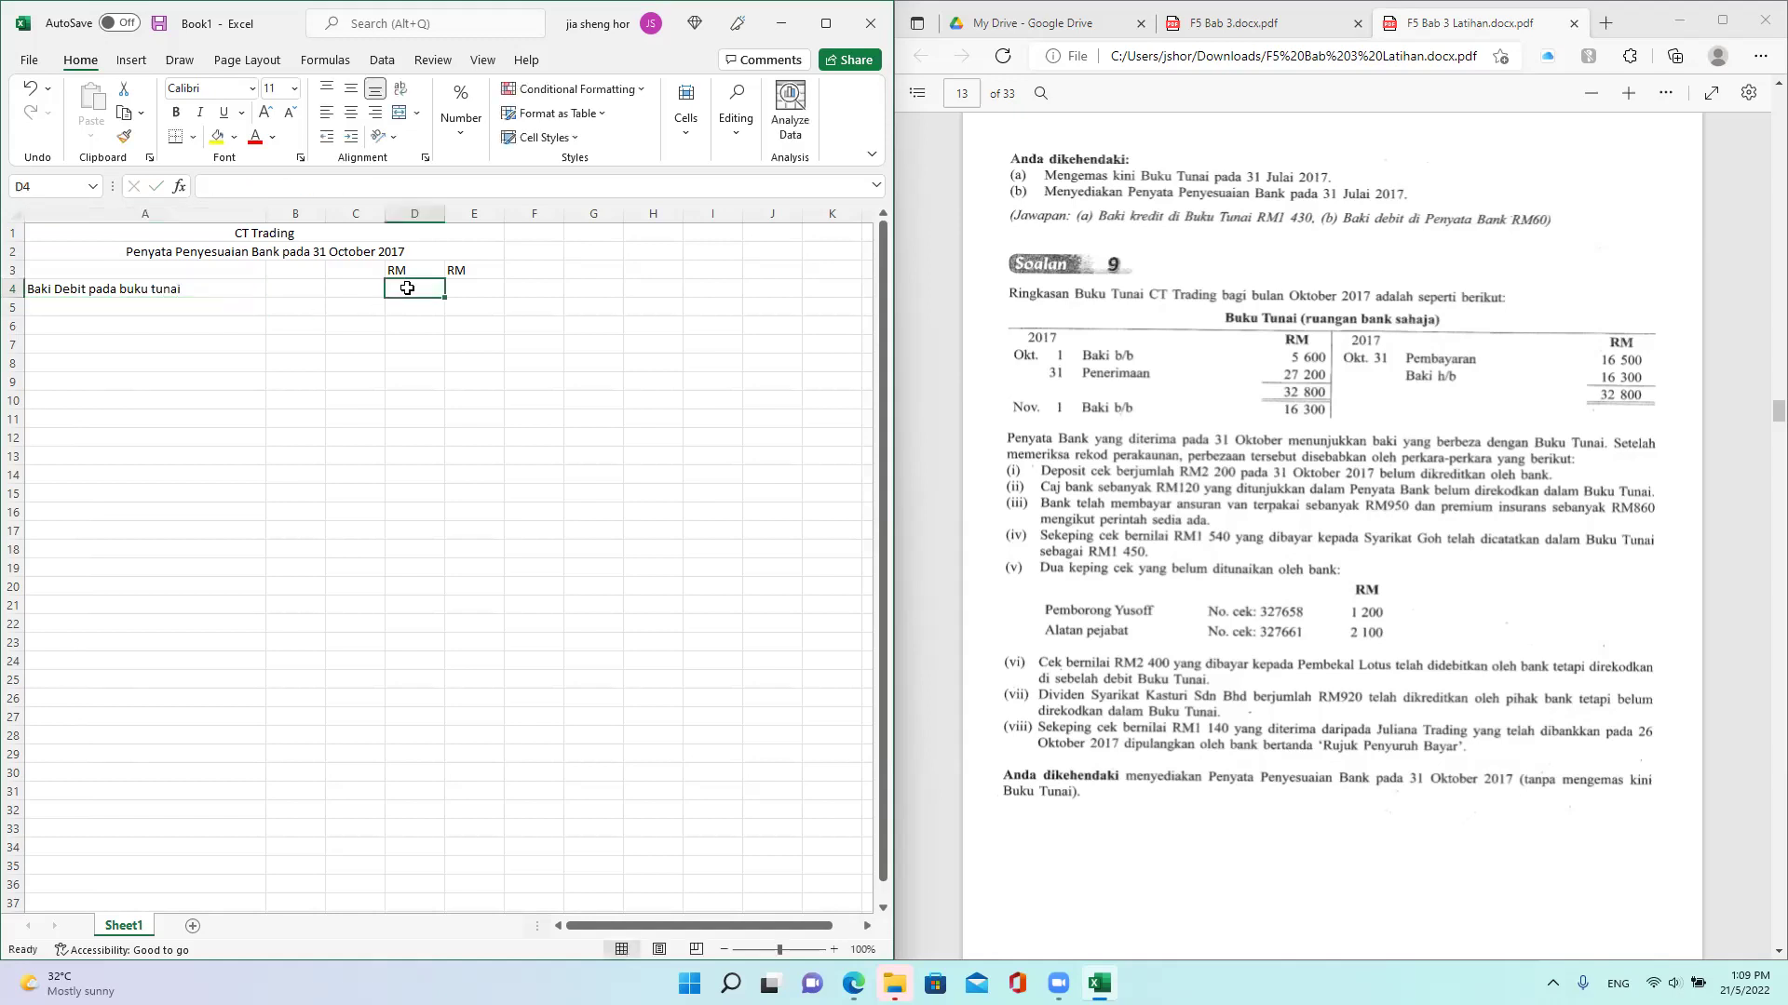
{"action": "left_click", "coordinate": [460, 291]}
{"action": "type", "text": "16300"}
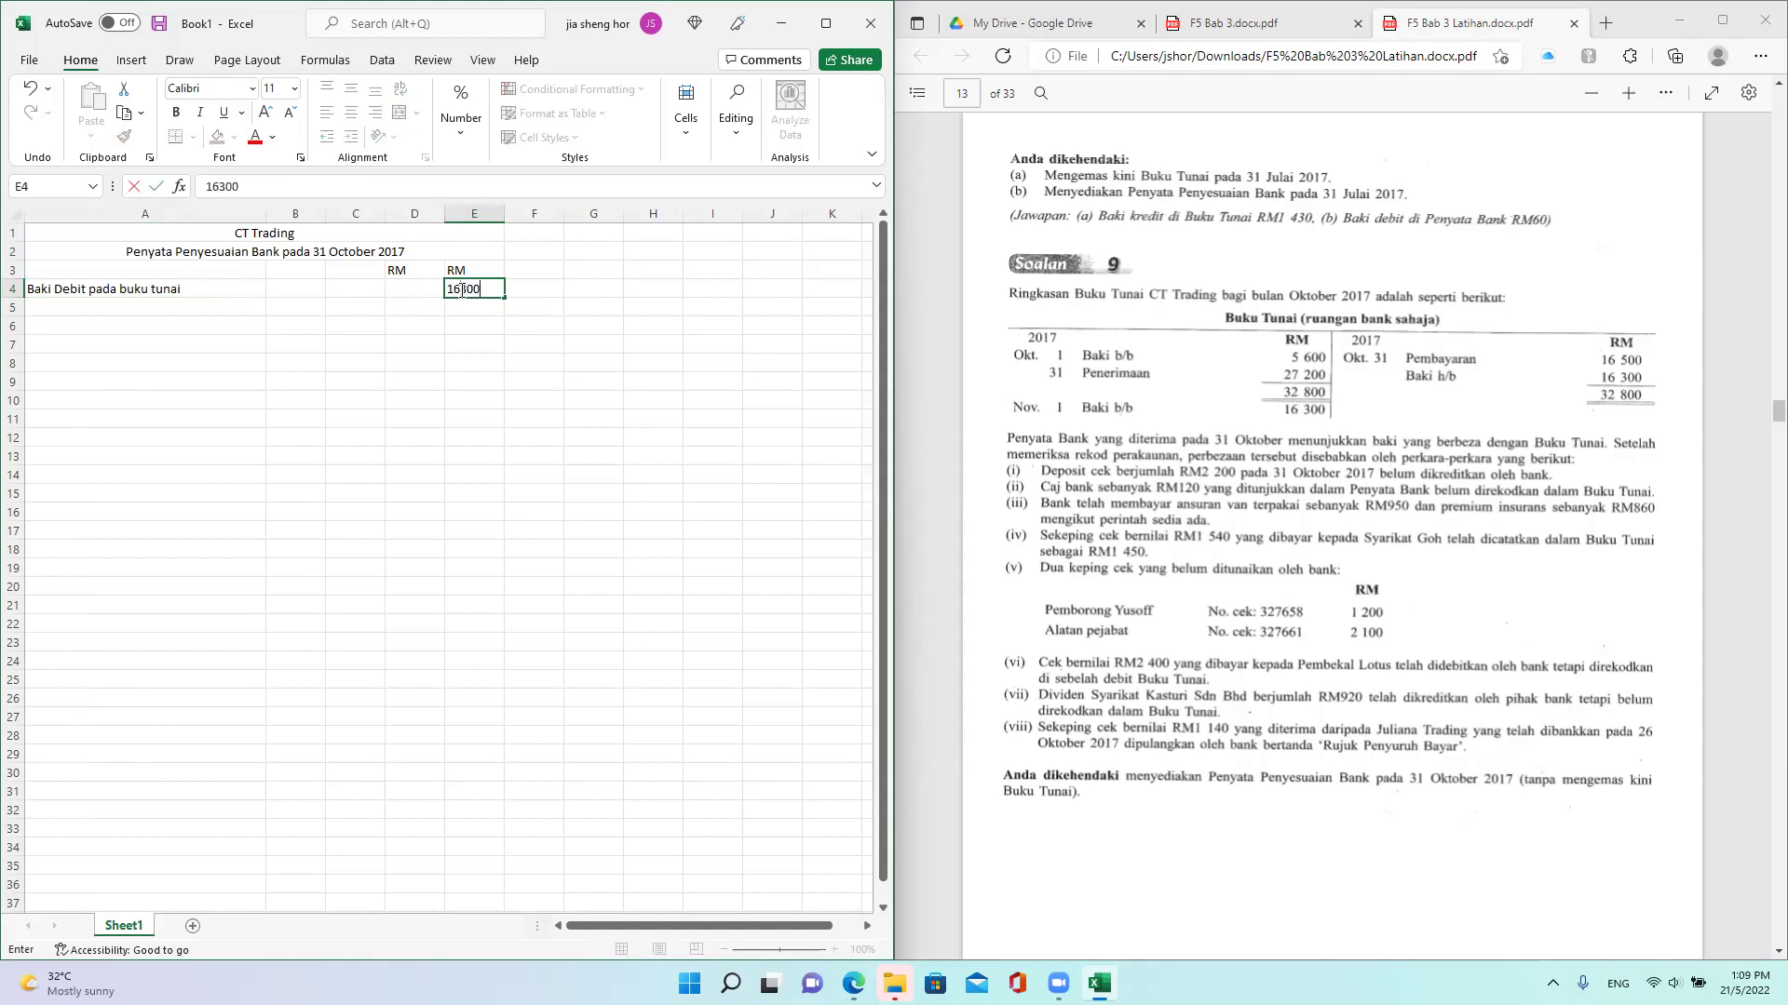
Step: Enter the additions label "Tambah:" in cell A5
{"action": "left_click", "coordinate": [120, 308]}
{"action": "type", "text": "T"}
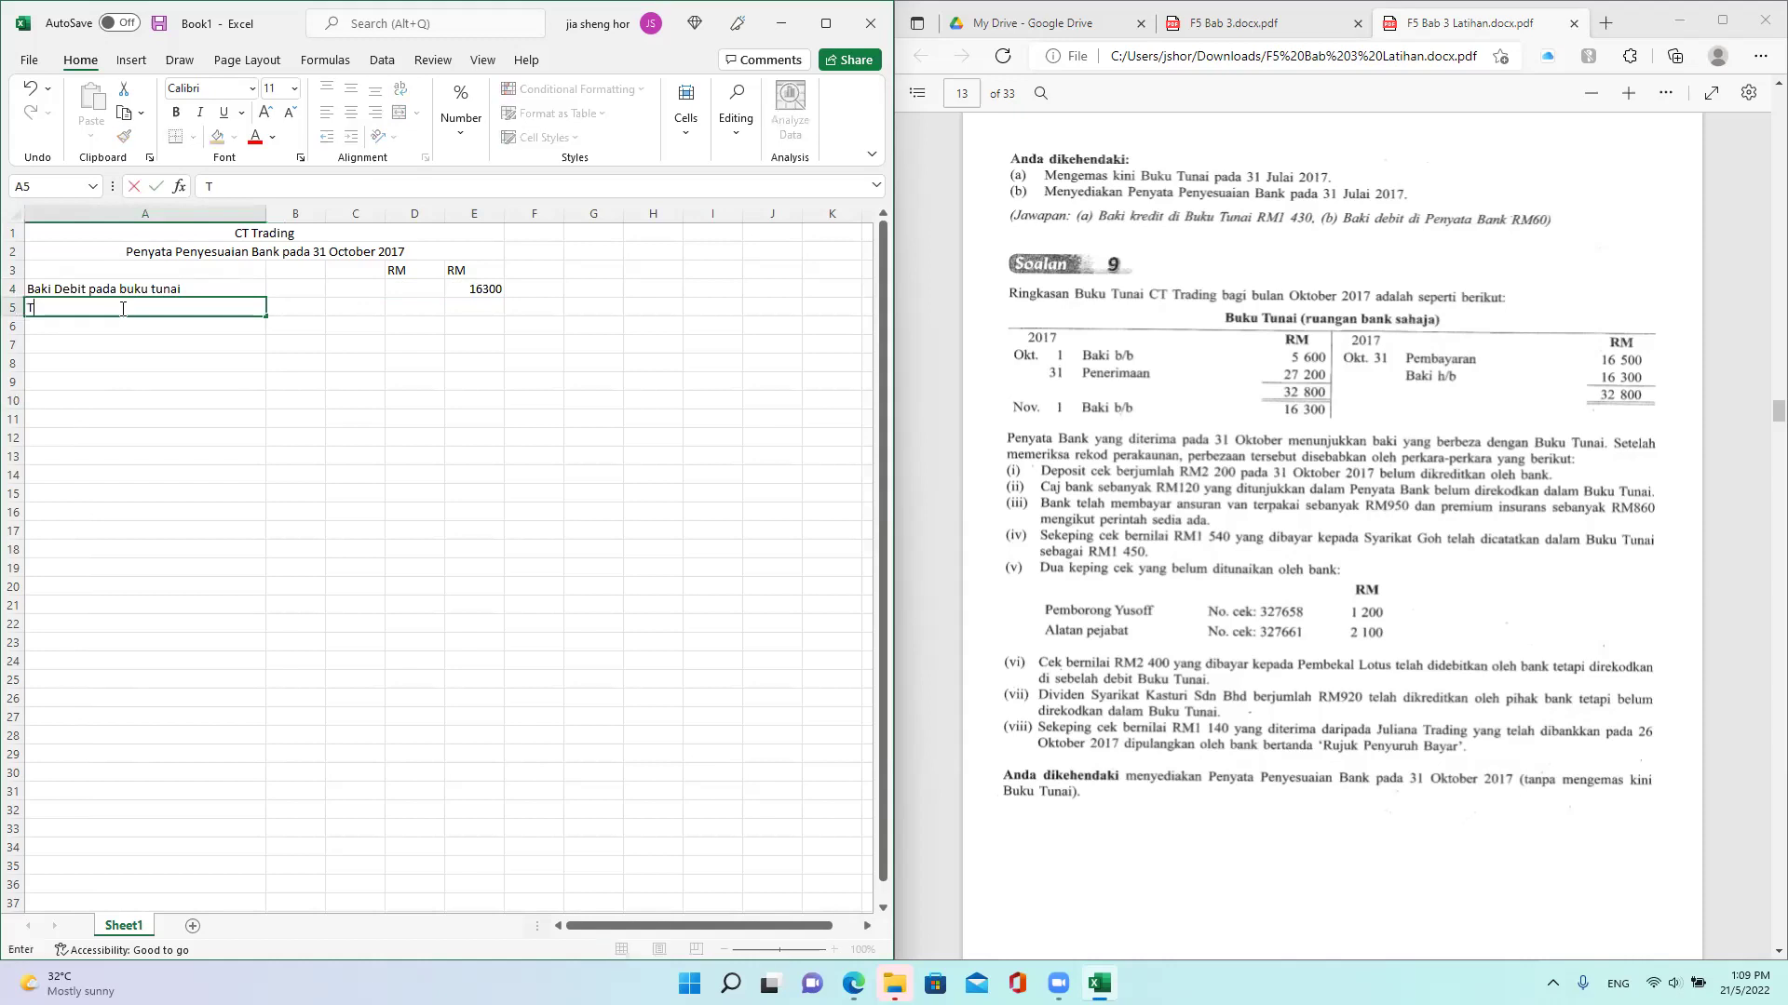
{"action": "type", "text": "ambah:"}
Step: Start the deductions in row 17 with "Tolak: Deposit Belum Dikreditkan" in A17 and the amount 2200 in D17
{"action": "left_click", "coordinate": [77, 527]}
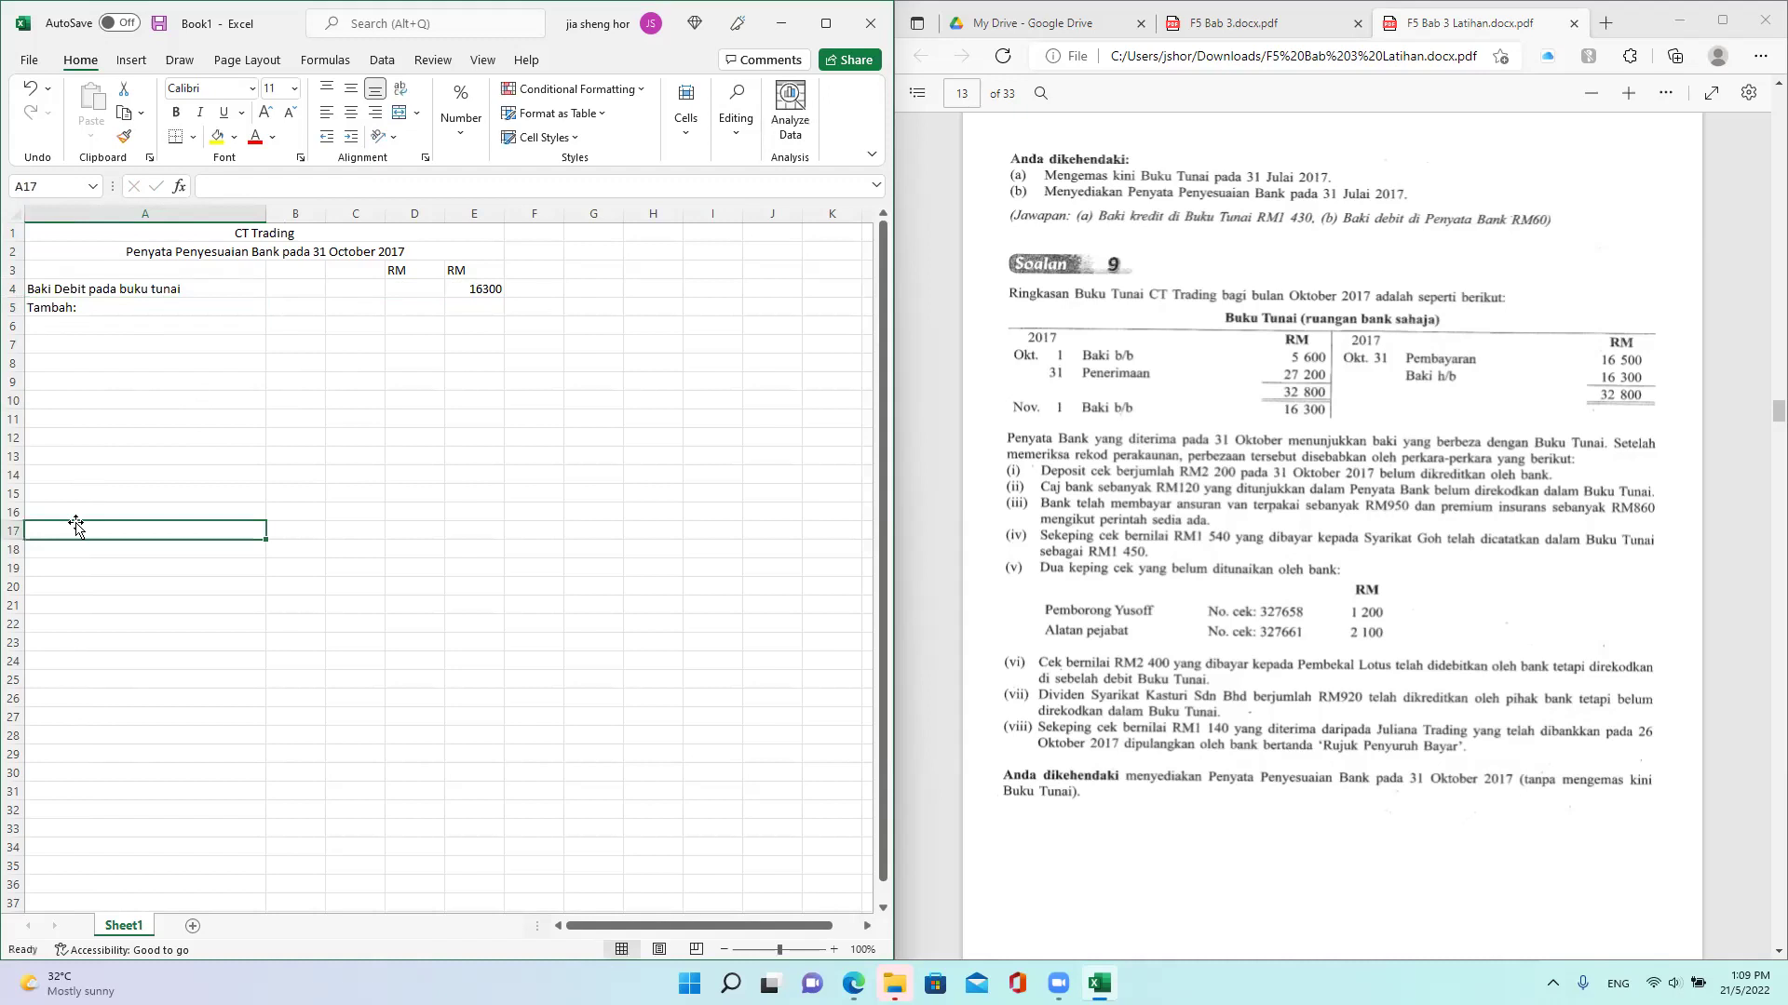
{"action": "type", "text": "Tola"}
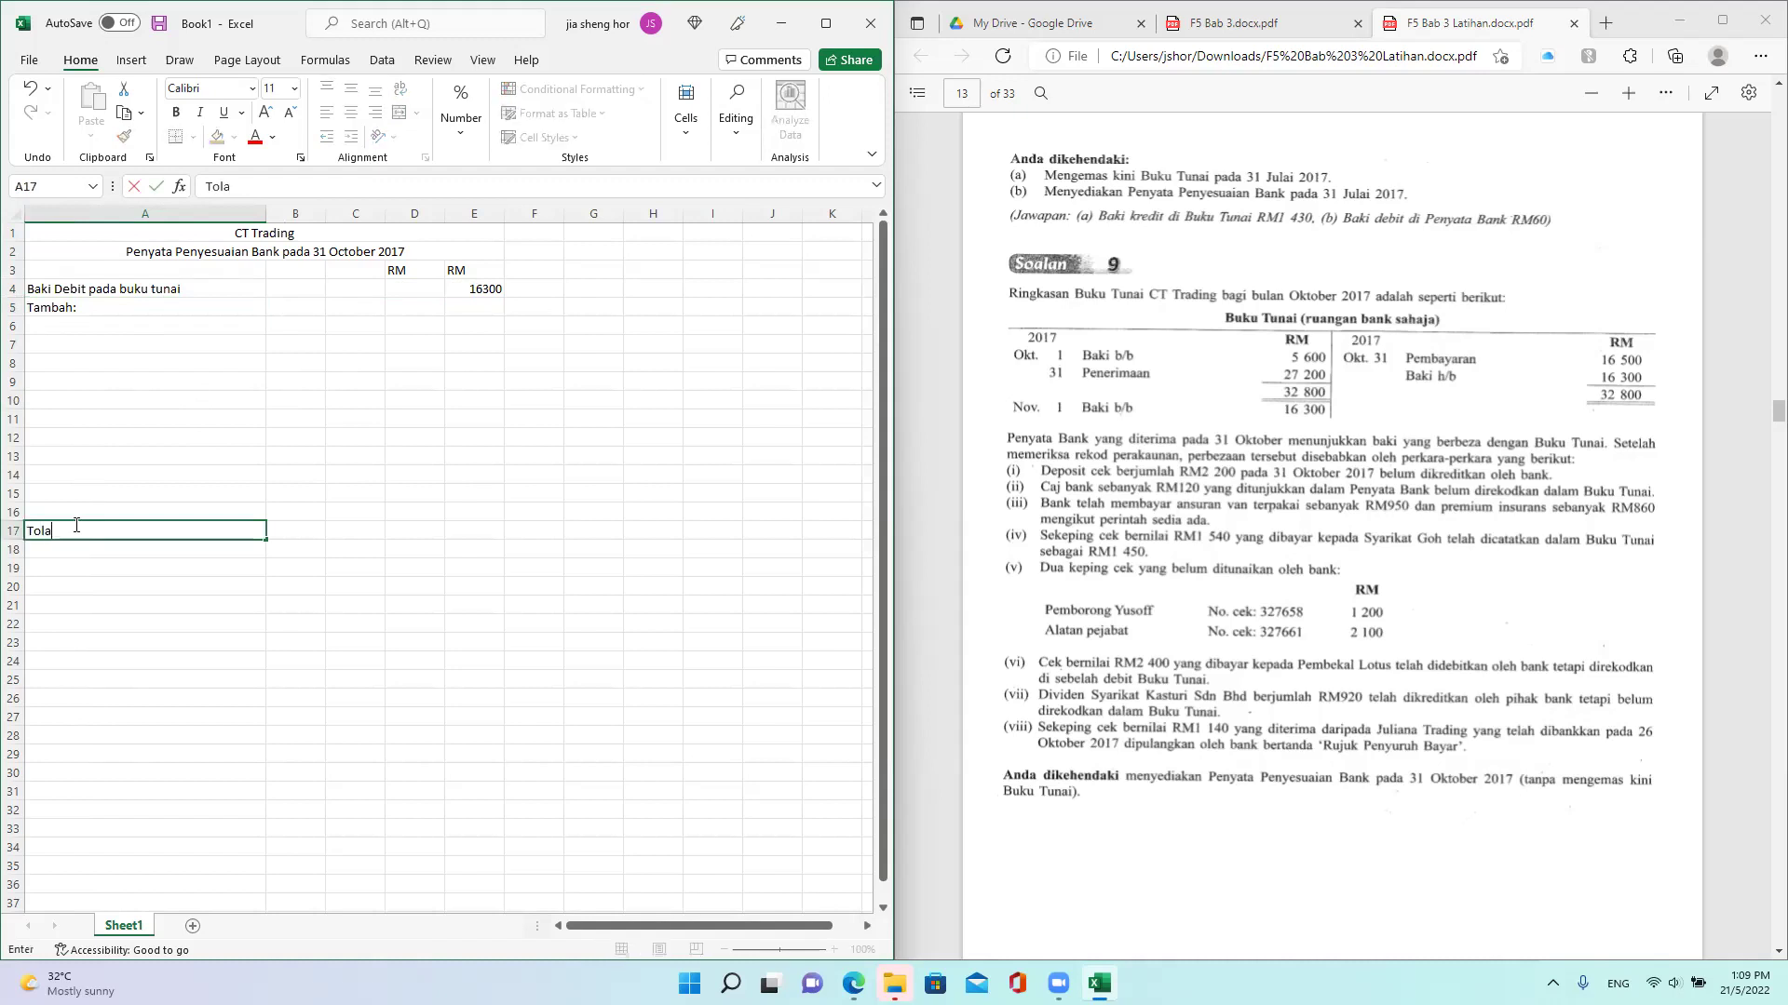
{"action": "type", "text": "k:"}
{"action": "type", "text": "Deposit Belum"}
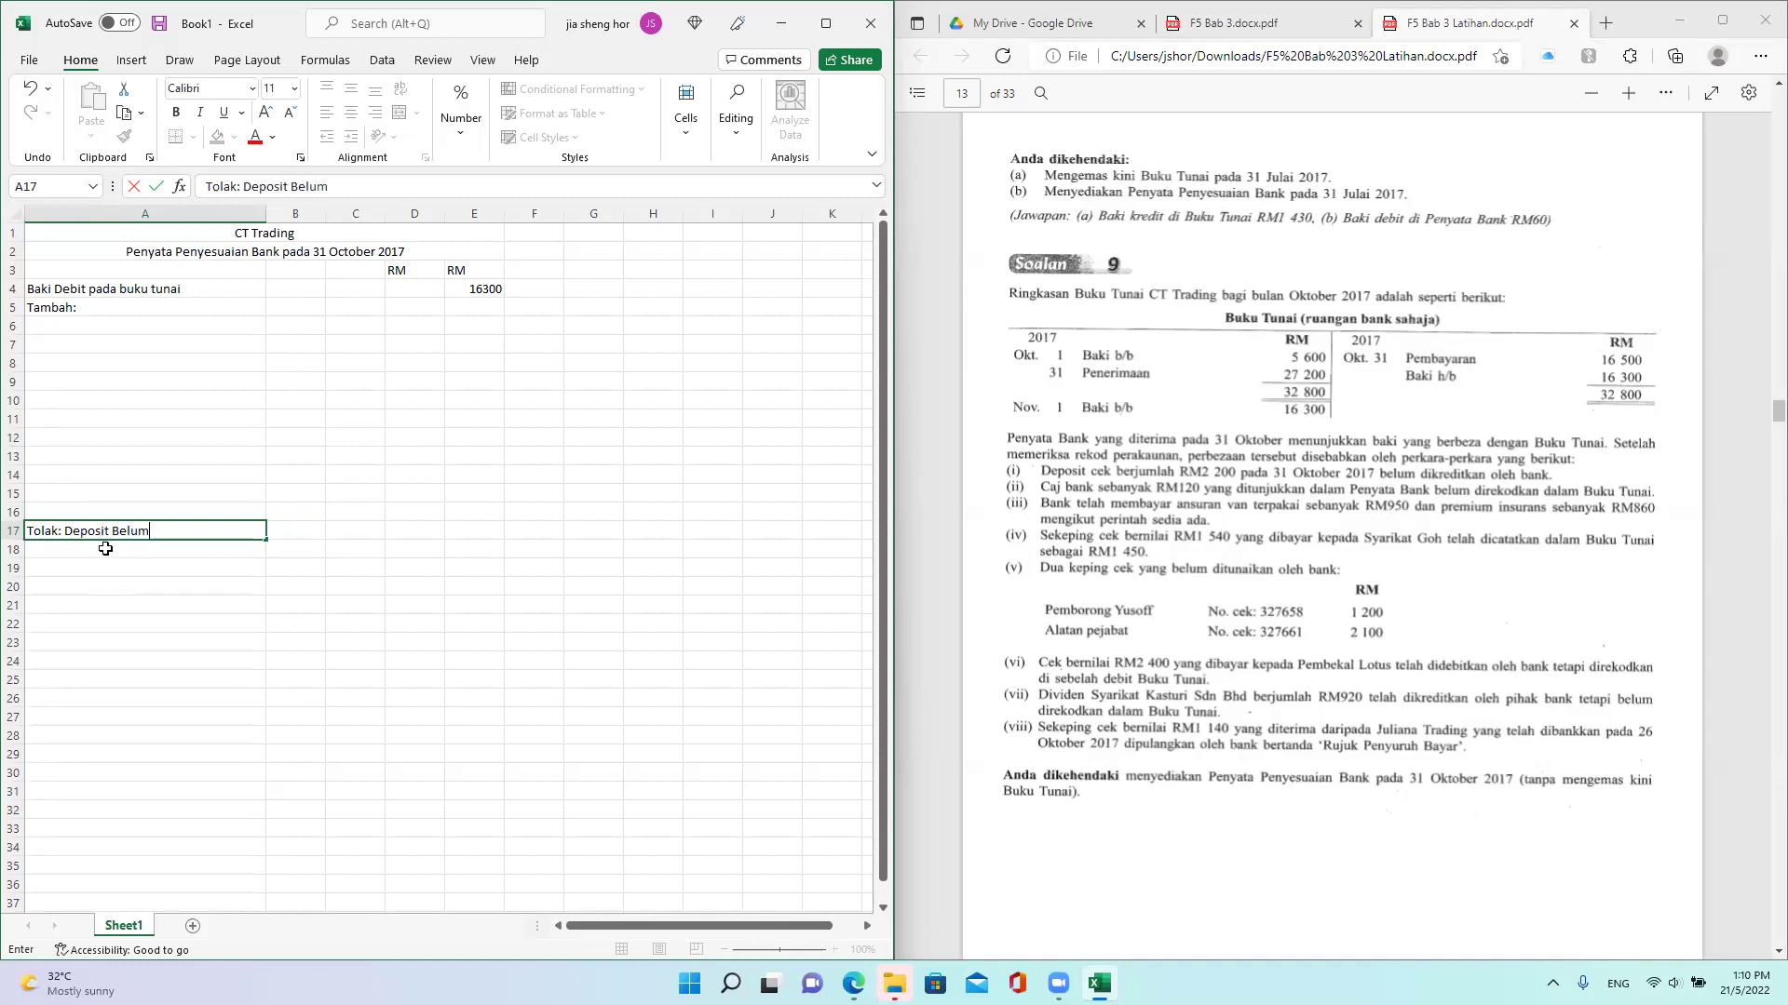
{"action": "type", "text": " Dikreditkan"}
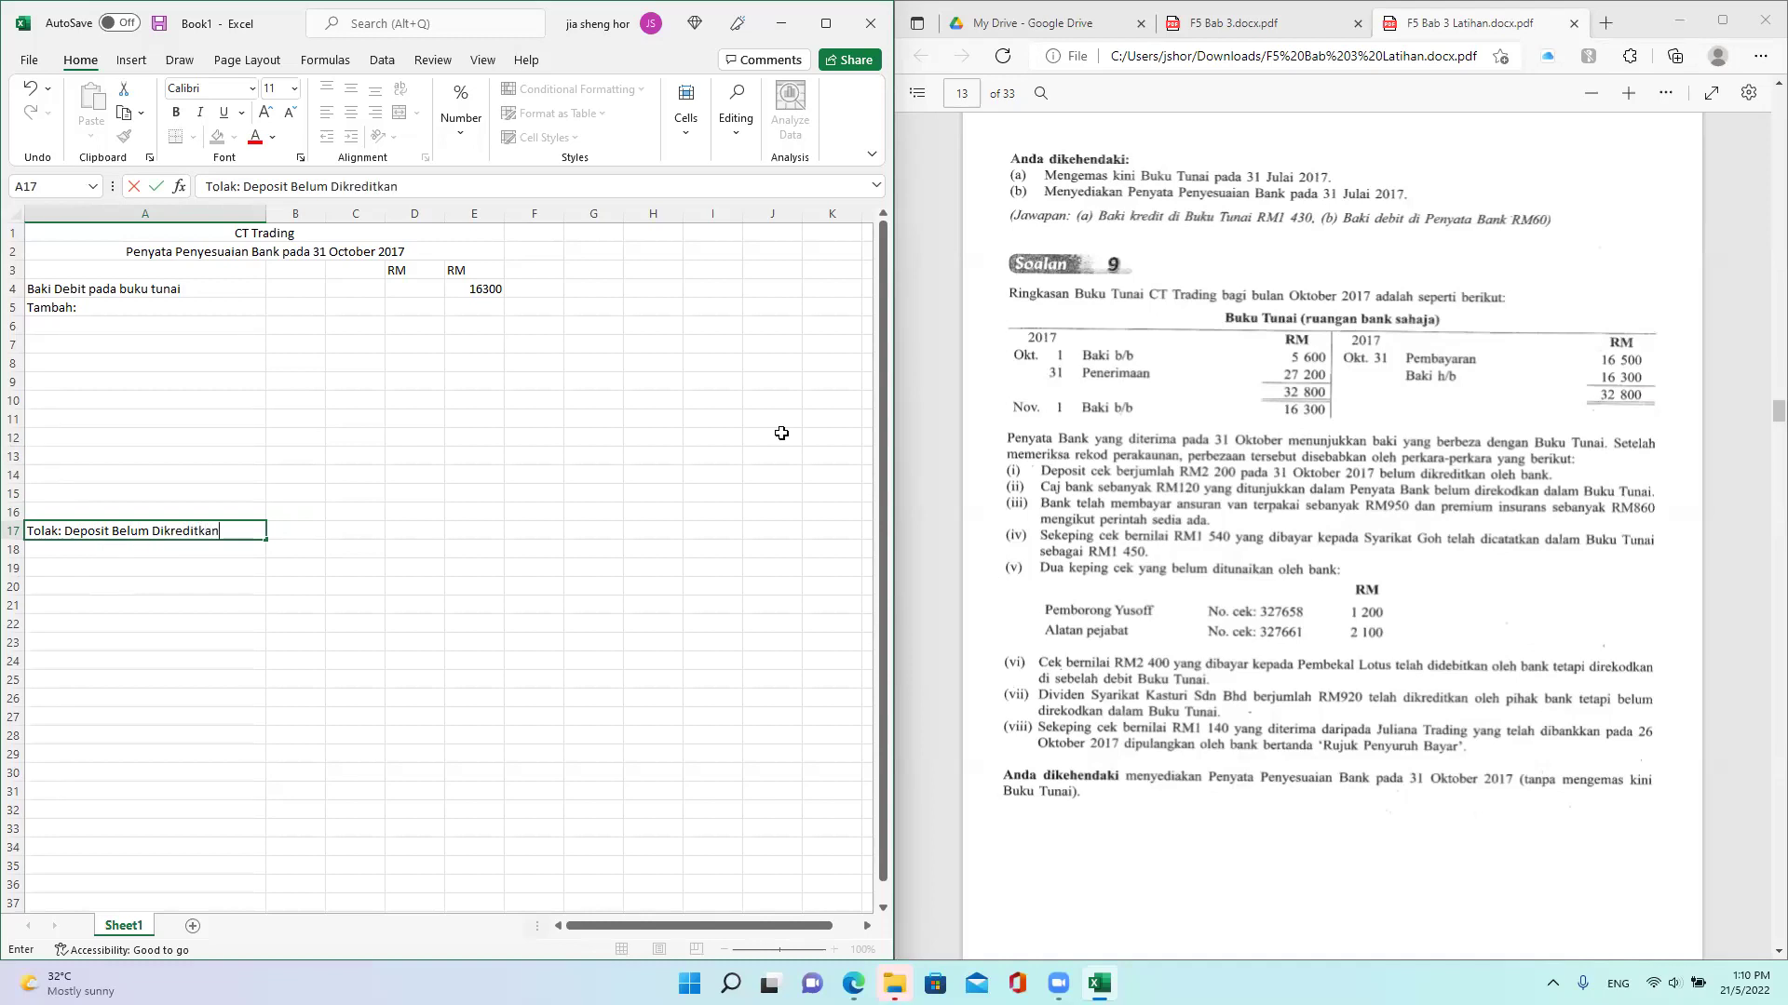
{"action": "left_click", "coordinate": [411, 533]}
{"action": "type", "text": "22"}
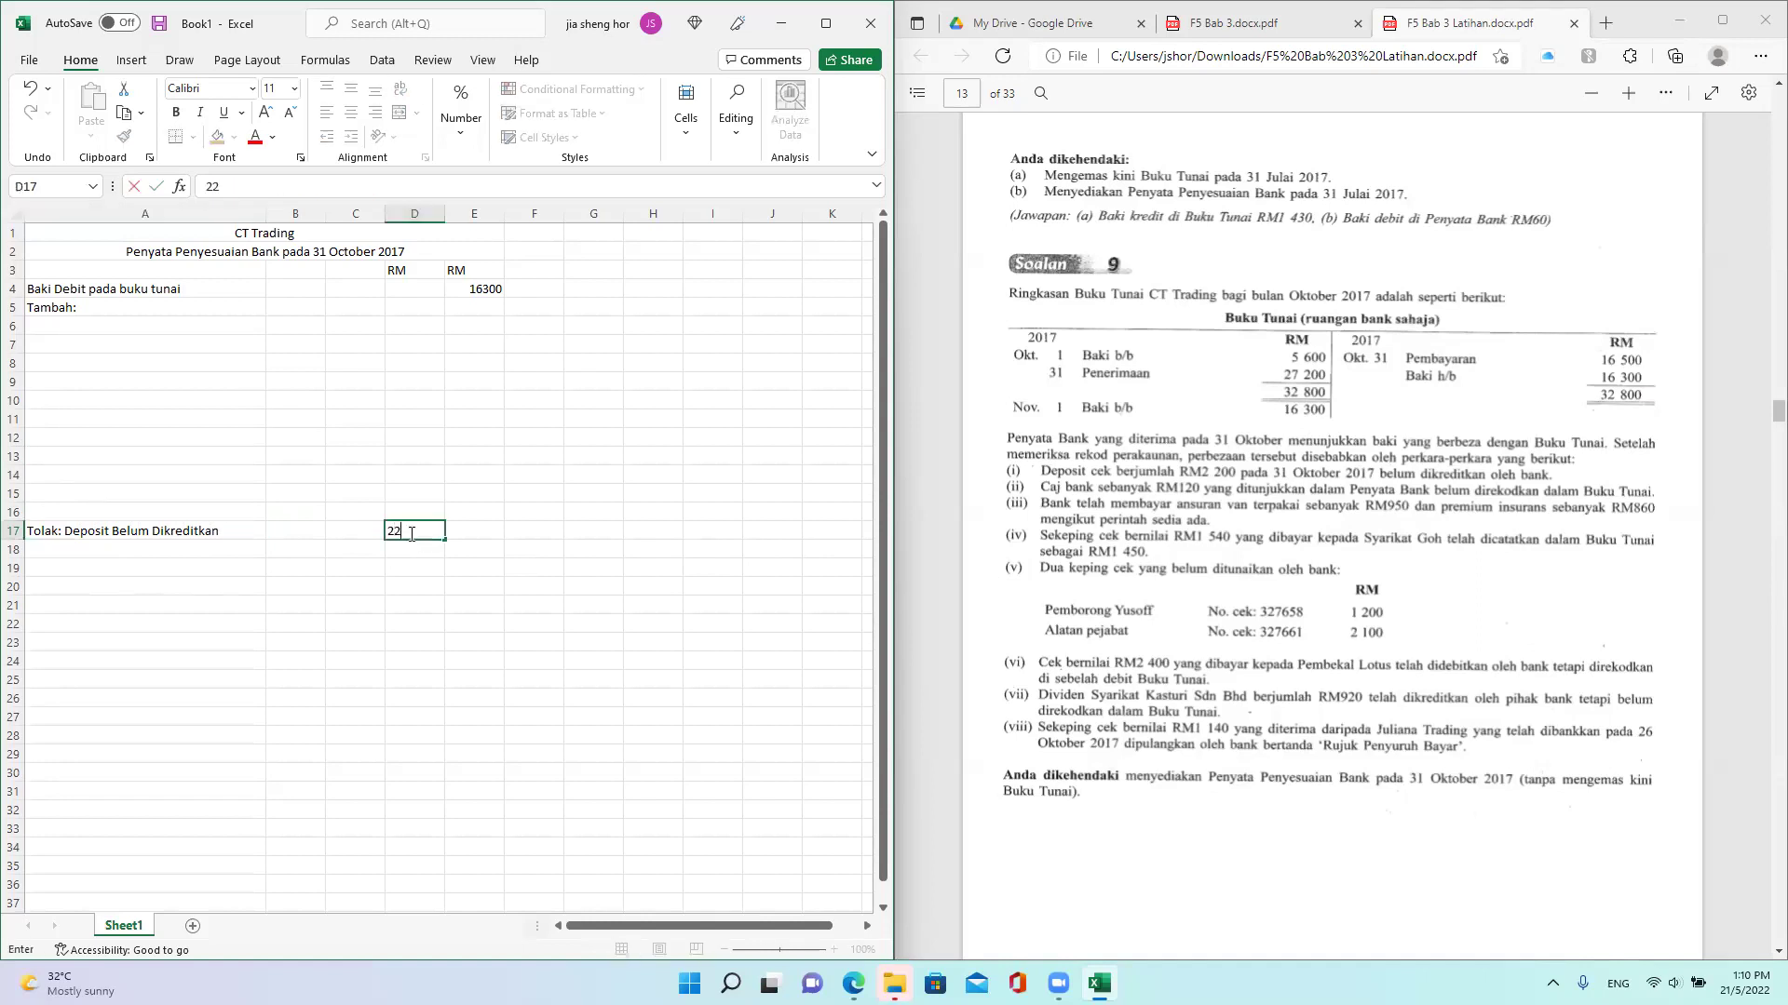
{"action": "type", "text": "00"}
{"action": "left_click", "coordinate": [427, 599]}
Step: Add the bank charge in row 18, with "Caj Bank" in A18 and 120 in D18
{"action": "left_click", "coordinate": [157, 546]}
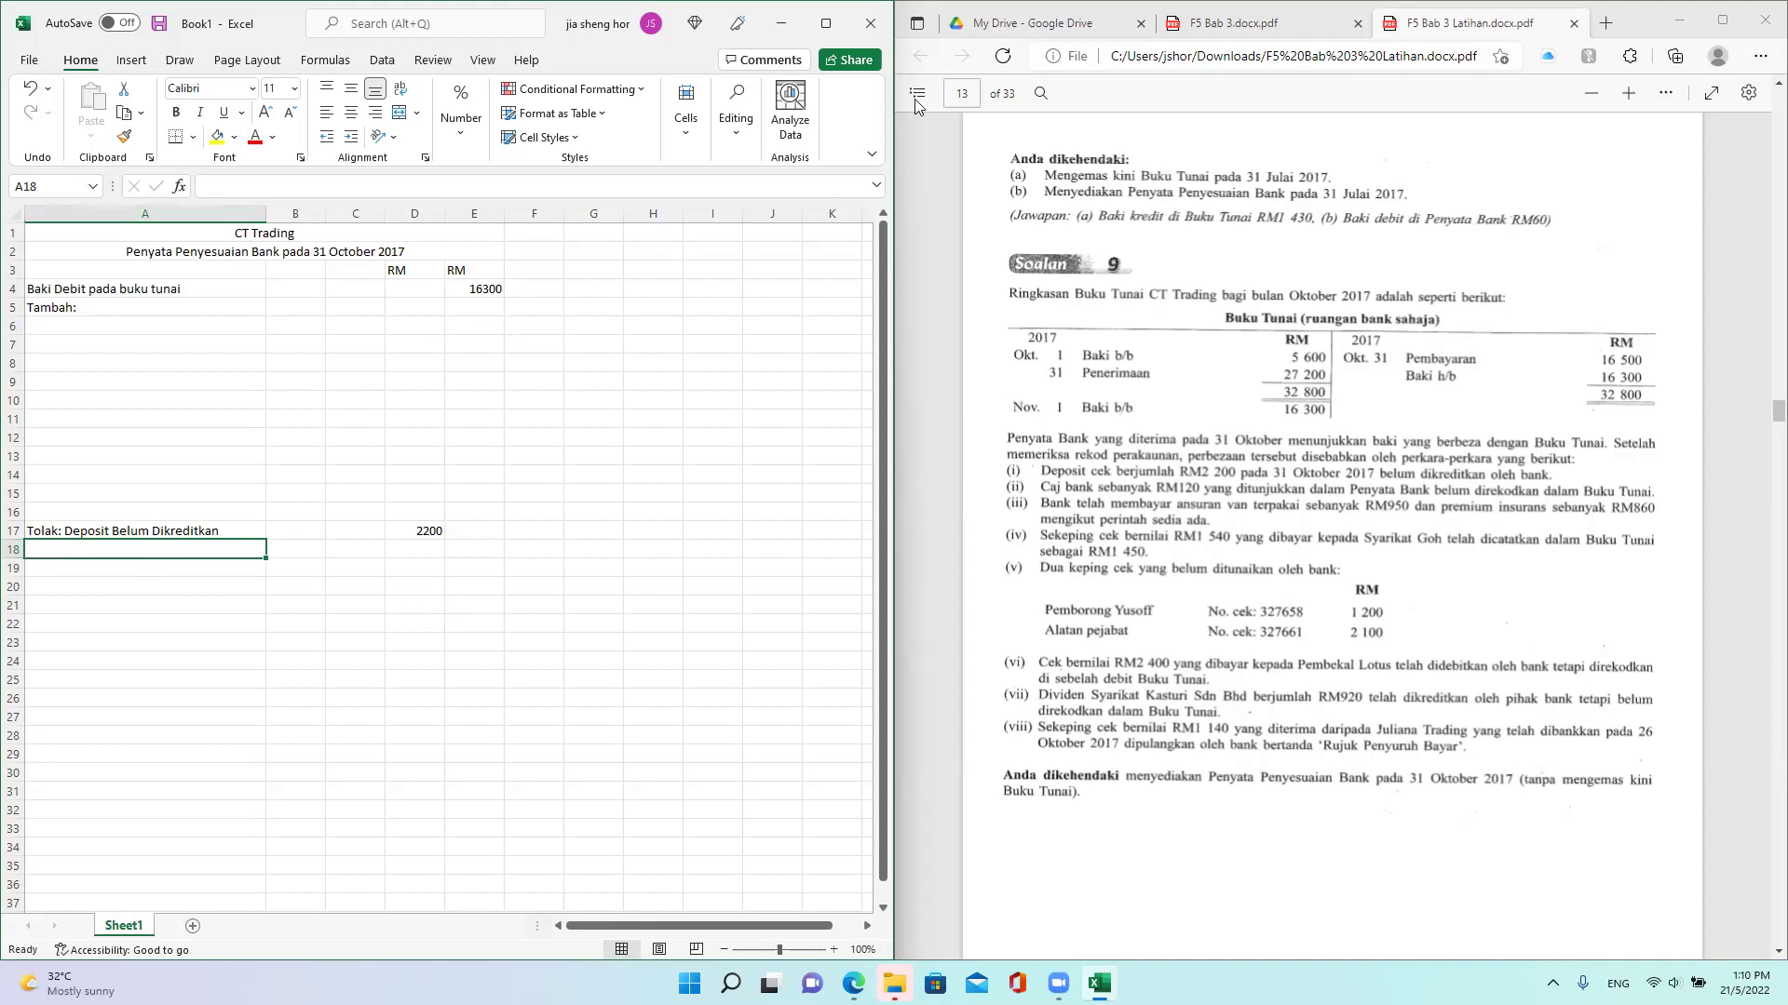
{"action": "left_click", "coordinate": [786, 185]}
{"action": "type", "text": "Caj "}
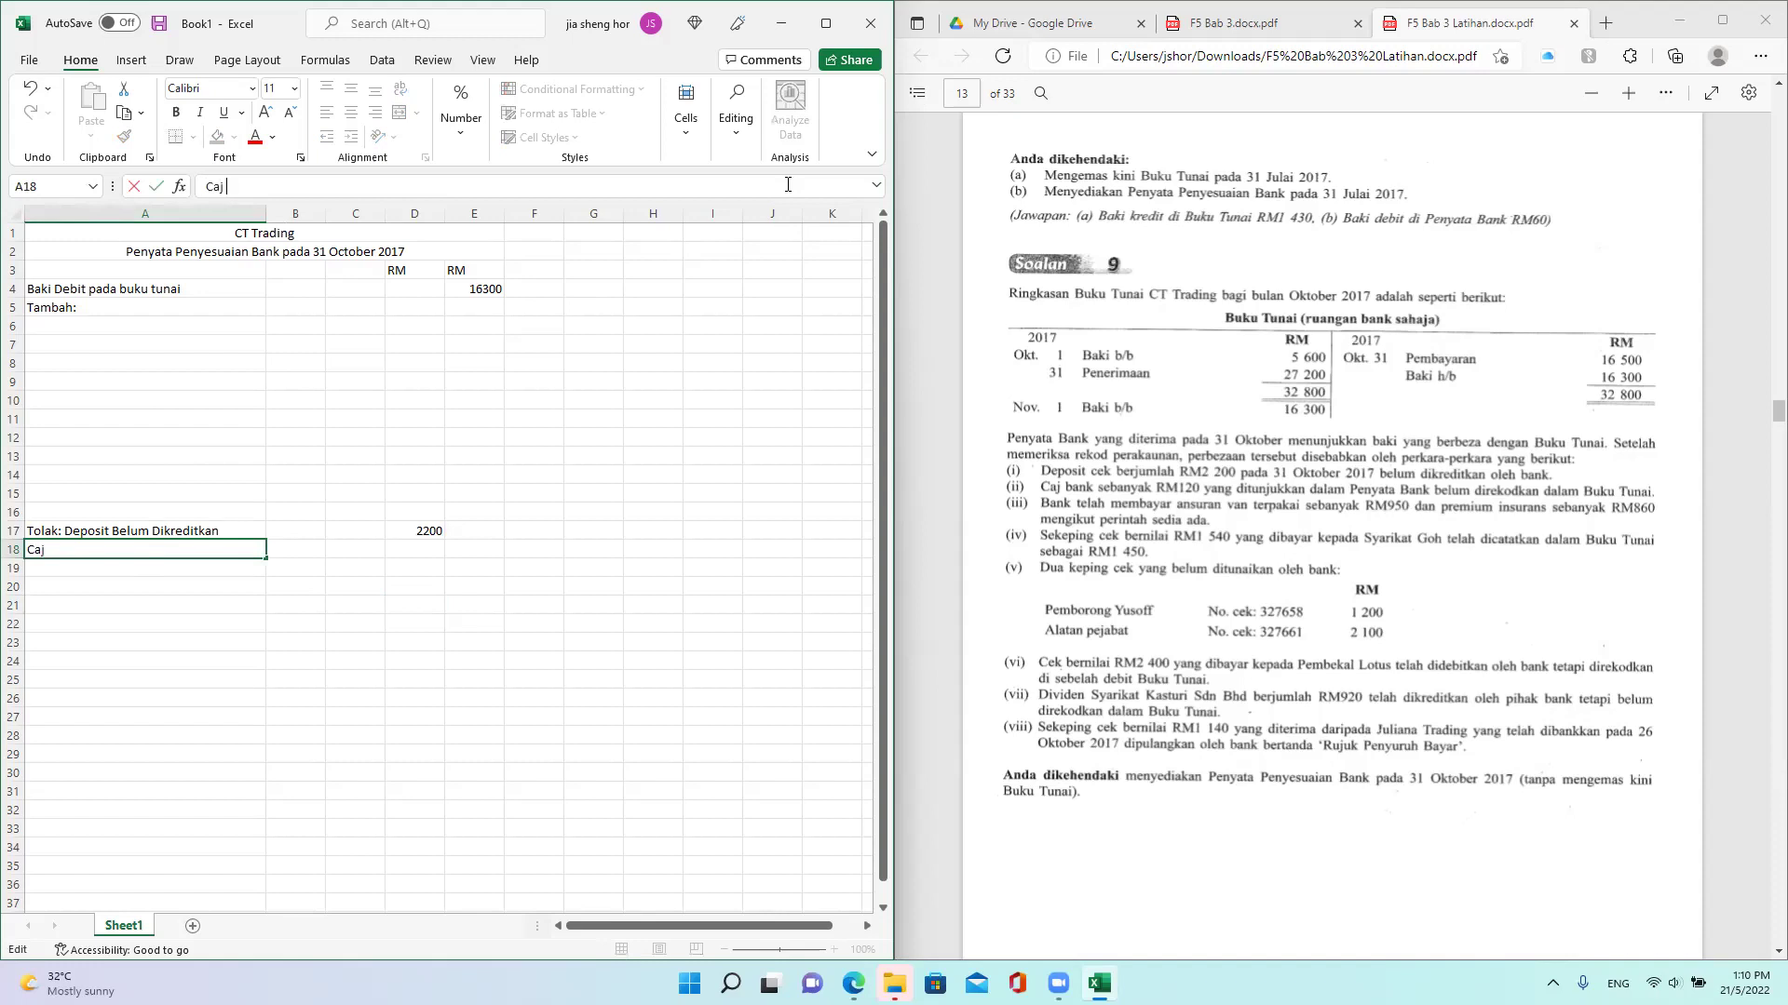
{"action": "type", "text": "Bank"}
{"action": "left_click", "coordinate": [424, 549]}
{"action": "type", "text": "120"}
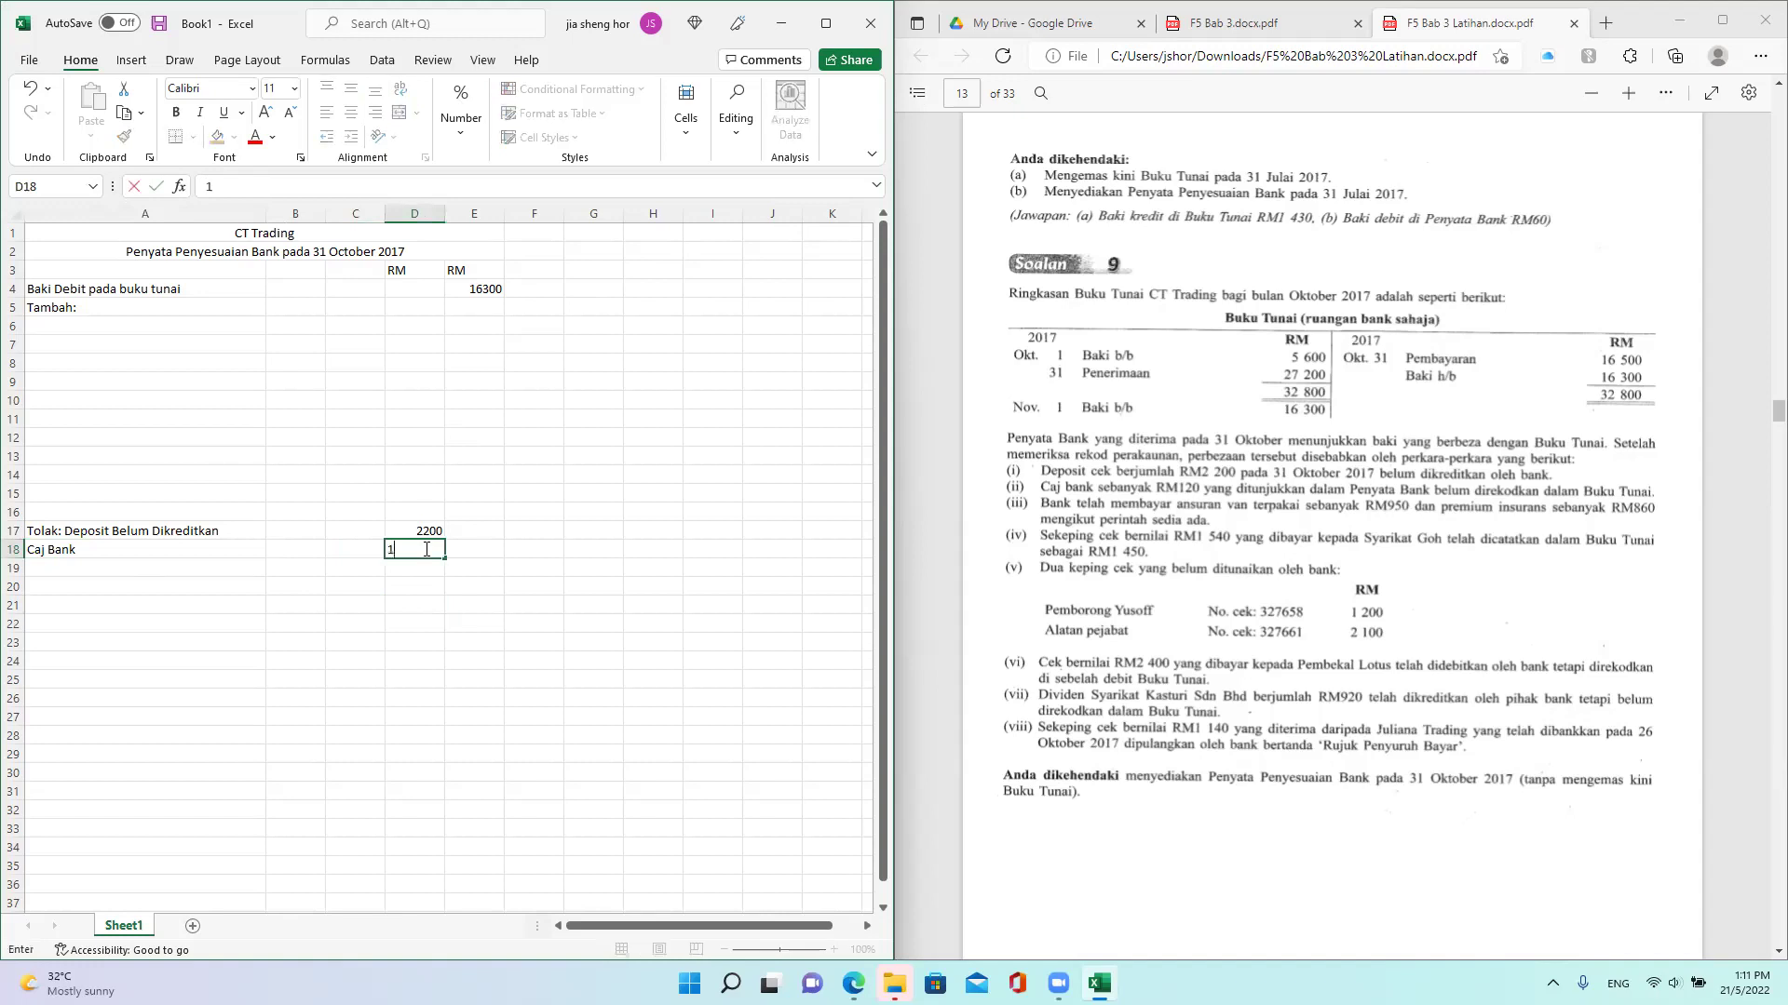
{"action": "left_click", "coordinate": [415, 606]}
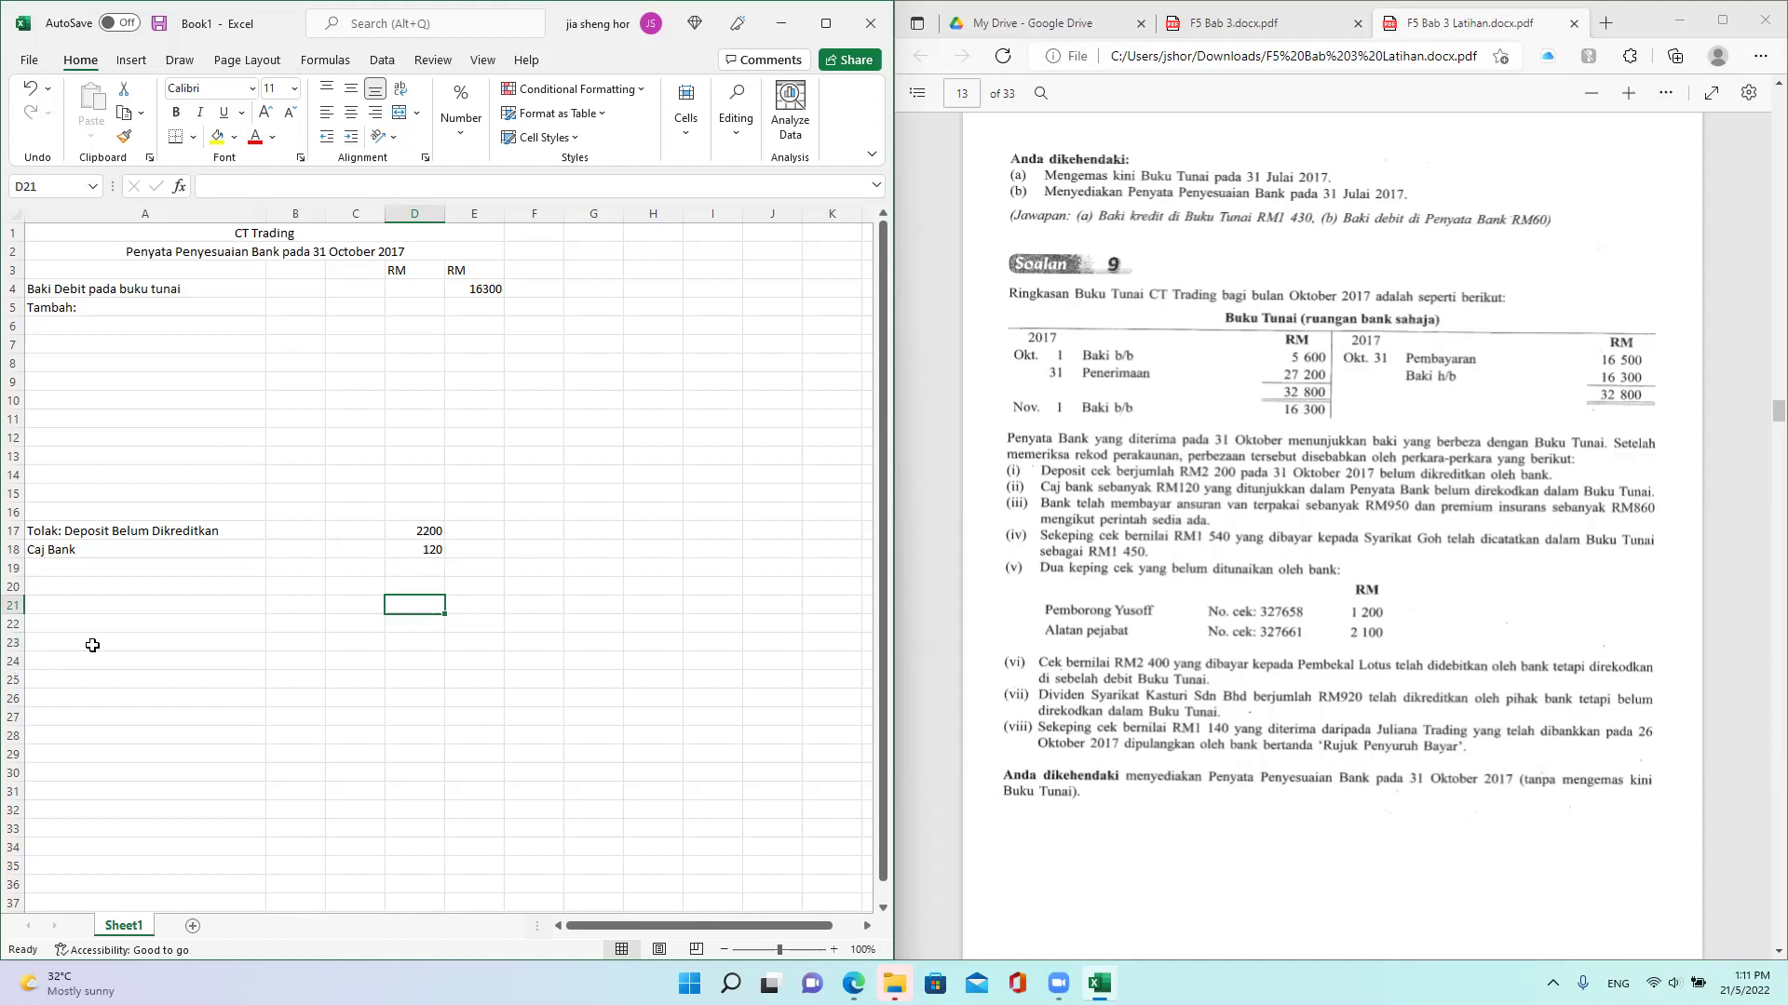
Step: Add the van instalment in row 19, with "Perintah Sedia Ada: Ansuran Van" in A19 and 950 in D19
{"action": "left_click", "coordinate": [103, 571]}
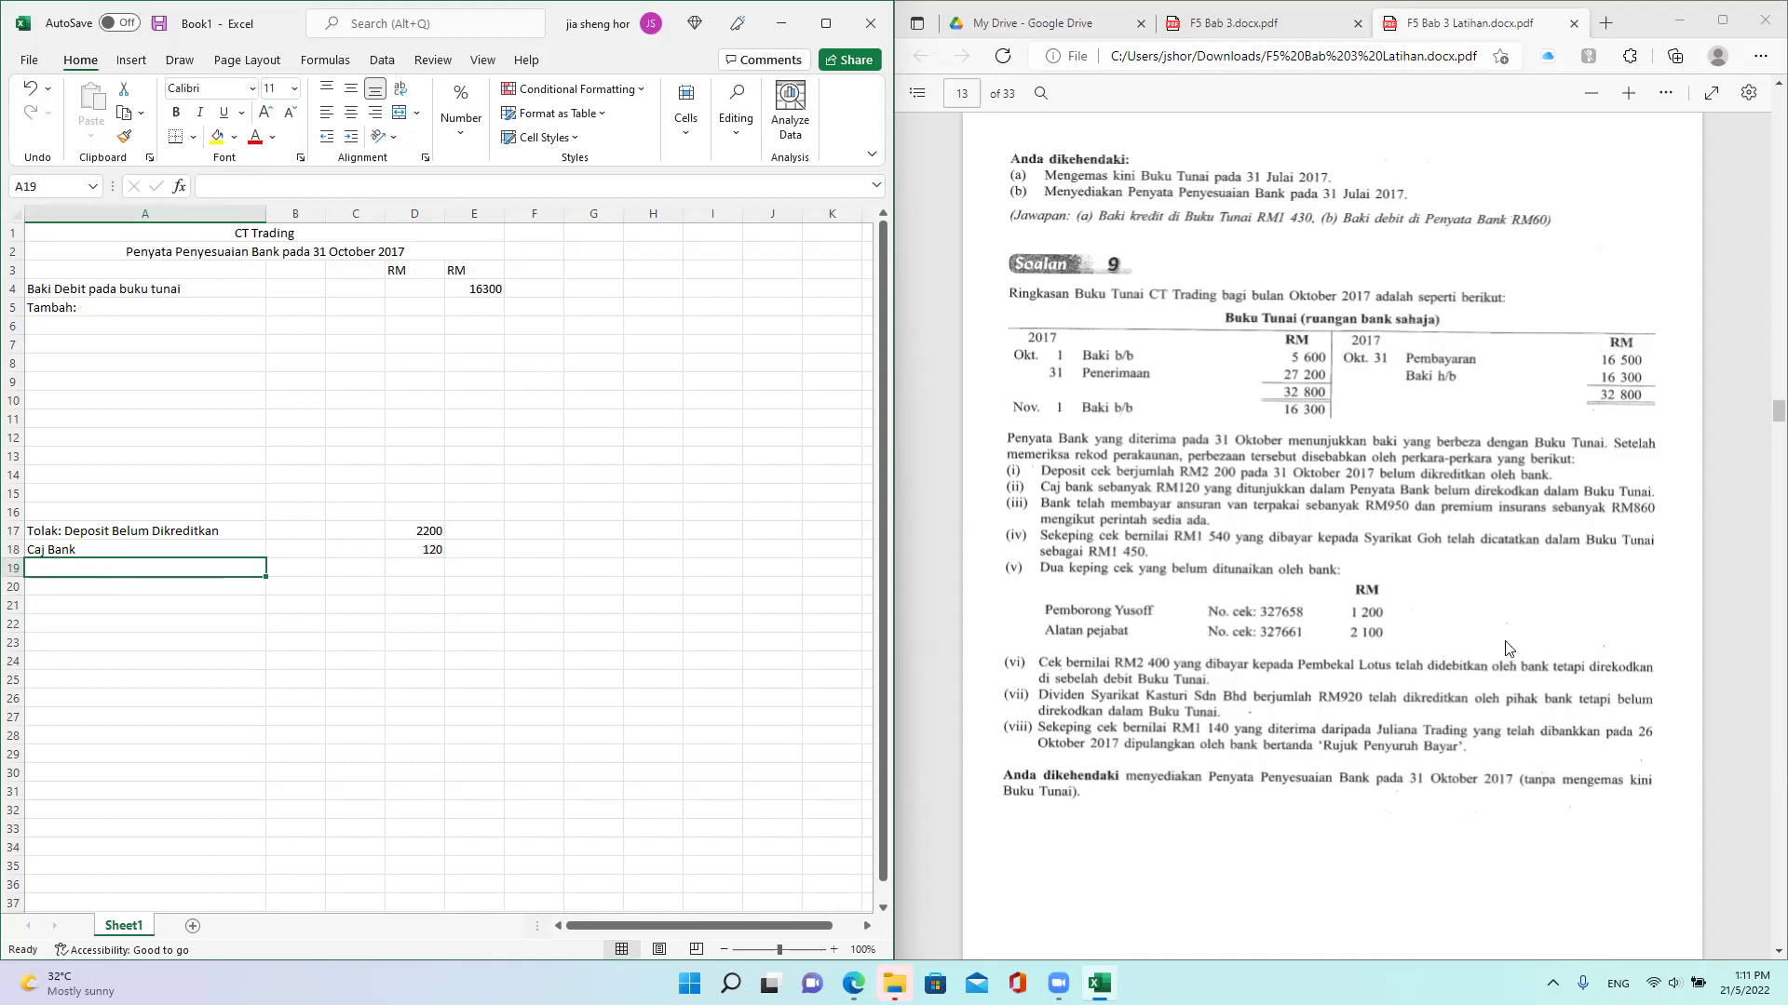
{"action": "type", "text": "Perintah Sedia Ada: Ansuran "}
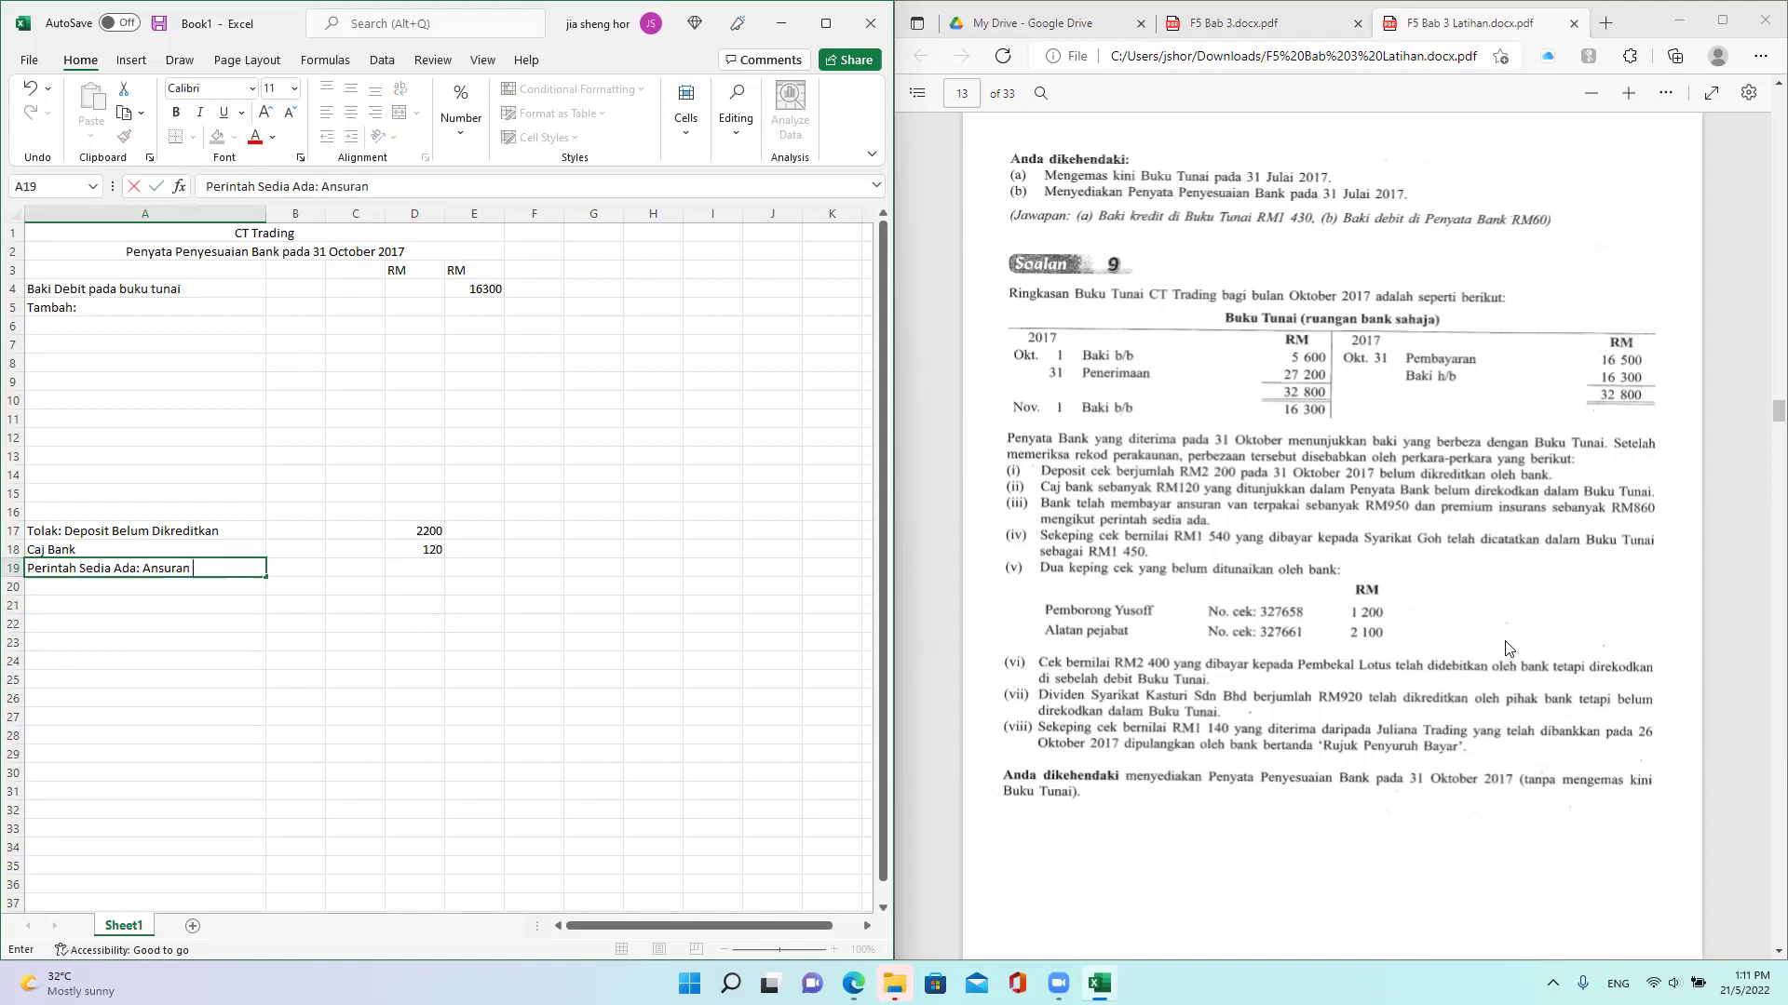
{"action": "type", "text": "Van"}
{"action": "left_click", "coordinate": [423, 570]}
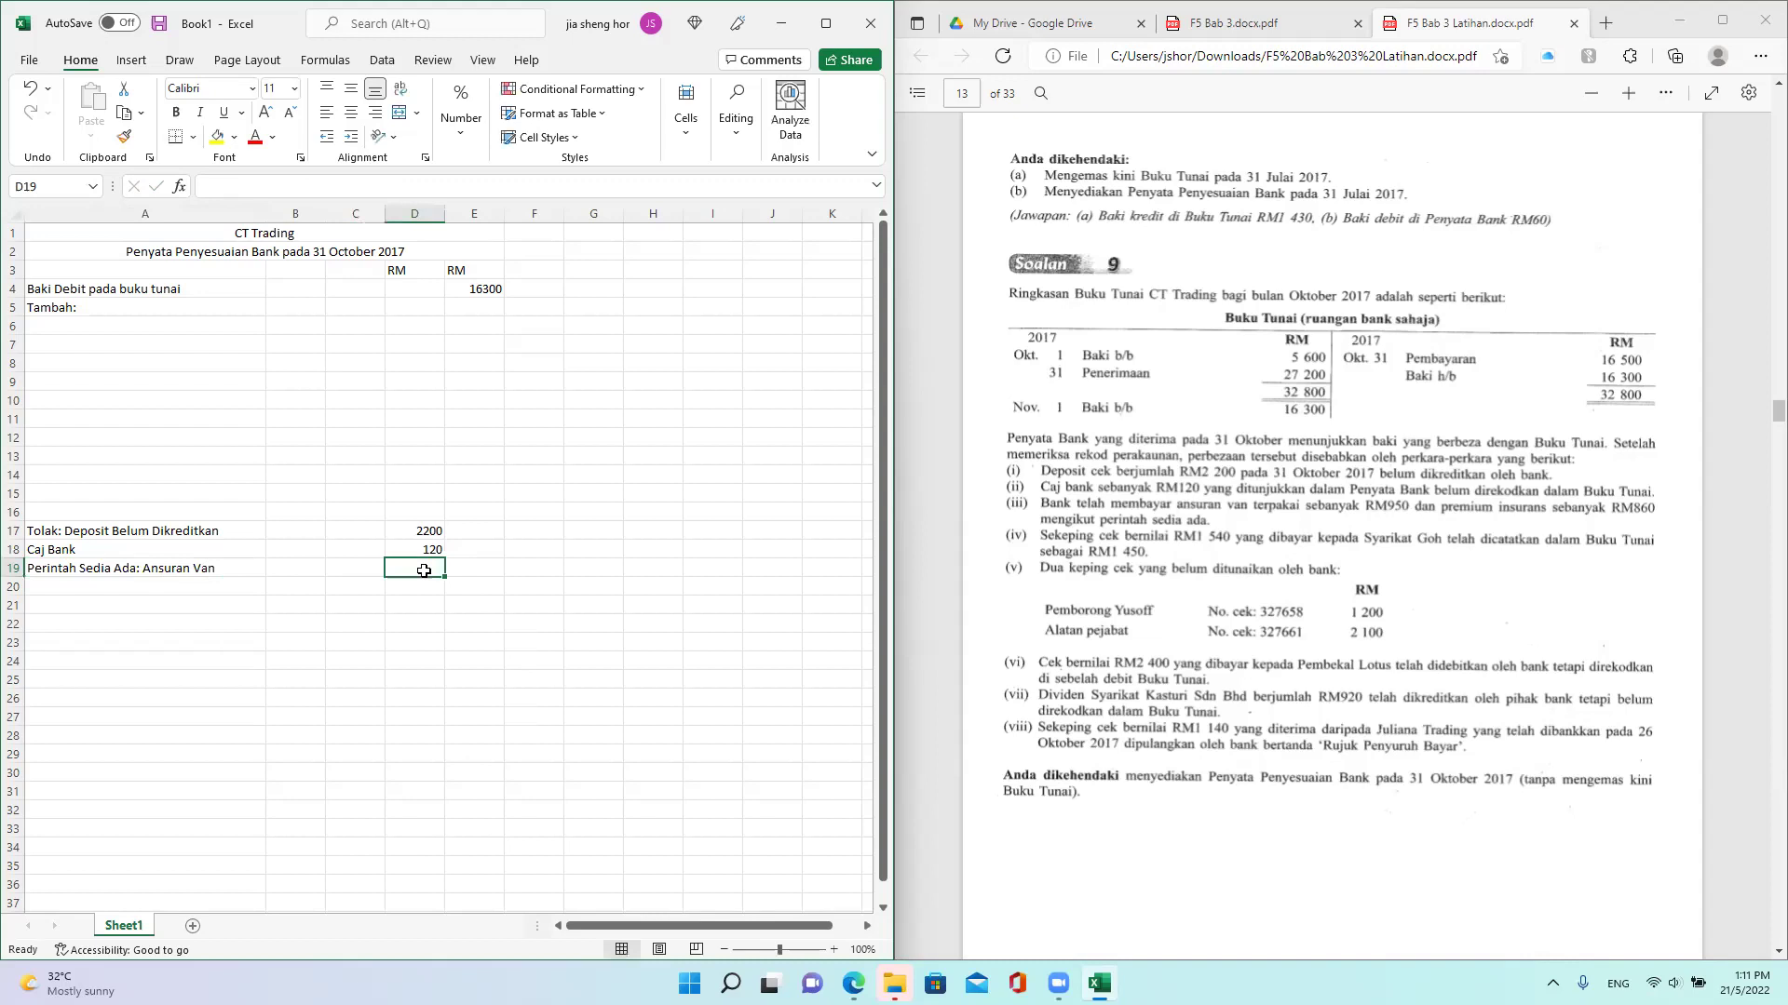
{"action": "type", "text": "950"}
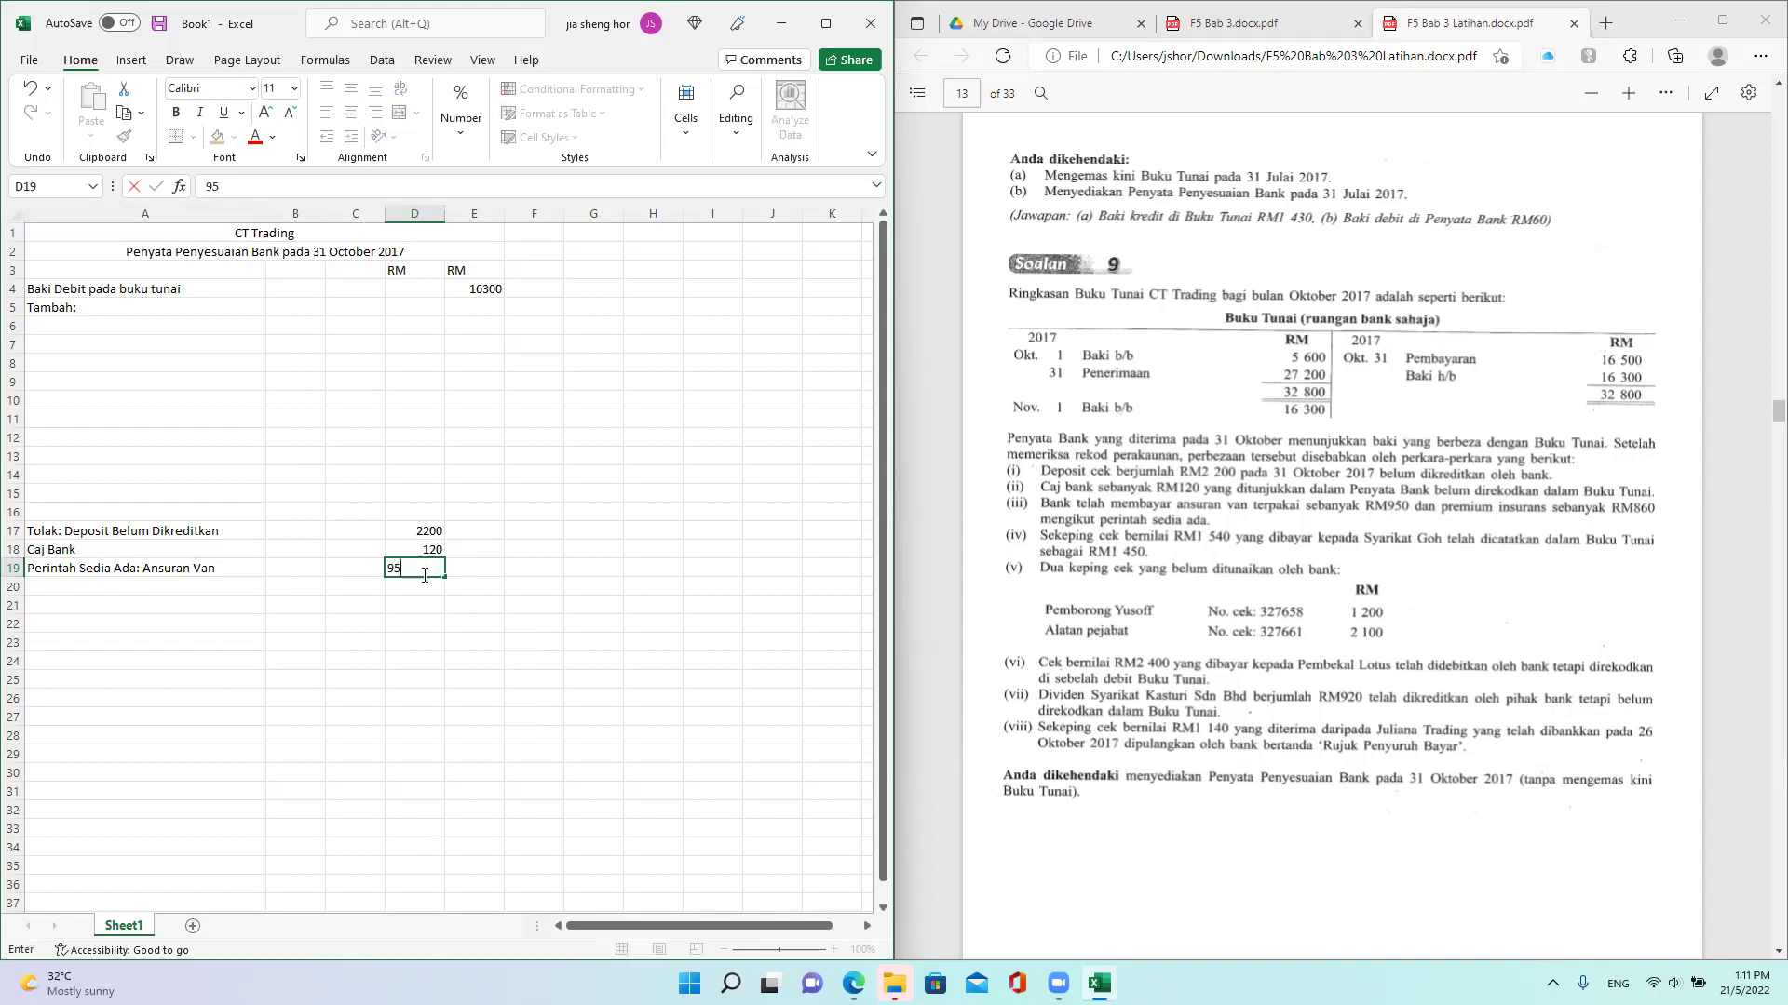
Step: Copy the A19 label to A20, change it to "Perintah Sedia Ada: Premium Insurans", and enter 860 in D20
{"action": "left_click", "coordinate": [165, 568]}
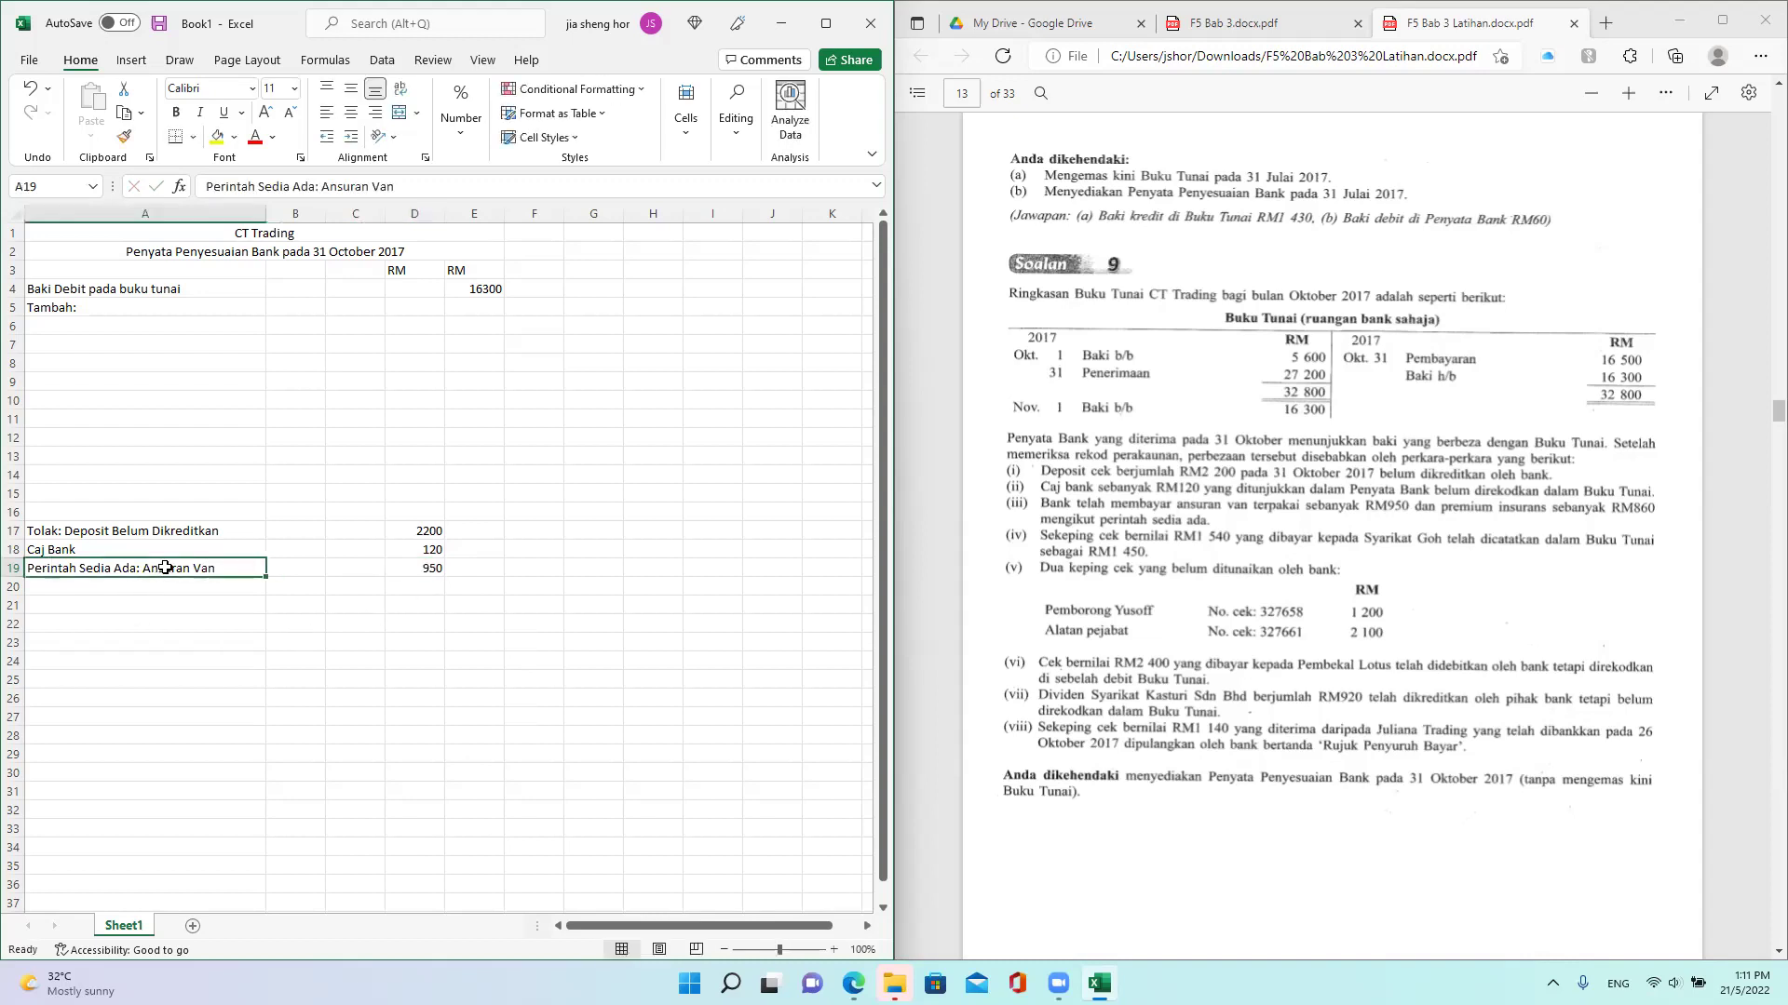
{"action": "key", "text": "ctrl+c"}
{"action": "left_click", "coordinate": [163, 585]}
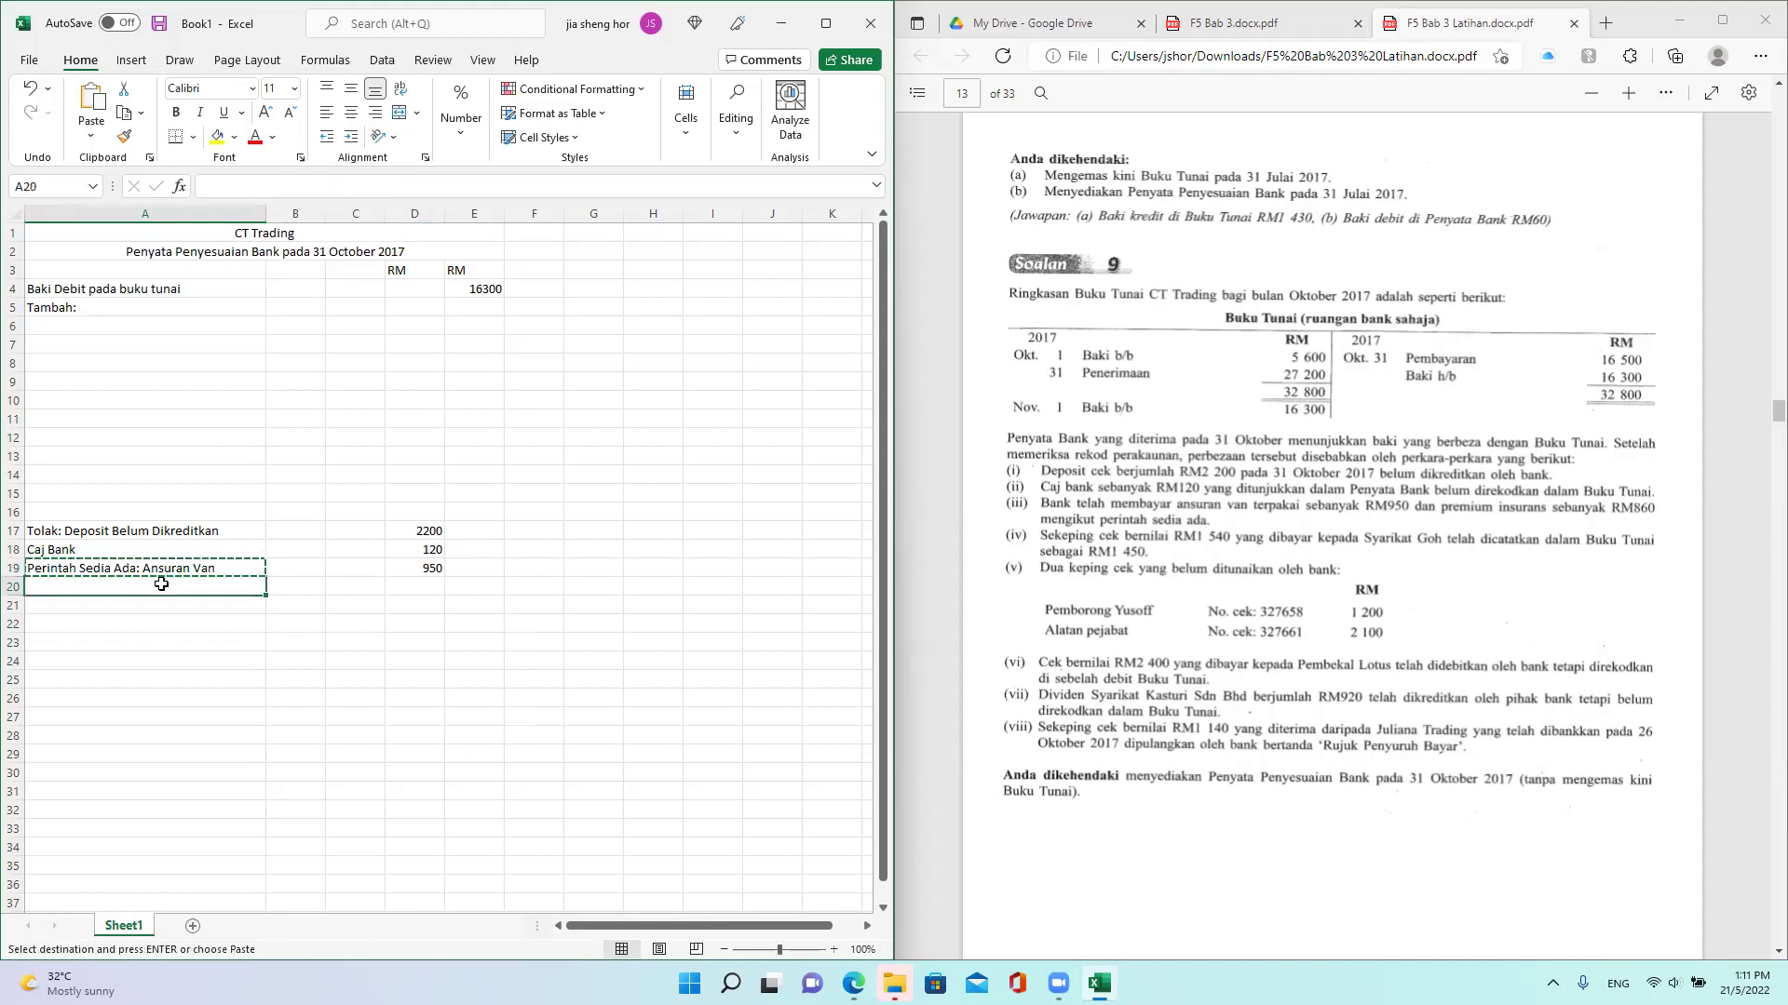
{"action": "key", "text": "ctrl+v"}
{"action": "left_click", "coordinate": [551, 184]}
{"action": "key", "text": "ctrl+shift+Left"}
{"action": "key", "text": "ctrl+shift+Left"}
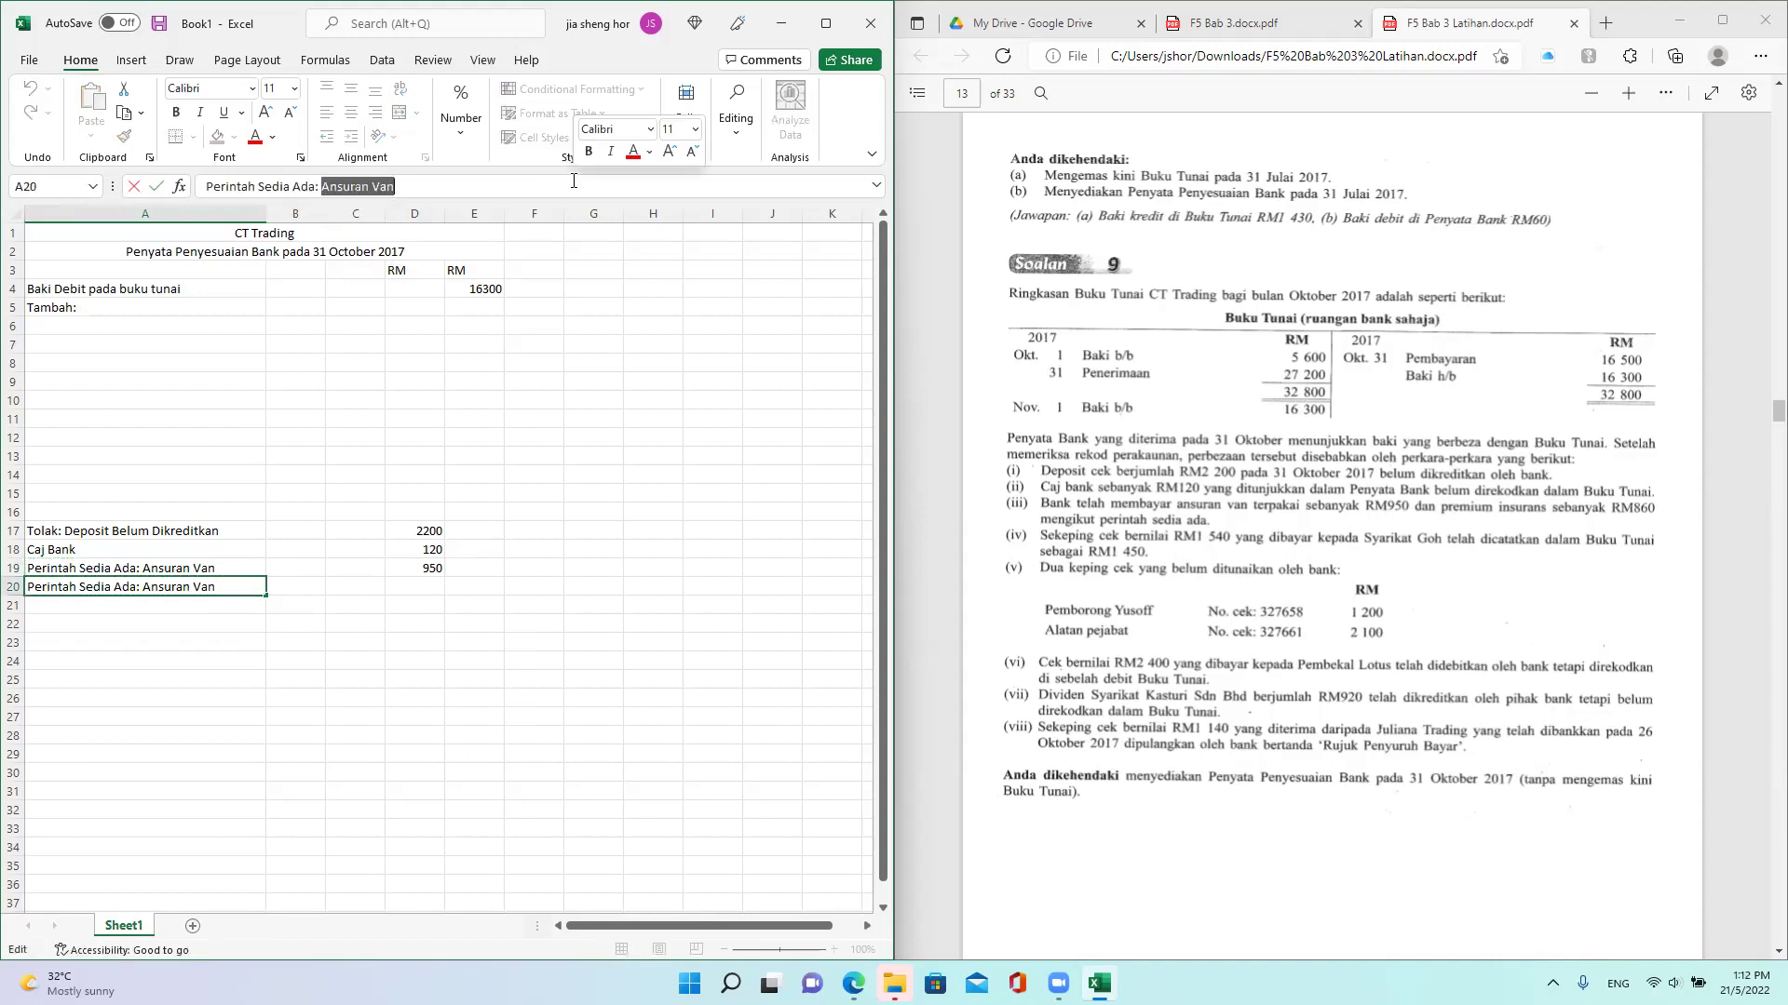
{"action": "type", "text": "P"}
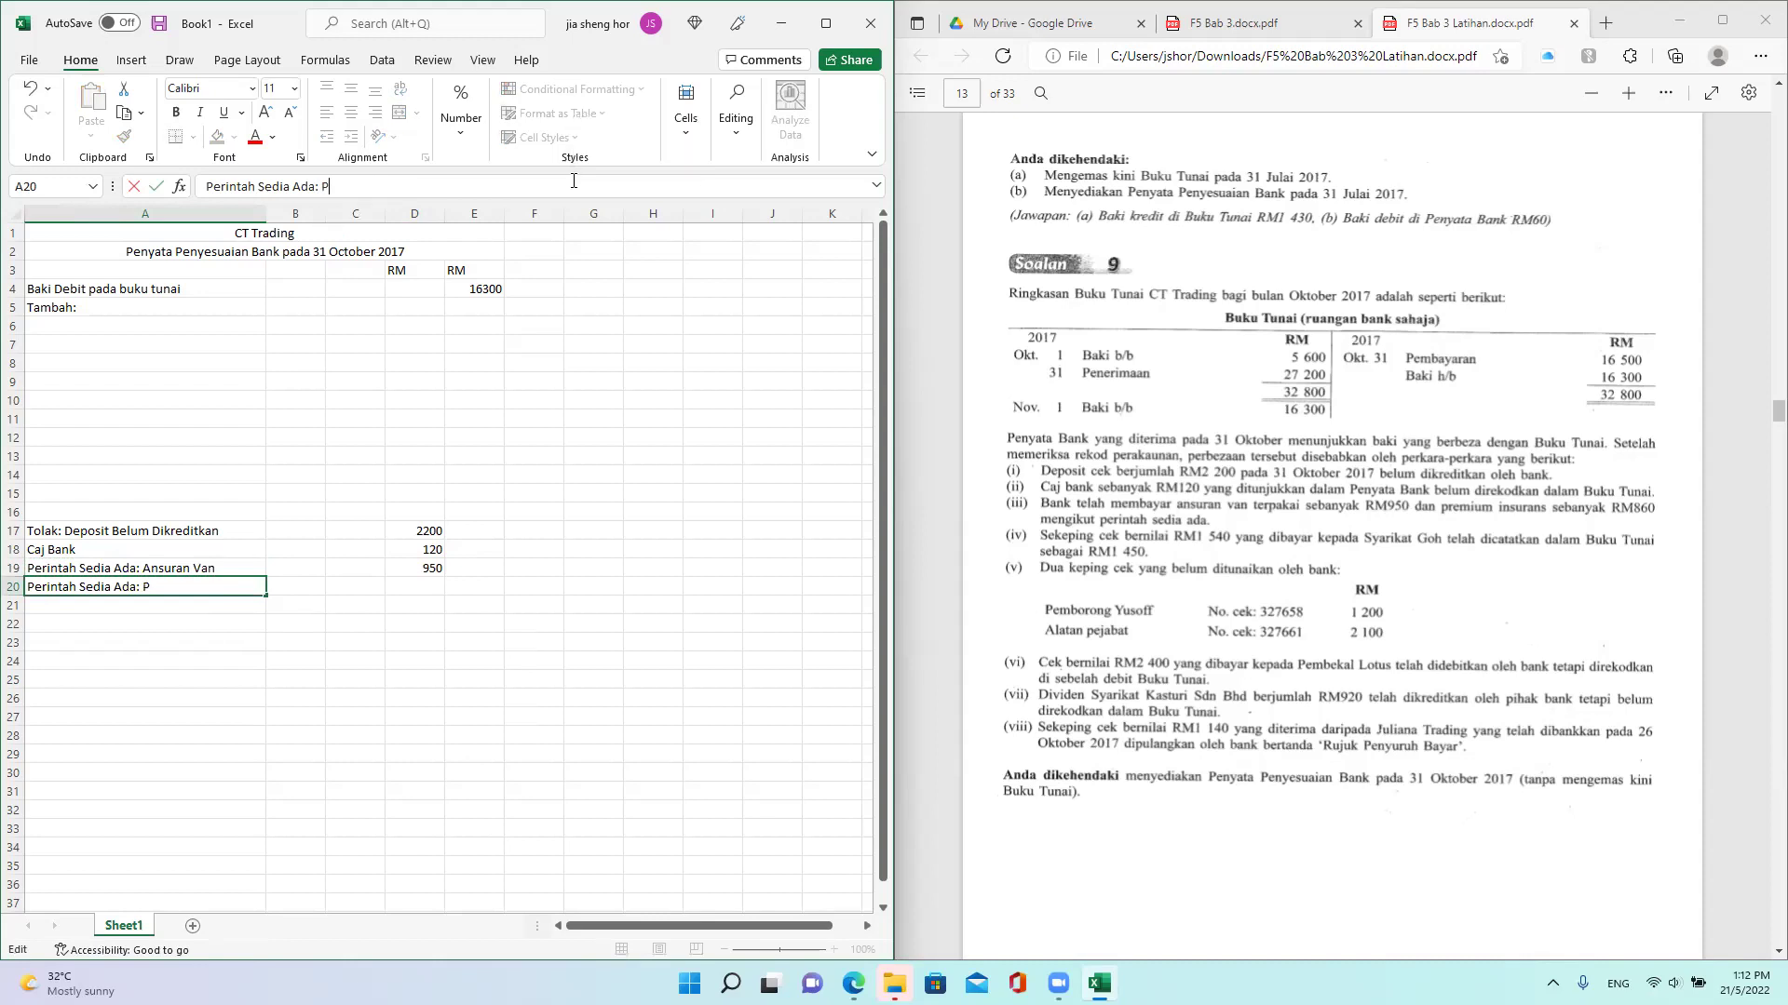
{"action": "type", "text": "remium Insurans"}
{"action": "left_click", "coordinate": [405, 587]}
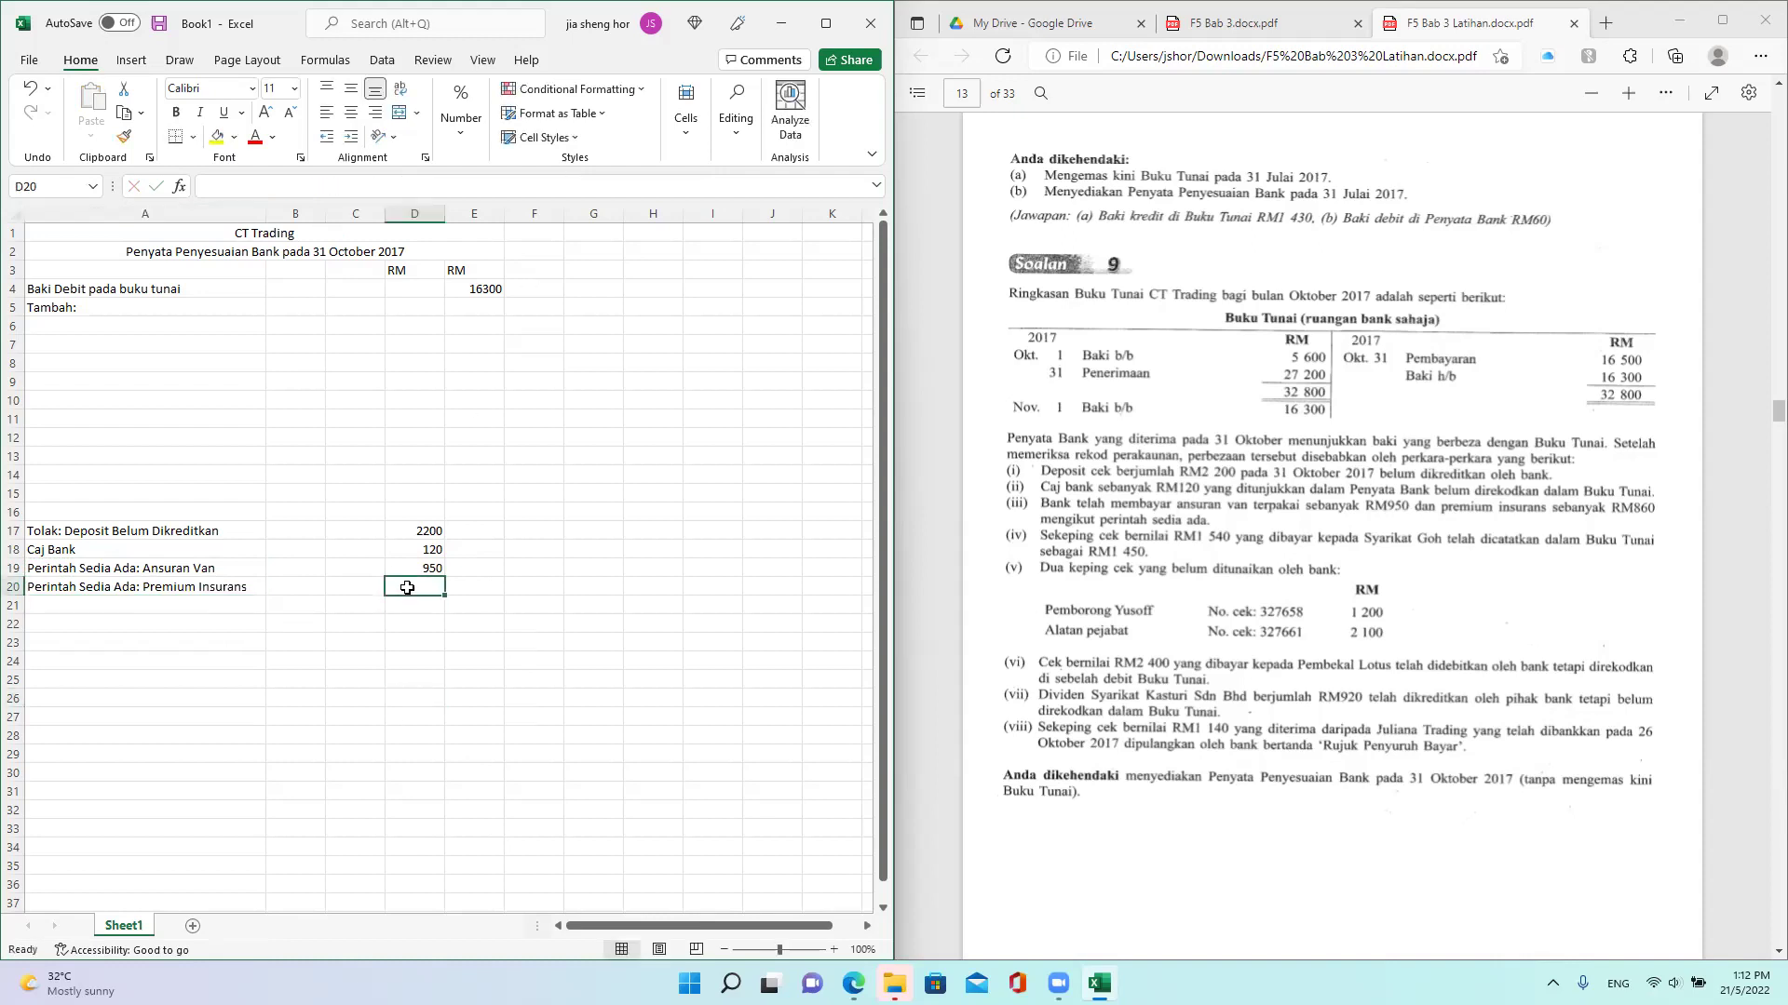
{"action": "type", "text": "860"}
{"action": "left_click", "coordinate": [328, 687]}
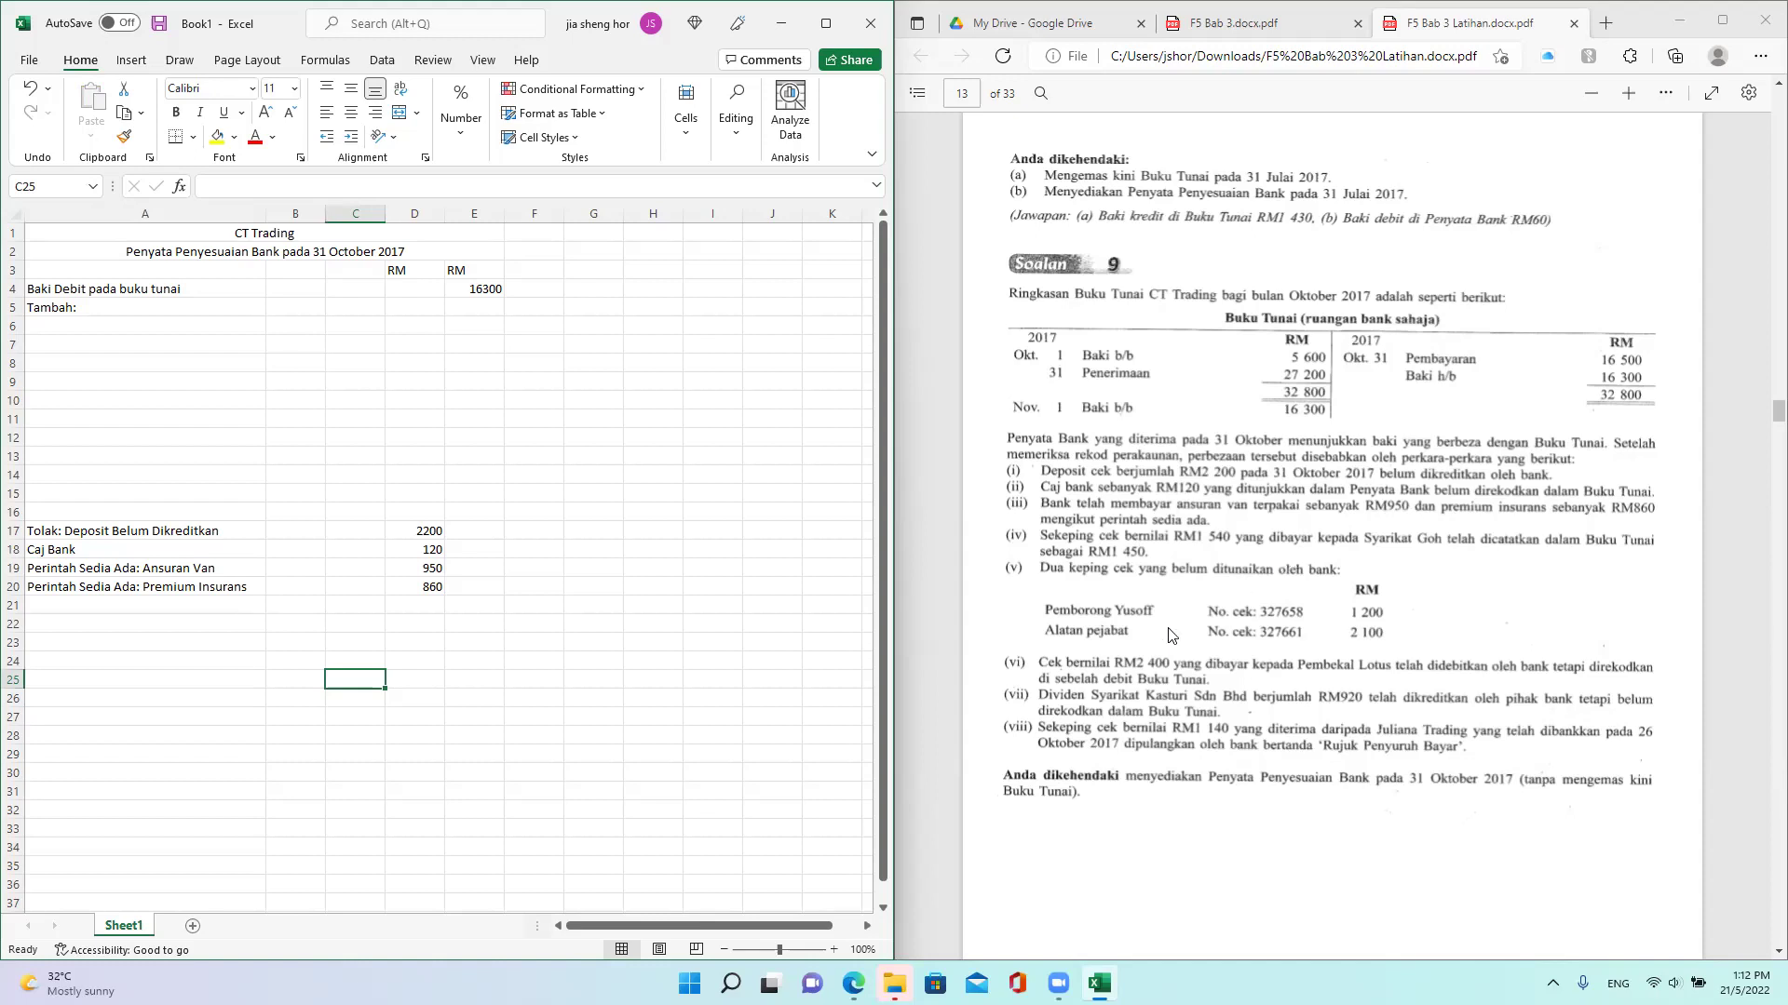
Step: Add the error item in row 21, with "Ksilapan (Kurangan Kredit)" in A21 and 1450 in D21
{"action": "left_click", "coordinate": [169, 603]}
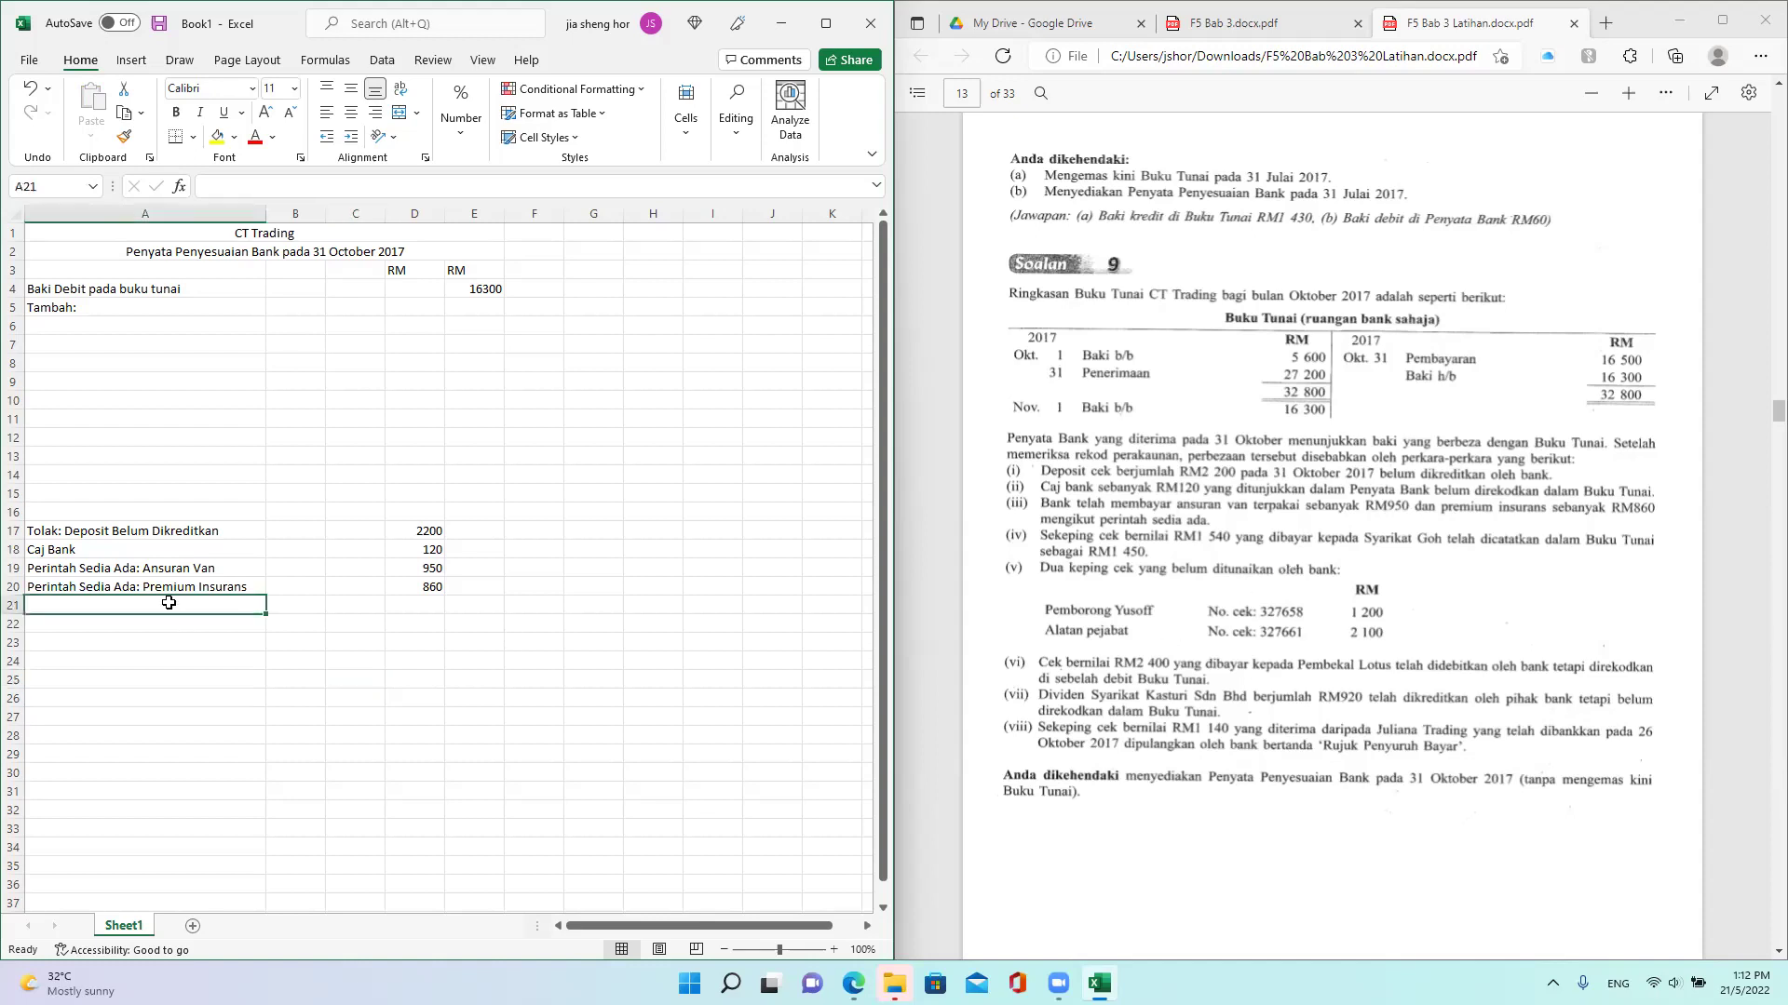
{"action": "type", "text": "Ksilapan (K"}
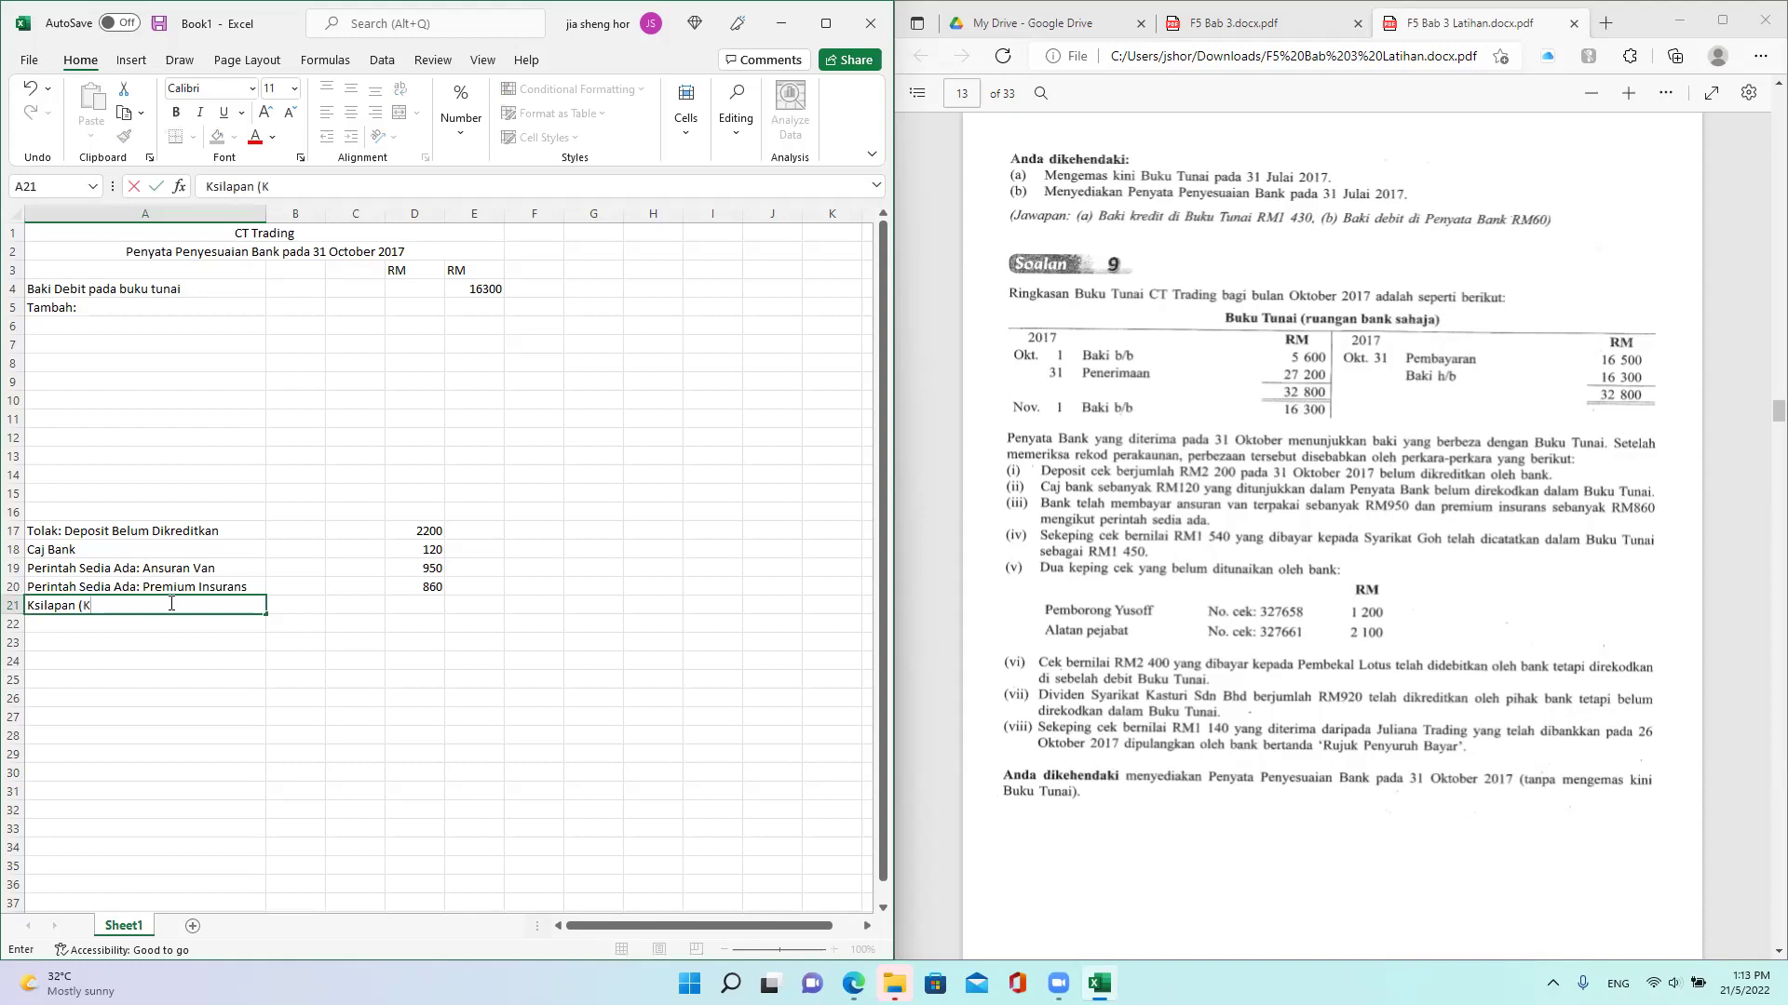
{"action": "type", "text": "urangan Kredit"}
{"action": "left_click", "coordinate": [434, 607]}
{"action": "type", "text": "1450"}
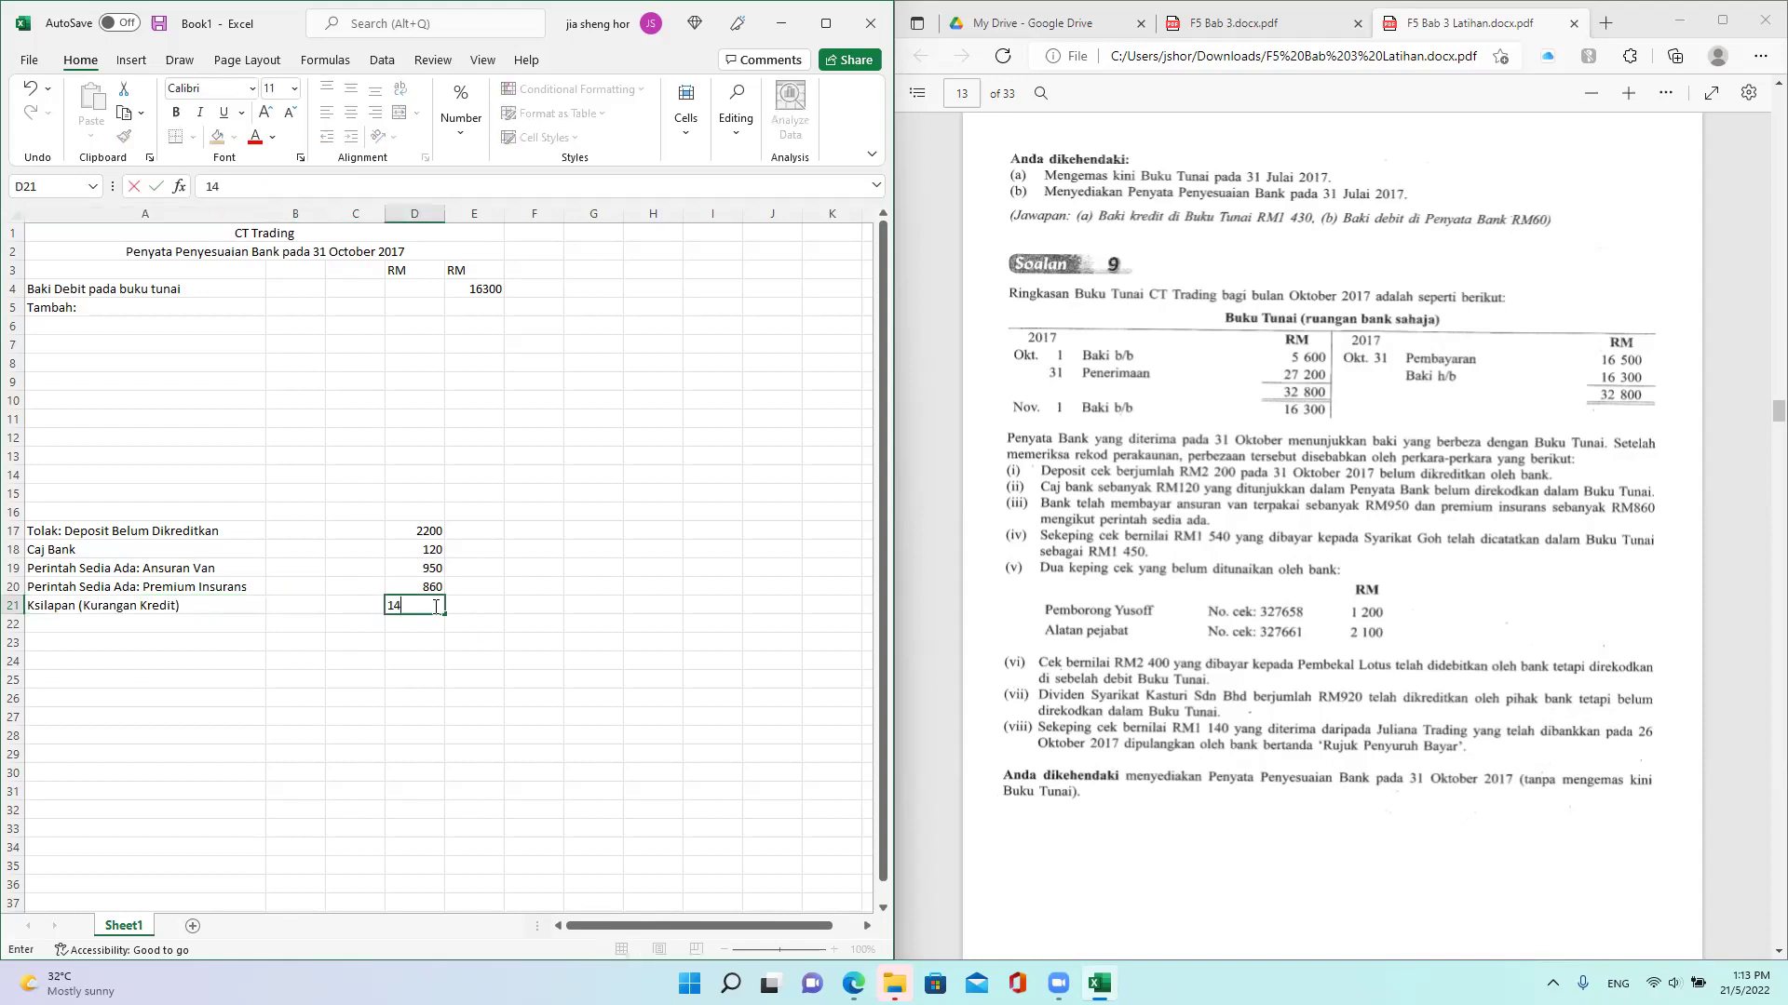
{"action": "left_click", "coordinate": [382, 715]}
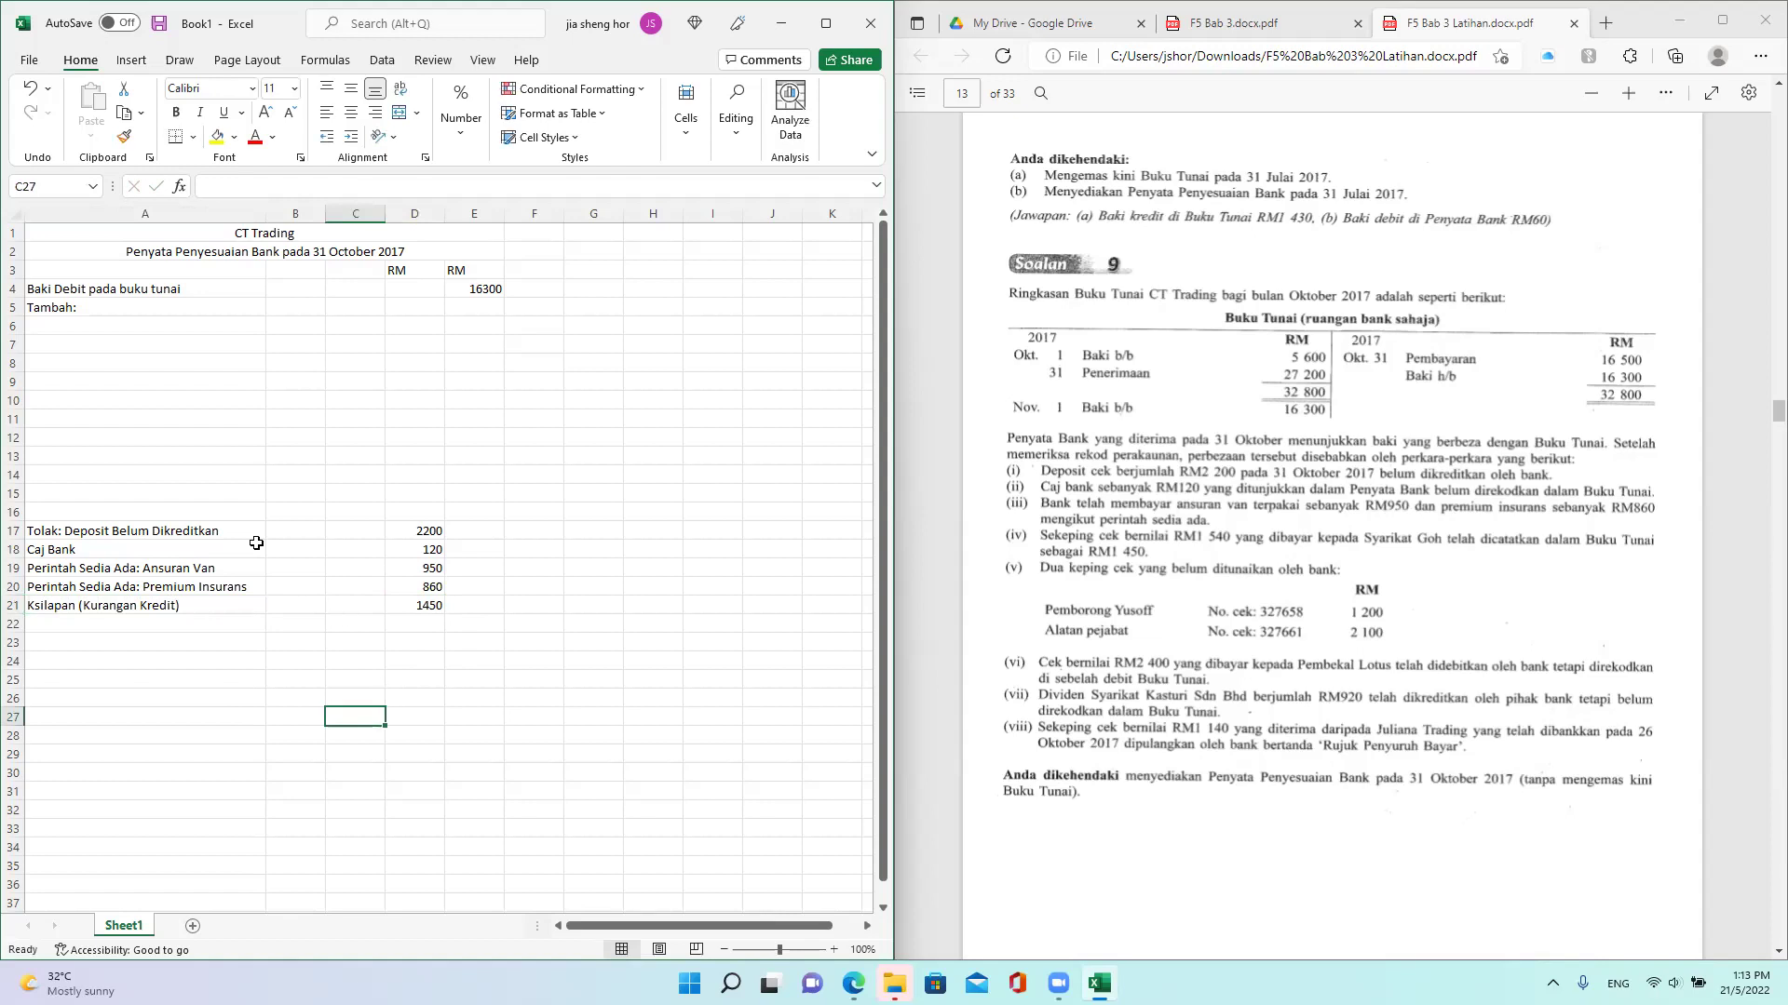
Step: Enter the unpresented cheque label "Cek Belum Dikemukakan (327658)" in cell A6
{"action": "left_click", "coordinate": [115, 334]}
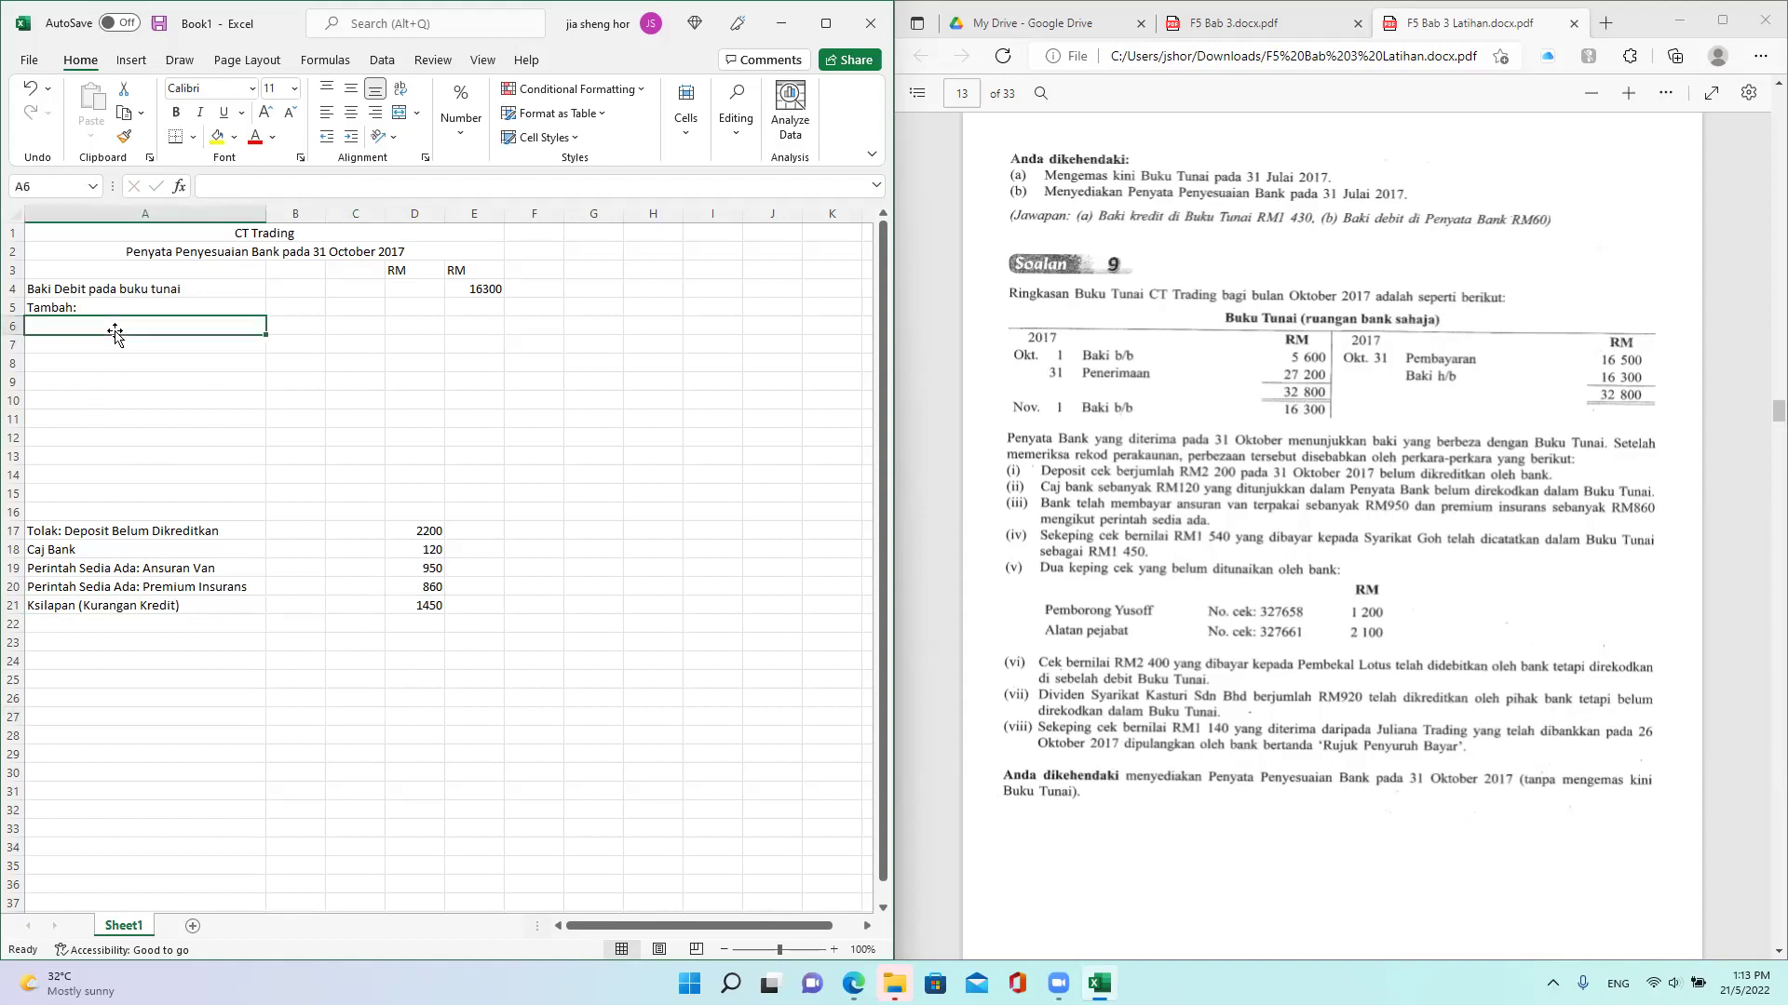
{"action": "type", "text": "Cek "}
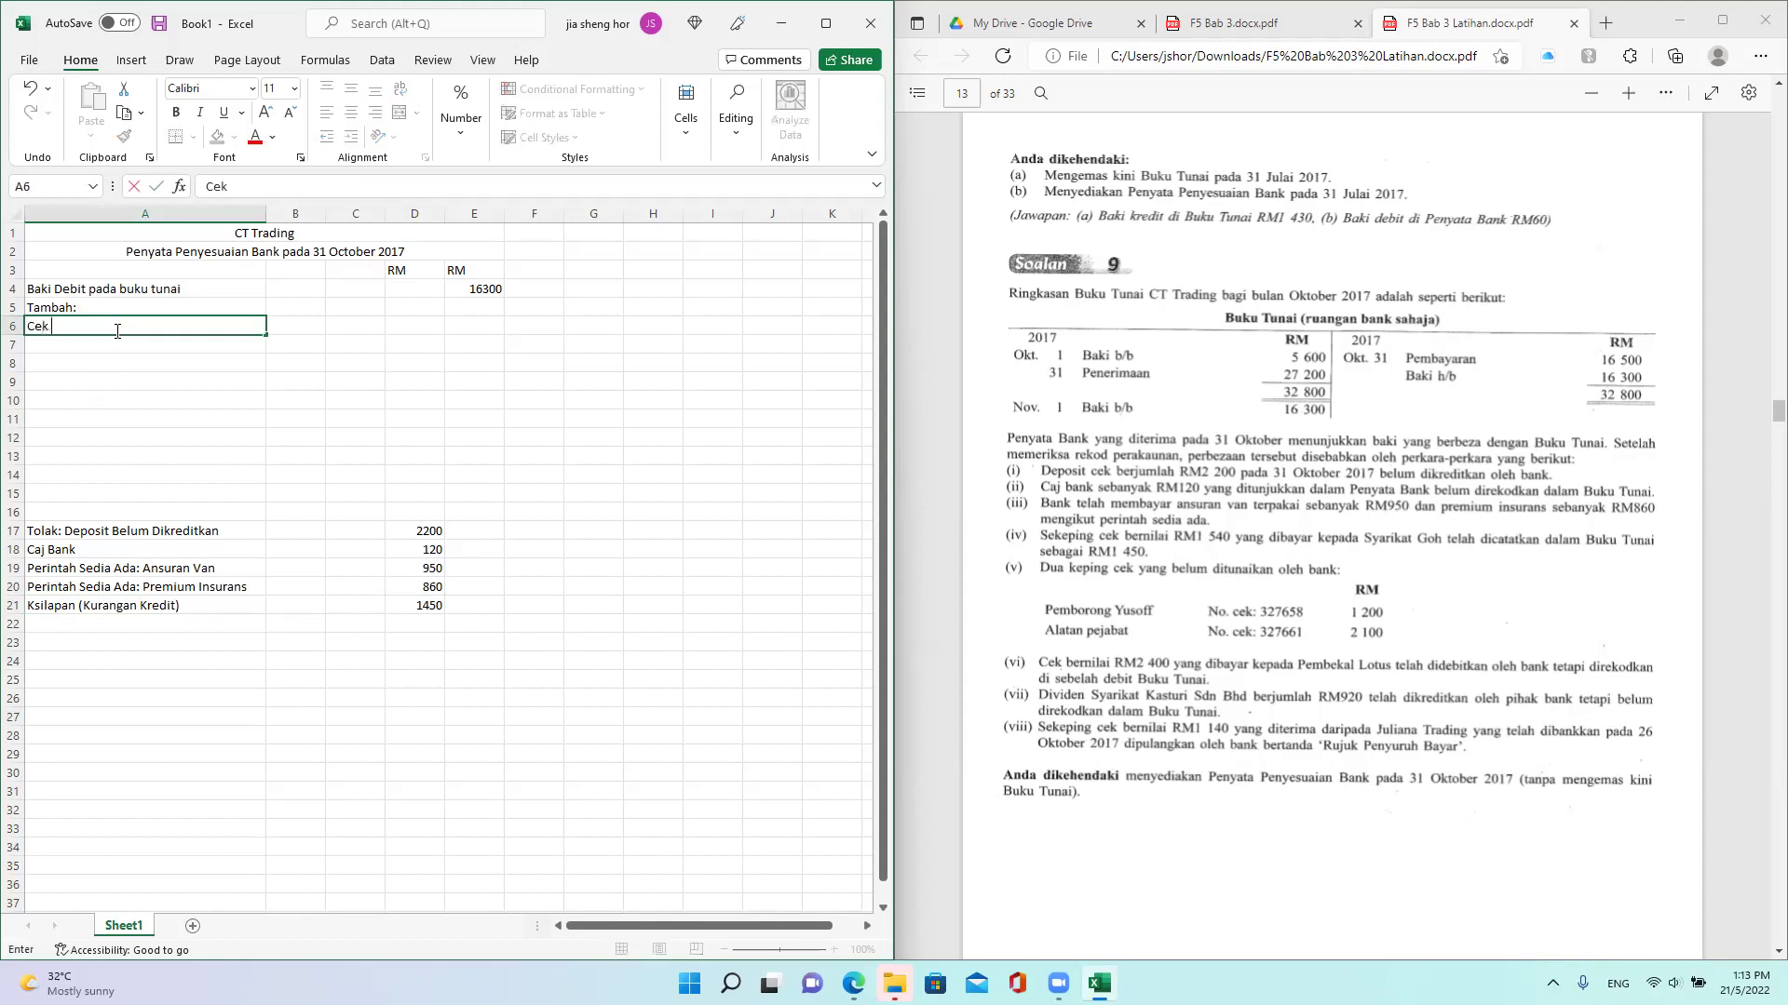
{"action": "type", "text": "Belum Dikemukakan ("}
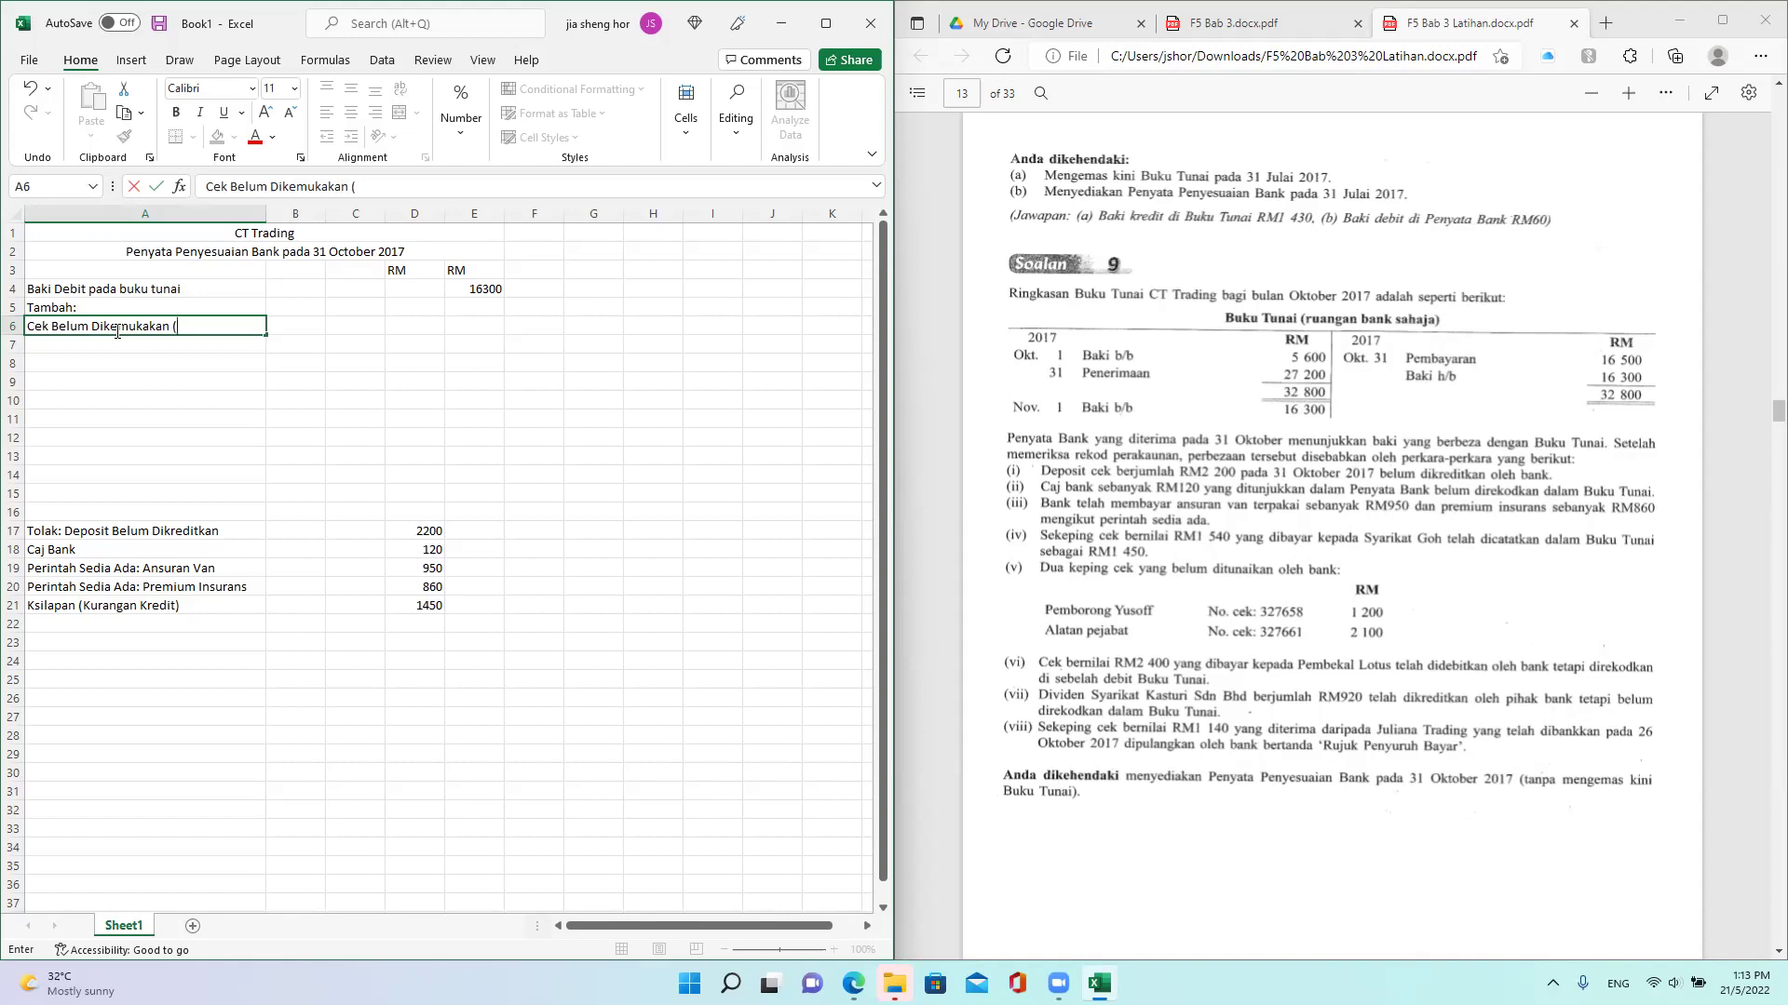
{"action": "type", "text": "327658)"}
{"action": "key", "text": "Return"}
Step: Copy the A6 label to A7 and change it to "Cek Belum Dikemukakan (327661)"
{"action": "left_click", "coordinate": [116, 326]}
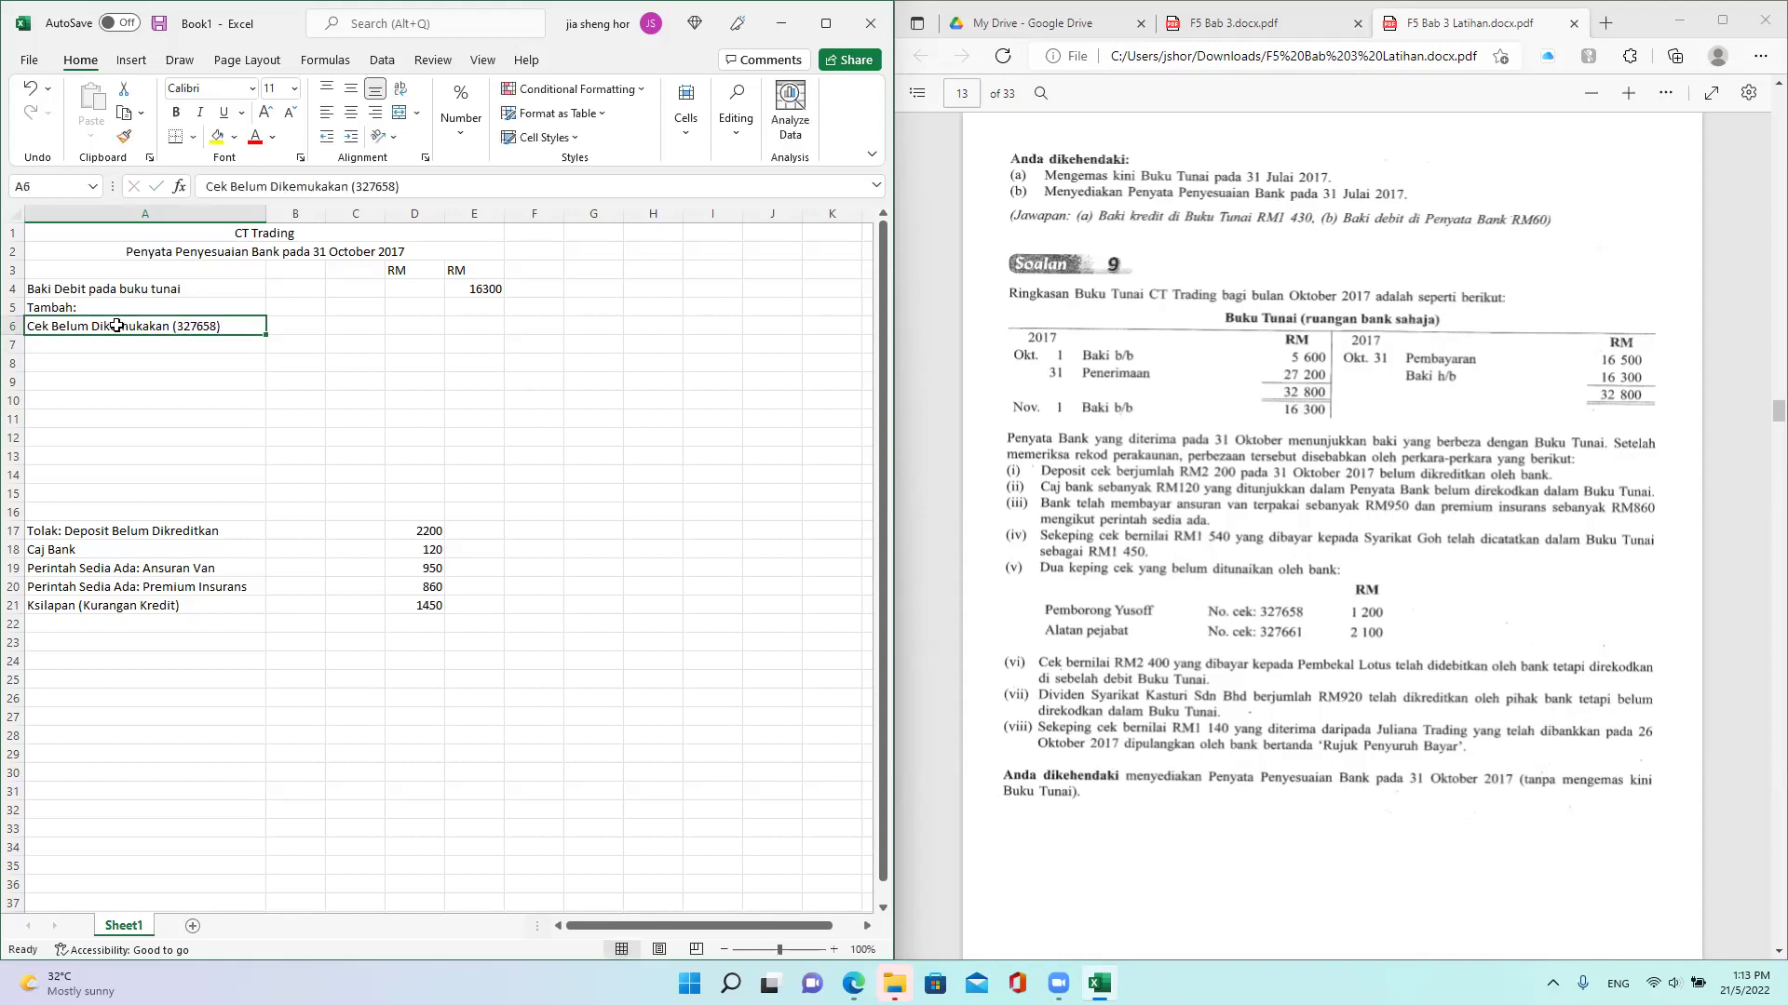
{"action": "key", "text": "ctrl+c"}
{"action": "left_click", "coordinate": [118, 343]}
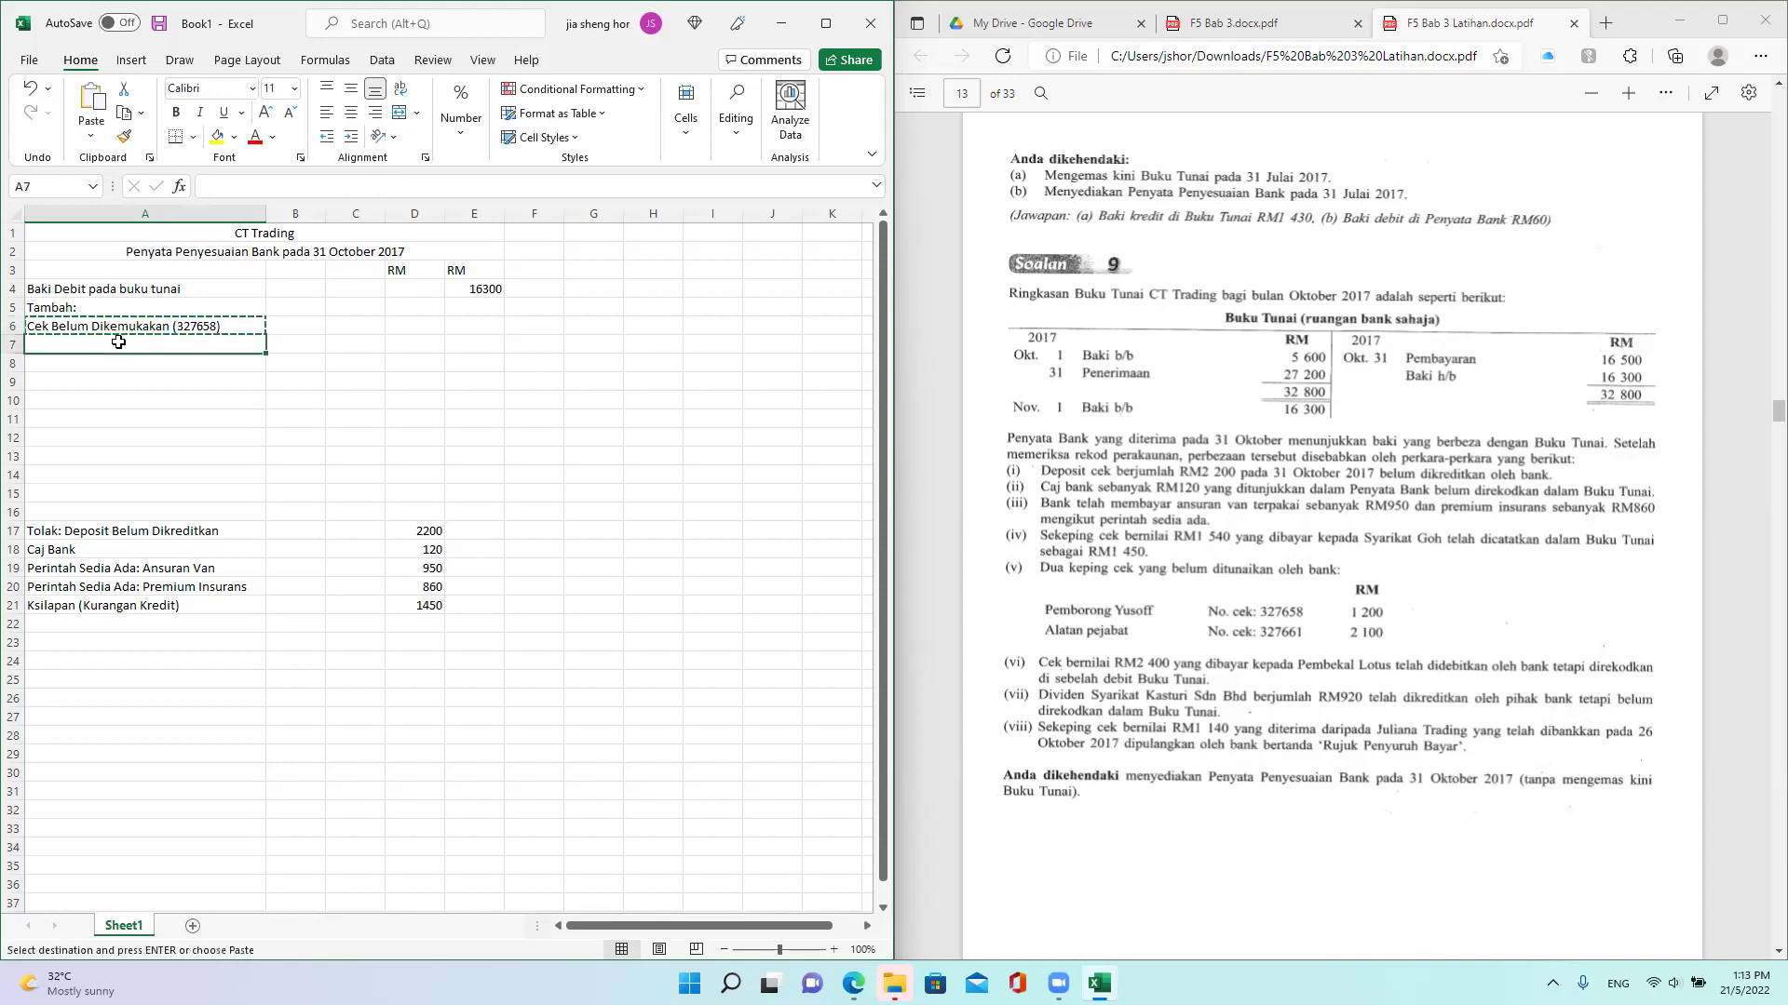
{"action": "key", "text": "ctrl+v"}
{"action": "left_click", "coordinate": [455, 183]}
{"action": "key", "text": "Left"}
{"action": "key", "text": "BackSpace"}
{"action": "key", "text": "BackSpace"}
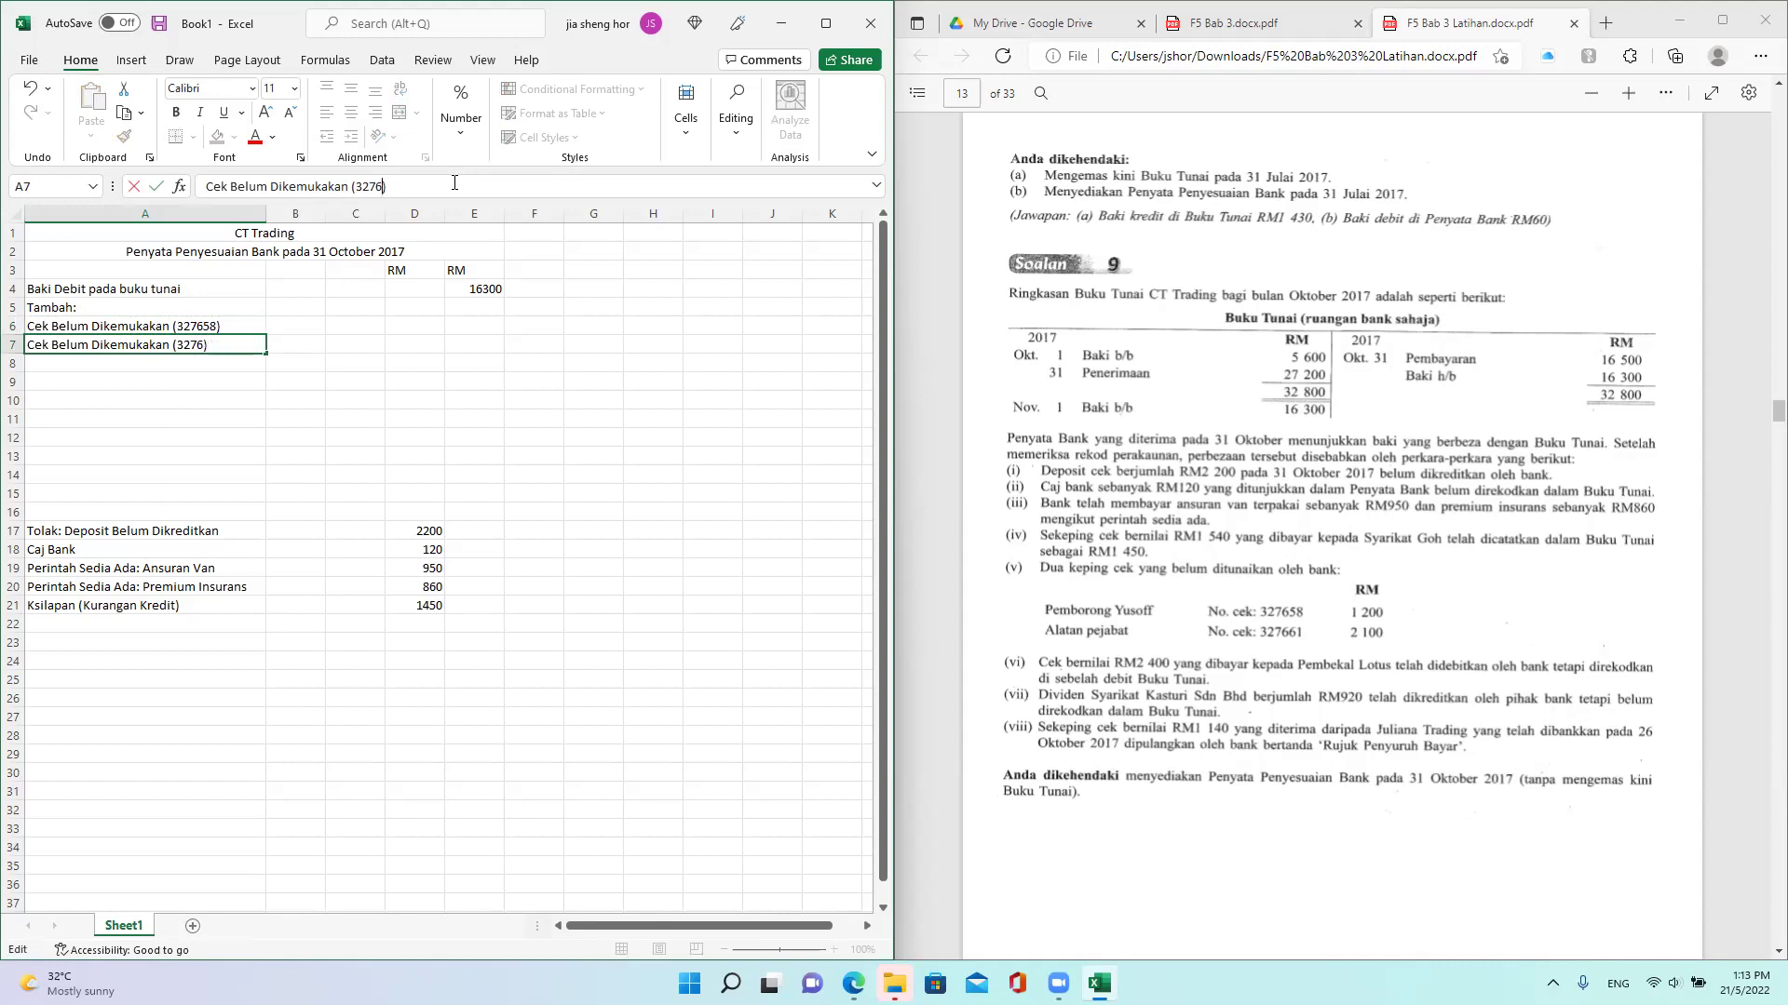
{"action": "type", "text": "61"}
Step: Enter the unpresented cheque amounts, 1200 in D6 and 2100 in D7
{"action": "left_click", "coordinate": [418, 321]}
{"action": "type", "text": "1200"}
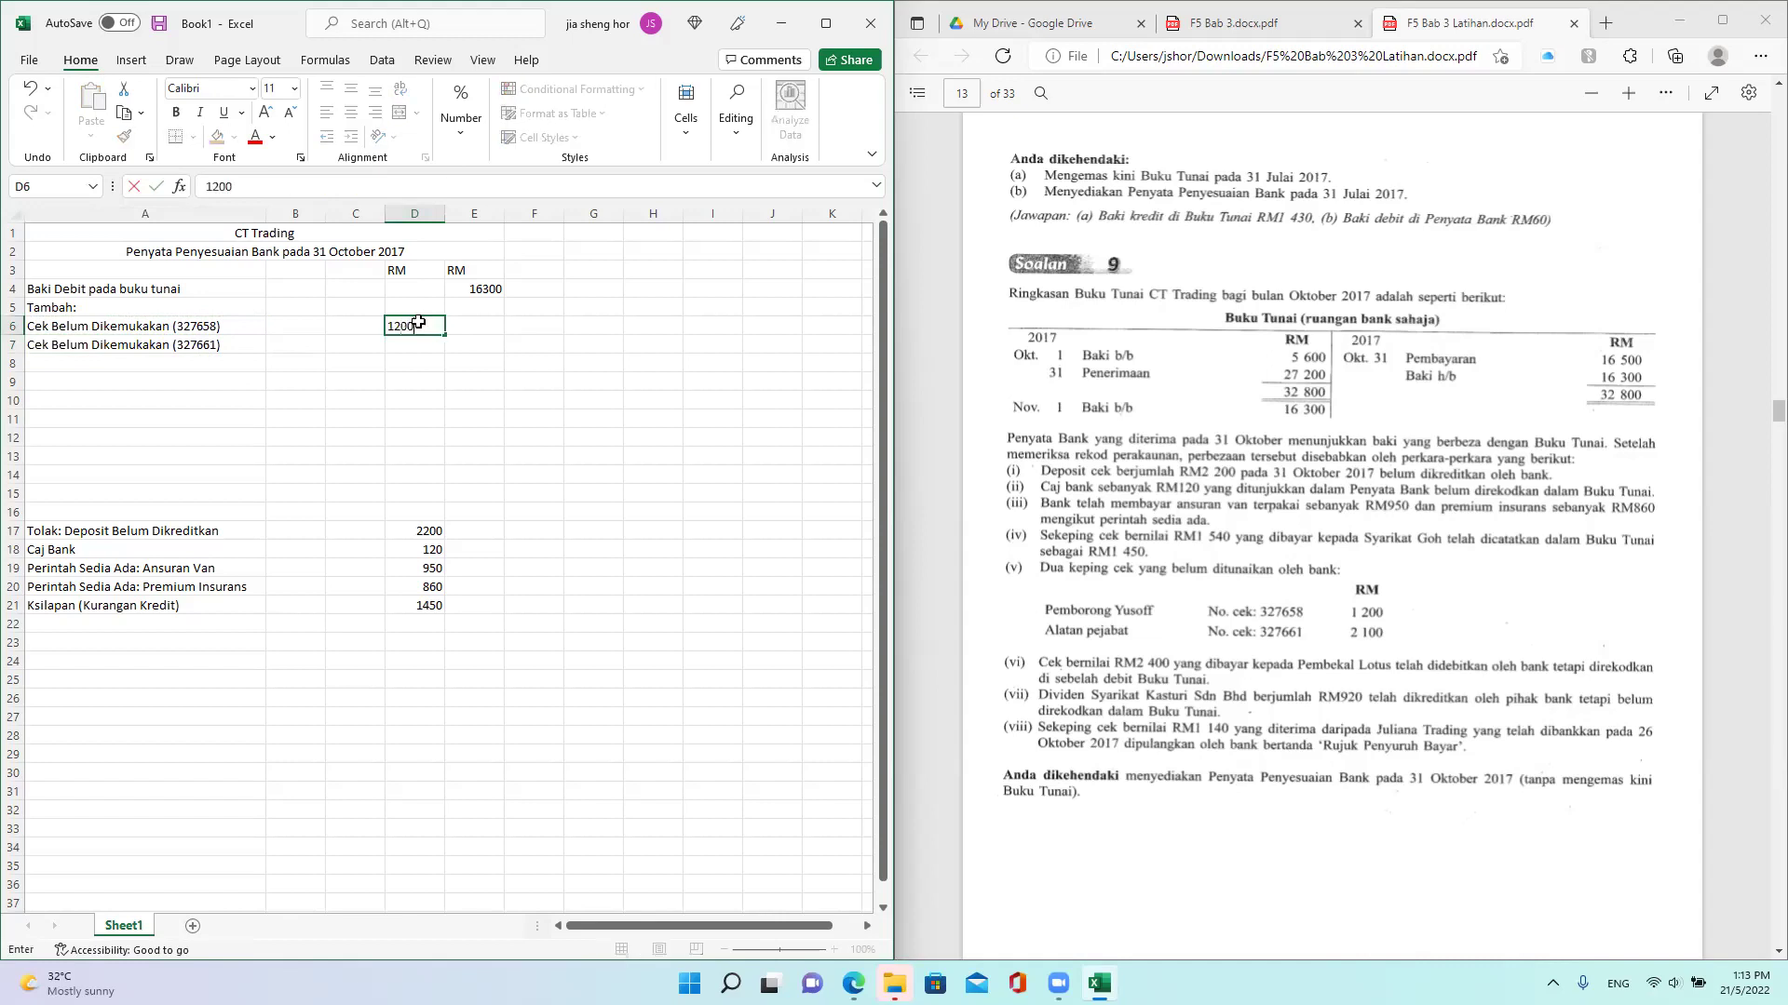
{"action": "key", "text": "Return"}
{"action": "type", "text": "2100"}
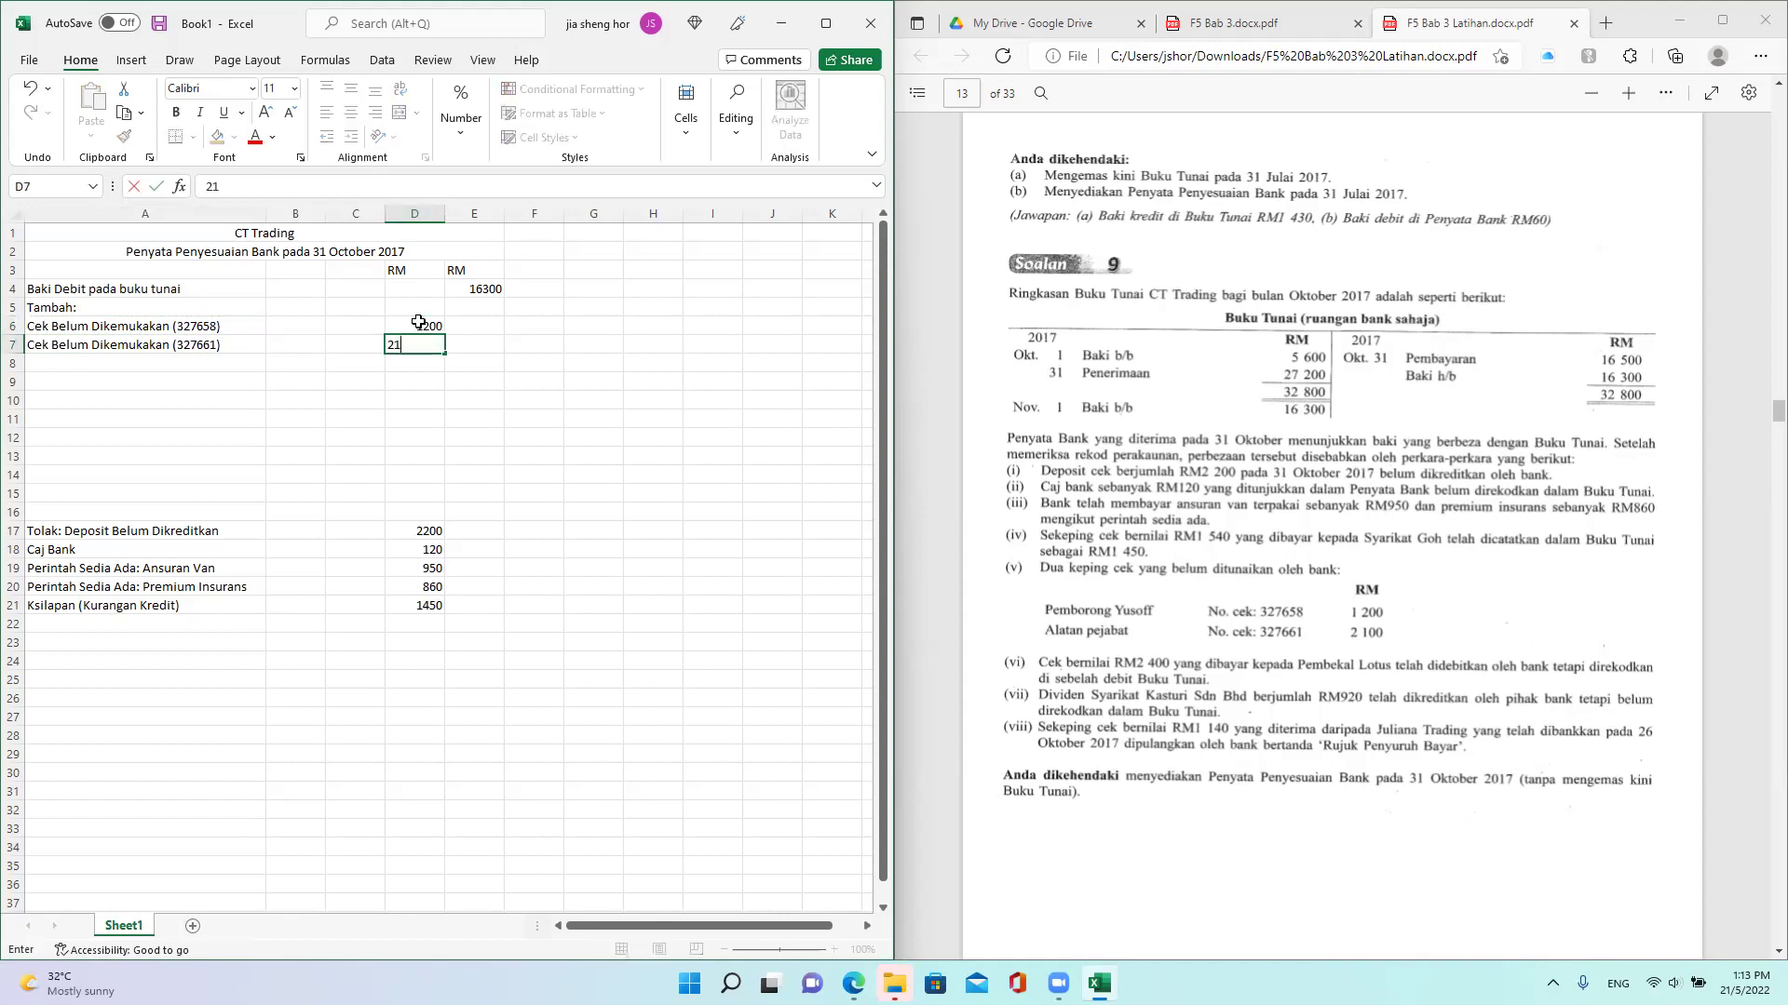
{"action": "left_click", "coordinate": [388, 499]}
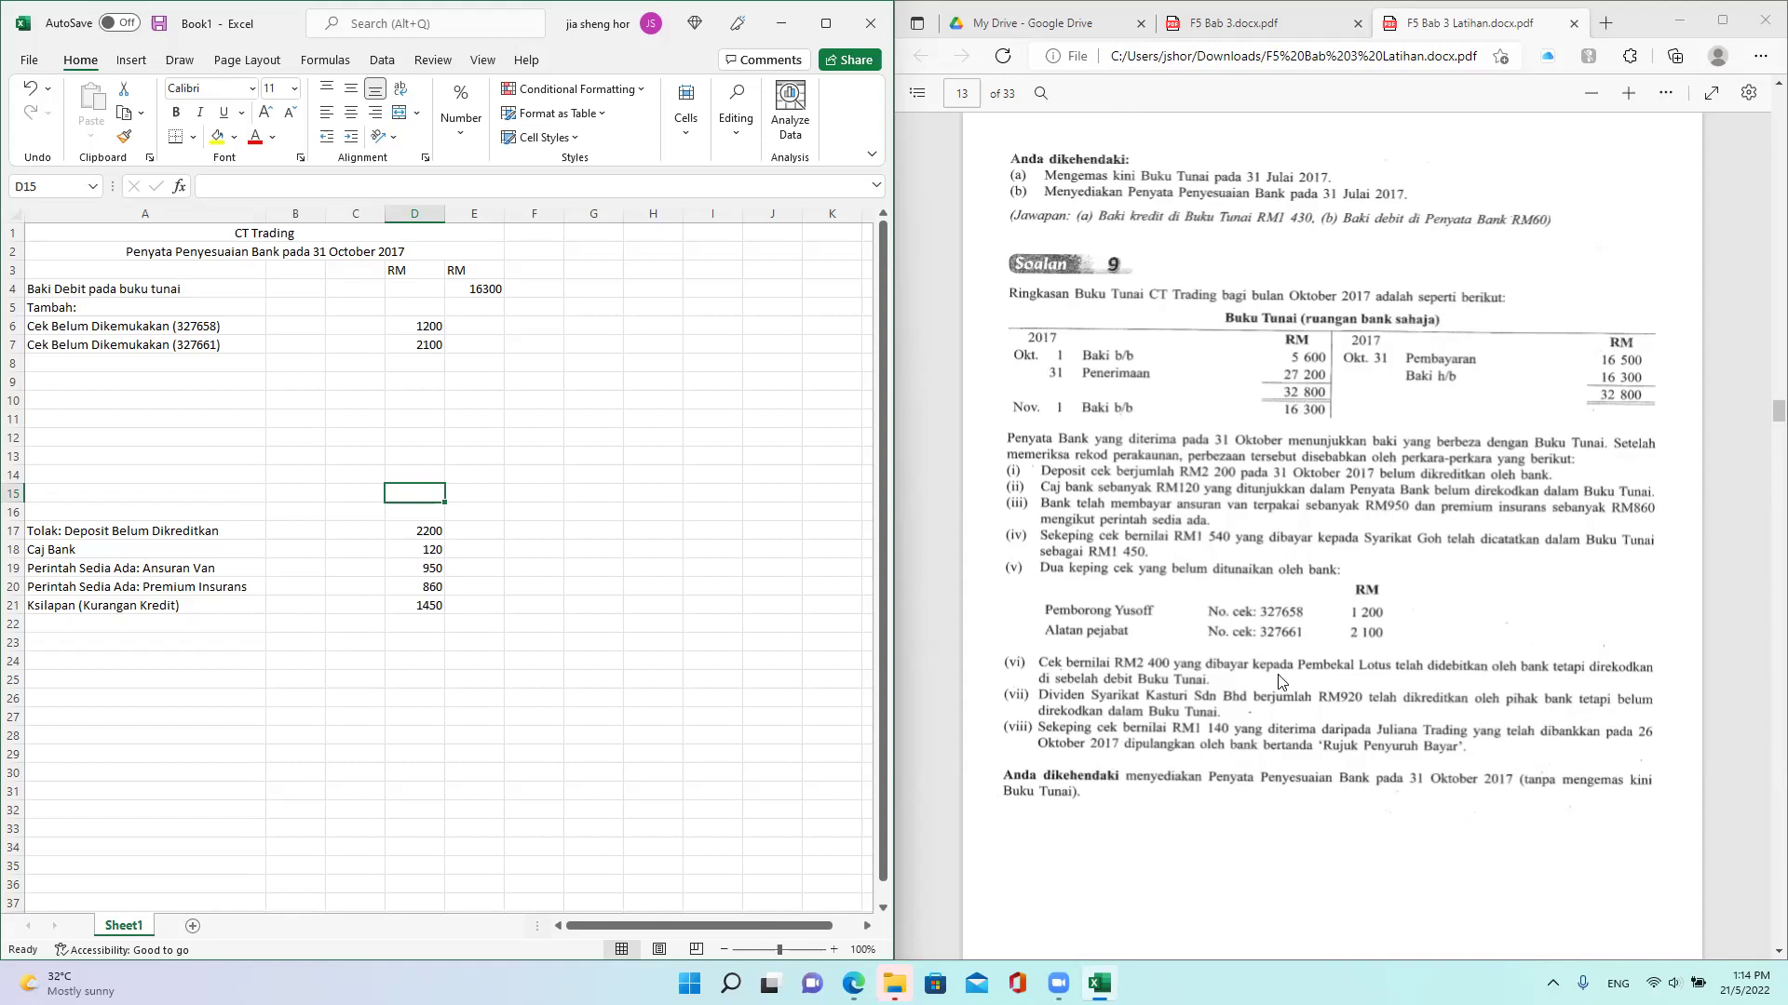
Step: Add the supplier cheque item in row 22, with "Pembekal Lotus" in A22 and 2400 in D22
{"action": "left_click", "coordinate": [82, 623]}
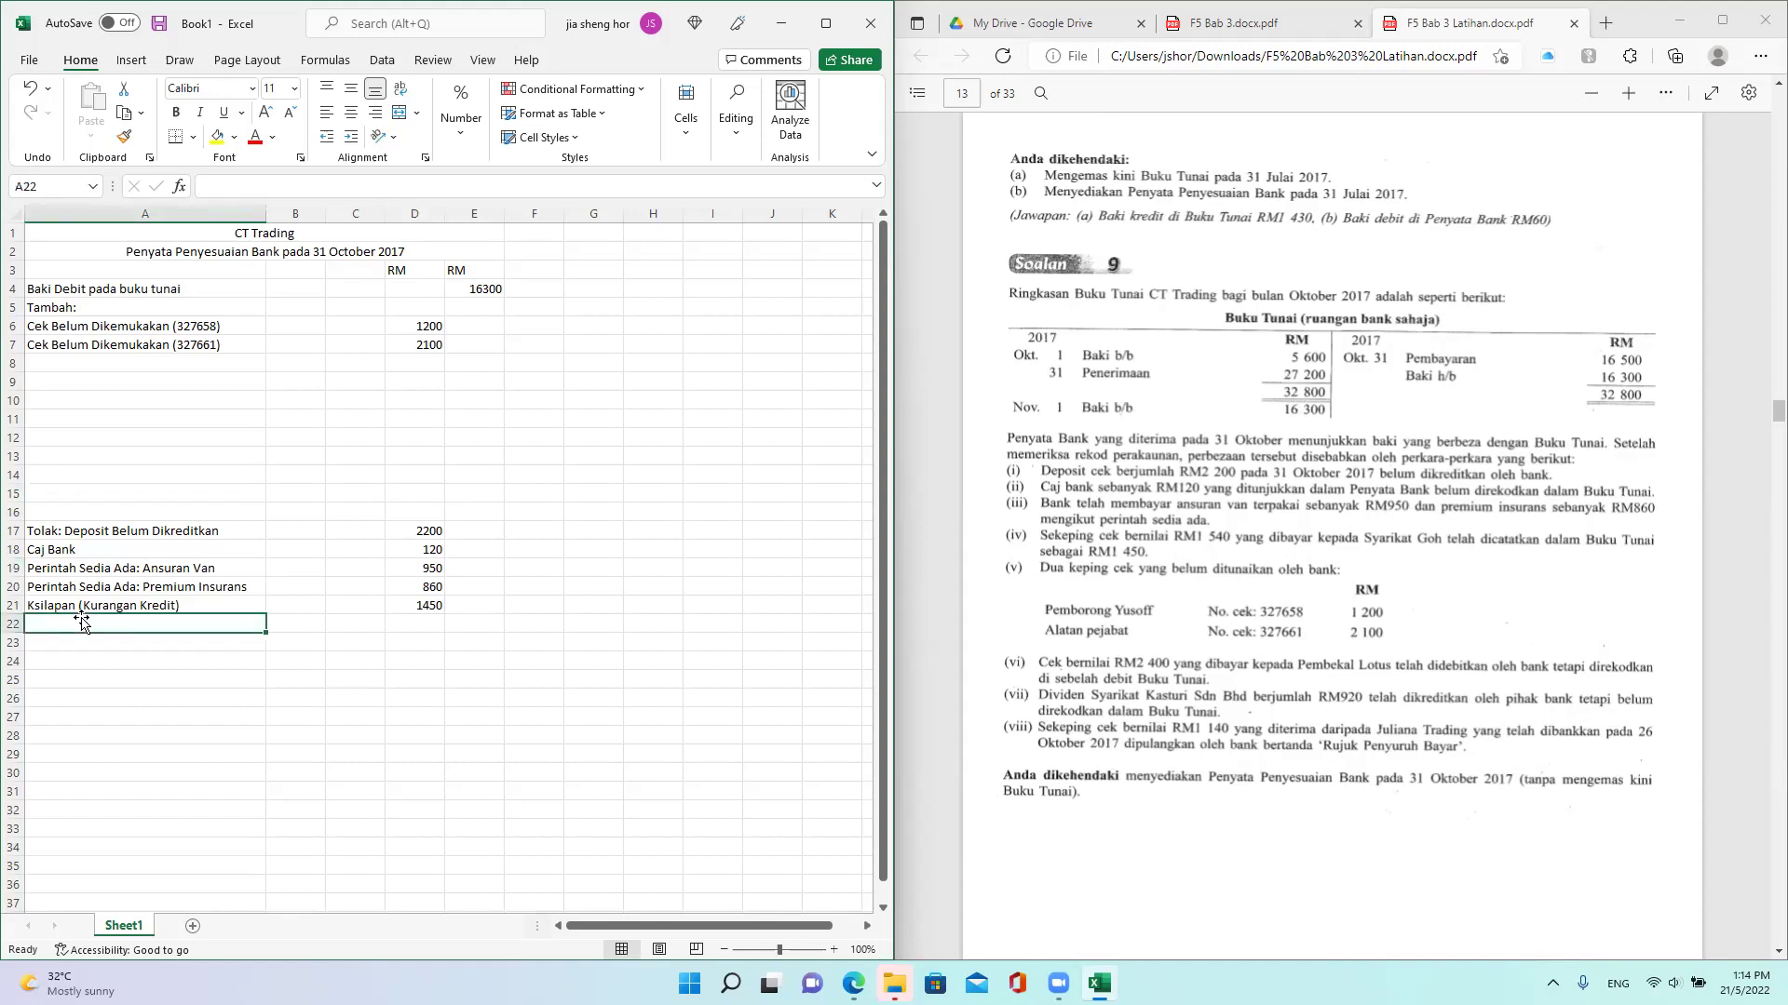
{"action": "type", "text": "P"}
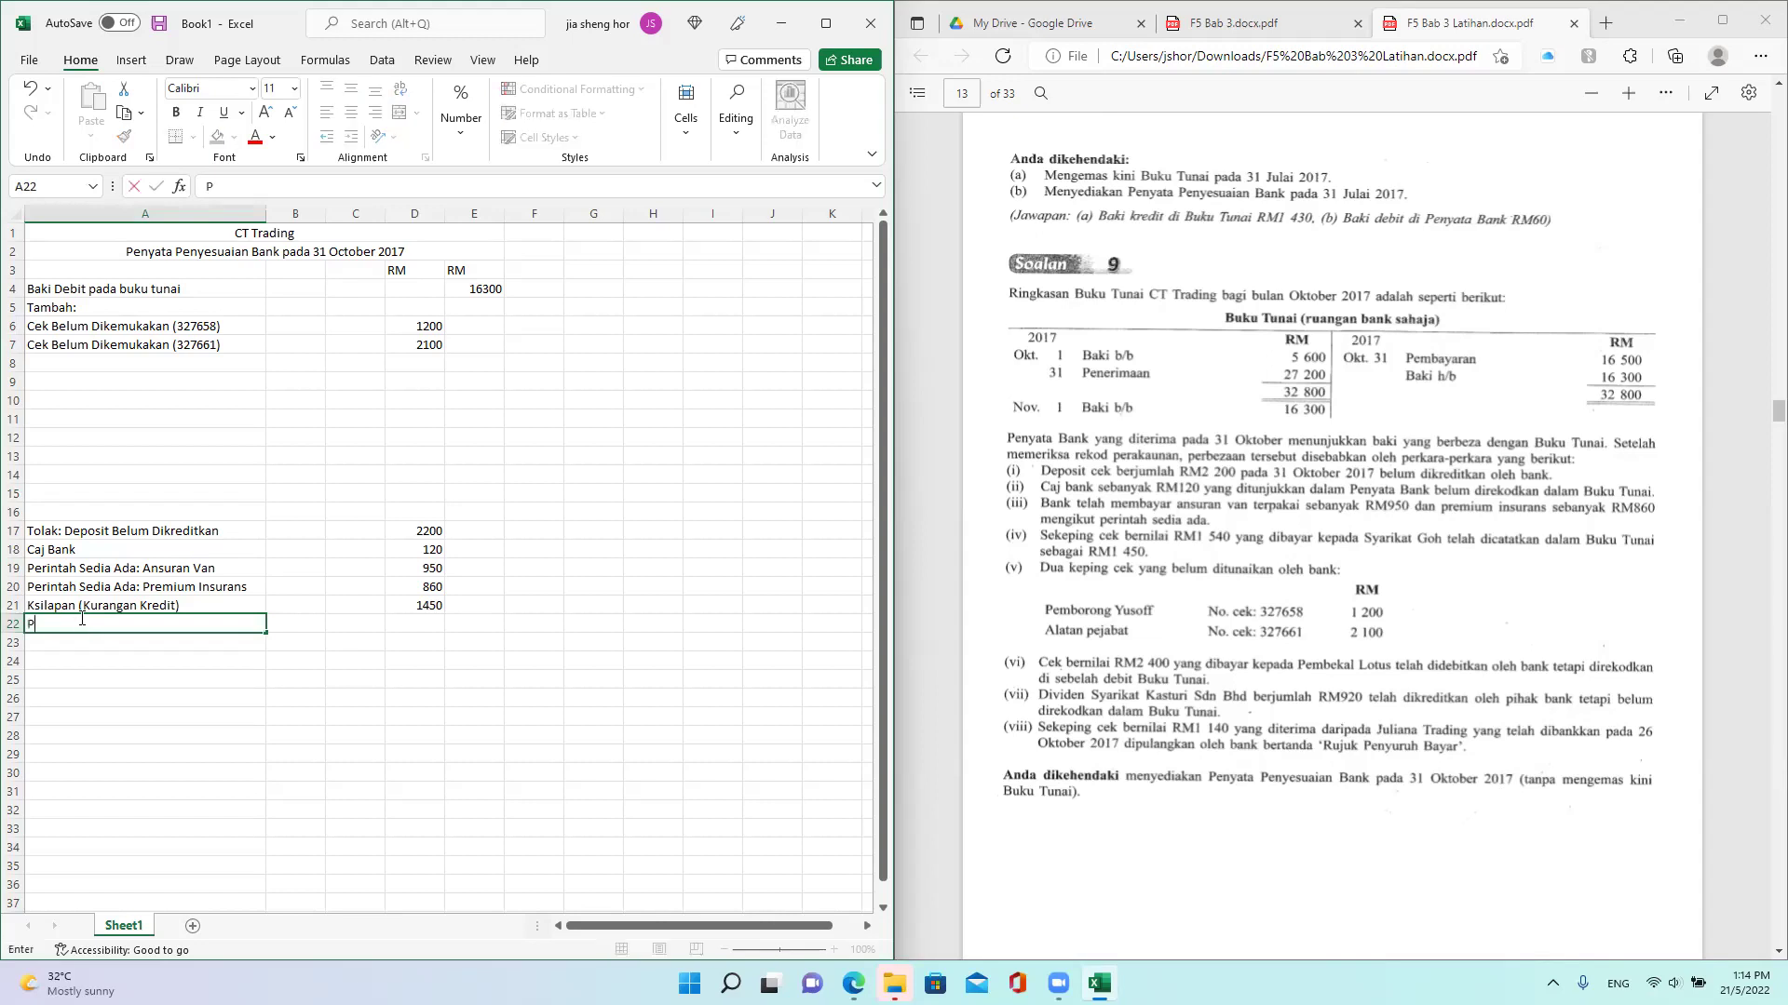
{"action": "type", "text": "embekal Lotus"}
{"action": "left_click", "coordinate": [434, 624]}
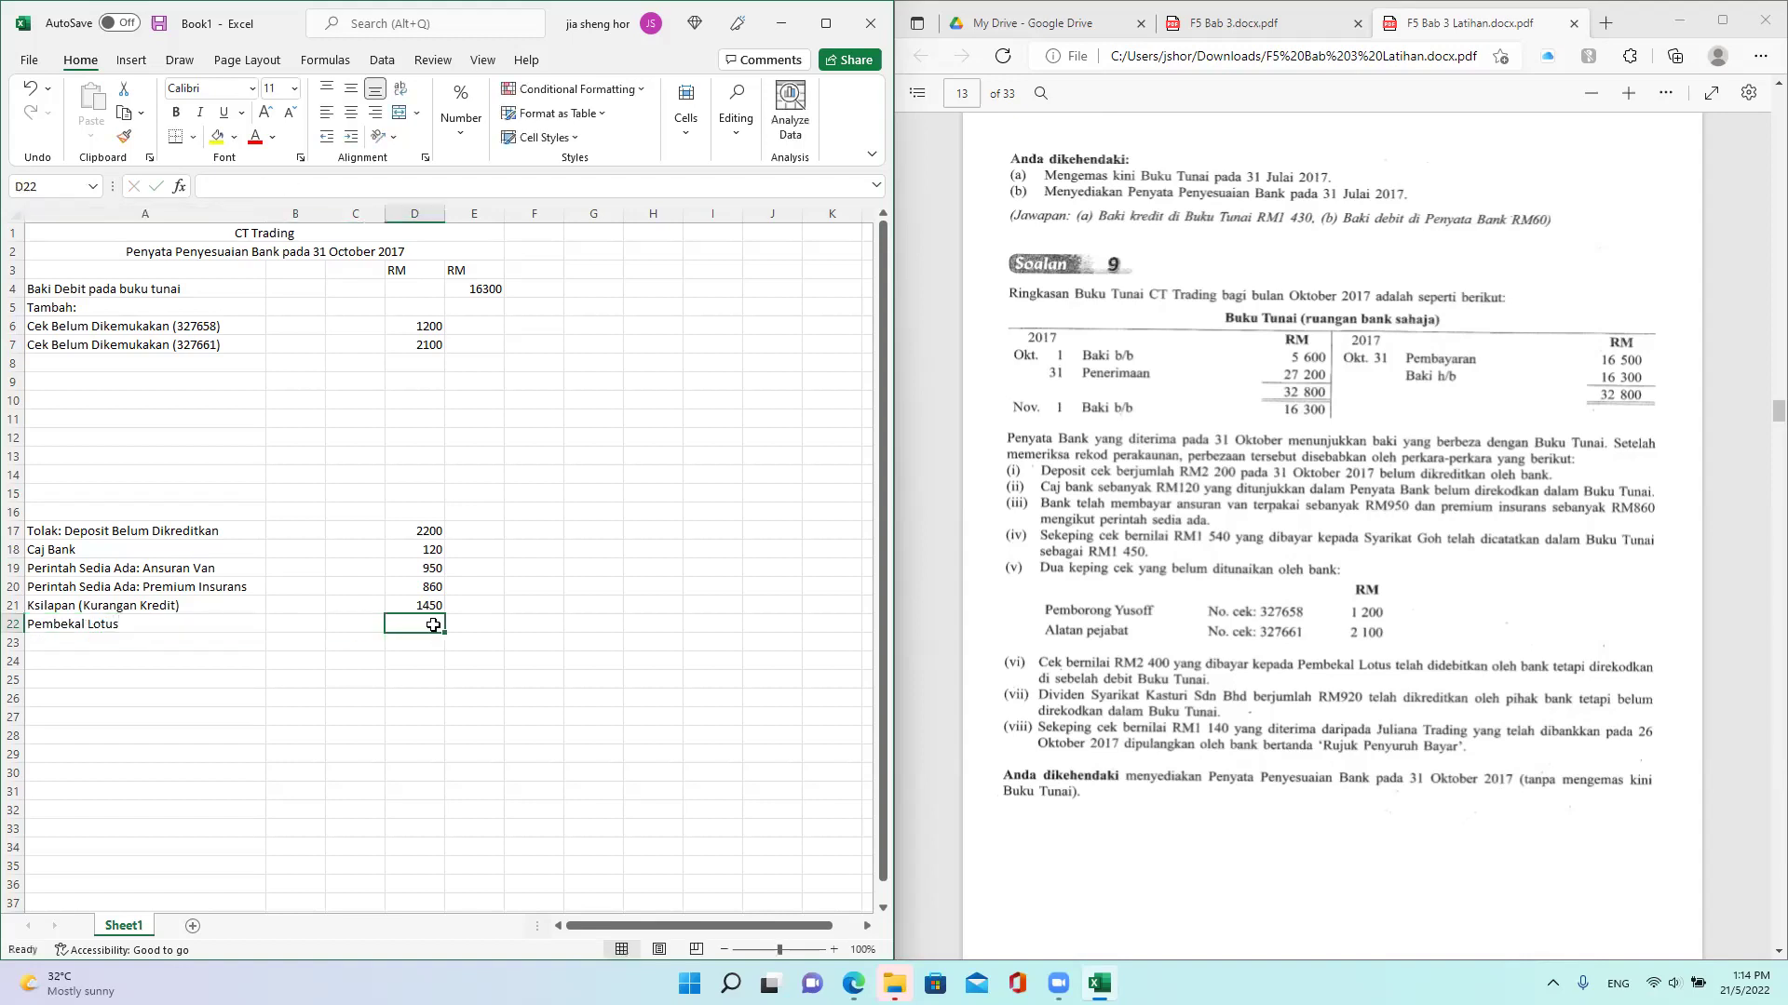
{"action": "type", "text": "2400"}
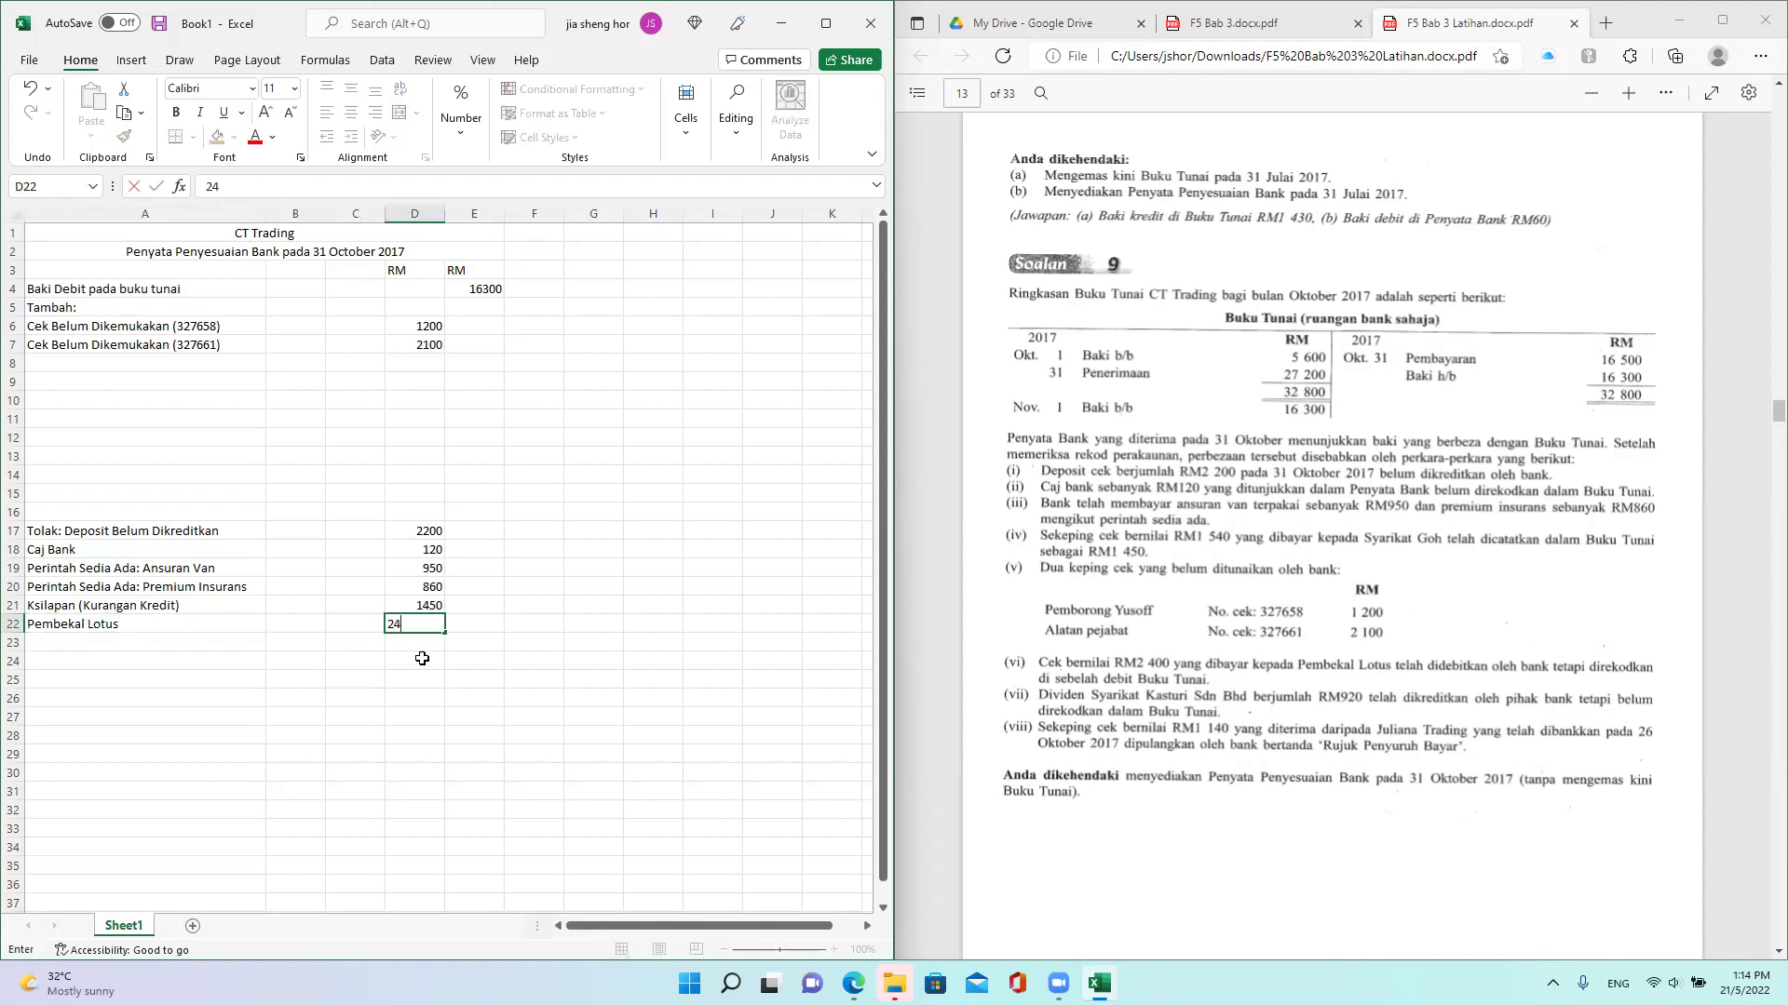
{"action": "left_click", "coordinate": [419, 664]}
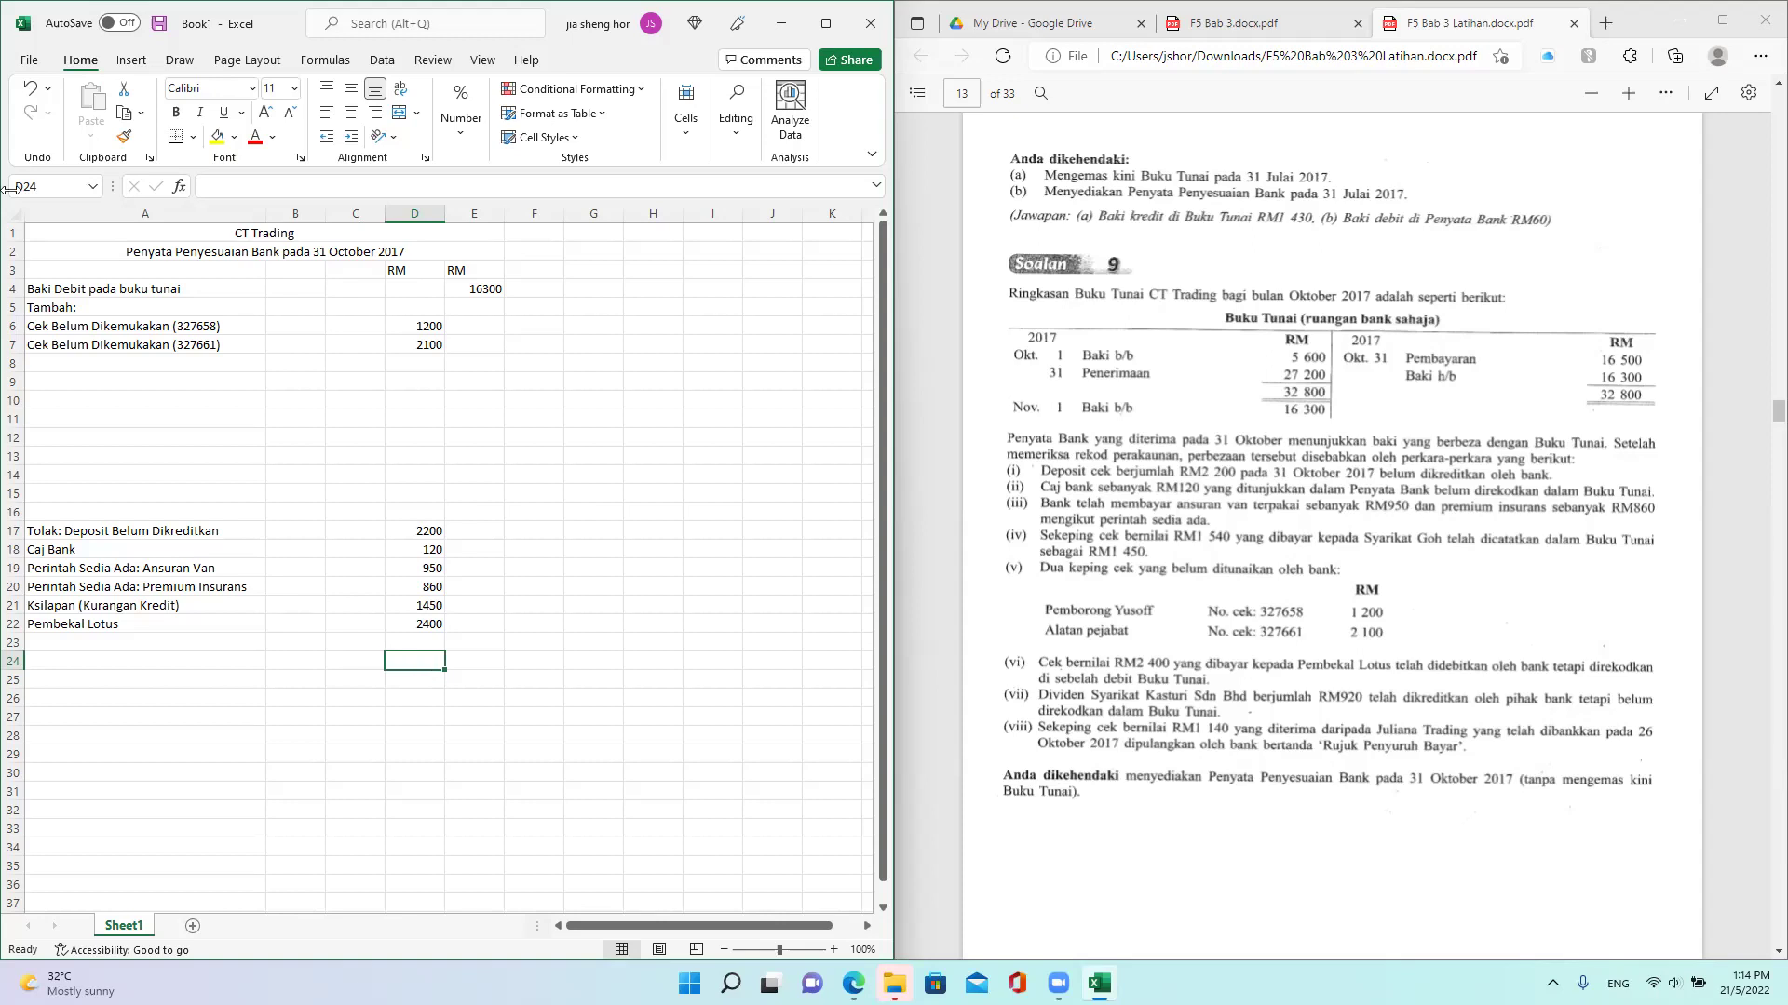
Step: Add the dividend item under the additions, with "Dividend" in A8 and 920 in D8
{"action": "left_click", "coordinate": [122, 361]}
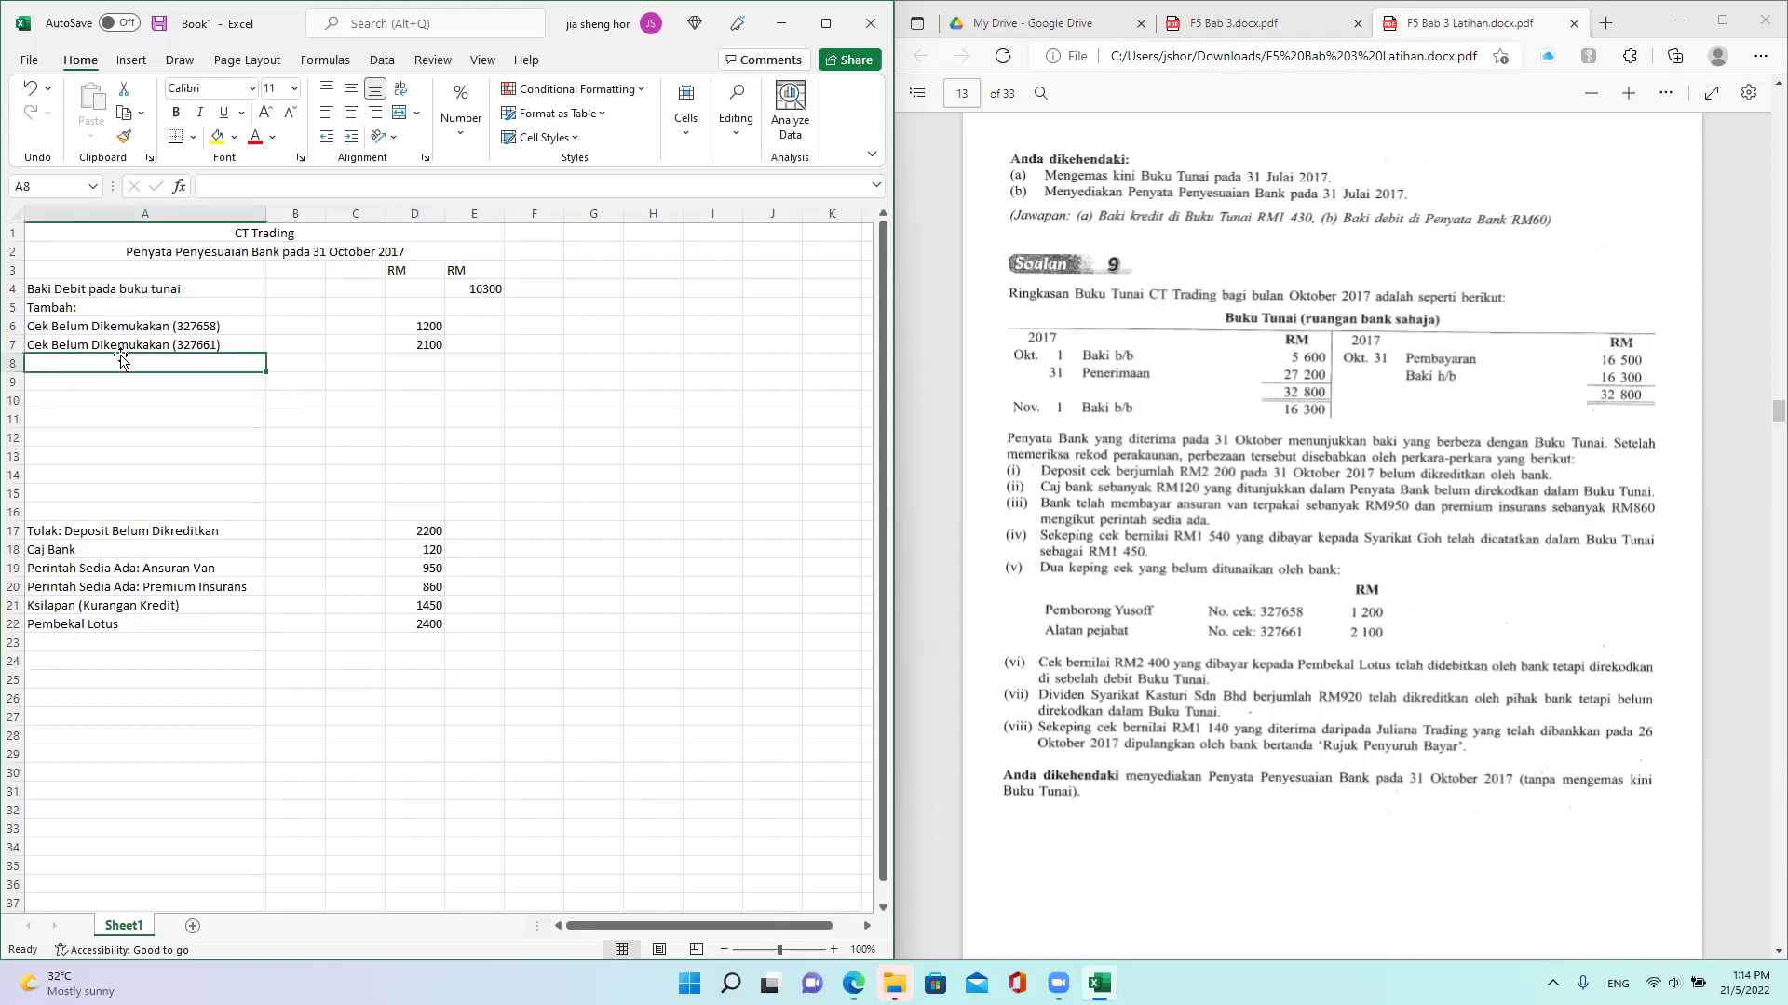
{"action": "type", "text": "Divi"}
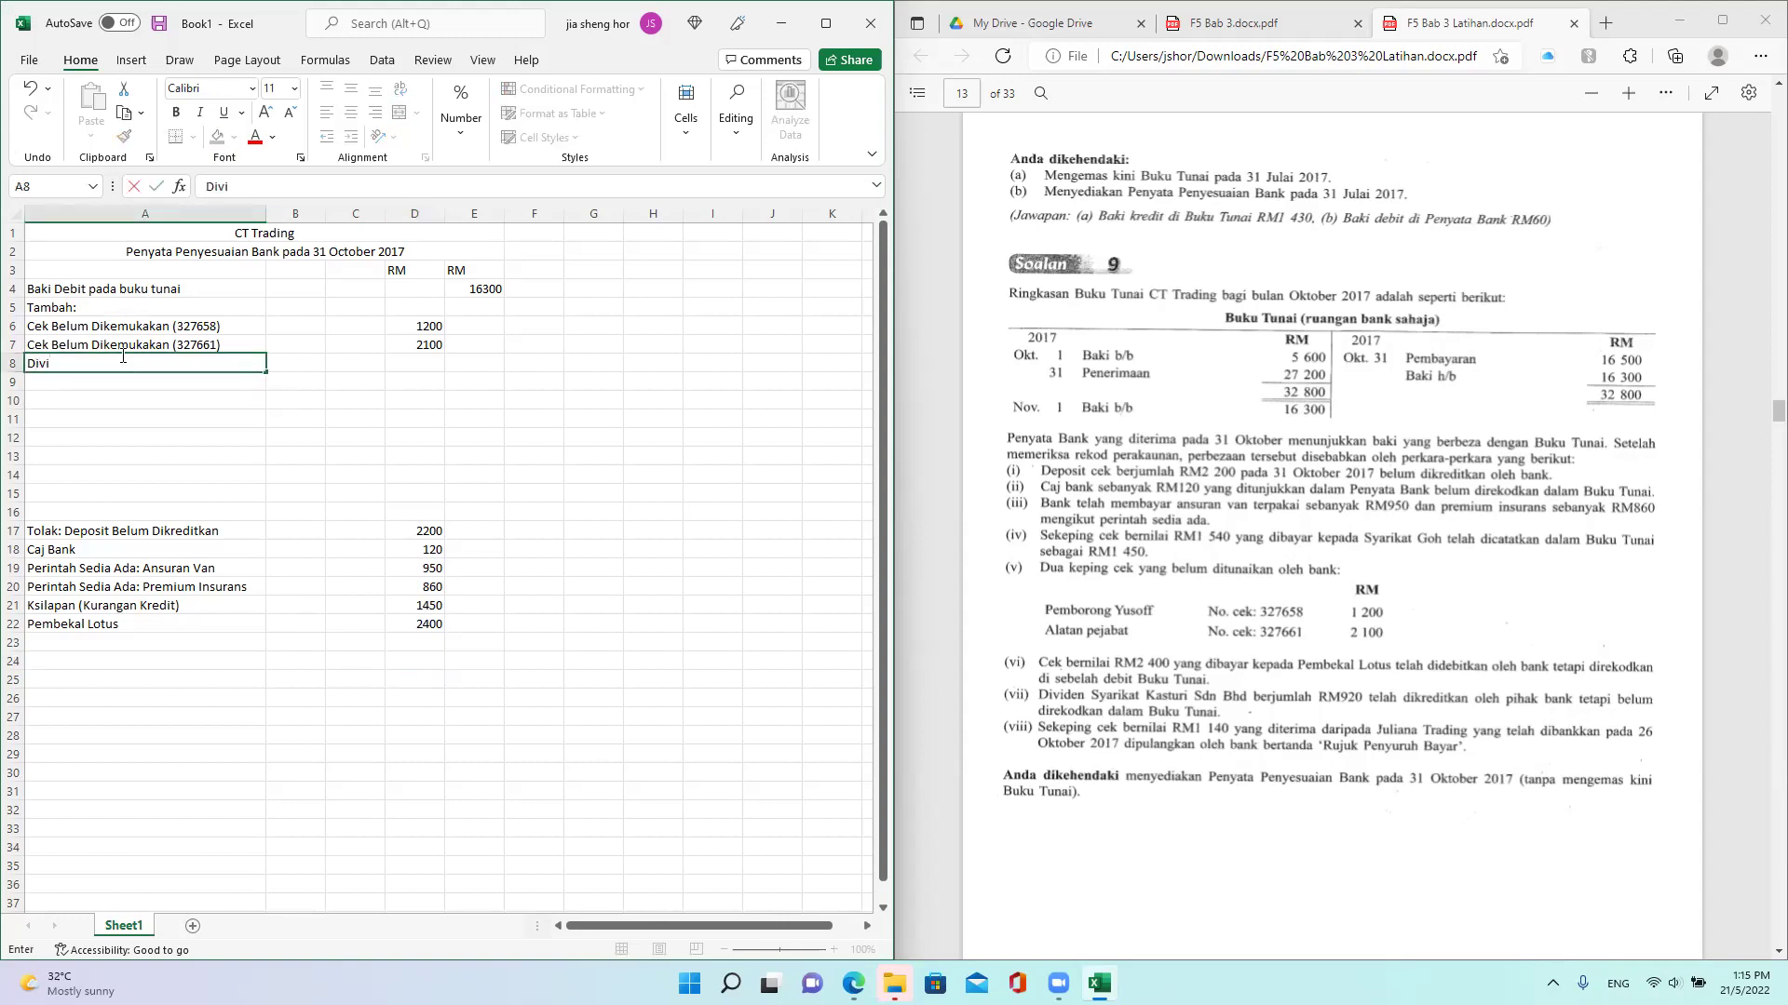
{"action": "type", "text": "dend"}
{"action": "left_click", "coordinate": [431, 364]}
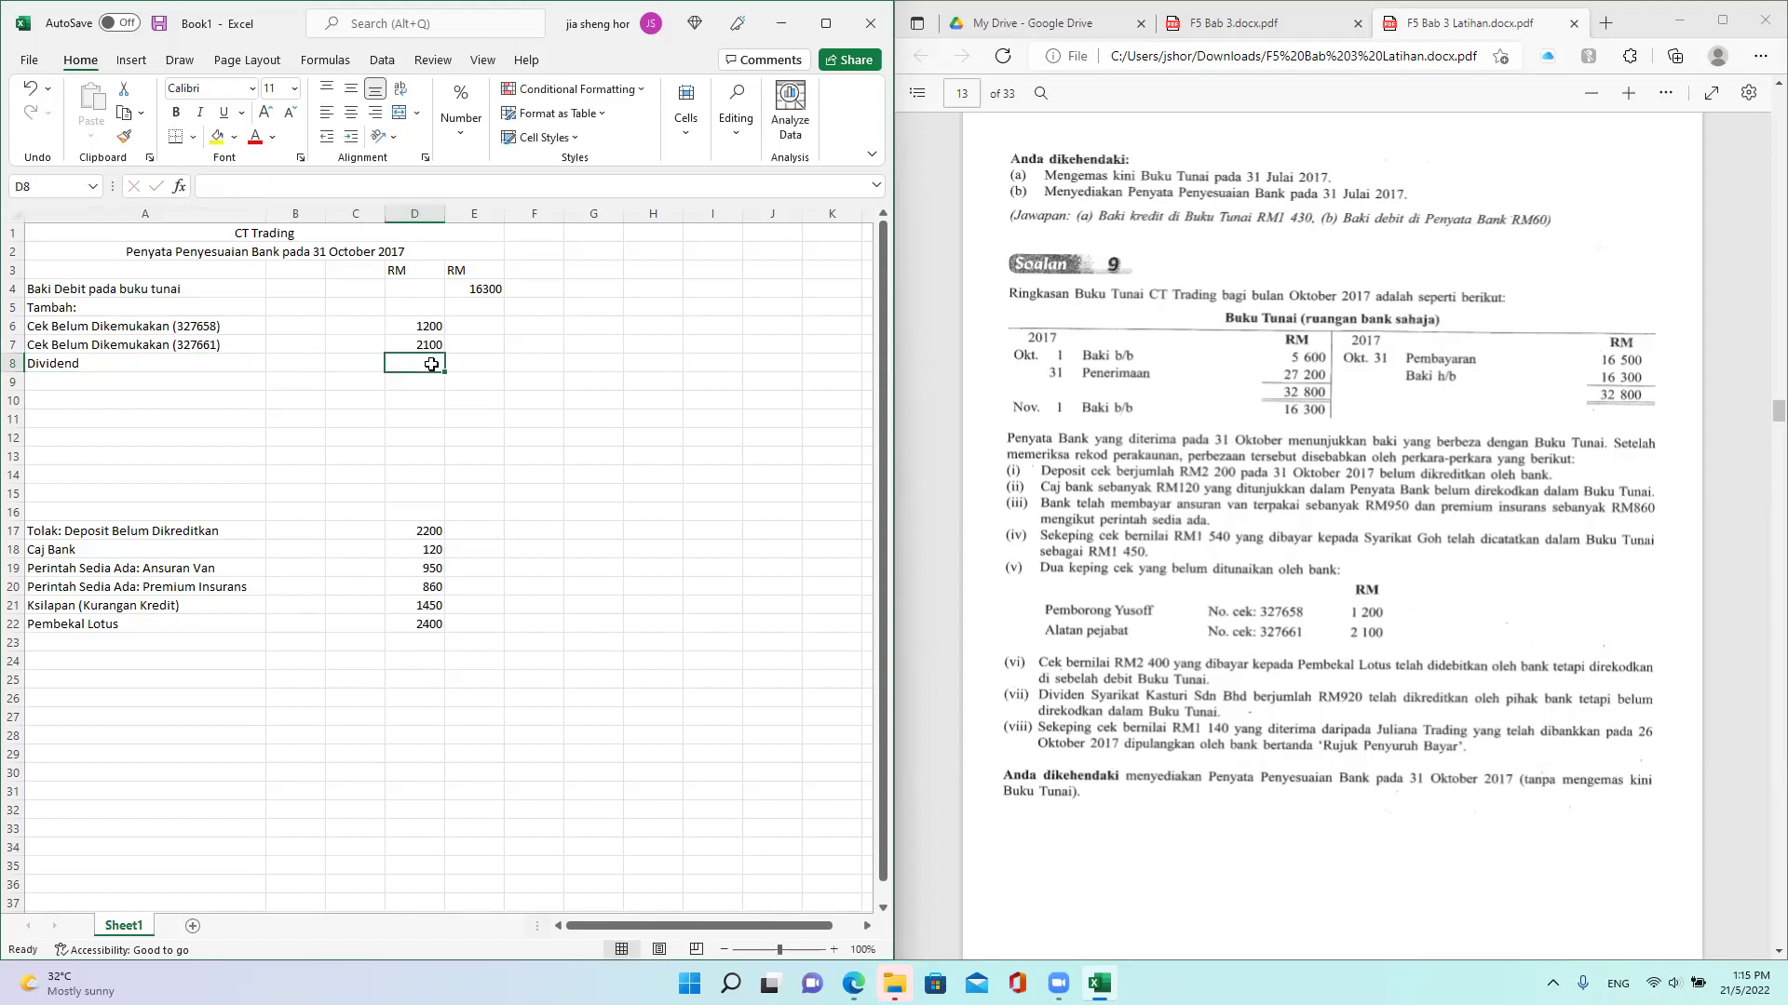
{"action": "type", "text": "920"}
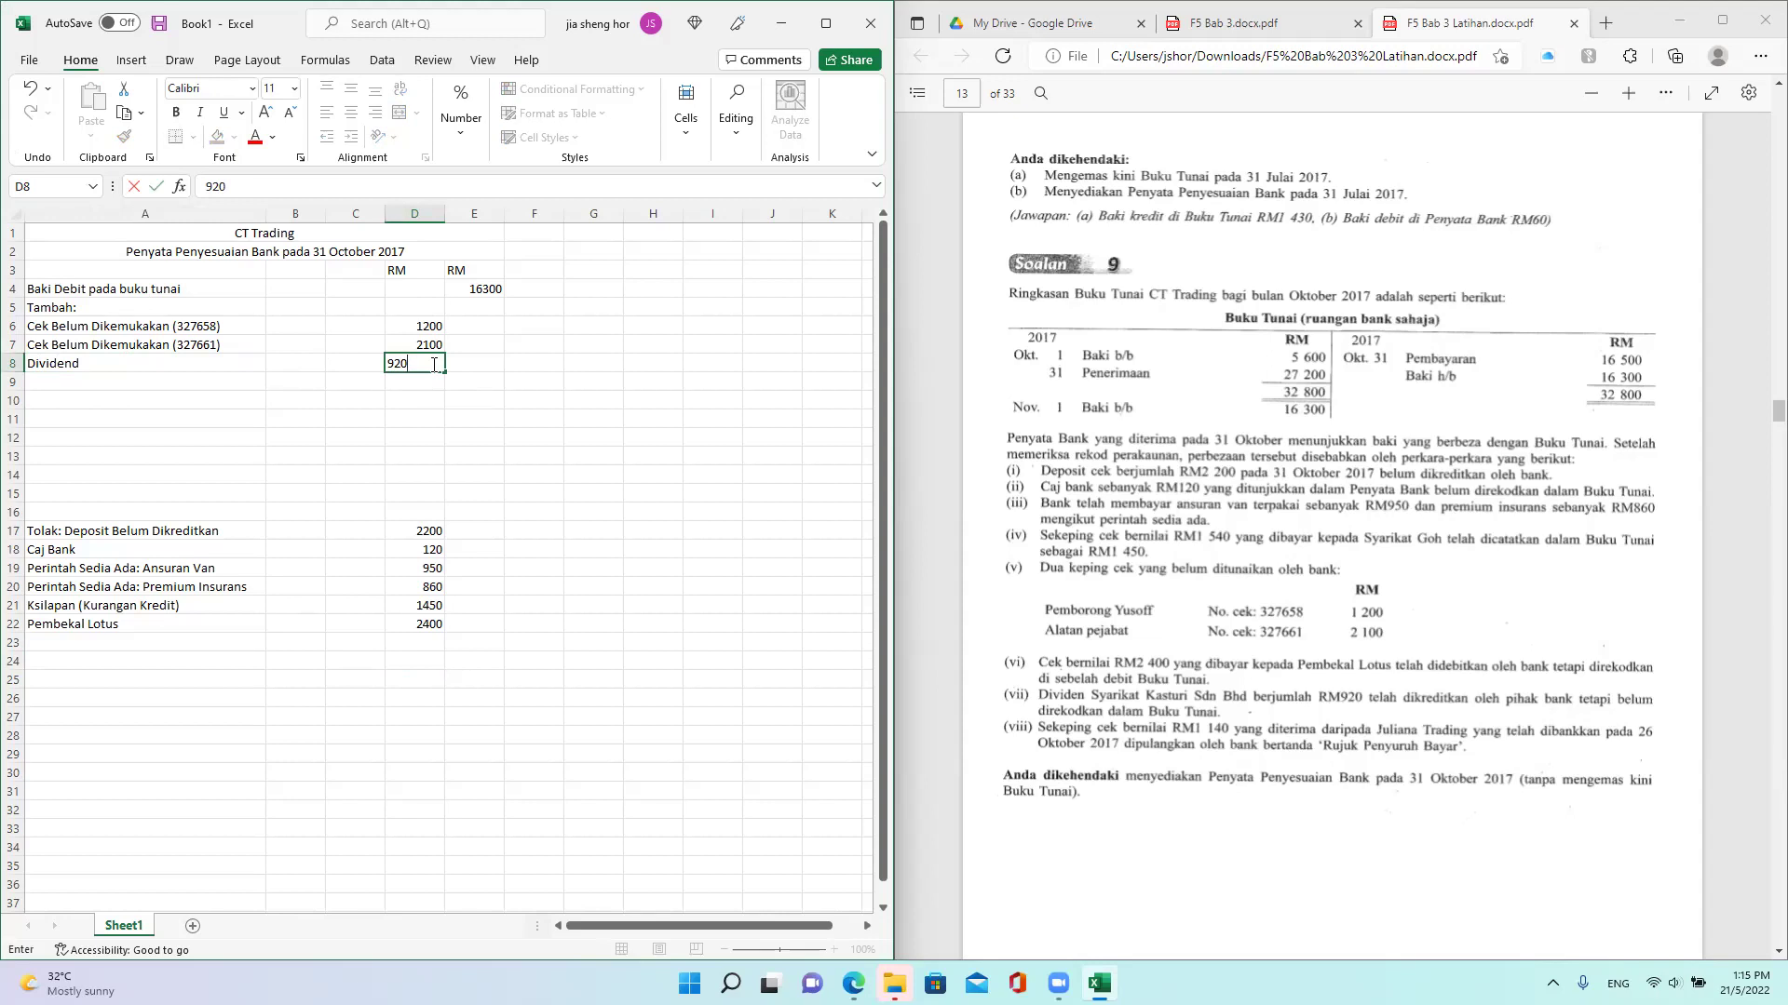
Step: Add the dishonoured cheque item in row 23, with "Juliana Trading (Cek Tak Laku)" in A23 and 1140 in D23
{"action": "left_click", "coordinate": [63, 642]}
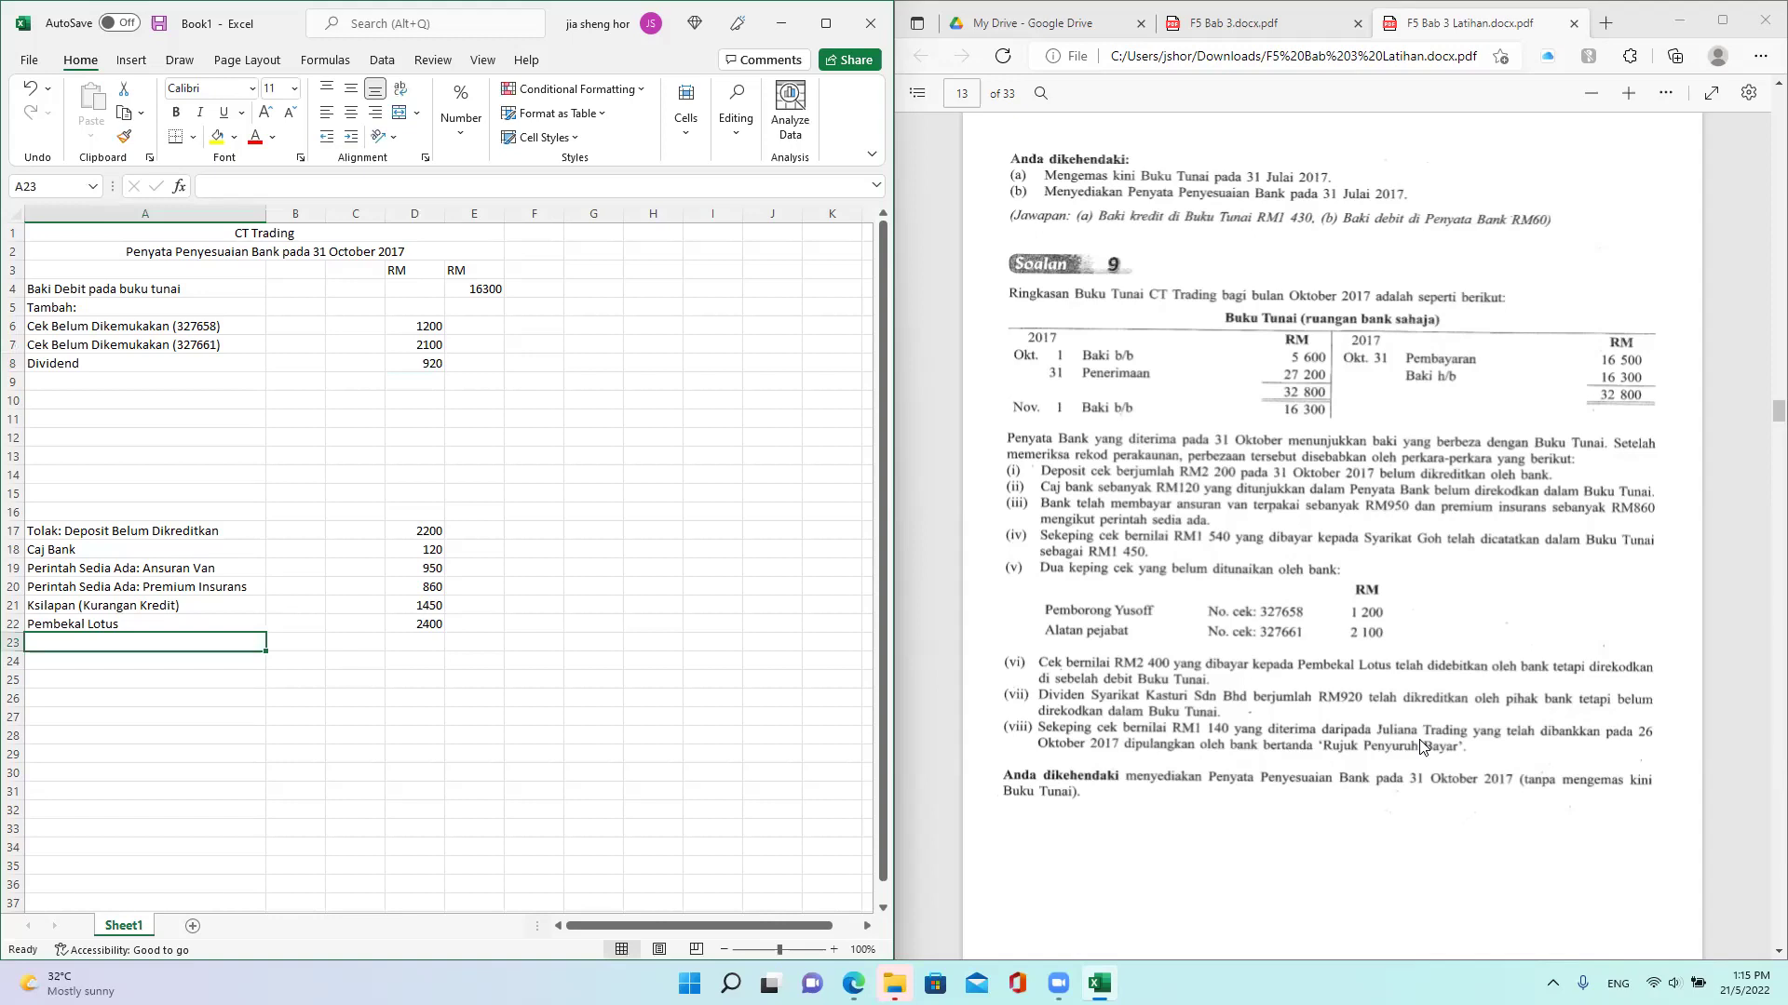
{"action": "type", "text": "Ju"}
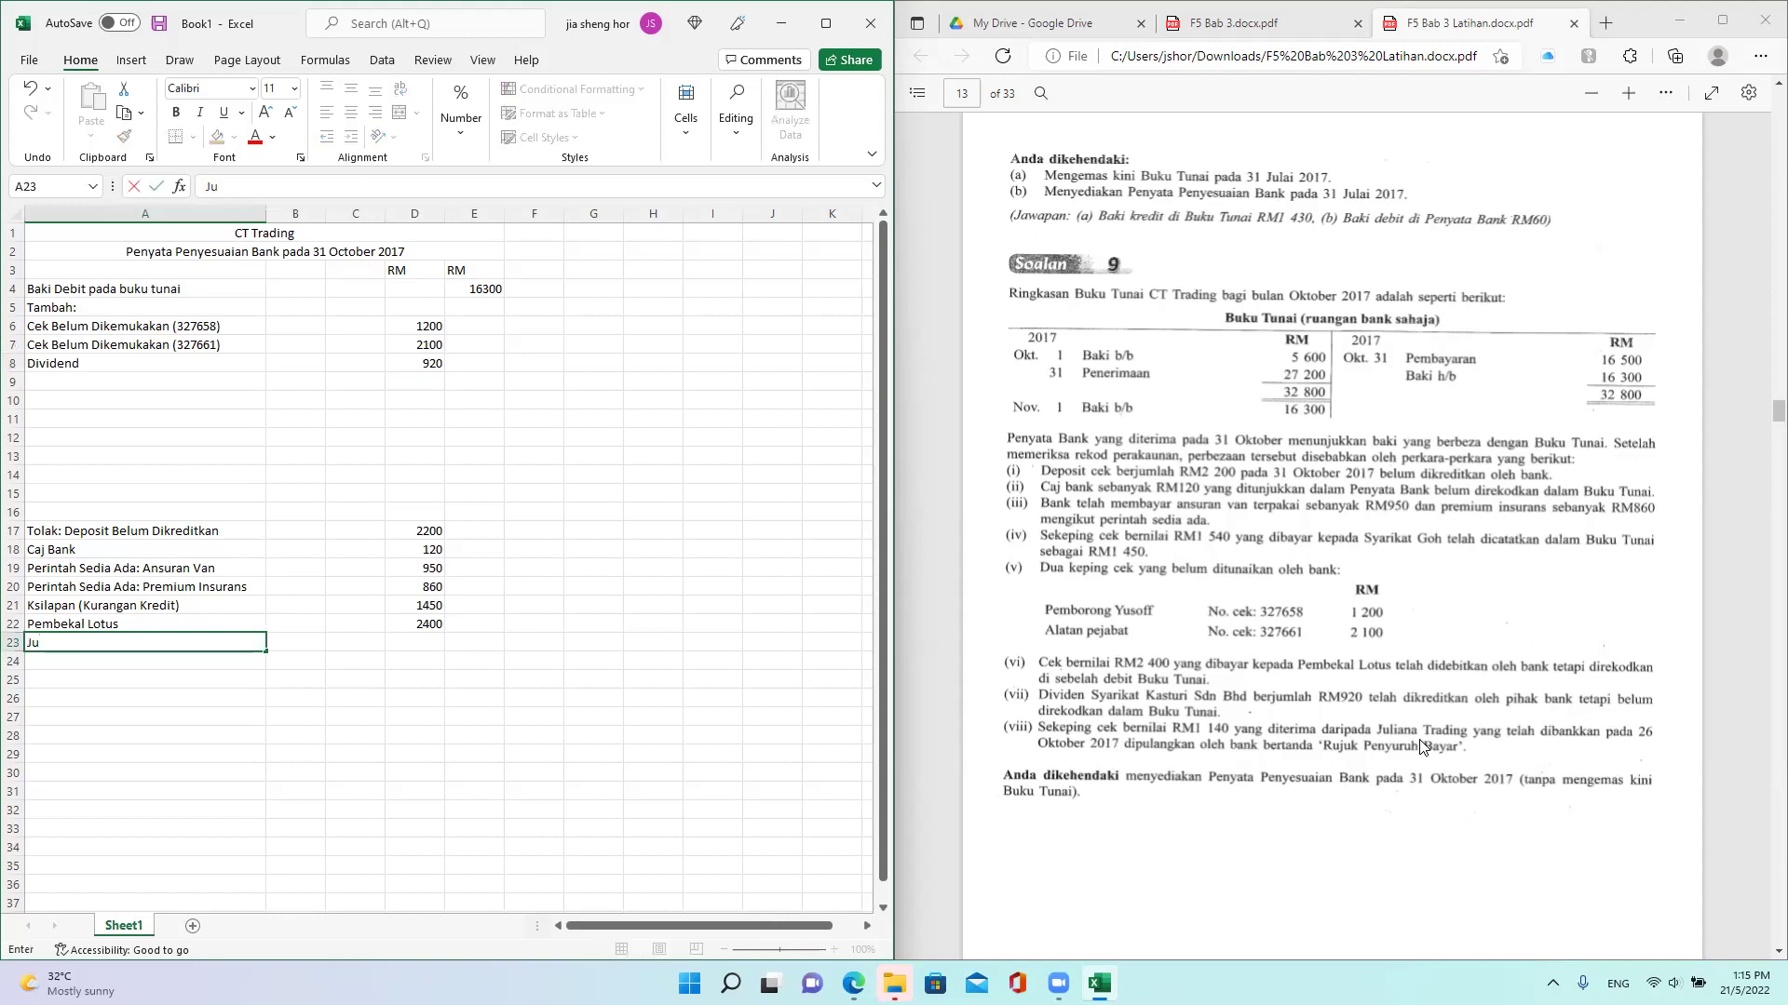
{"action": "type", "text": "liana Trading (Cek"}
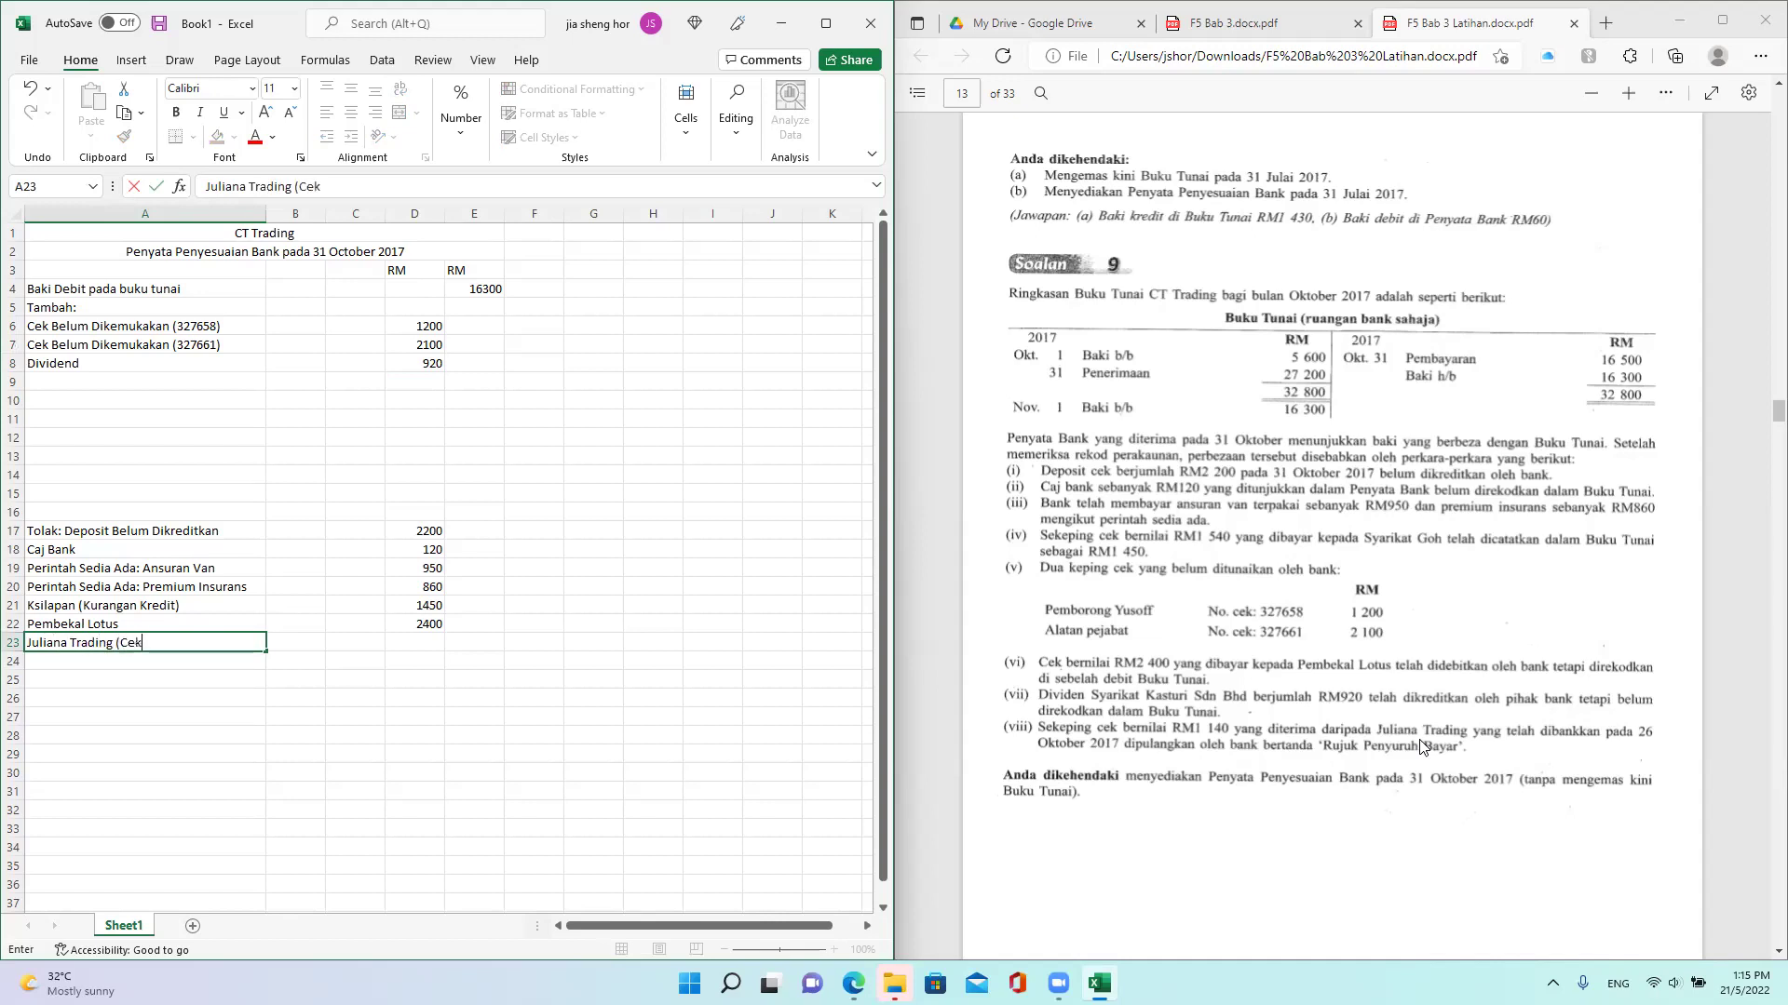
{"action": "type", "text": " Tak L"}
{"action": "type", "text": "auku"}
{"action": "key", "text": "BackSpace"}
{"action": "key", "text": "BackSpace"}
{"action": "key", "text": "BackSpace"}
{"action": "type", "text": "ku)"}
{"action": "left_click", "coordinate": [397, 642]}
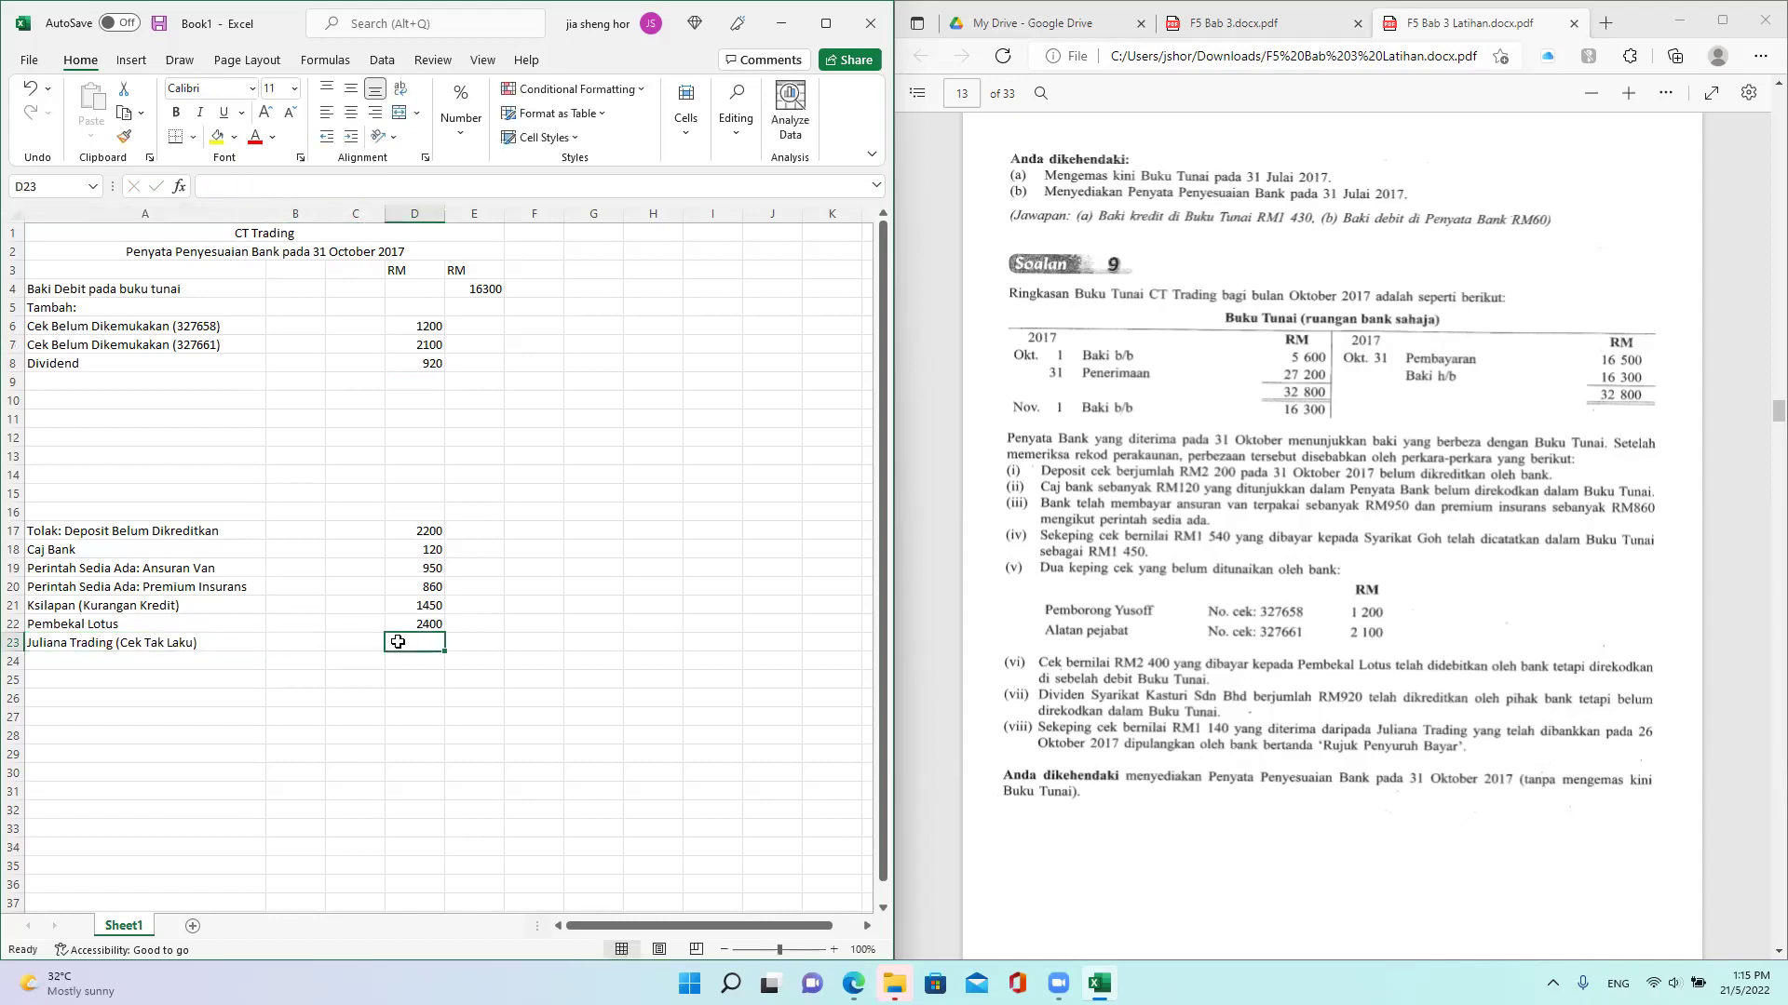
{"action": "type", "text": "1140"}
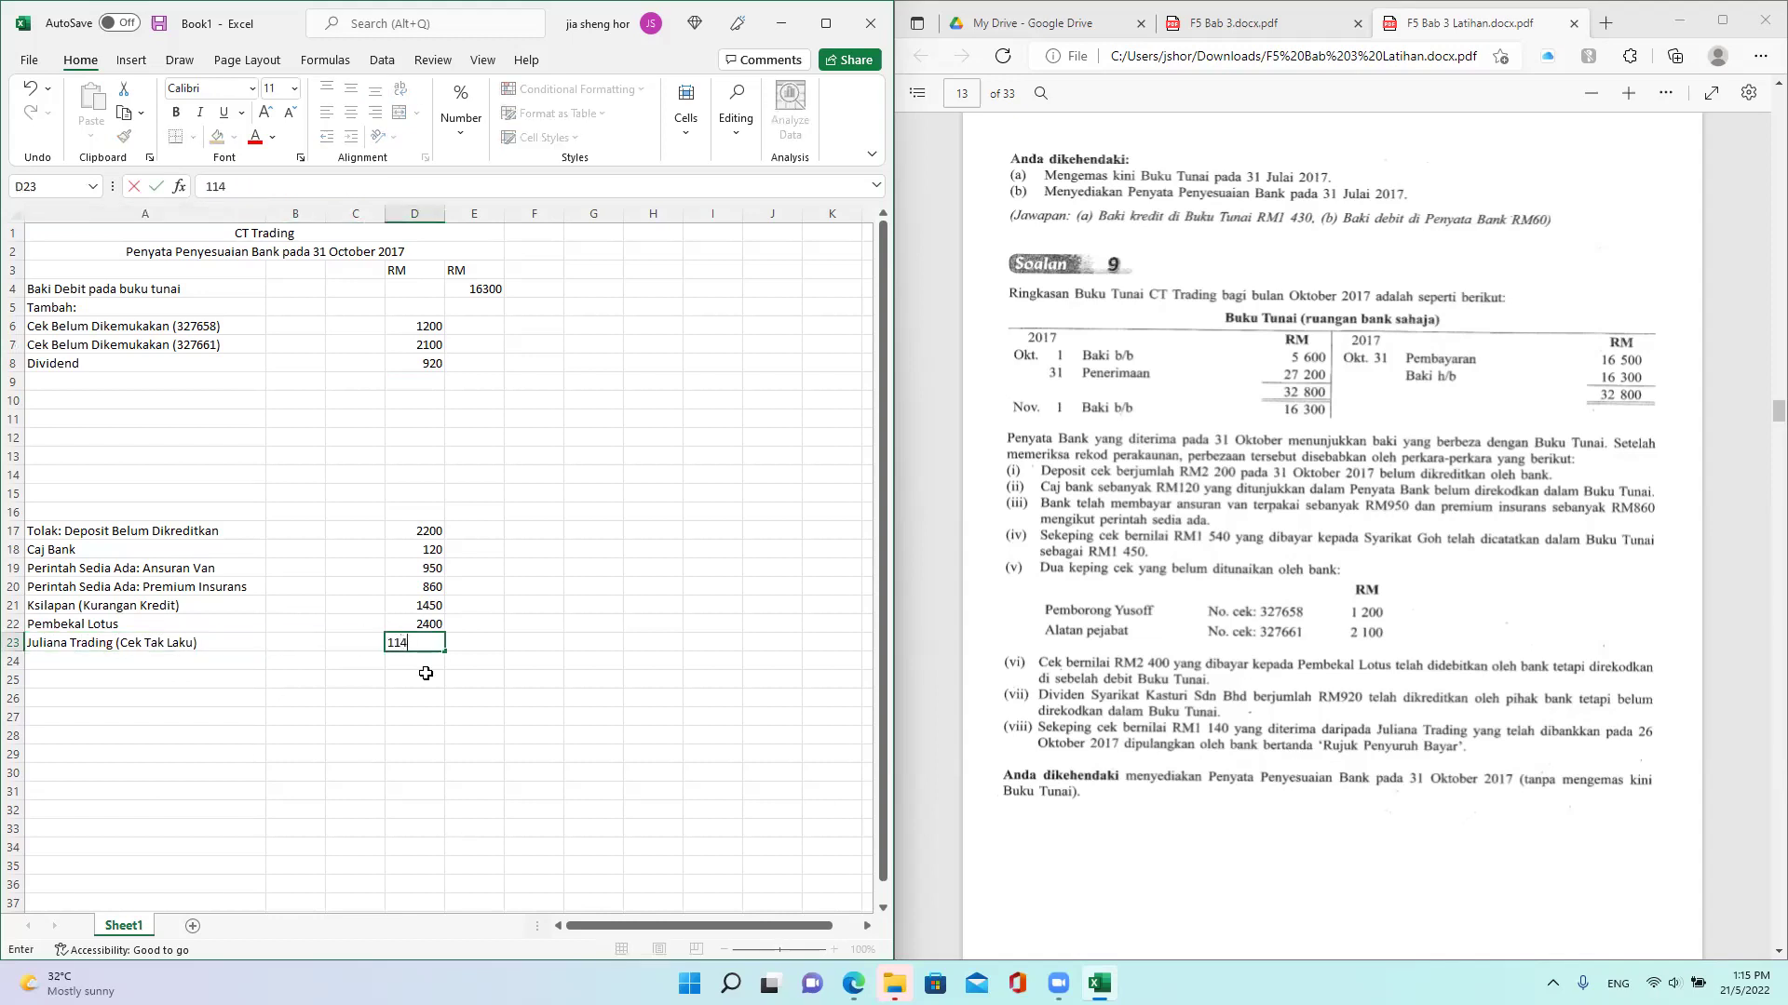
{"action": "left_click", "coordinate": [434, 709]}
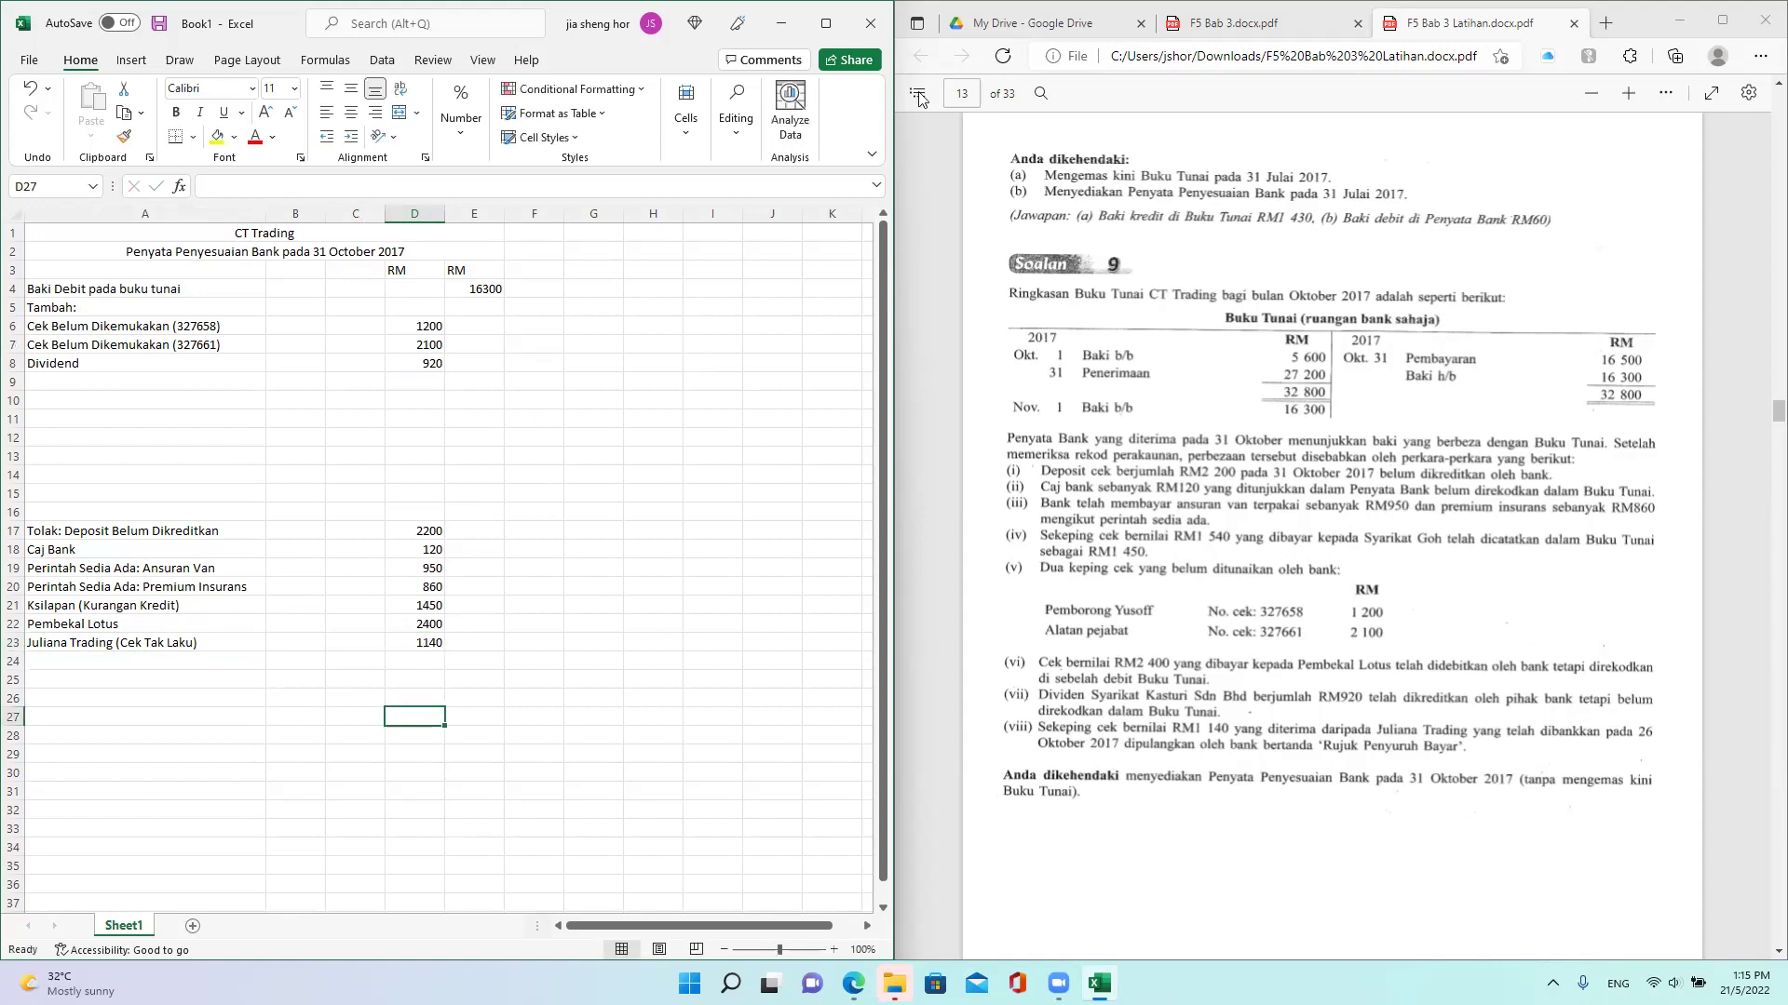
Step: Total the additions in cell E9 with a SUM of D6:D8
{"action": "left_click", "coordinate": [434, 378]}
{"action": "left_click", "coordinate": [472, 376]}
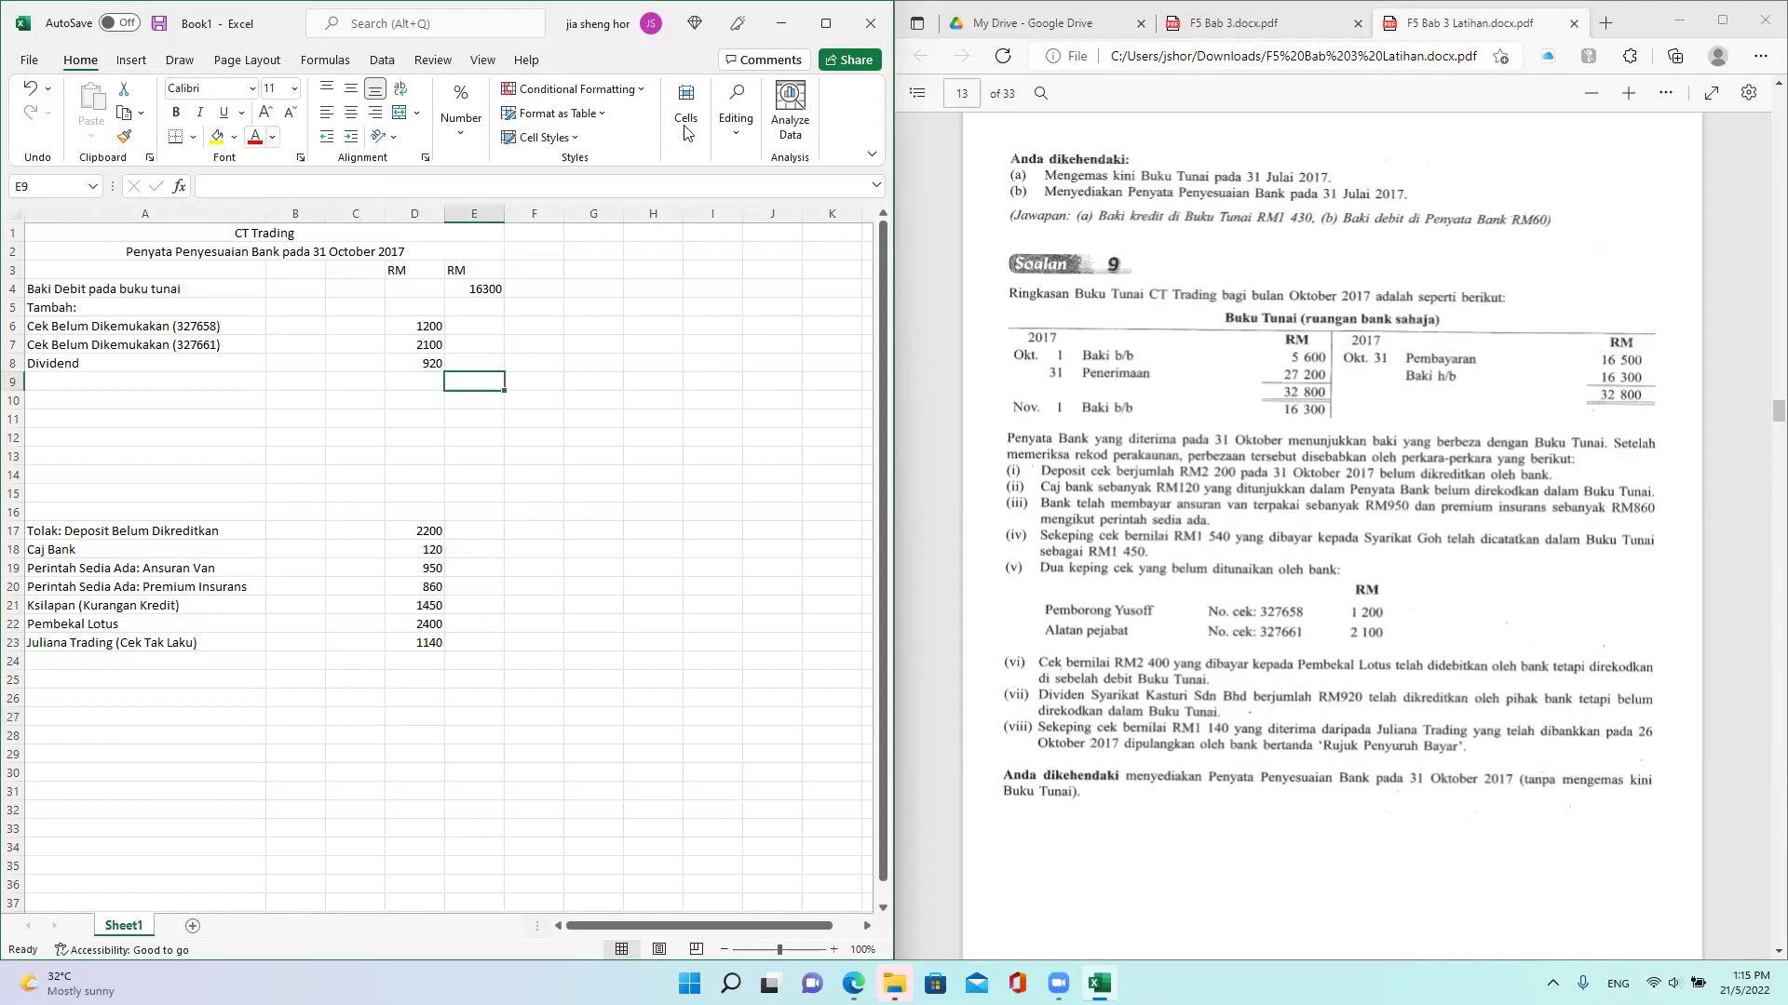
{"action": "type", "text": "=sum"}
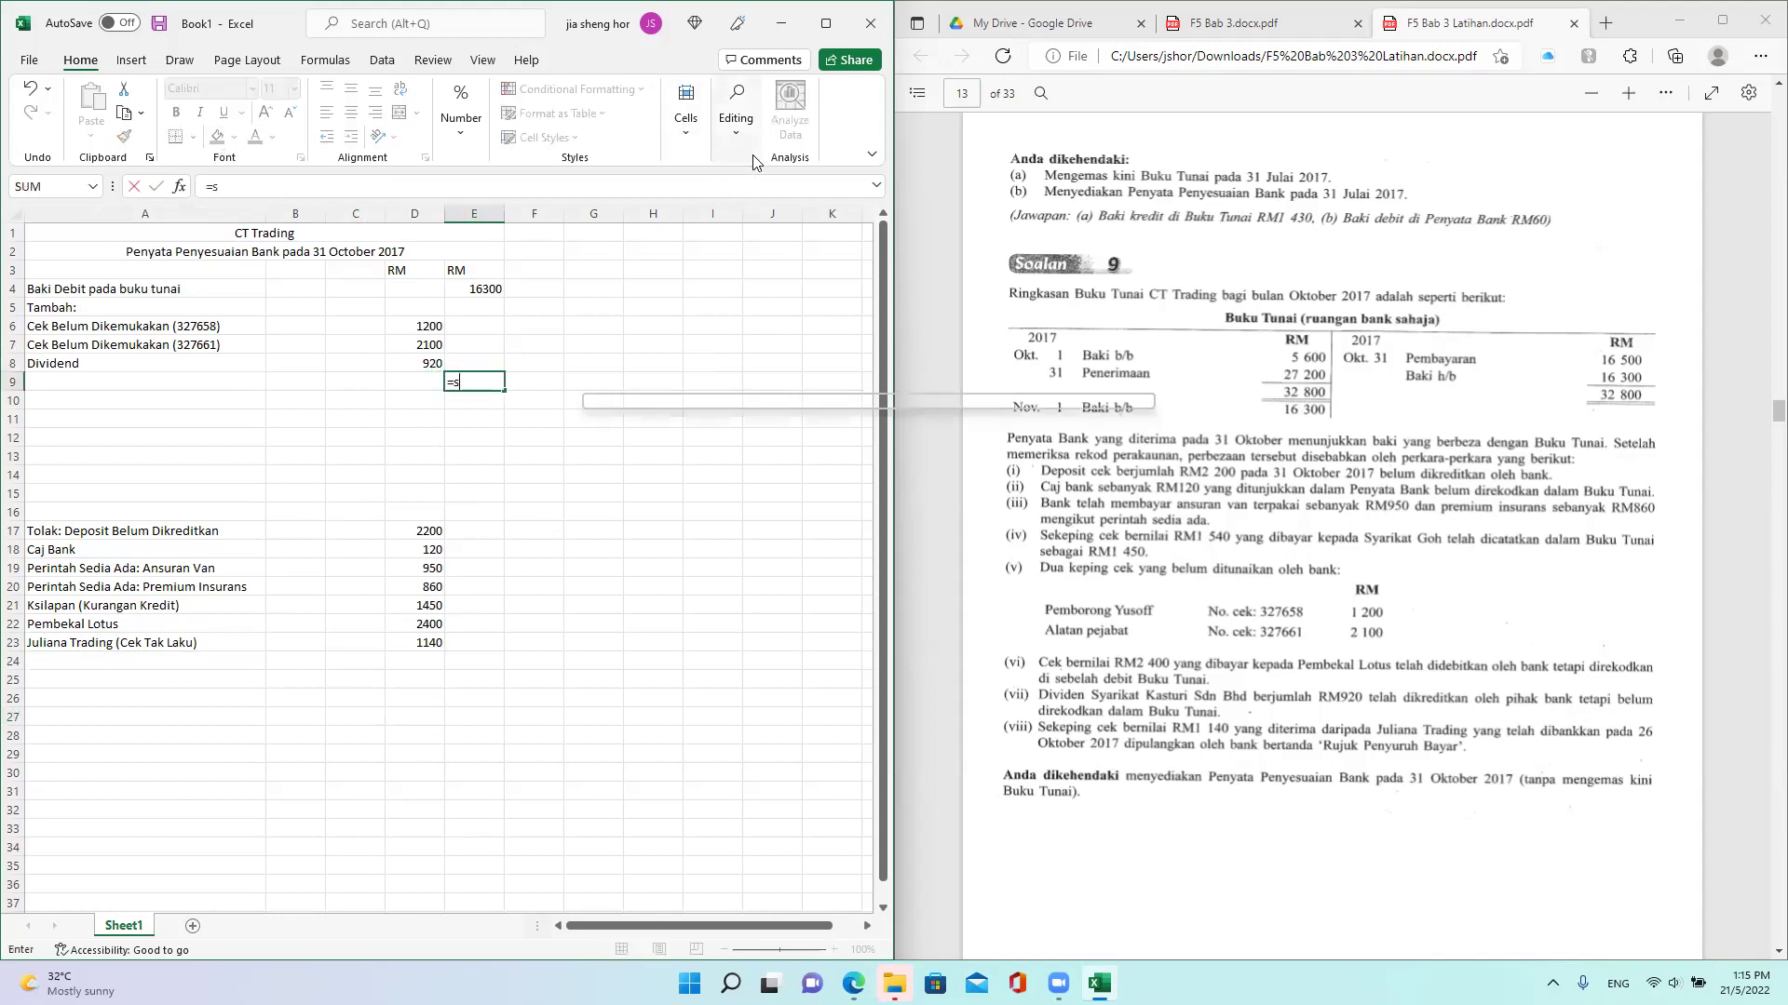
{"action": "left_click_drag", "start_coordinate": [434, 322], "coordinate": [435, 354]}
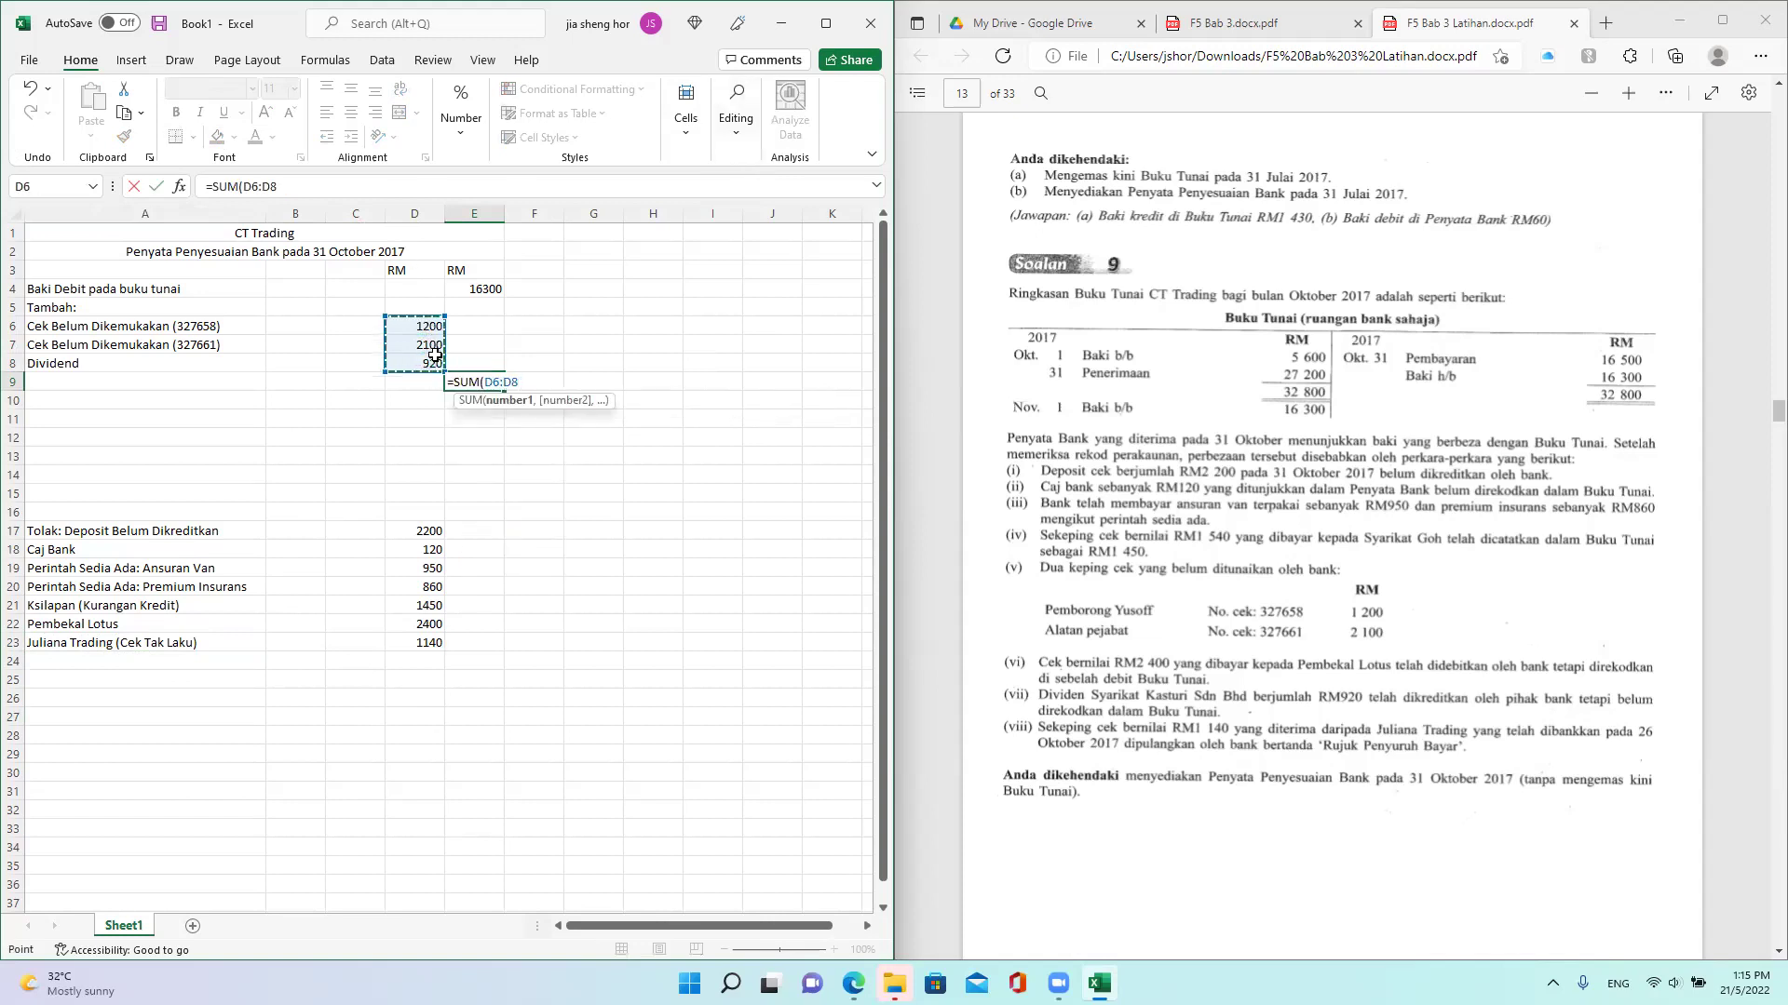
{"action": "key", "text": "Return"}
Step: Total the deductions as a negative amount in cell E24 with =-SUM of D17:D23
{"action": "left_click", "coordinate": [451, 660]}
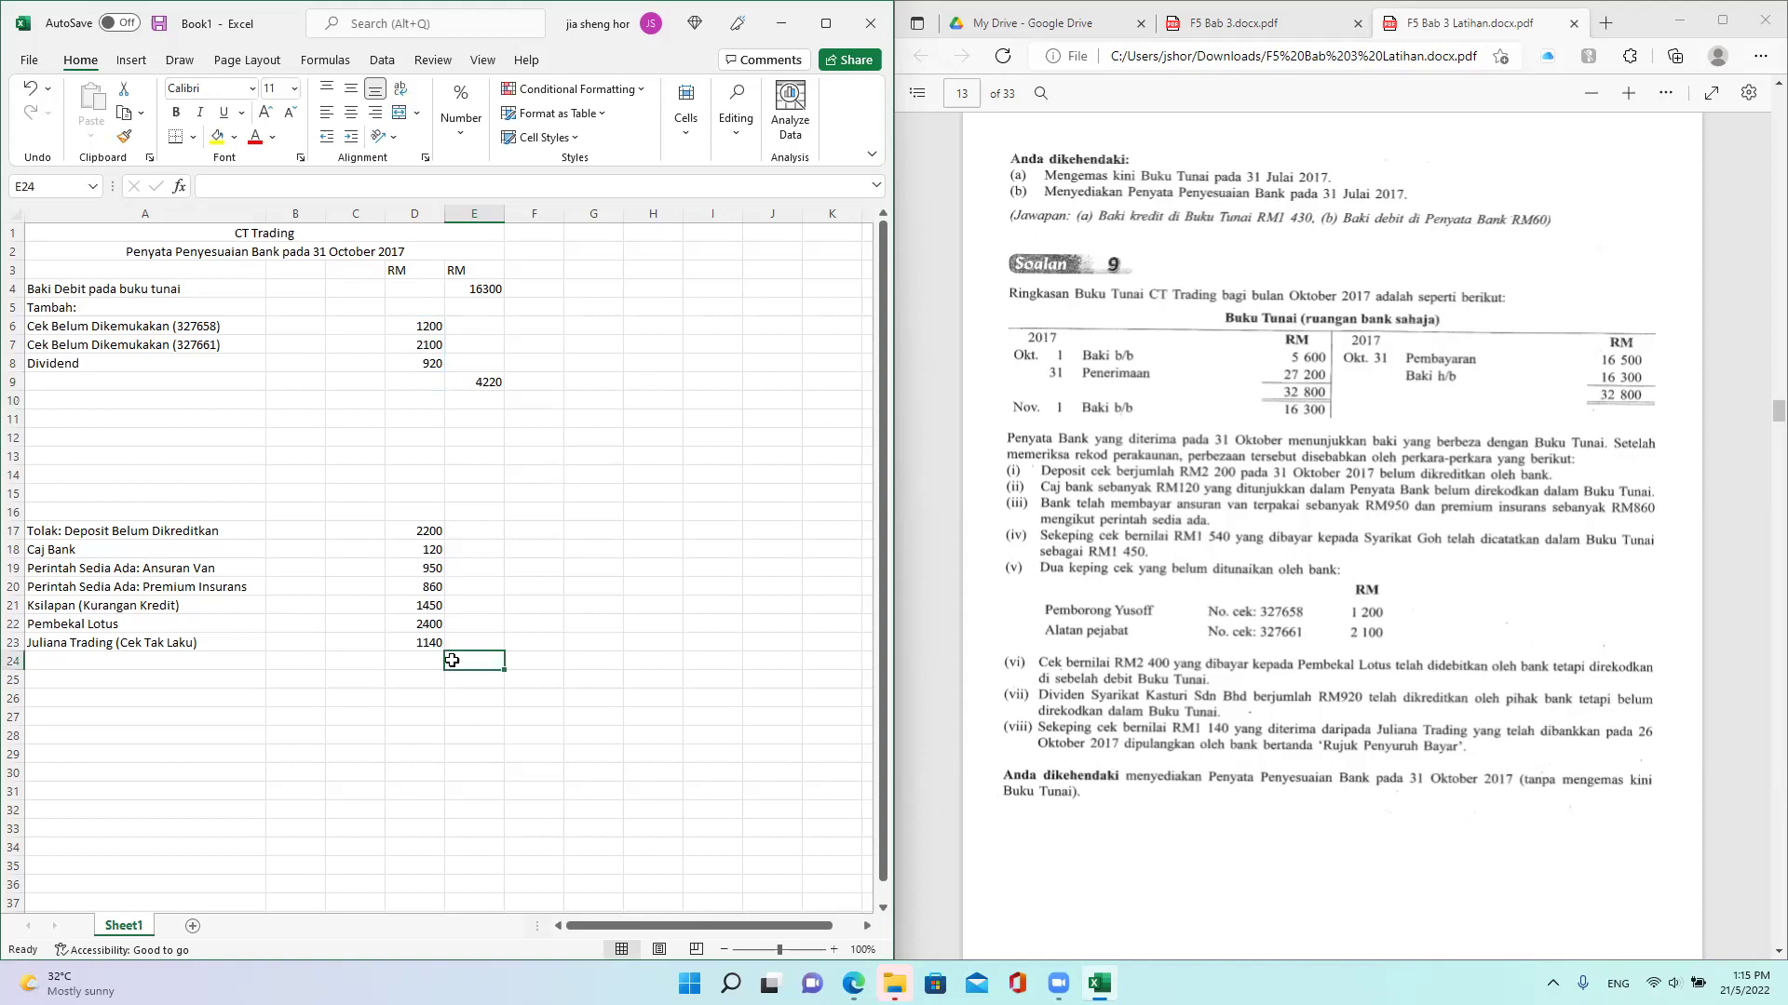
{"action": "type", "text": "=-"}
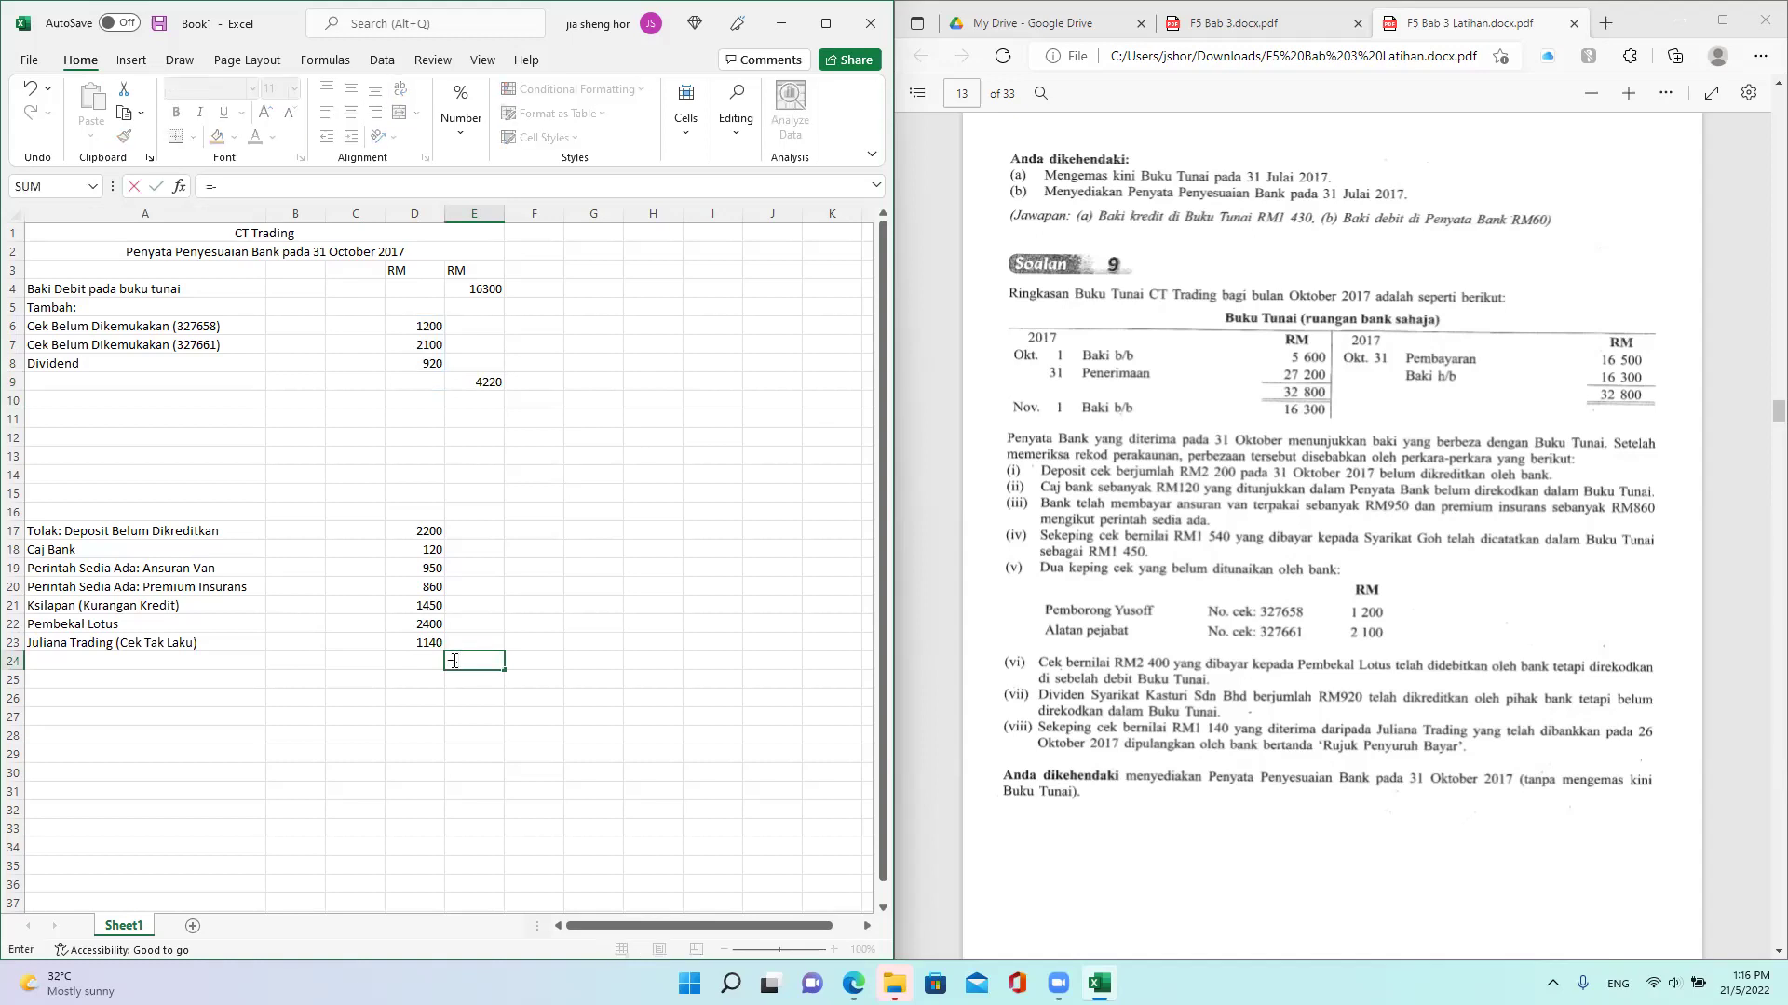
{"action": "type", "text": "SUM("}
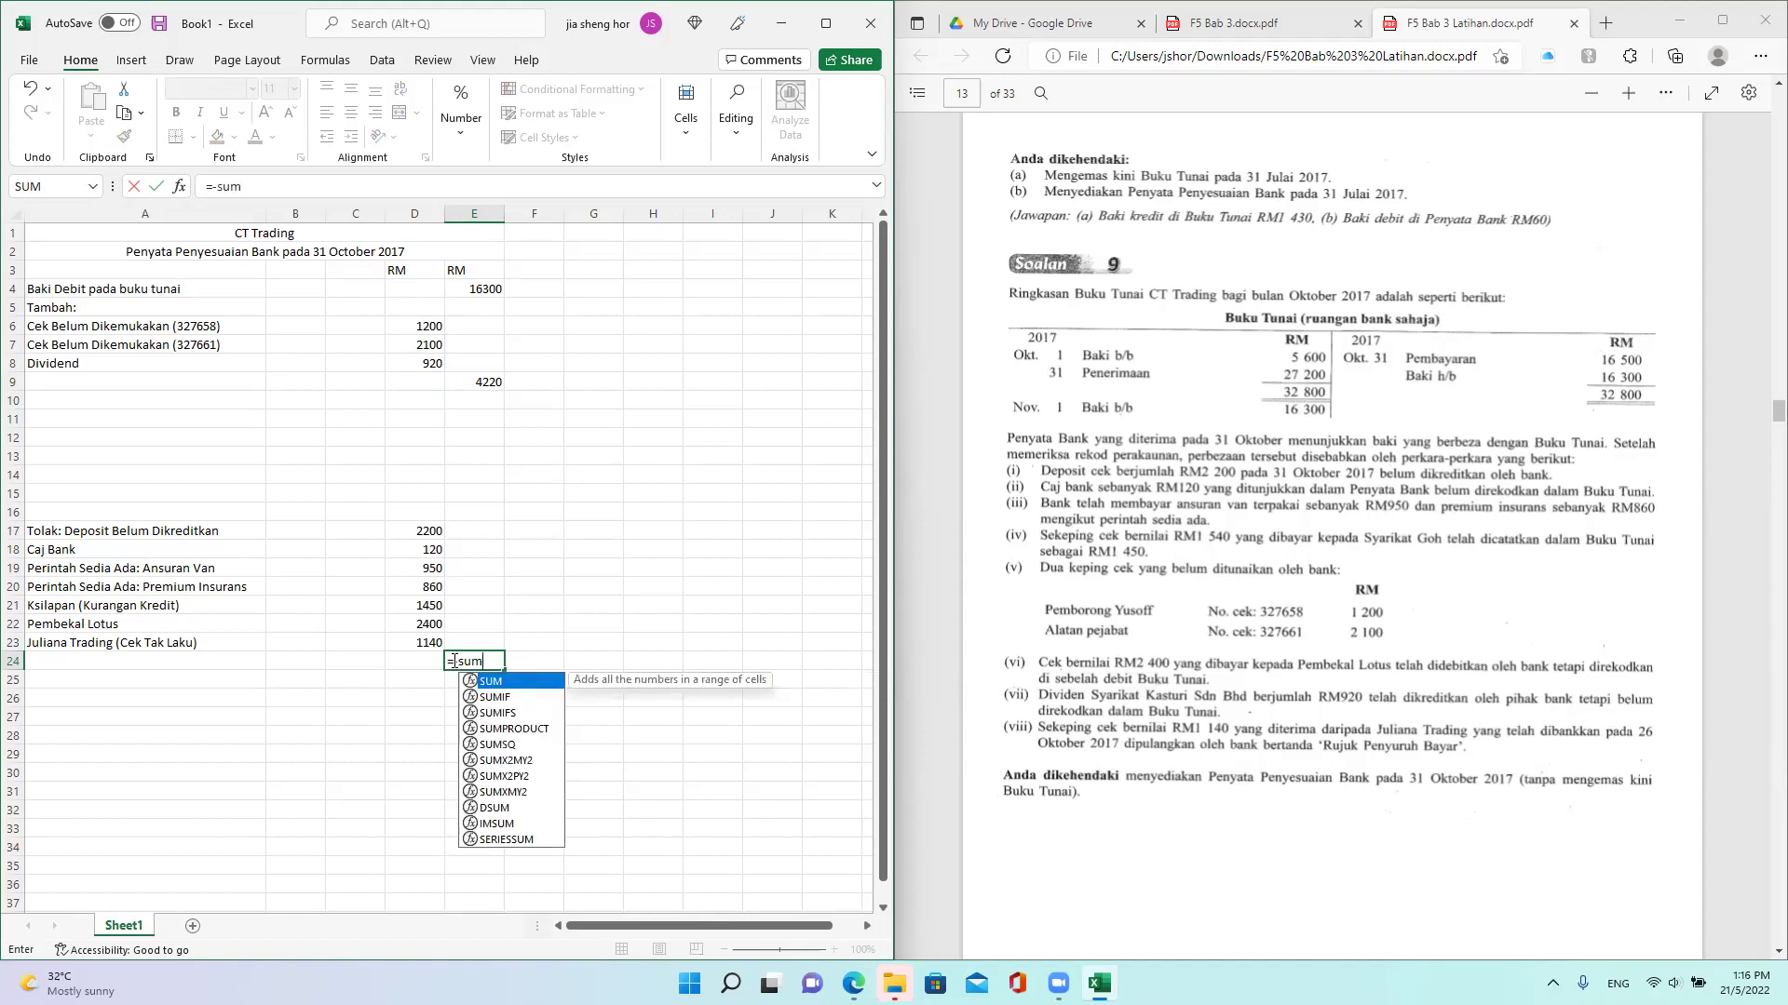
{"action": "left_click_drag", "start_coordinate": [421, 531], "coordinate": [443, 646]}
{"action": "key", "text": "Return"}
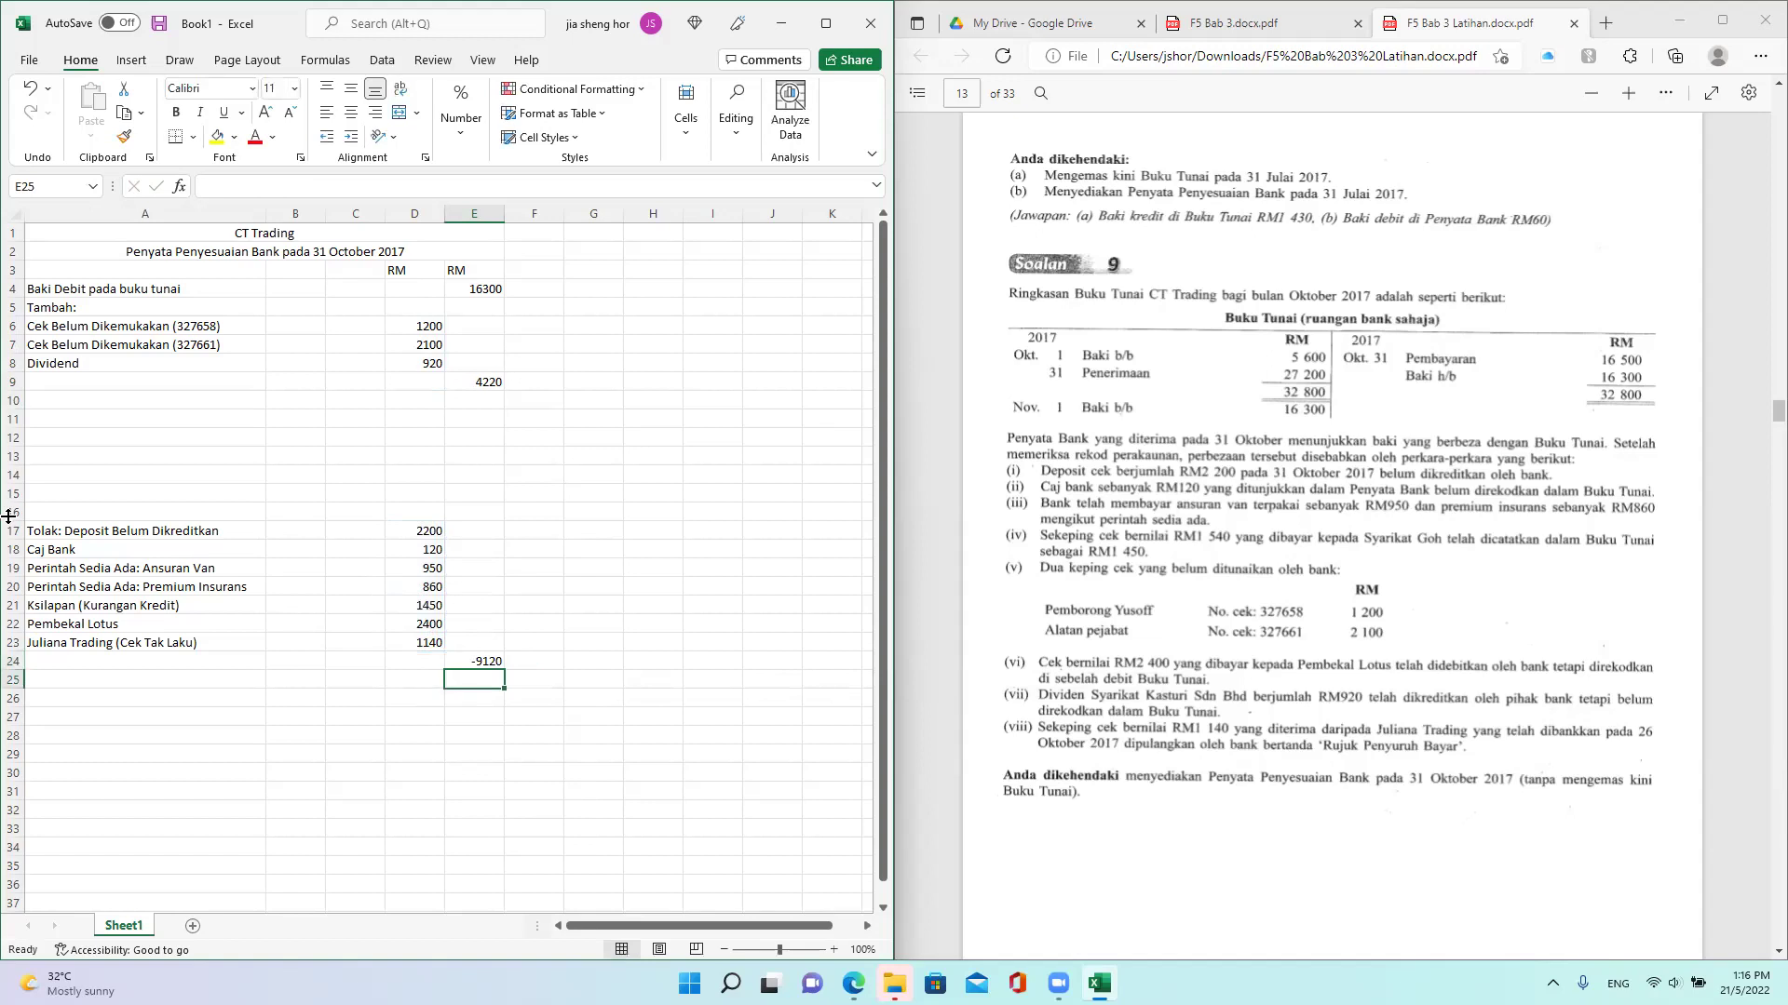
Step: Delete the empty rows 12 to 15 between the additions and the deductions
{"action": "left_click", "coordinate": [14, 435]}
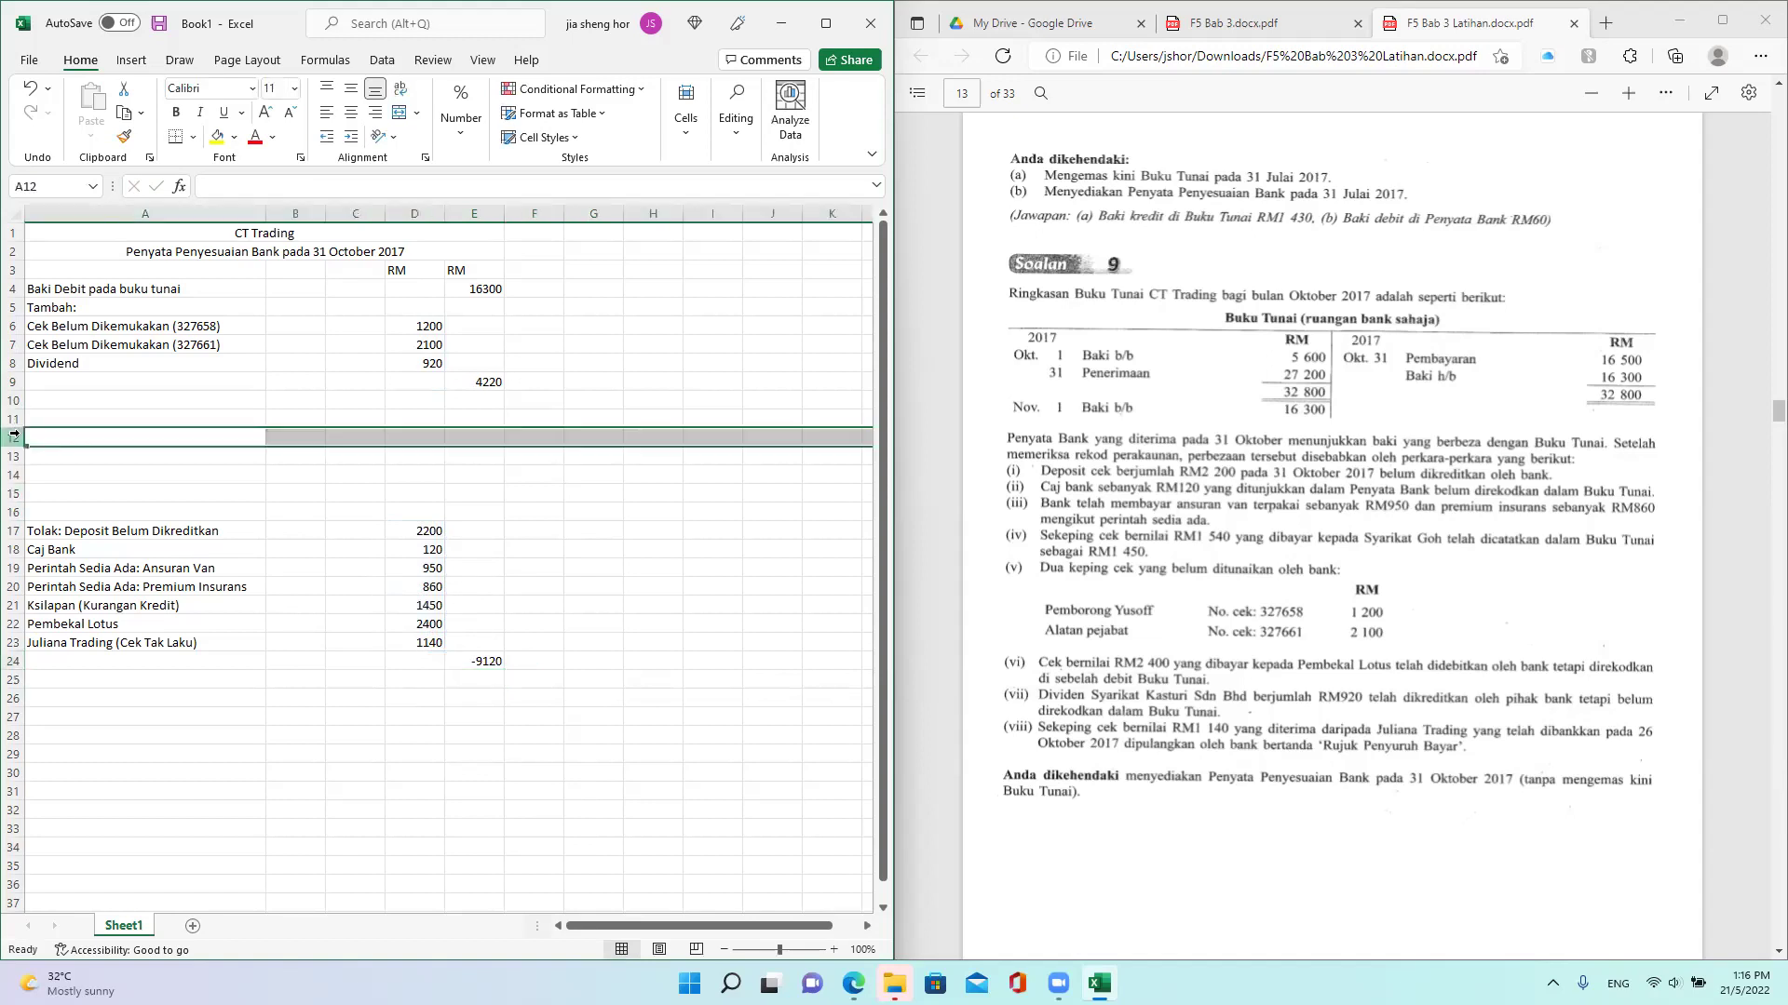
{"action": "left_click_drag", "start_coordinate": [14, 435], "coordinate": [12, 470]}
{"action": "right_click", "coordinate": [12, 470]}
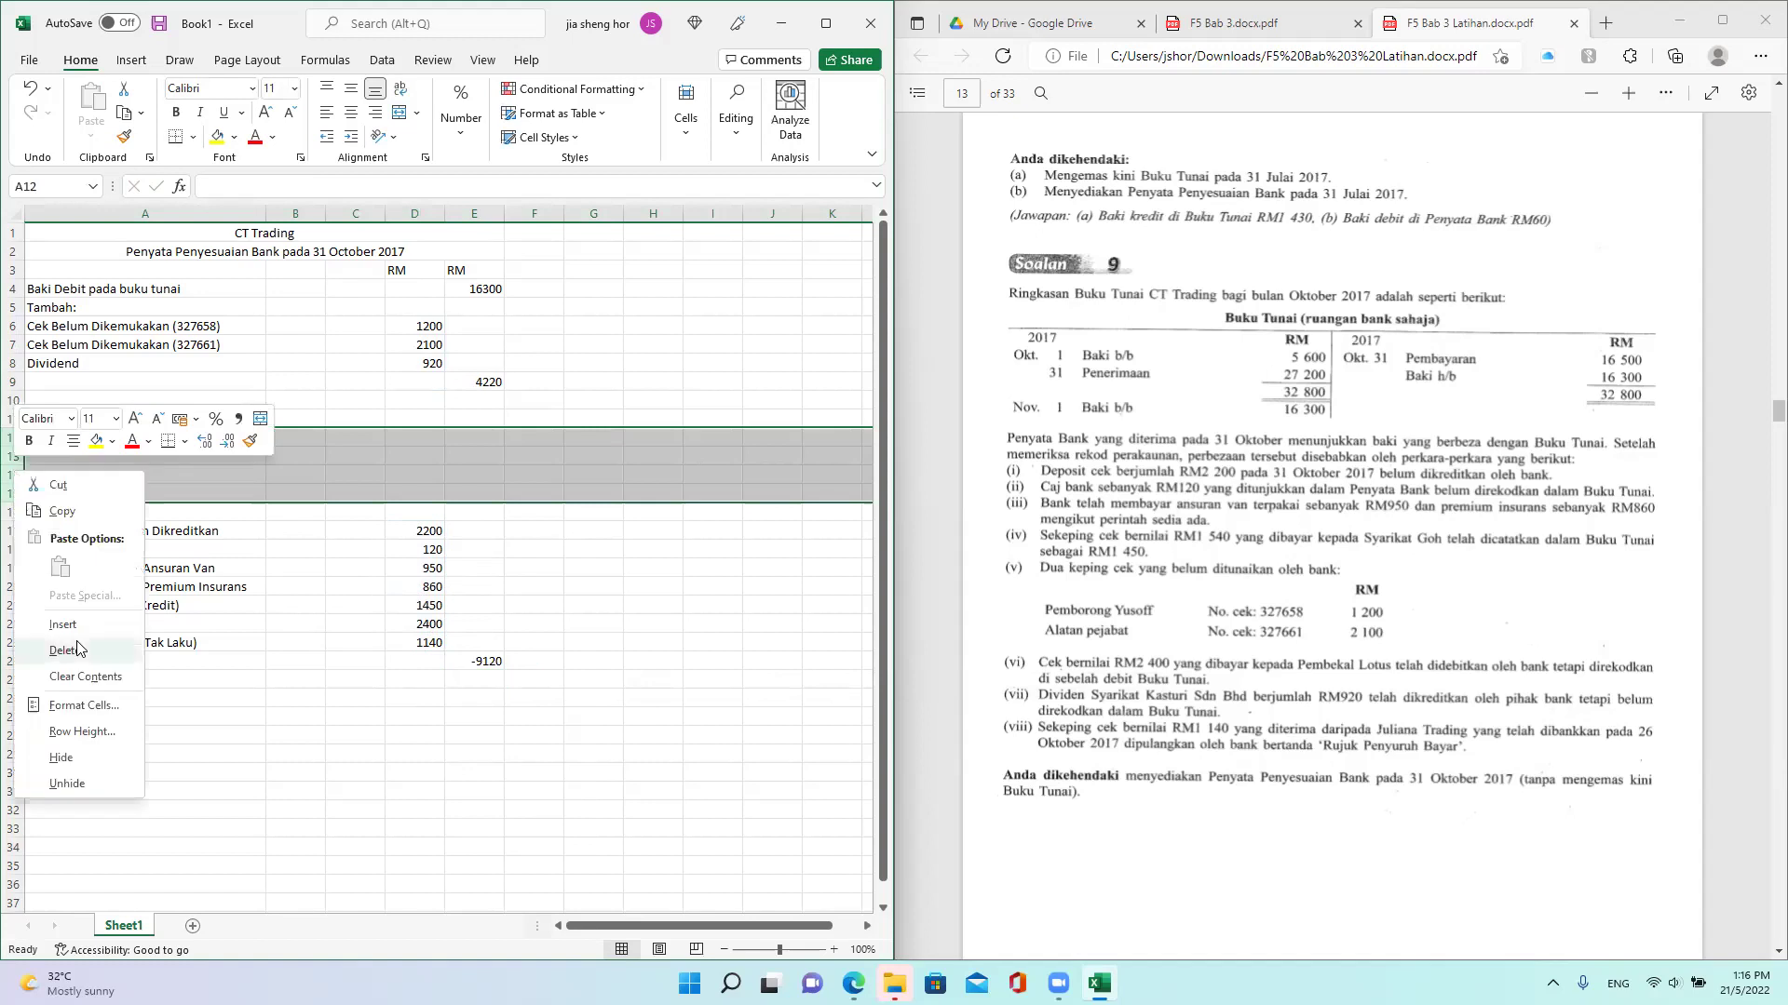
{"action": "left_click", "coordinate": [47, 648]}
Step: Give E9 a bottom border and calculate the subtotal in E10 with the formula =E4+E9
{"action": "left_click", "coordinate": [479, 387]}
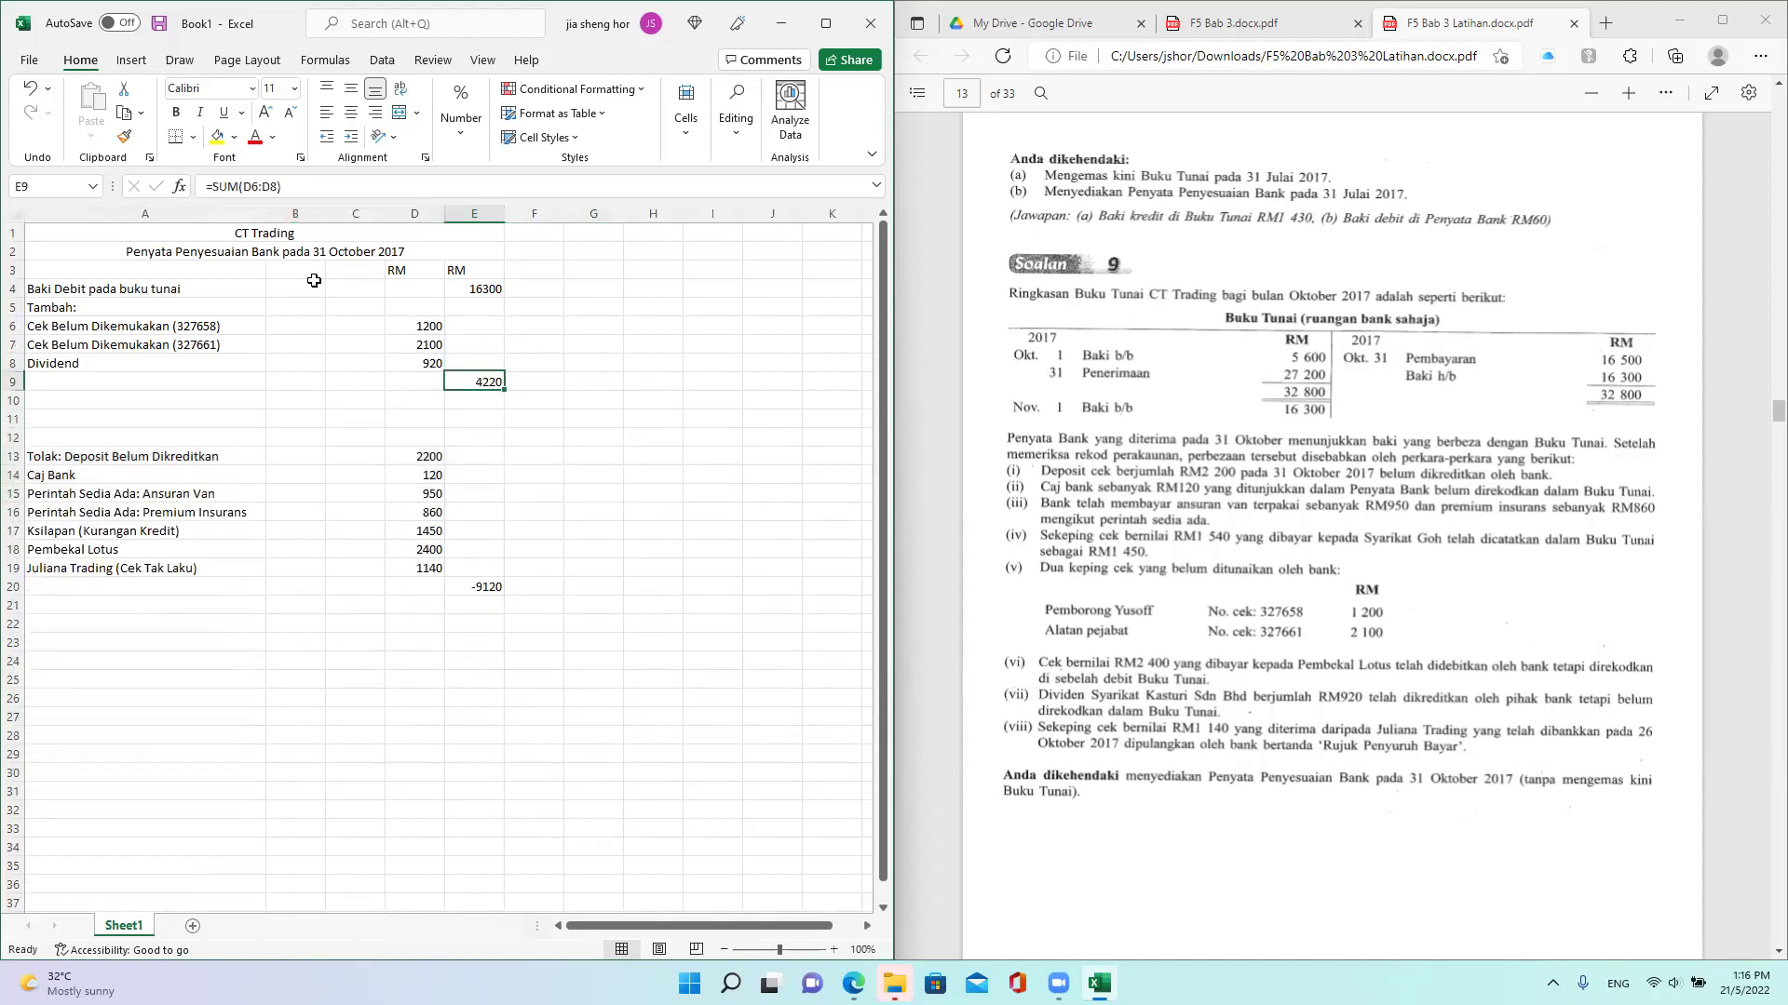
{"action": "left_click", "coordinate": [468, 398]}
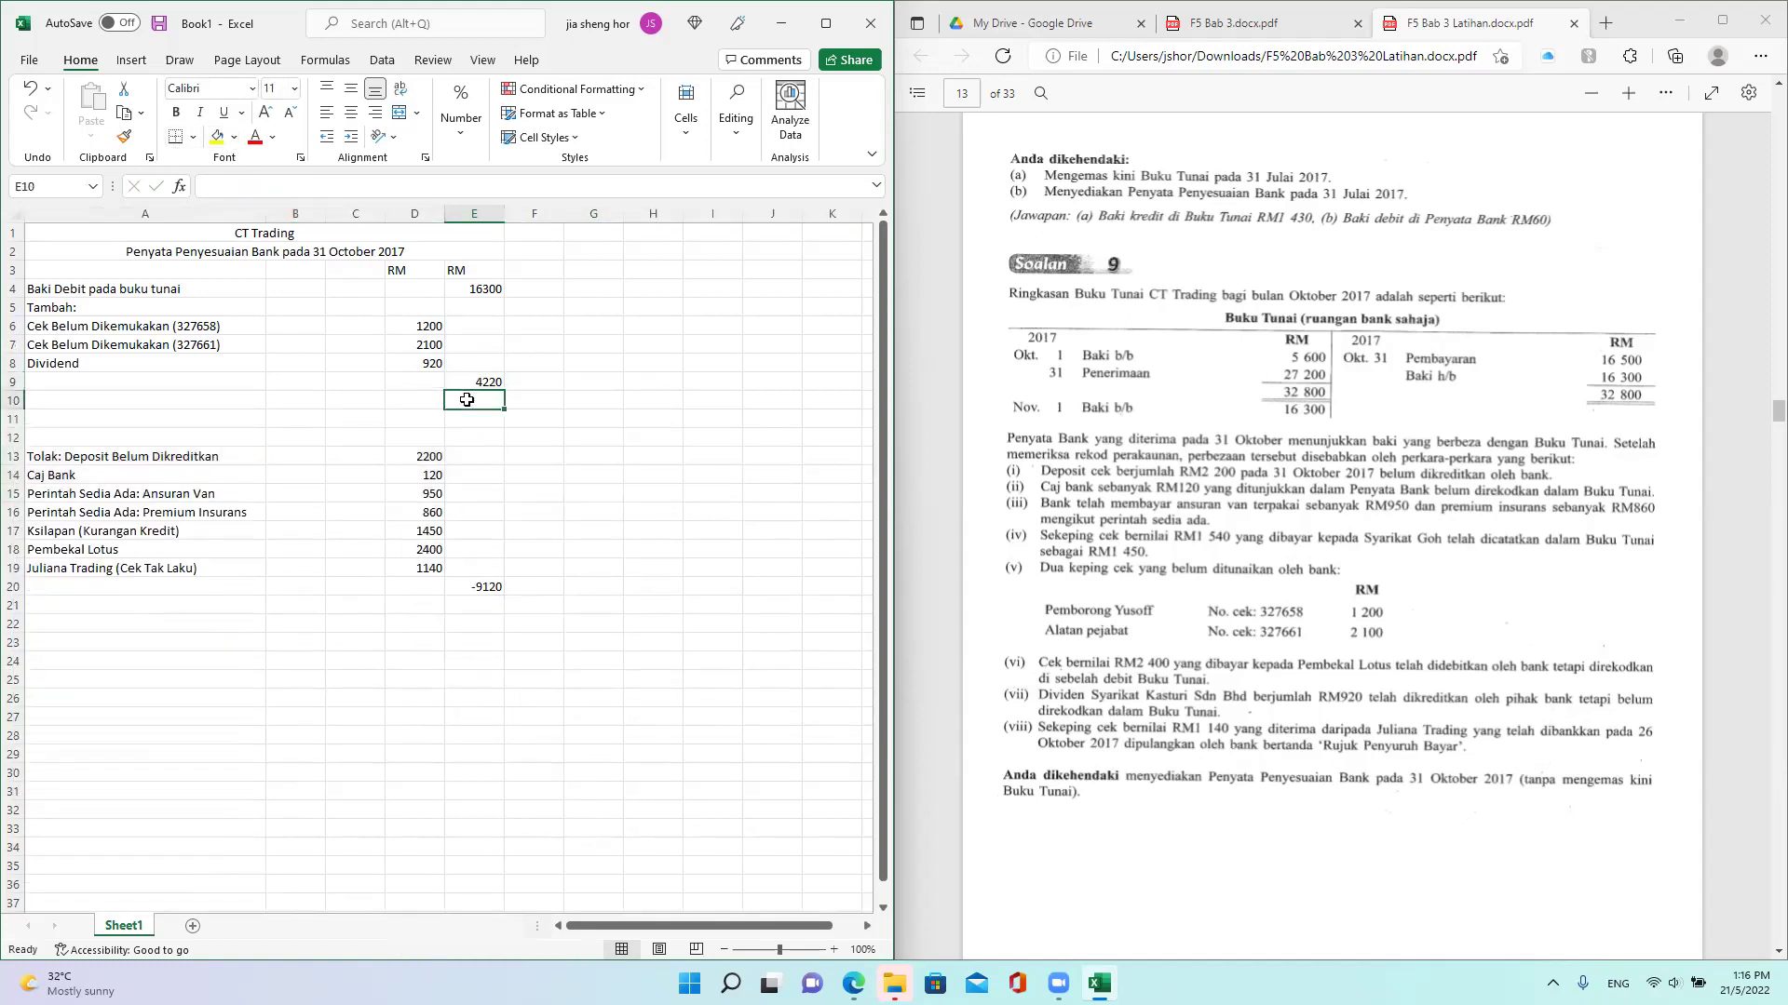
{"action": "type", "text": "="}
{"action": "left_click", "coordinate": [486, 290]}
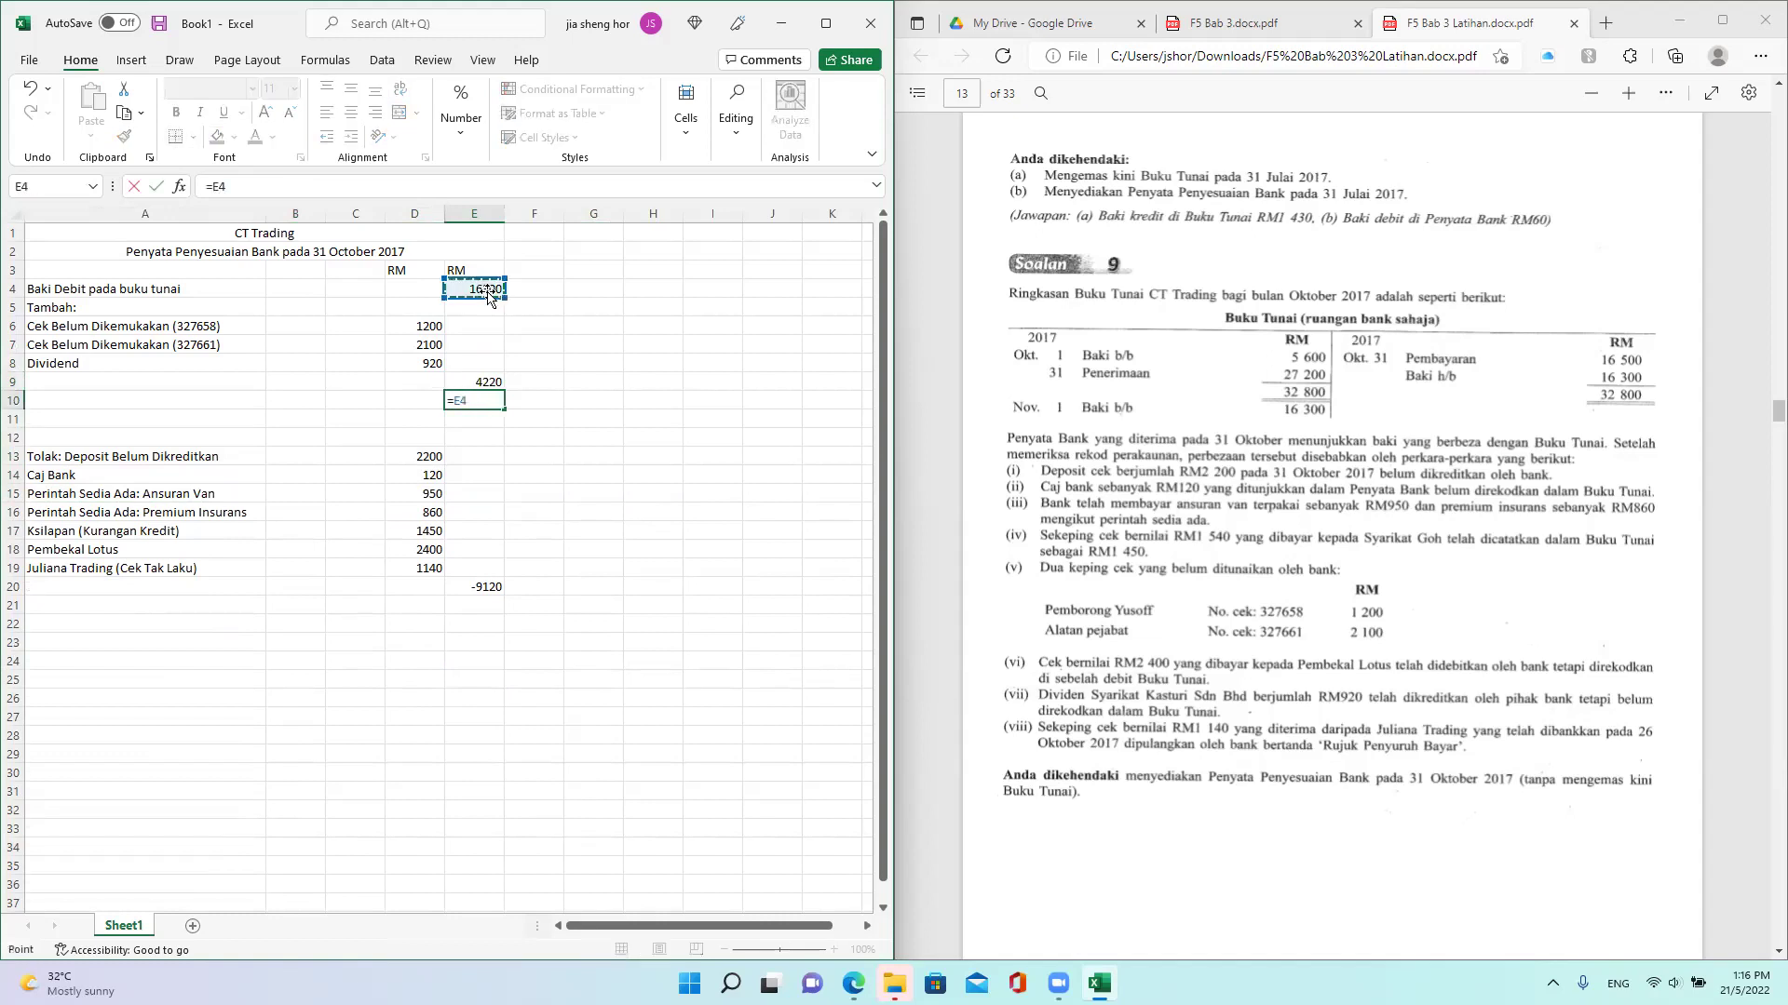
{"action": "type", "text": "+"}
{"action": "left_click", "coordinate": [462, 385]}
{"action": "key", "text": "Return"}
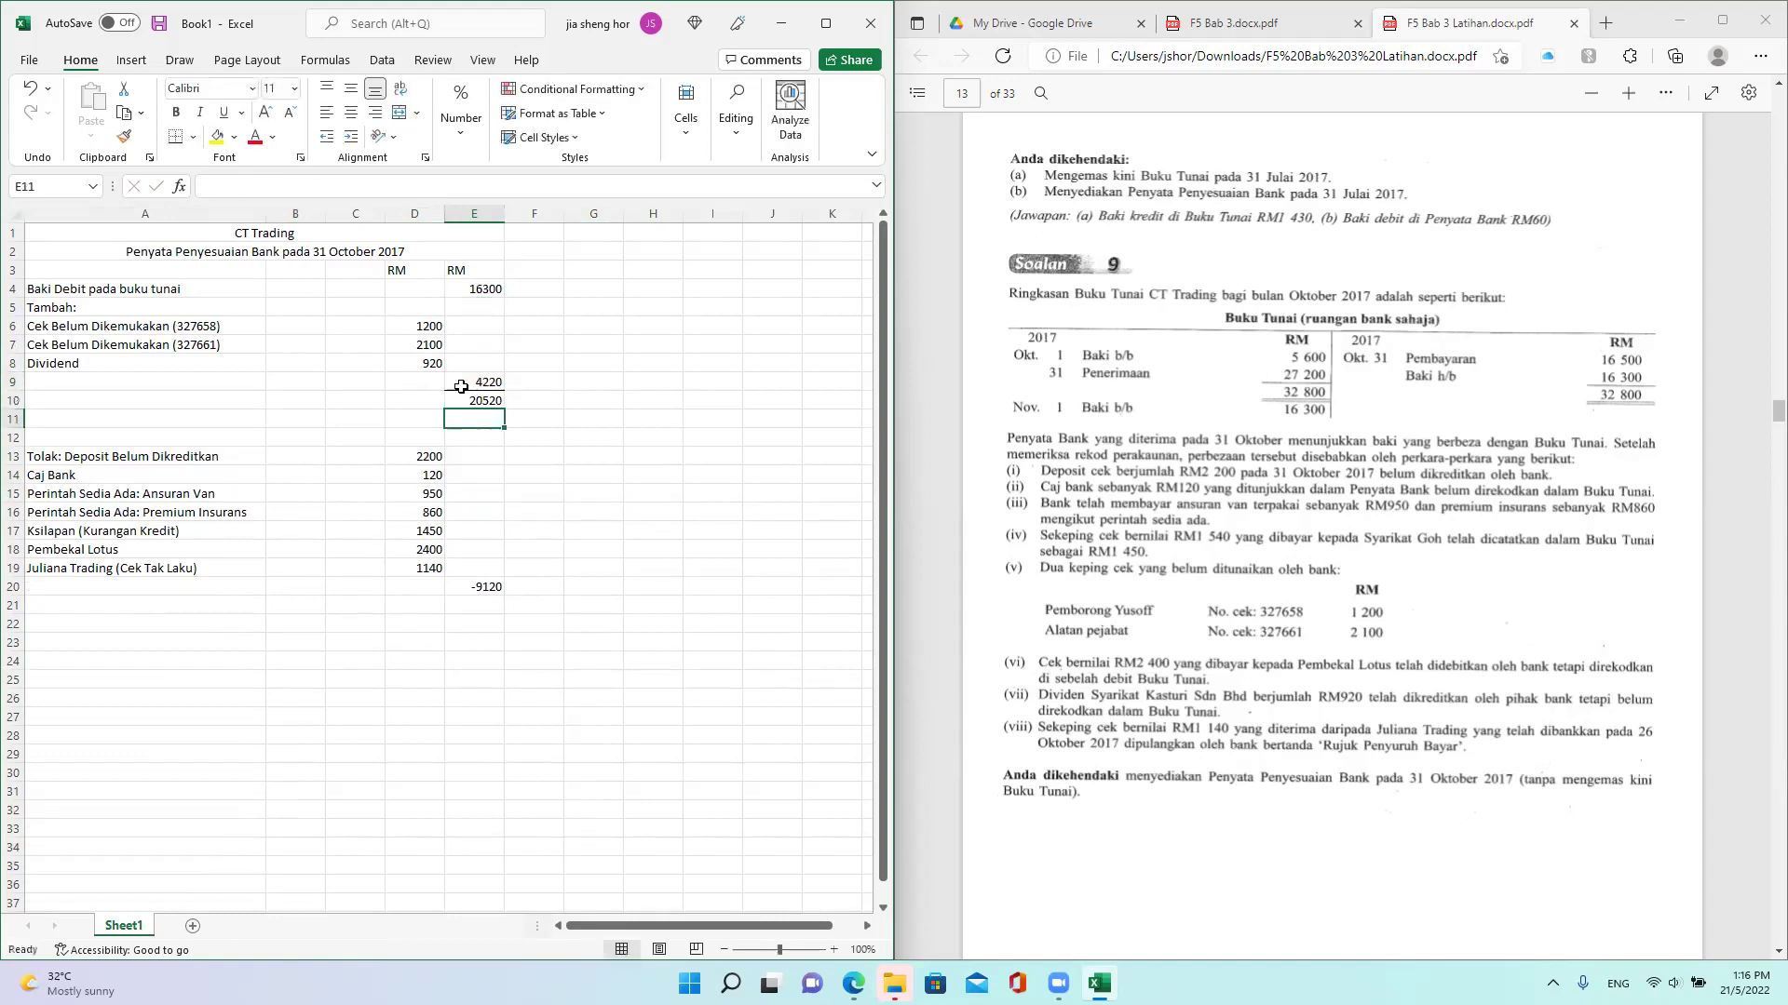
Step: Give E20 a bottom border and calculate the closing balance in E21 with the formula =E10+E20
{"action": "left_click", "coordinate": [484, 588]}
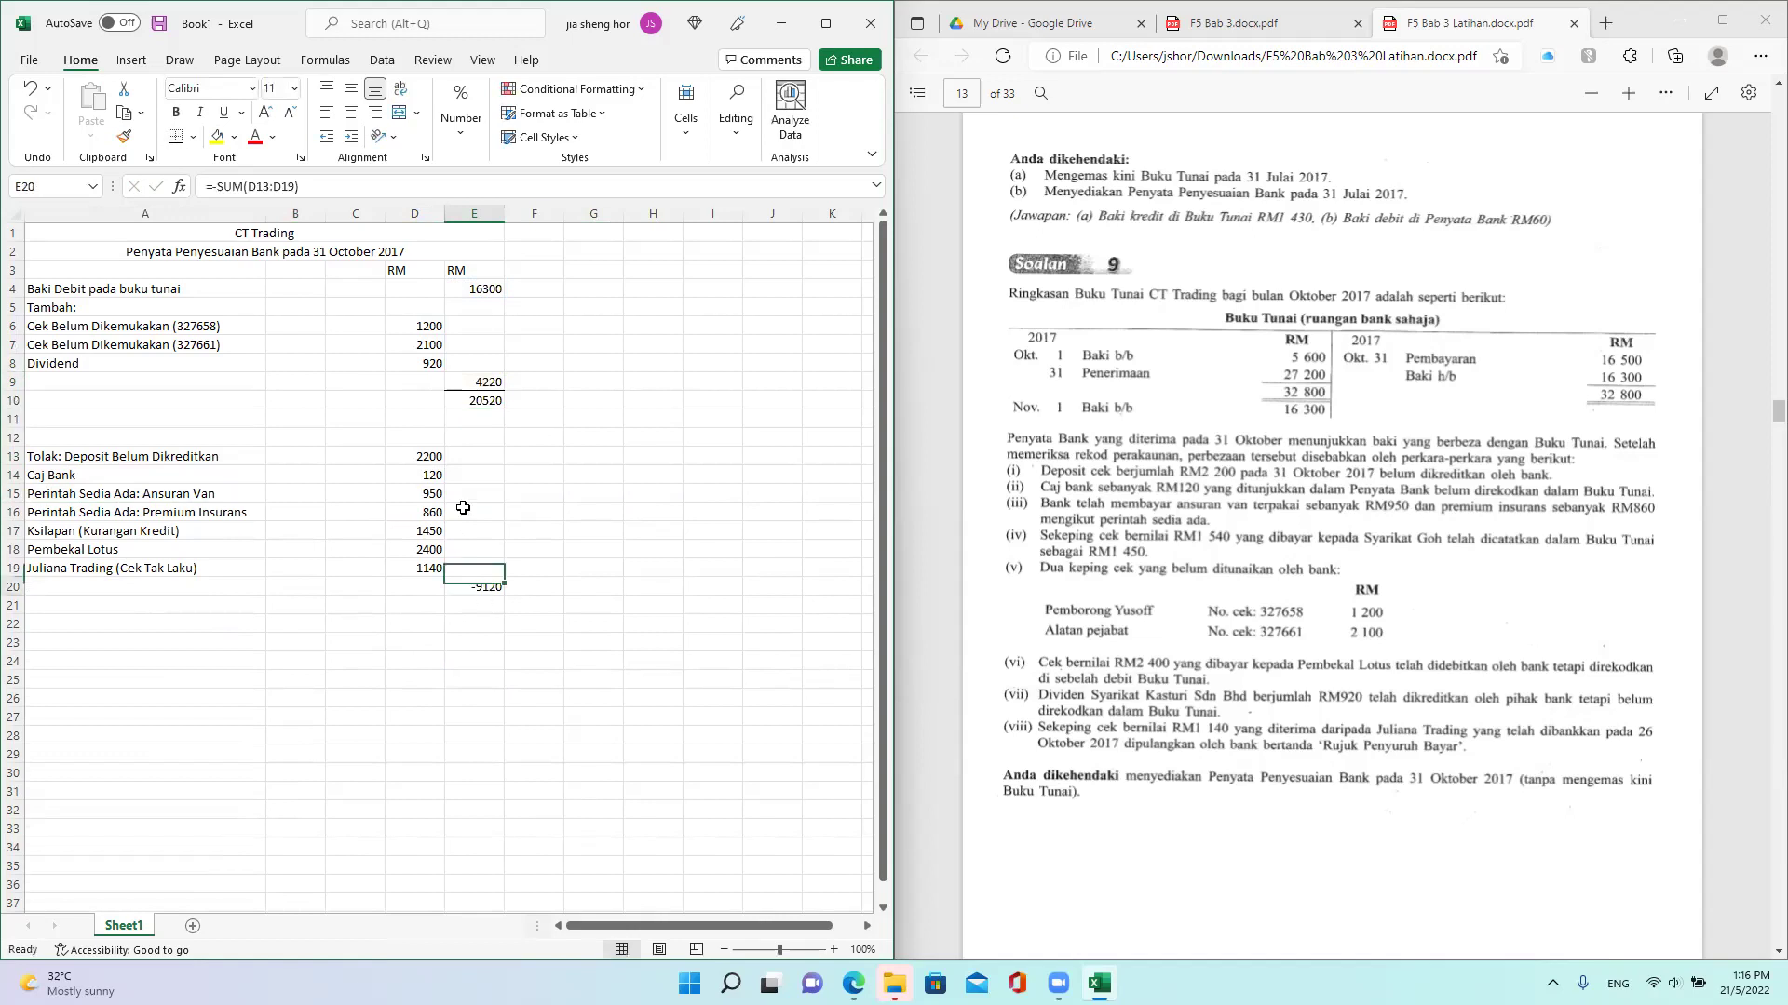
{"action": "left_click", "coordinate": [478, 605]}
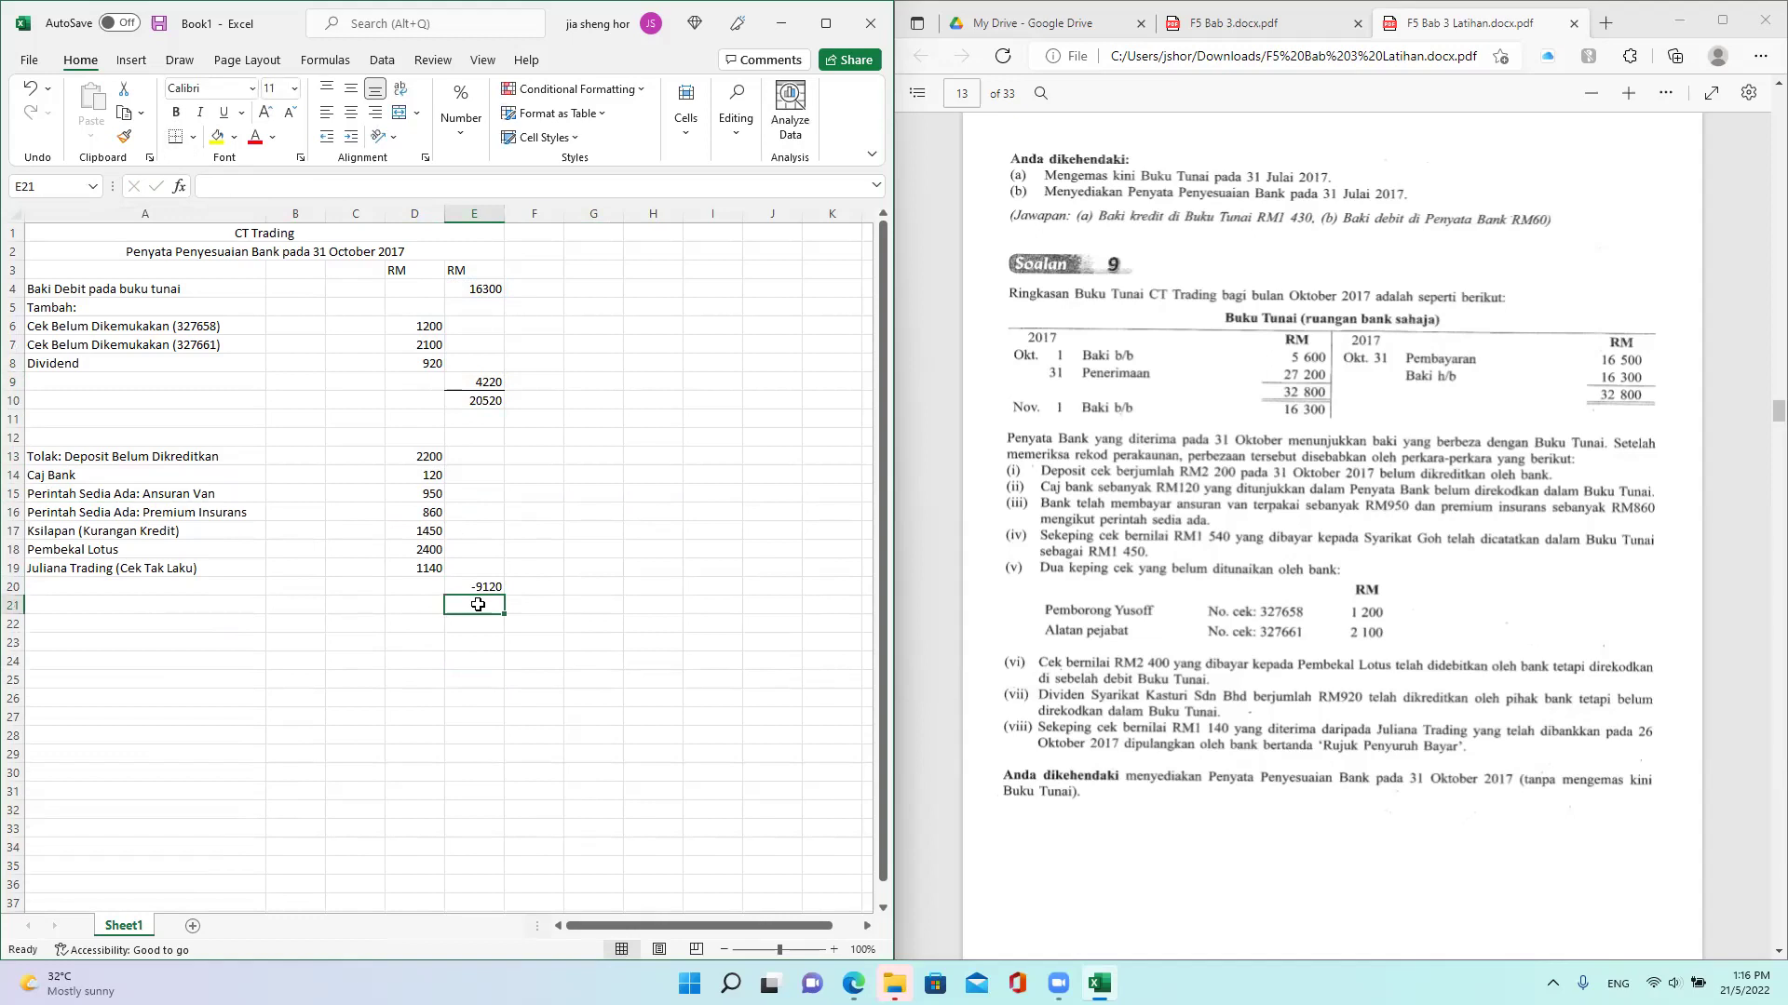
{"action": "type", "text": "="}
{"action": "left_click", "coordinate": [470, 406]}
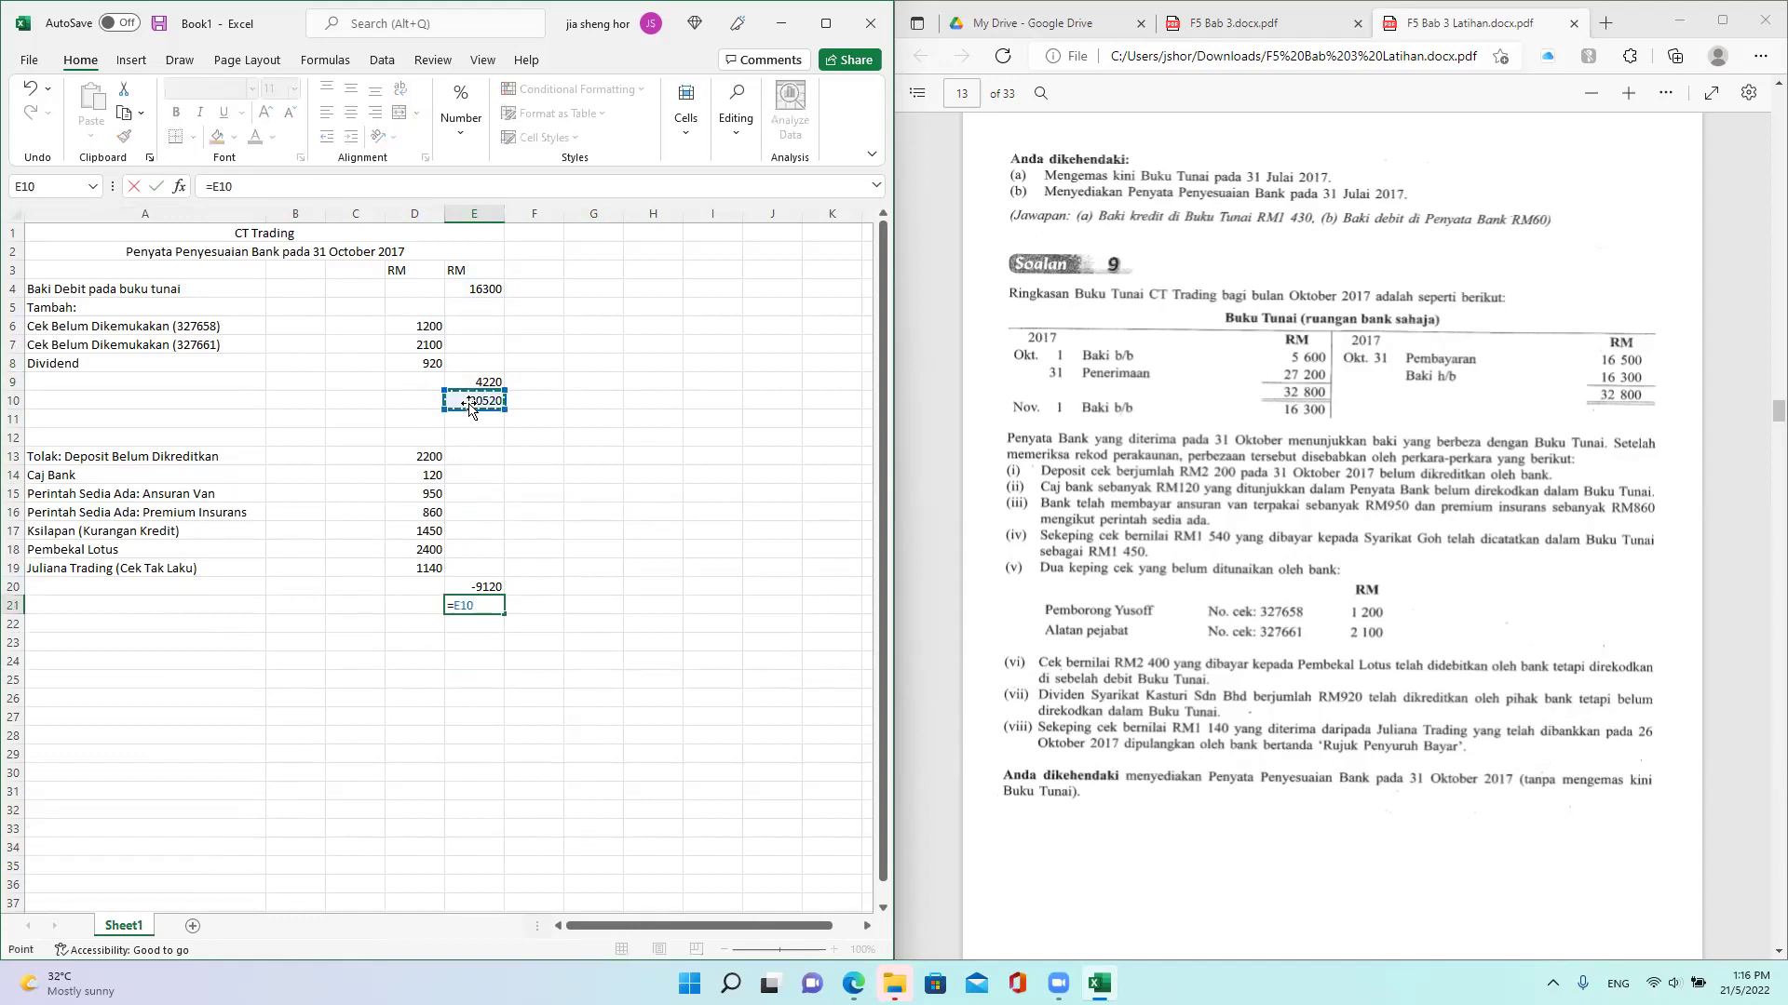
{"action": "type", "text": "+"}
{"action": "left_click", "coordinate": [486, 587]}
{"action": "key", "text": "Return"}
Step: Enter the closing balance label "Baki Kredit Pada Penyata Bank" in cell A21
{"action": "left_click", "coordinate": [125, 610]}
{"action": "type", "text": "Baki Kredi"}
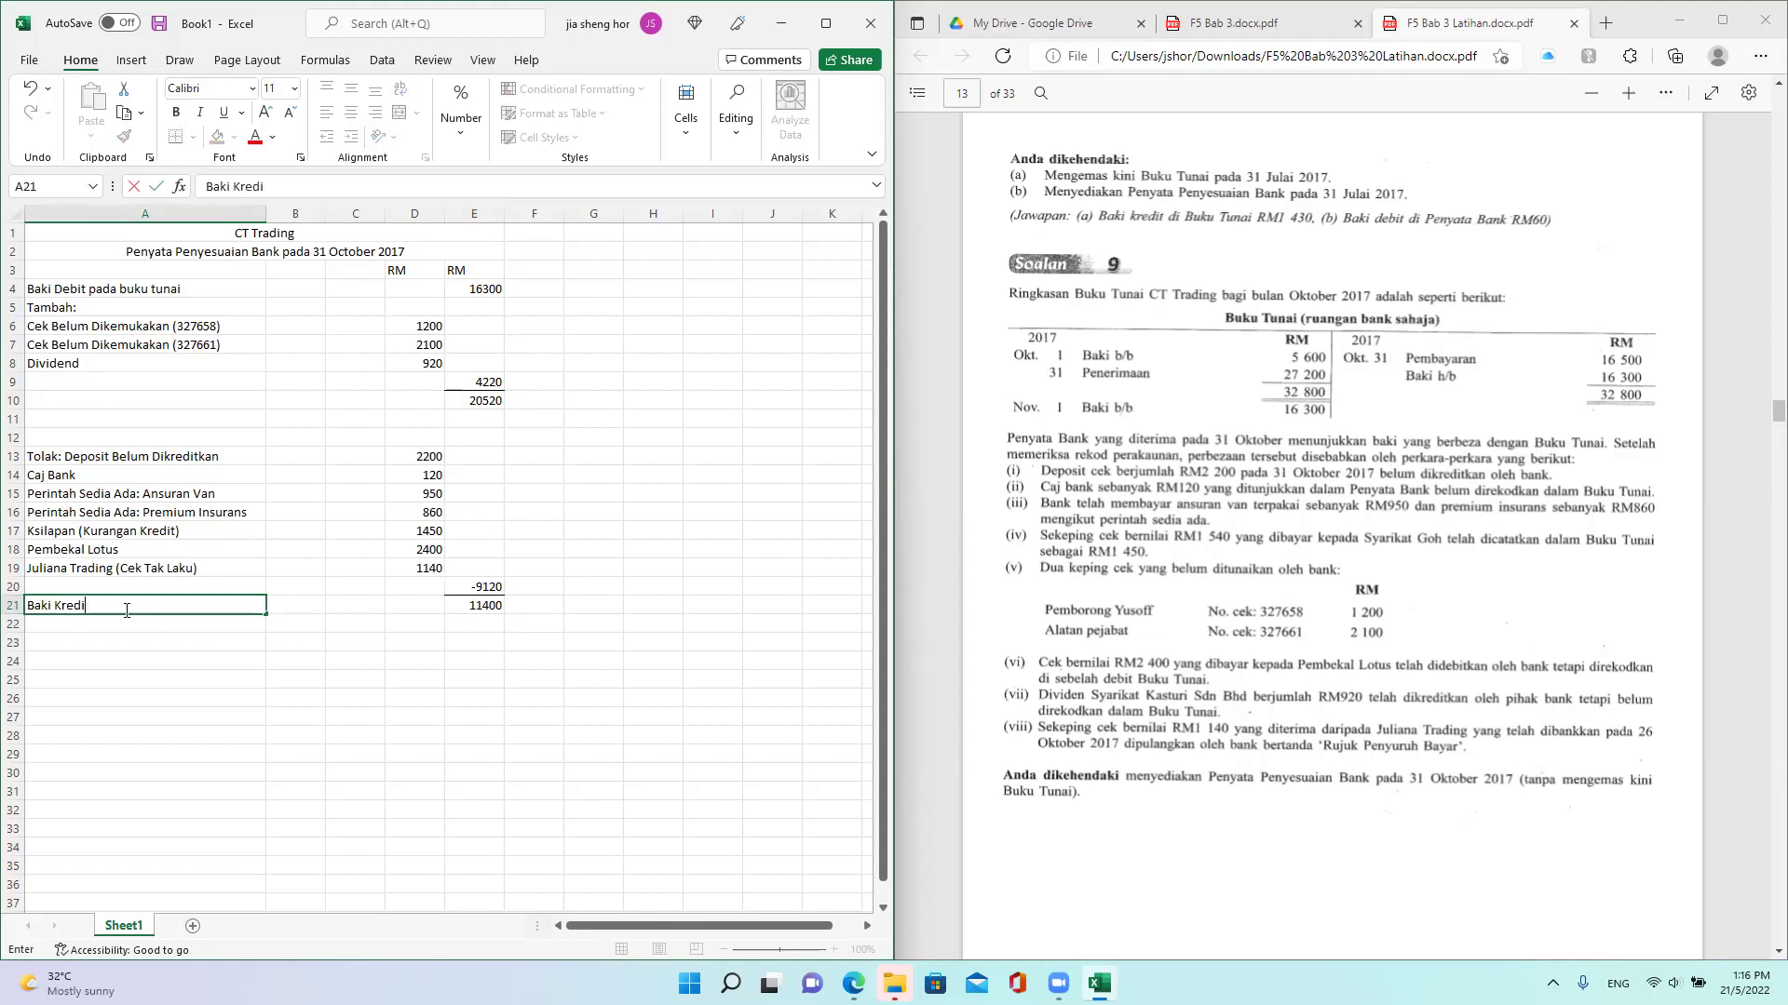
{"action": "type", "text": "t Pada Penyata Bank"}
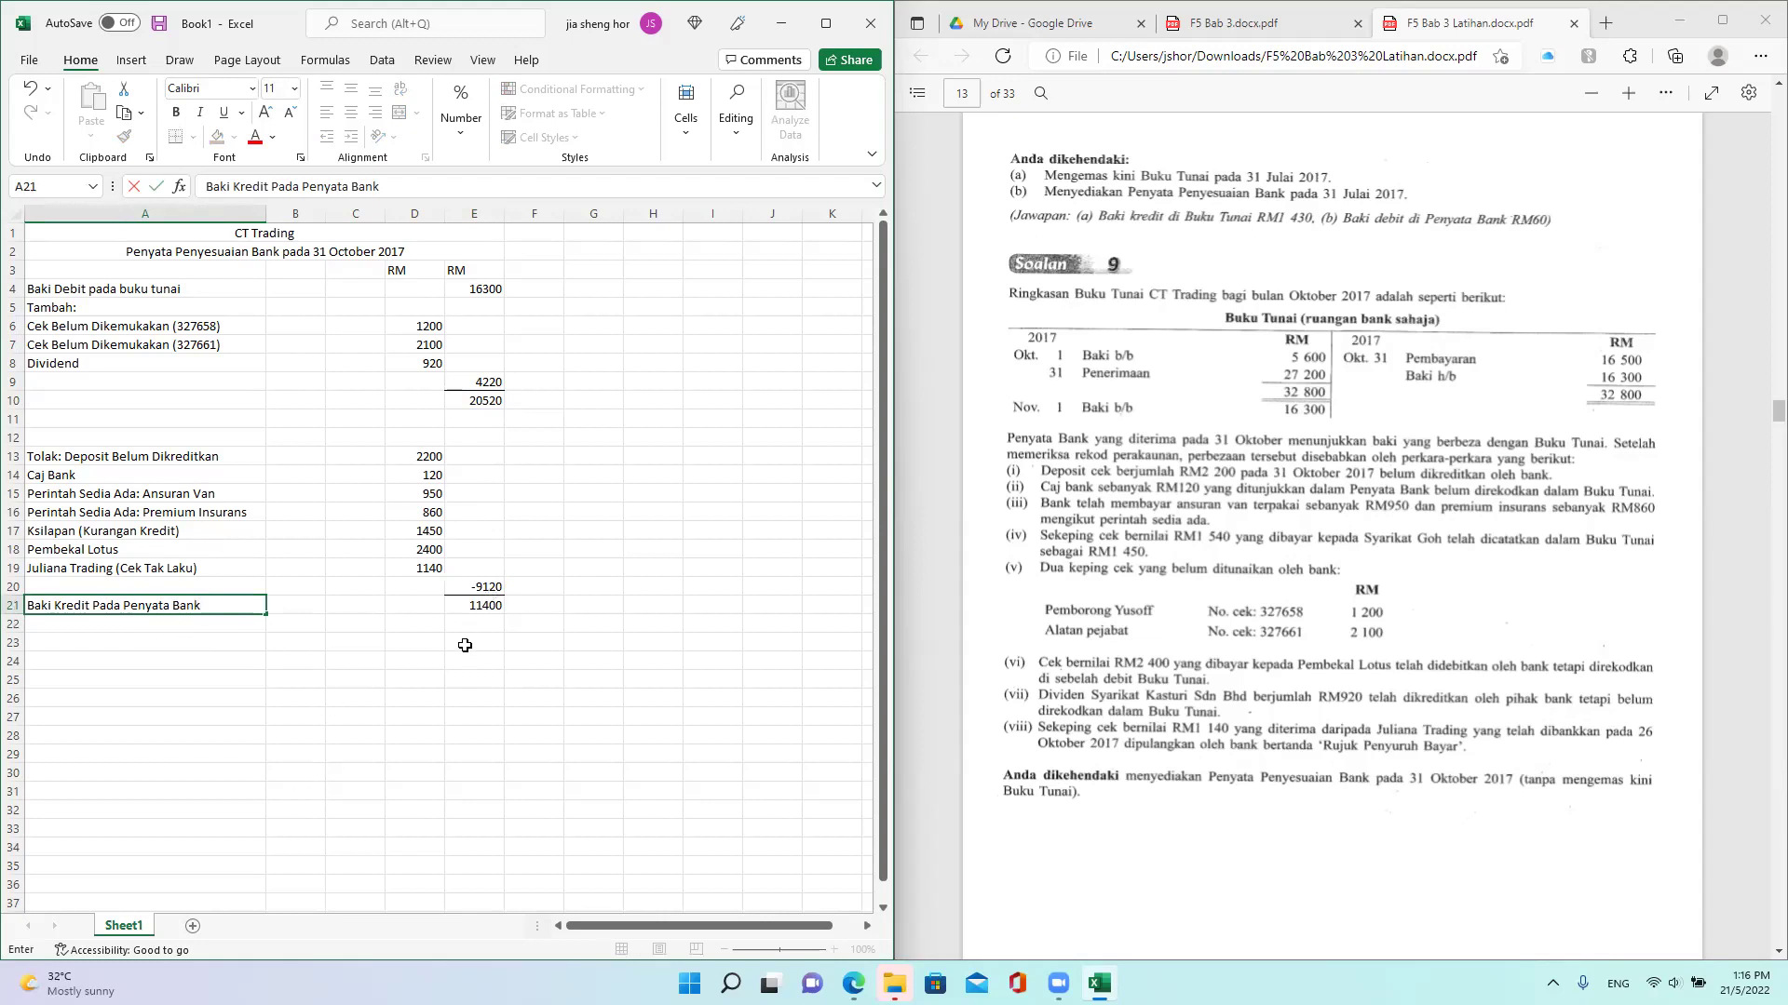
Step: Replace "Pada" with "di" in the A21 label so it reads "Baki Kredit di Penyata Bank"
{"action": "left_click", "coordinate": [307, 186]}
{"action": "key", "text": "BackSpace"}
{"action": "key", "text": "BackSpace"}
{"action": "key", "text": "BackSpace"}
{"action": "key", "text": "BackSpace"}
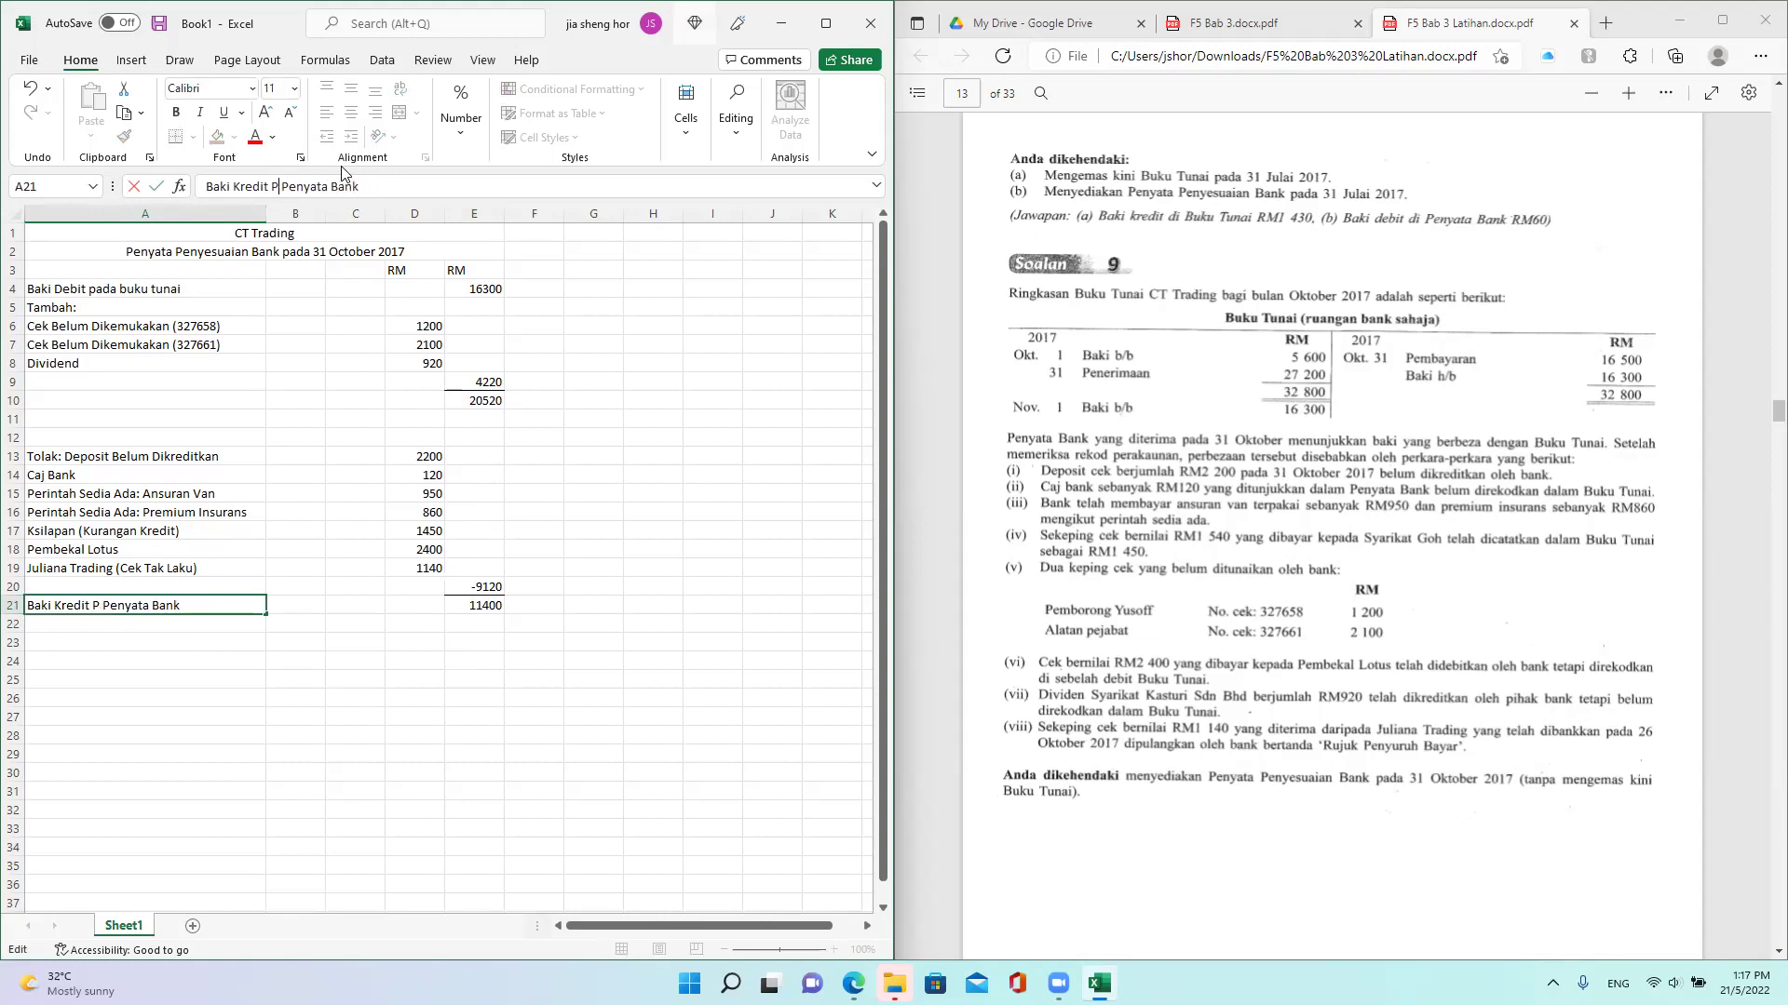
{"action": "type", "text": "di"}
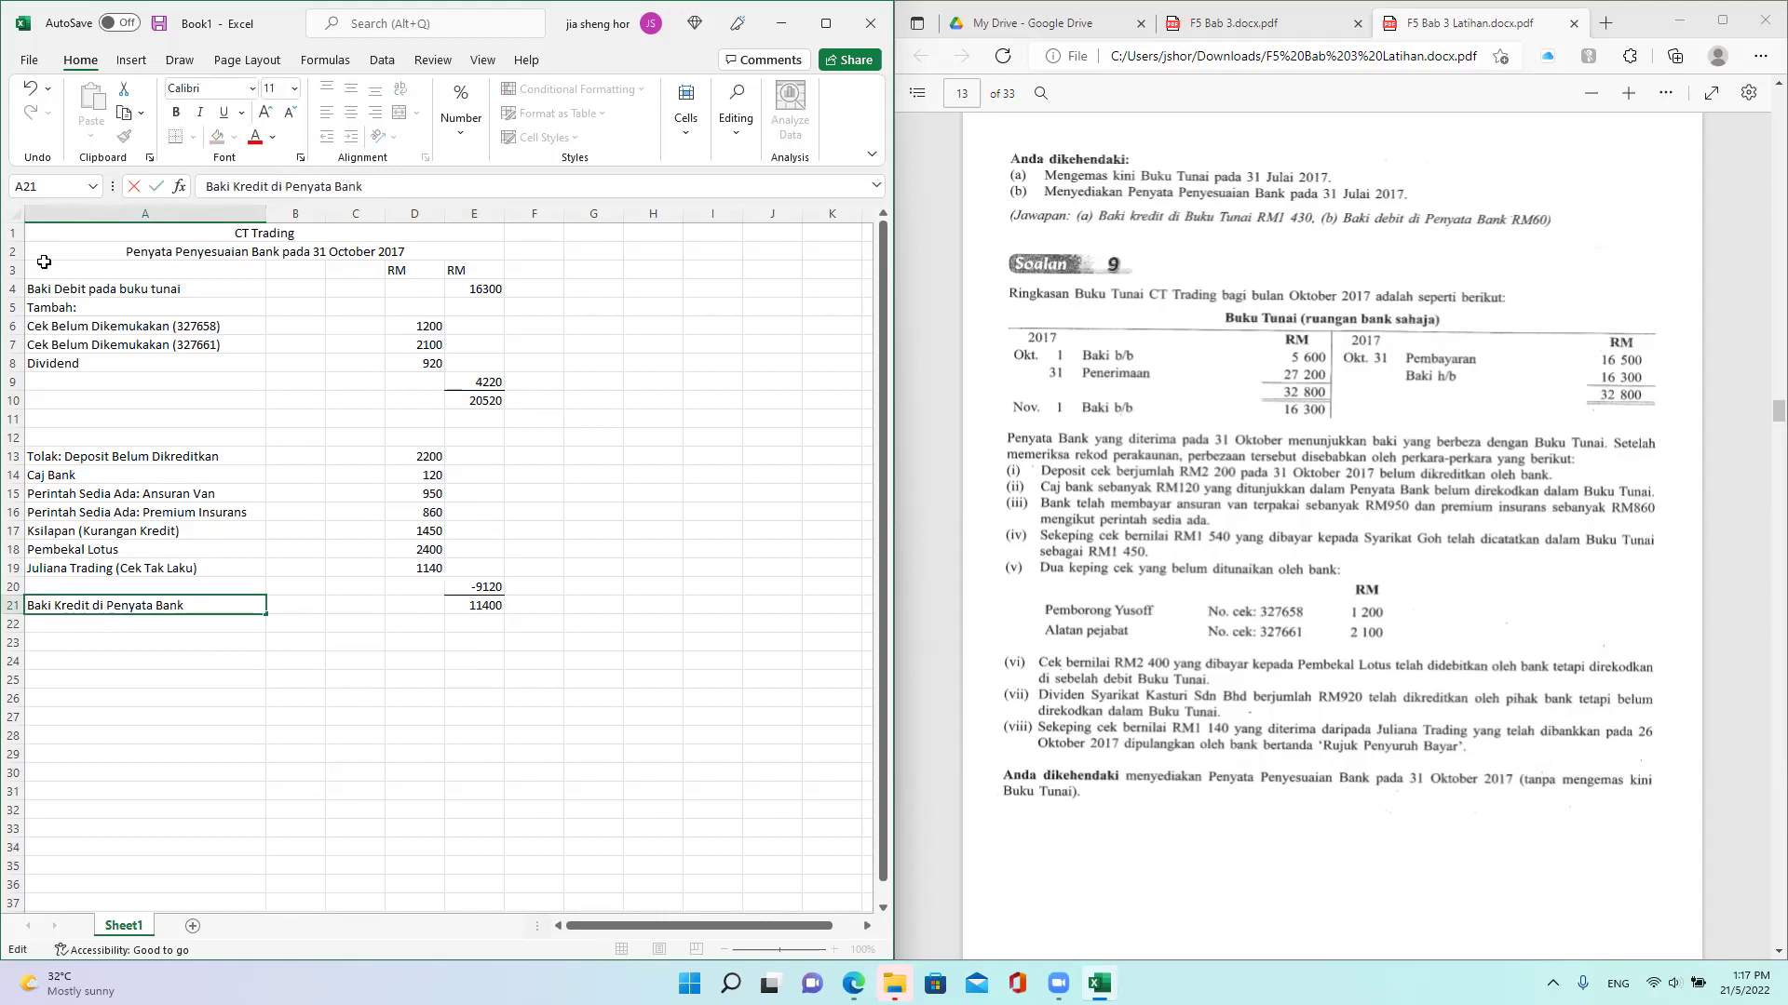
{"action": "left_click", "coordinate": [62, 296]}
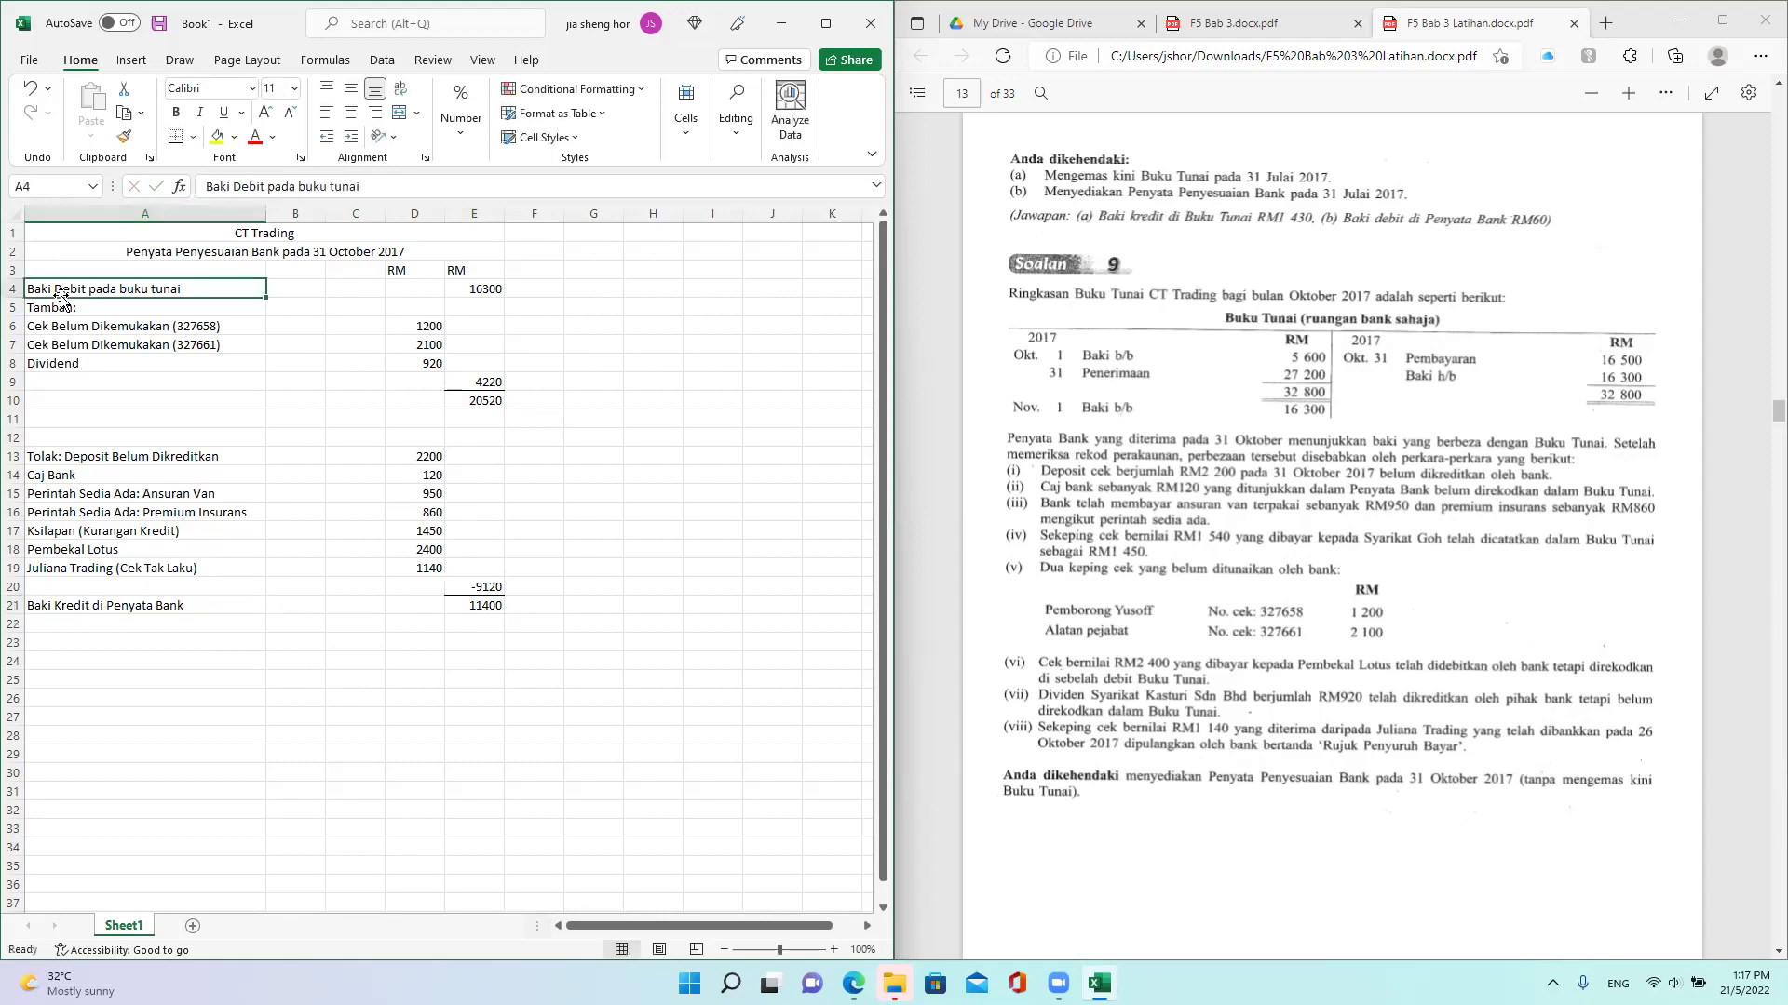
{"action": "left_click", "coordinate": [968, 160]}
{"action": "key", "text": "alt+Tab"}
{"action": "key", "text": "F2"}
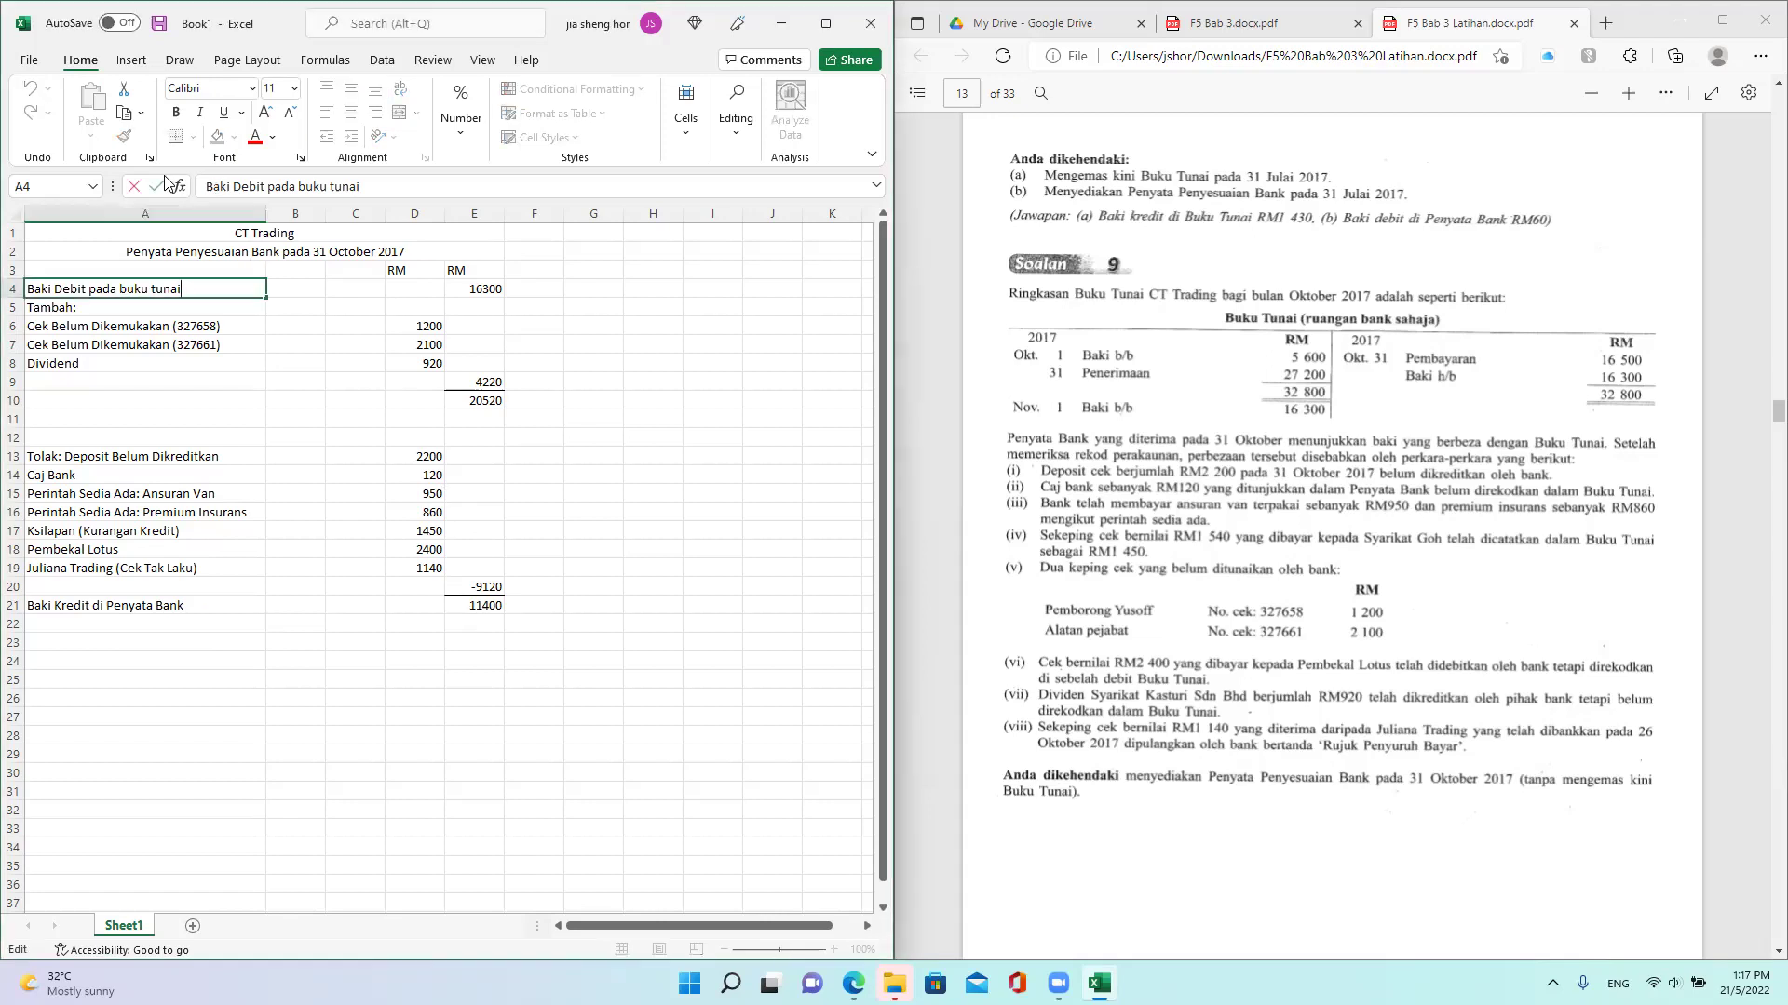
Step: Give the closing balance cell E21 a bottom border
{"action": "left_click", "coordinate": [486, 607]}
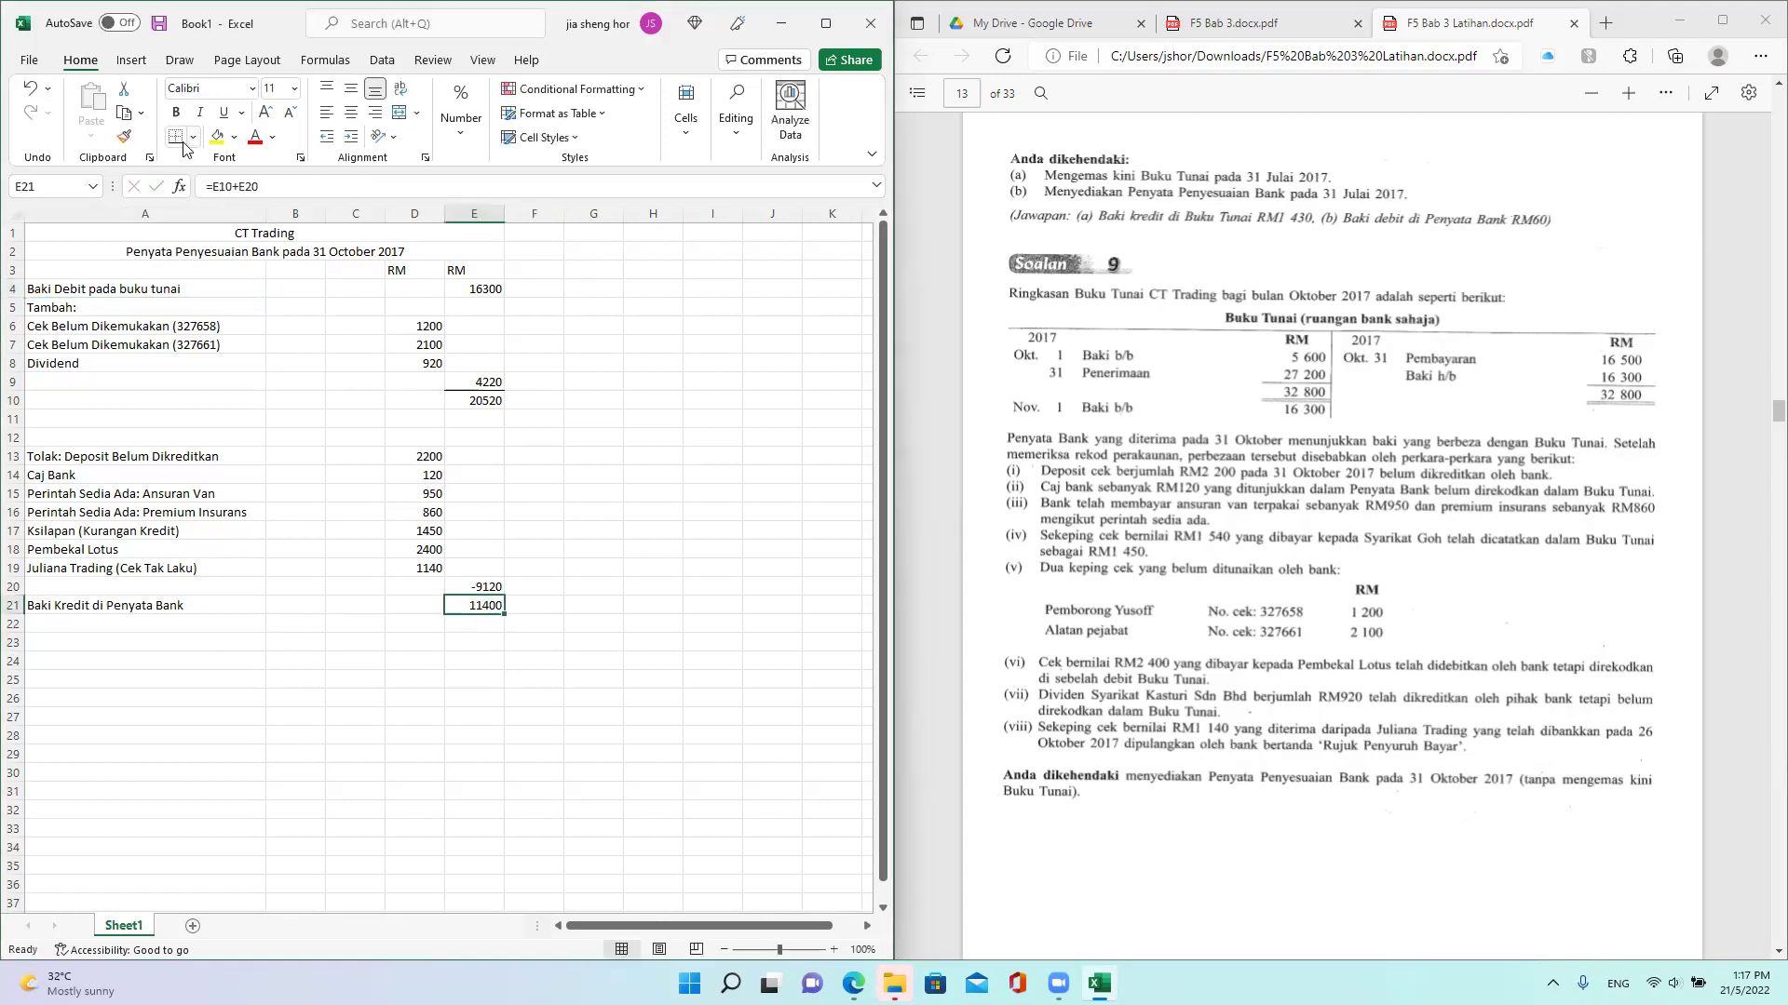
{"action": "left_click", "coordinate": [308, 625]}
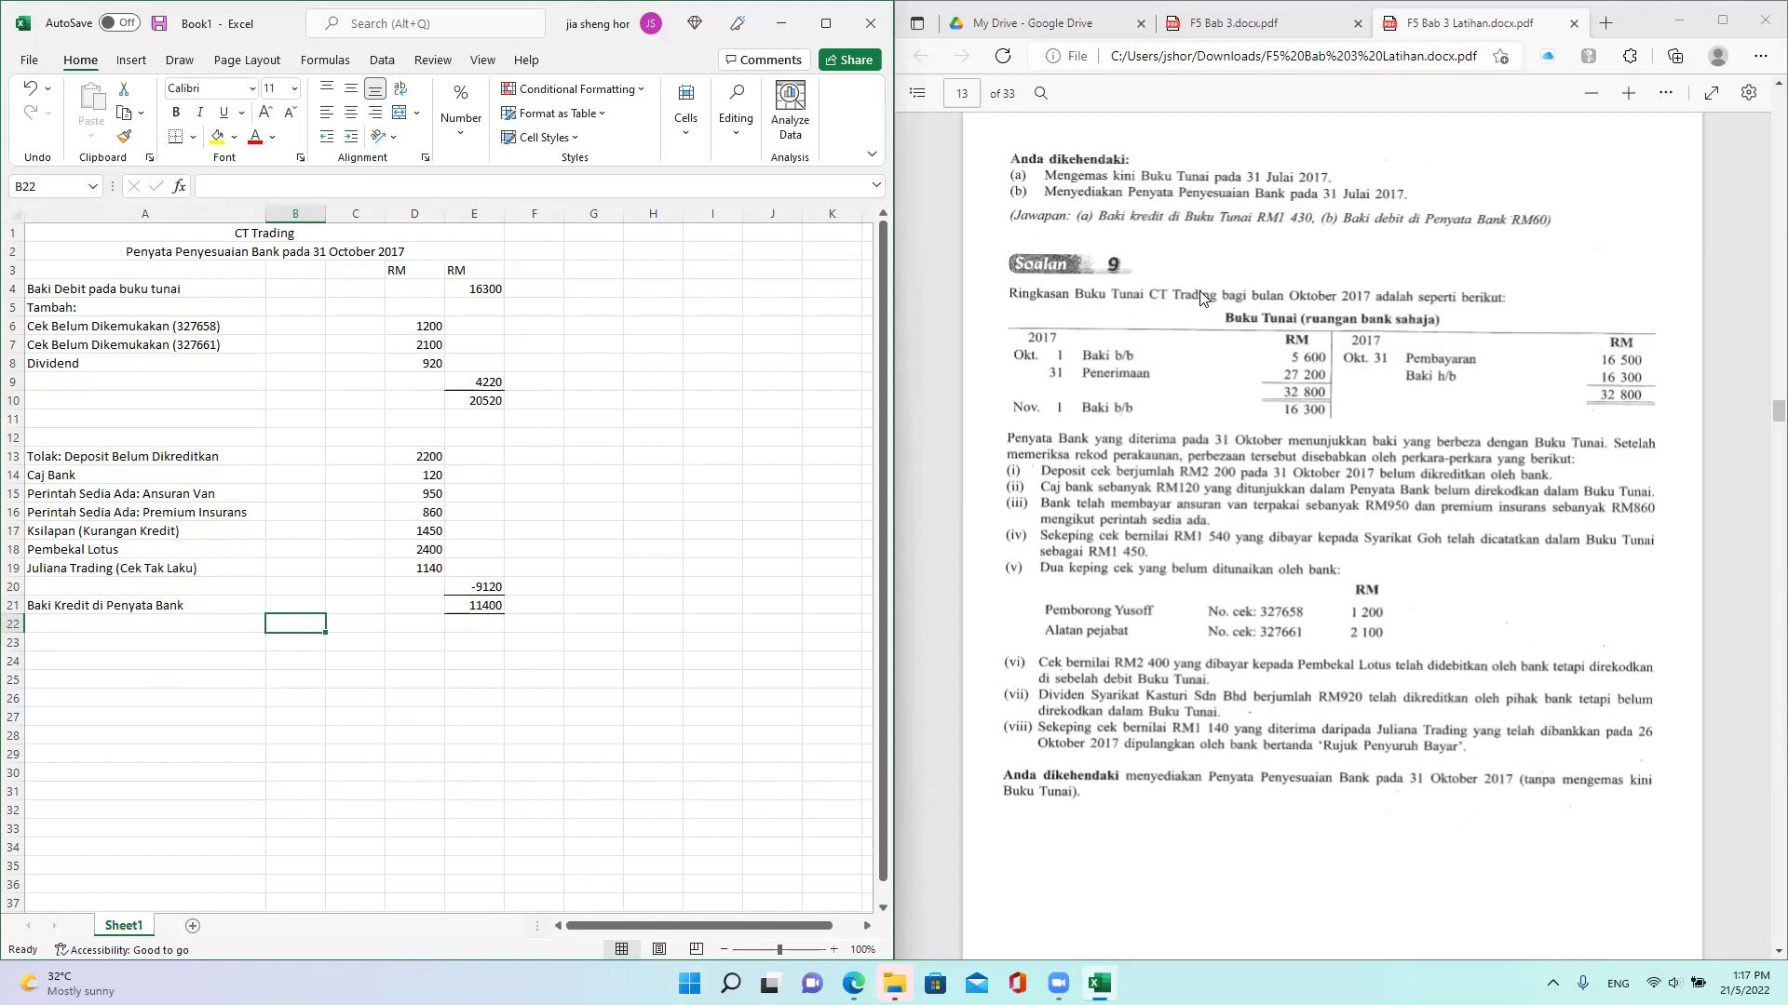
Step: Replace "pada" with "di" in the A4 label so it reads "Baki Debit di buku tunai"
{"action": "left_click", "coordinate": [128, 287]}
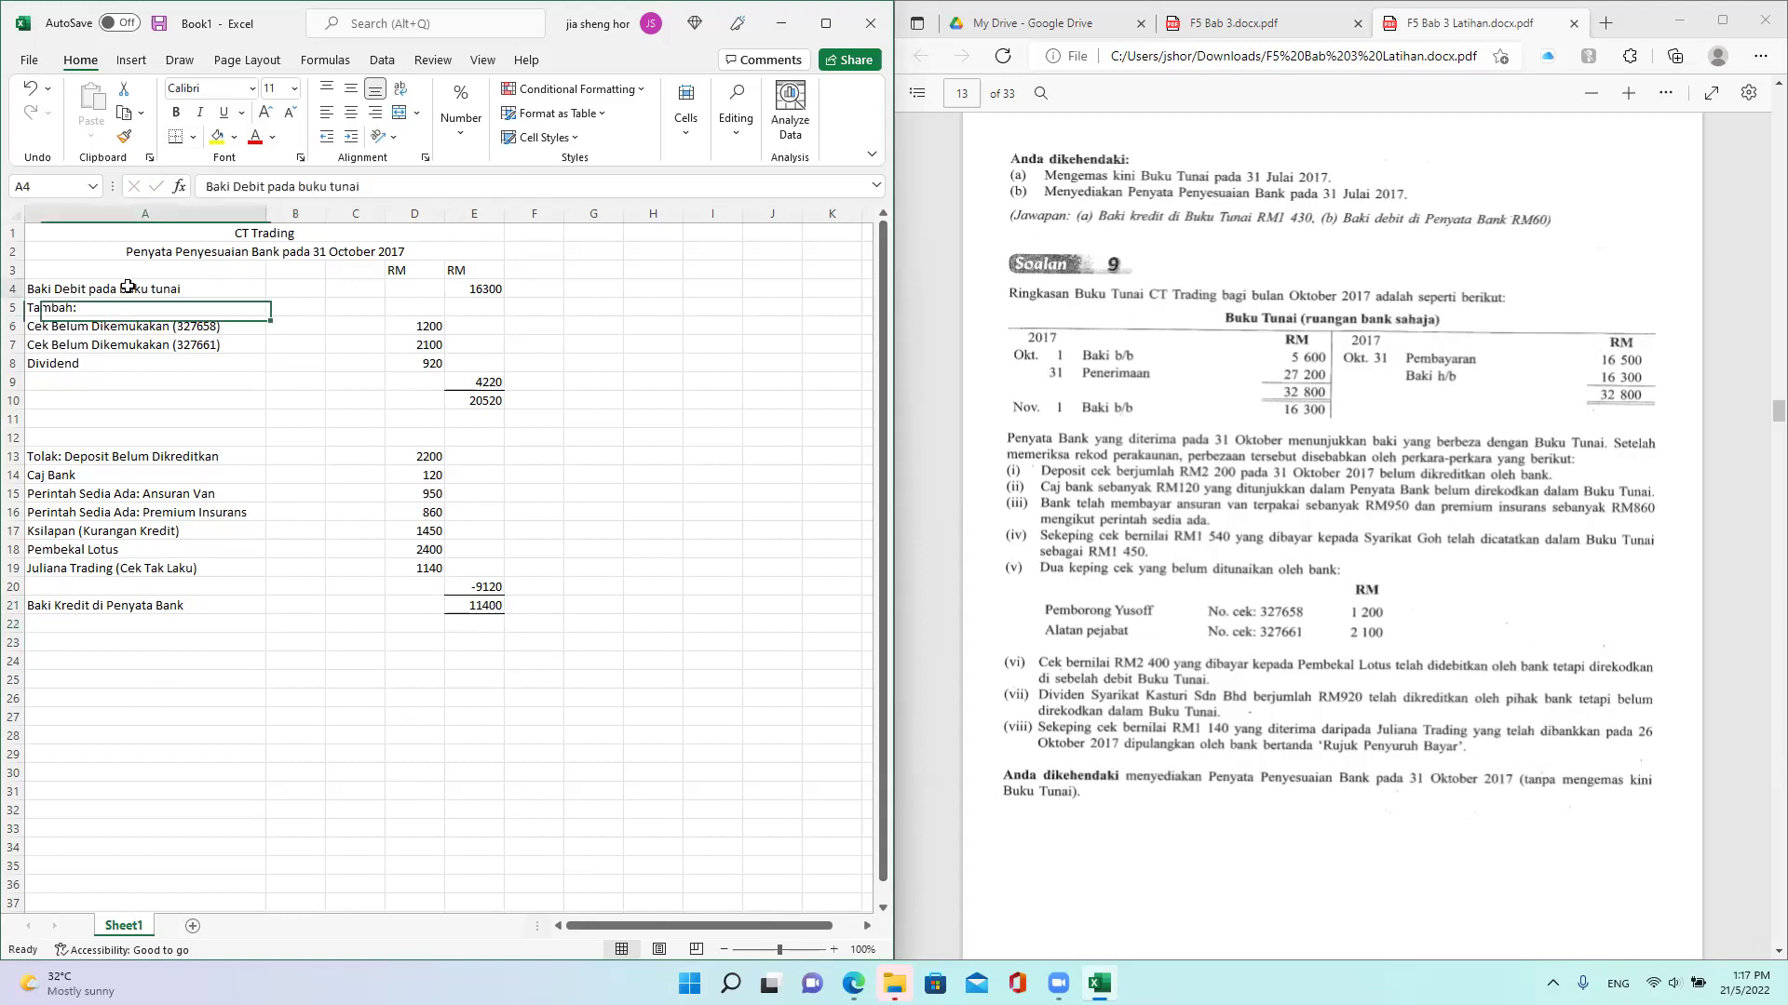
{"action": "left_click", "coordinate": [296, 186]}
{"action": "key", "text": "BackSpace"}
{"action": "key", "text": "BackSpace"}
{"action": "key", "text": "BackSpace"}
{"action": "key", "text": "BackSpace"}
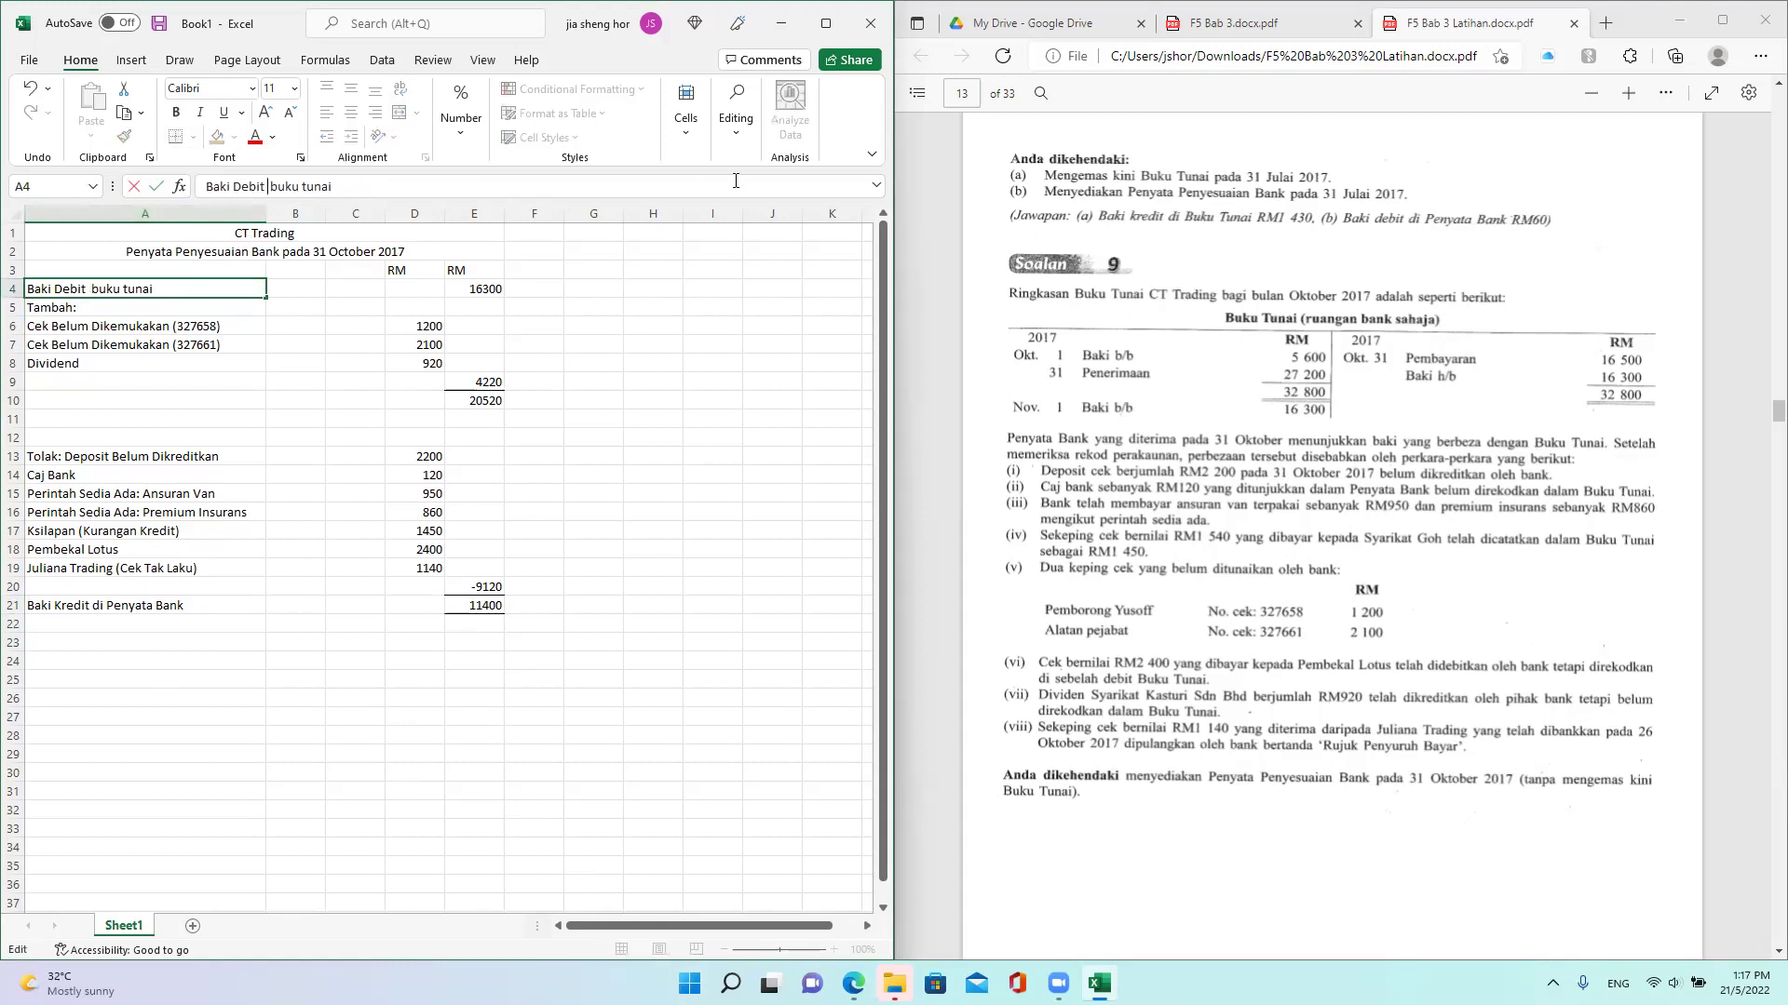
{"action": "type", "text": "di"}
{"action": "left_click", "coordinate": [338, 570]}
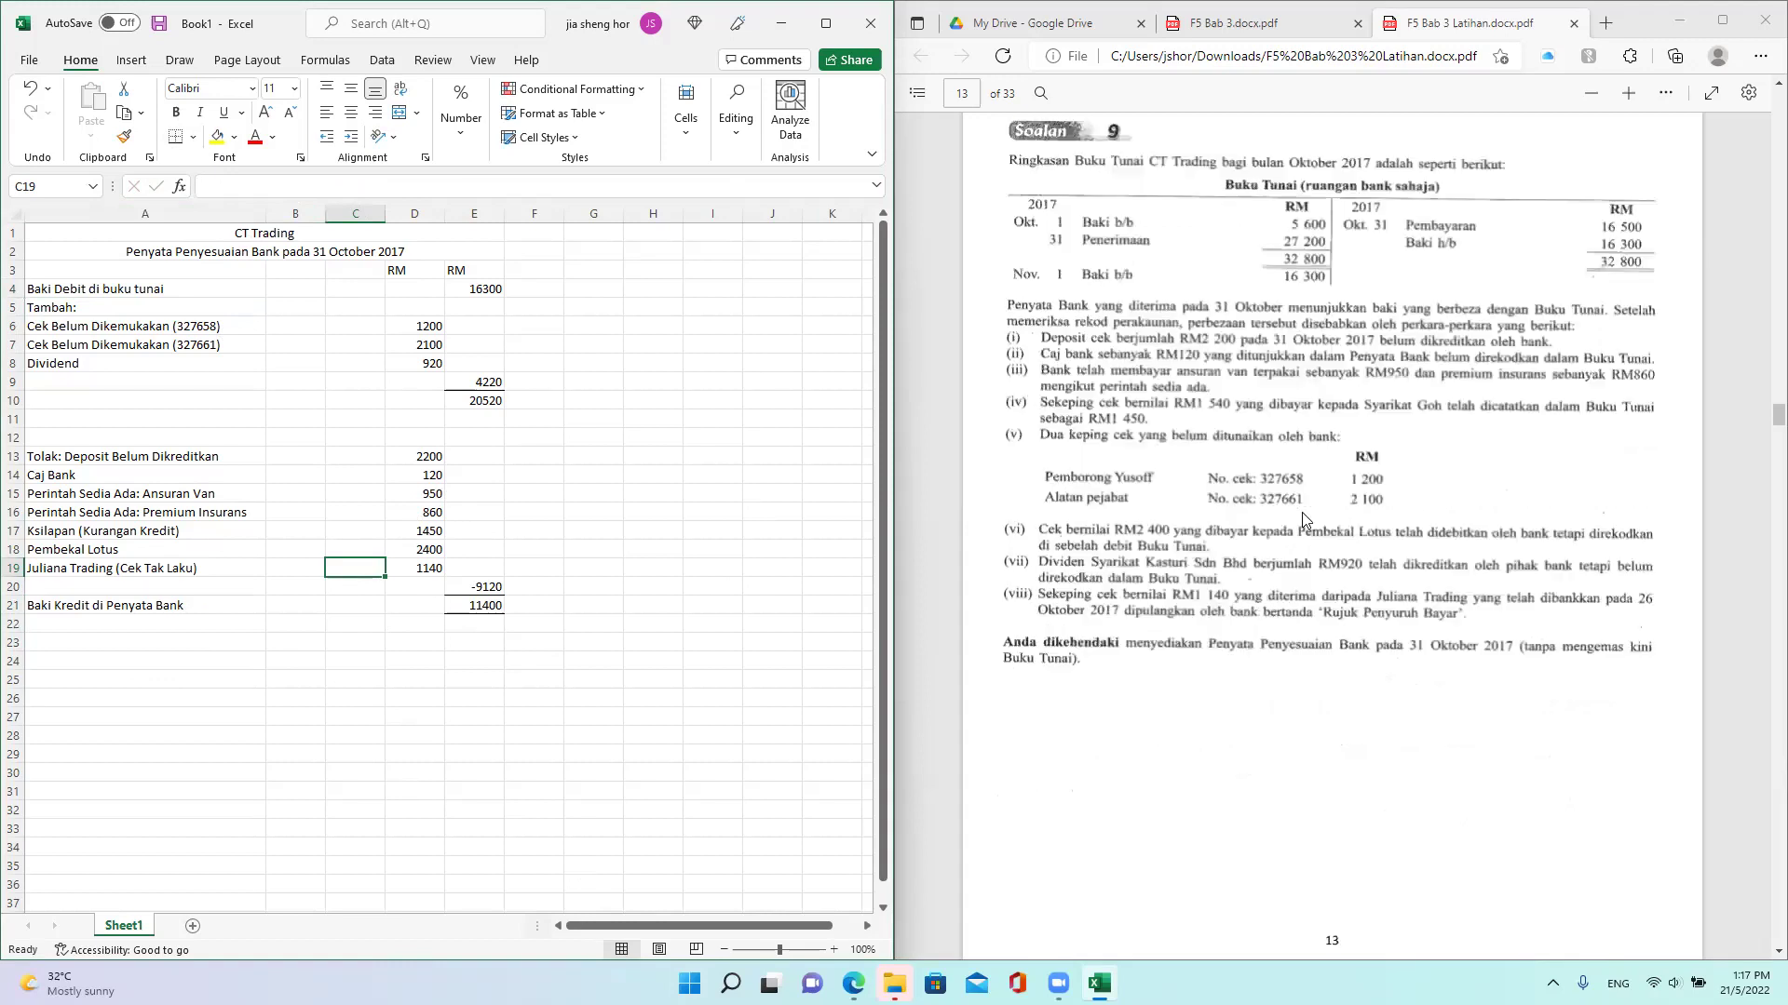
Step: Set the amount for "Ksilapan (Kurangan Kredit)" in D17 to 90
{"action": "left_click", "coordinate": [988, 99]}
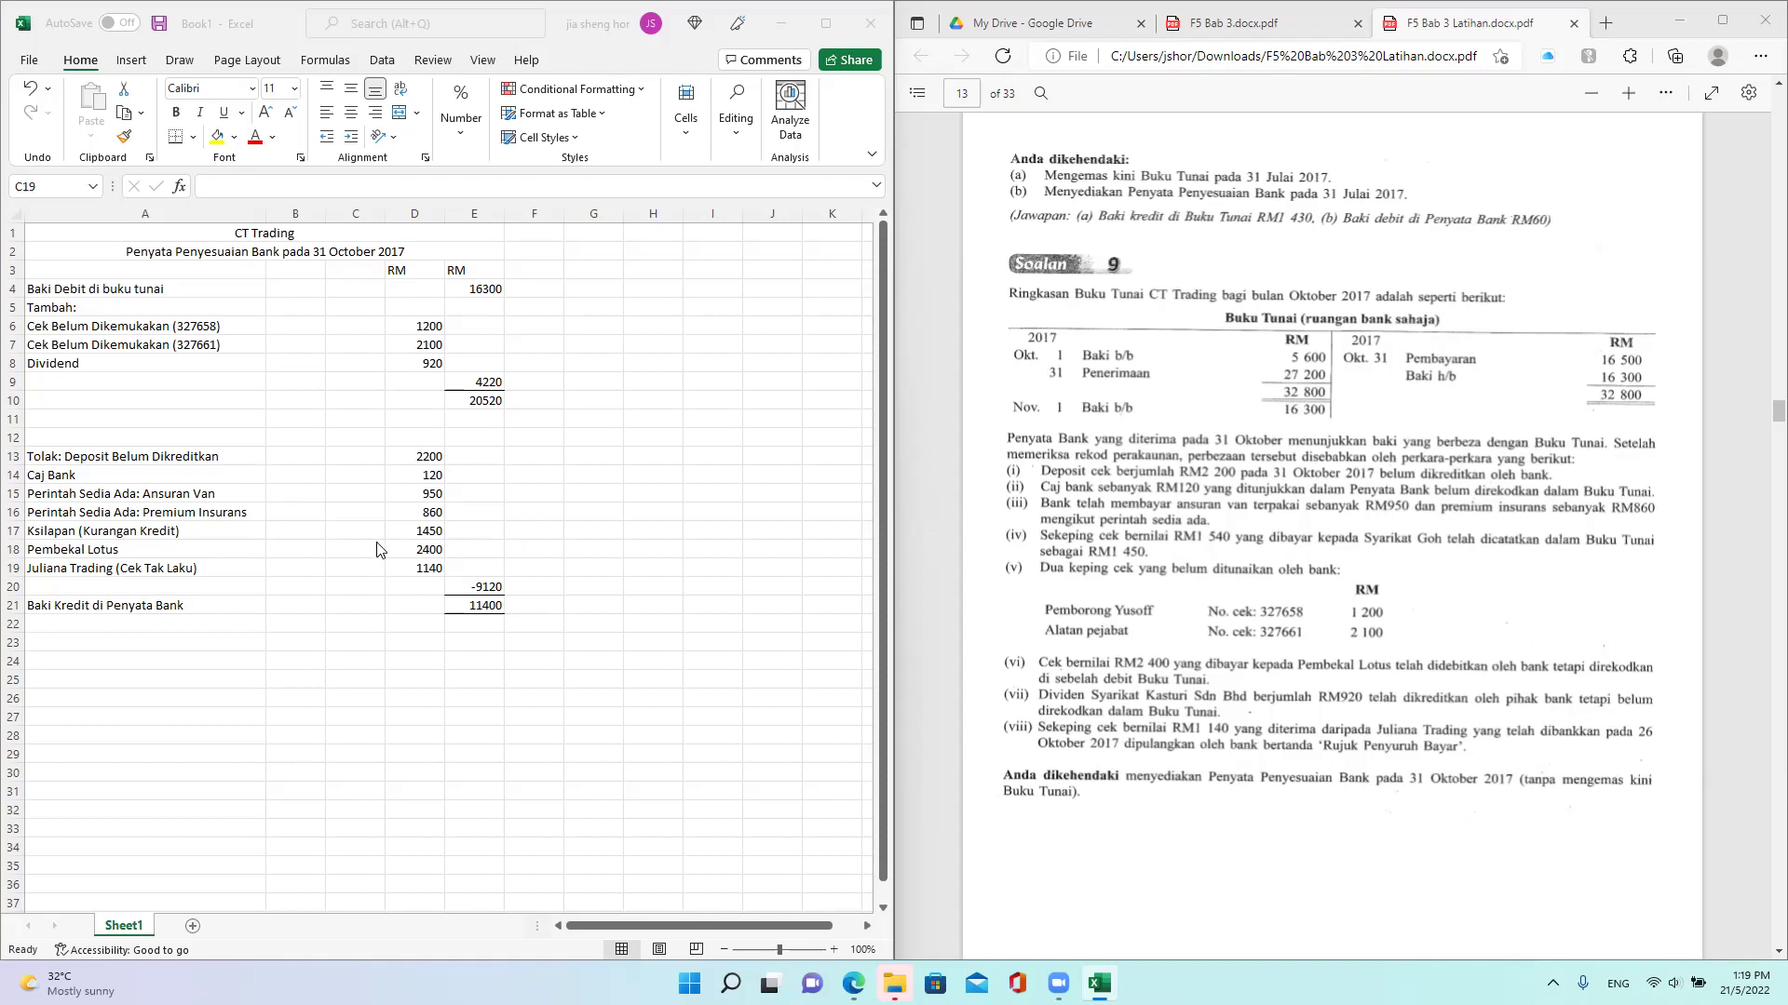
{"action": "left_click", "coordinate": [139, 529]}
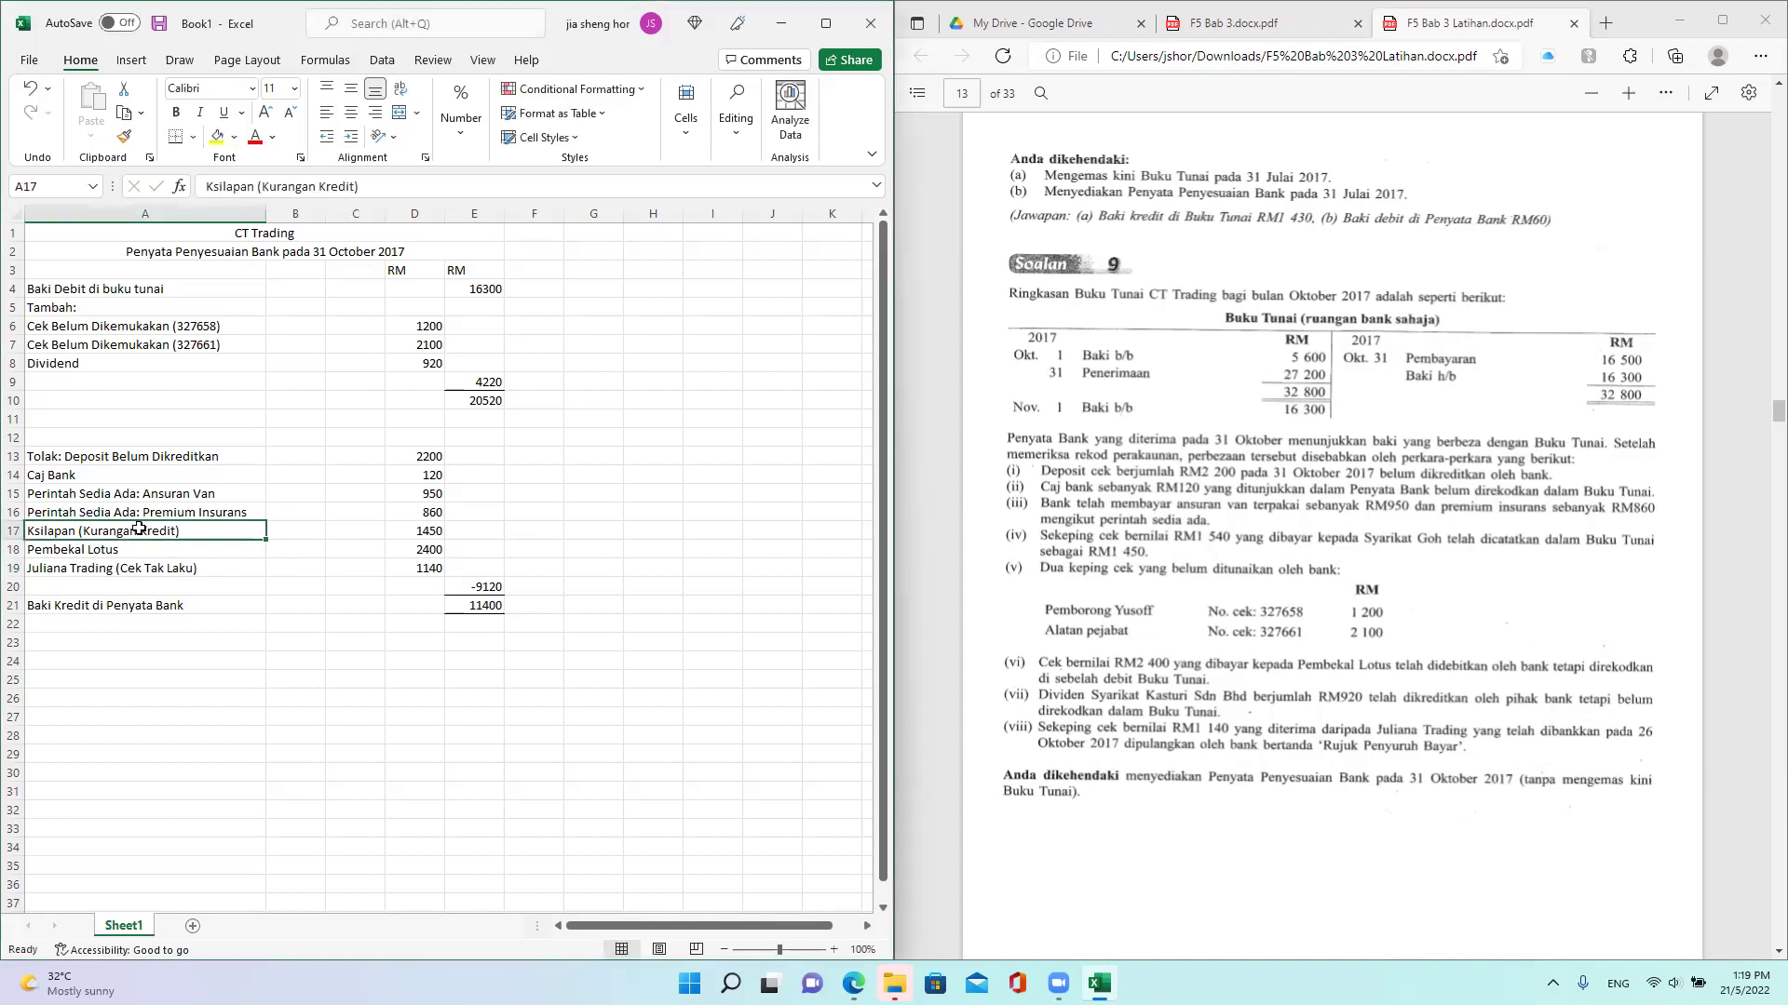
{"action": "left_click", "coordinate": [407, 531]}
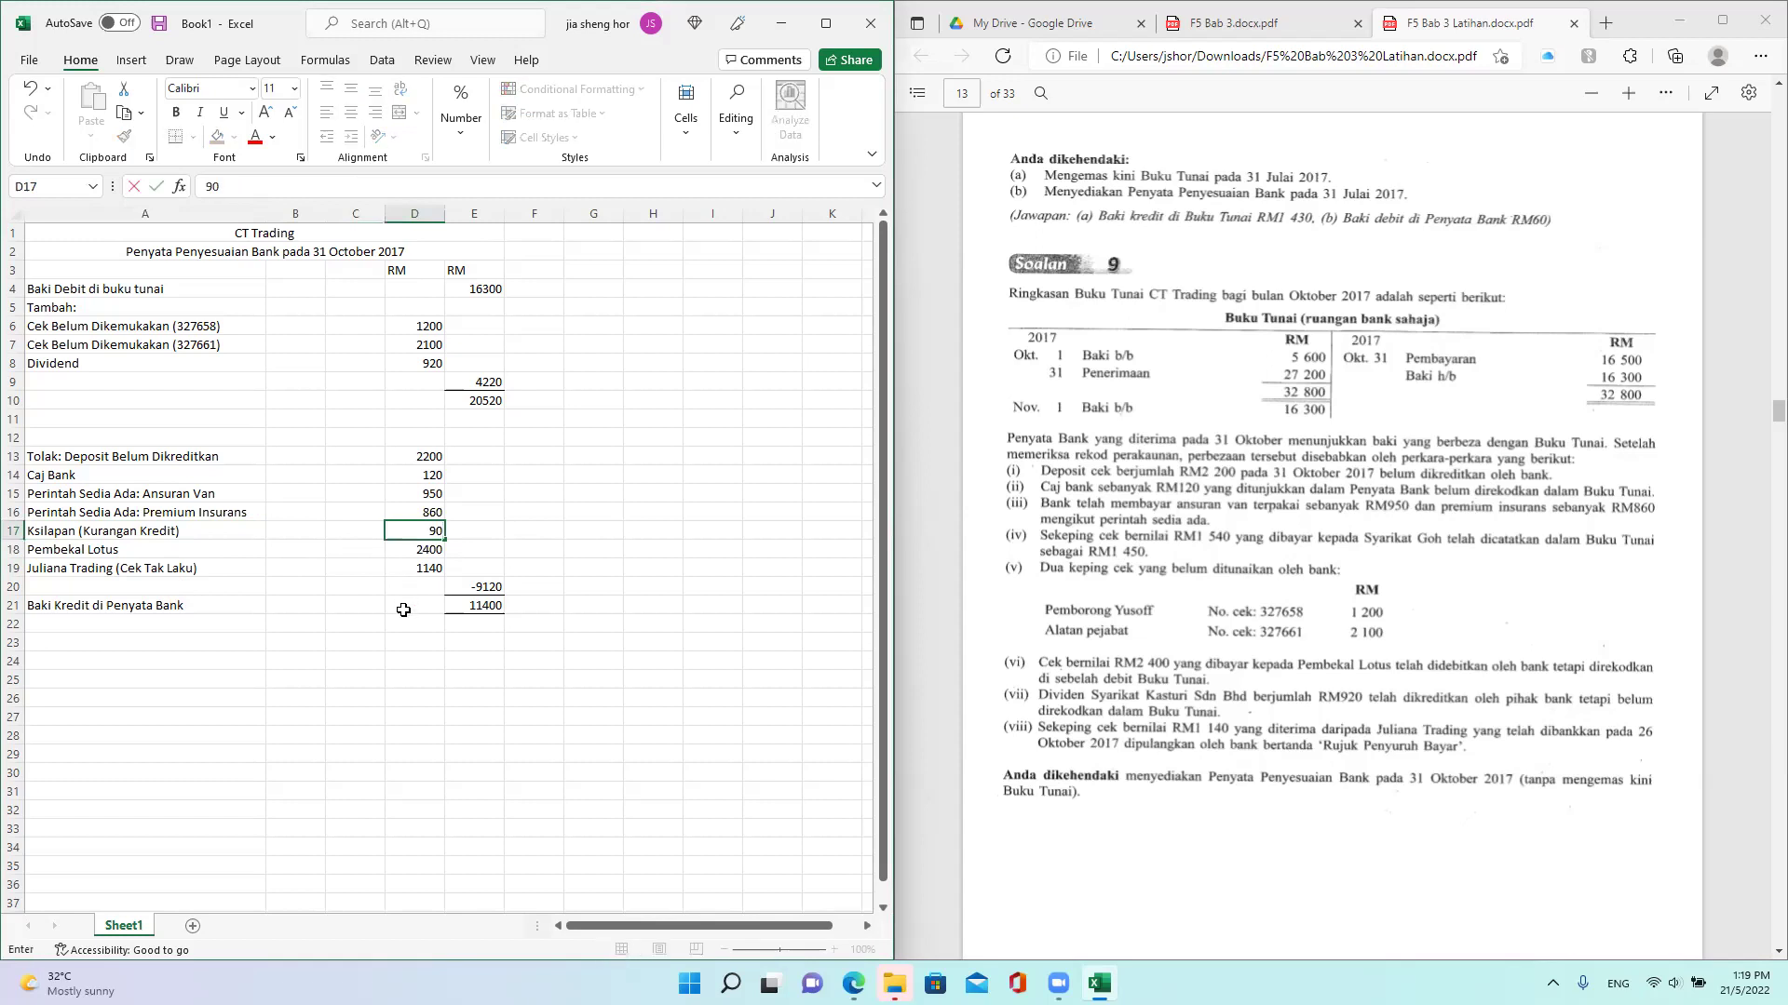
{"action": "left_click", "coordinate": [406, 650]}
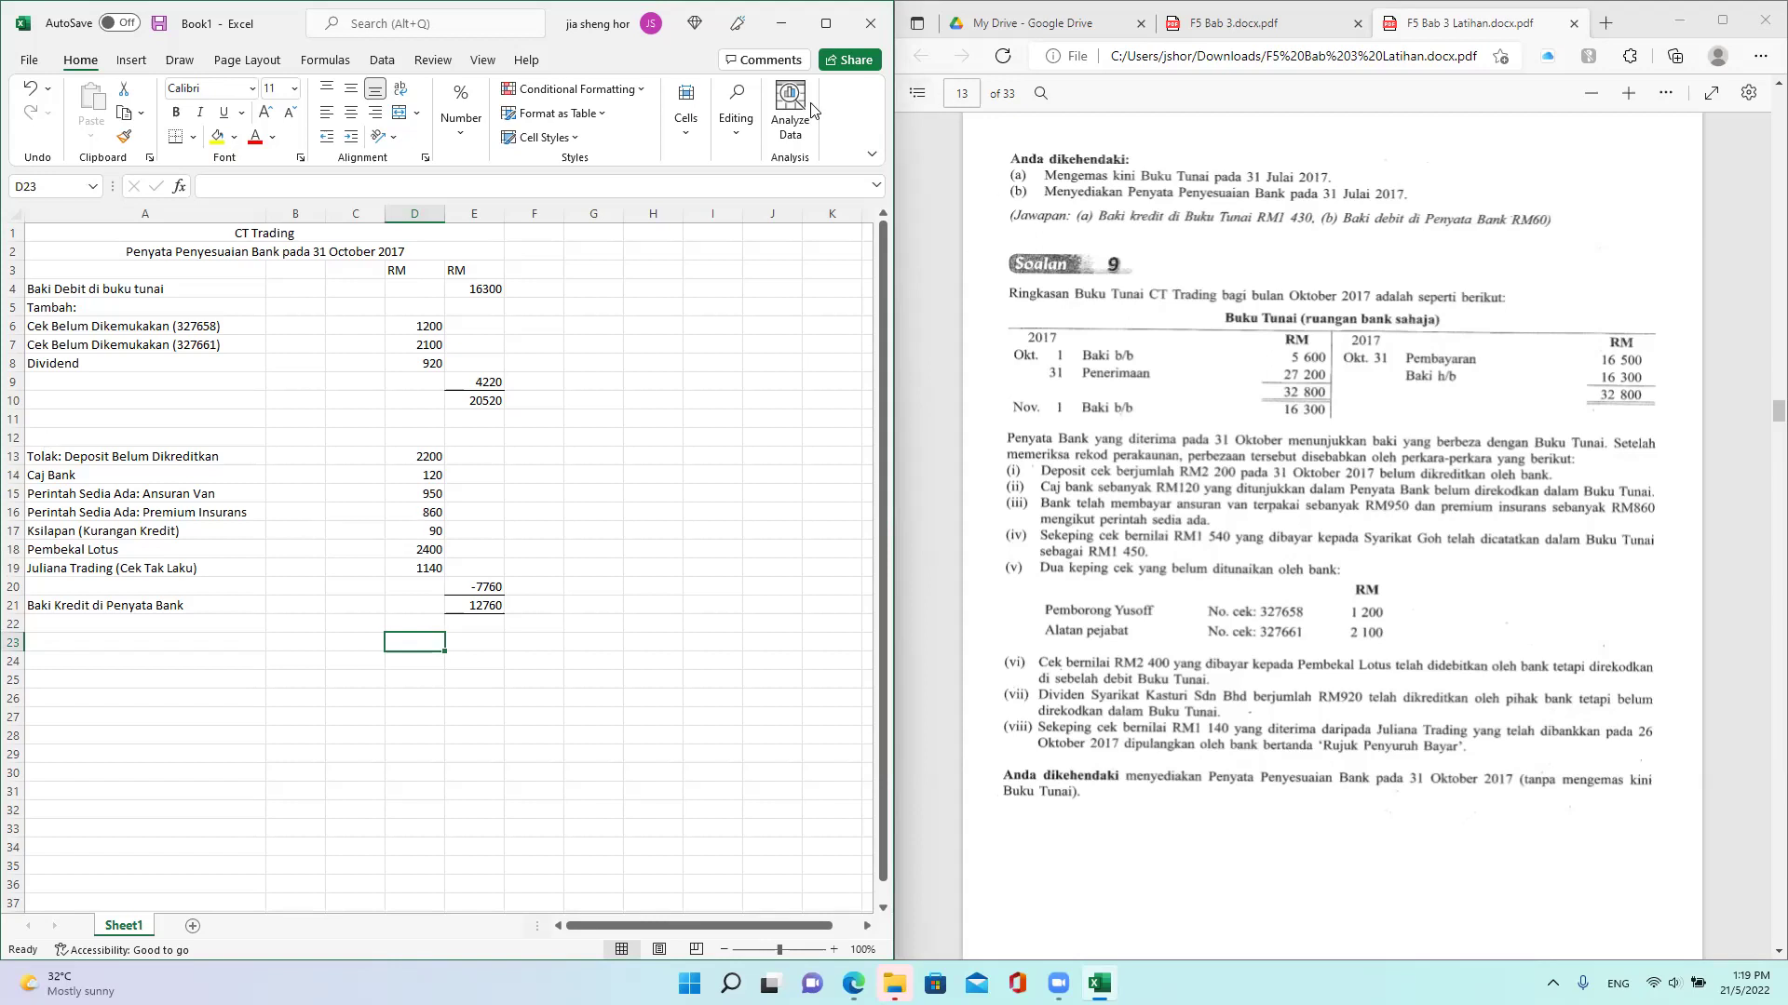
Step: Set the Pembekal Lotus amount in D18 to 4800
{"action": "left_click", "coordinate": [14, 548]}
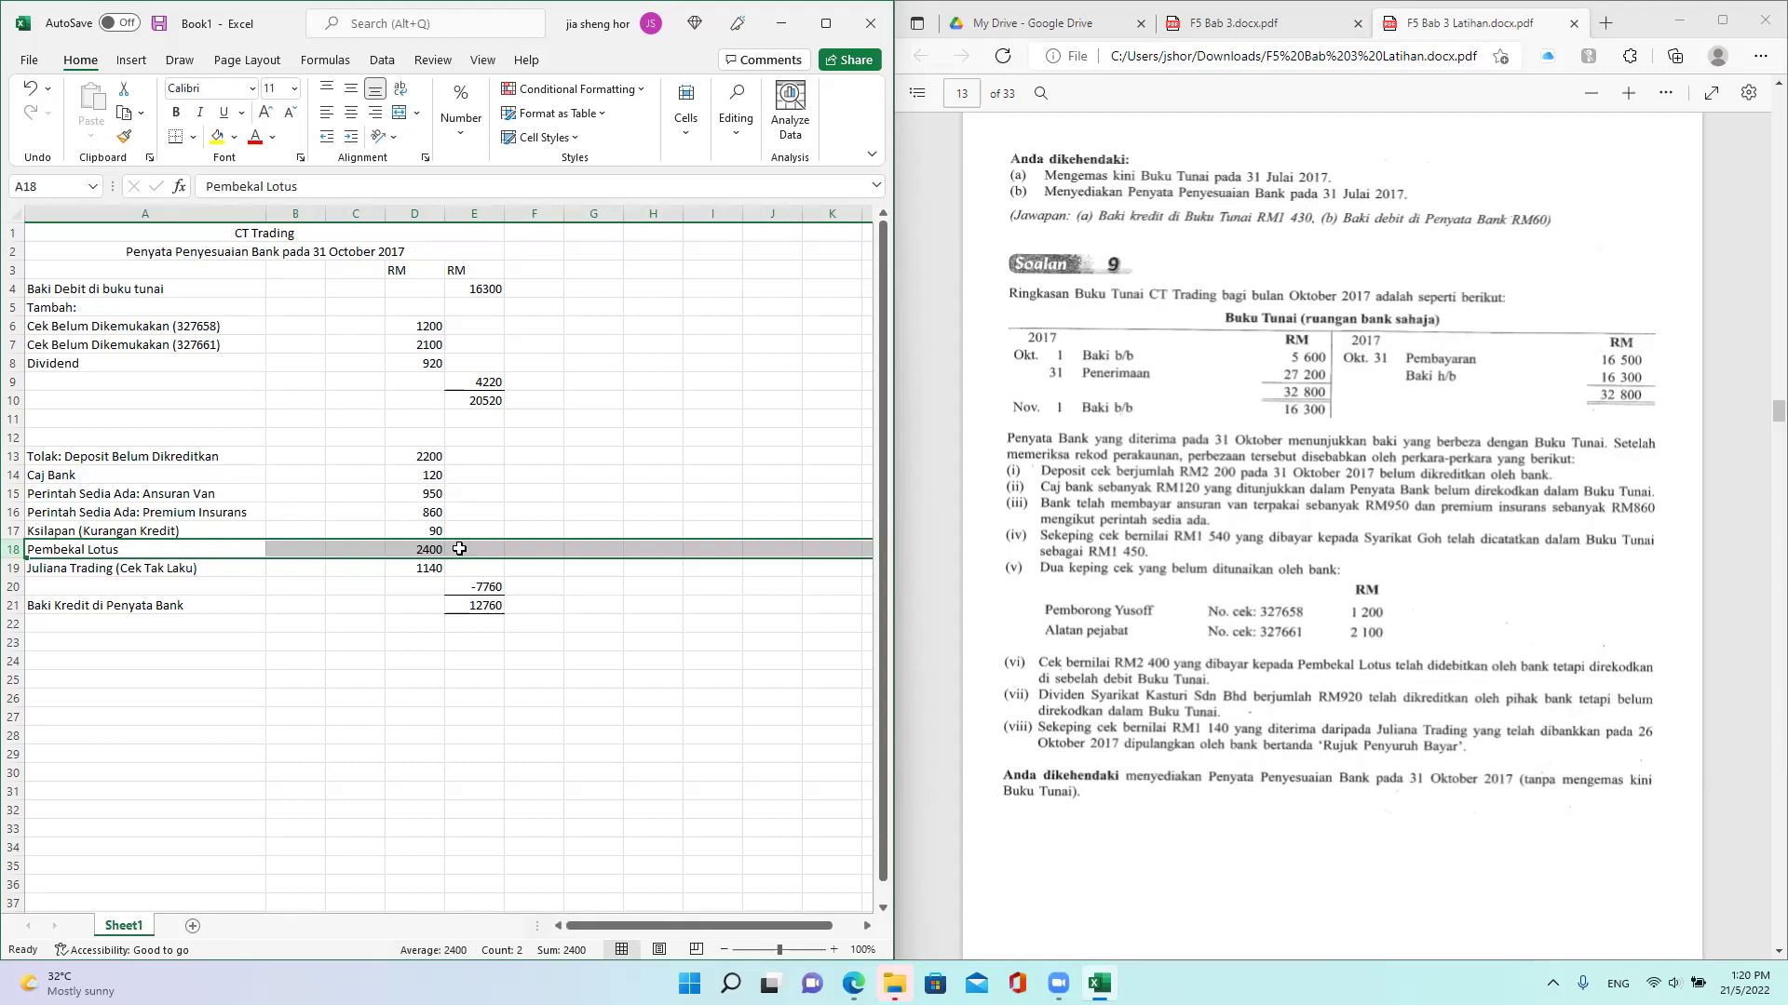
{"action": "left_click", "coordinate": [418, 544]}
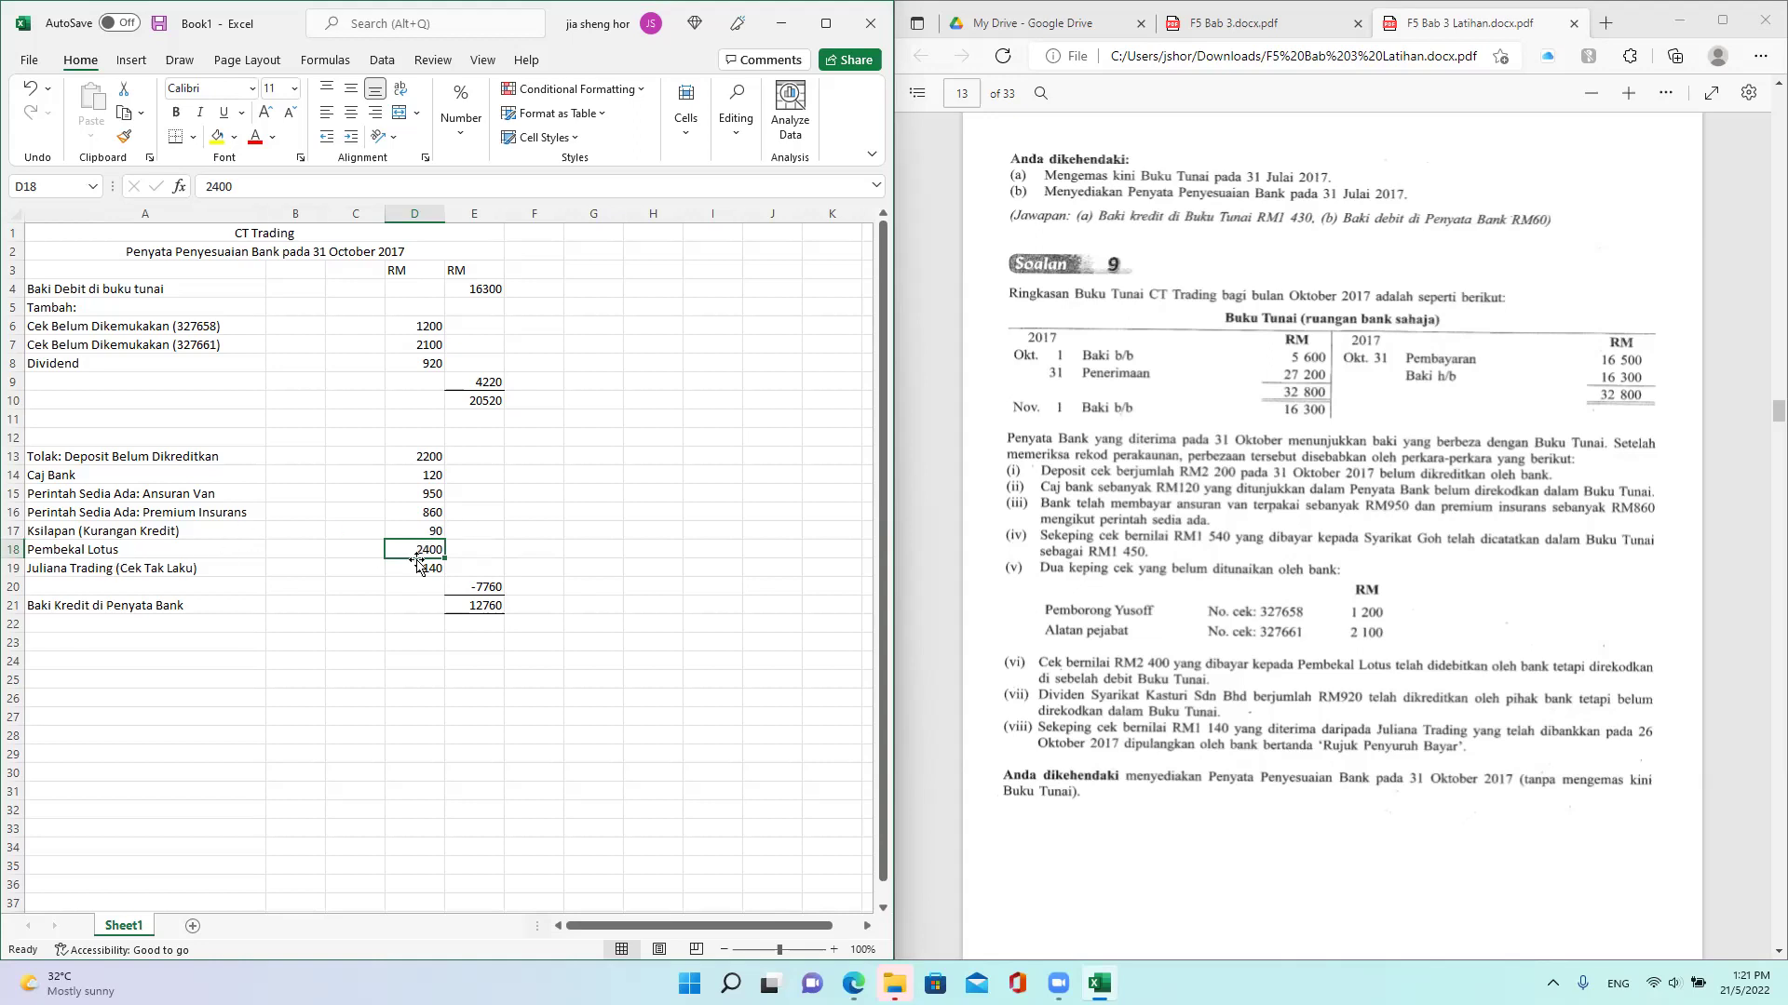
{"action": "type", "text": "4800"}
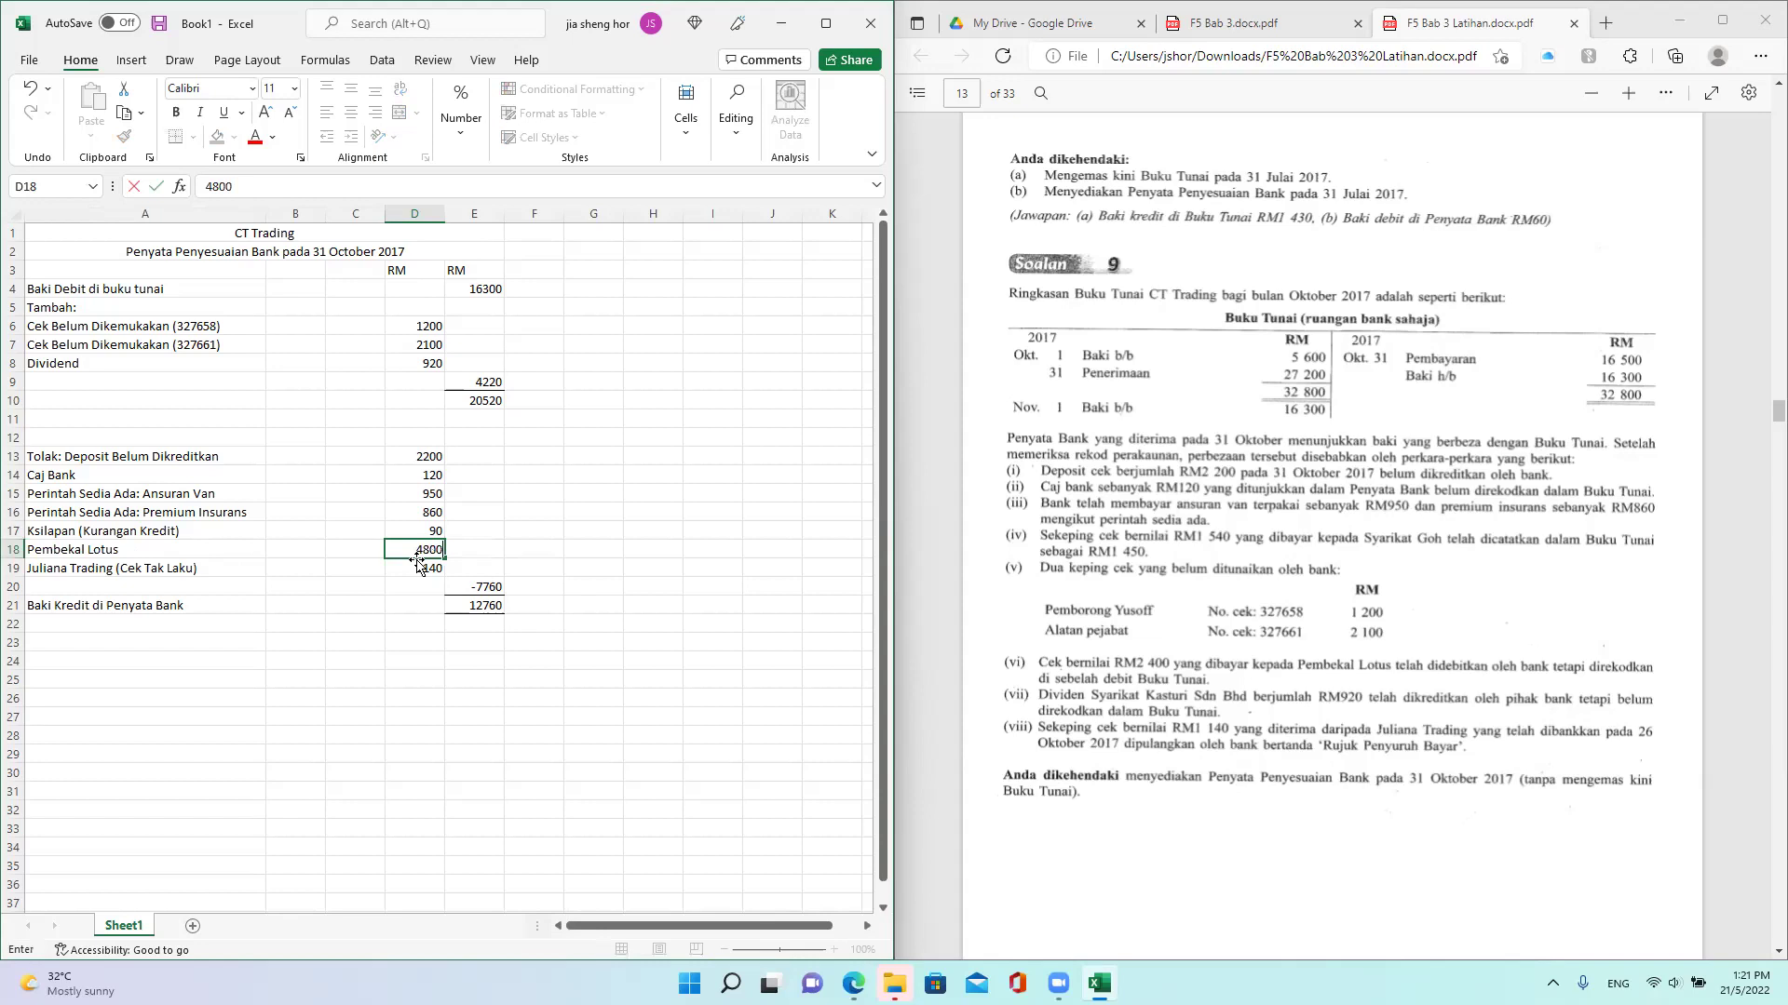
{"action": "left_click", "coordinate": [500, 698]}
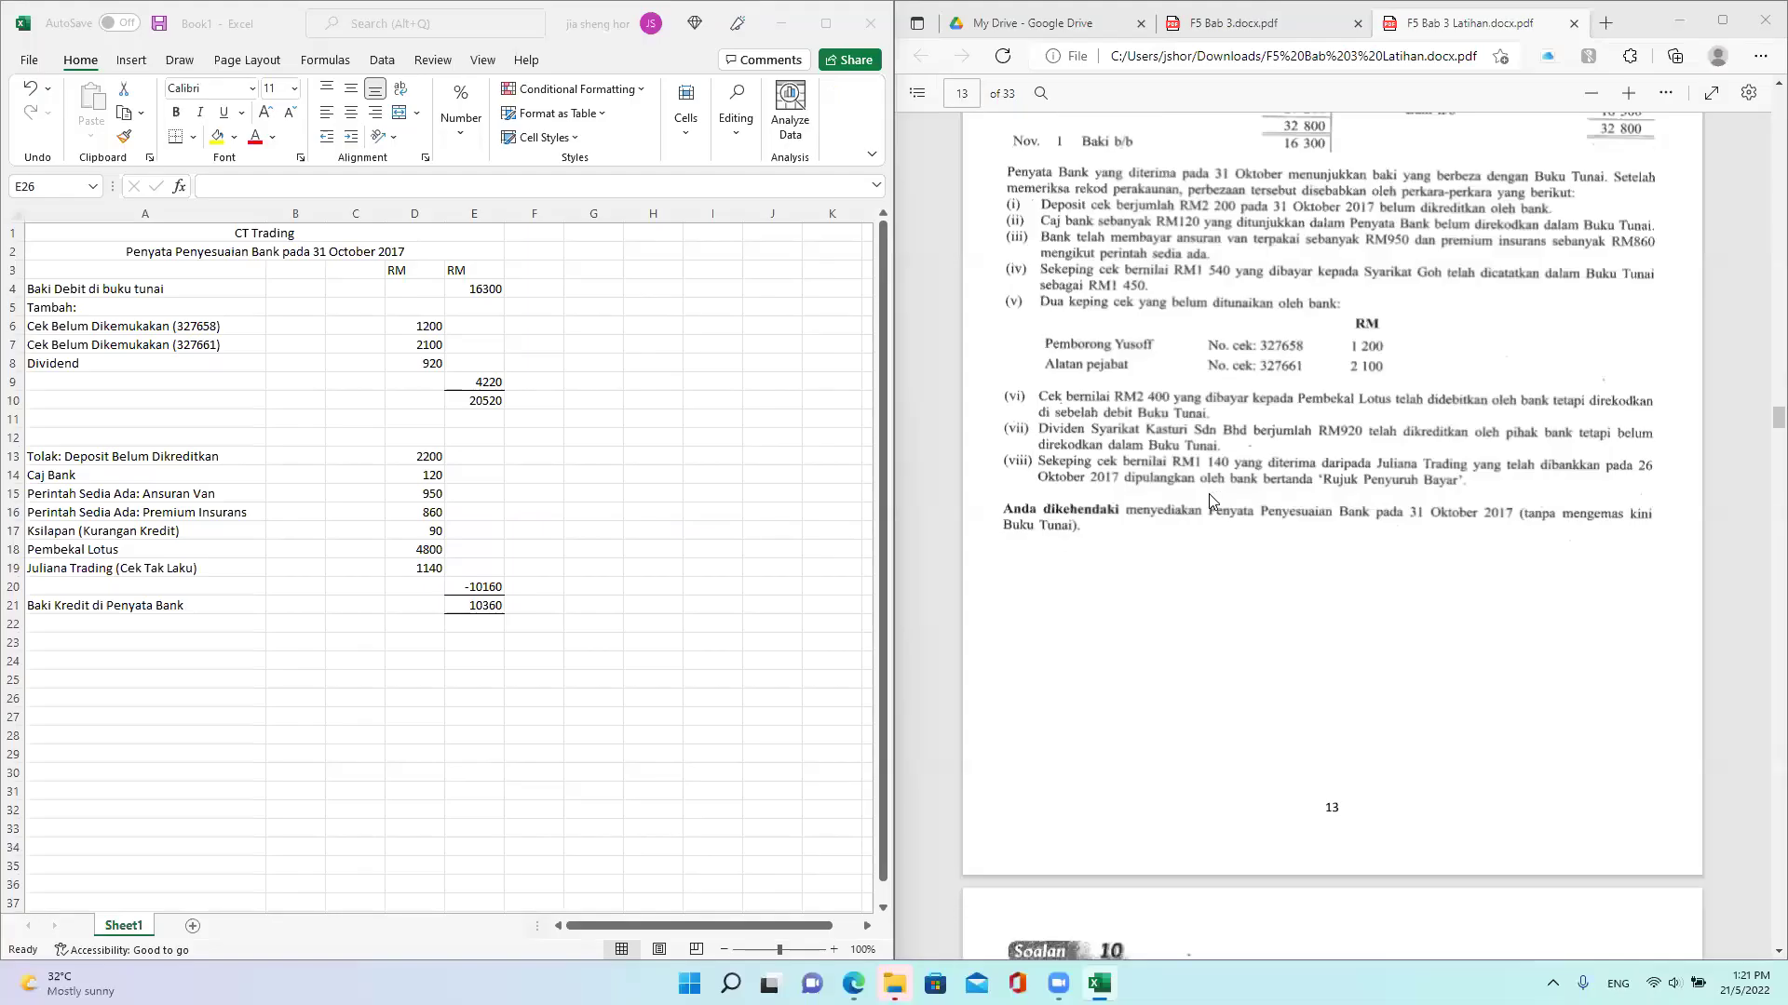
Step: Look through the questions after Soalan 9 in the exercise PDF and examine Soalan 10's bank statement, cash book and additional information
{"action": "scroll", "coordinate": [1211, 501], "scroll_direction": "down", "scroll_amount": 8}
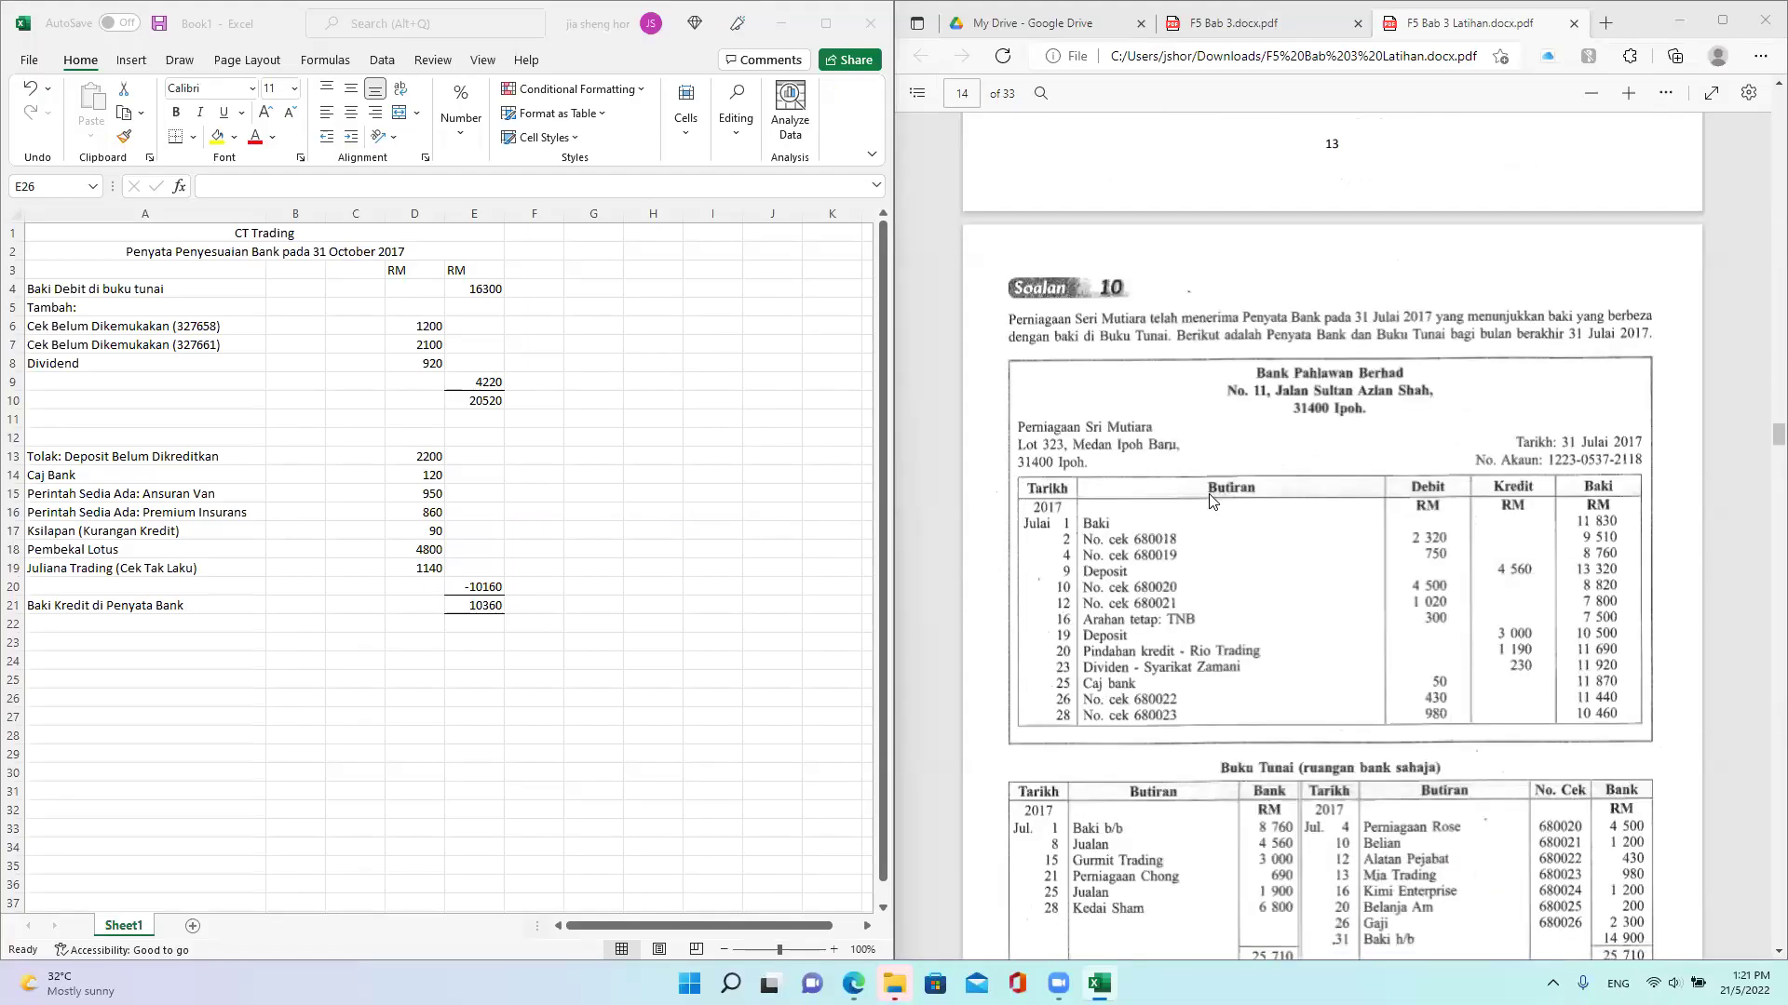
{"action": "scroll", "coordinate": [1211, 501], "scroll_direction": "down", "scroll_amount": 6}
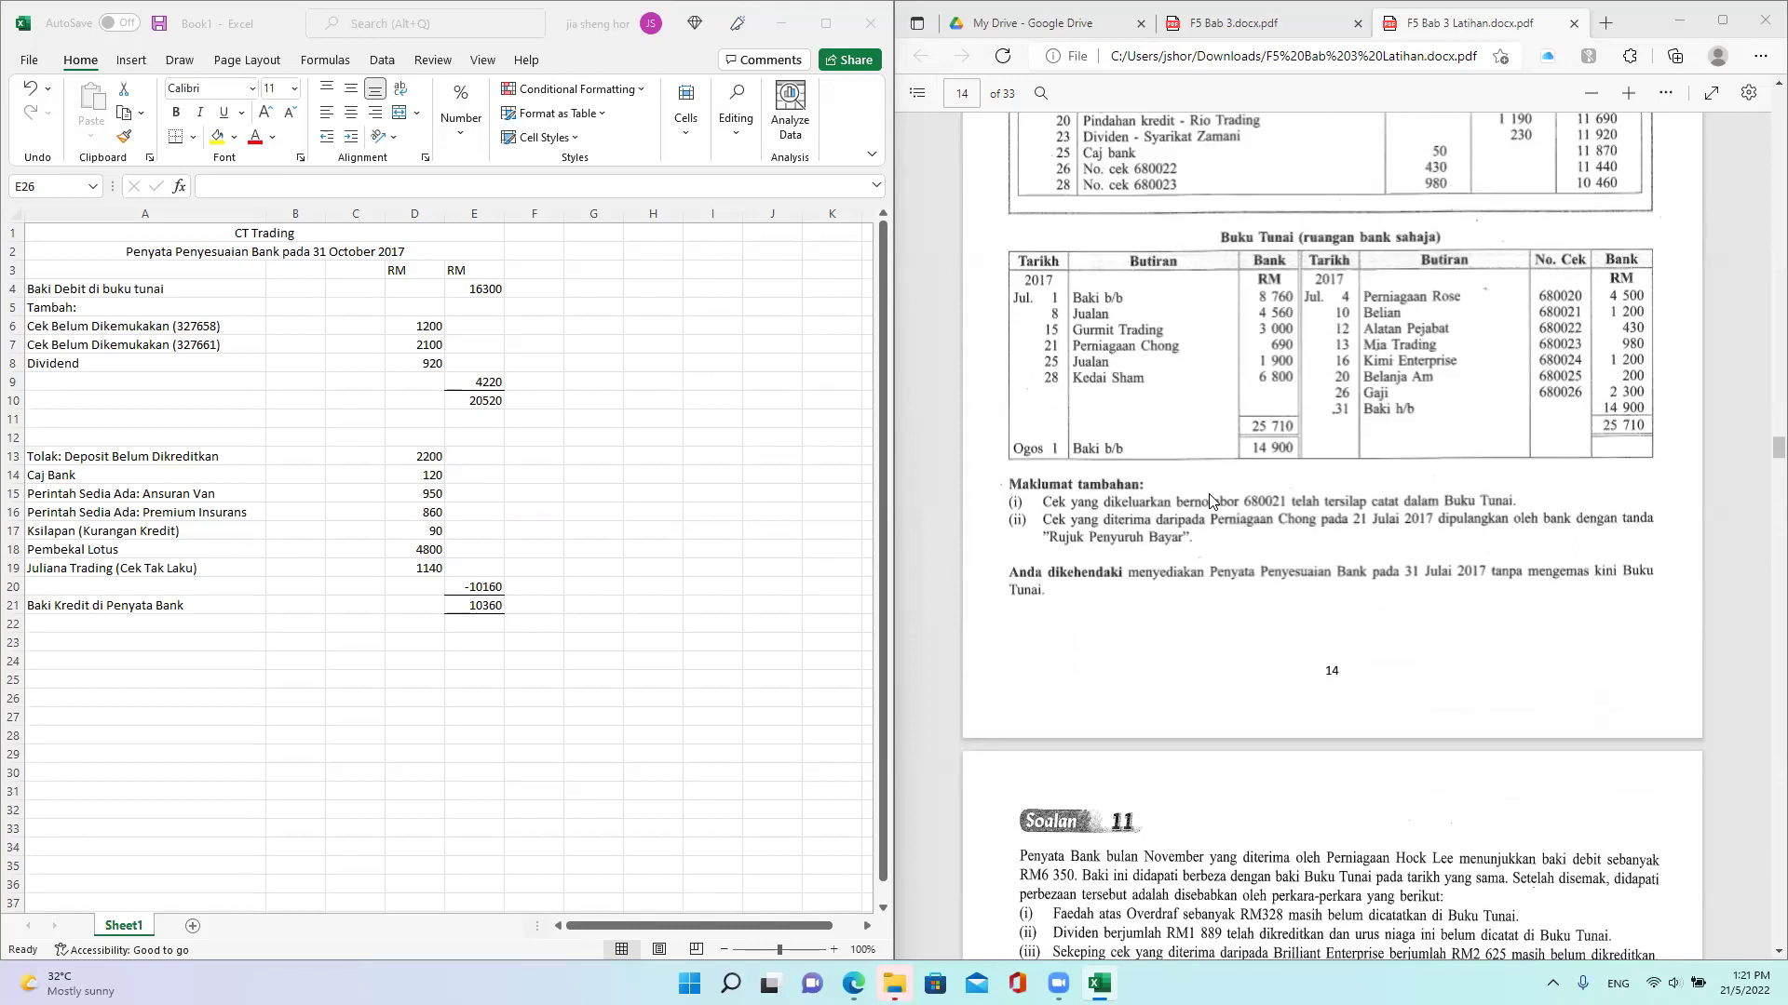
{"action": "scroll", "coordinate": [1211, 500], "scroll_direction": "down", "scroll_amount": 4}
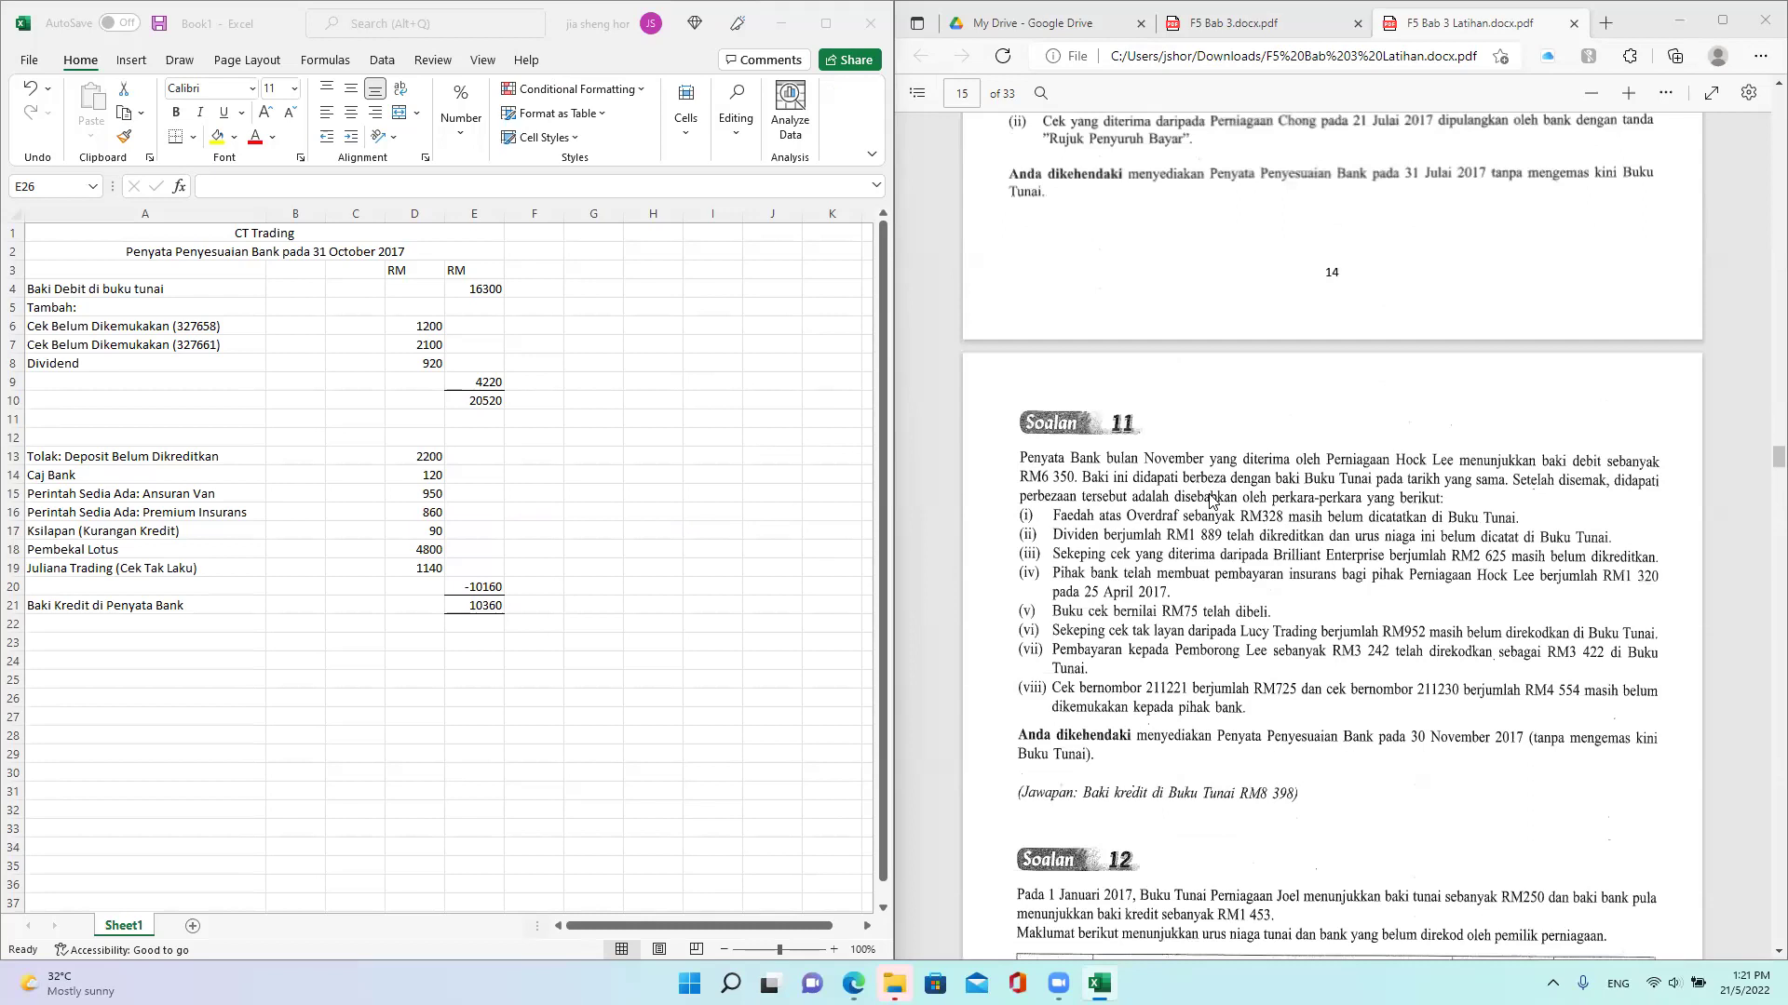
{"action": "scroll", "coordinate": [1211, 500], "scroll_direction": "up", "scroll_amount": 1}
{"action": "scroll", "coordinate": [1211, 502], "scroll_direction": "up", "scroll_amount": 6}
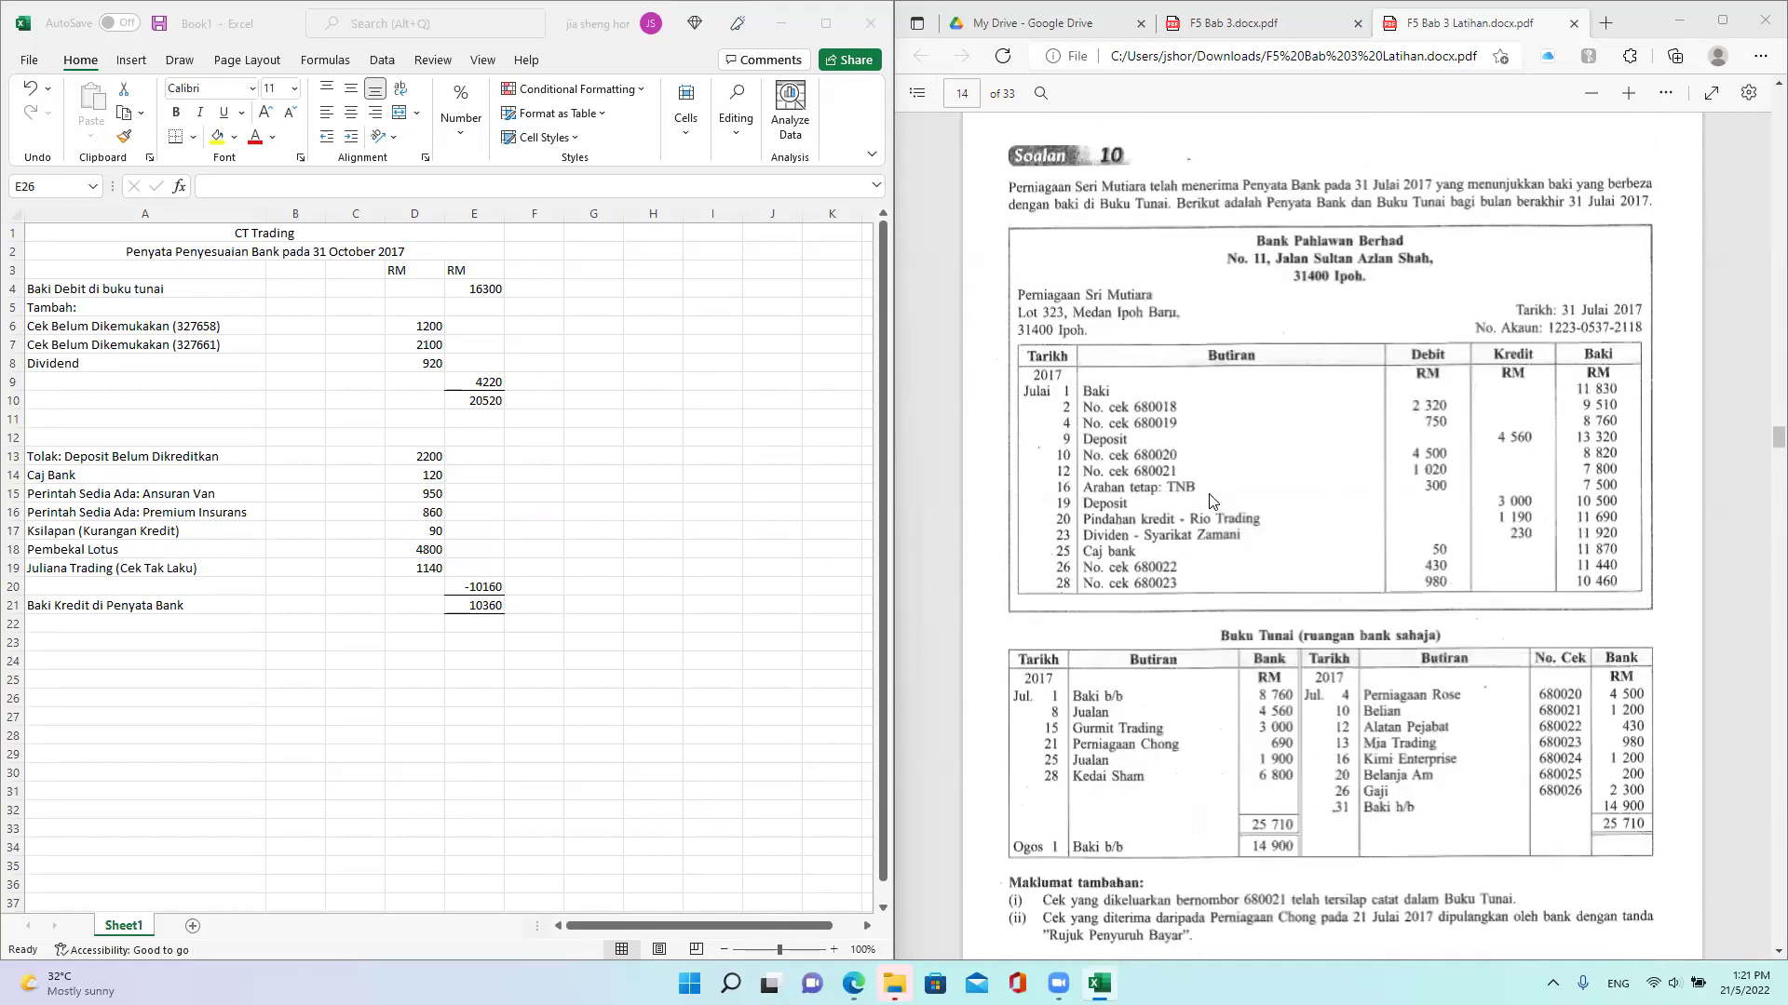
{"action": "scroll", "coordinate": [1211, 501], "scroll_direction": "down", "scroll_amount": 1}
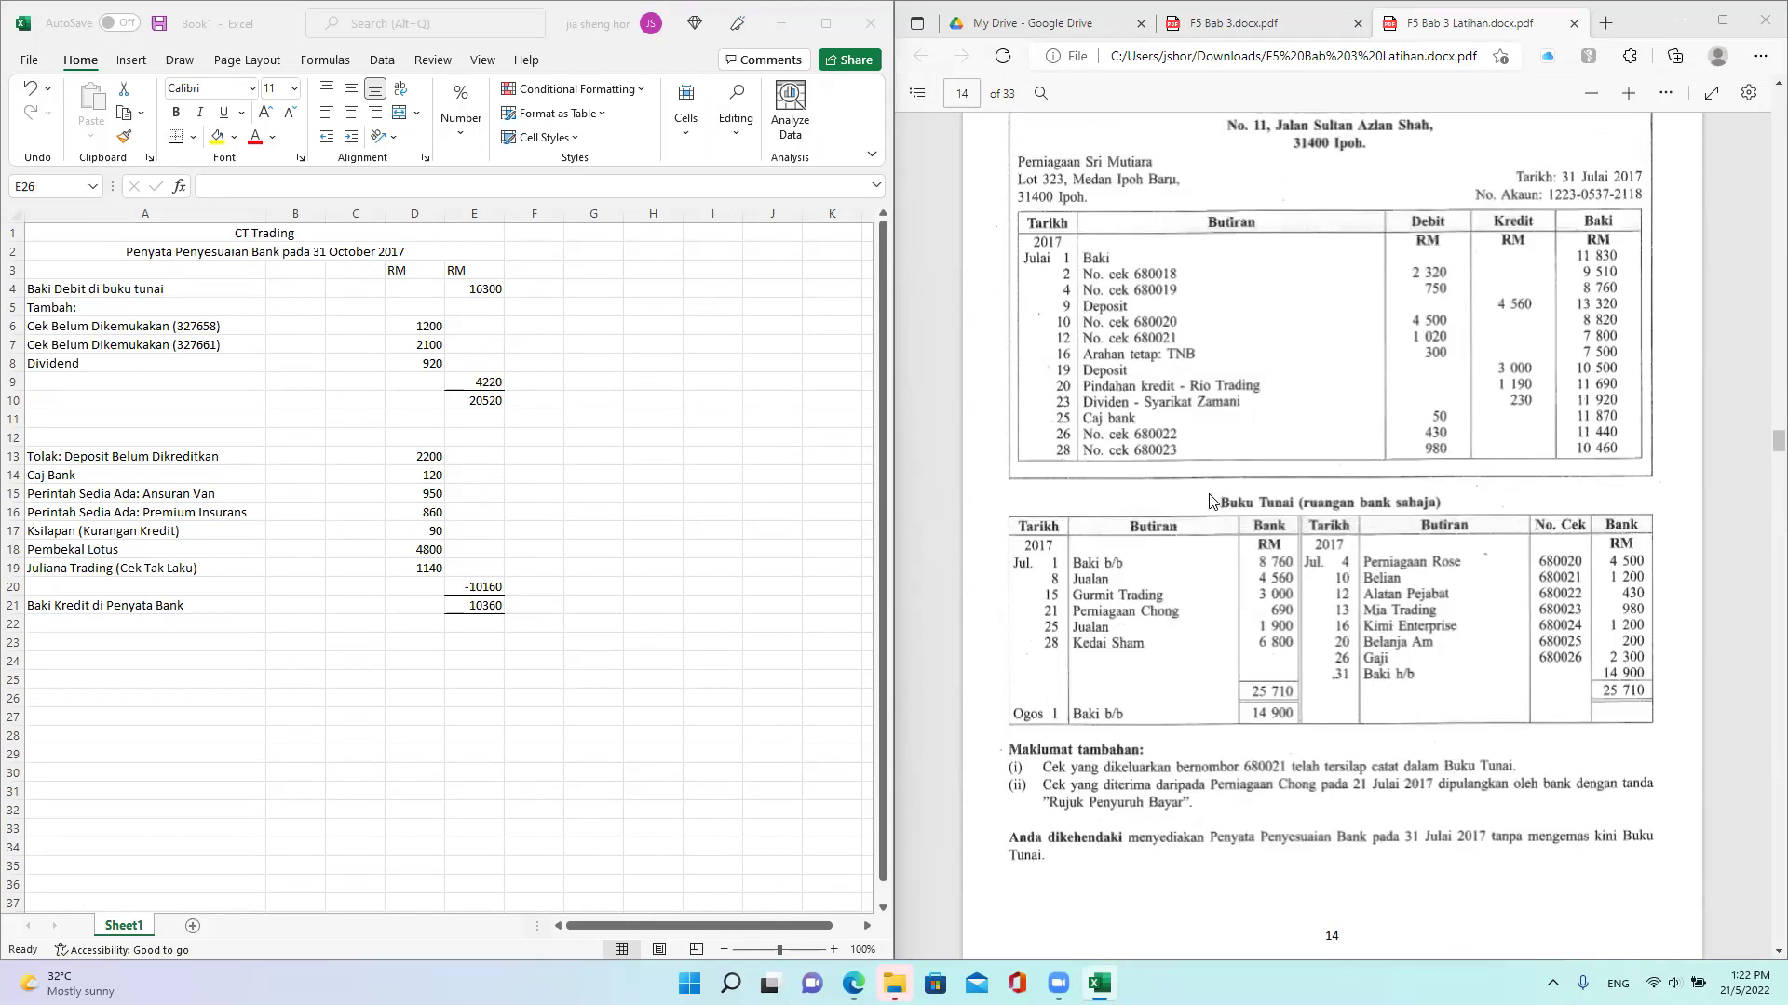
{"action": "scroll", "coordinate": [1211, 501], "scroll_direction": "up", "scroll_amount": 1}
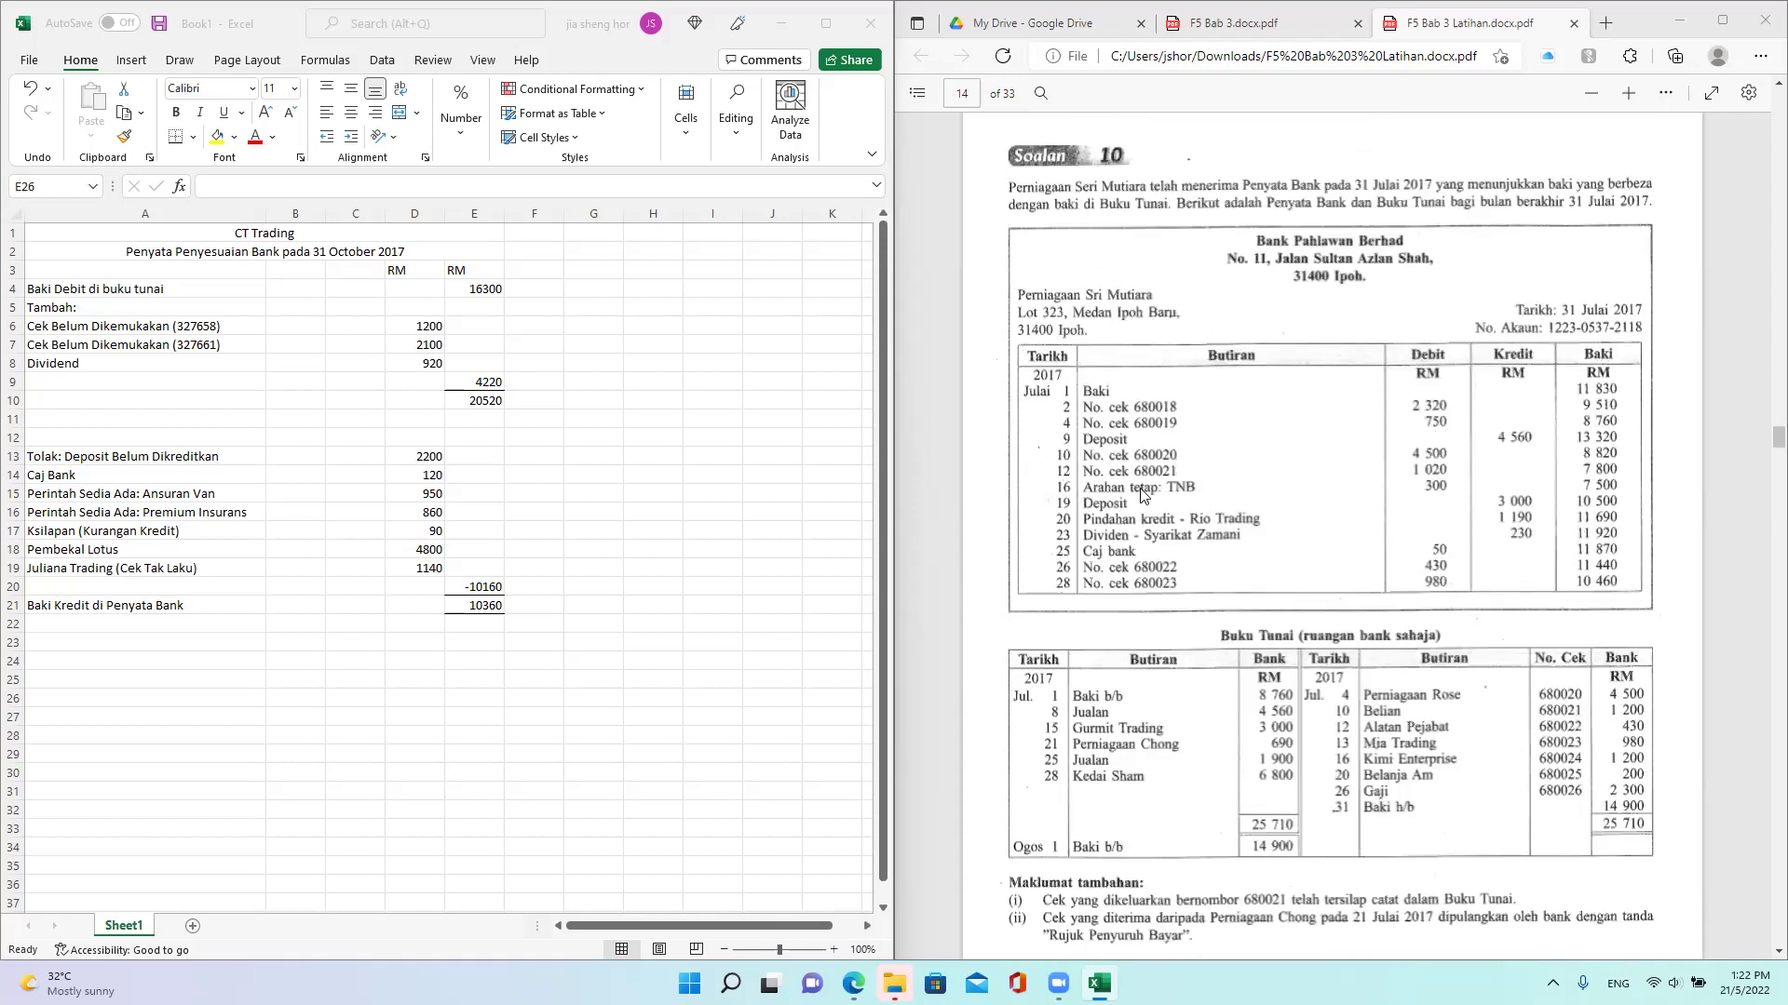
Step: Enlarge the exercise PDF to full screen and zoom in on Soalan 10's bank statement and cash book
{"action": "left_click", "coordinate": [193, 931]}
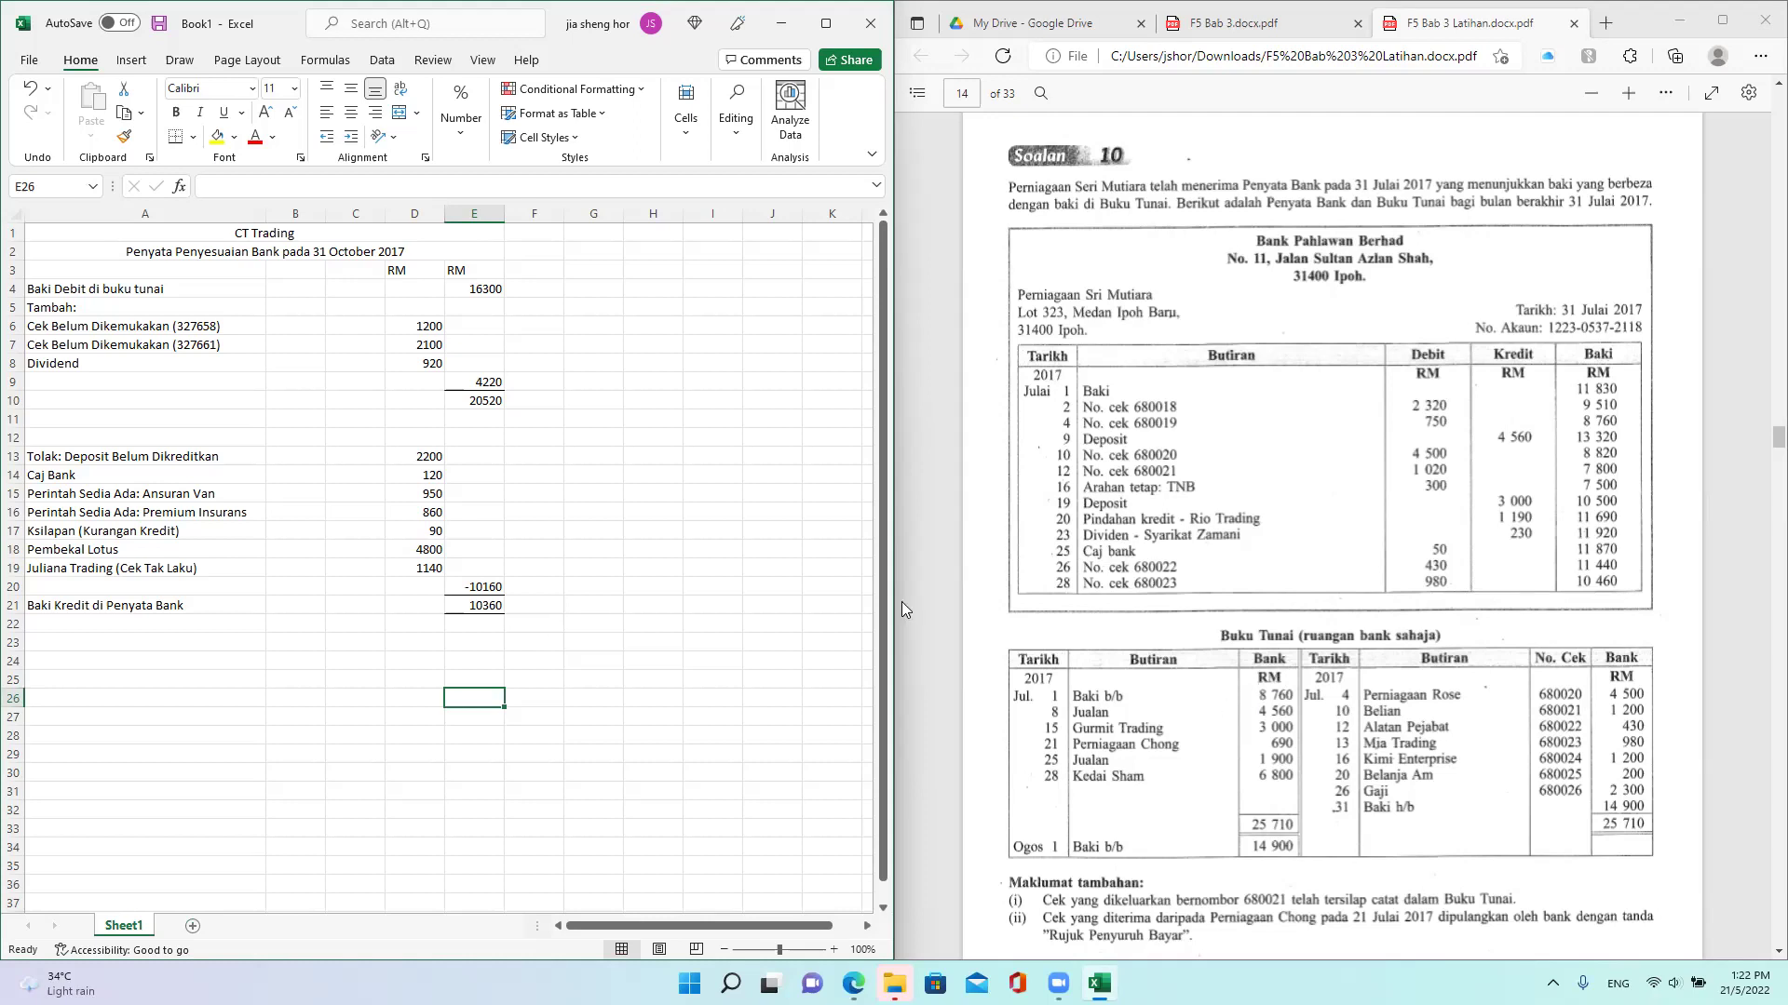
{"action": "left_click", "coordinate": [1722, 21]}
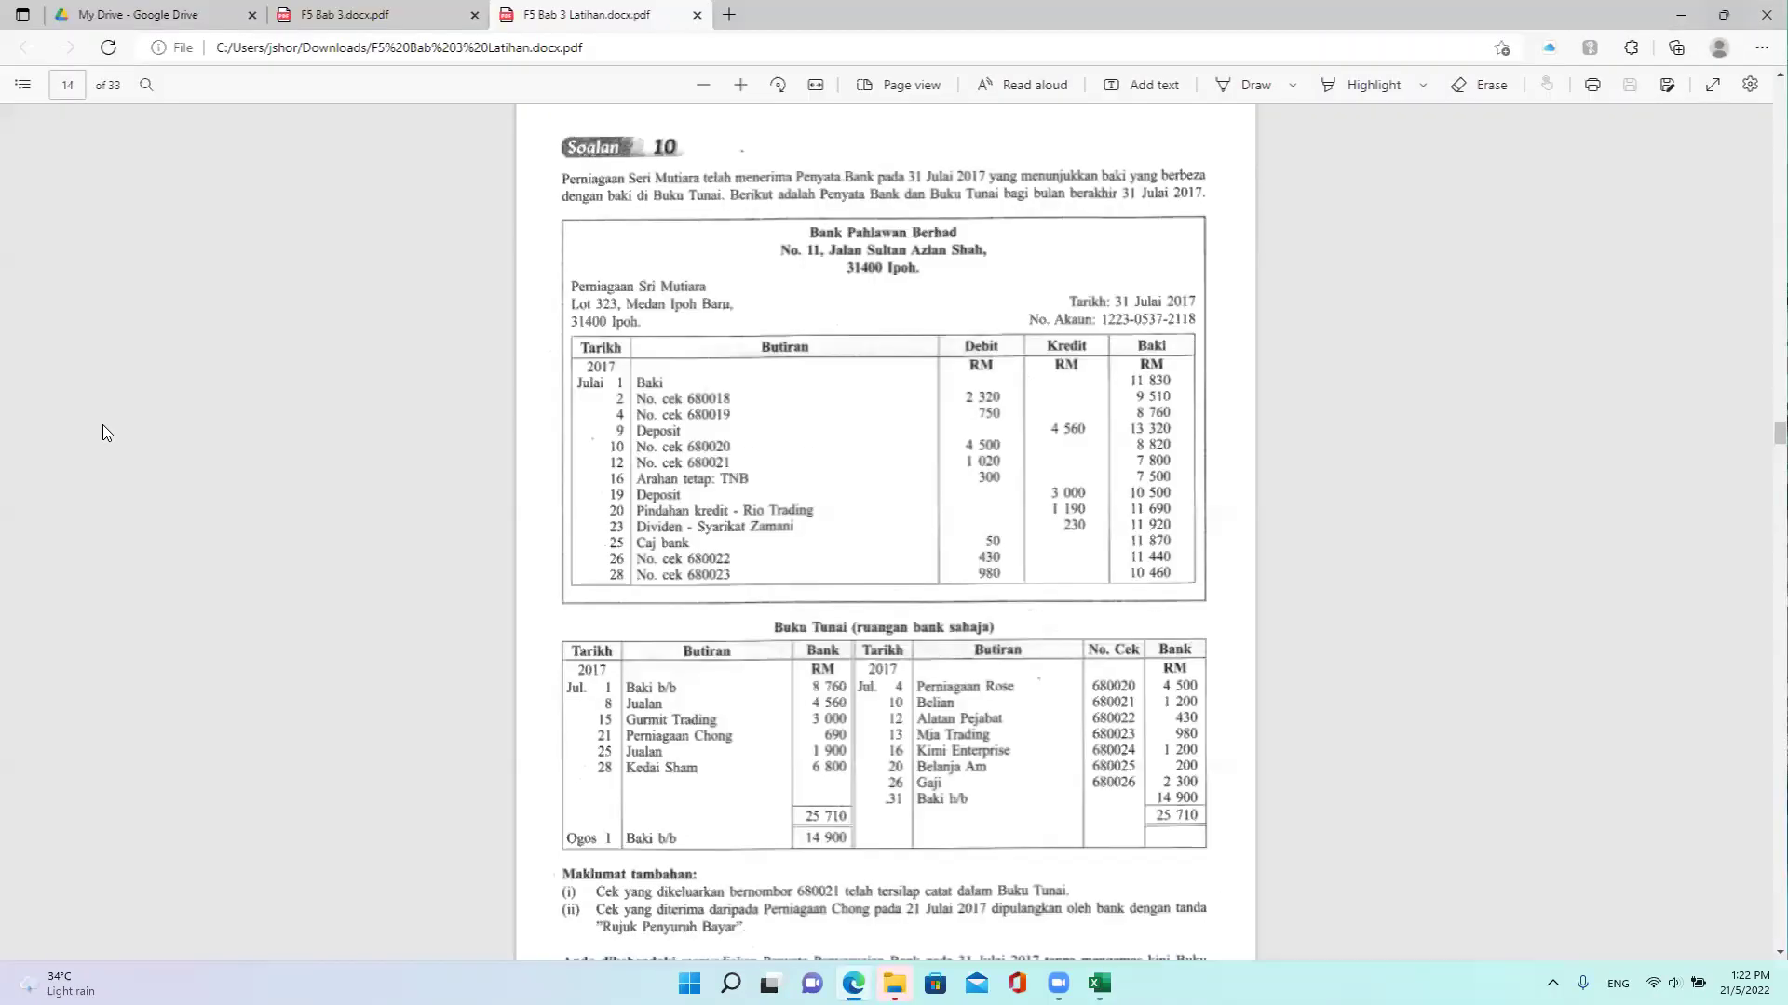
{"action": "left_click", "coordinate": [740, 85]}
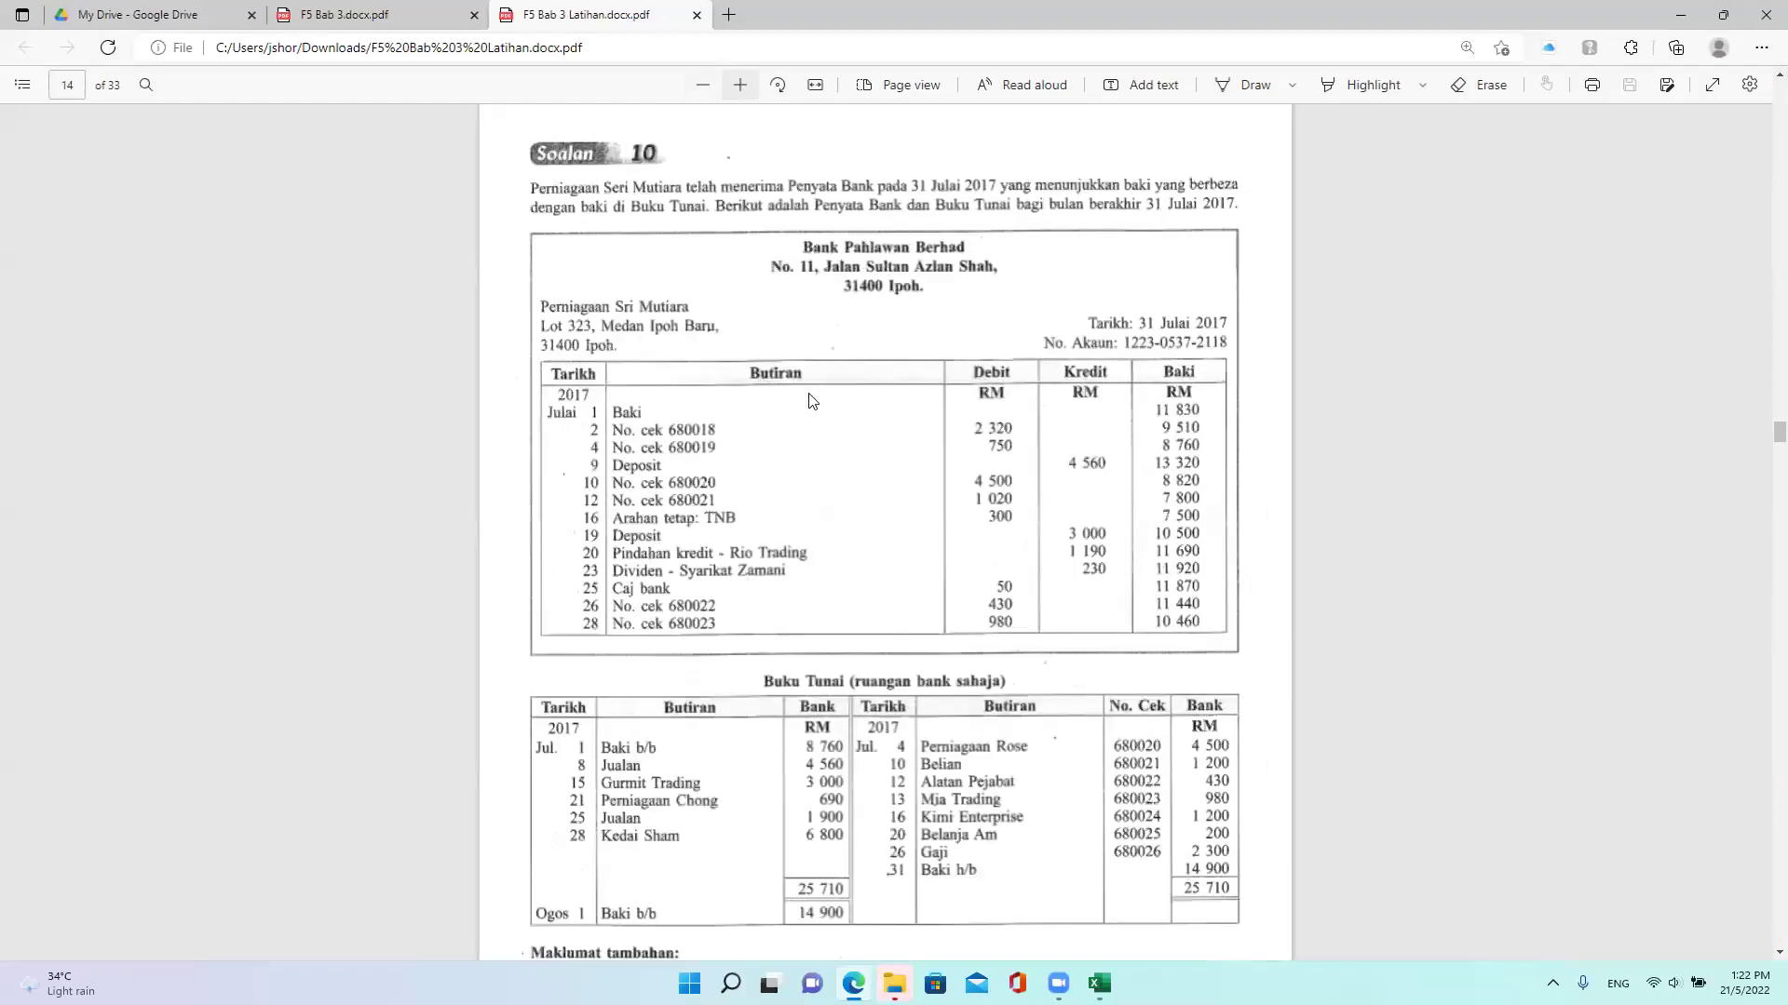
{"action": "scroll", "coordinate": [810, 399], "scroll_direction": "down", "scroll_amount": 2}
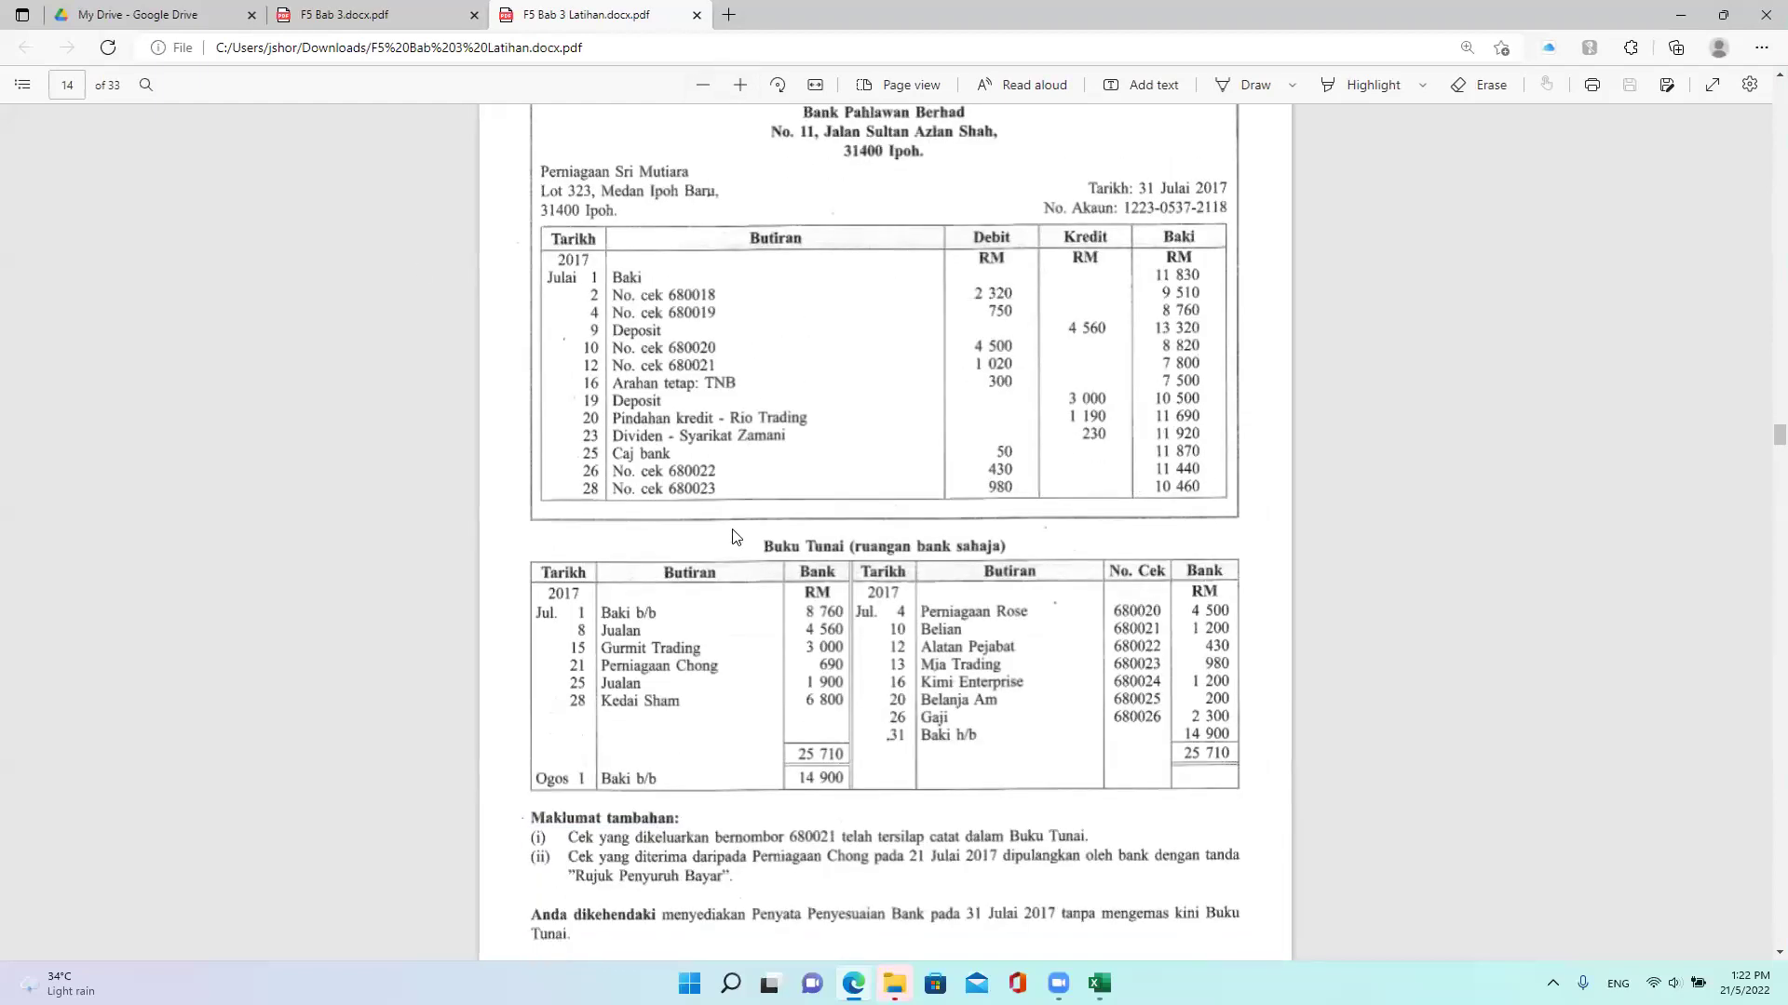
Step: Highlight the 8 760 balance and cheques 680018 and 680019 in Soalan 10's bank statement
{"action": "left_click", "coordinate": [1359, 88]}
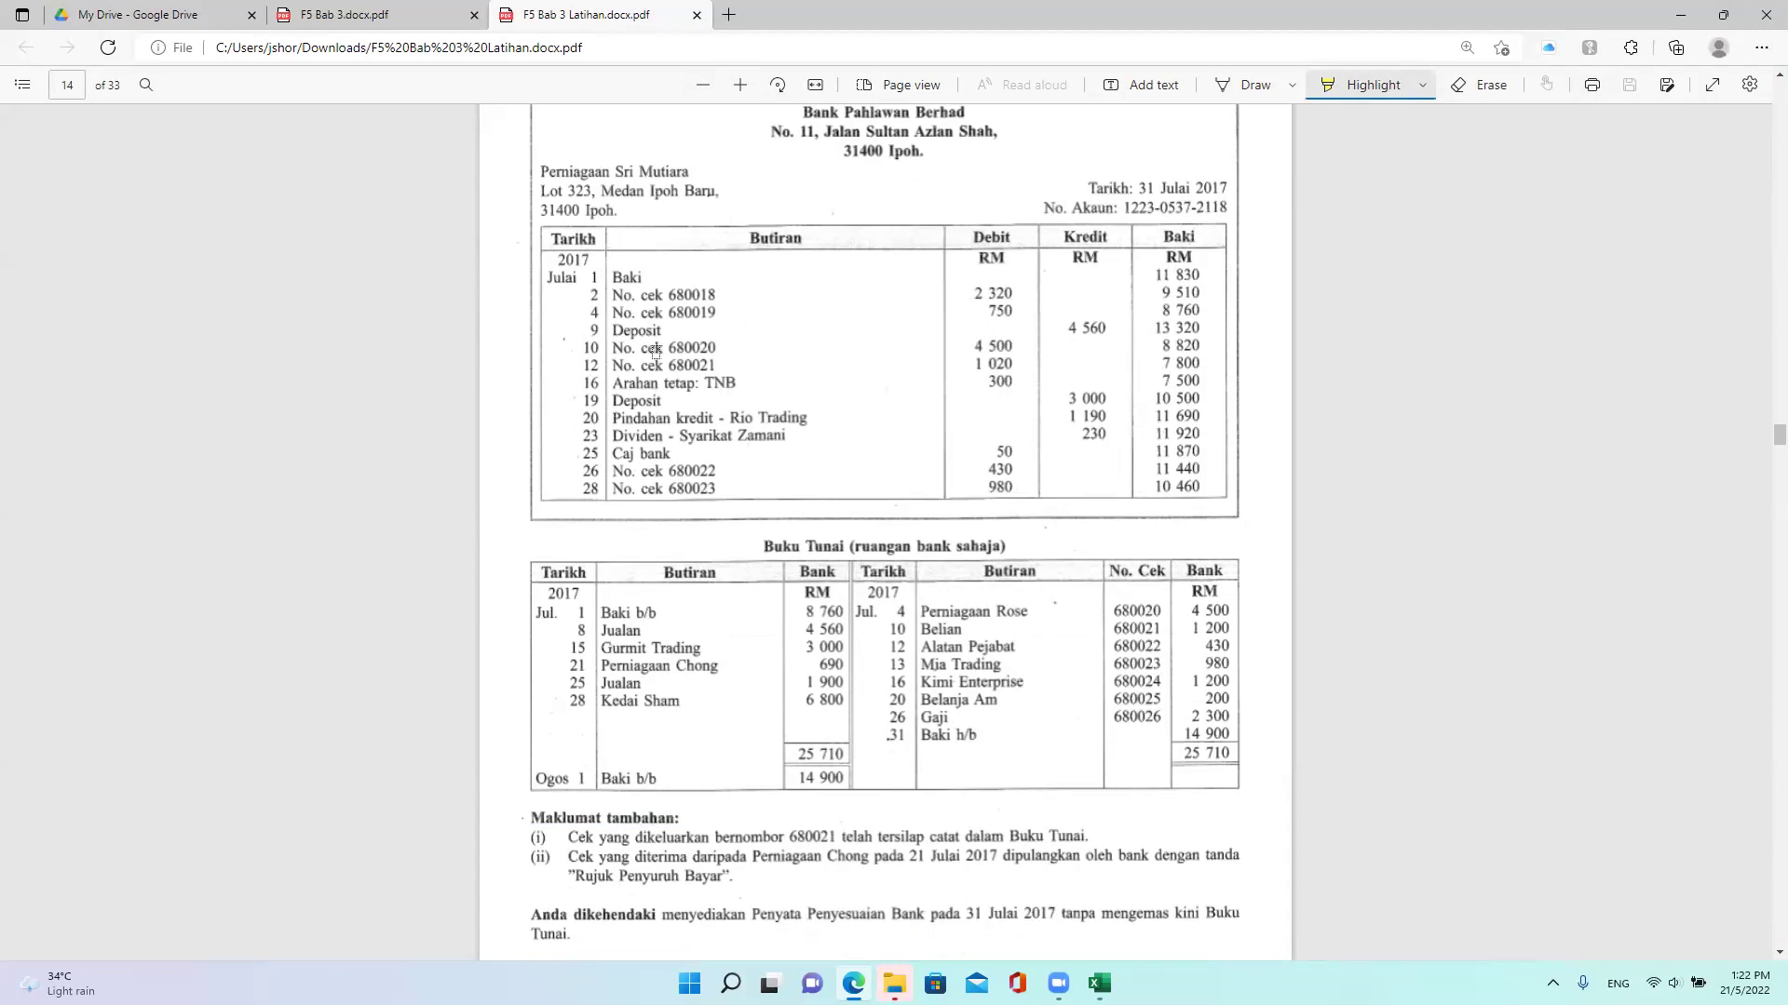
{"action": "left_click_drag", "start_coordinate": [1161, 310], "coordinate": [1203, 314]}
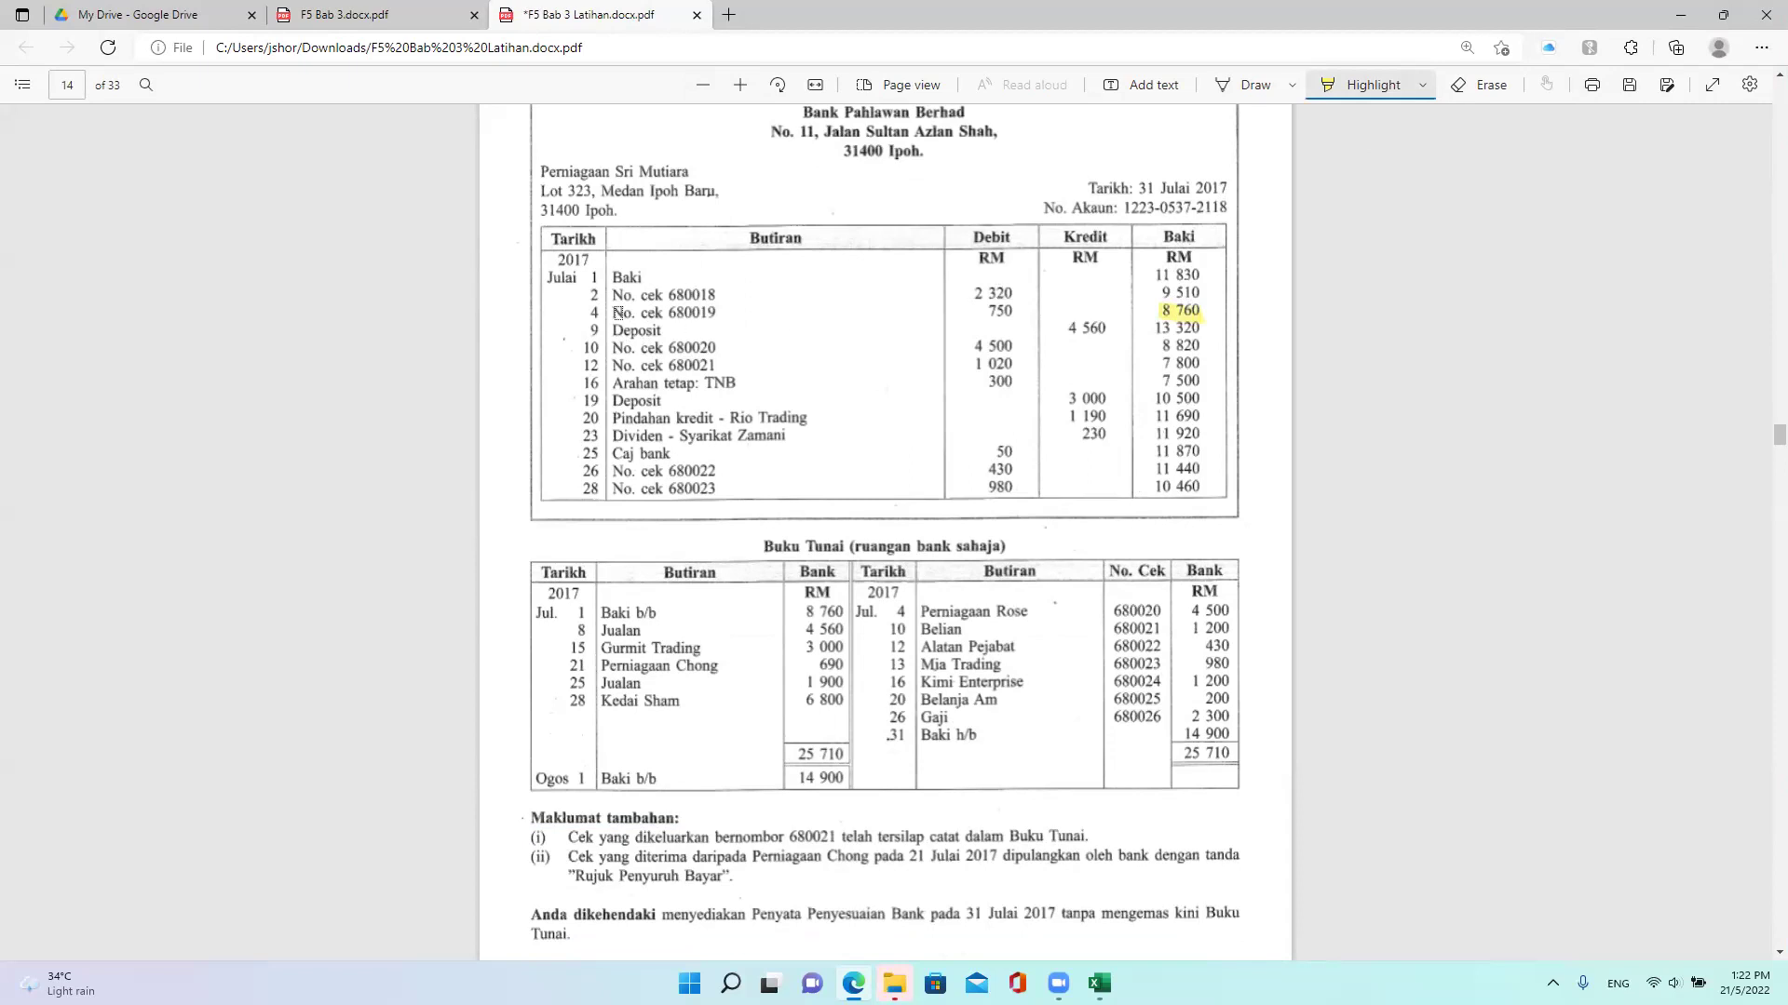
{"action": "left_click_drag", "start_coordinate": [611, 294], "coordinate": [752, 294]}
{"action": "left_click_drag", "start_coordinate": [610, 312], "coordinate": [787, 310]}
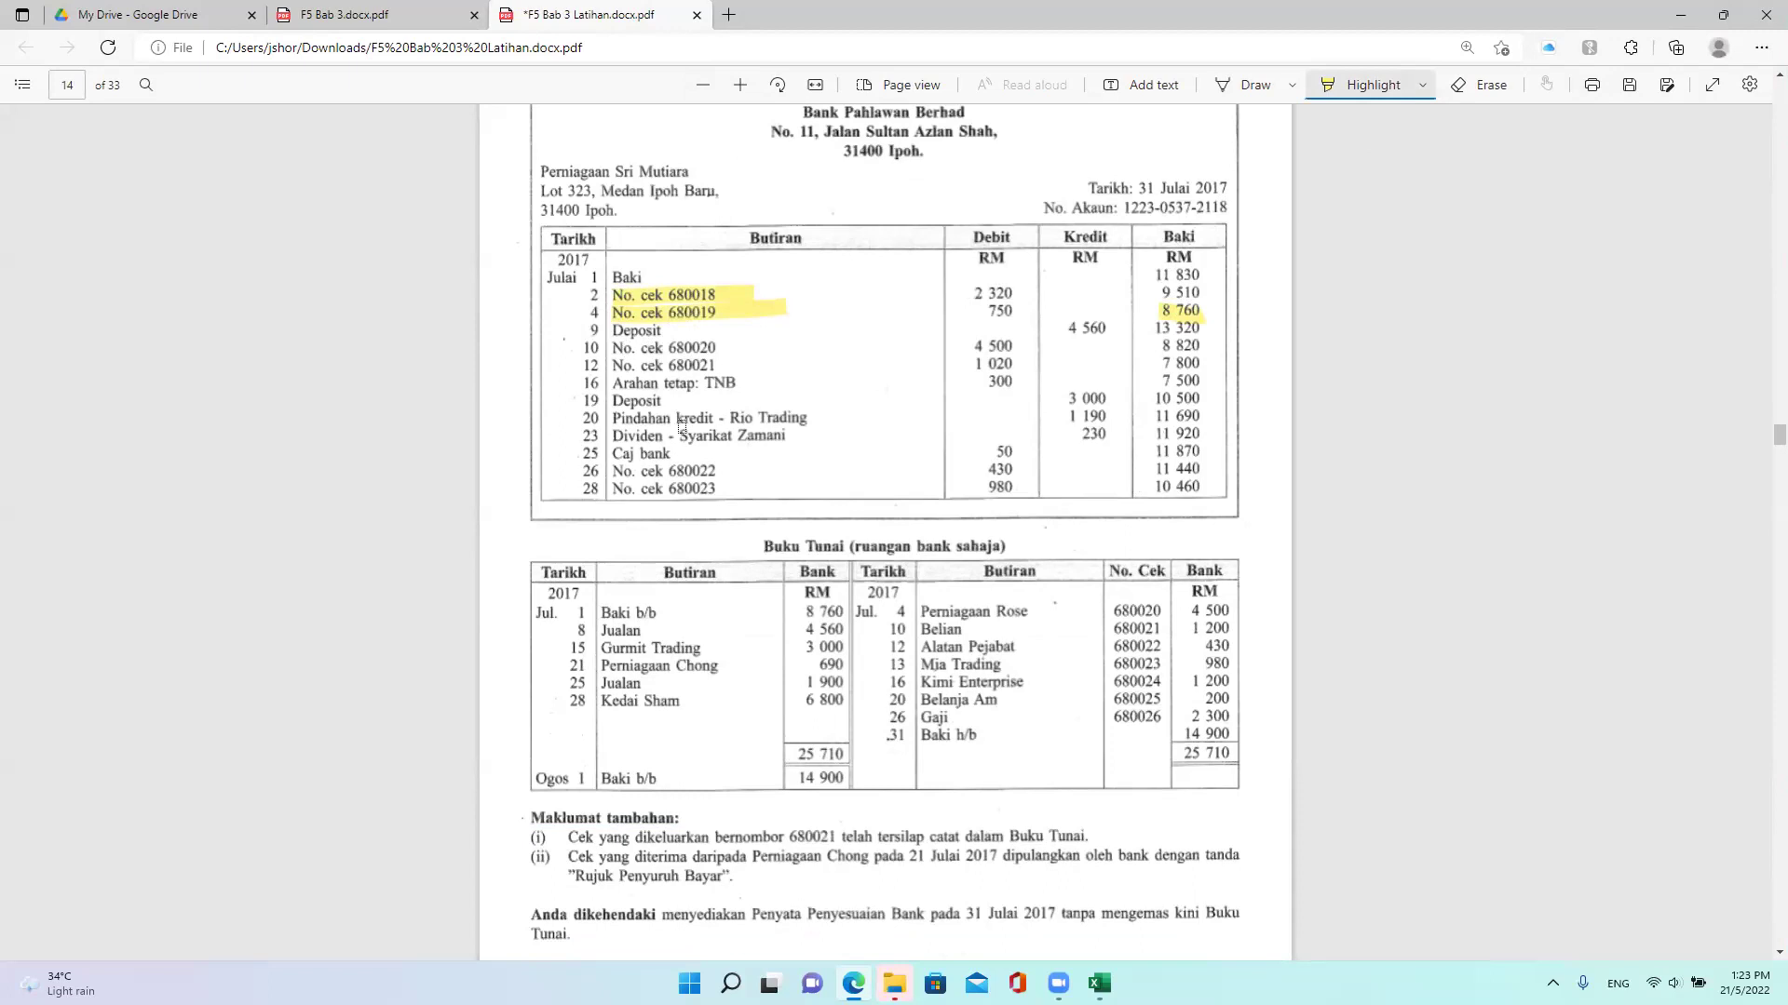
Step: Highlight the 9 July deposit and cheque 680020 in the bank statement, plus the matching Jualan and Perniagaan Rose entries in the cash book
{"action": "left_click_drag", "start_coordinate": [601, 633], "coordinate": [643, 622]}
{"action": "left_click_drag", "start_coordinate": [607, 330], "coordinate": [663, 333]}
{"action": "left_click_drag", "start_coordinate": [615, 346], "coordinate": [735, 343]}
{"action": "left_click_drag", "start_coordinate": [958, 612], "coordinate": [1032, 611]}
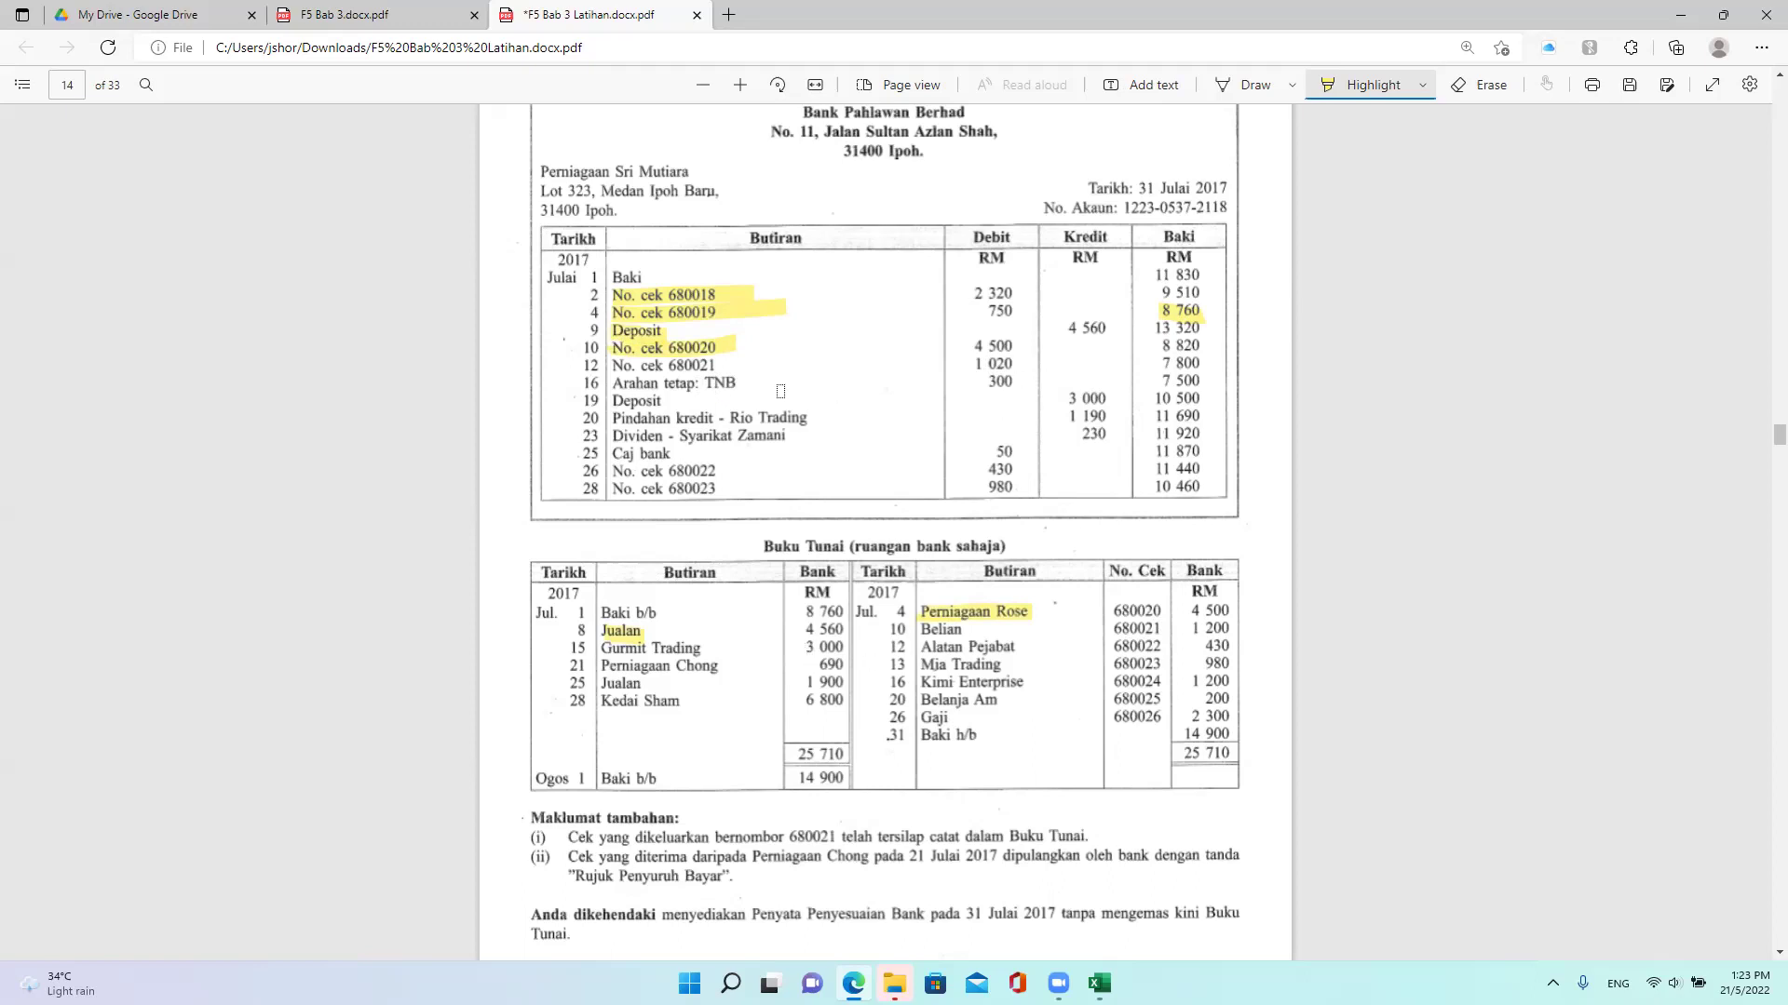
Step: Highlight the 19 July deposit and cheques 680022 and 680023, plus the matching Gurmit Trading, Alatan Pejabat and Mia Trading entries in the cash book
{"action": "left_click_drag", "start_coordinate": [611, 399], "coordinate": [662, 399]}
{"action": "left_click_drag", "start_coordinate": [606, 648], "coordinate": [709, 649]}
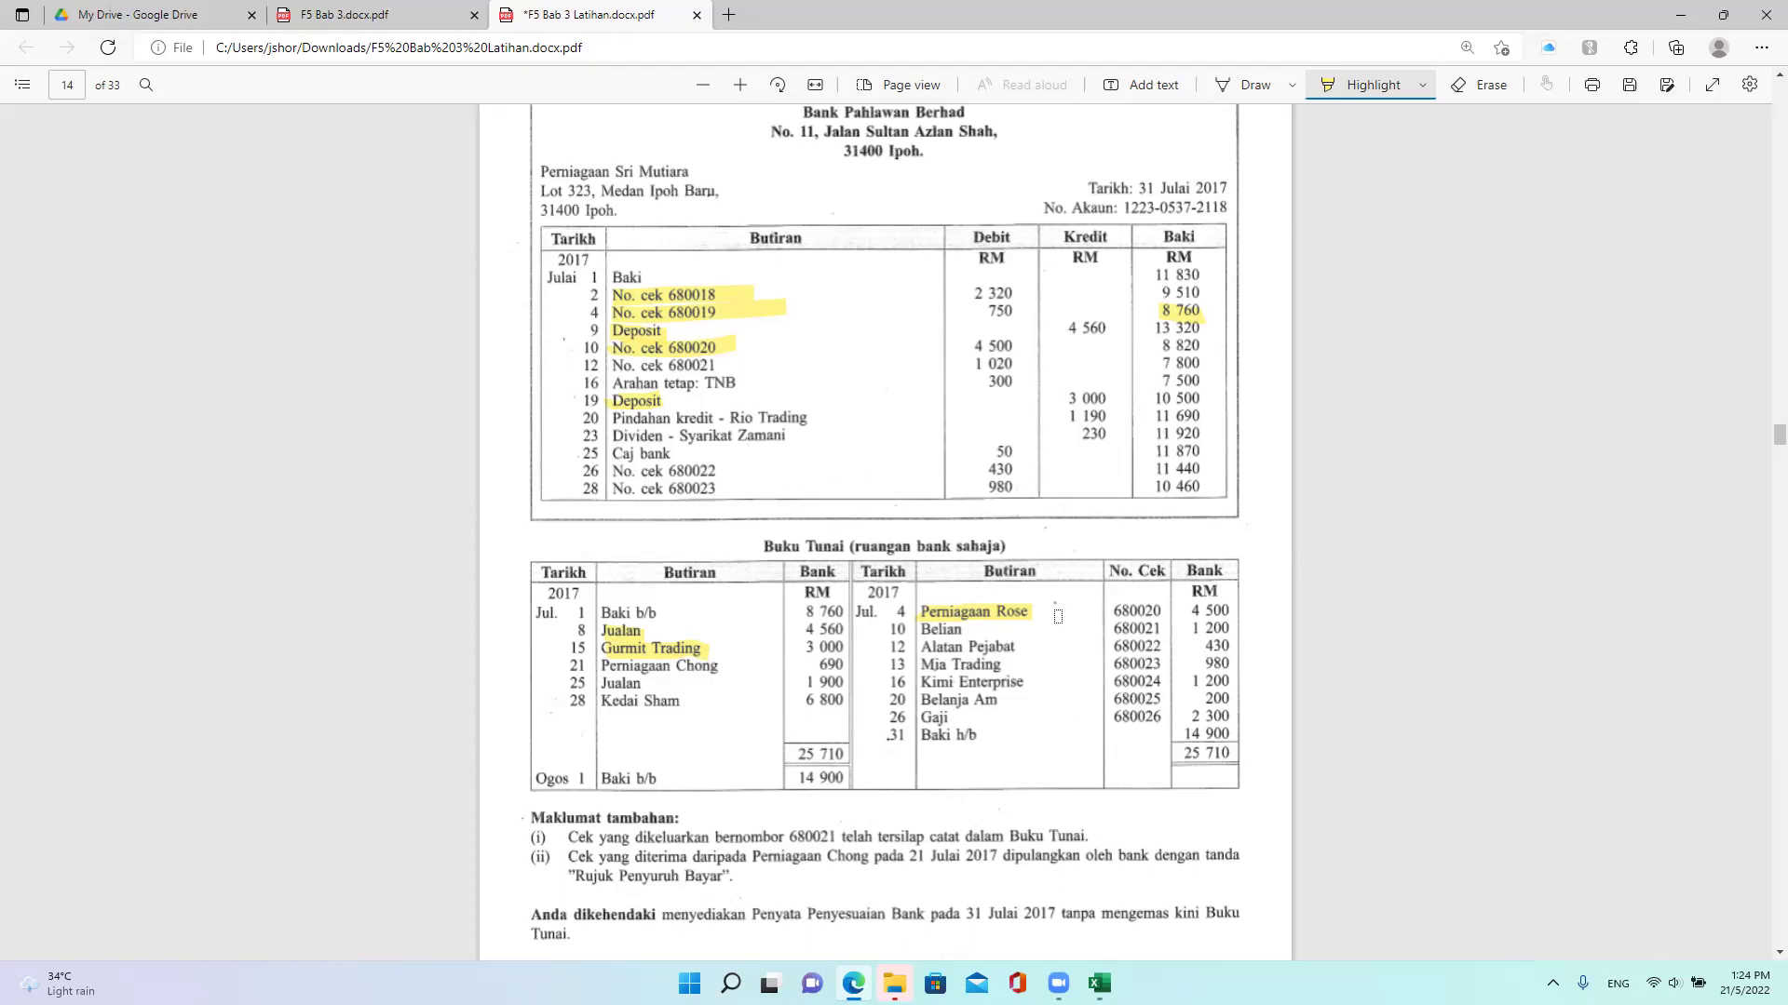
{"action": "mouse_move", "coordinate": [922, 643]}
{"action": "left_mouse_down"}
{"action": "mouse_move", "coordinate": [1012, 637]}
{"action": "mouse_move", "coordinate": [949, 665]}
{"action": "mouse_move", "coordinate": [1009, 663]}
{"action": "left_mouse_up"}
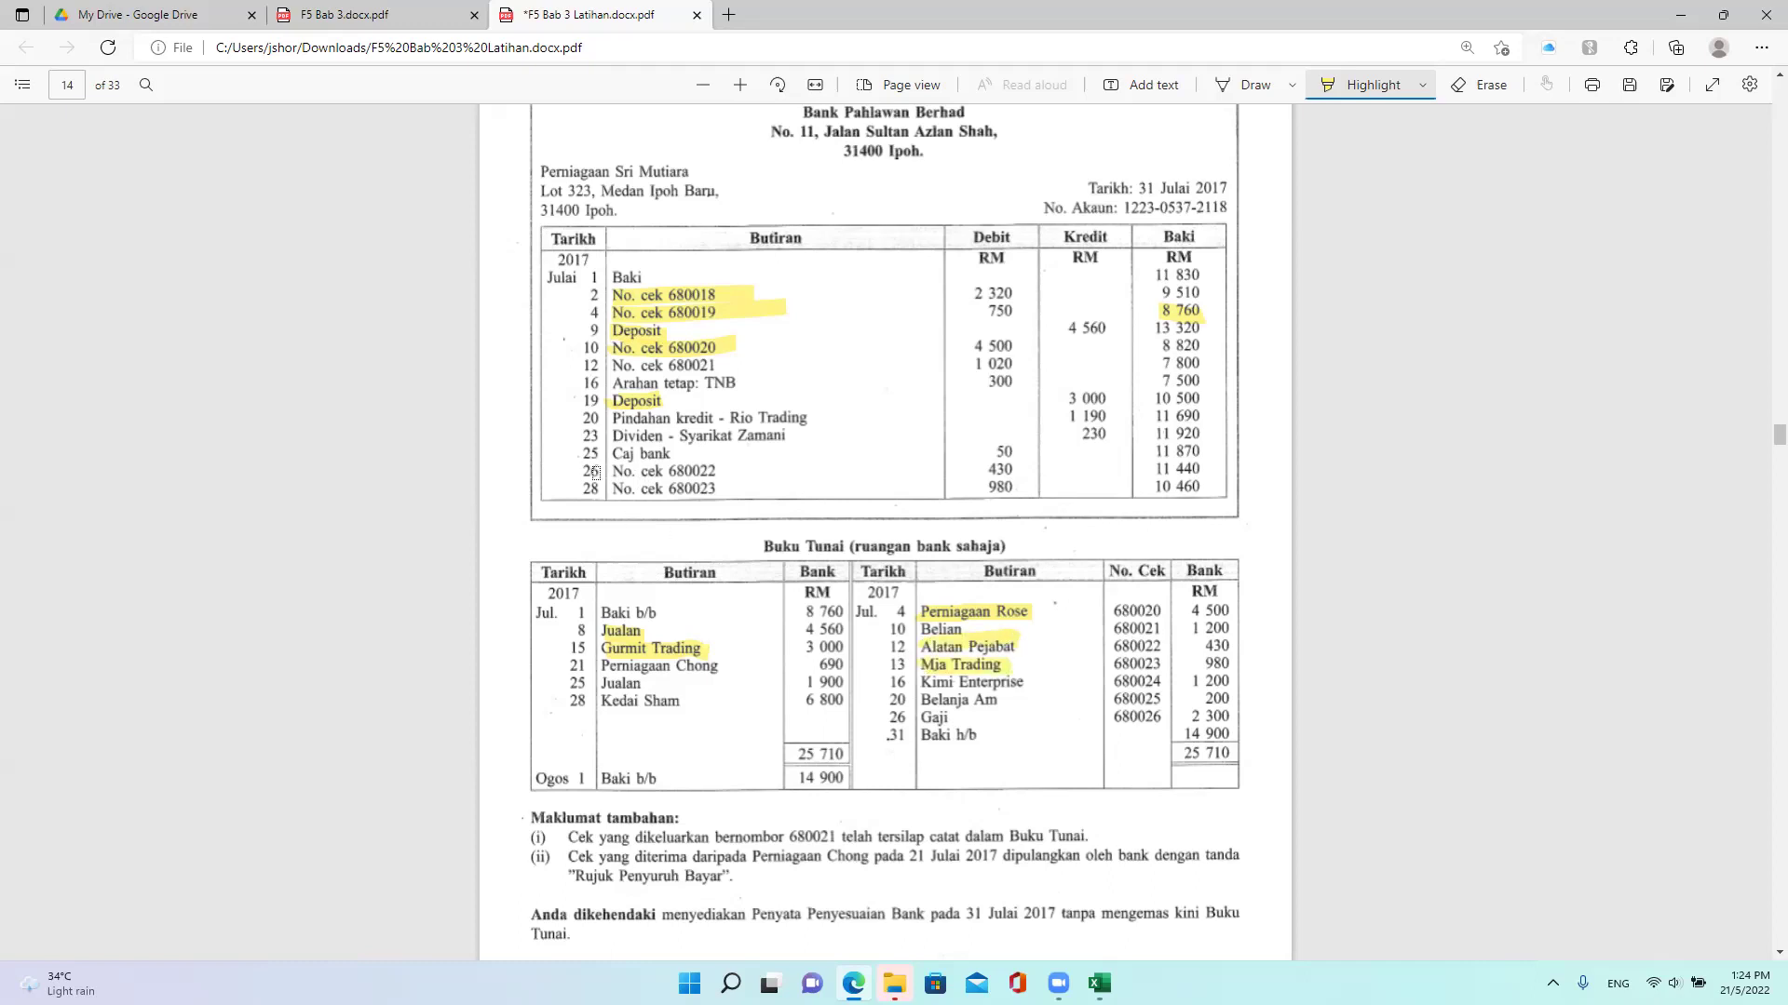
{"action": "left_click_drag", "start_coordinate": [615, 477], "coordinate": [761, 479]}
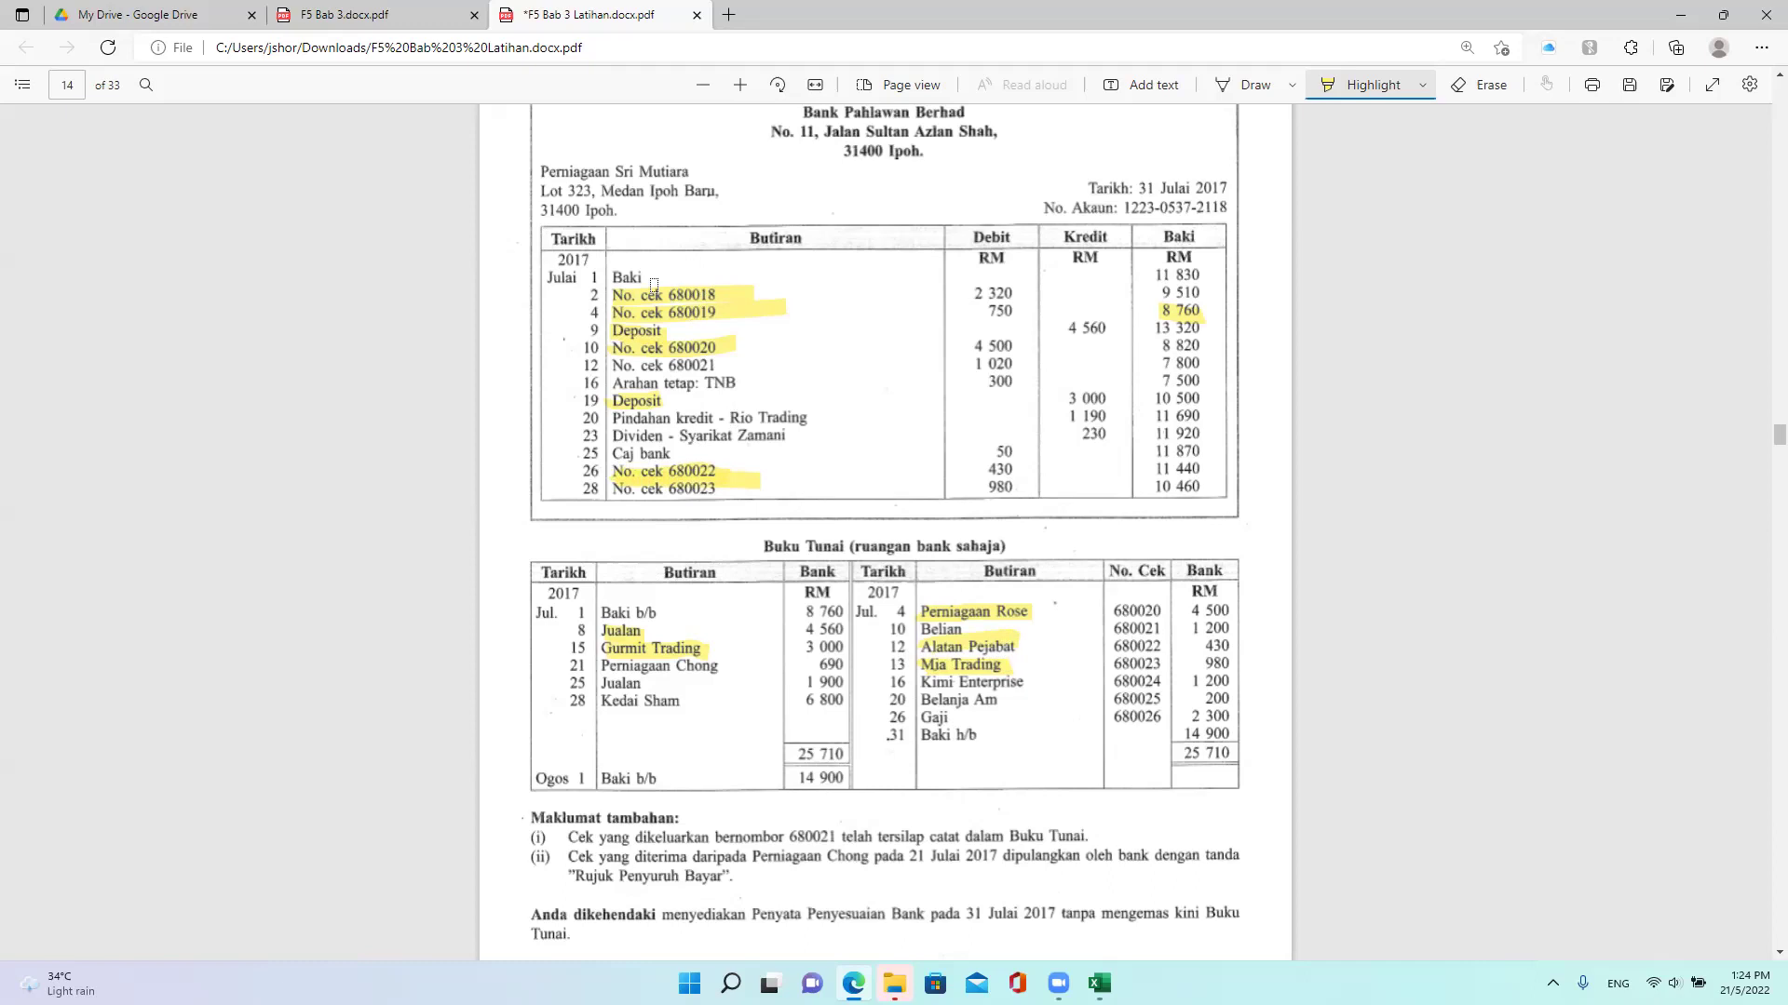
Step: Put the exercise PDF back beside the Excel workbook with Soalan 10's bank statement and cash book in view
{"action": "scroll", "coordinate": [655, 285], "scroll_direction": "down", "scroll_amount": 2}
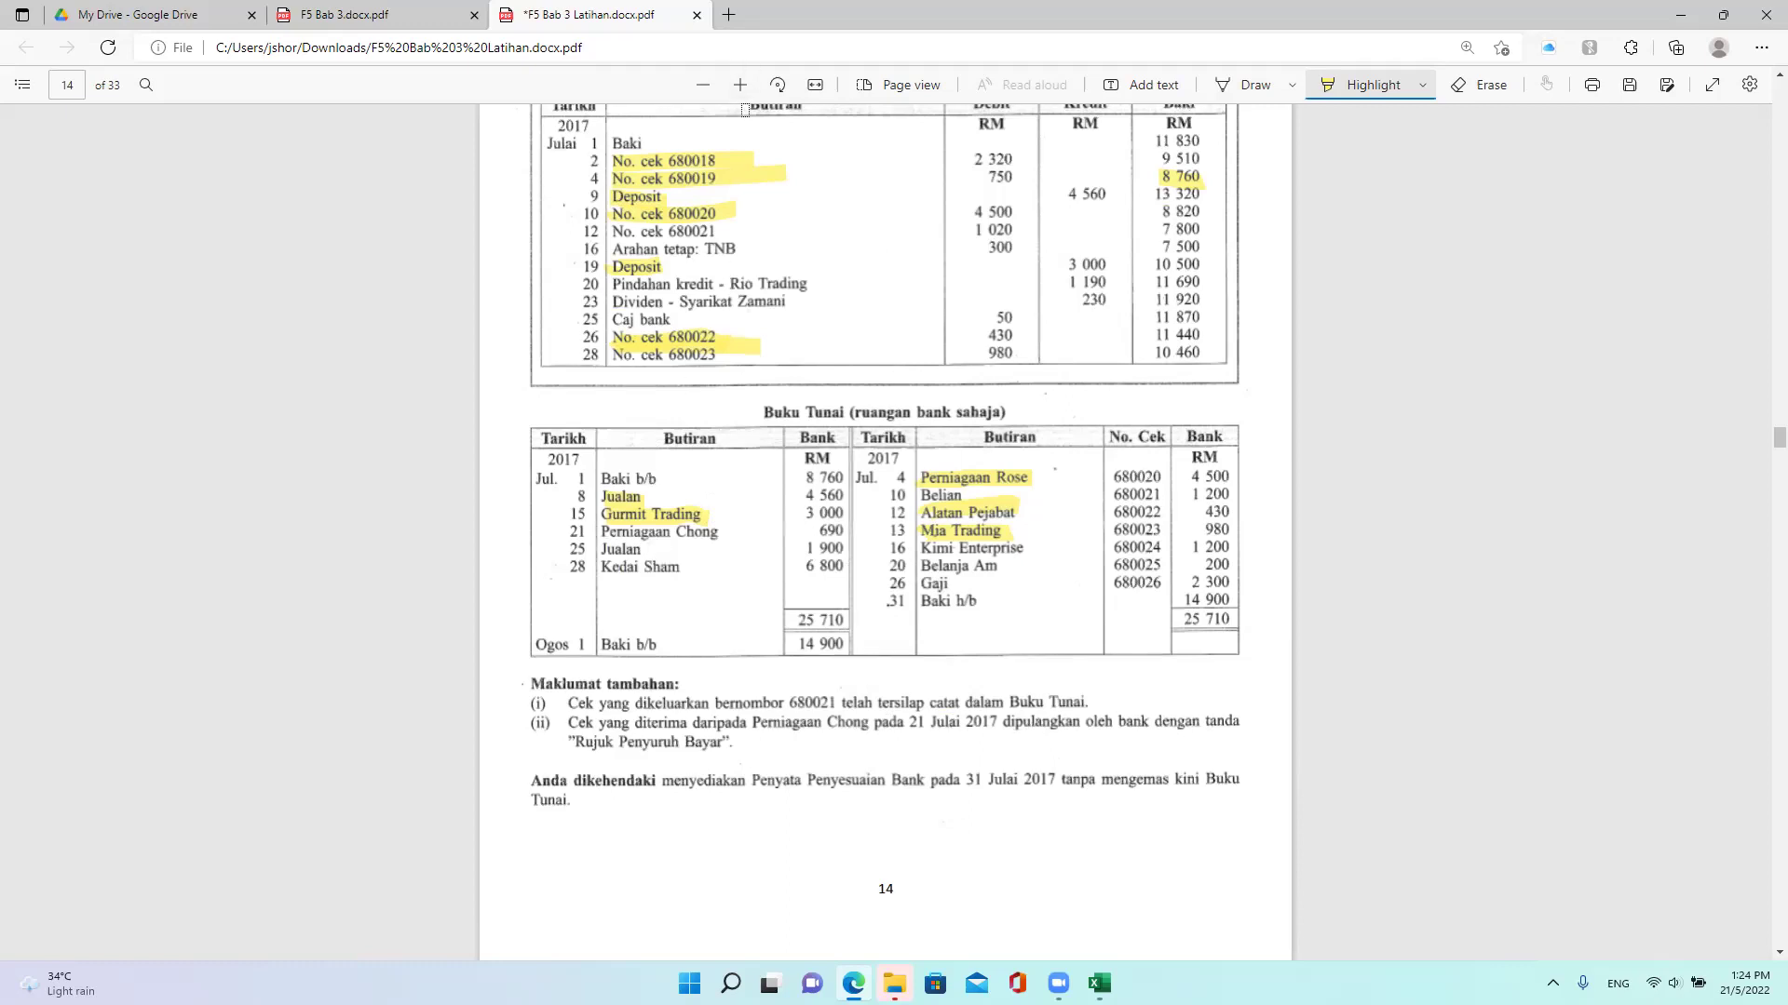
{"action": "key", "text": "alt+Tab"}
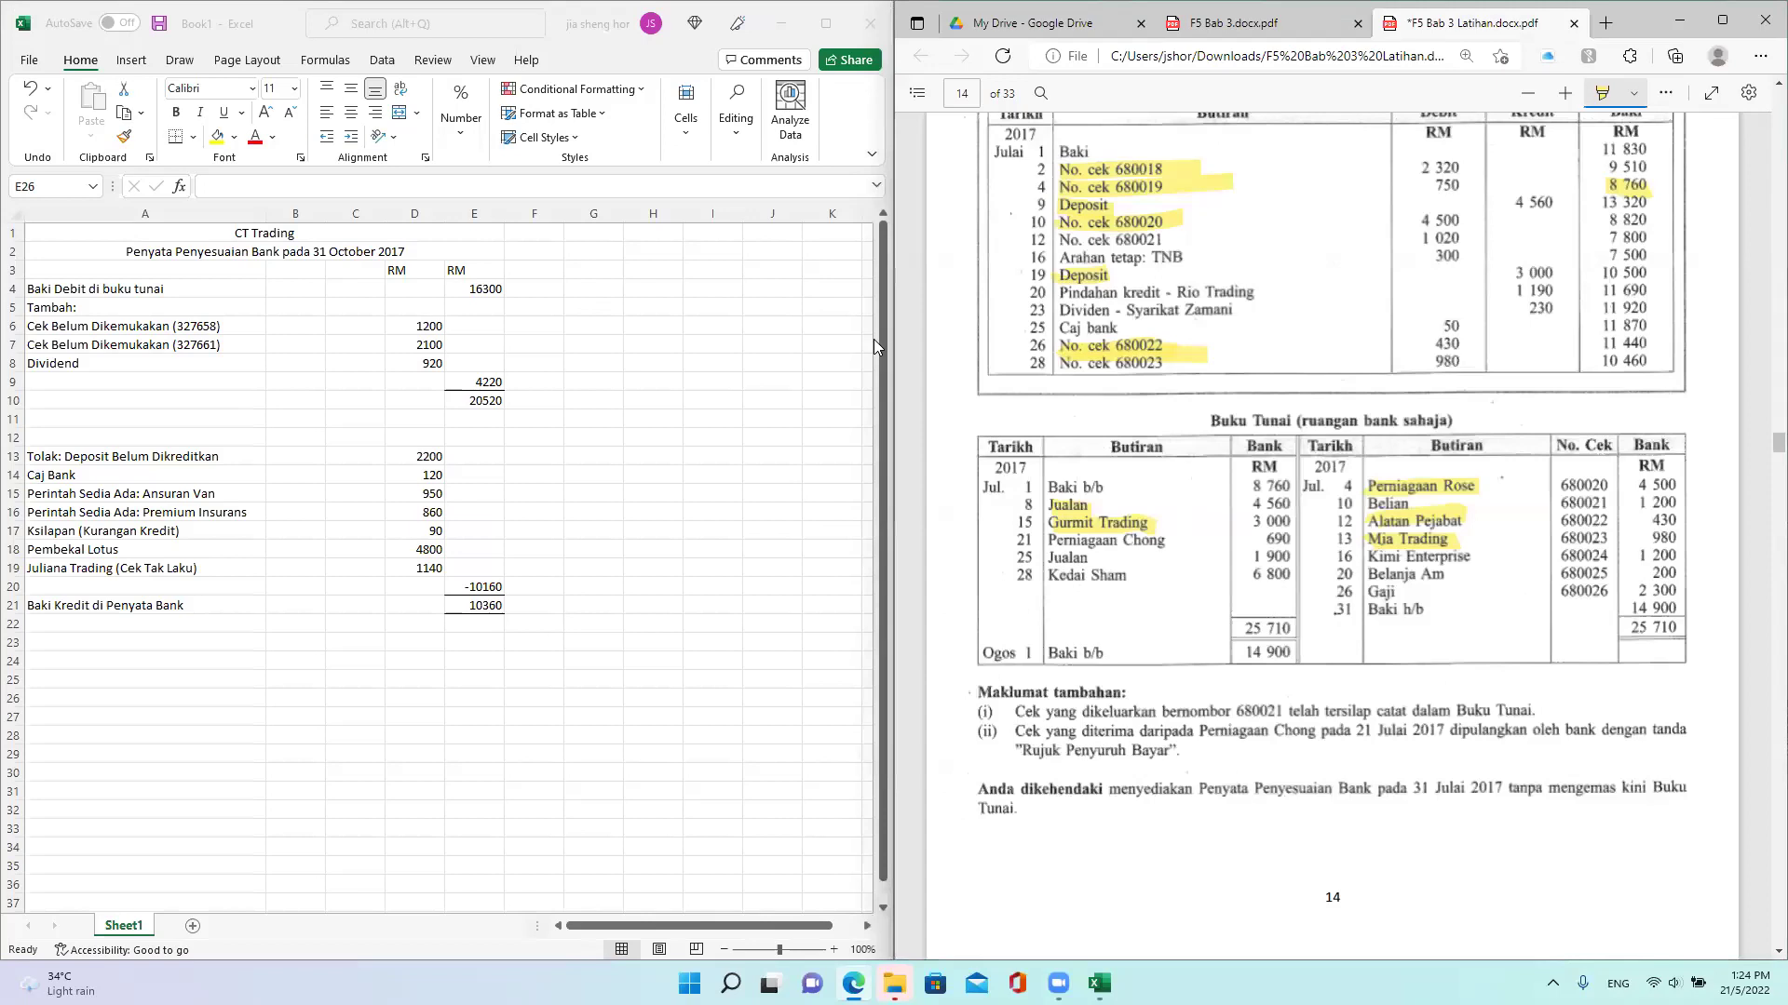
{"action": "scroll", "coordinate": [903, 432], "scroll_direction": "up", "scroll_amount": 1}
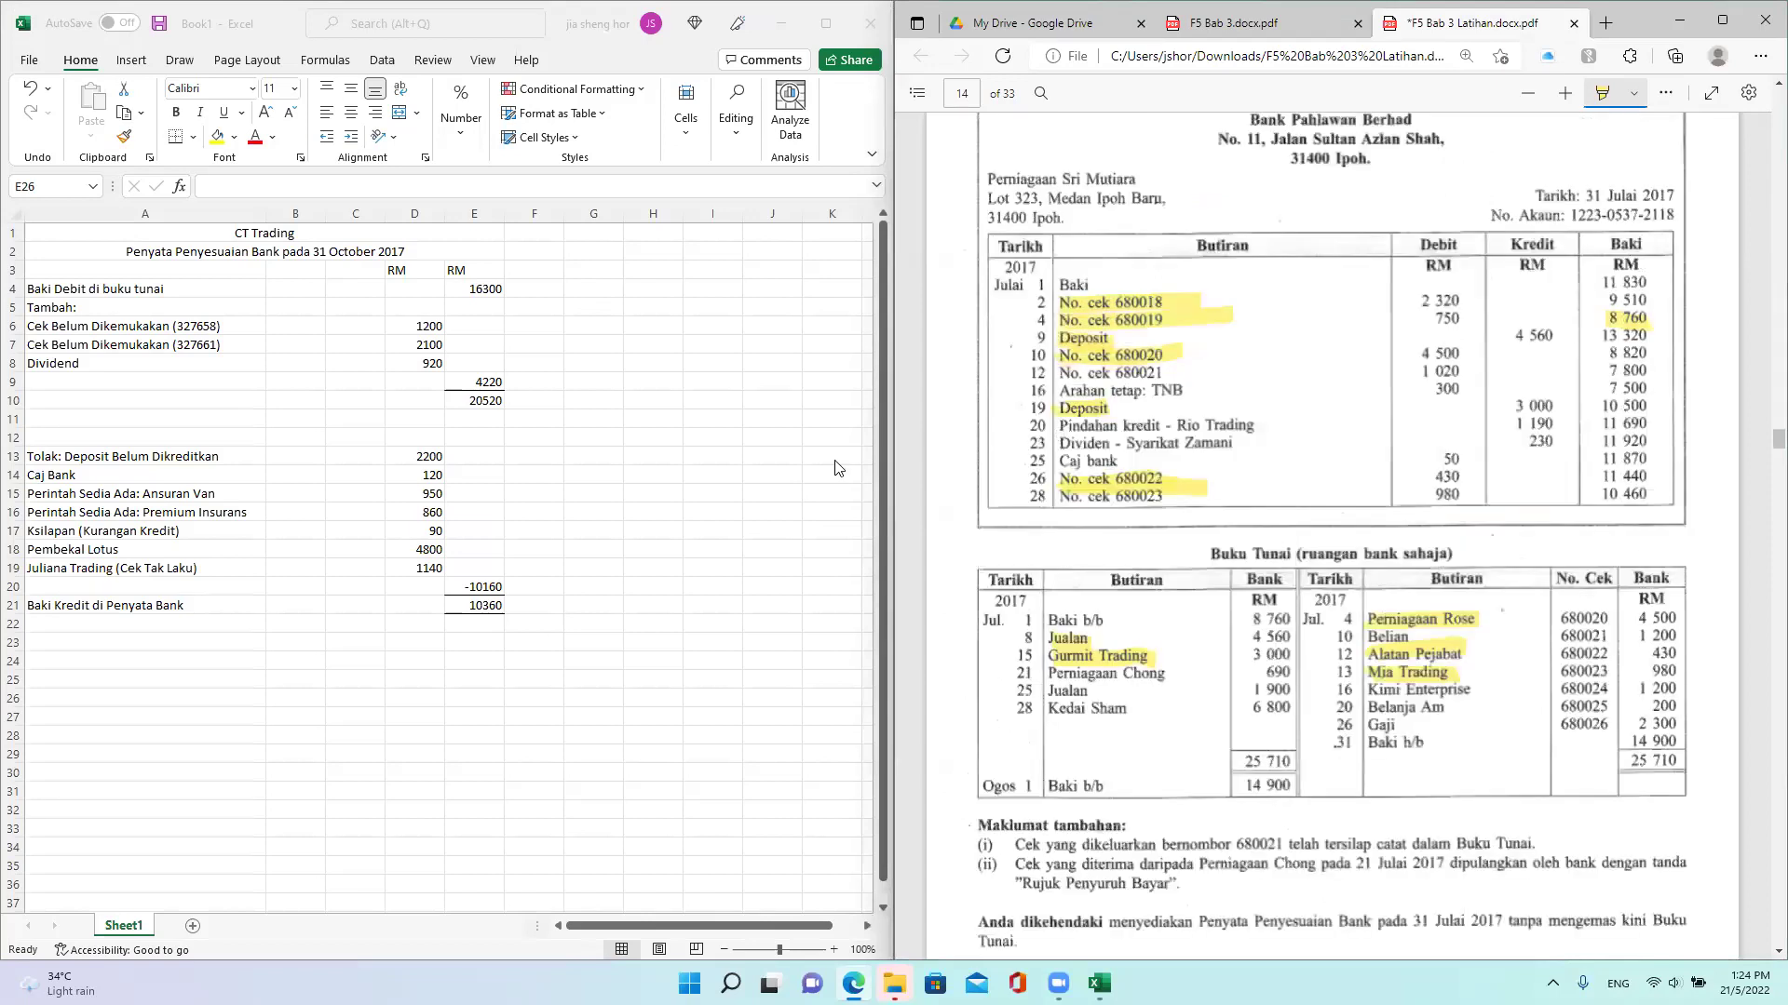
Step: Add a second worksheet to the workbook for Soalan 10's bank reconciliation
{"action": "left_click", "coordinate": [80, 244]}
{"action": "mouse_move", "coordinate": [66, 242]}
{"action": "left_mouse_down"}
{"action": "mouse_move", "coordinate": [75, 269]}
{"action": "mouse_move", "coordinate": [81, 253]}
{"action": "left_mouse_up"}
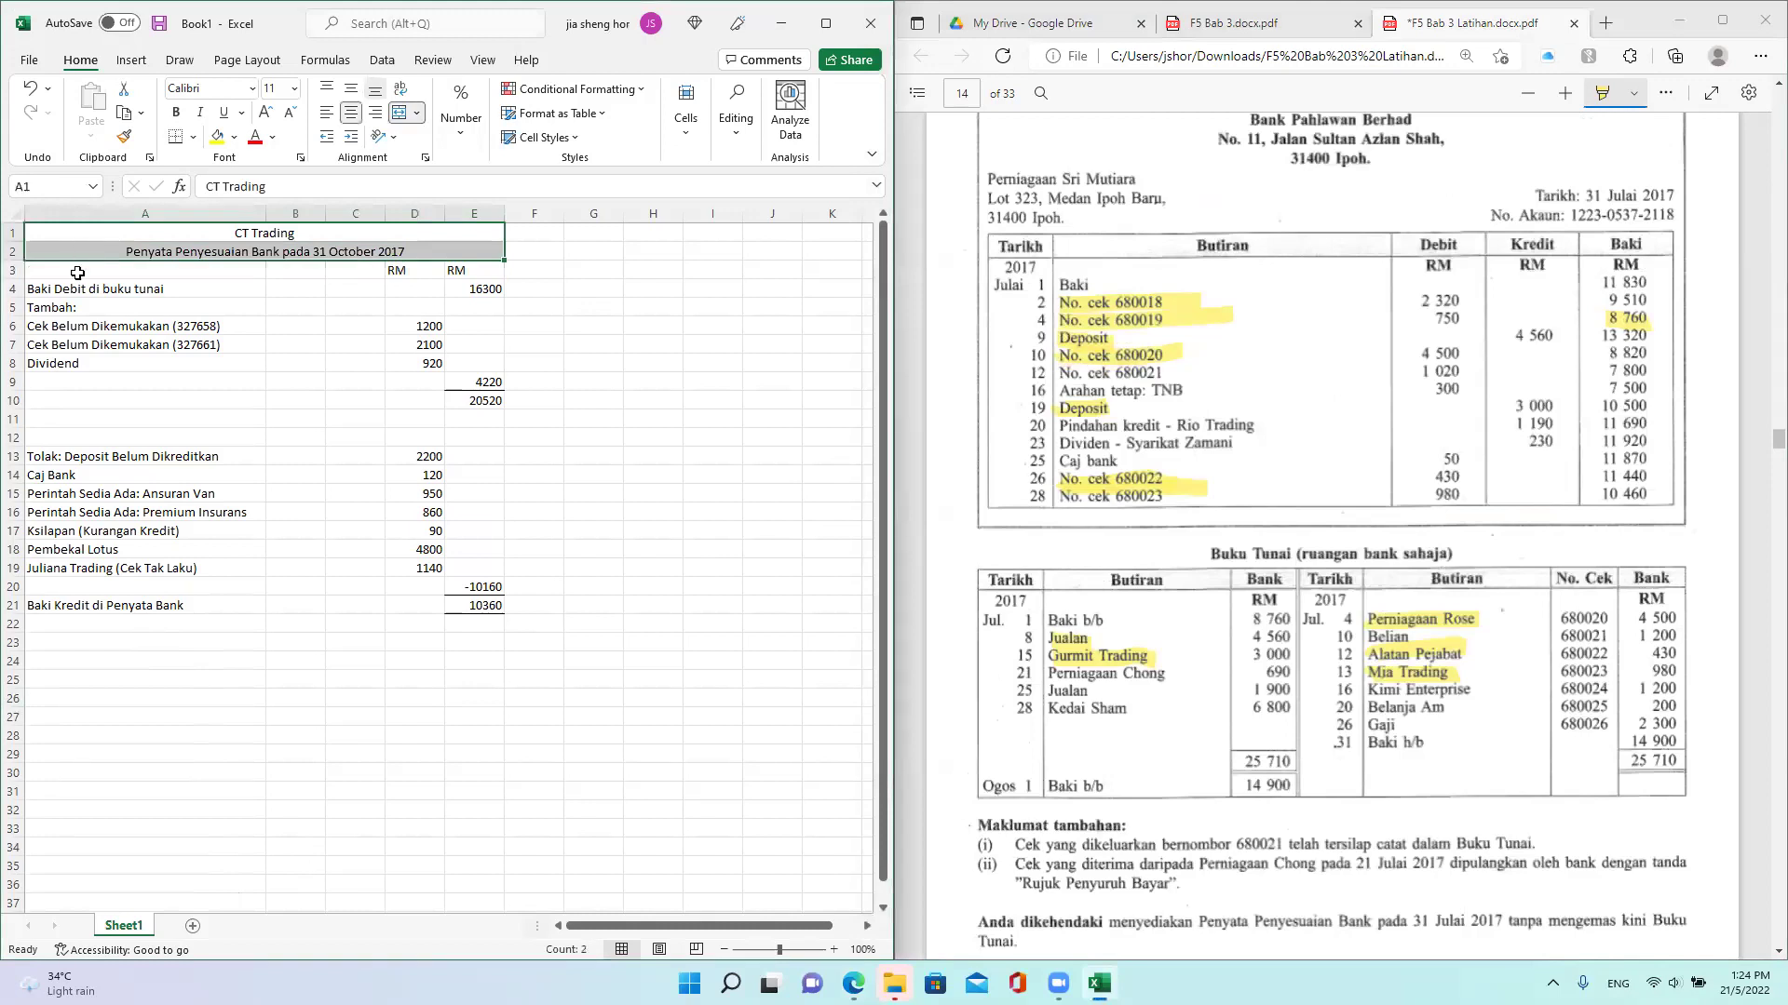
{"action": "key", "text": "ctrl+c"}
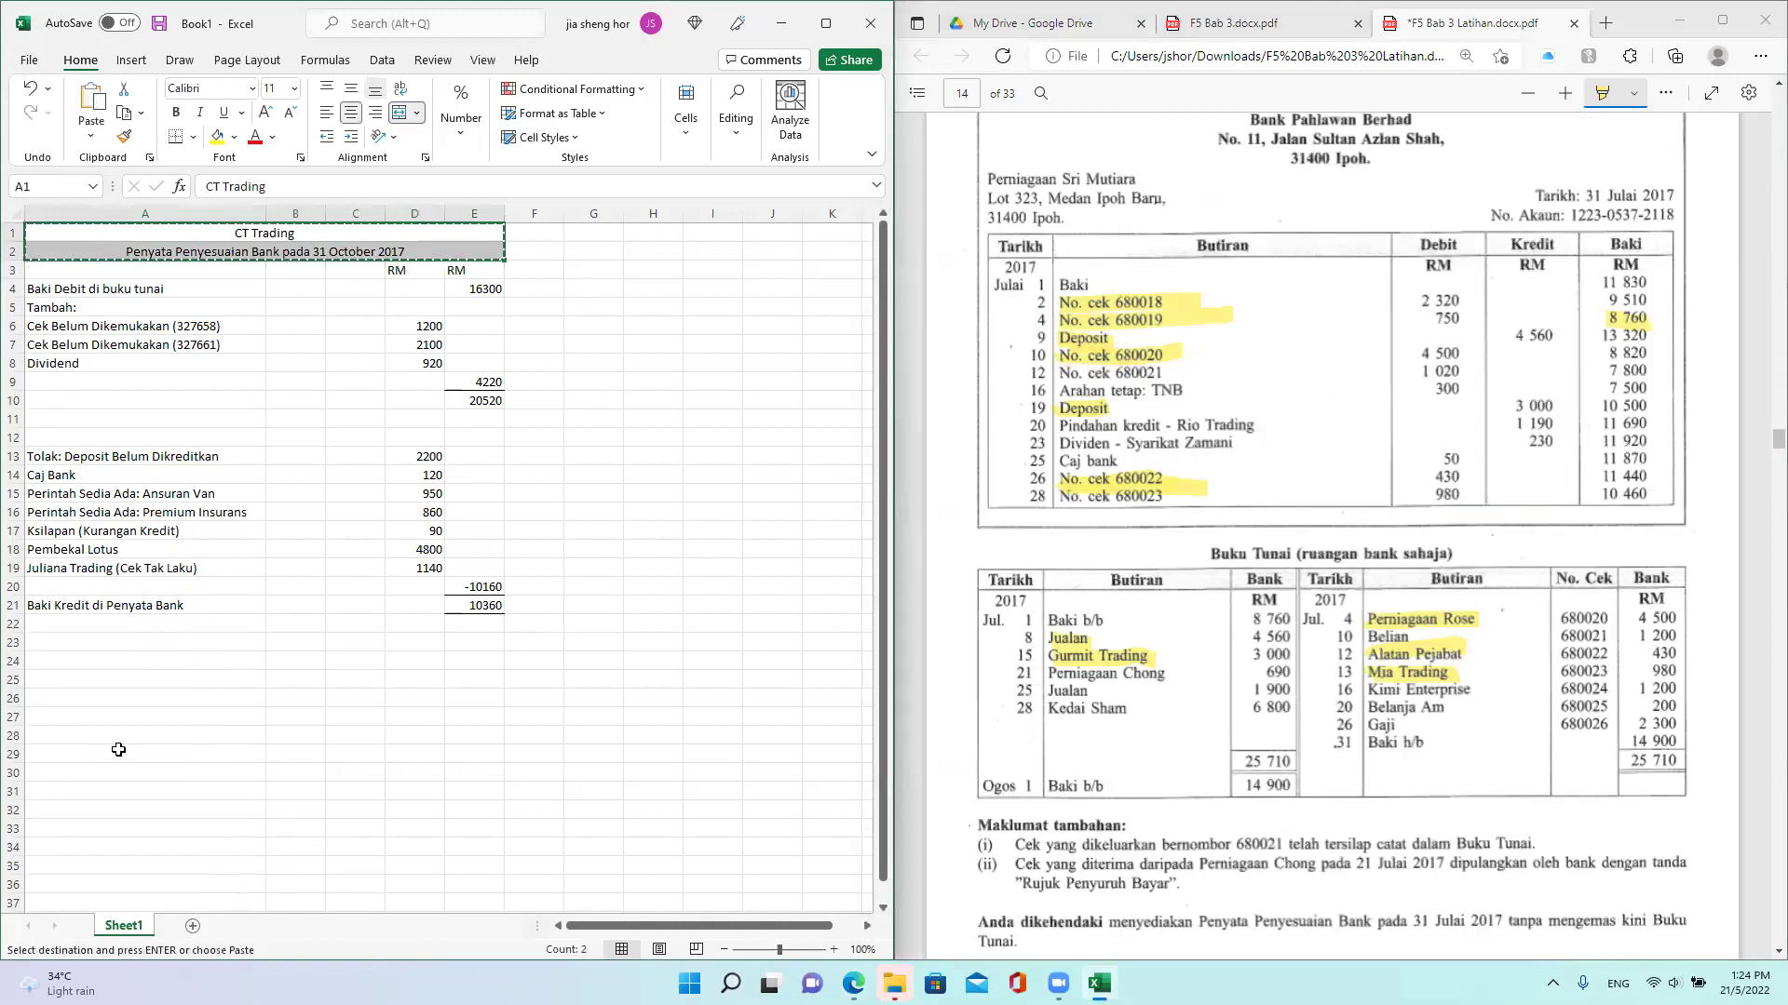
{"action": "left_click", "coordinate": [193, 925]}
{"action": "key", "text": "ctrl+c"}
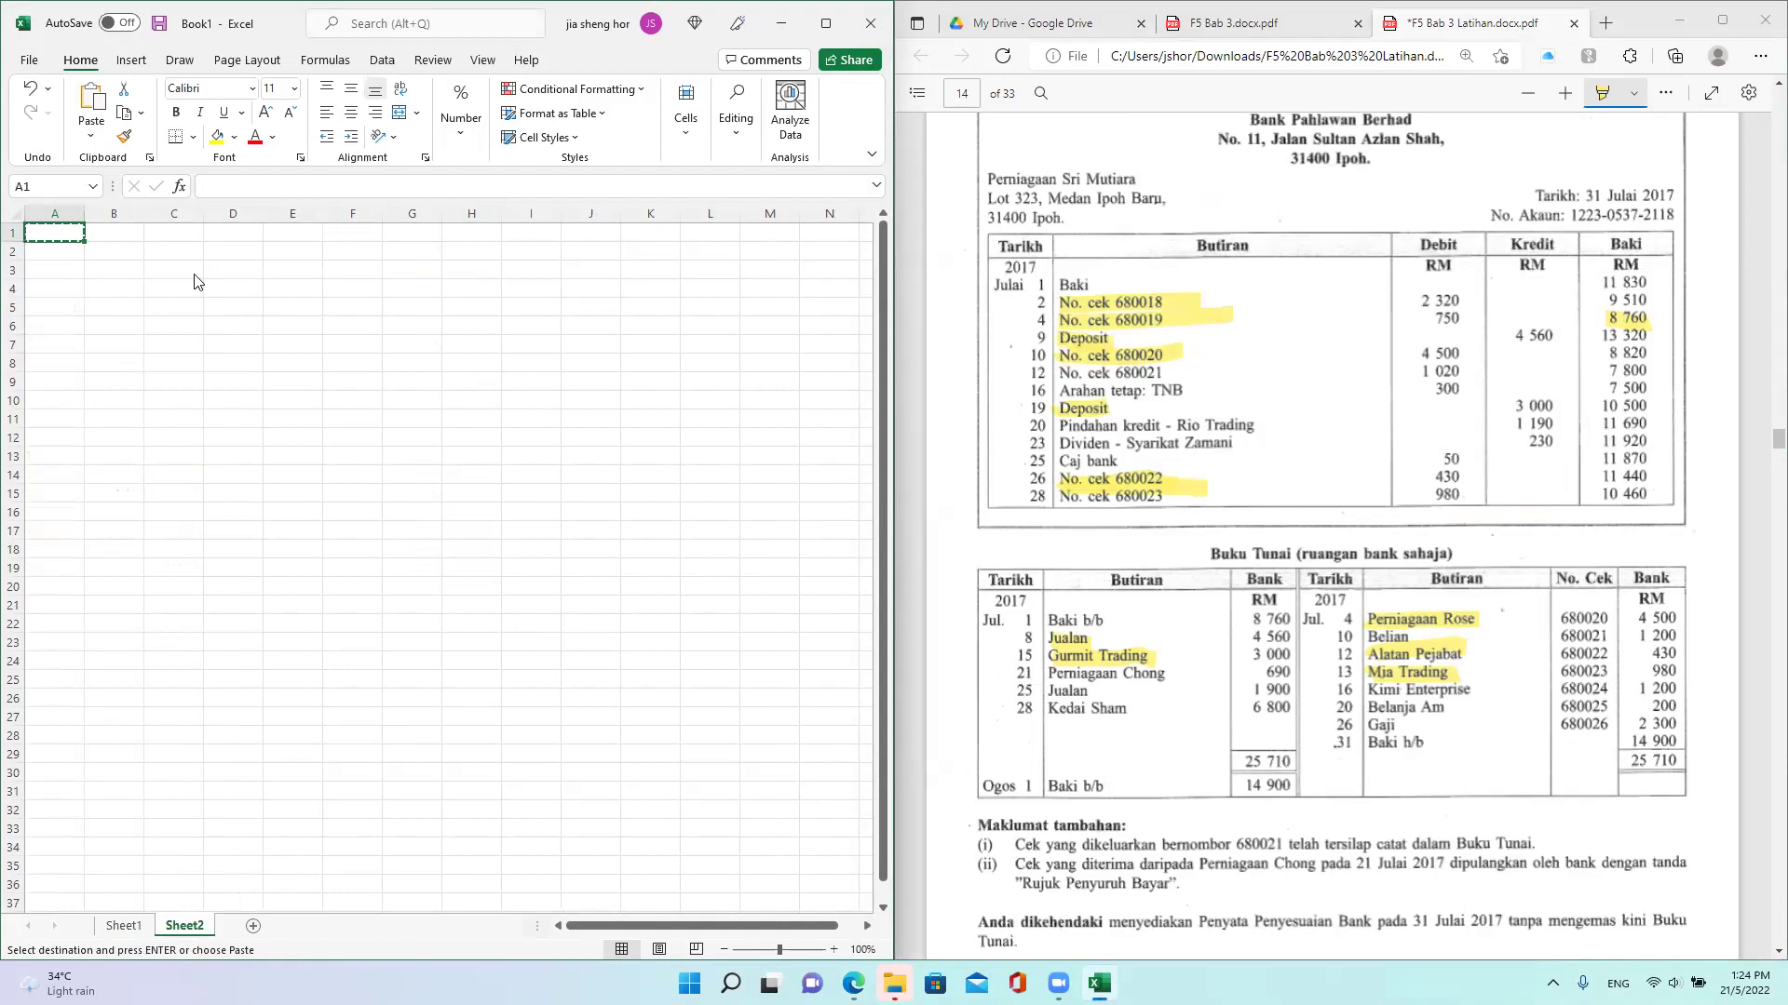
{"action": "key", "text": "alt"}
Step: Copy the two merged title rows of the CT Trading reconciliation on Sheet1 to the start of Sheet2
{"action": "left_click", "coordinate": [124, 925]}
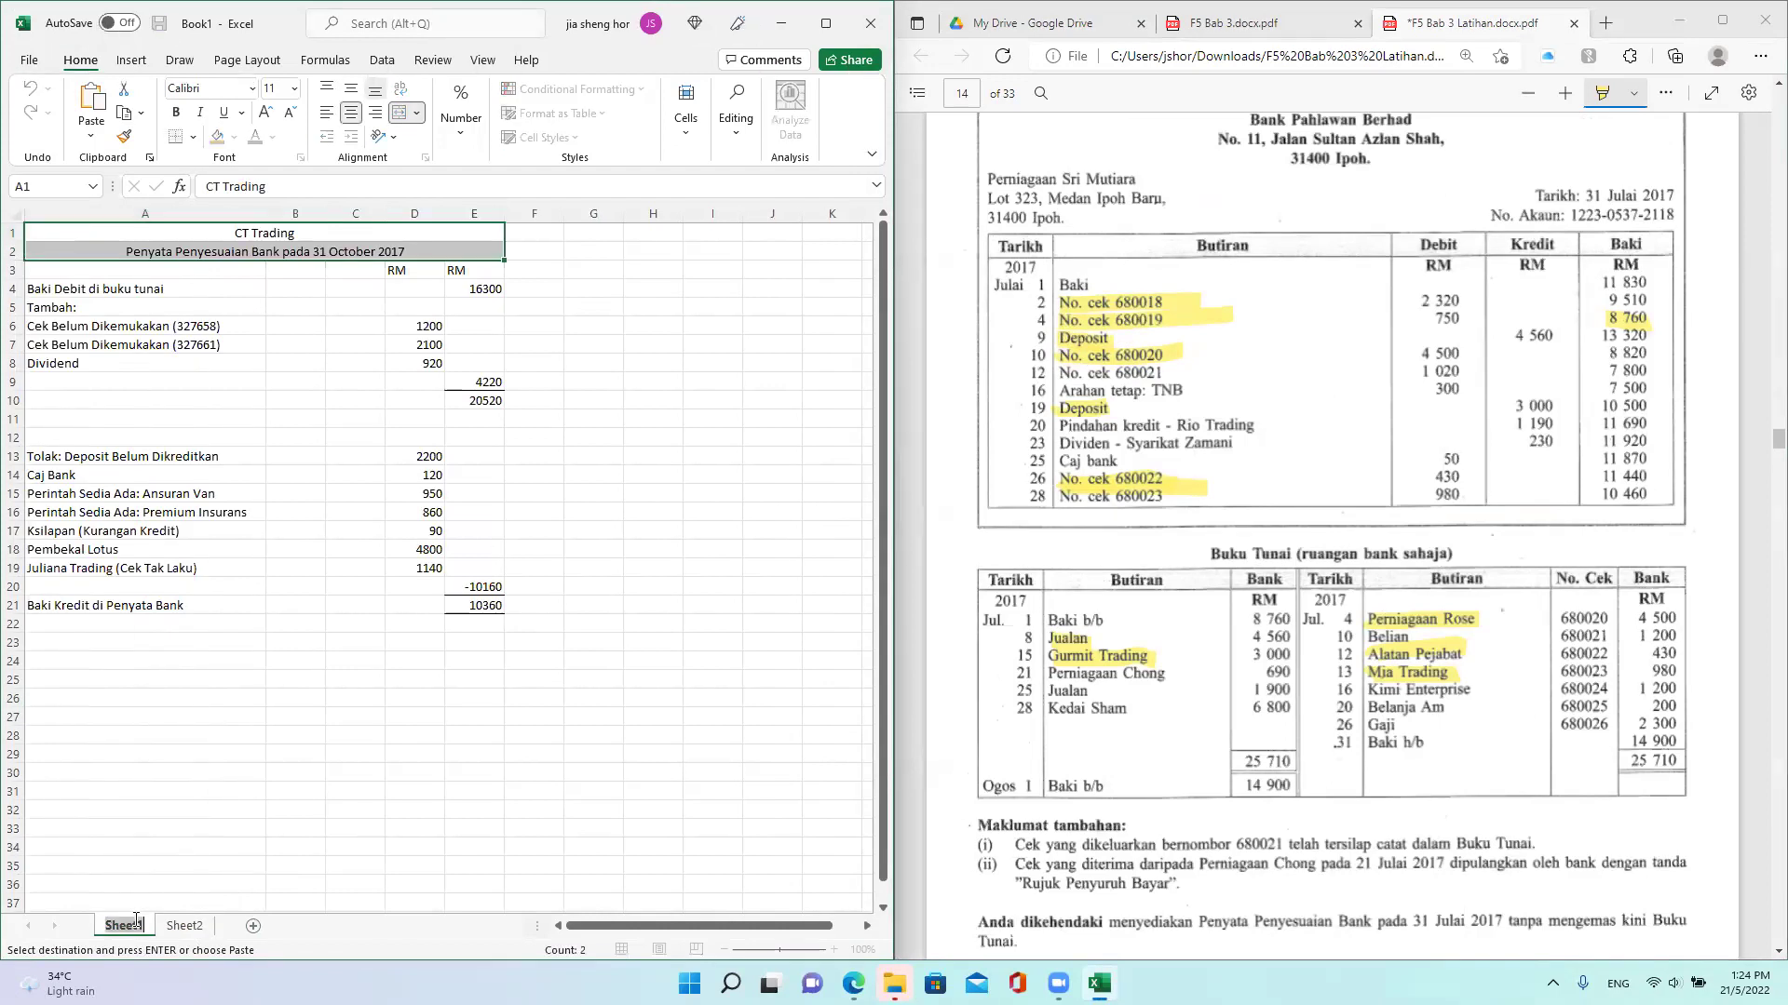
{"action": "left_click", "coordinate": [214, 871]}
{"action": "left_click_drag", "start_coordinate": [216, 237], "coordinate": [224, 259]}
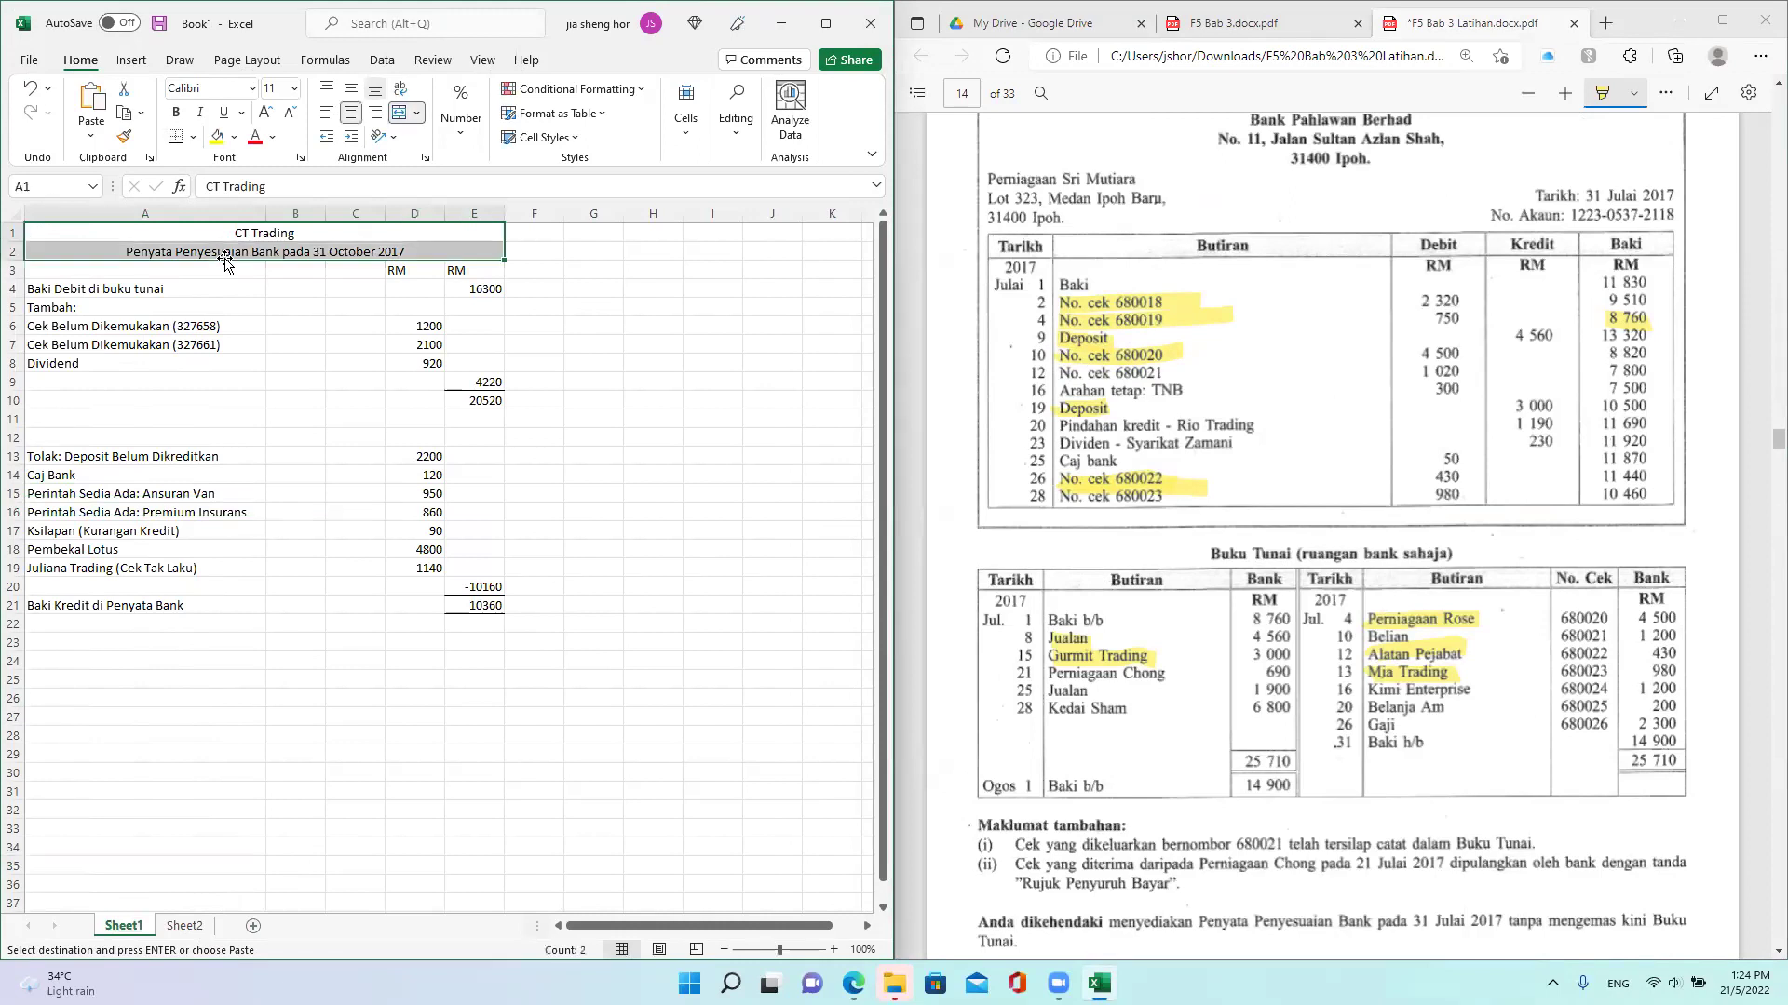
{"action": "key", "text": "ctrl+c"}
{"action": "left_click", "coordinate": [184, 926]}
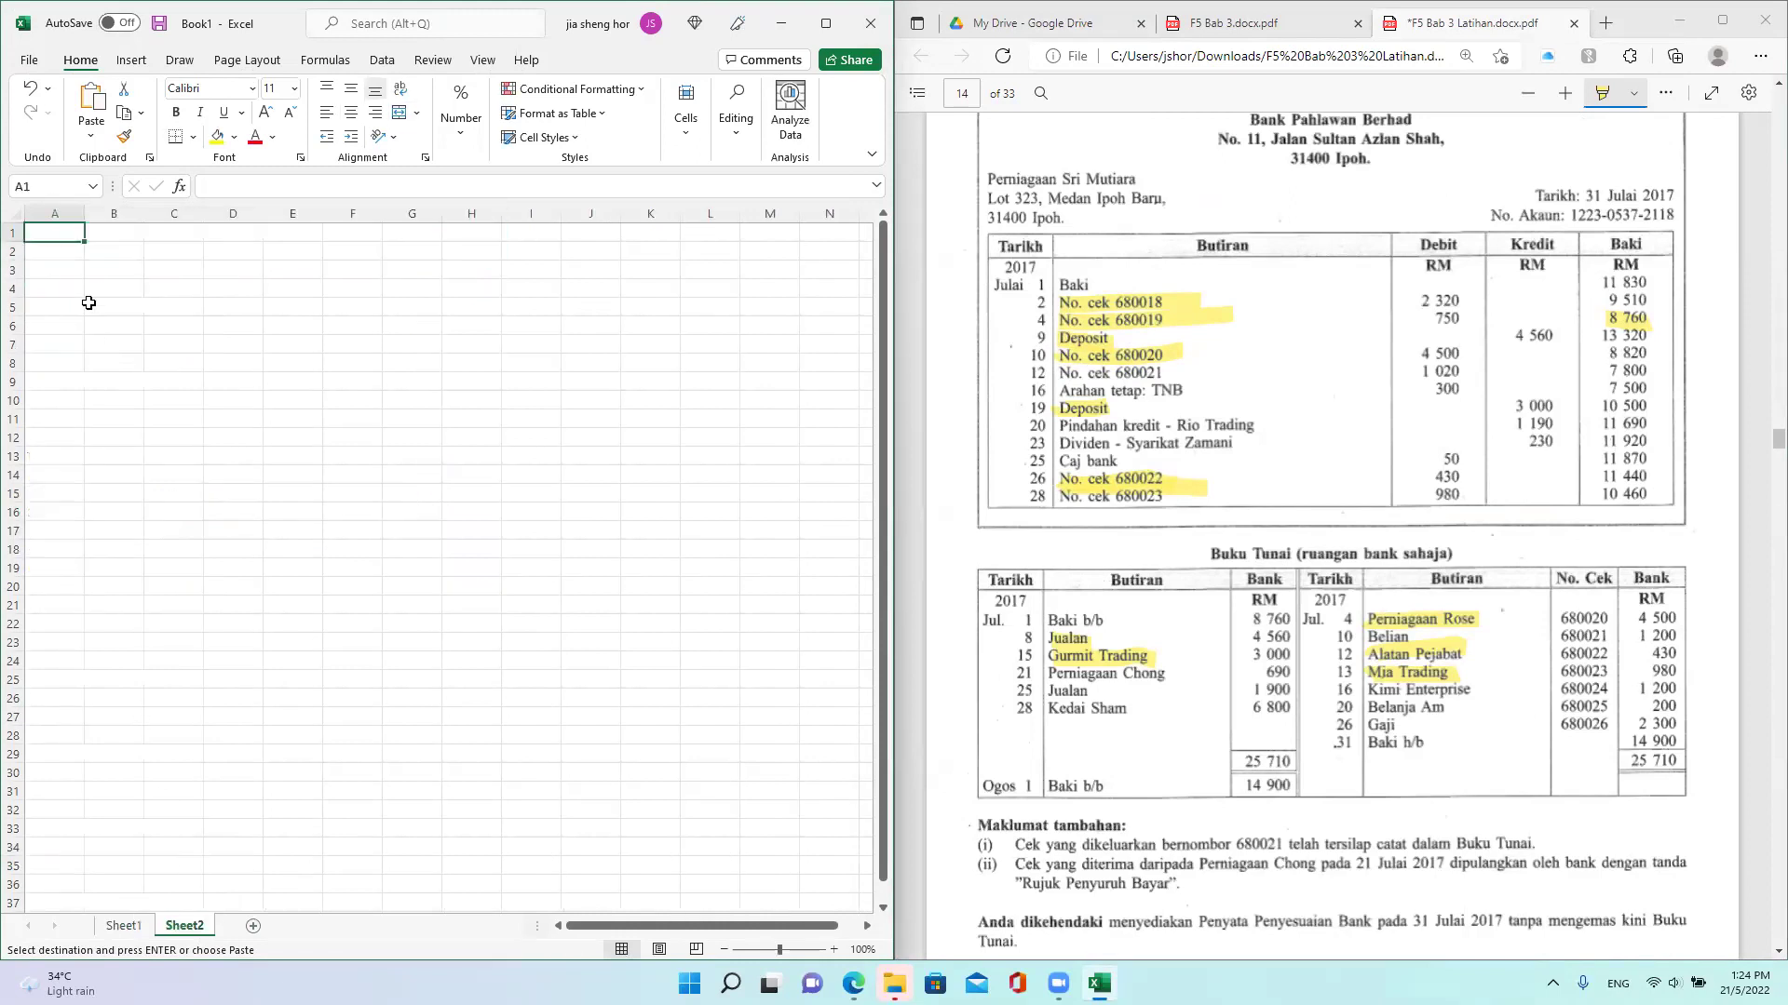
{"action": "key", "text": "ctrl+v"}
{"action": "left_click", "coordinate": [144, 233]}
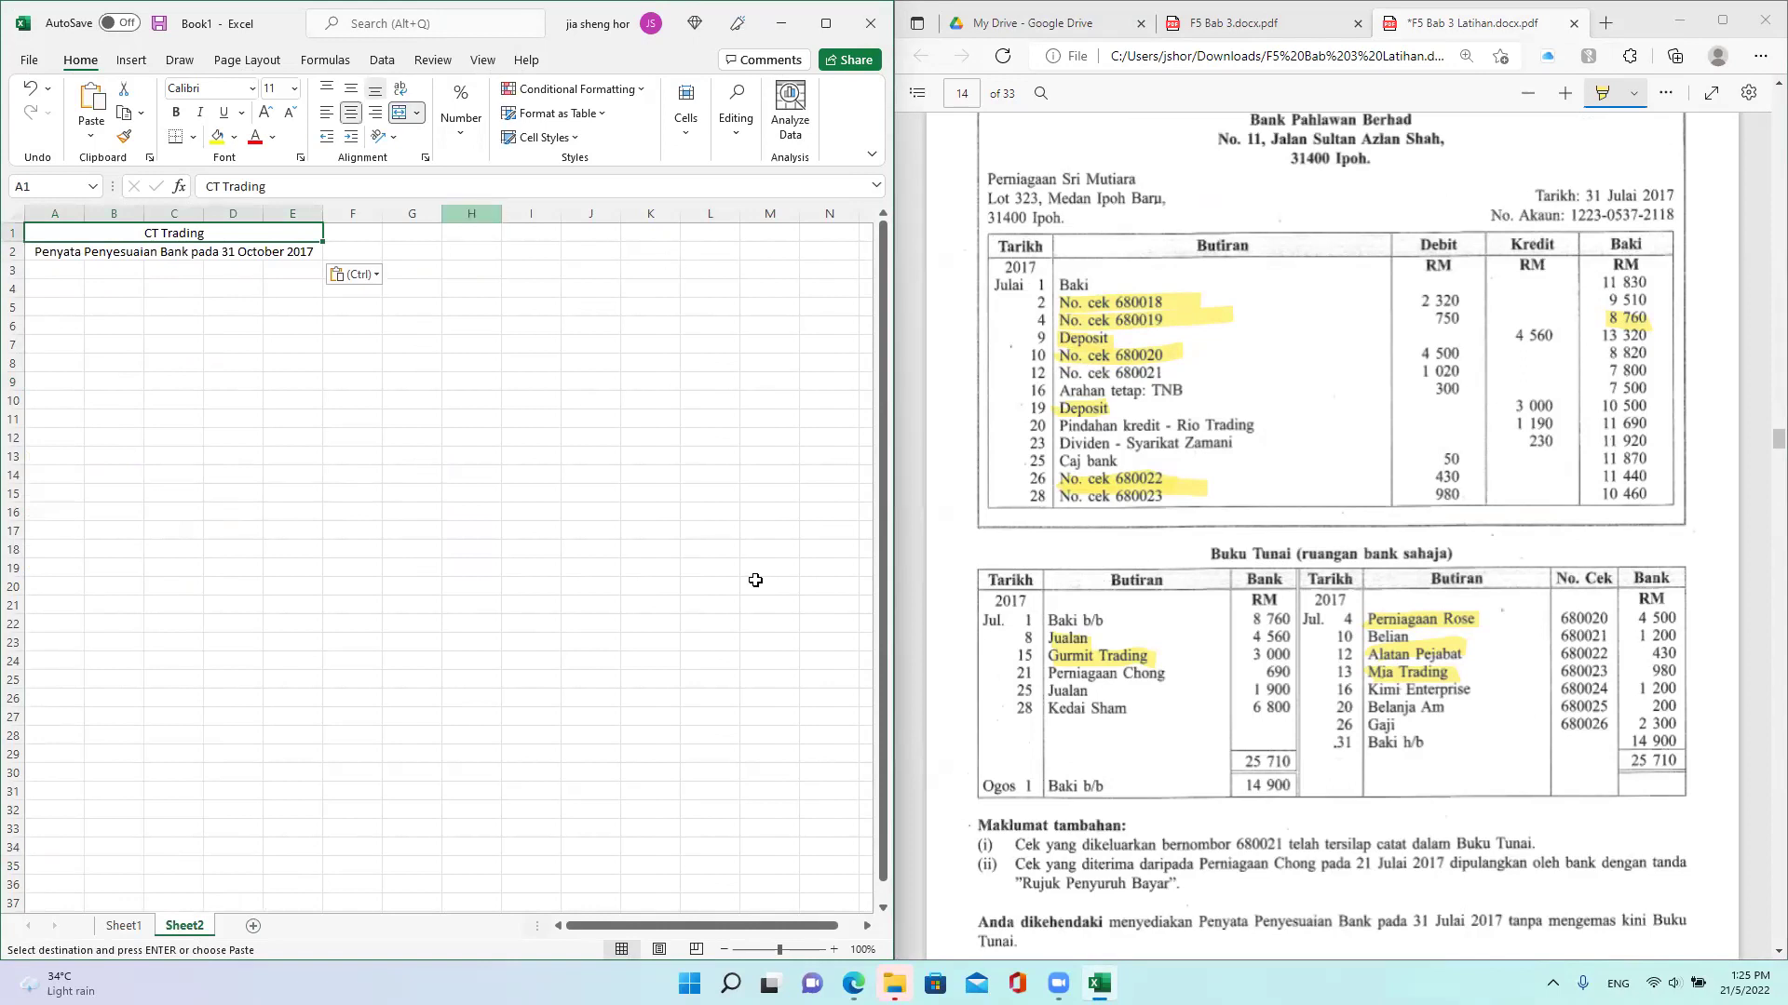
Step: Replace the company name in Sheet2's first title row with Perniagaan Seri Mutiara
{"action": "scroll", "coordinate": [1368, 699], "scroll_direction": "up", "scroll_amount": 3}
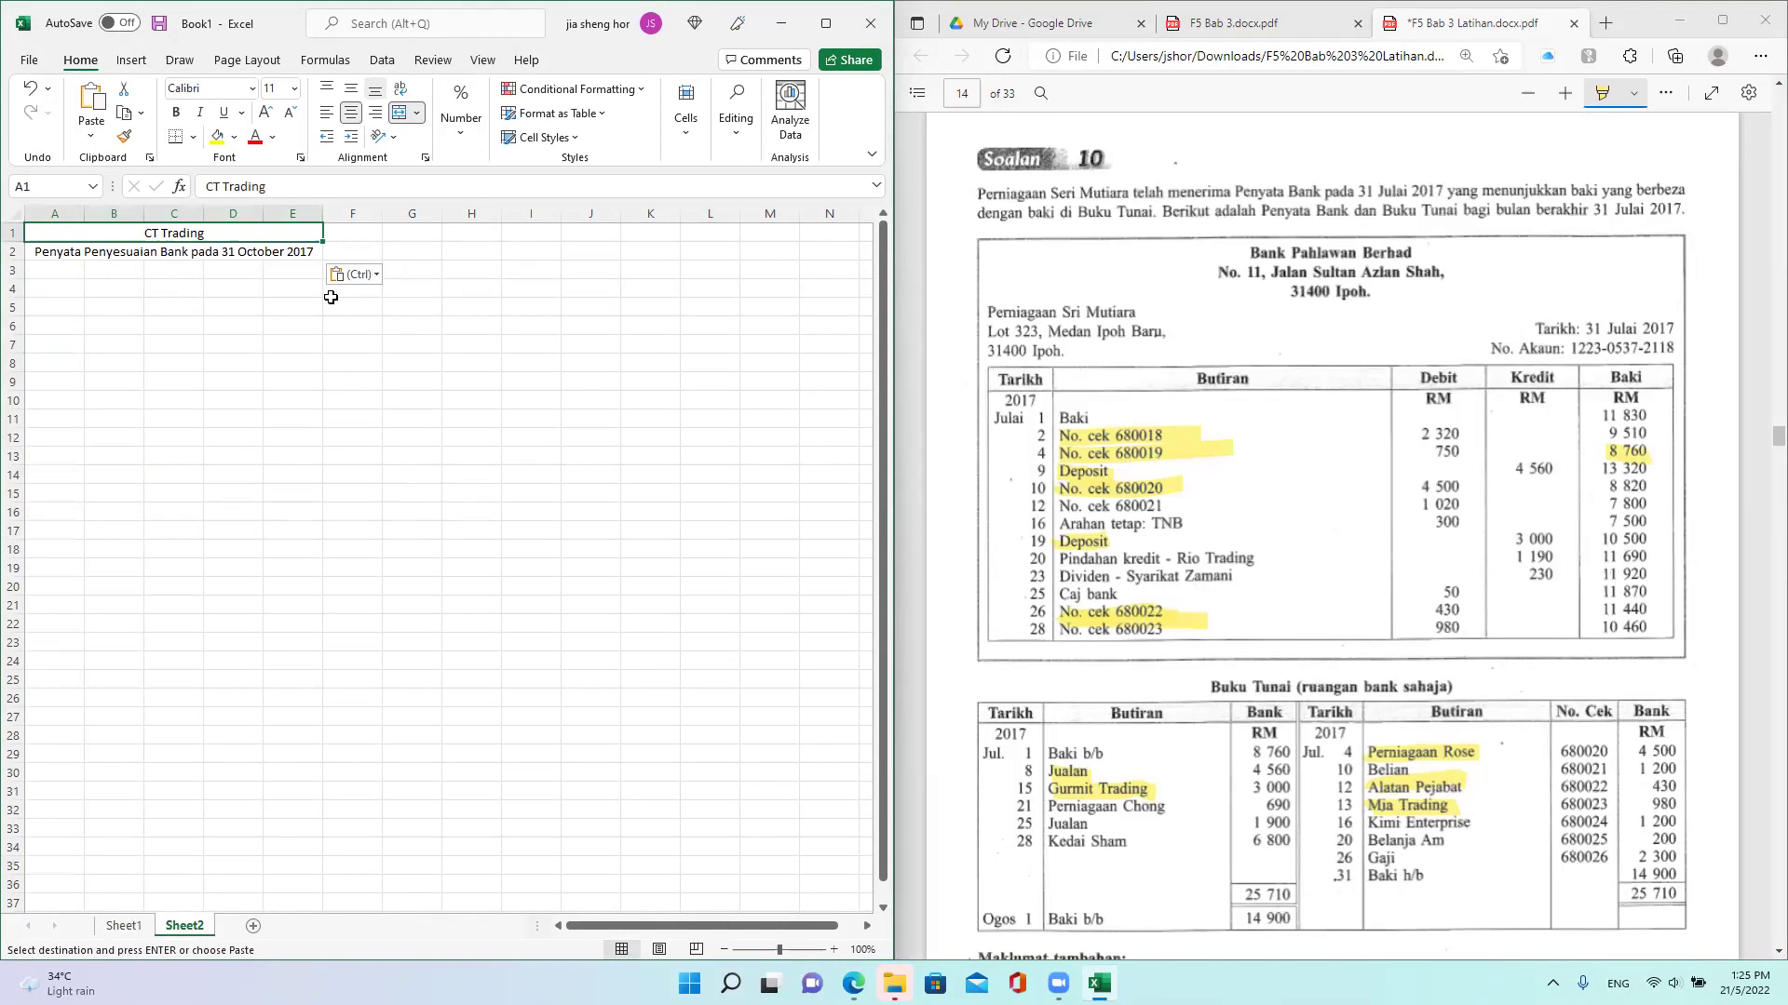
{"action": "triple_click", "coordinate": [289, 186]}
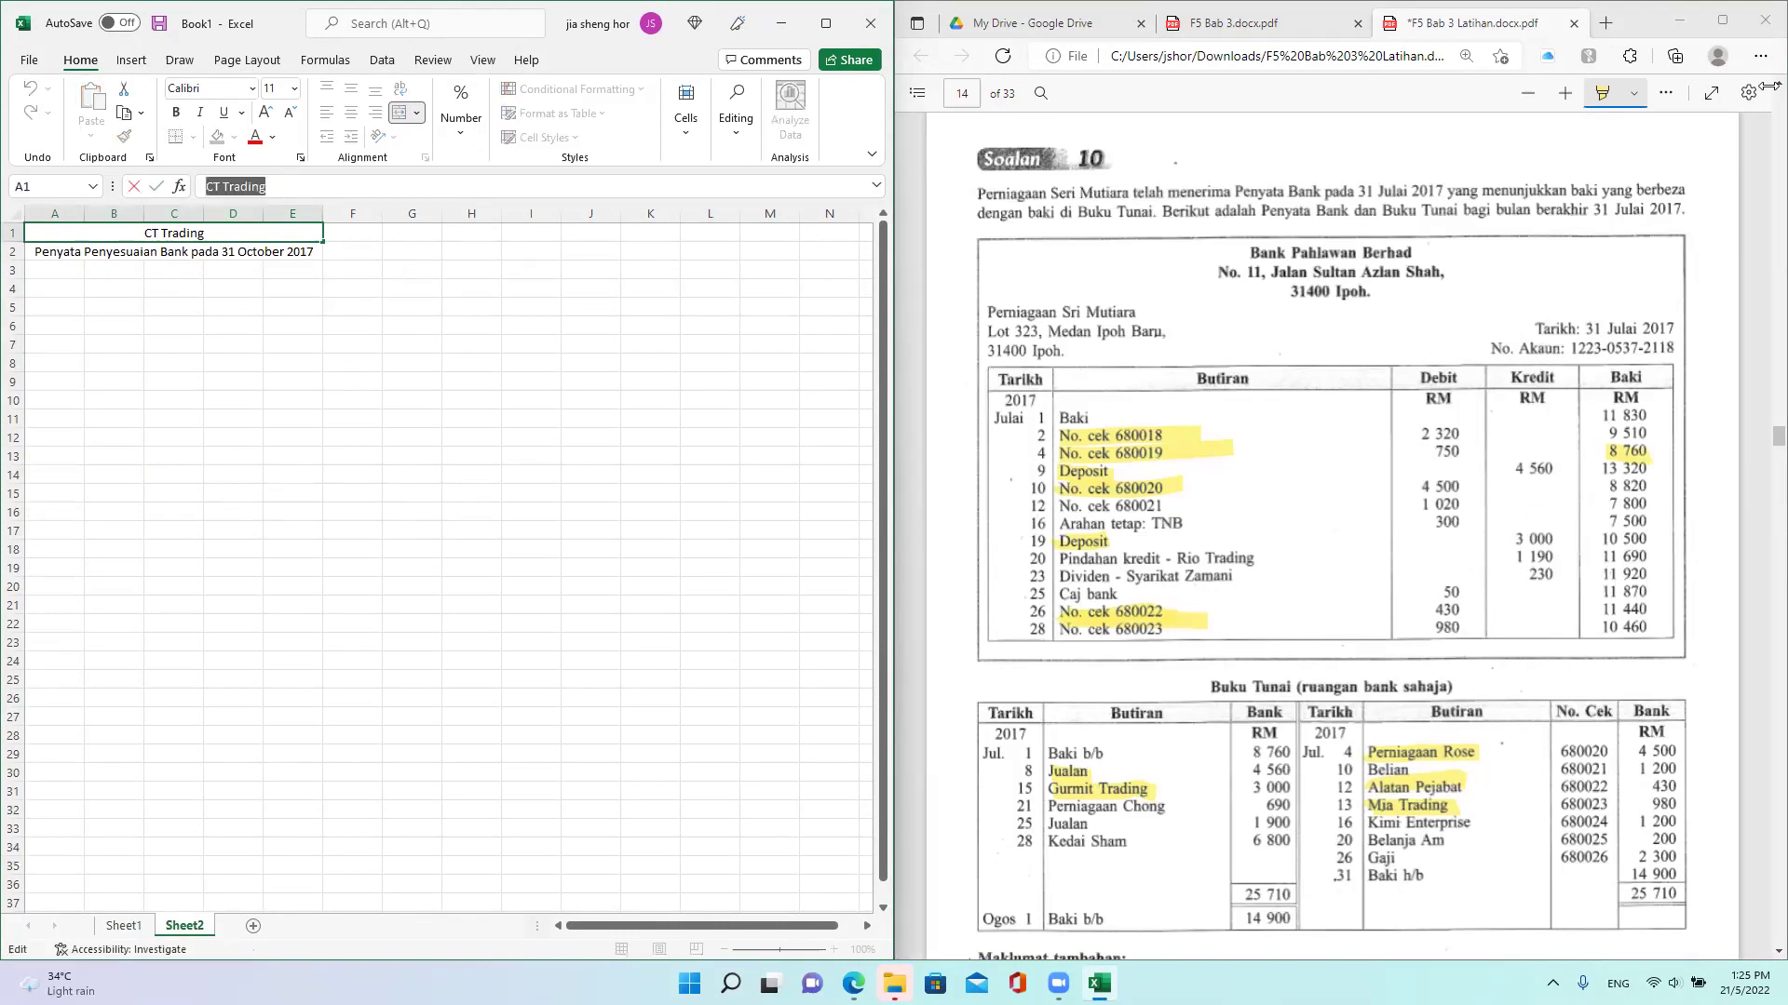
{"action": "type", "text": "Pernia"}
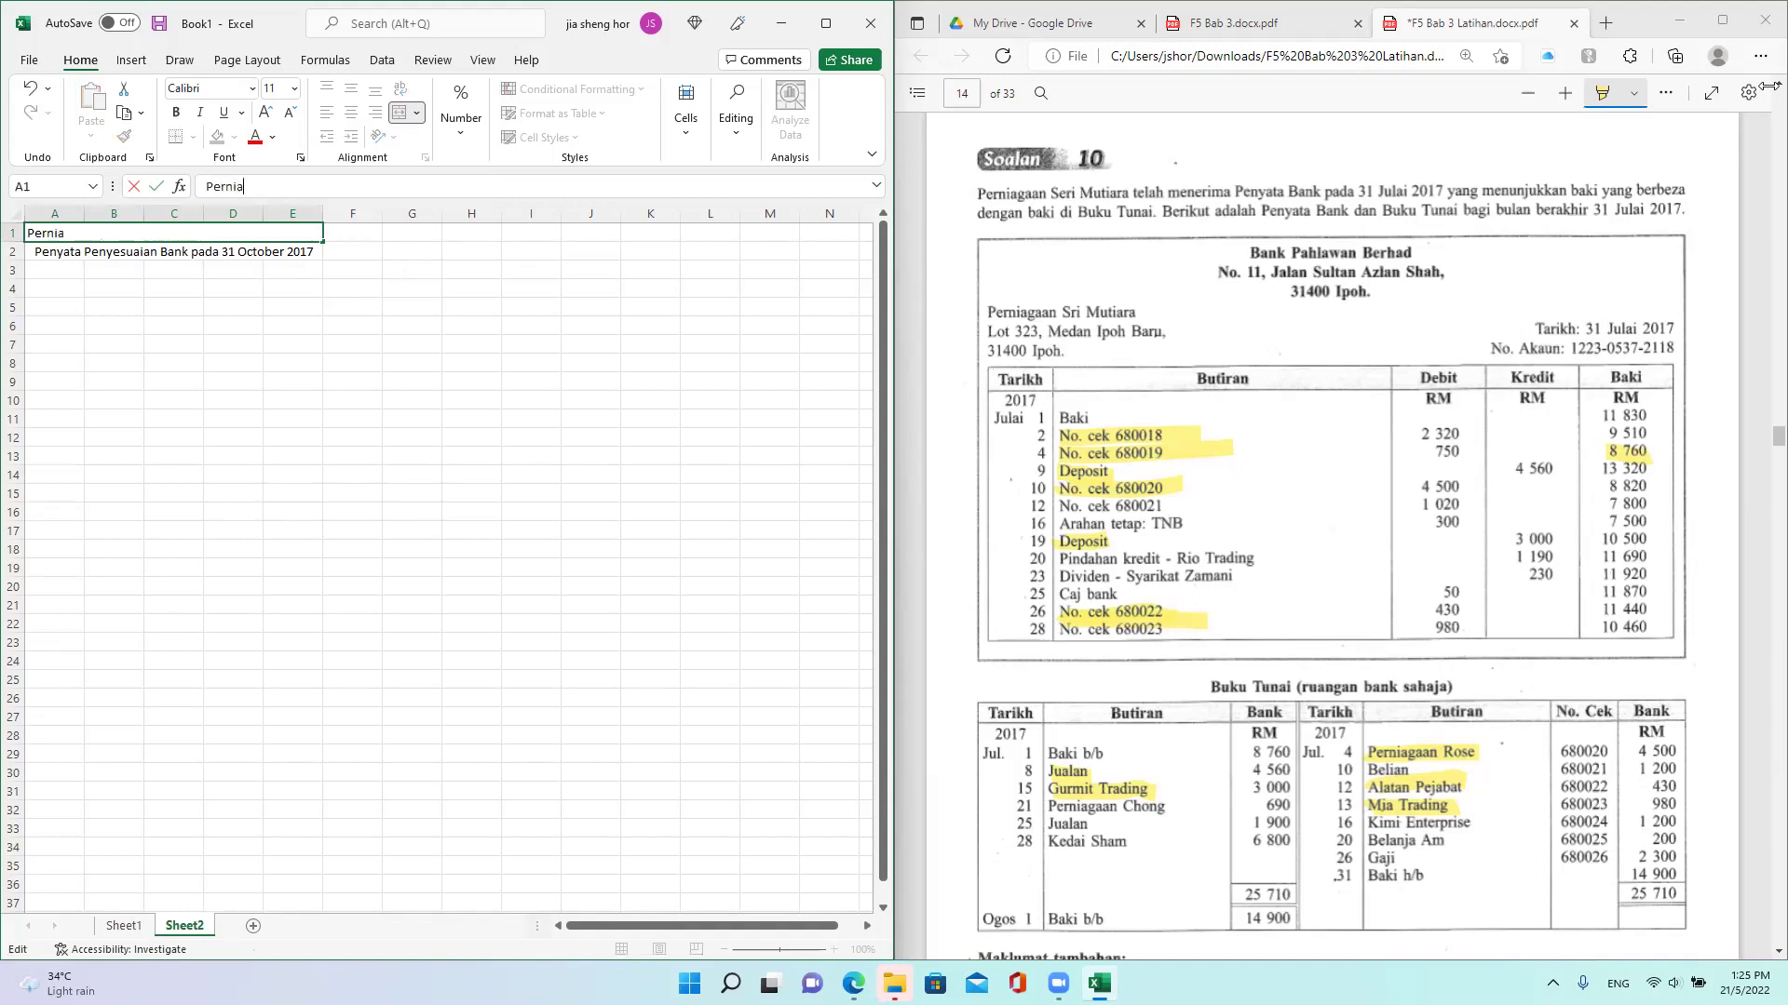
{"action": "type", "text": "gaan Seri Mutiara"}
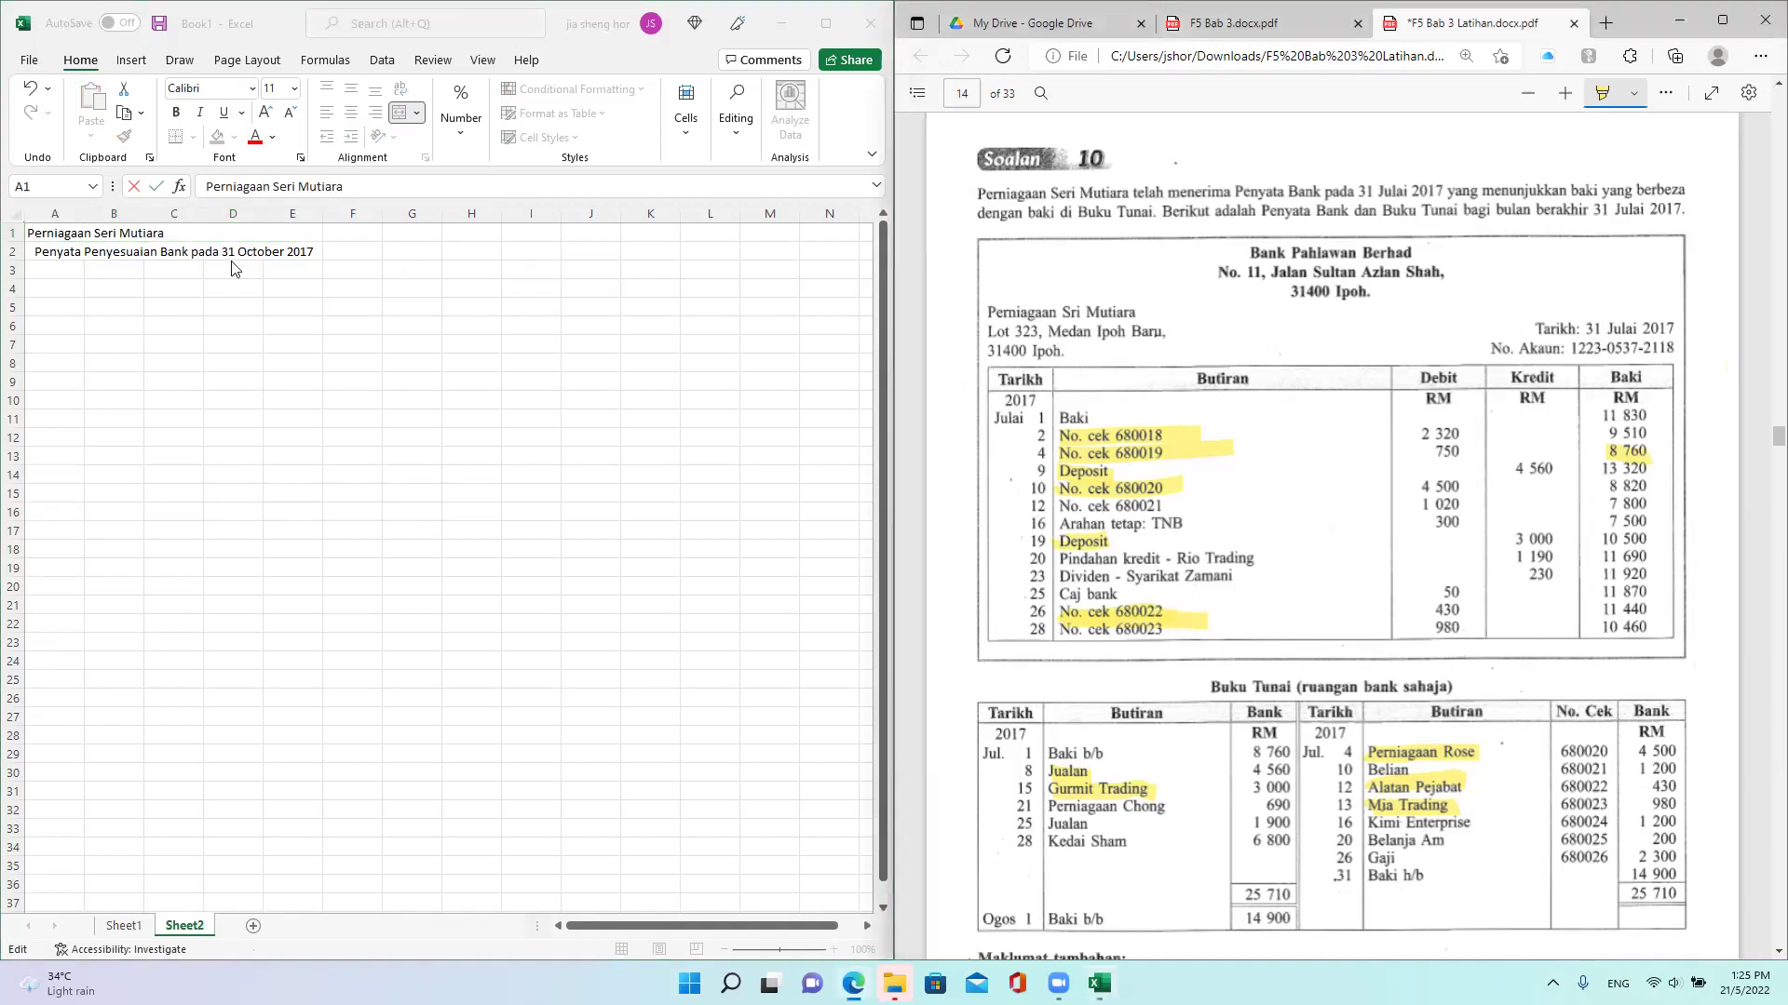
Step: Change the date in Sheet2's second title row to read Penyata Penyesuaian Bank pada 31 Julai 2017
{"action": "left_click", "coordinate": [190, 247]}
{"action": "left_click", "coordinate": [456, 186]}
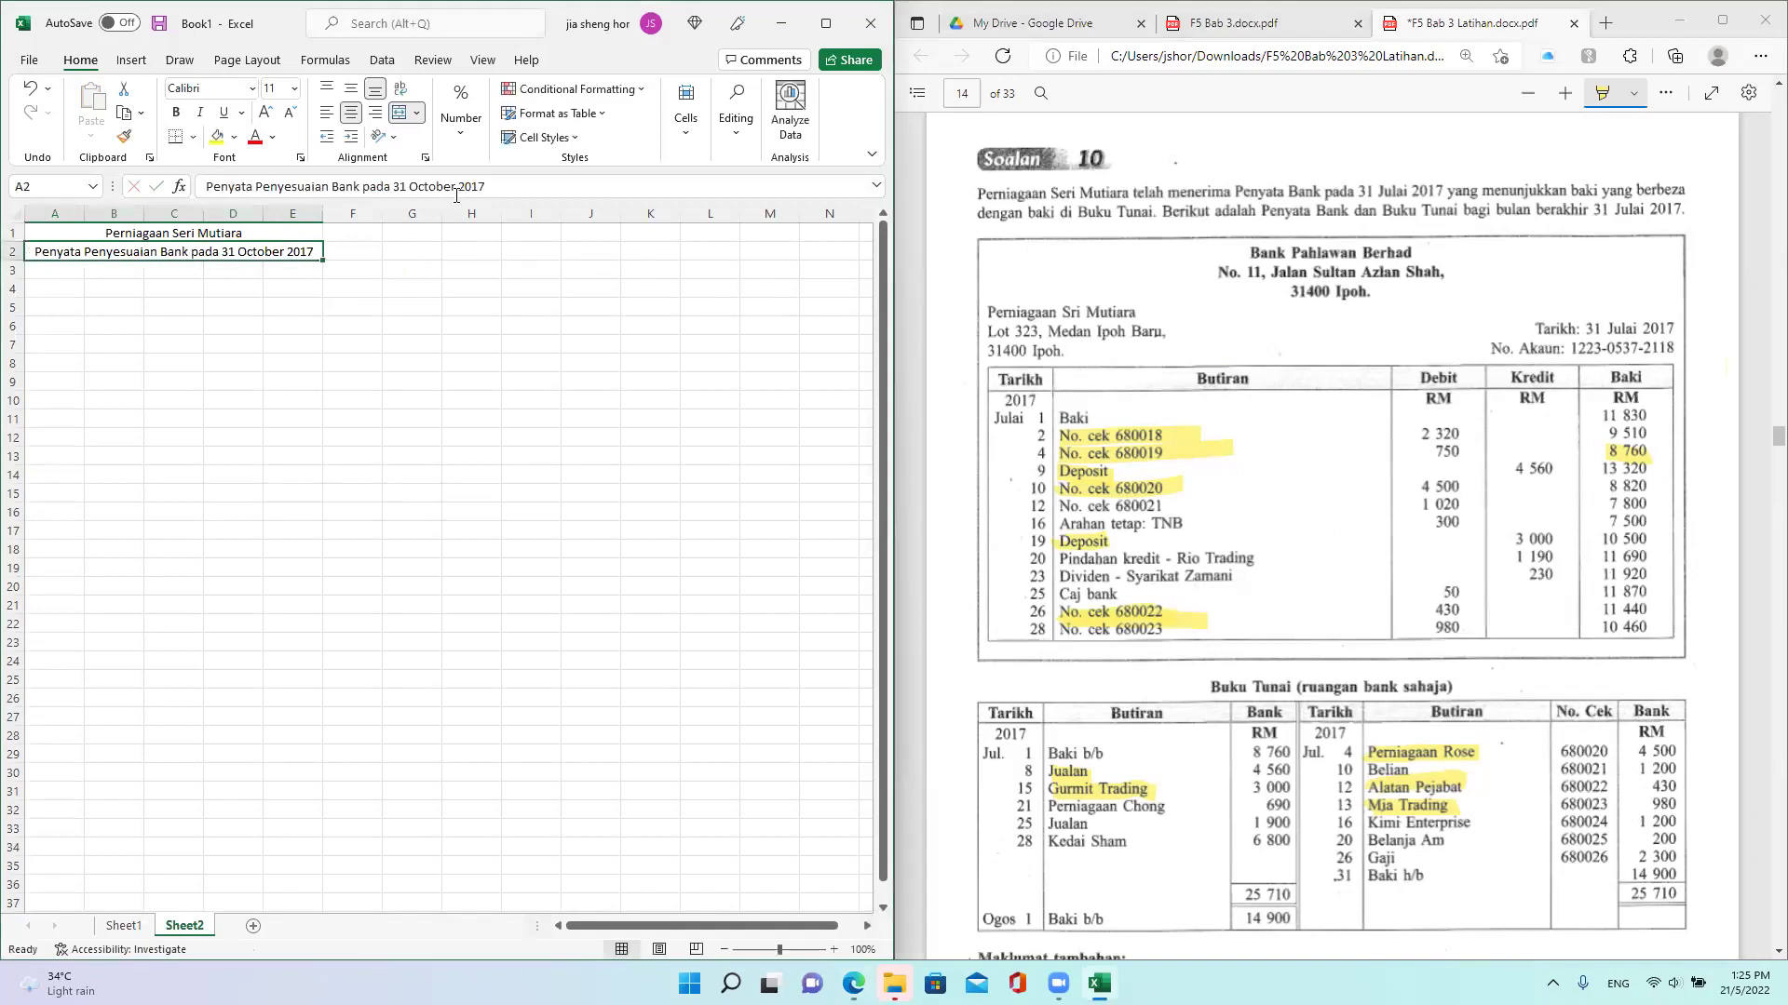
{"action": "key", "text": "BackSpace"}
{"action": "key", "text": "BackSpace"}
{"action": "key", "text": "BackSpace"}
{"action": "key", "text": "BackSpace"}
{"action": "key", "text": "BackSpace"}
{"action": "key", "text": "BackSpace"}
{"action": "key", "text": "BackSpace"}
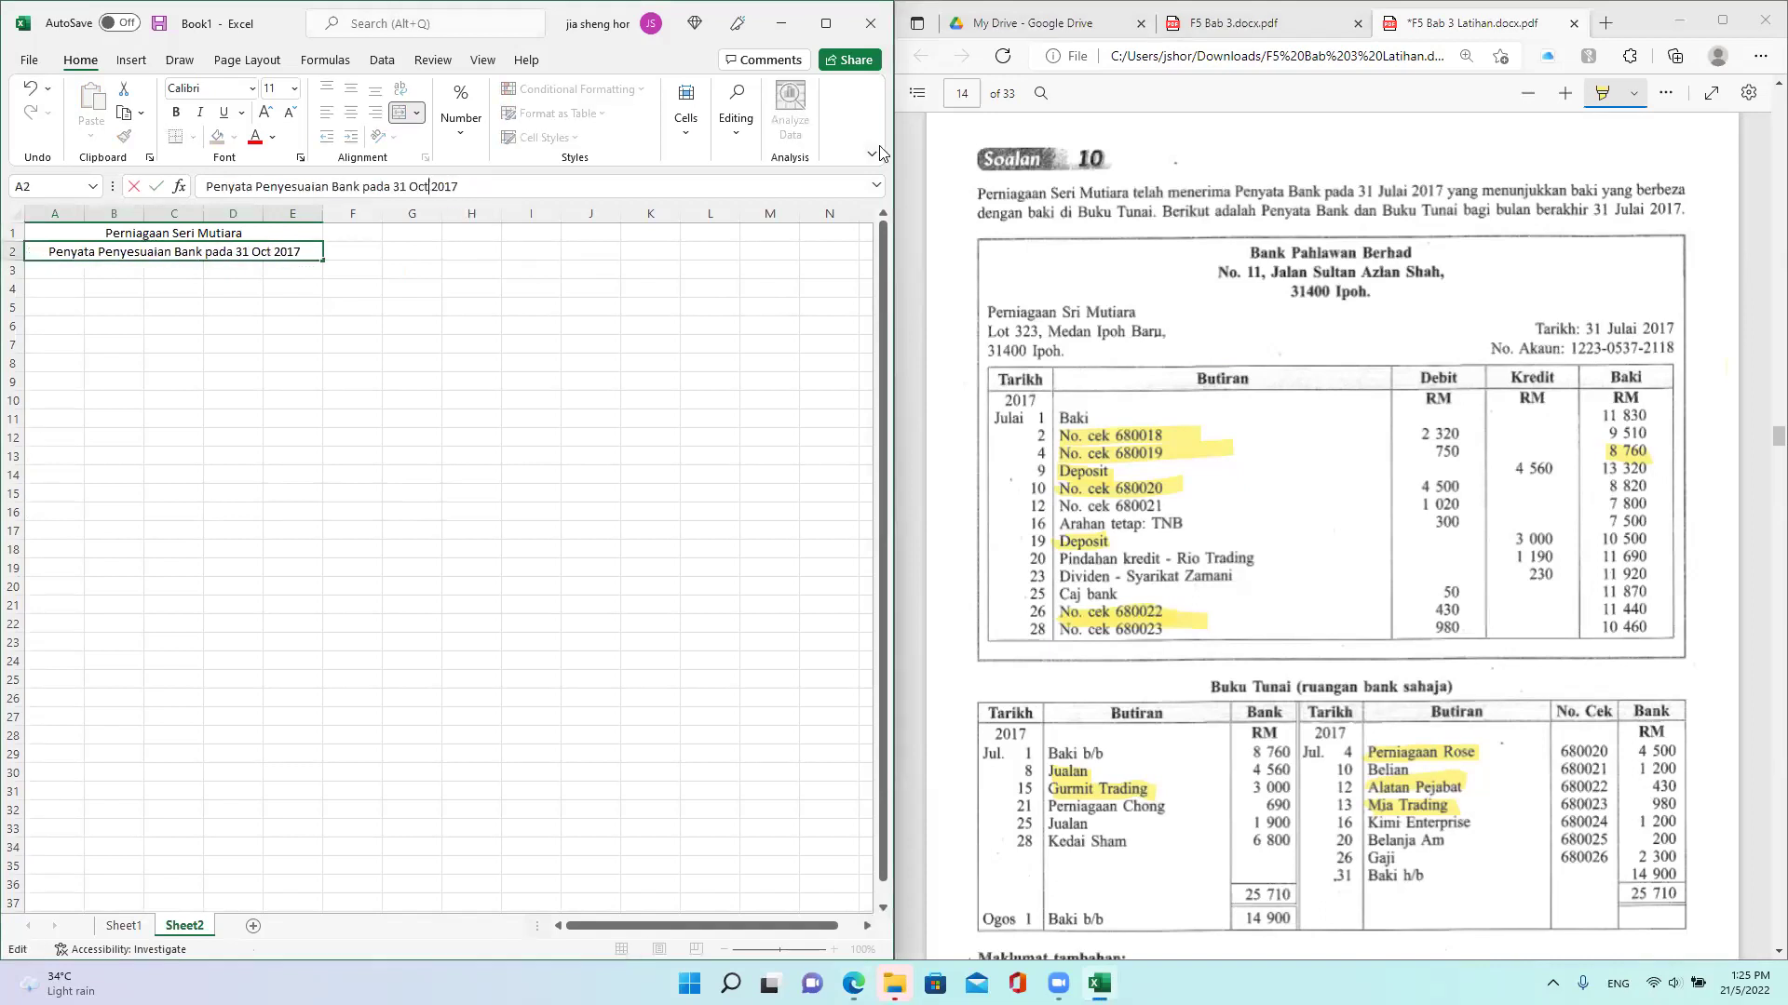
{"action": "type", "text": "Julai"}
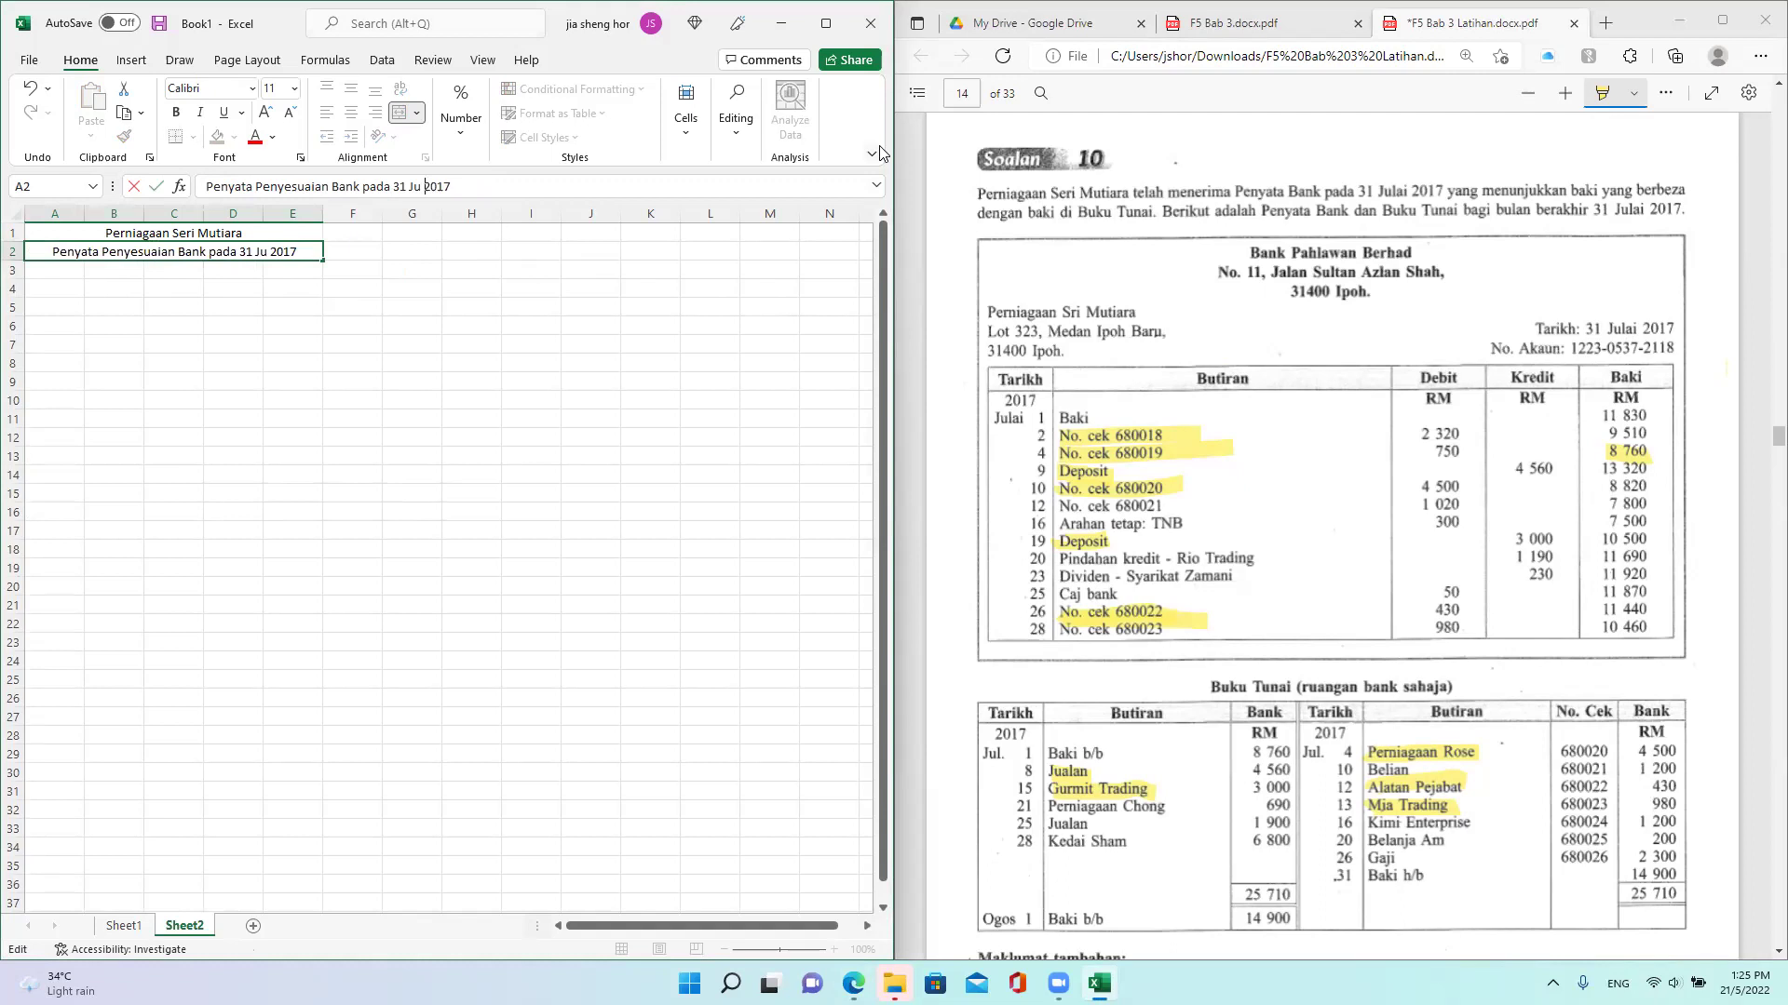
{"action": "left_click", "coordinate": [431, 549]}
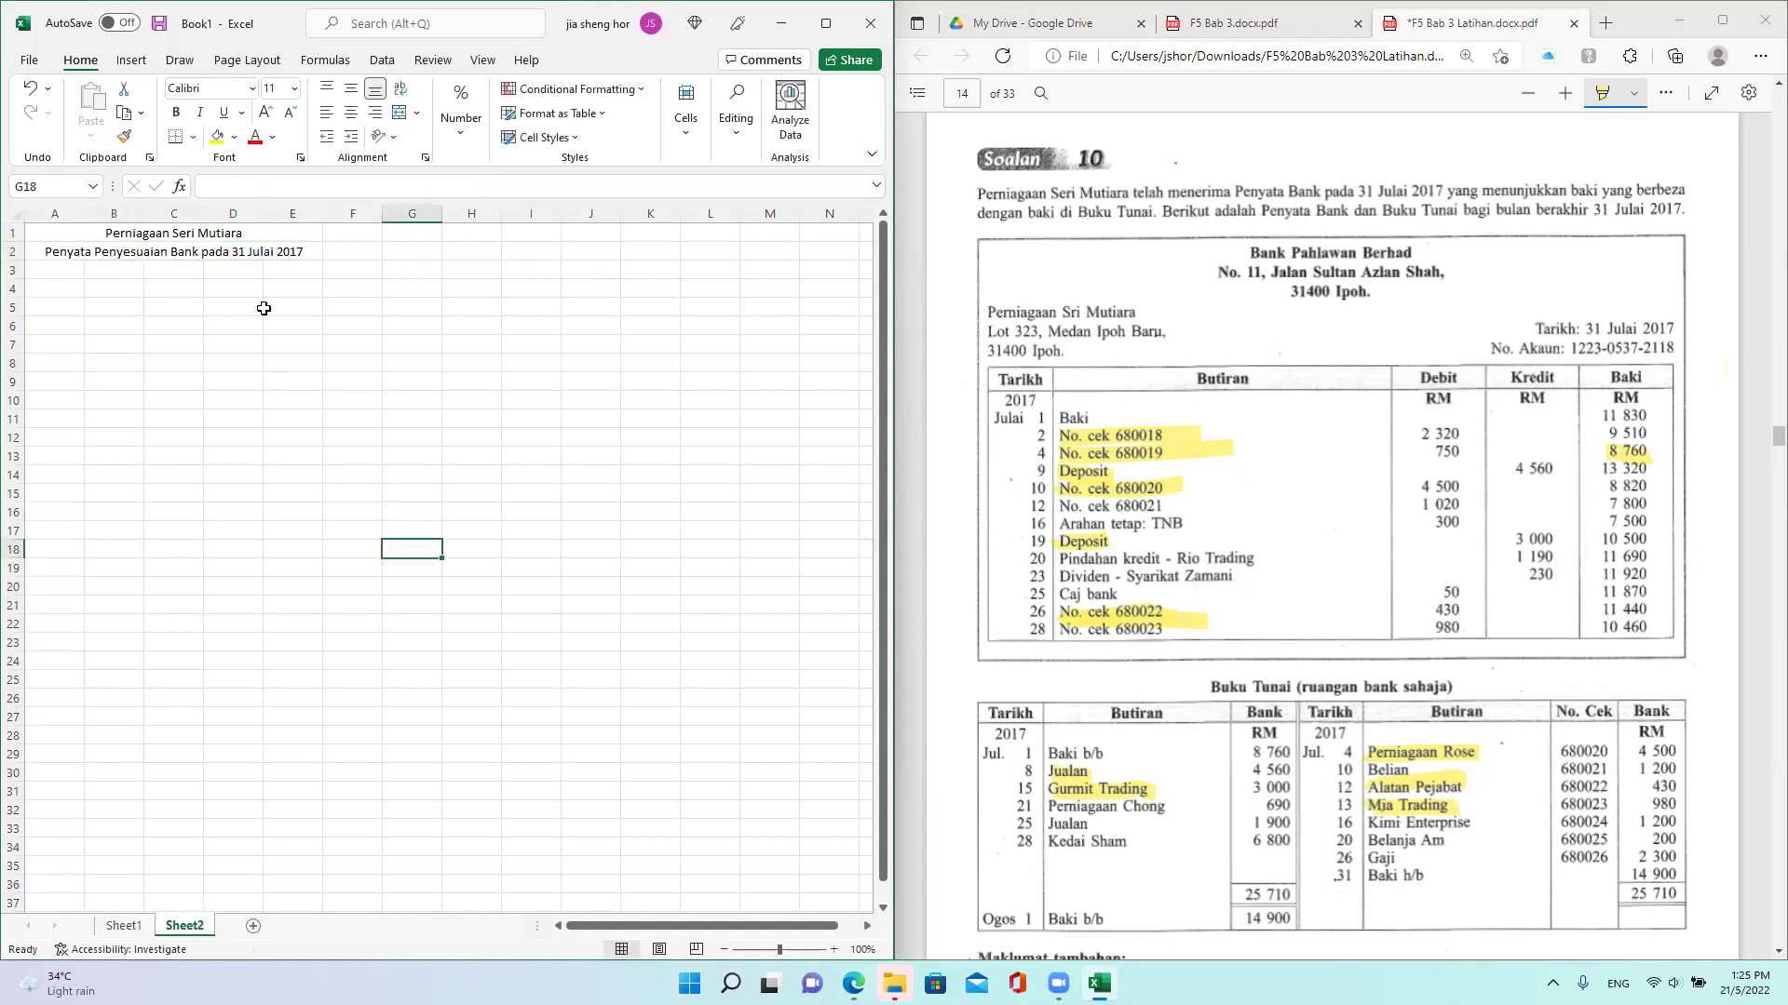
Step: Enter the currency heading RM in cells D3 and E3
{"action": "left_click", "coordinate": [237, 289]}
{"action": "left_click", "coordinate": [237, 271]}
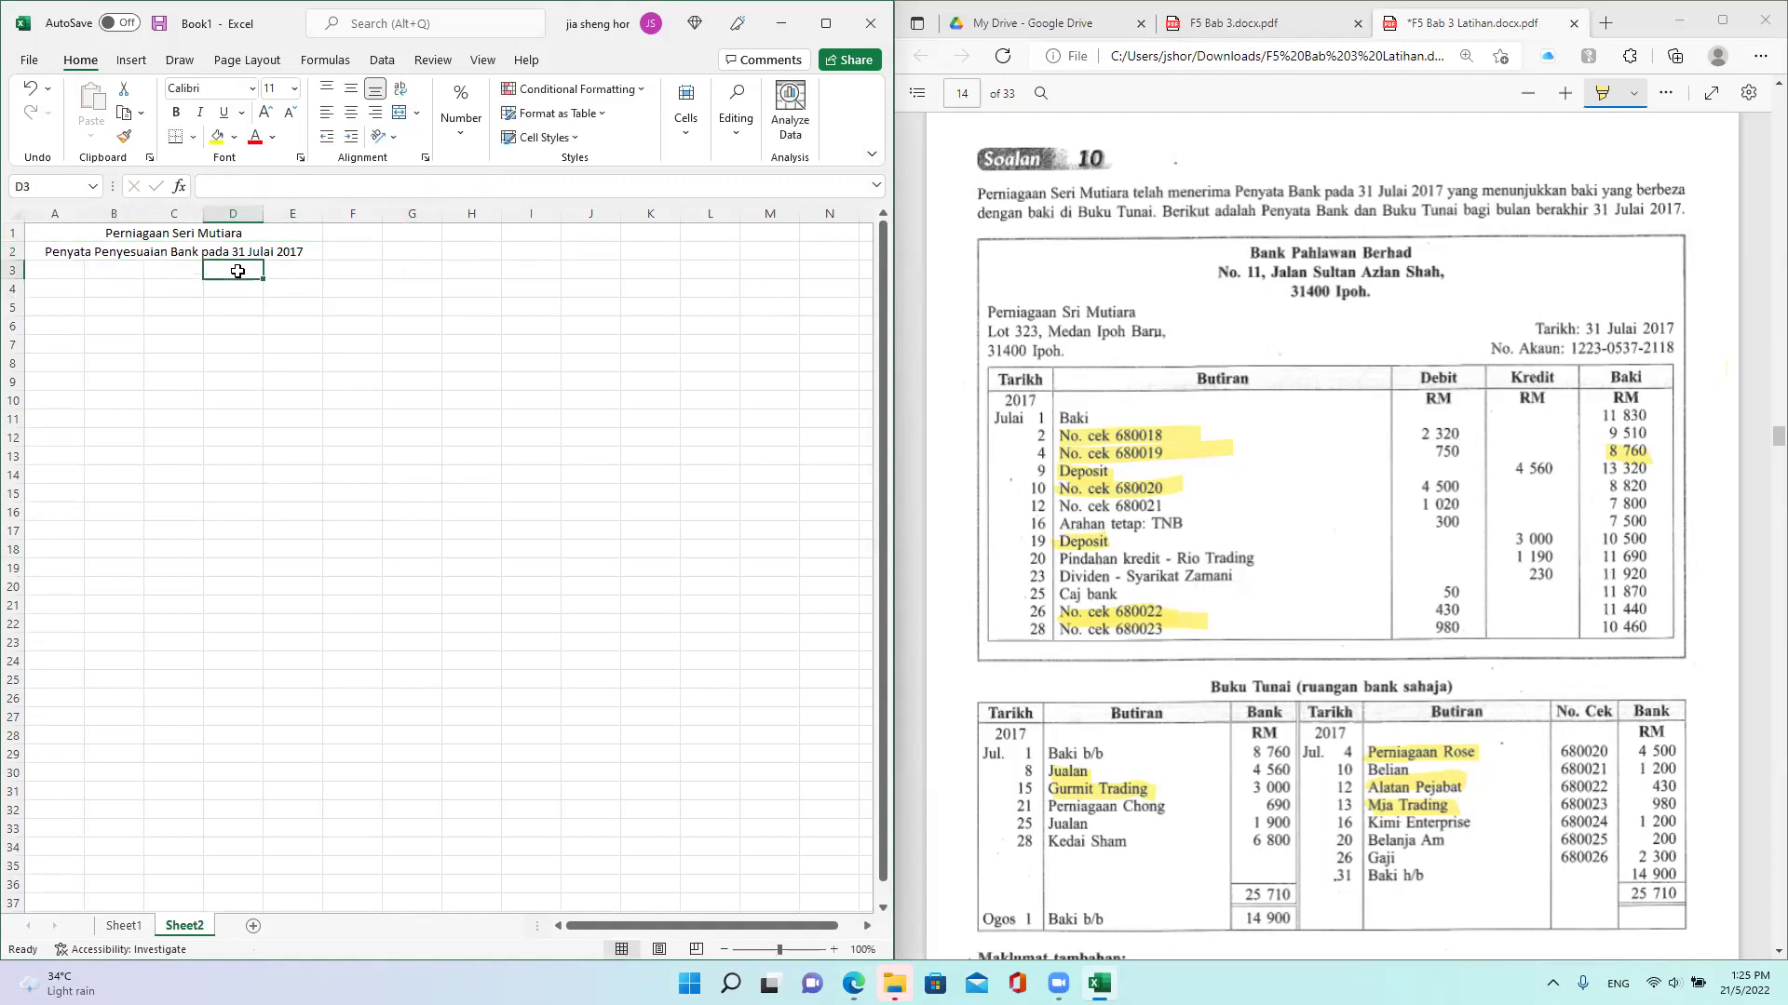
{"action": "type", "text": "RM"}
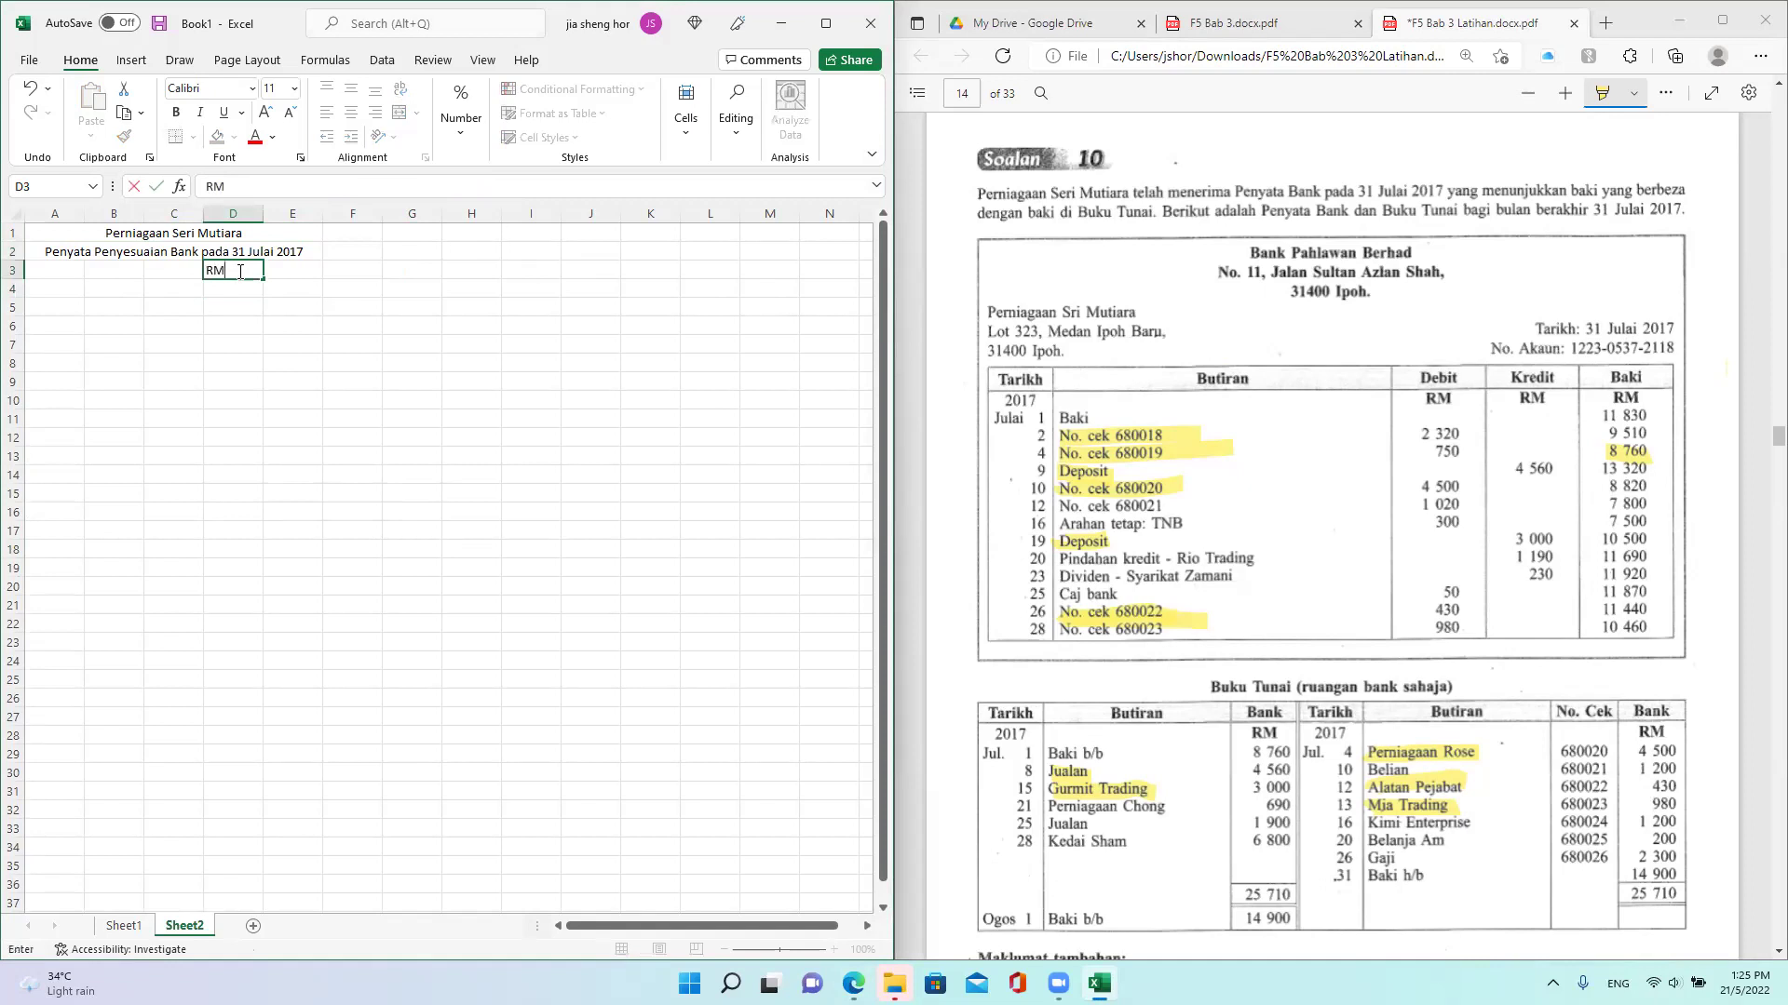
{"action": "key", "text": "Tab"}
{"action": "type", "text": "RM"}
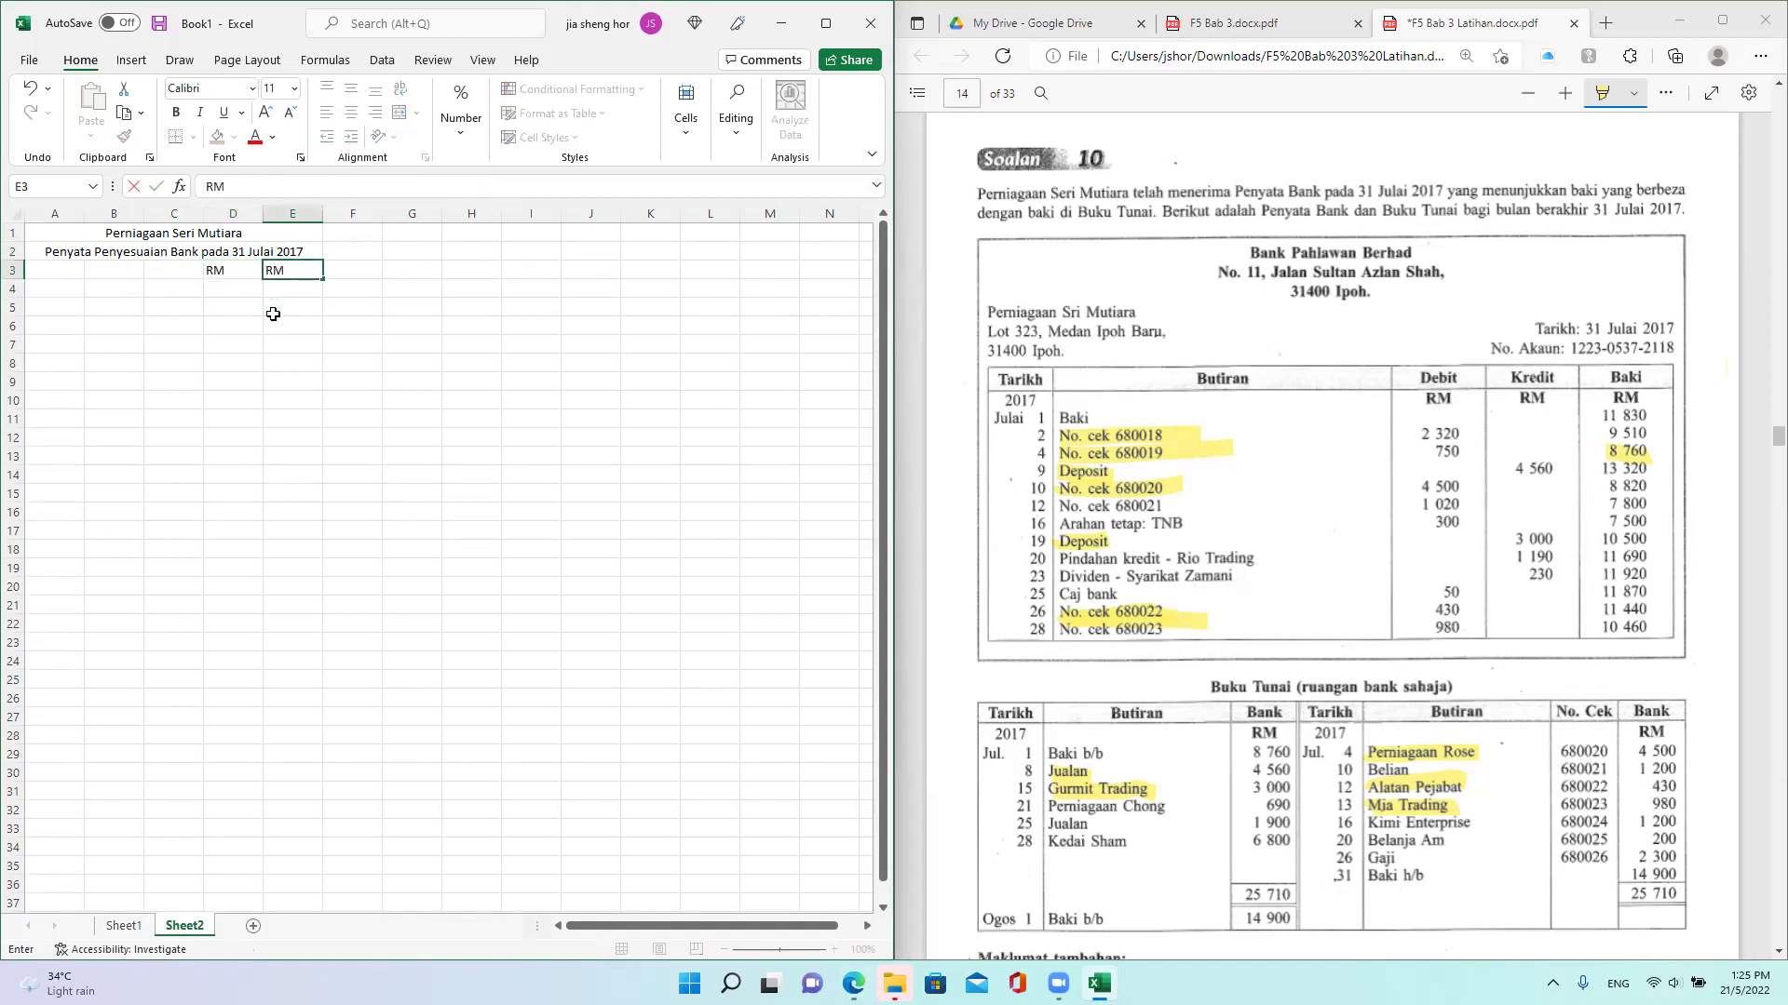
Step: Widen column A and enter Baki Kredit di Penyata Bank in A4 with the amount 10460 in E4
{"action": "left_click", "coordinate": [64, 290]}
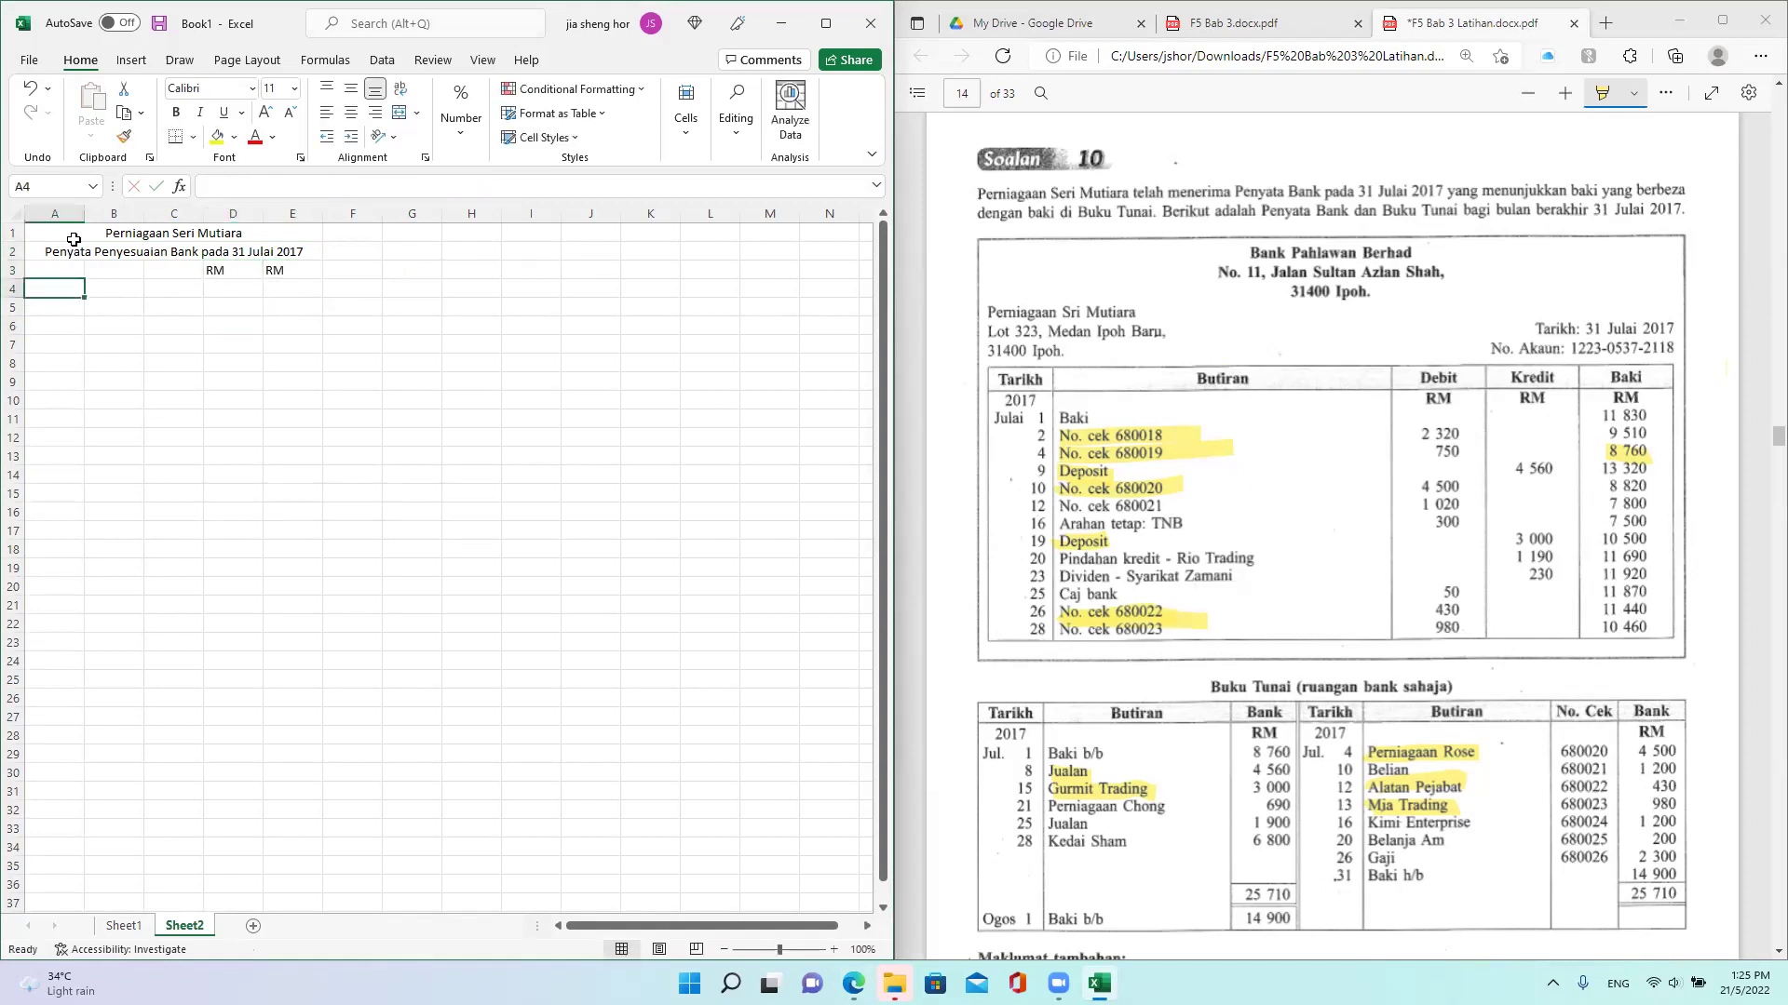
{"action": "left_click_drag", "start_coordinate": [84, 213], "coordinate": [388, 213]}
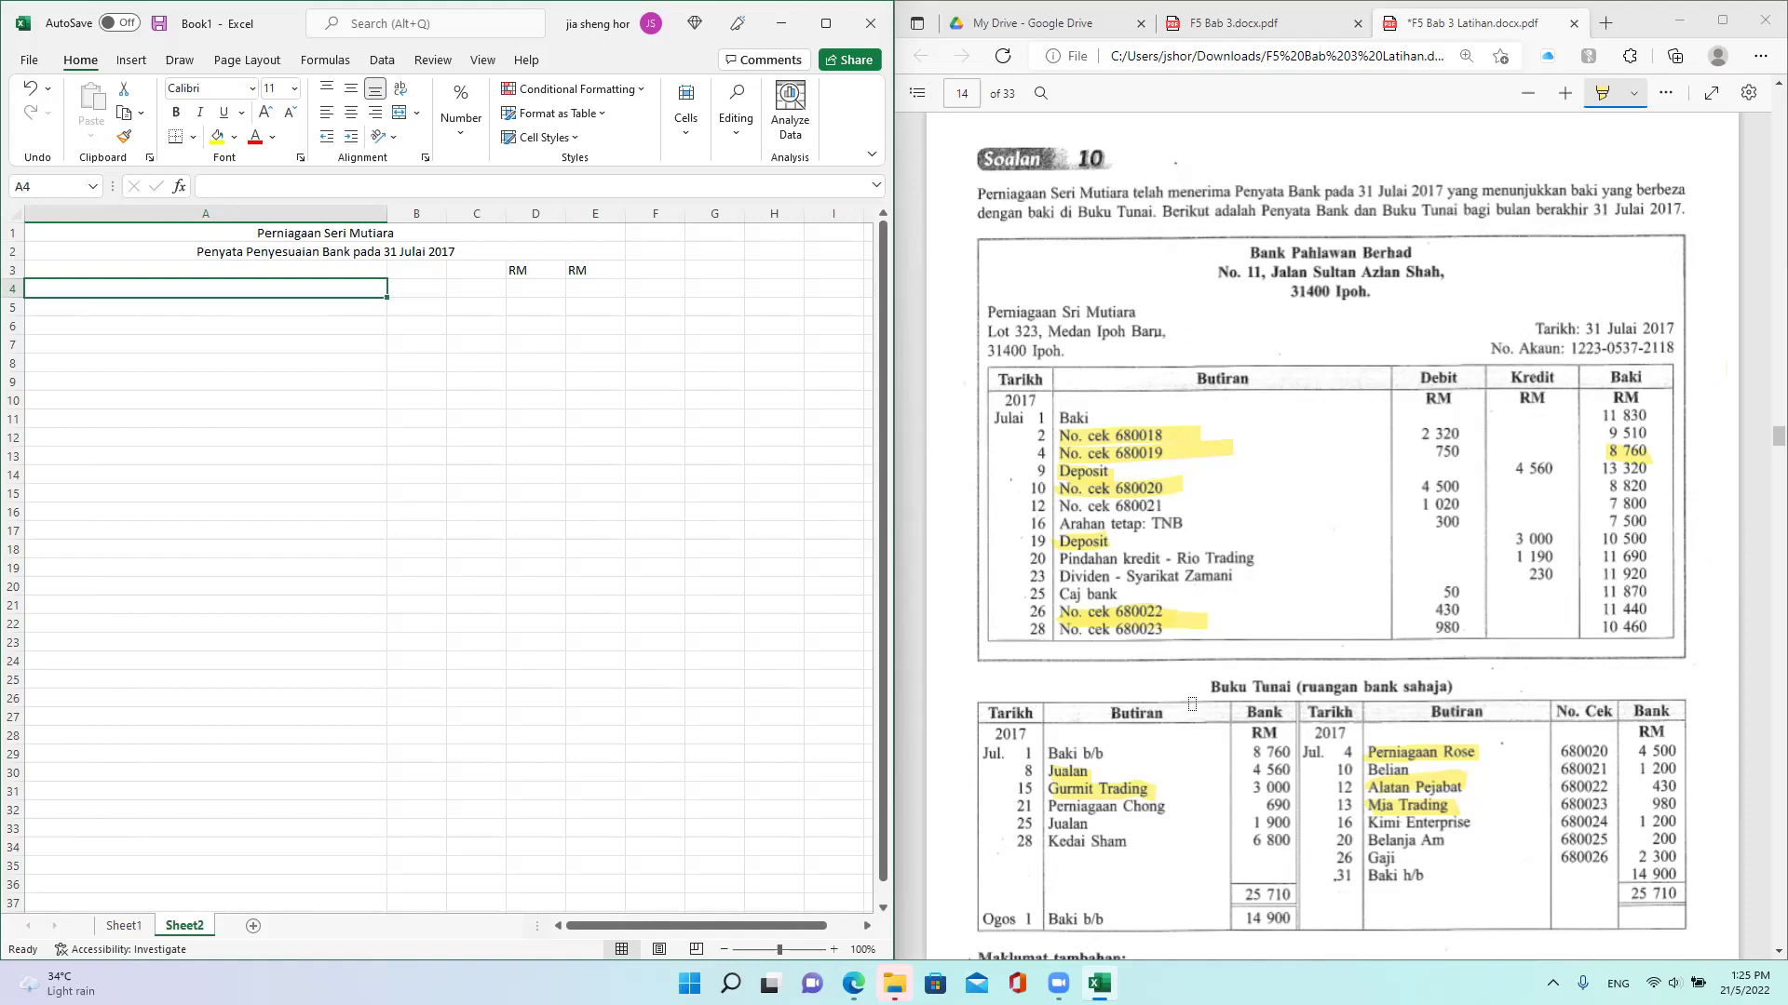
{"action": "type", "text": "Baki"}
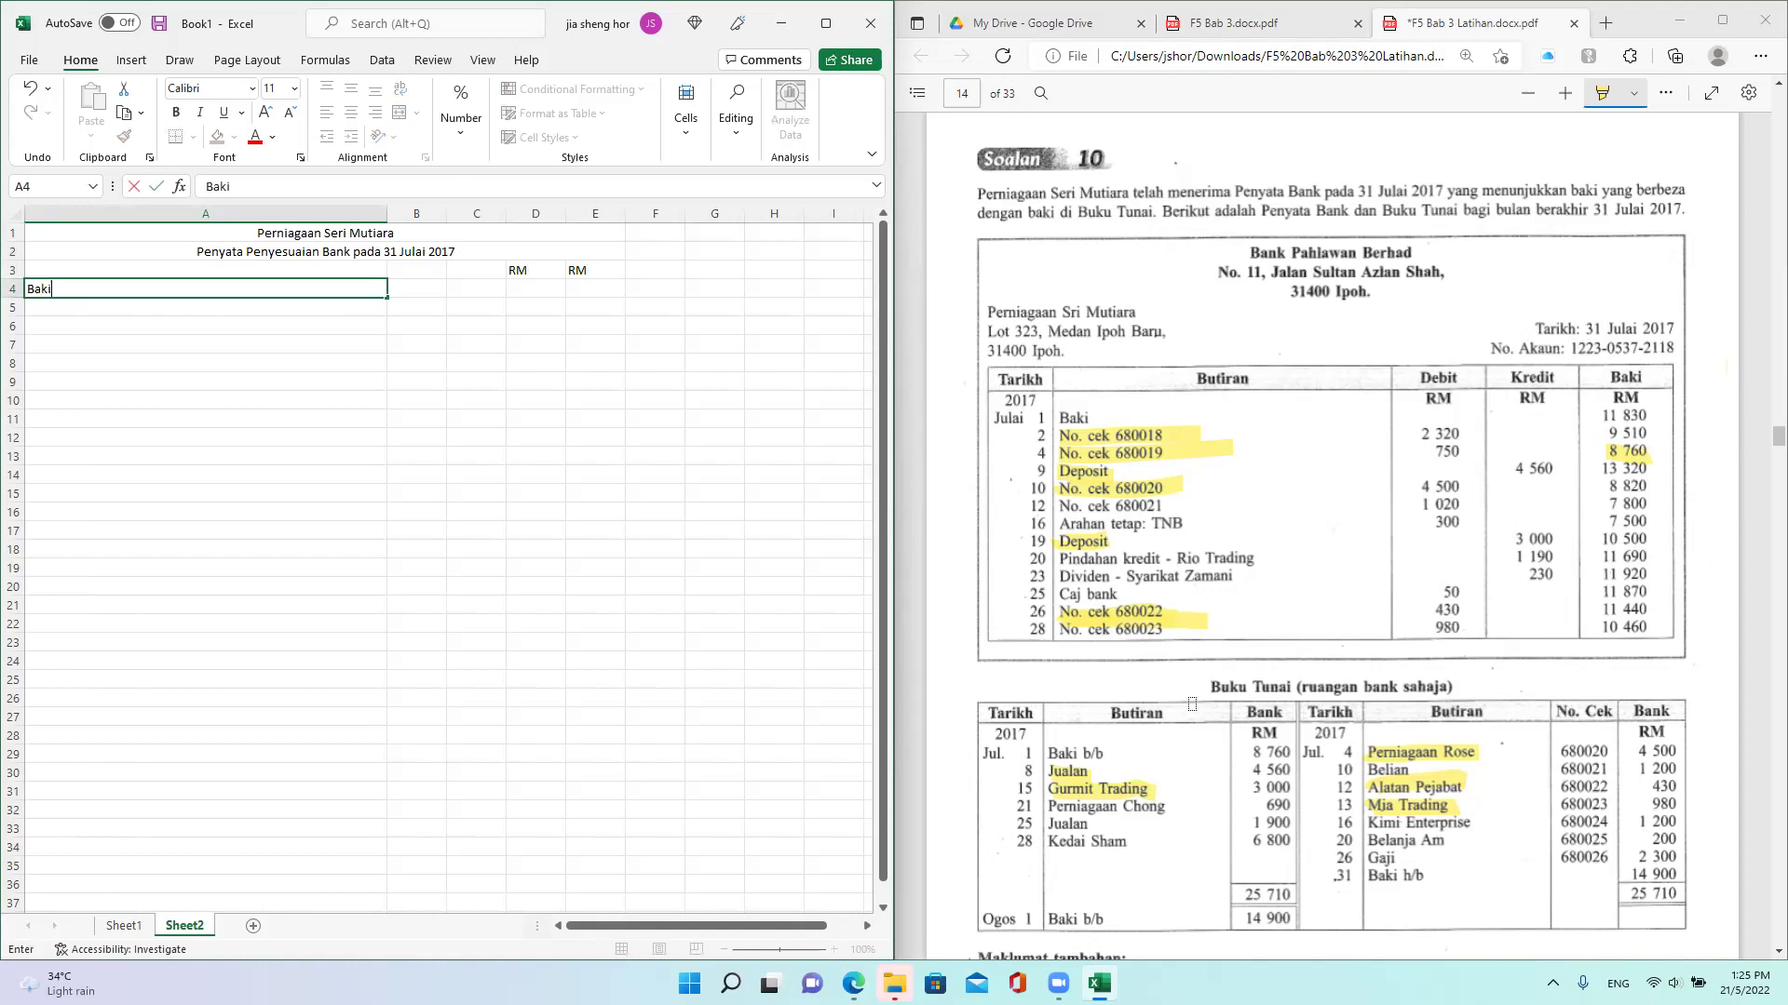
{"action": "type", "text": "redit di Penyata Bank"}
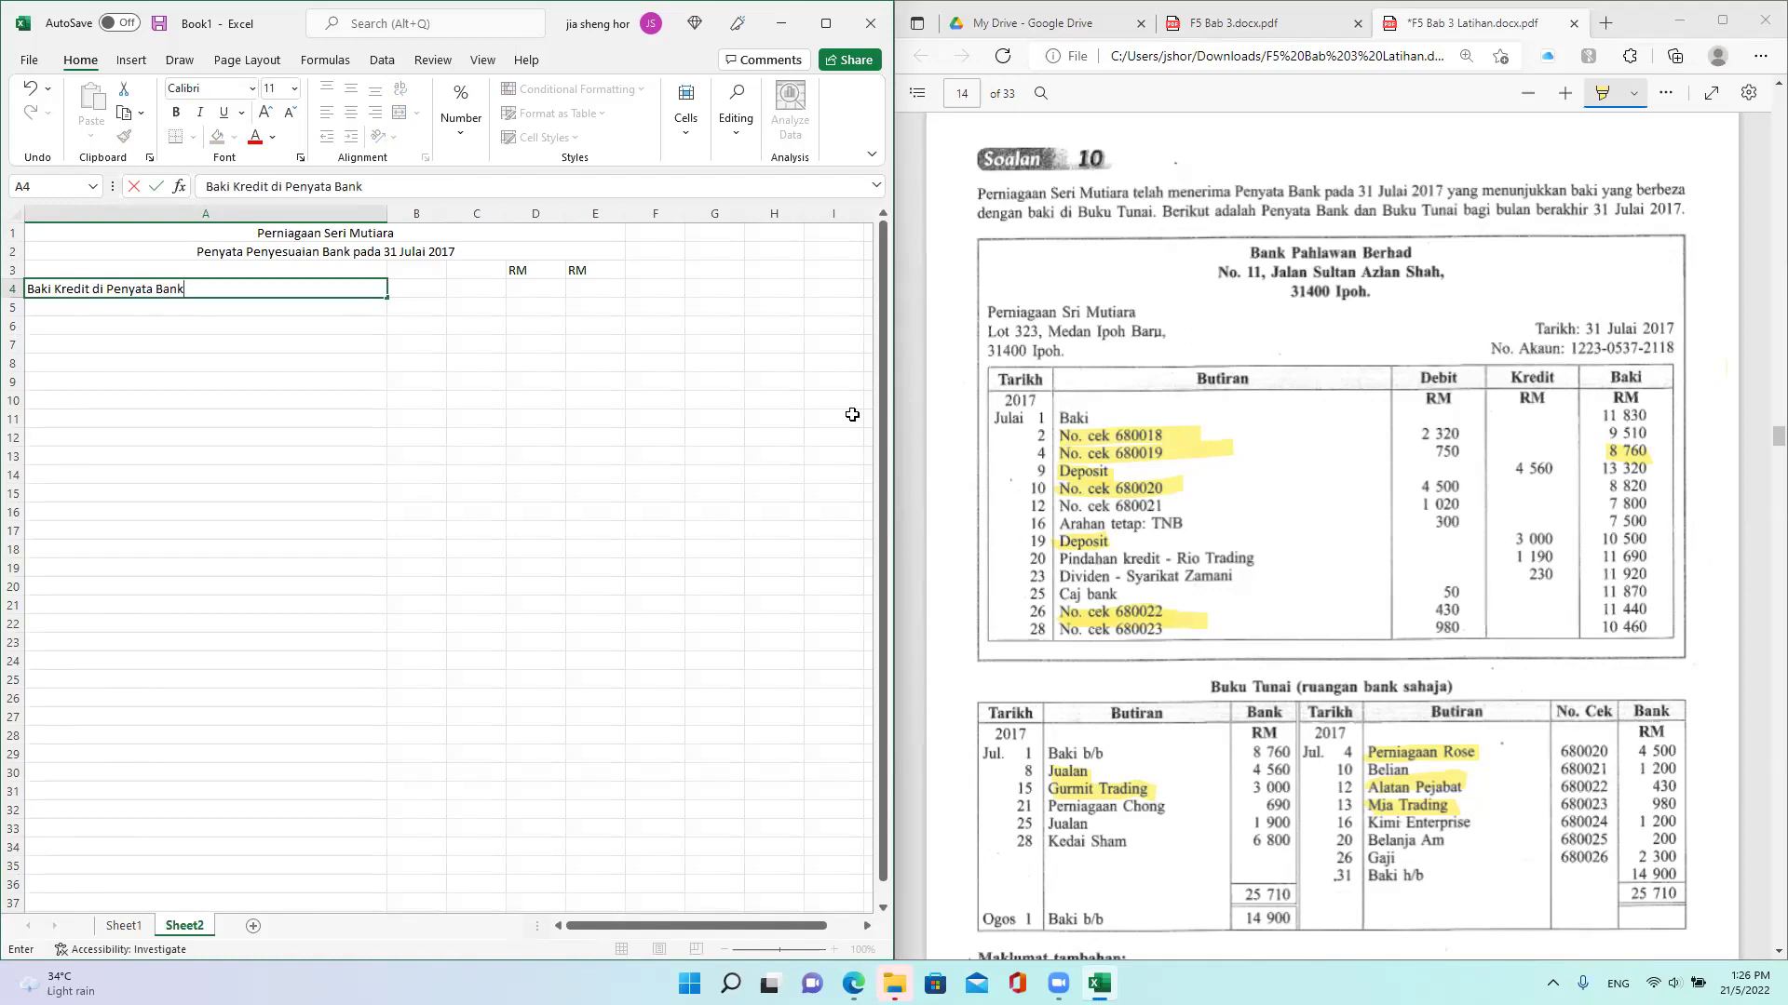
{"action": "left_click", "coordinate": [589, 290]}
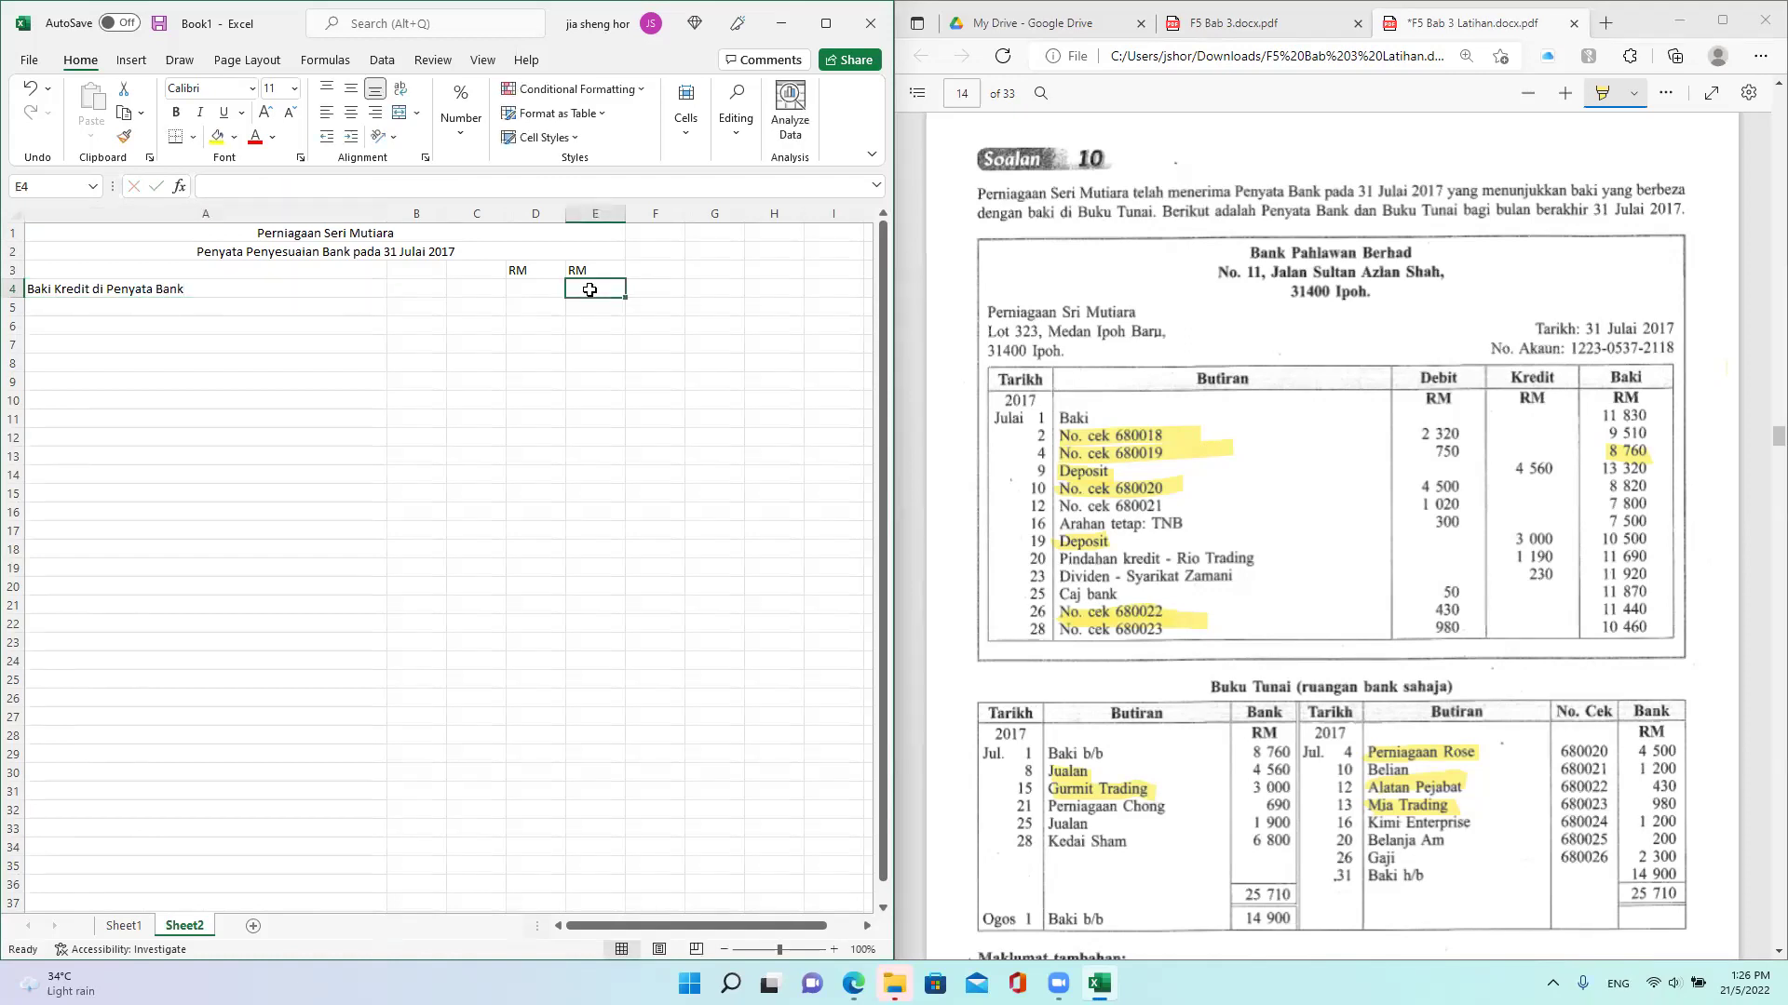
{"action": "type", "text": "10460"}
{"action": "left_click", "coordinate": [437, 432]}
Step: Enter the section labels Tambah in A6 and Tolak in A17, leaving blank rows between them
{"action": "left_click", "coordinate": [126, 332]}
{"action": "type", "text": "T"}
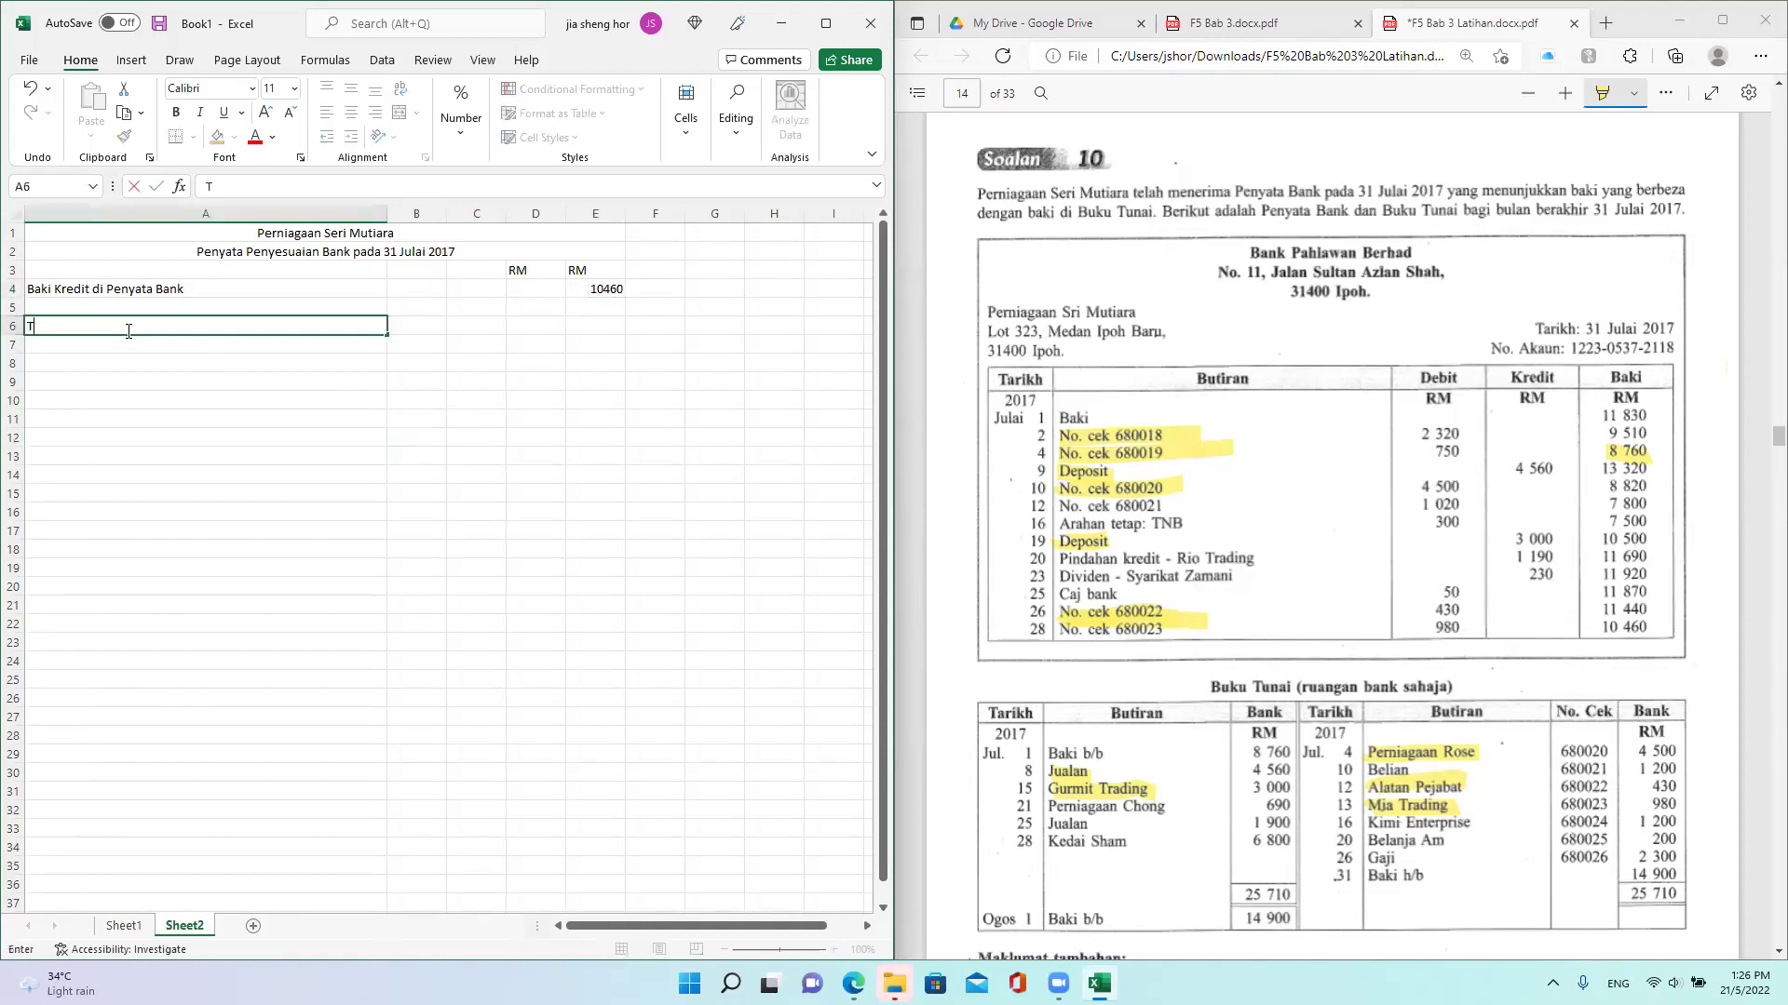
{"action": "type", "text": "ambah"}
{"action": "key", "text": "Return"}
{"action": "key", "text": "Return"}
{"action": "key", "text": "Return"}
{"action": "key", "text": "Return"}
{"action": "key", "text": "Return"}
{"action": "key", "text": "Return"}
{"action": "key", "text": "Return"}
{"action": "key", "text": "Return"}
{"action": "key", "text": "Return"}
{"action": "key", "text": "Return"}
{"action": "key", "text": "Return"}
{"action": "key", "text": "Return"}
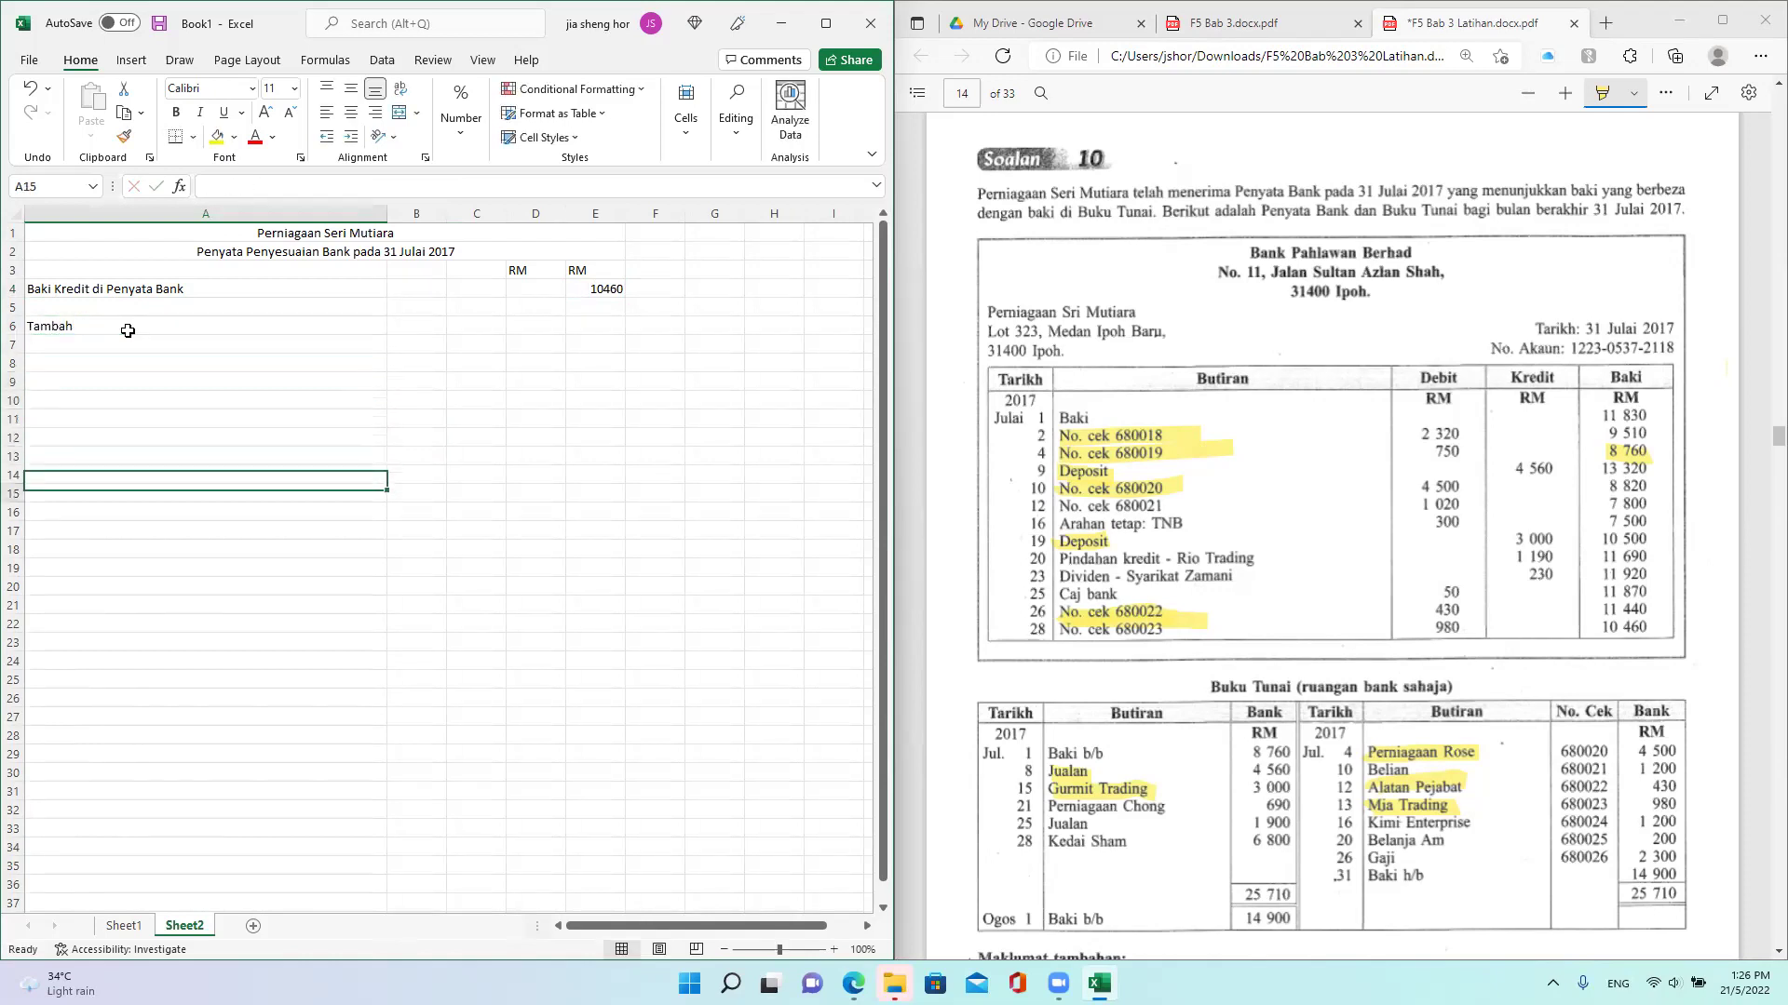
{"action": "key", "text": "Up"}
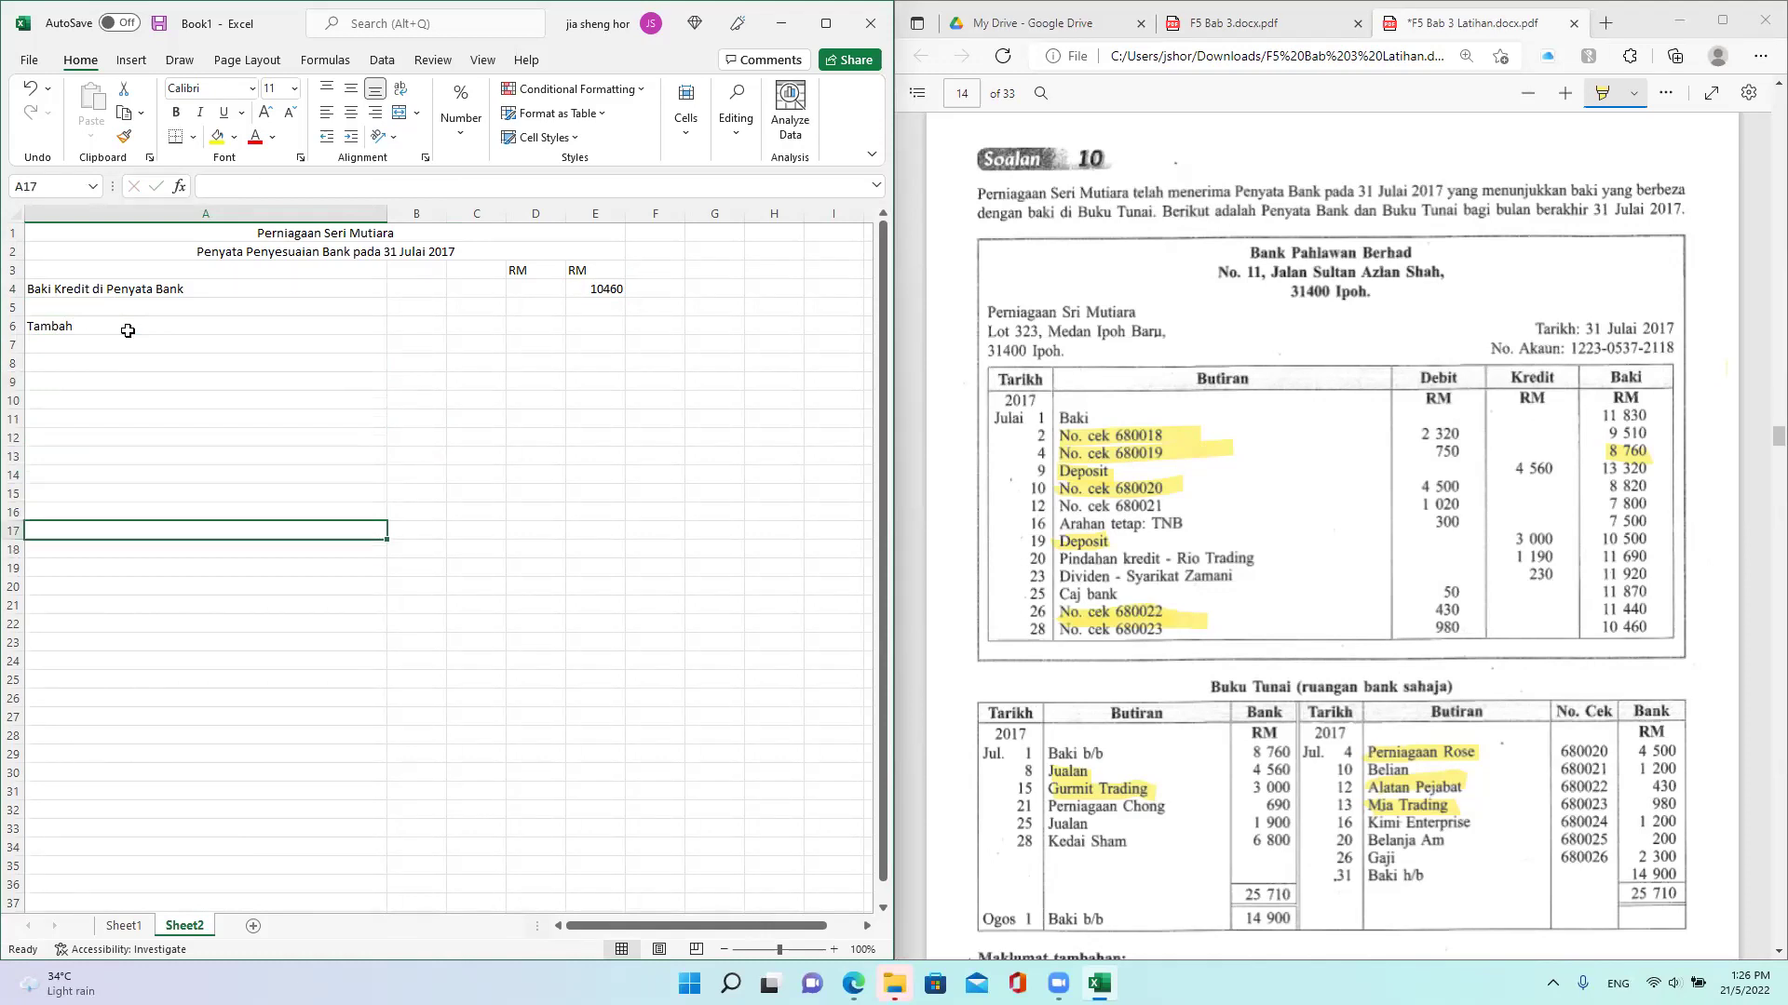
{"action": "type", "text": "Tolak"}
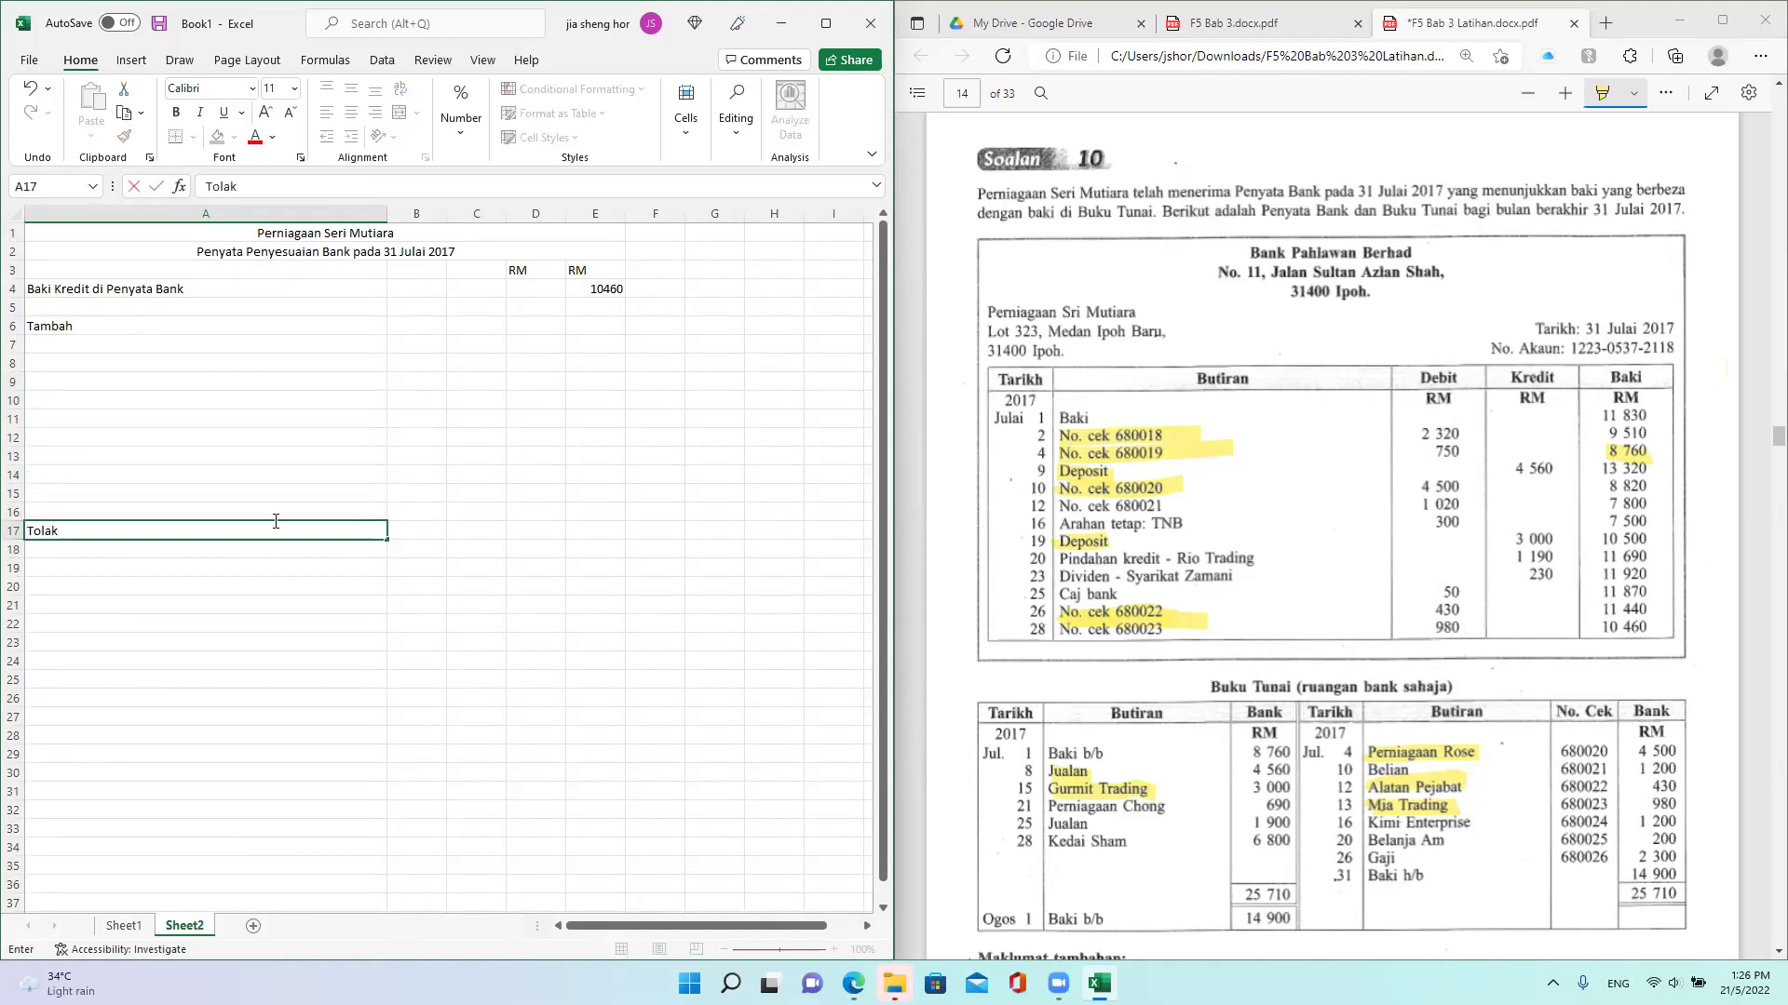
{"action": "left_click", "coordinate": [287, 575]}
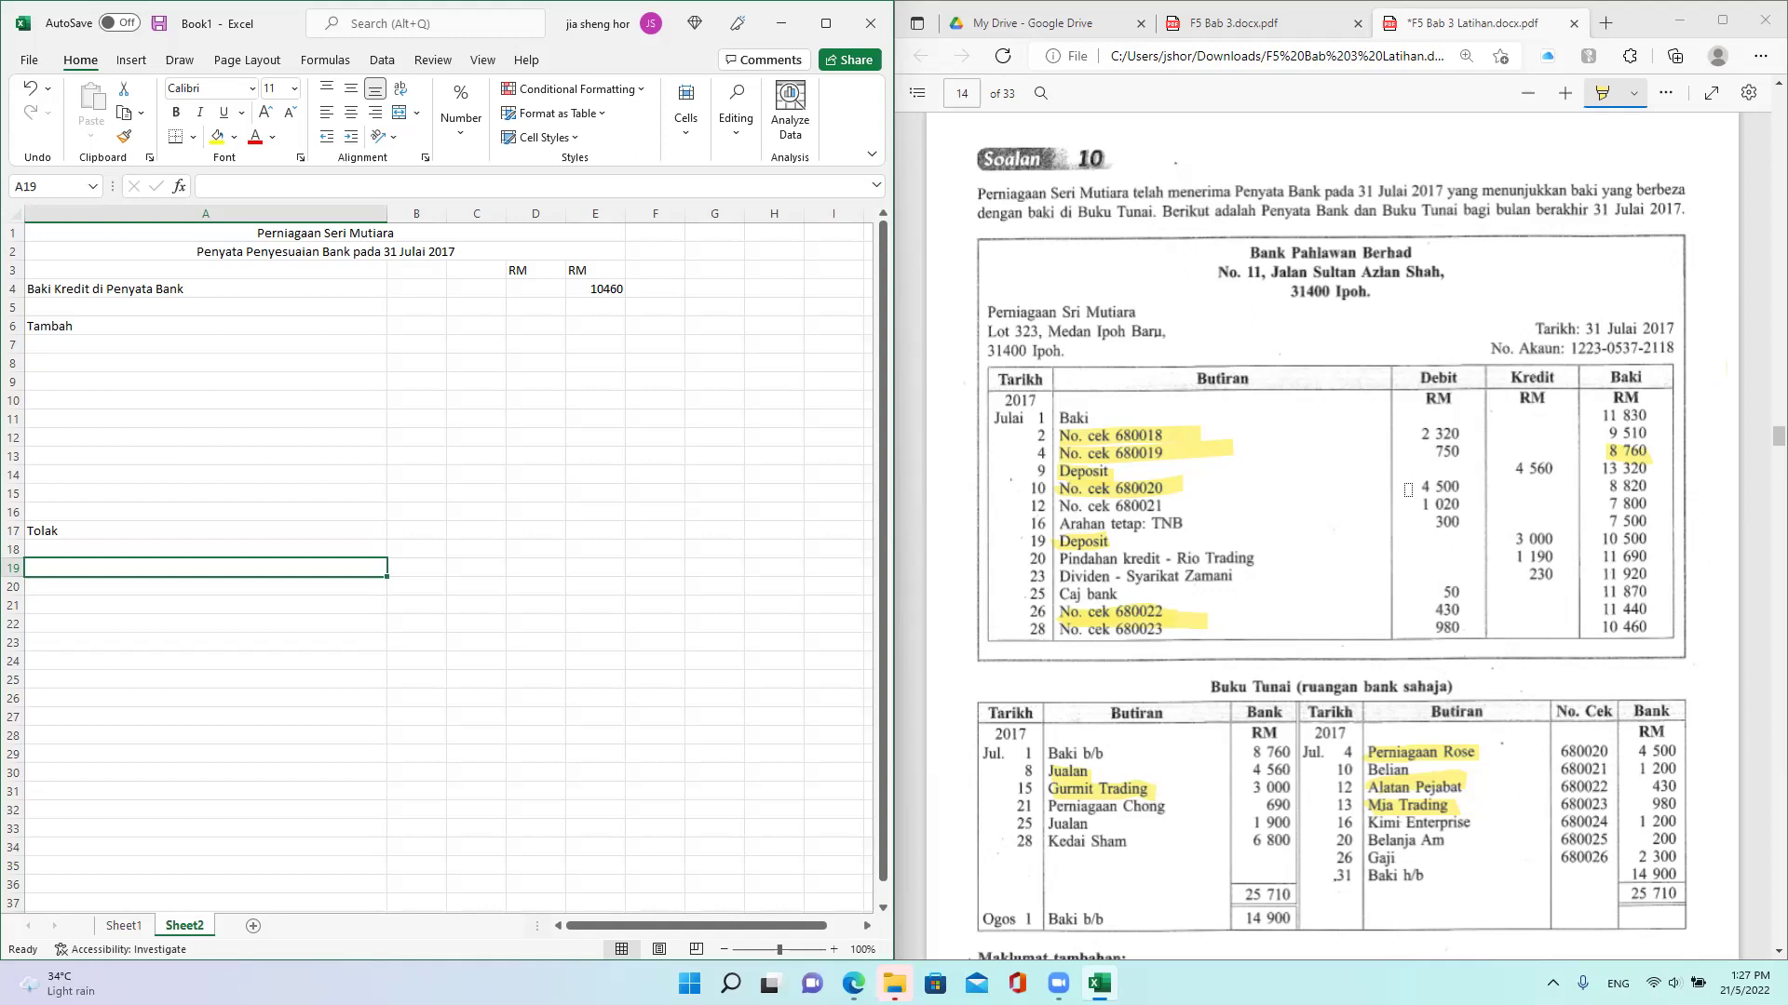
Step: Record Arahan Tetap: TNB in A7 under Tambah, with the amount 300 in D7
{"action": "left_click", "coordinate": [80, 547]}
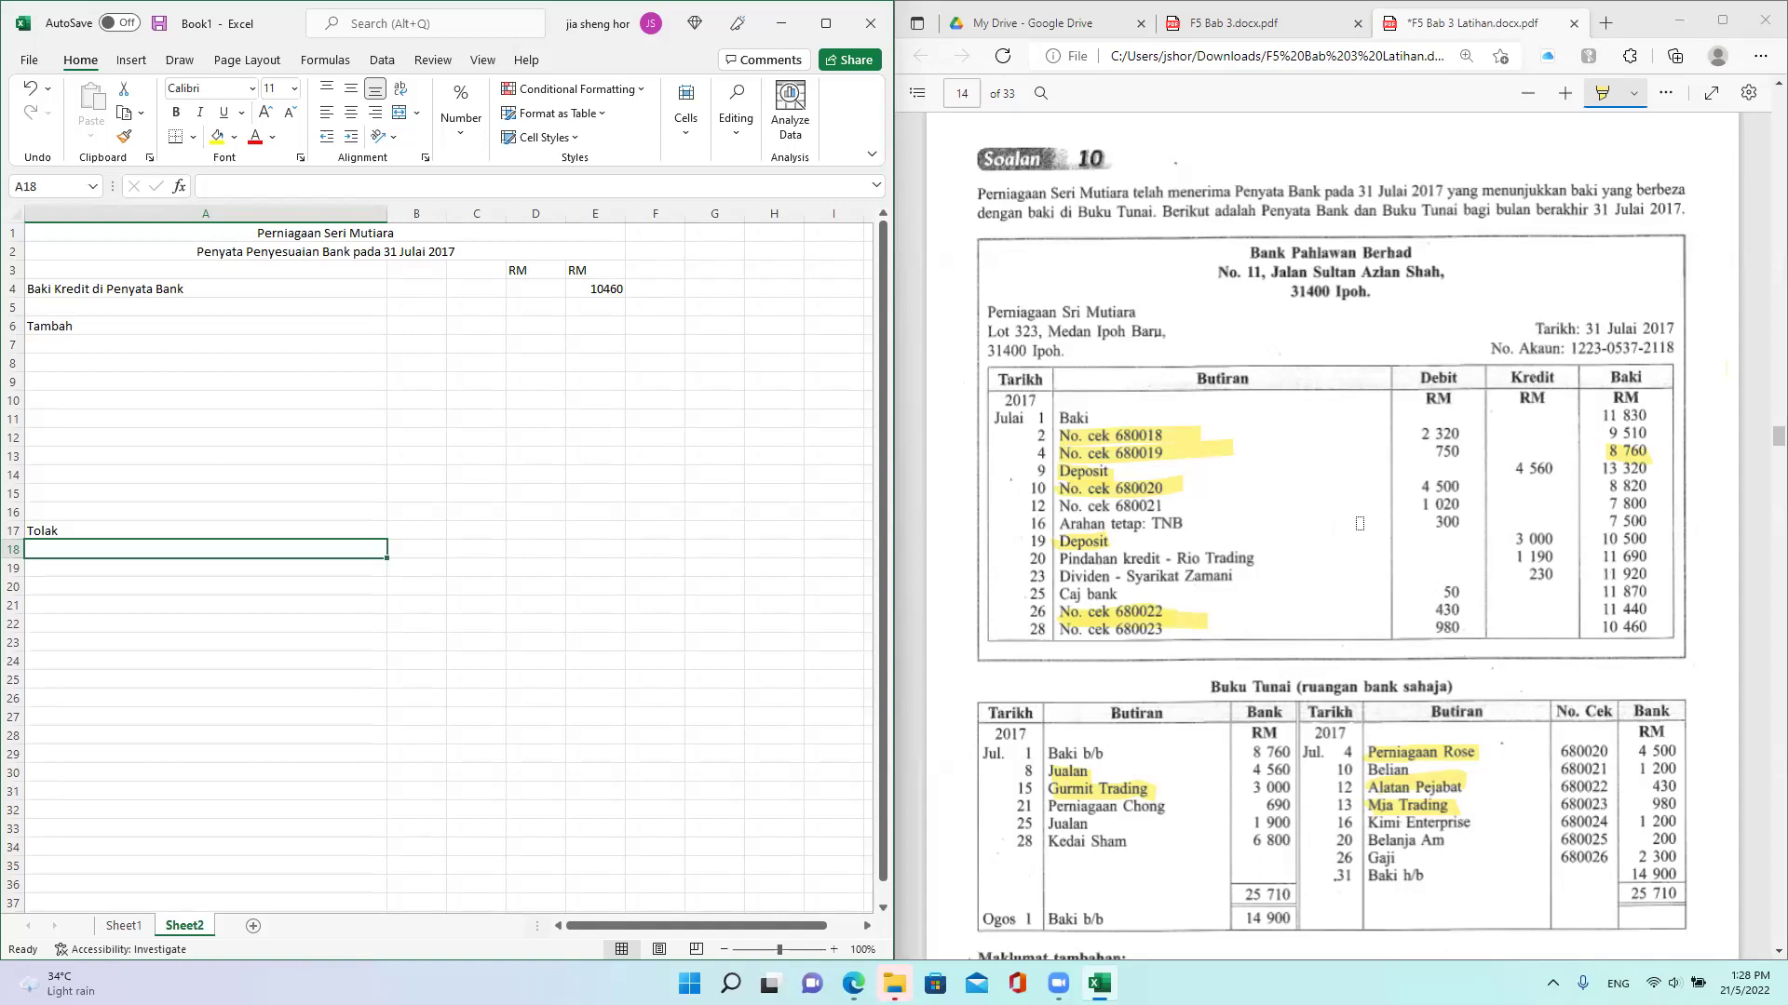
{"action": "left_click", "coordinate": [61, 348]}
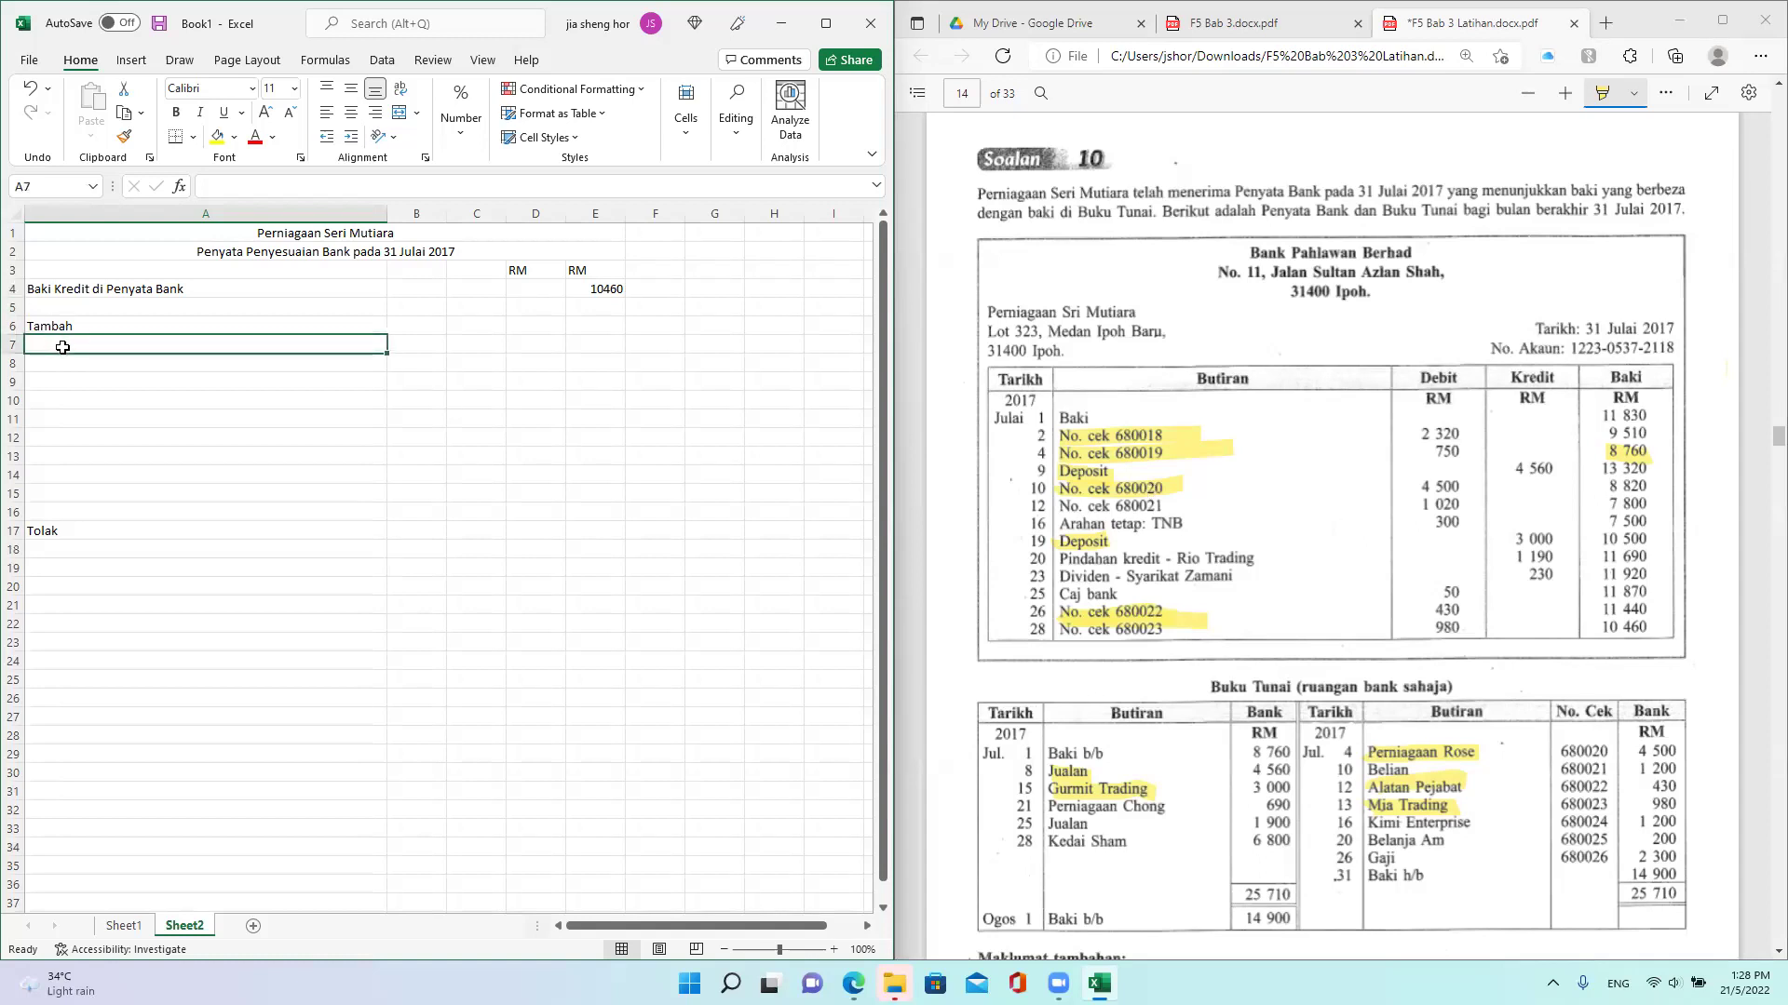
{"action": "type", "text": "Ara"}
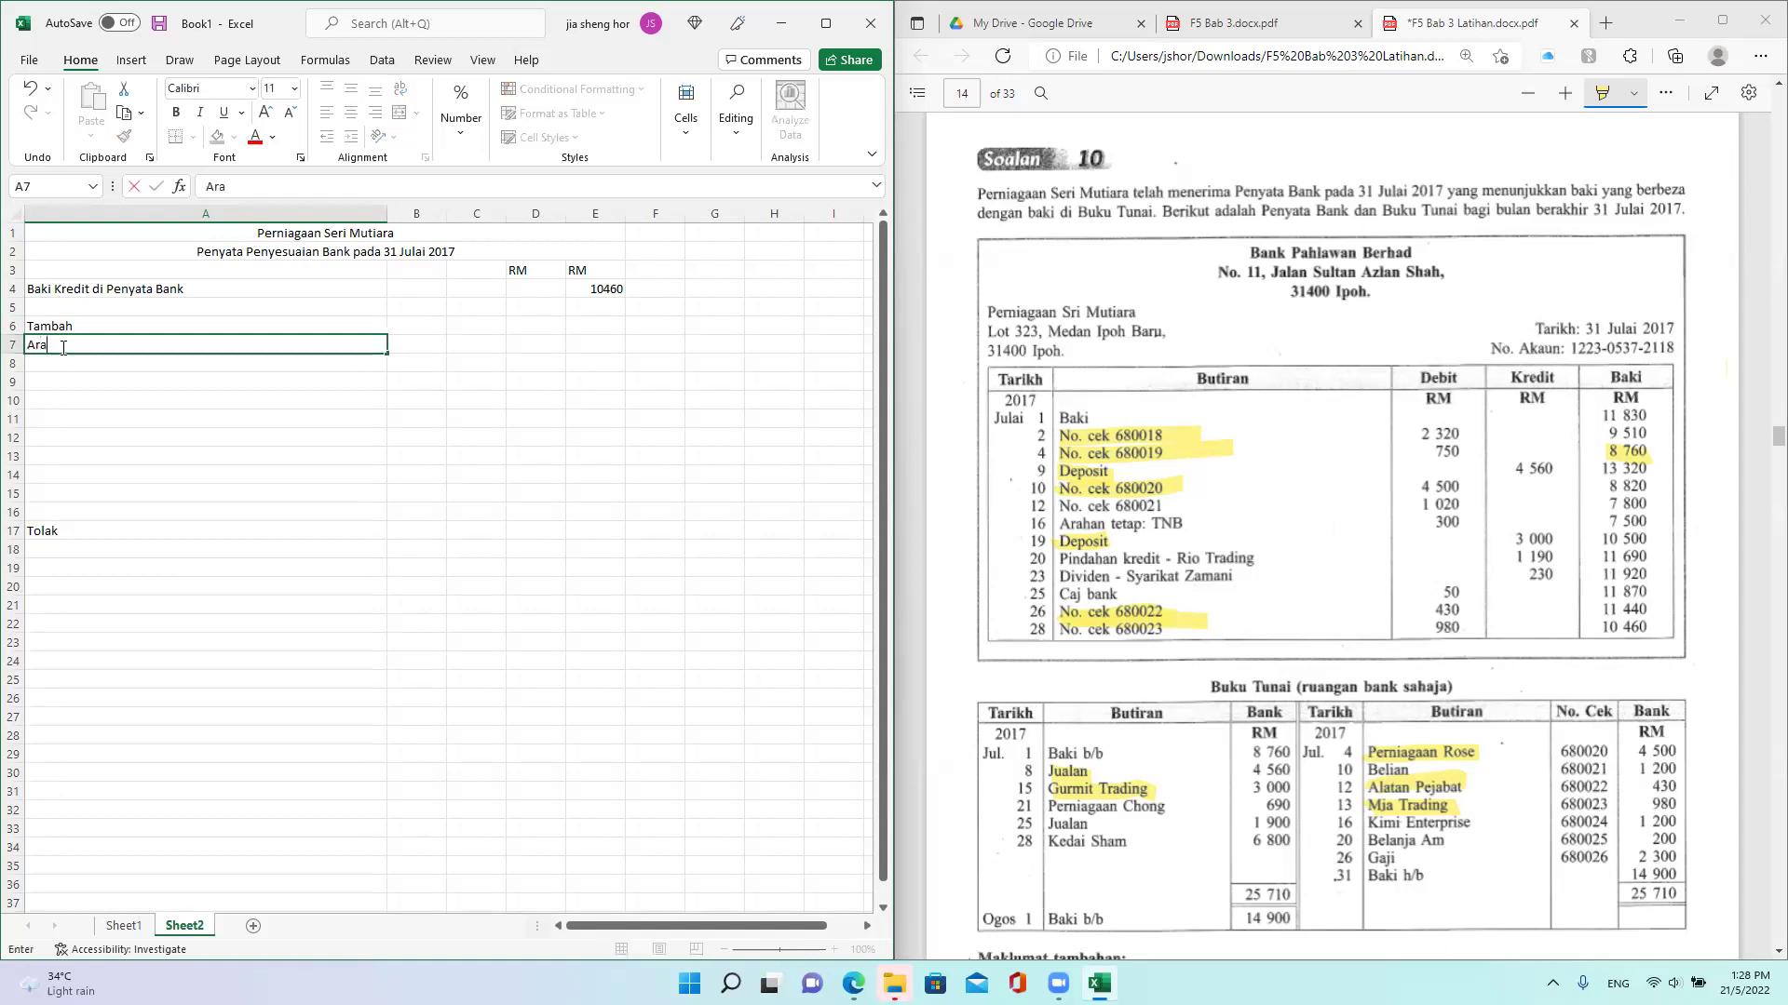
{"action": "type", "text": "han"}
{"action": "left_click", "coordinate": [1010, 147]}
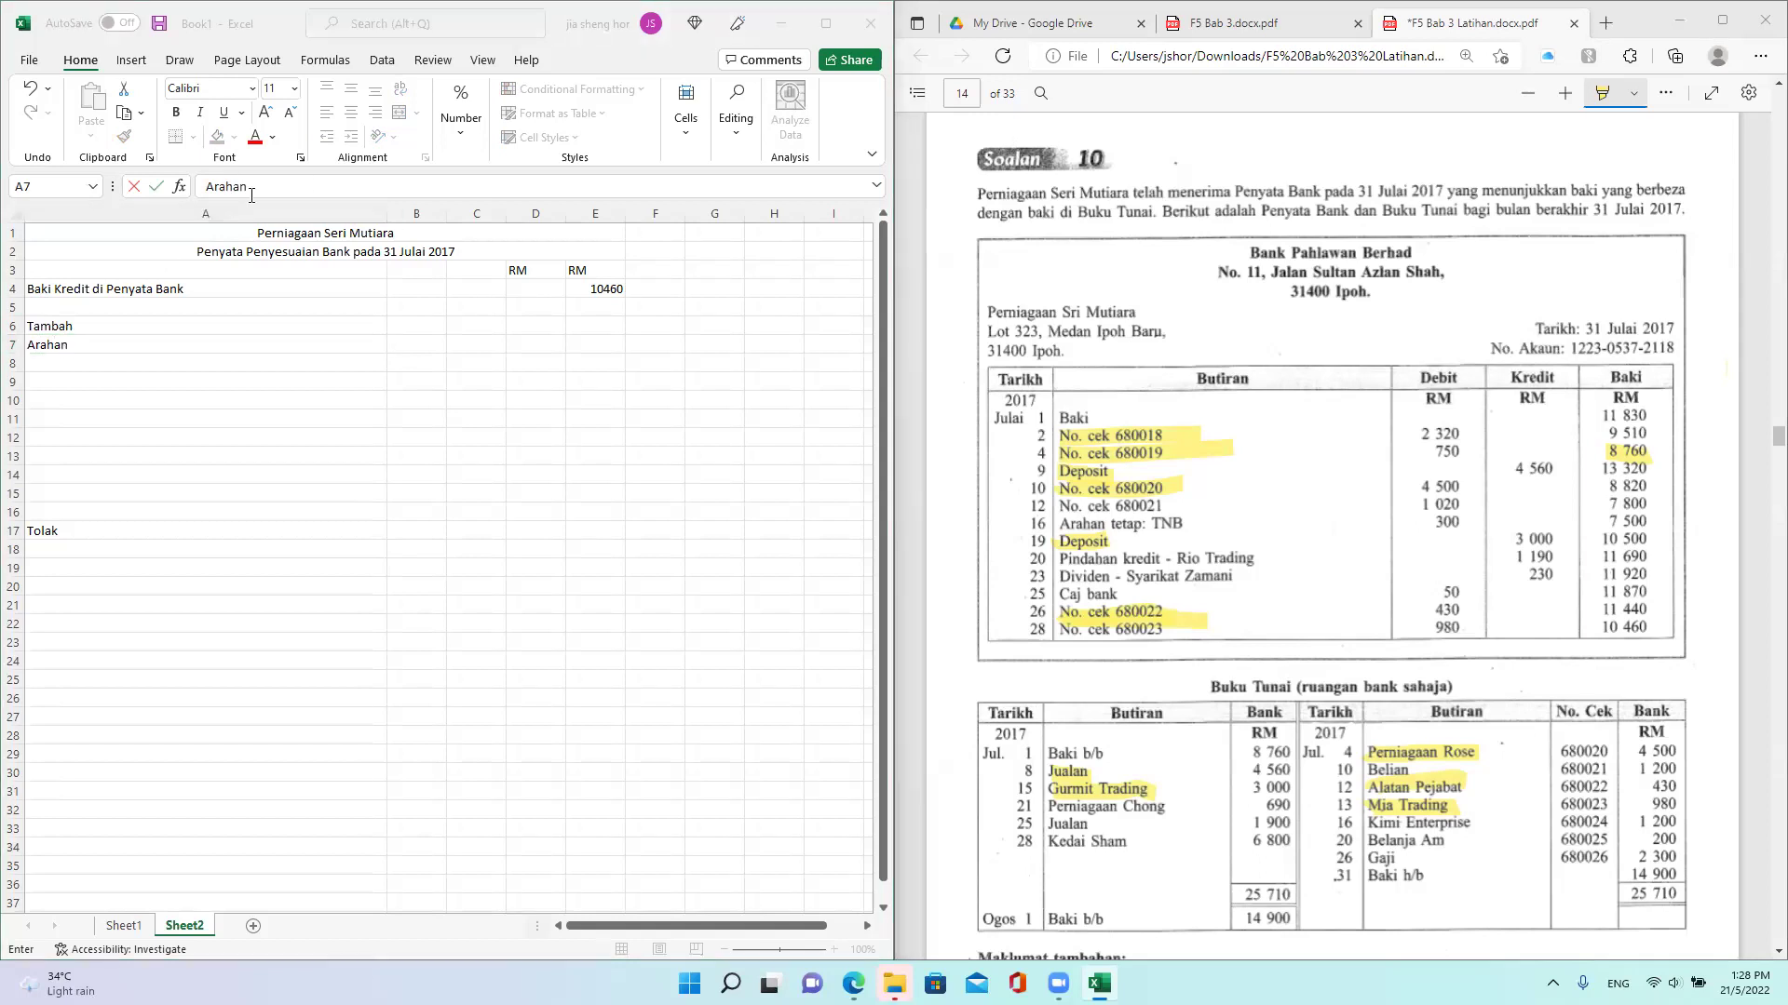
{"action": "left_click", "coordinate": [307, 23]}
{"action": "type", "text": "Tetap"}
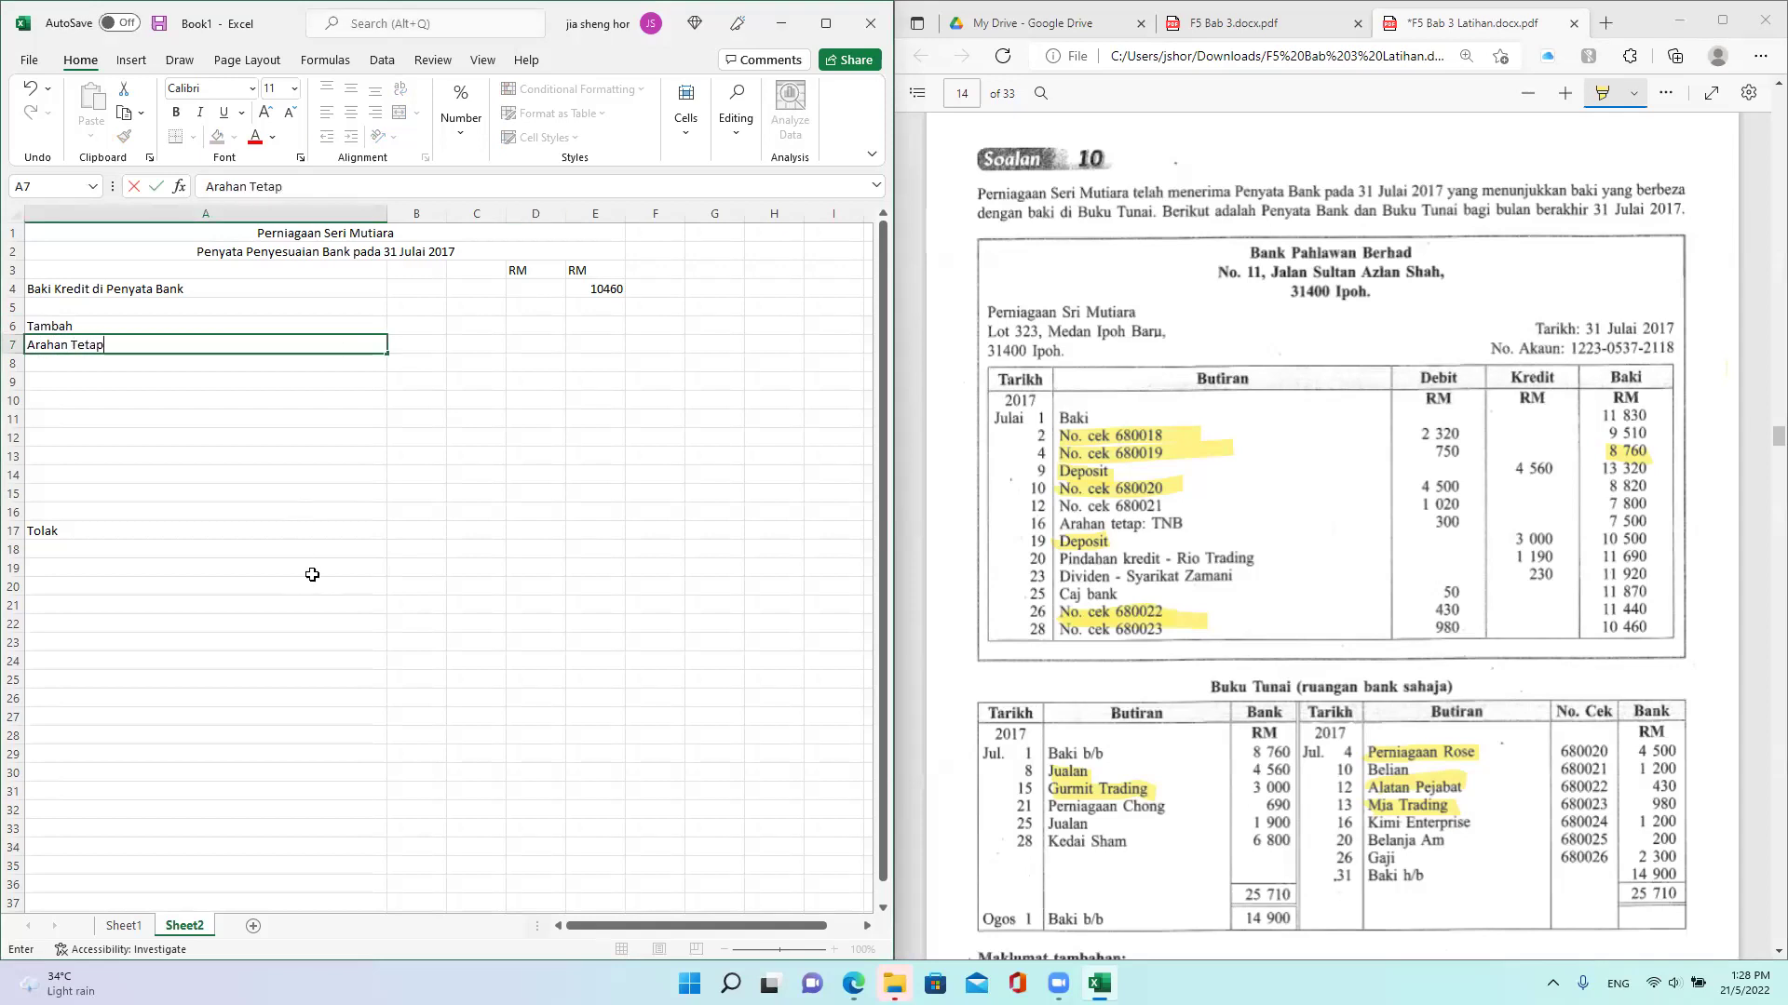
{"action": "type", "text": ": TNB"}
{"action": "left_click", "coordinate": [541, 342]}
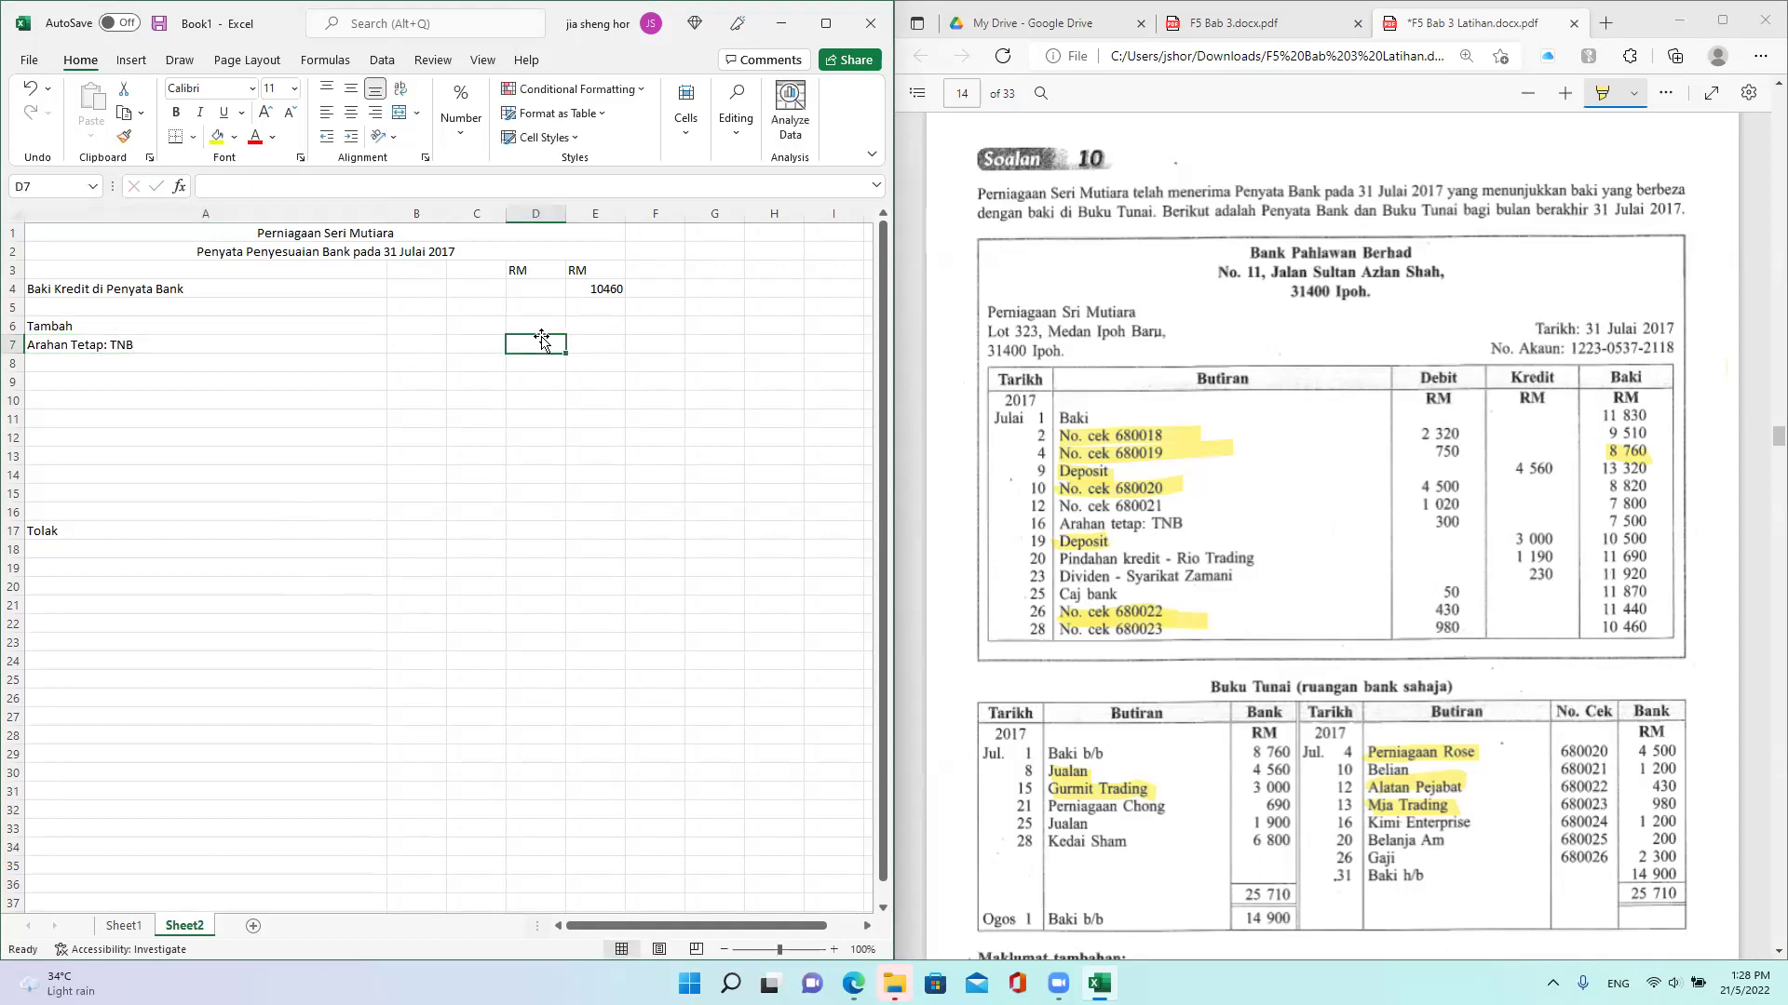
{"action": "type", "text": "300"}
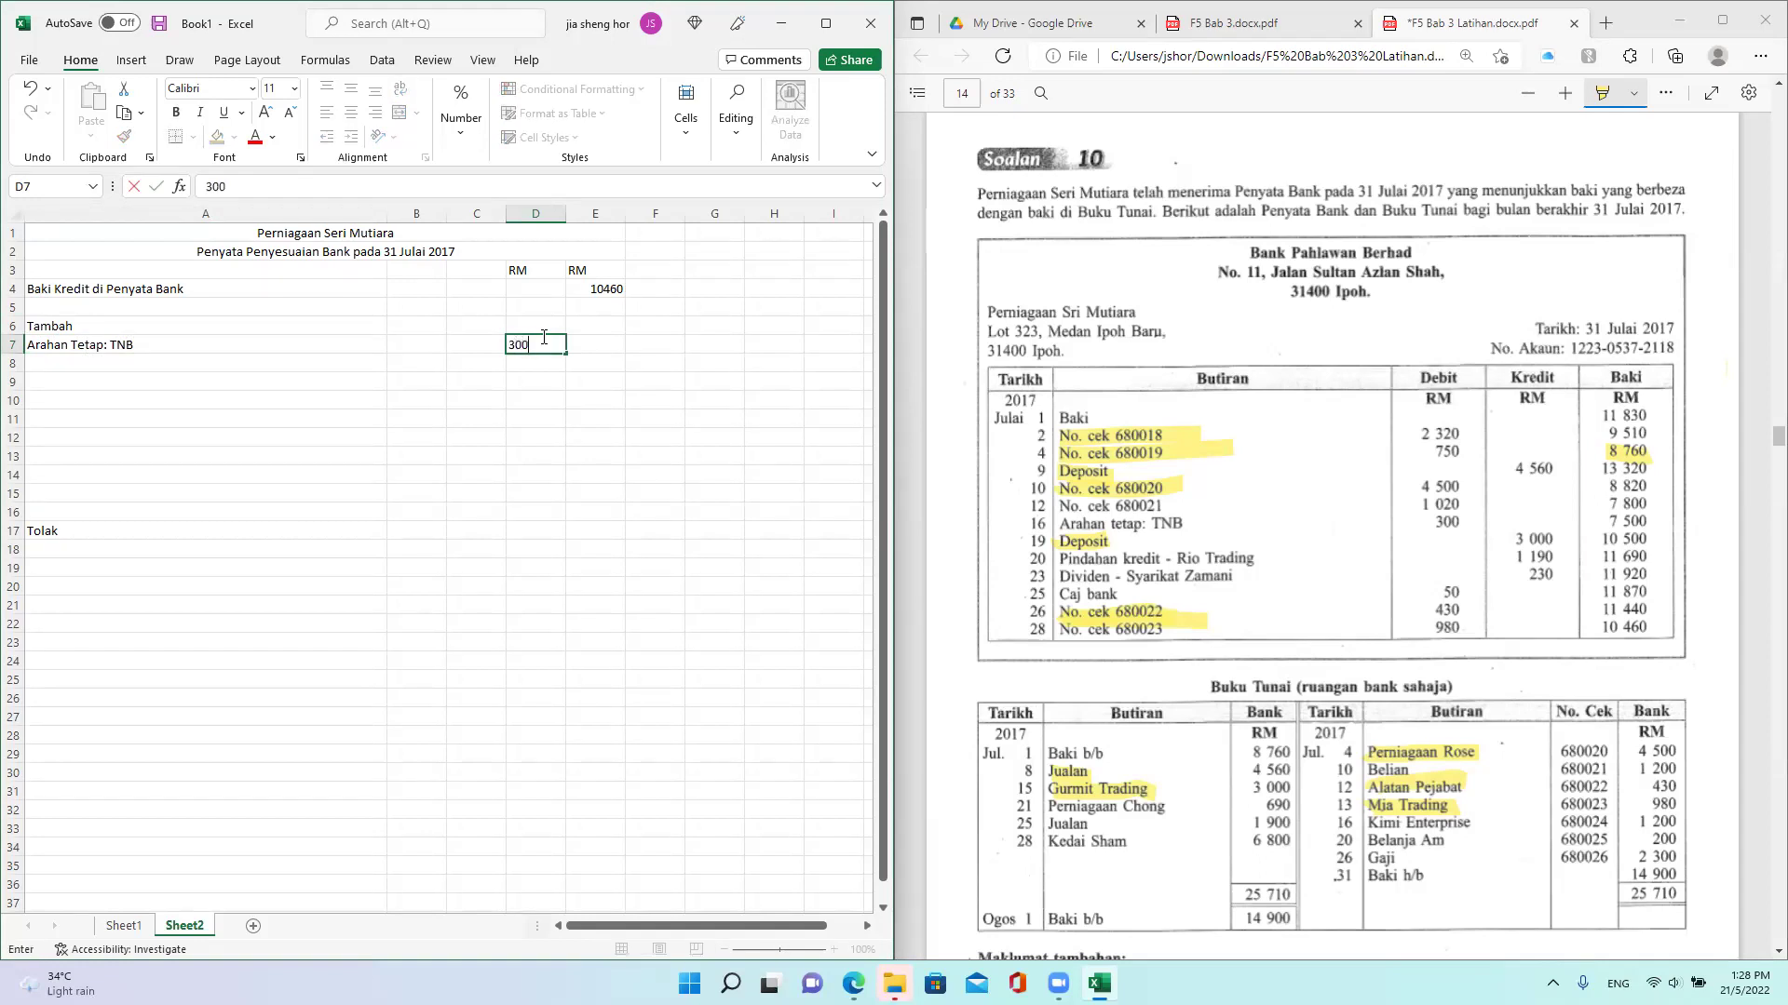
Step: Record Pindahan Kredit -Rio Trading in A18 under Tolak, with the amount 1190 in D18
{"action": "key", "text": "Return"}
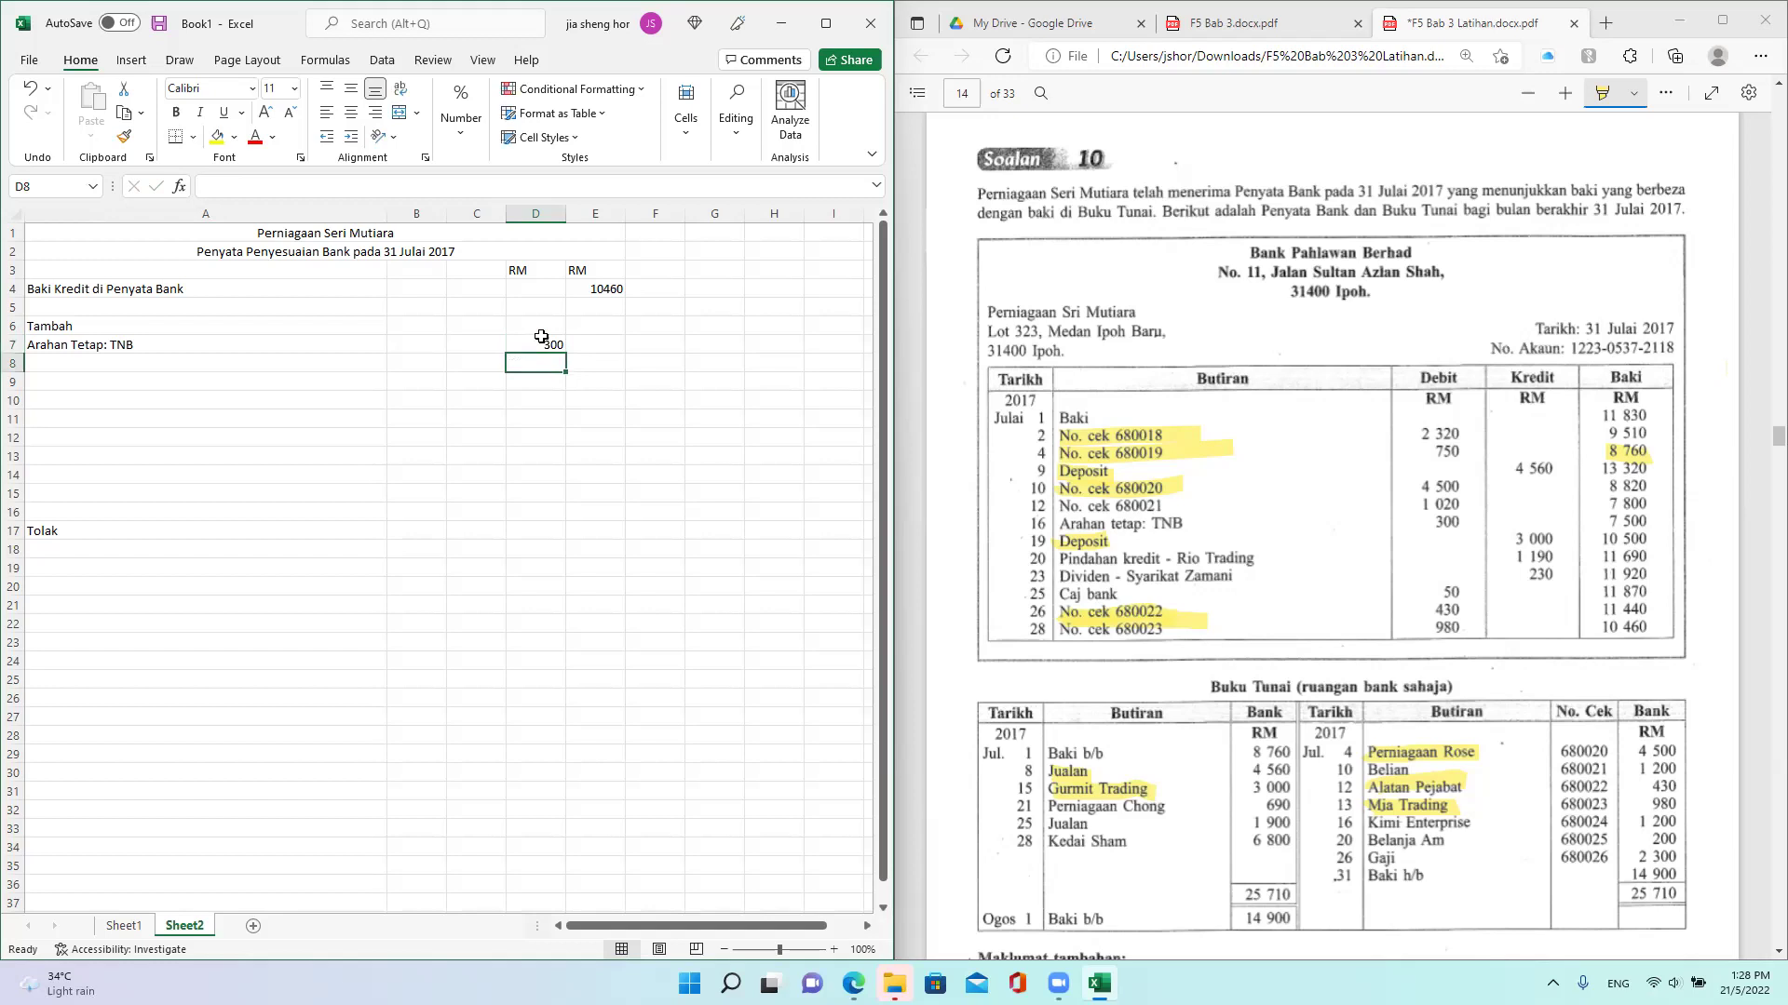
{"action": "key", "text": "Left"}
{"action": "key", "text": "Left"}
{"action": "key", "text": "Left"}
{"action": "key", "text": "Down"}
{"action": "key", "text": "Down"}
{"action": "key", "text": "Down"}
{"action": "key", "text": "Down"}
{"action": "key", "text": "Down"}
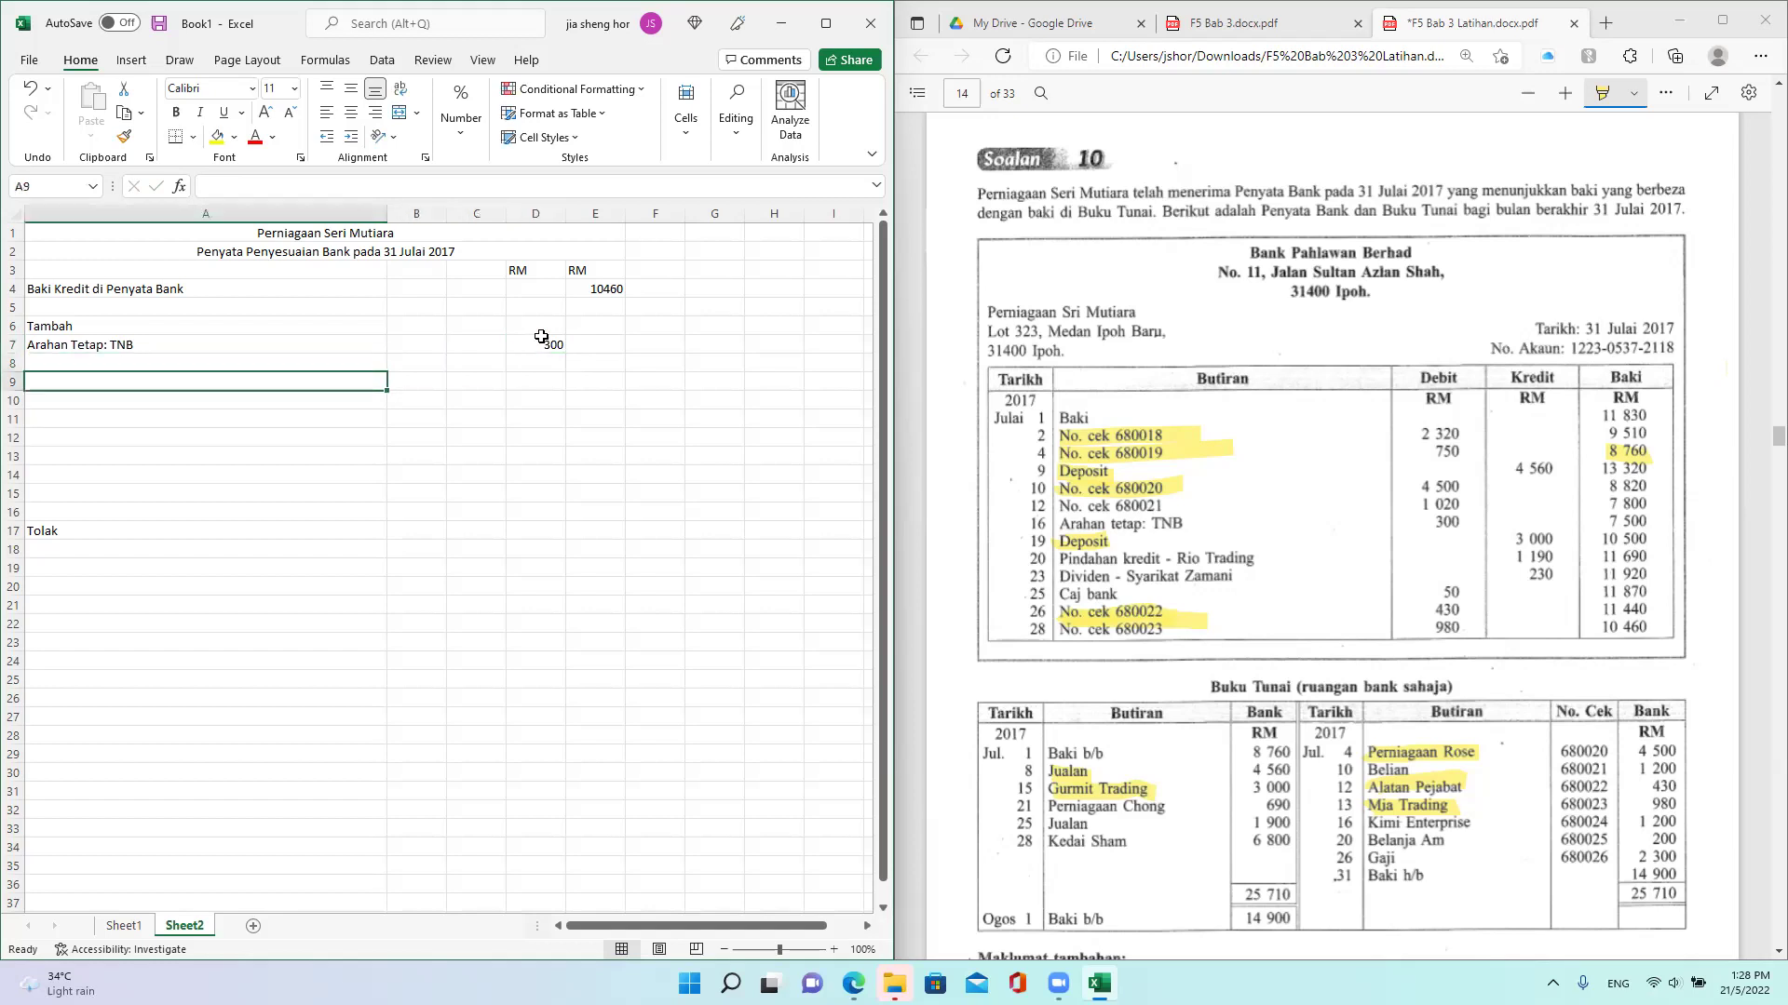
{"action": "key", "text": "Down"}
{"action": "key", "text": "Down"}
{"action": "key", "text": "Down"}
{"action": "key", "text": "Down"}
{"action": "key", "text": "Down"}
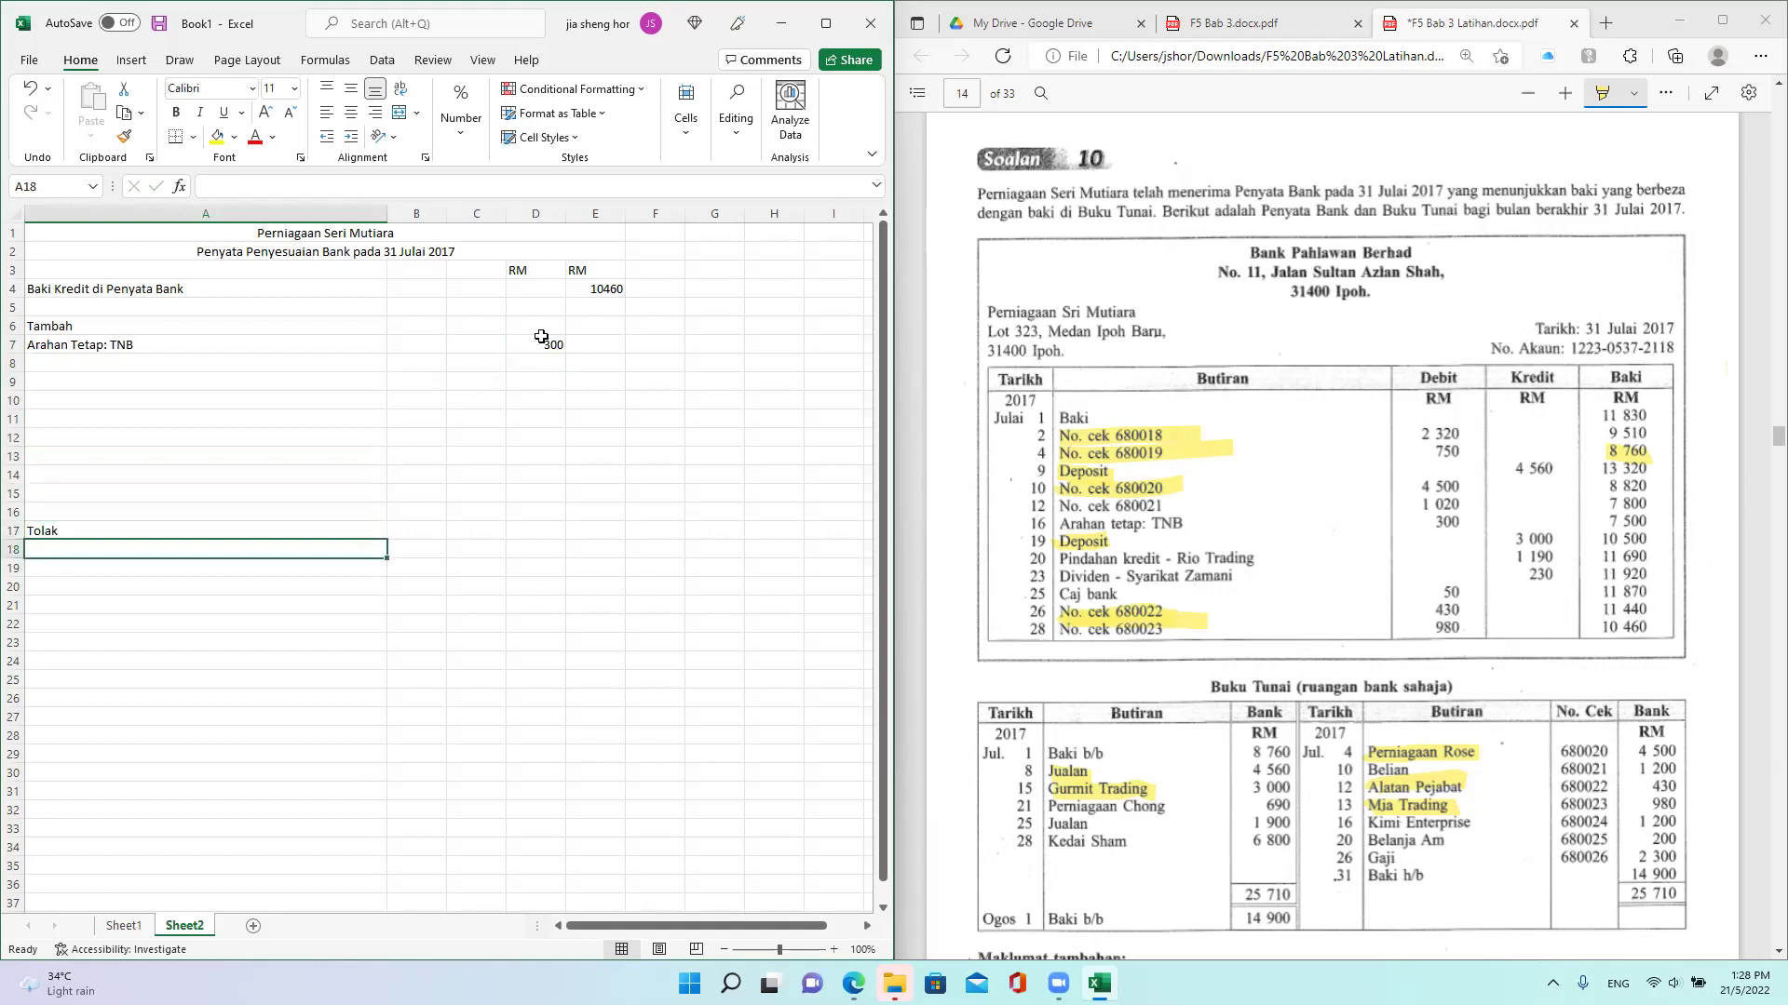
{"action": "type", "text": "Pindahan Kredit -Rio Trading"}
{"action": "key", "text": "Right"}
{"action": "key", "text": "Right"}
{"action": "key", "text": "Right"}
{"action": "key", "text": "Right"}
{"action": "key", "text": "Left"}
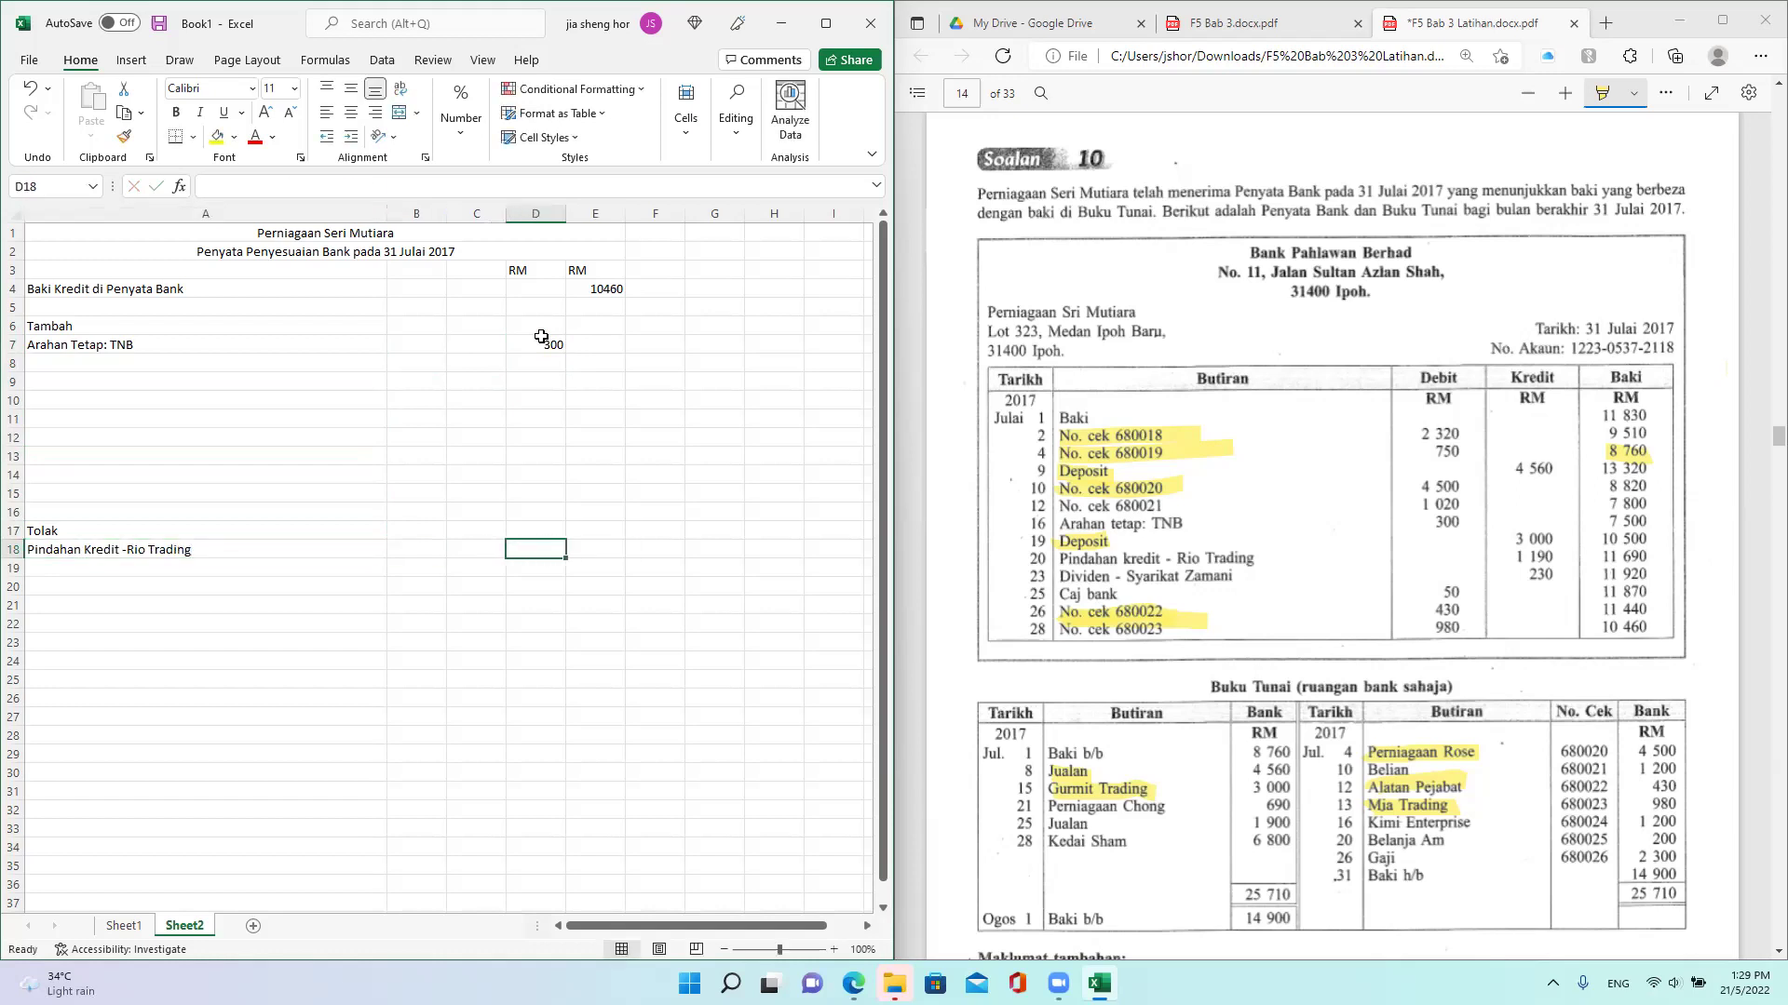
{"action": "type", "text": "1190"}
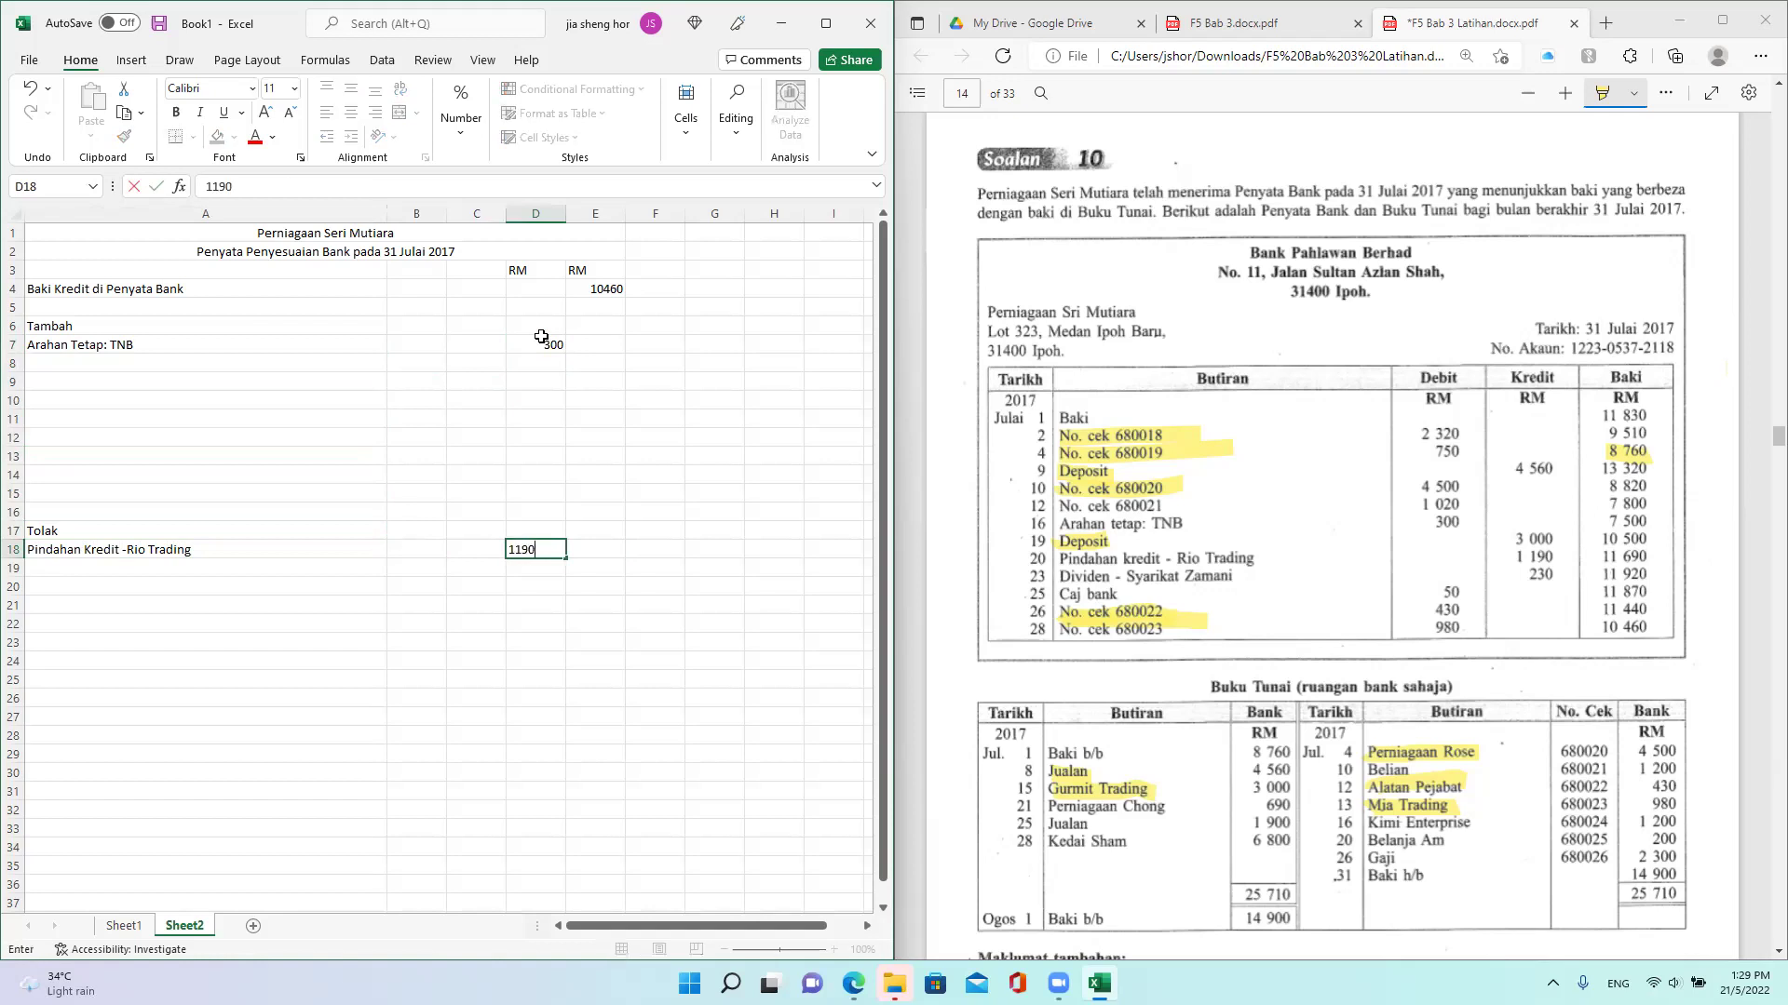
{"action": "key", "text": "Return"}
Step: Record Dividen- Syarikat Zamani in A19 under Tolak, with the amount 230 in D19
{"action": "key", "text": "Left"}
{"action": "key", "text": "Left"}
{"action": "key", "text": "Left"}
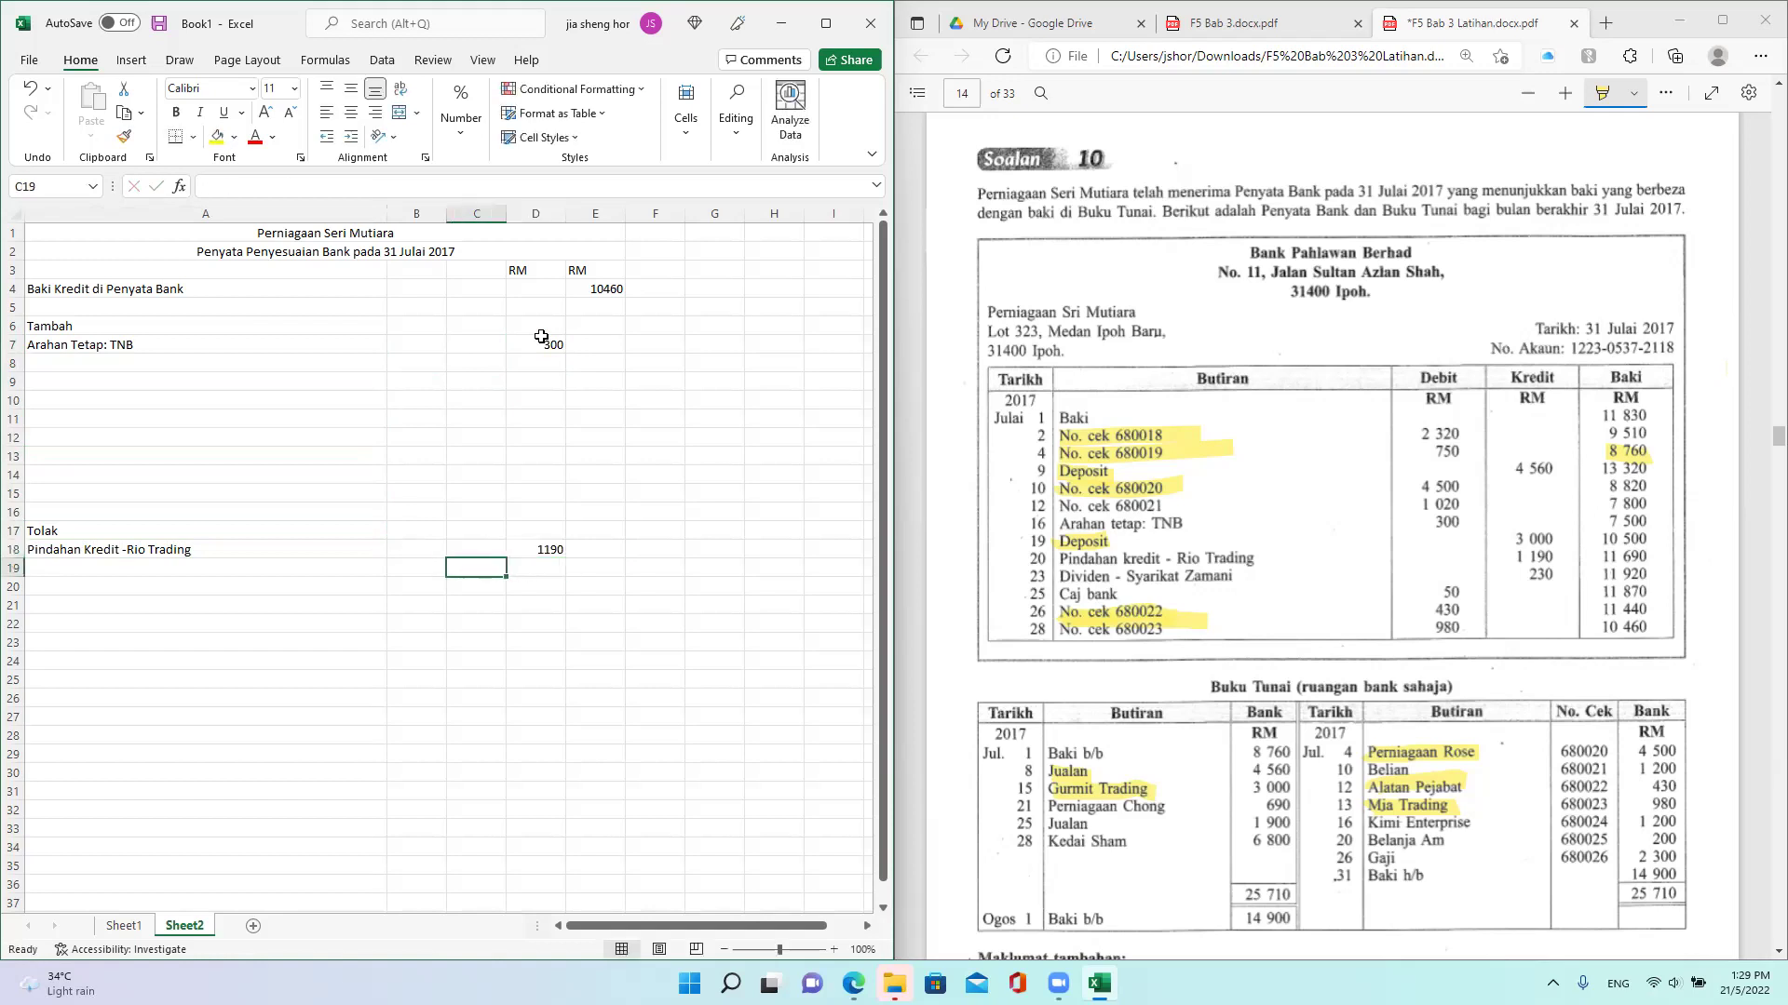
{"action": "type", "text": "D"}
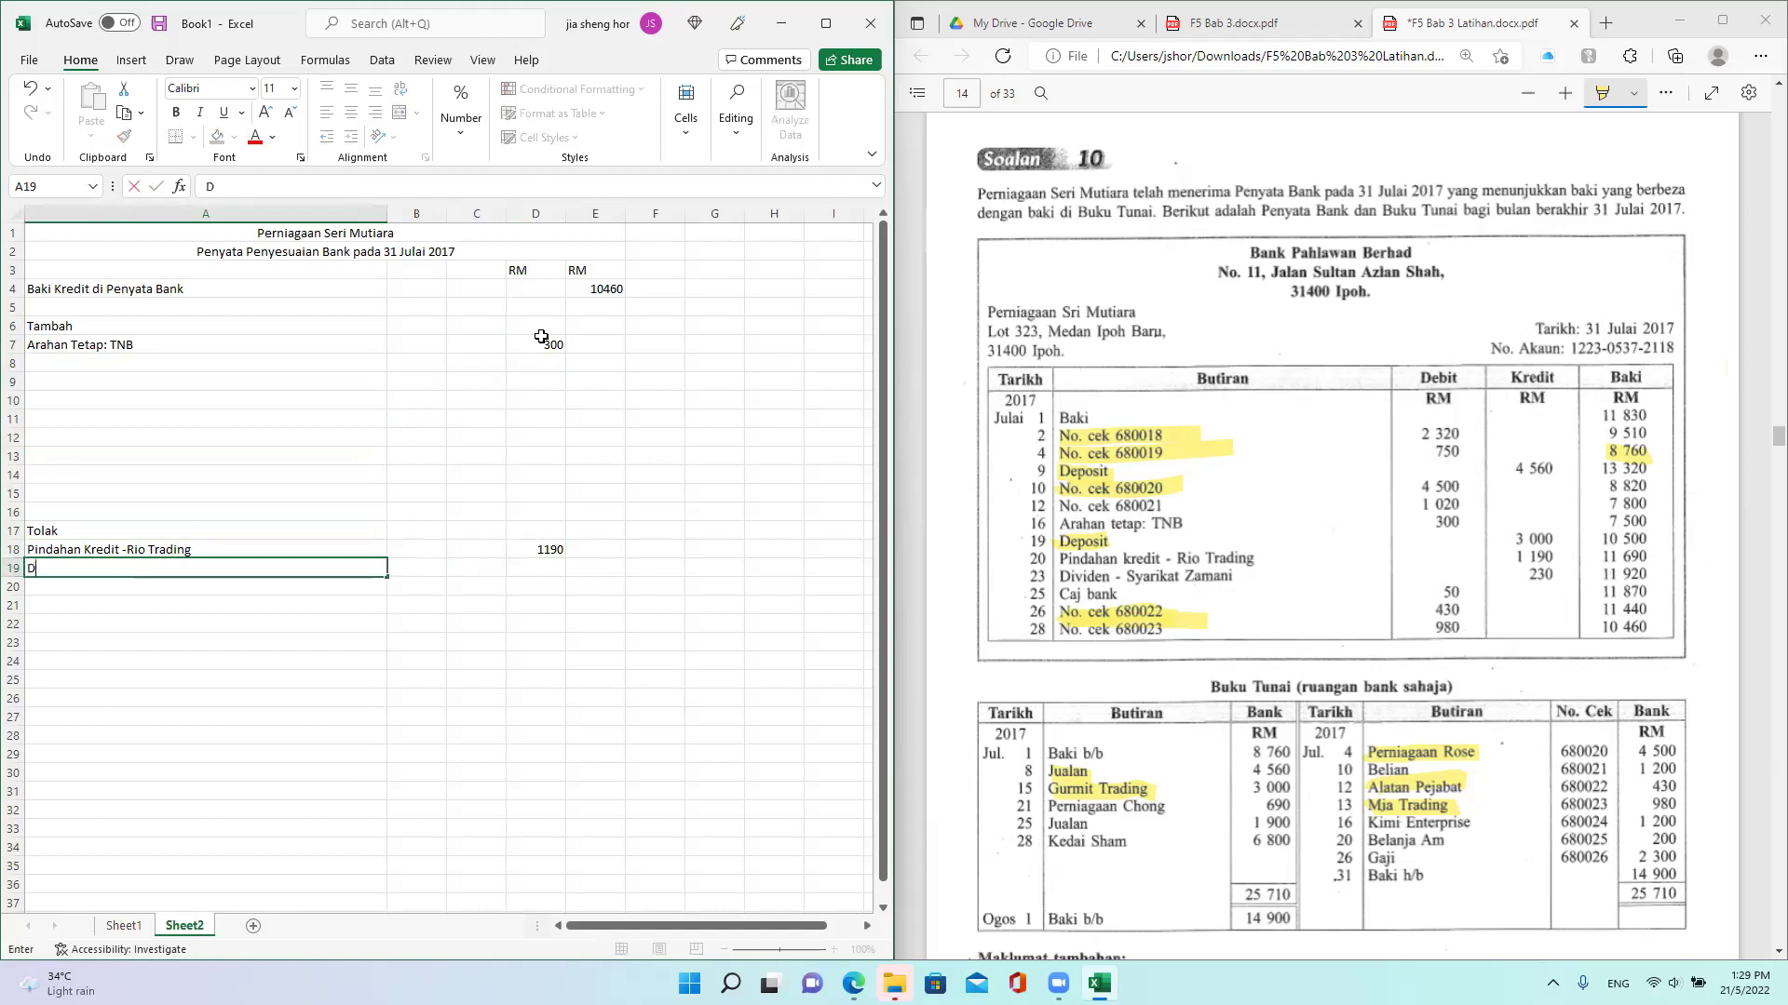
{"action": "type", "text": "ividen- Syarikat Zamani"}
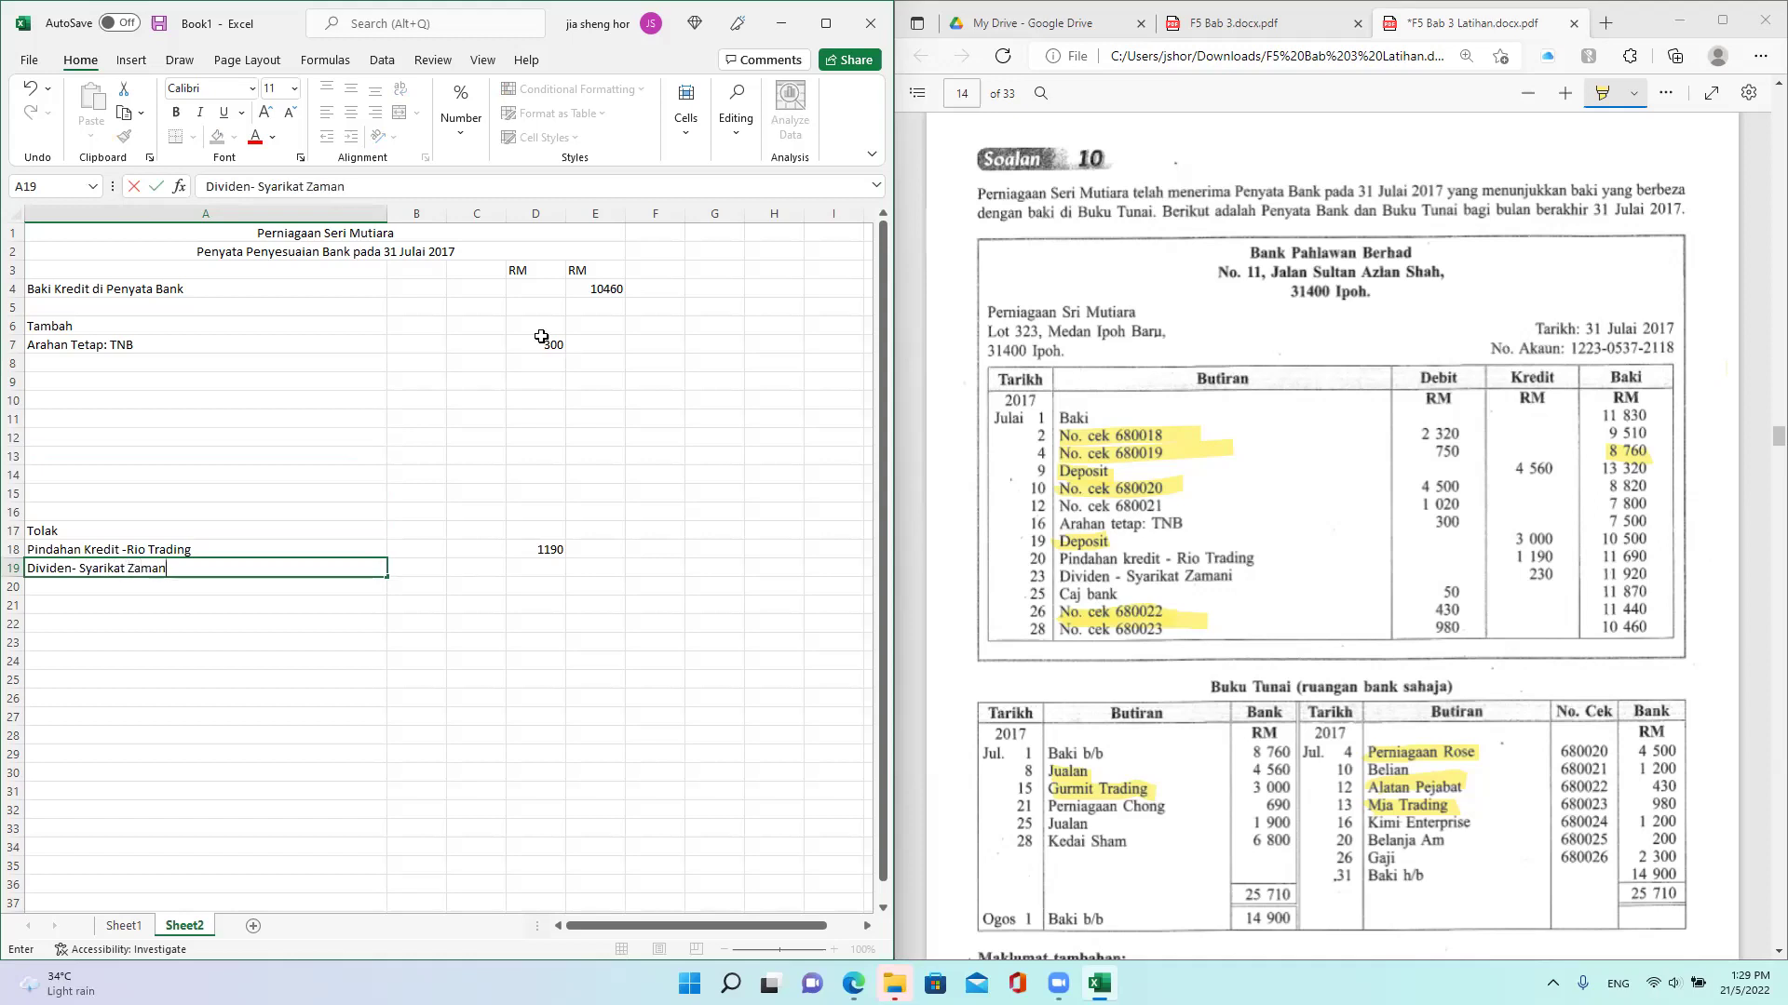
{"action": "key", "text": "Right"}
{"action": "key", "text": "Right"}
{"action": "key", "text": "Right"}
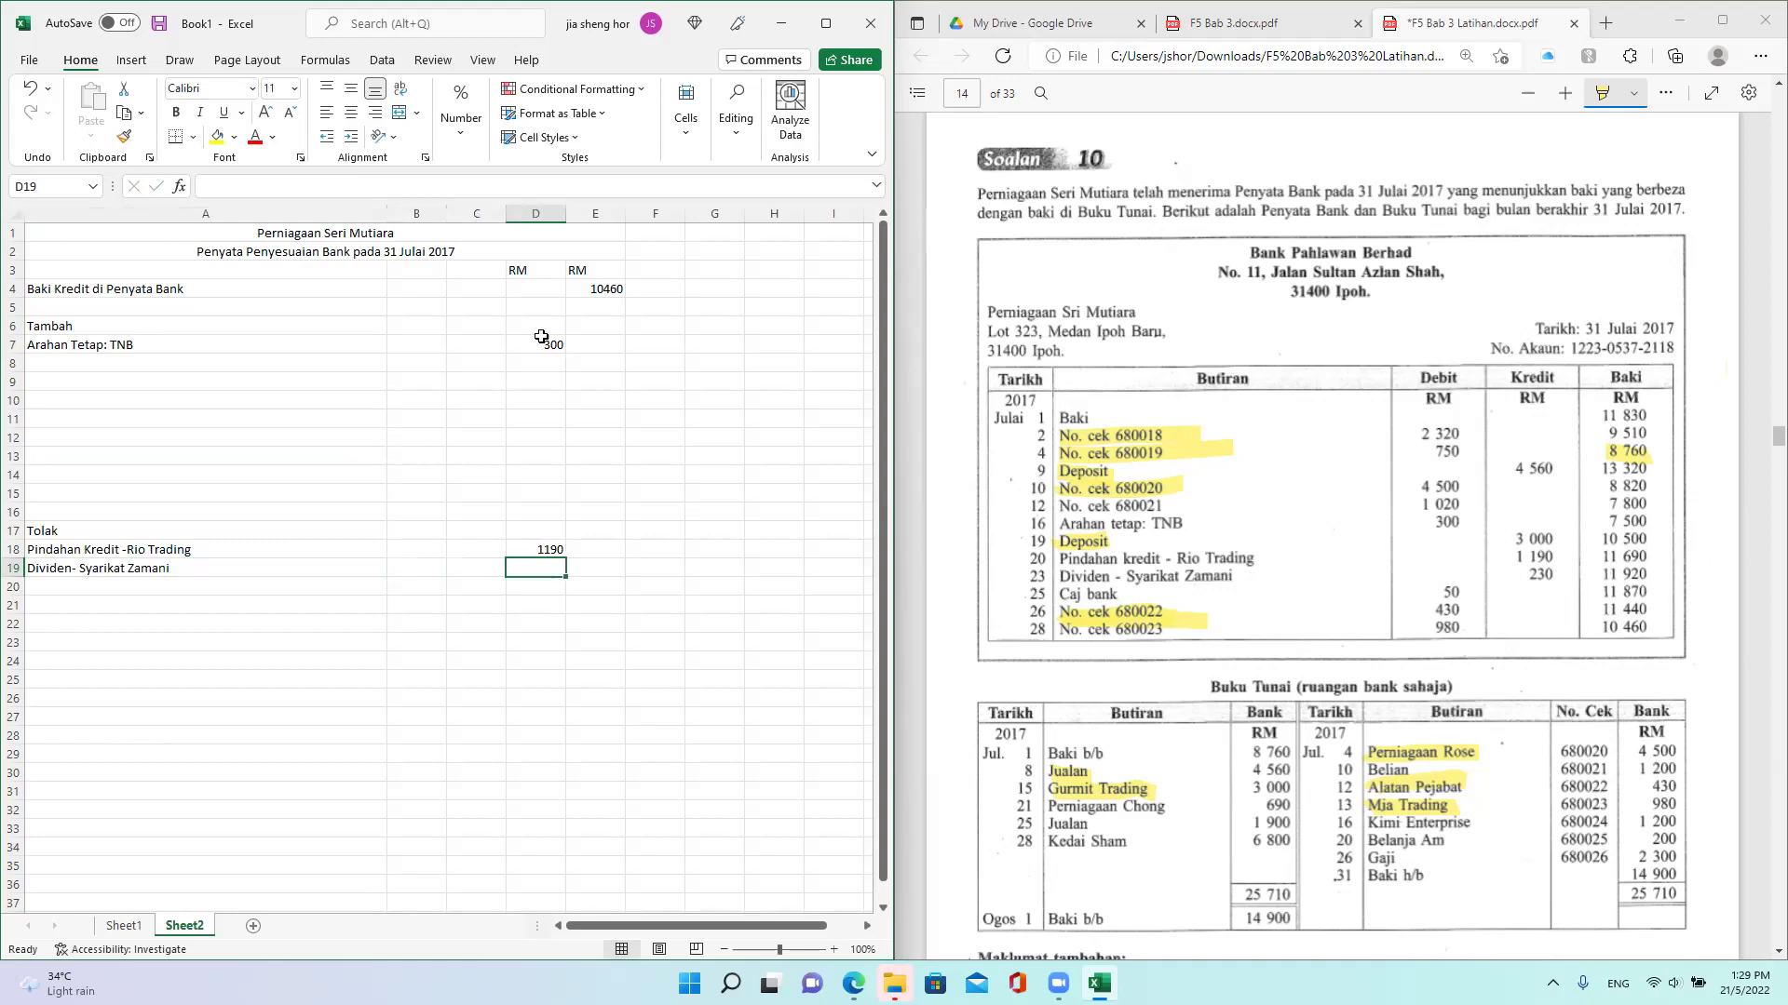
{"action": "type", "text": "230"}
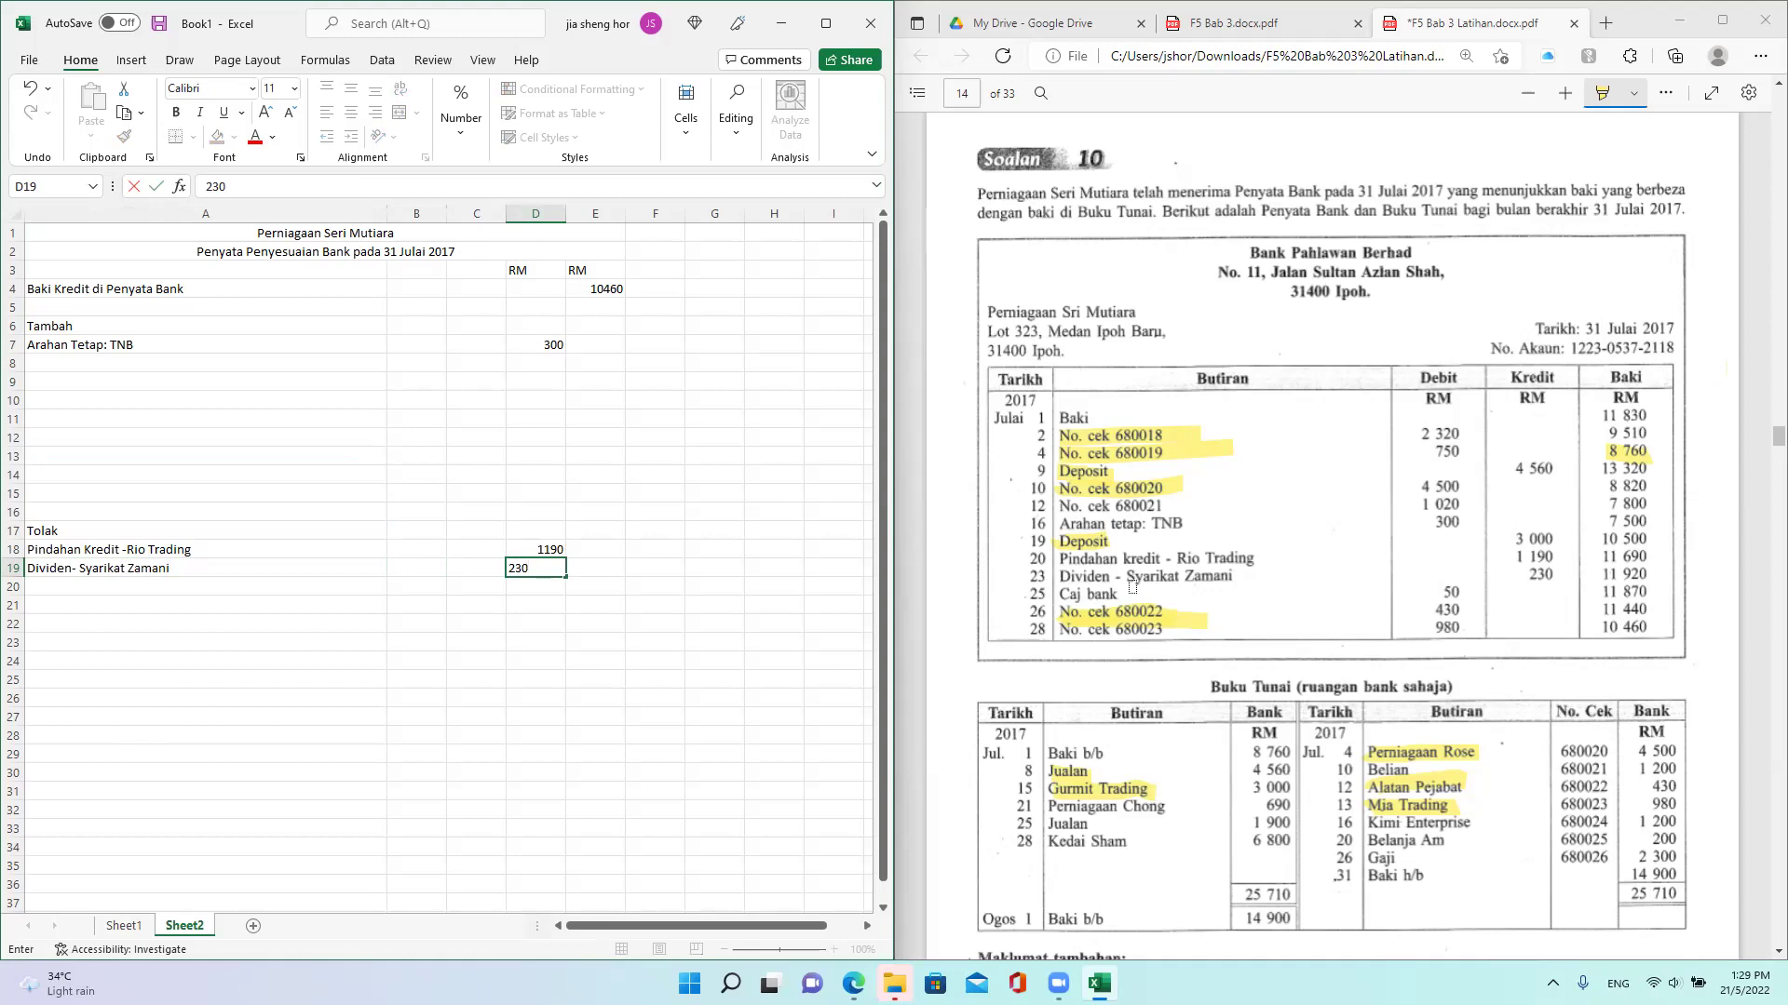
Step: Record Caj Bank in A8 under Tambah, with the amount 50 in D8
{"action": "left_click", "coordinate": [76, 364]}
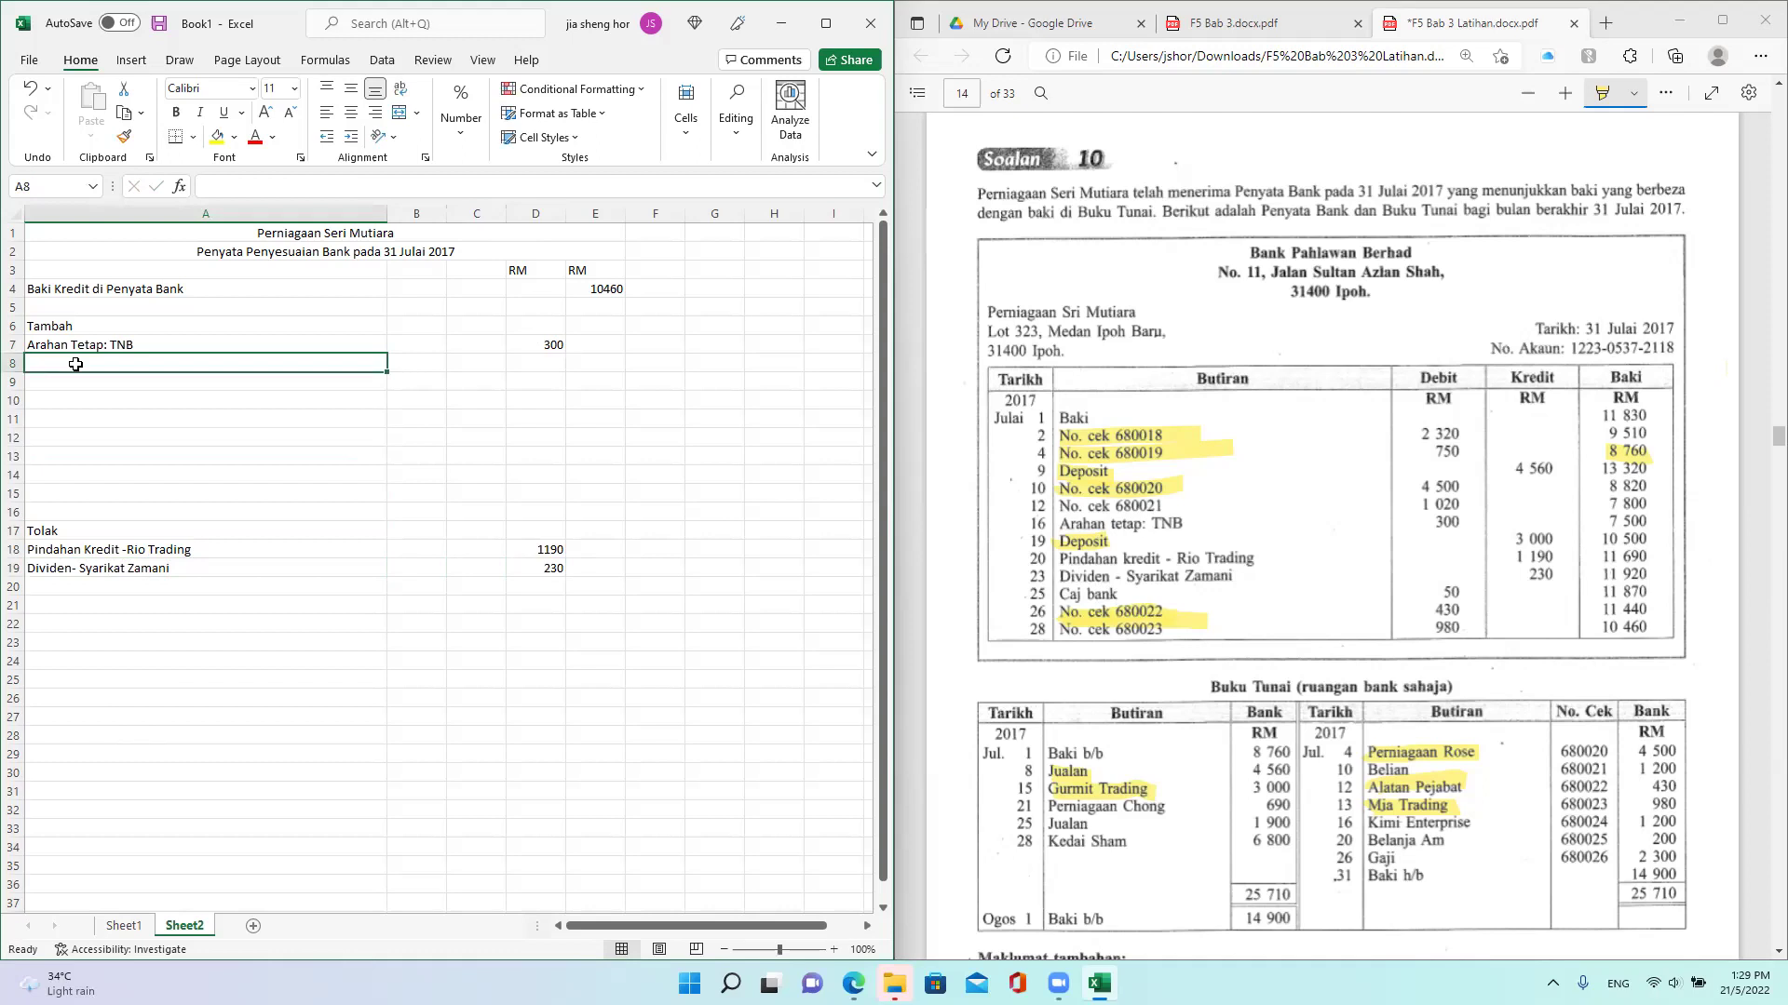
{"action": "type", "text": "Caj "}
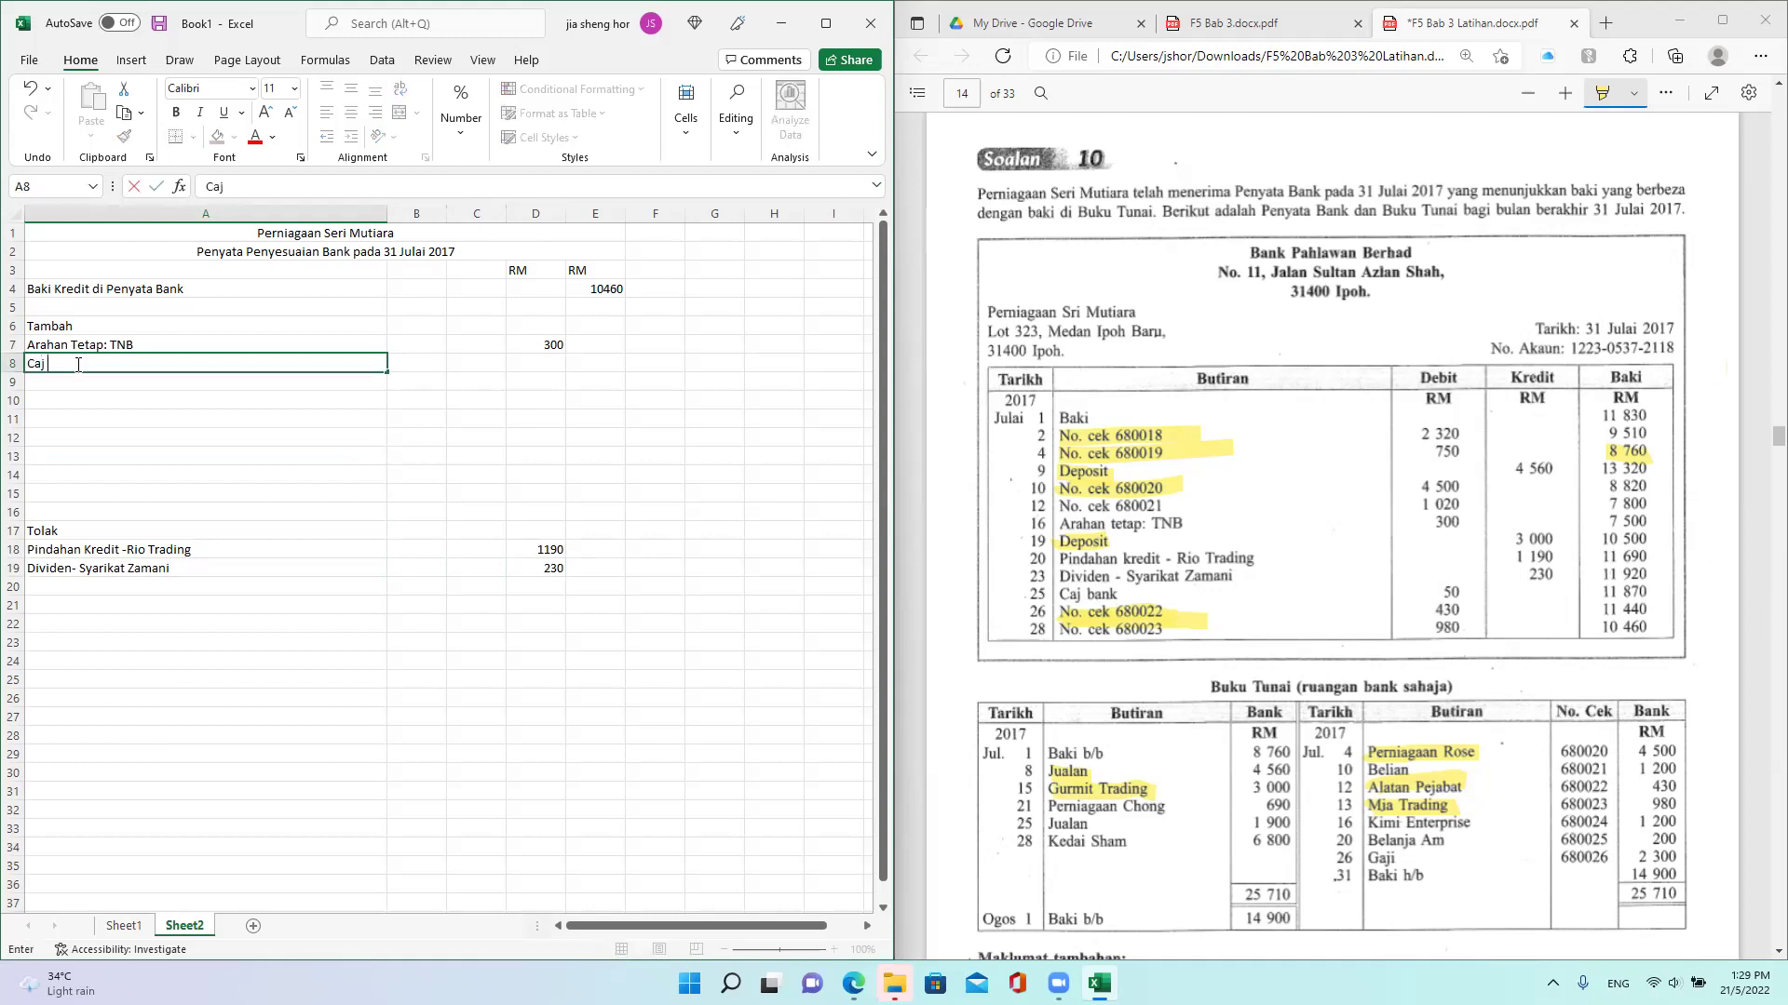
{"action": "type", "text": "Bank"}
{"action": "key", "text": "Tab"}
{"action": "key", "text": "Tab"}
{"action": "key", "text": "Tab"}
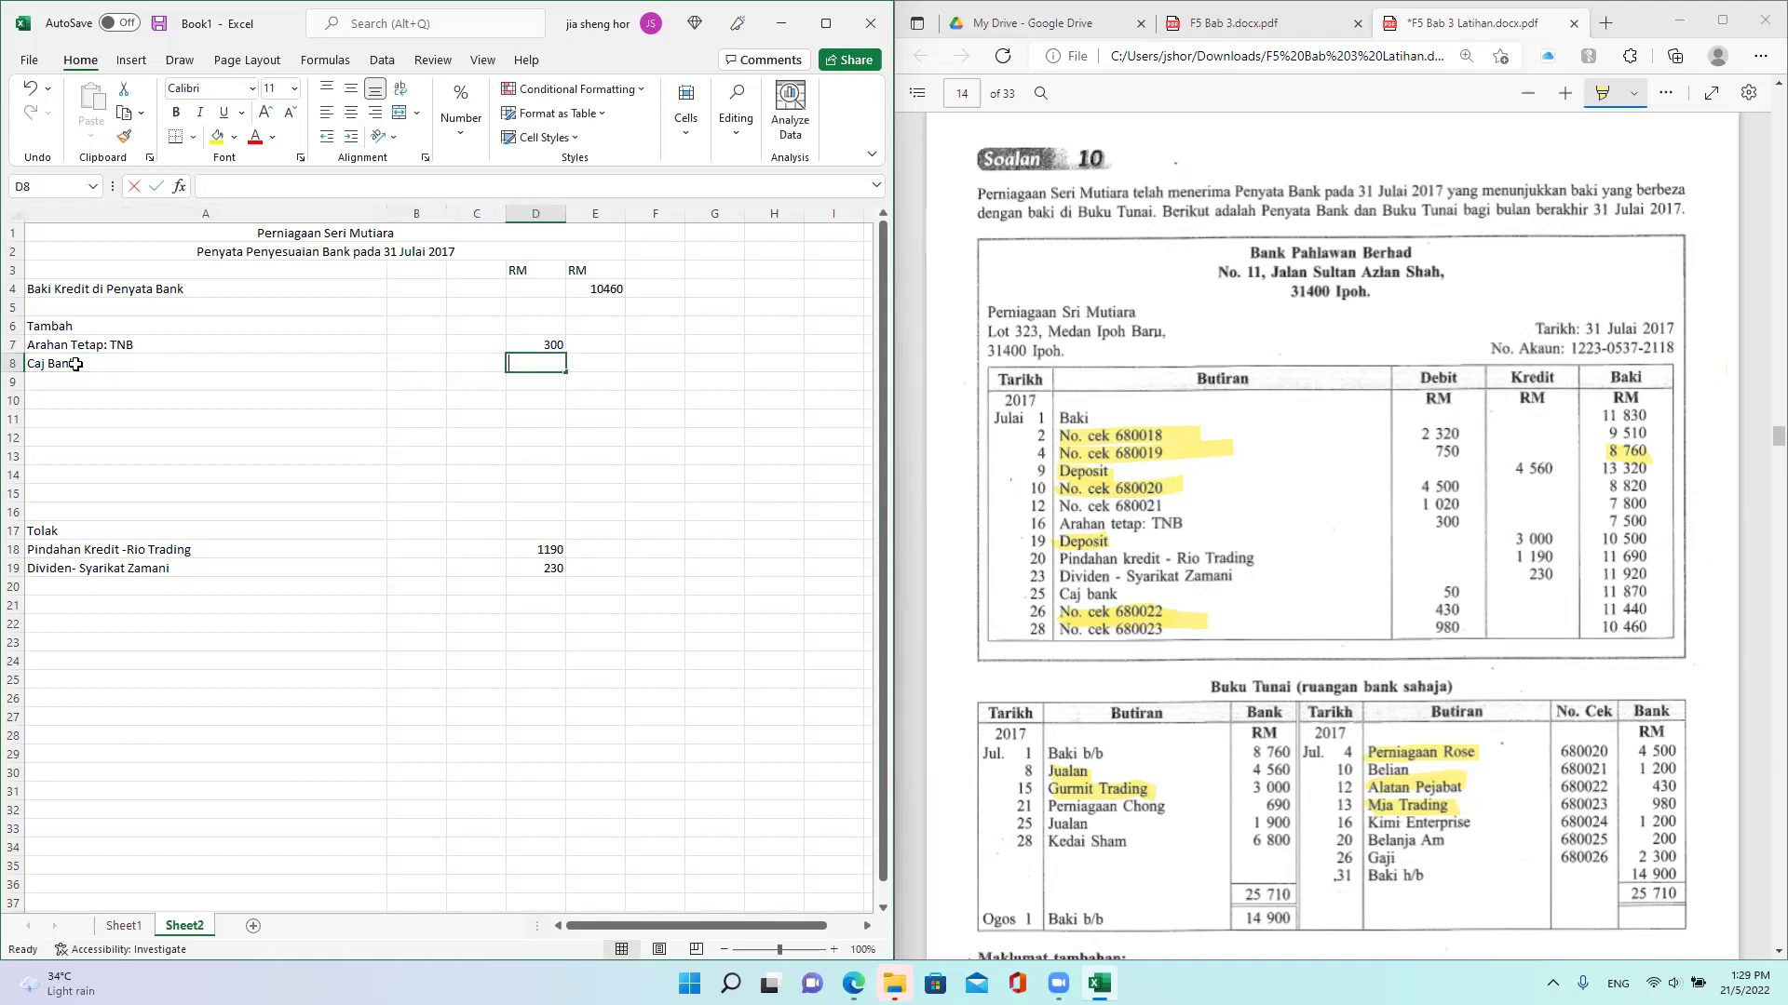
{"action": "type", "text": "50"}
{"action": "left_click", "coordinate": [651, 508]}
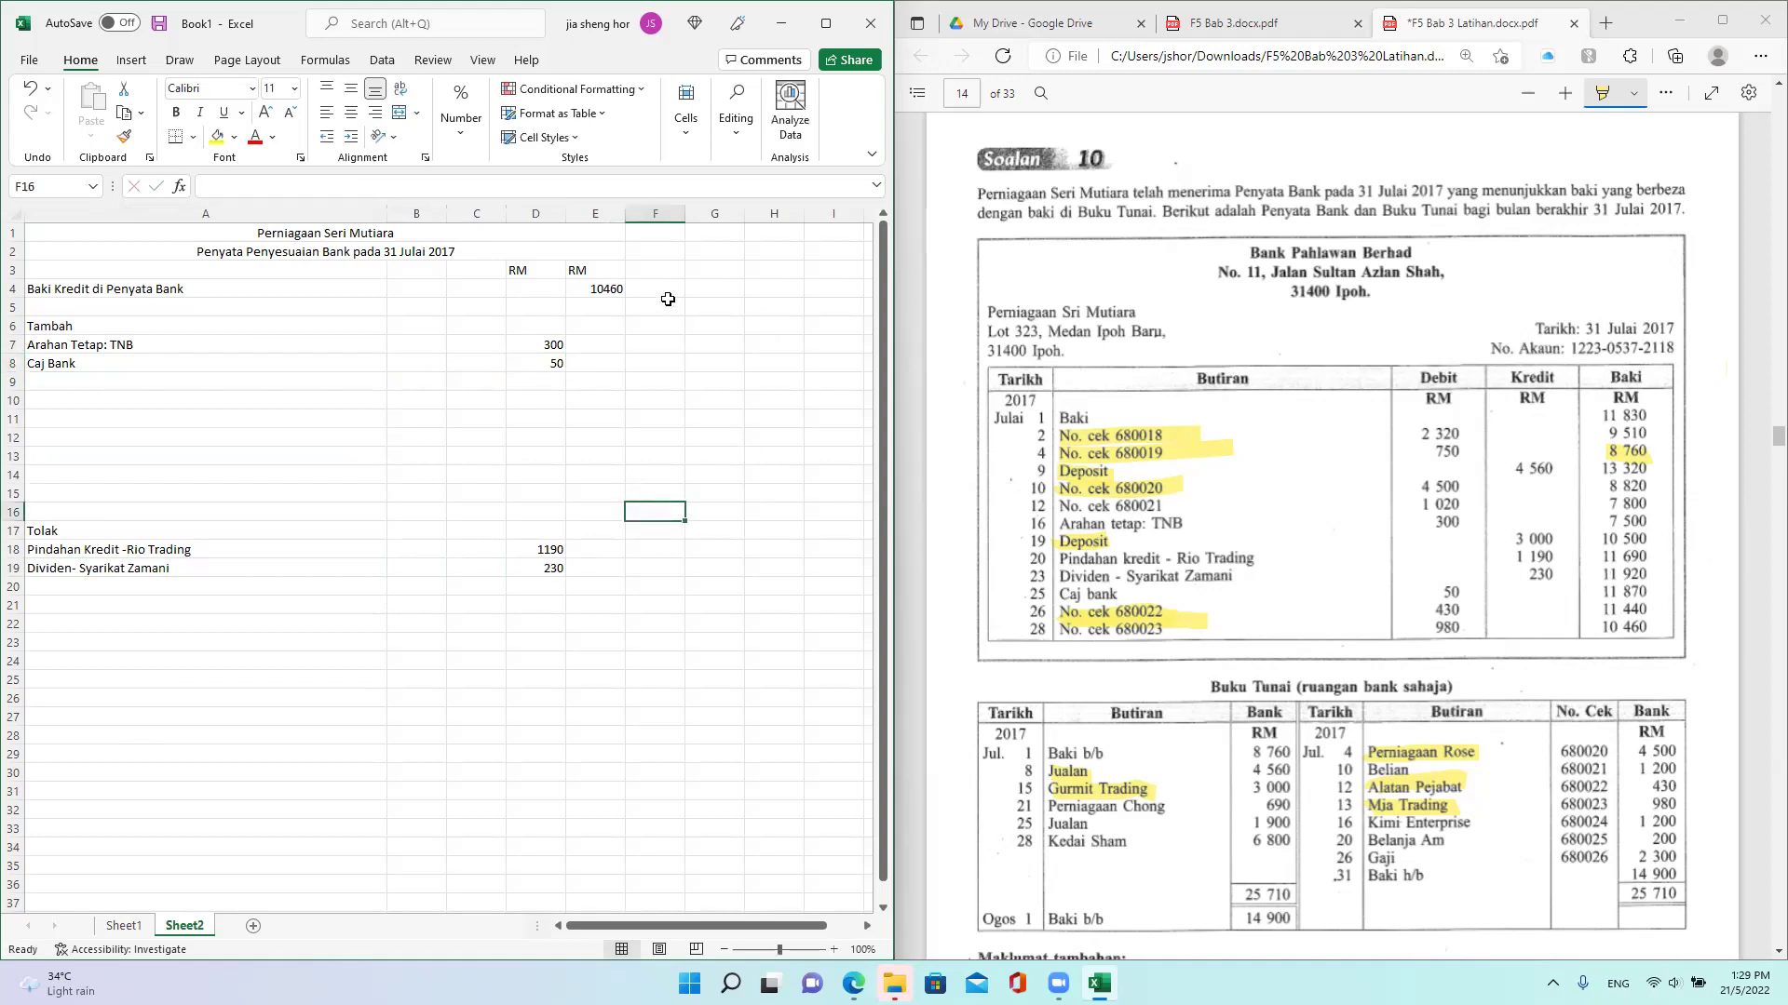
Step: Merge and centre cells G4:J4 beside the statement and enter the heading Penyata Bank
{"action": "left_click_drag", "start_coordinate": [724, 304], "coordinate": [834, 336]}
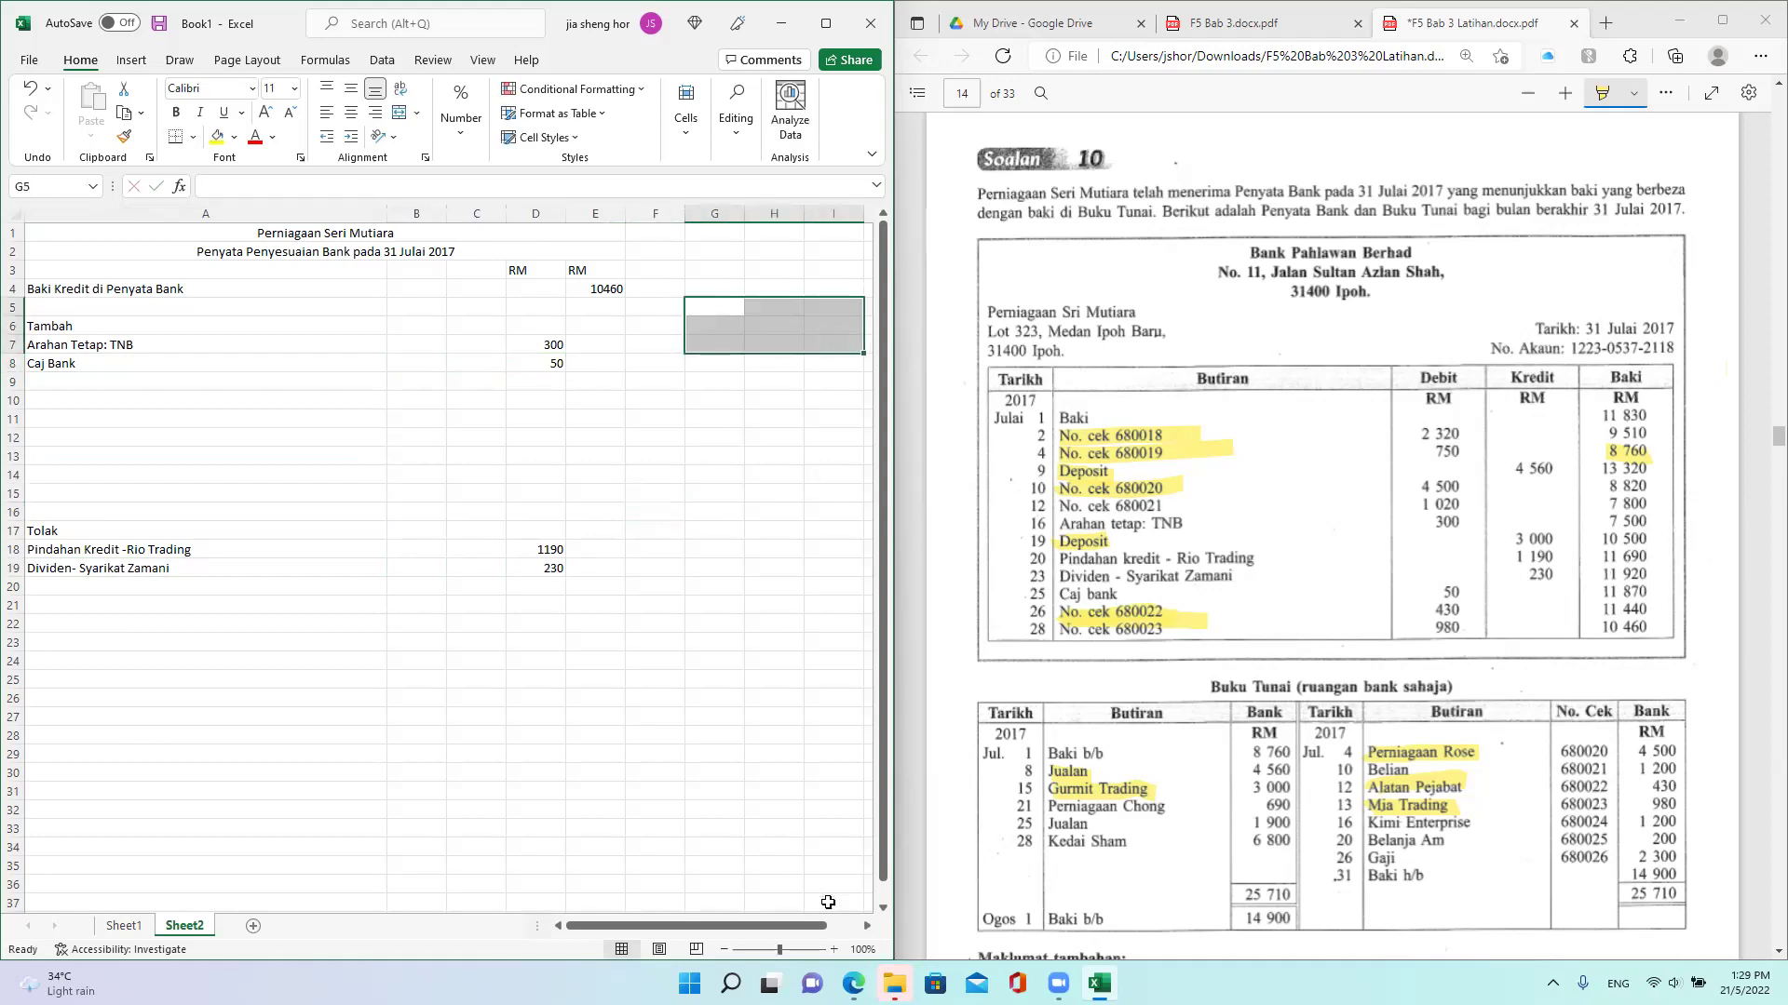
{"action": "left_click", "coordinate": [867, 926]}
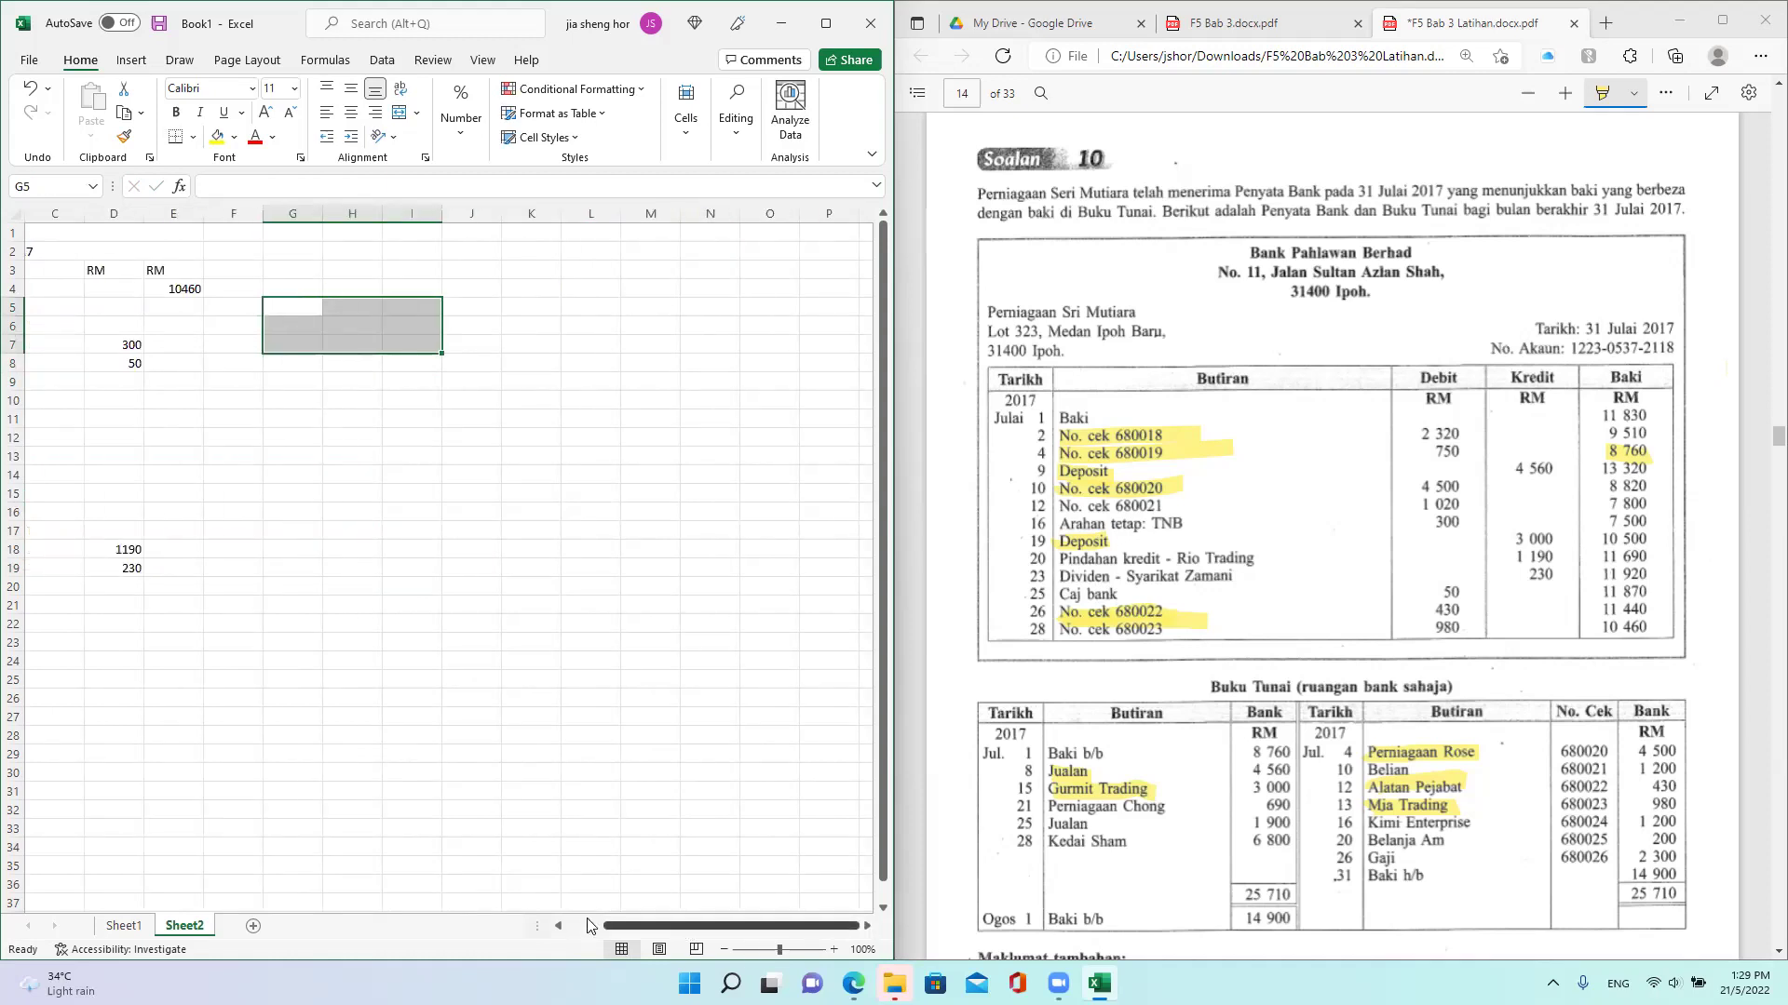
{"action": "left_click", "coordinate": [559, 926]}
{"action": "left_click", "coordinate": [719, 307]}
{"action": "left_click_drag", "start_coordinate": [729, 290], "coordinate": [414, 295]}
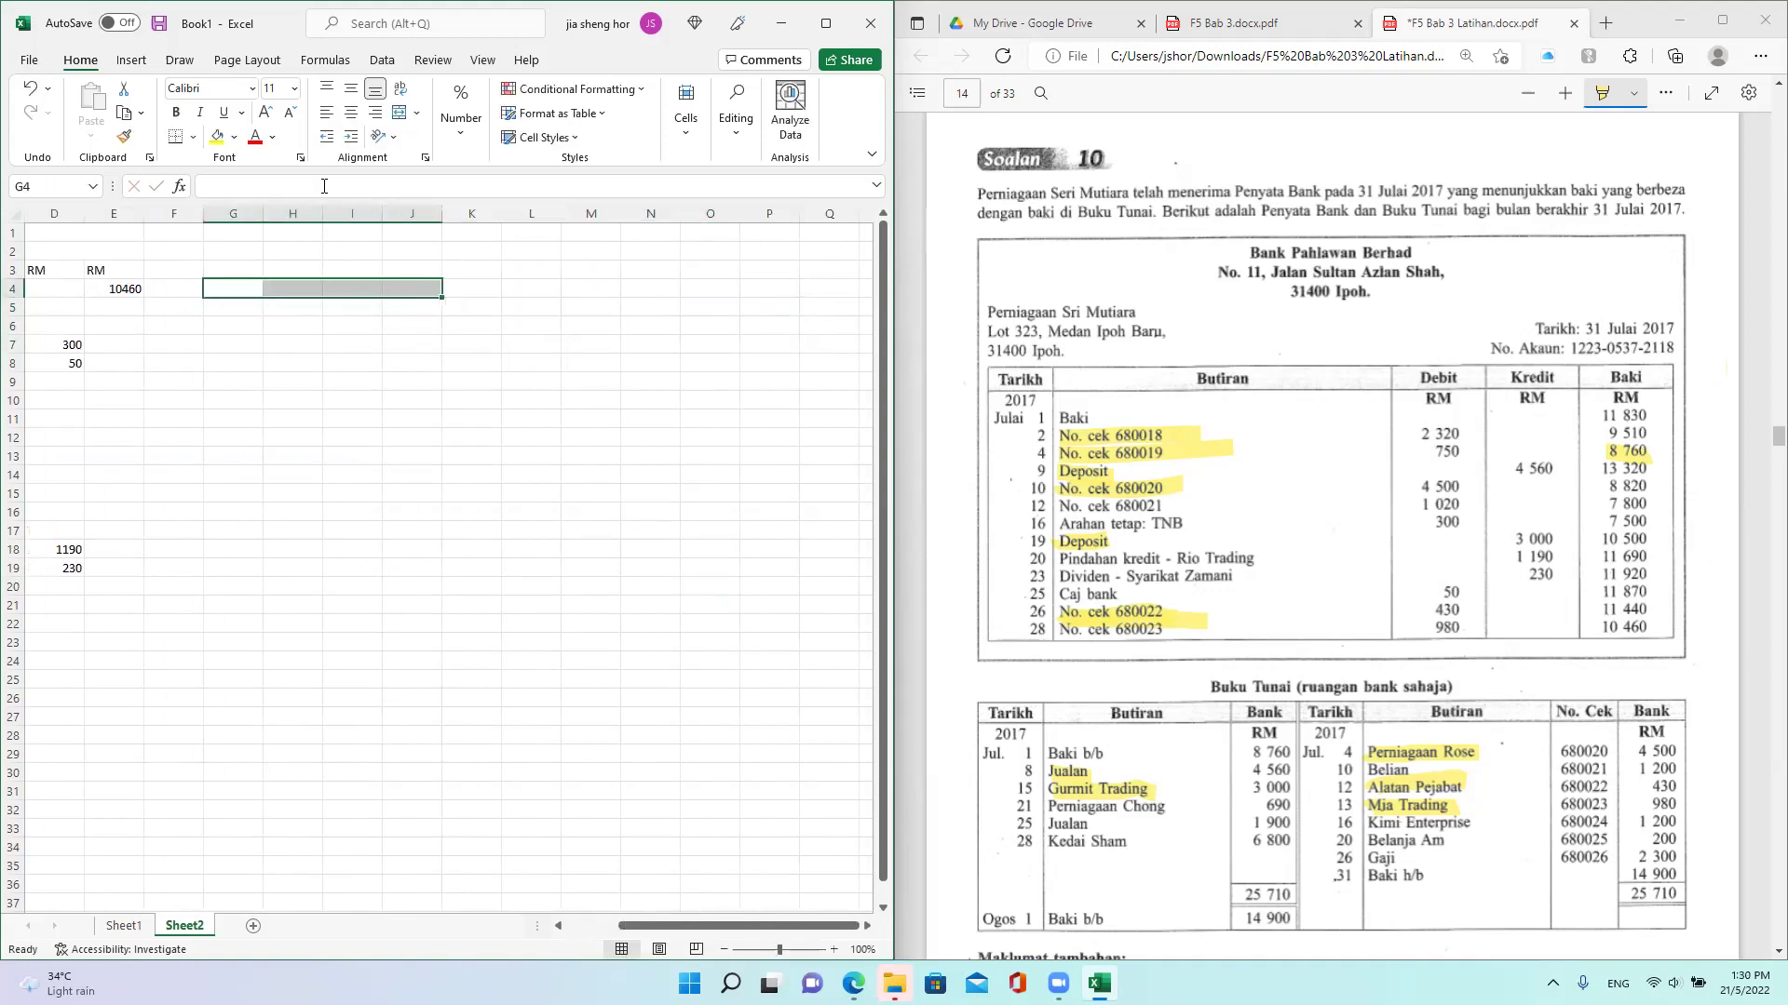
{"action": "left_click", "coordinate": [398, 112]}
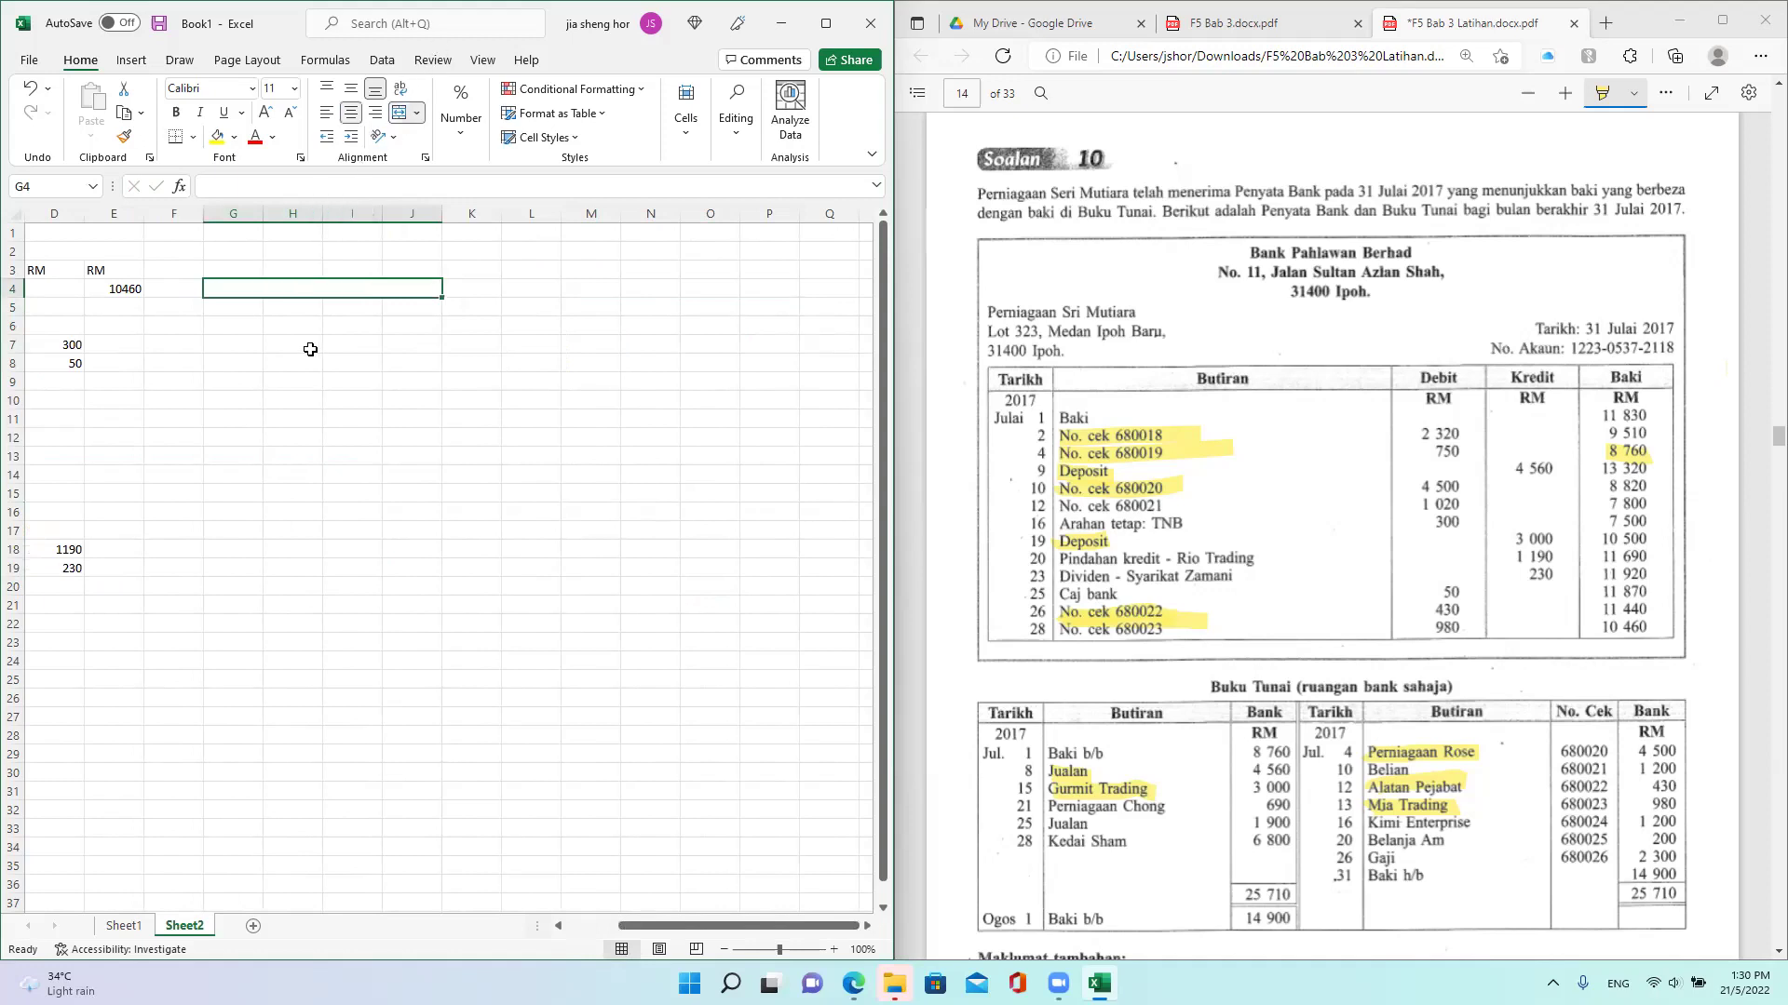
{"action": "type", "text": "Penyata Bank"}
{"action": "left_click", "coordinate": [331, 438]}
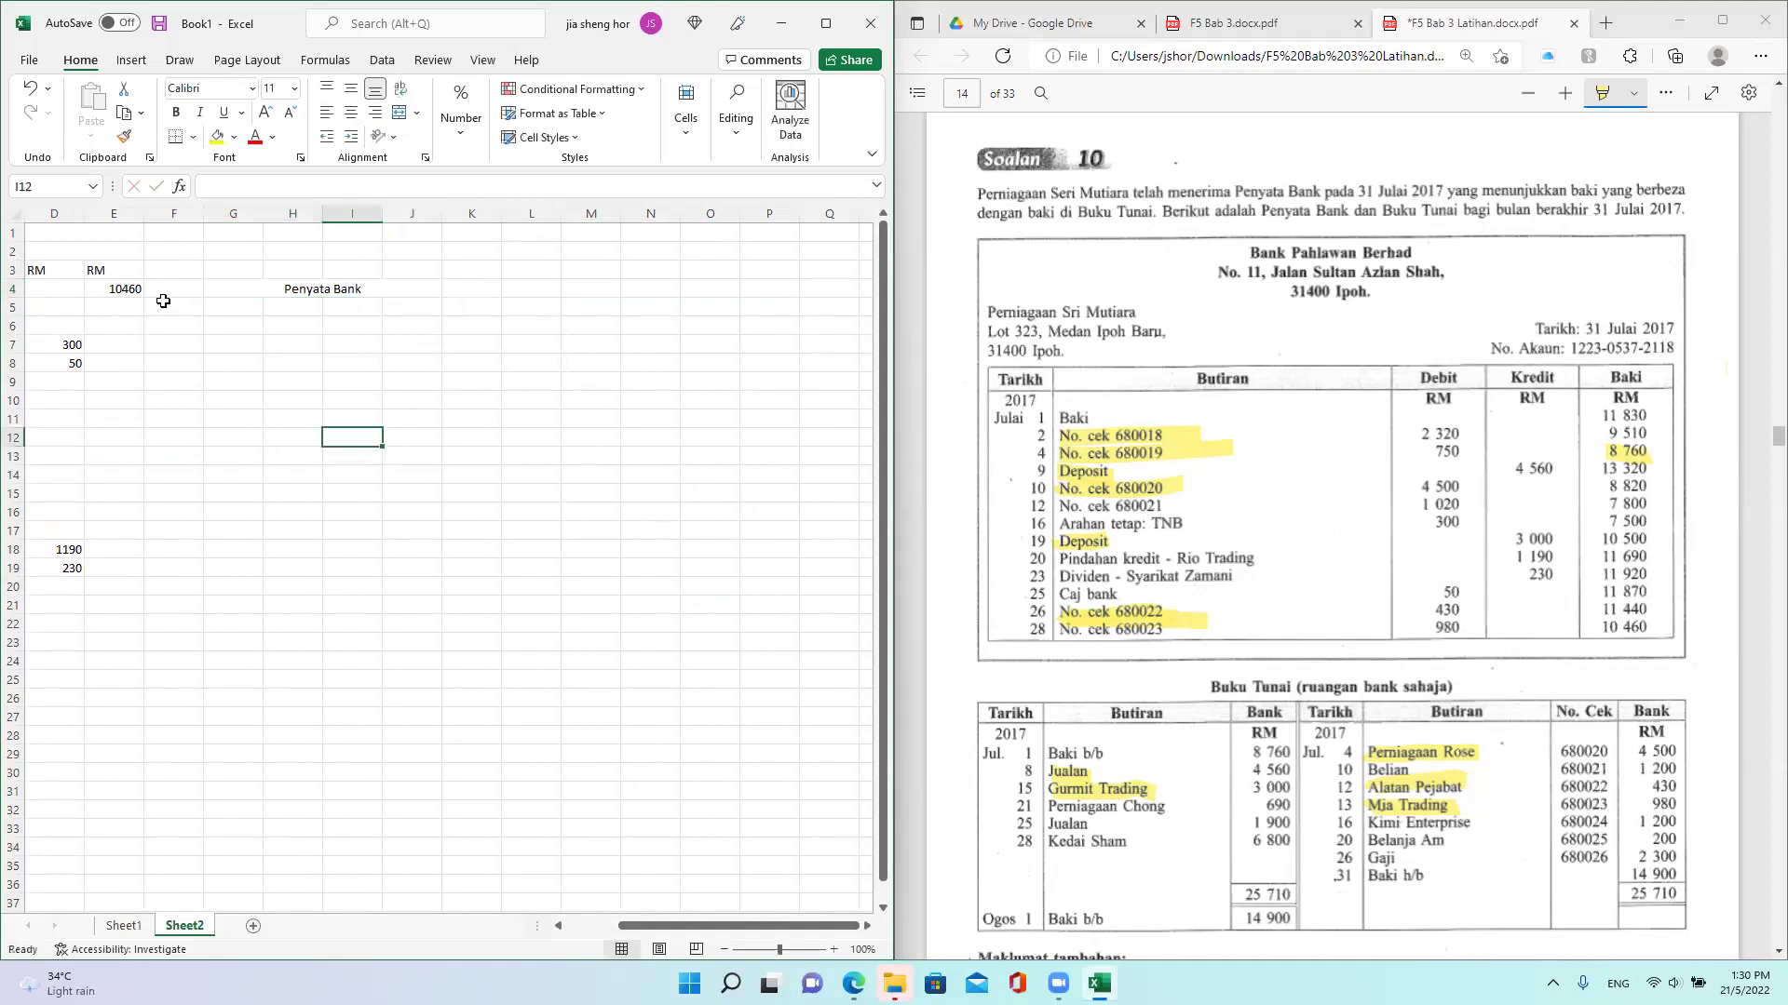
Step: Enter the labels Lebihan Debit in G5 and Lebihan Kredit in G6 below the Penyata Bank heading
{"action": "left_click", "coordinate": [217, 318]}
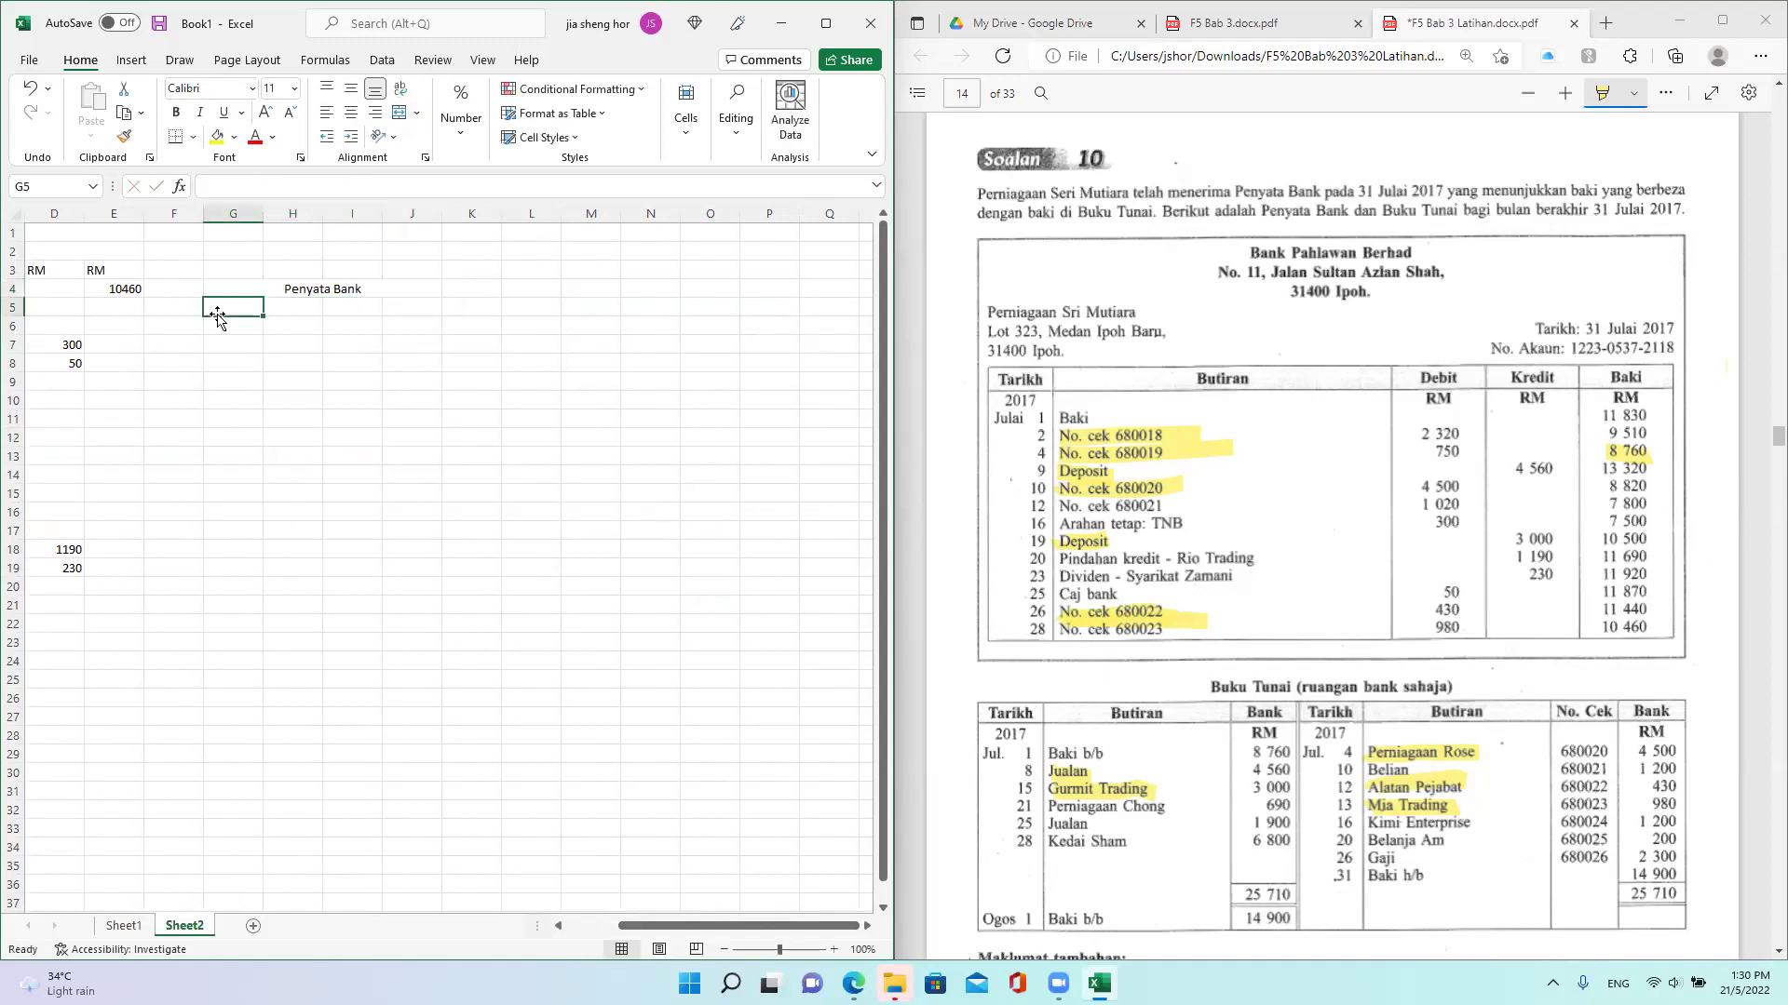
{"action": "type", "text": "Leb"}
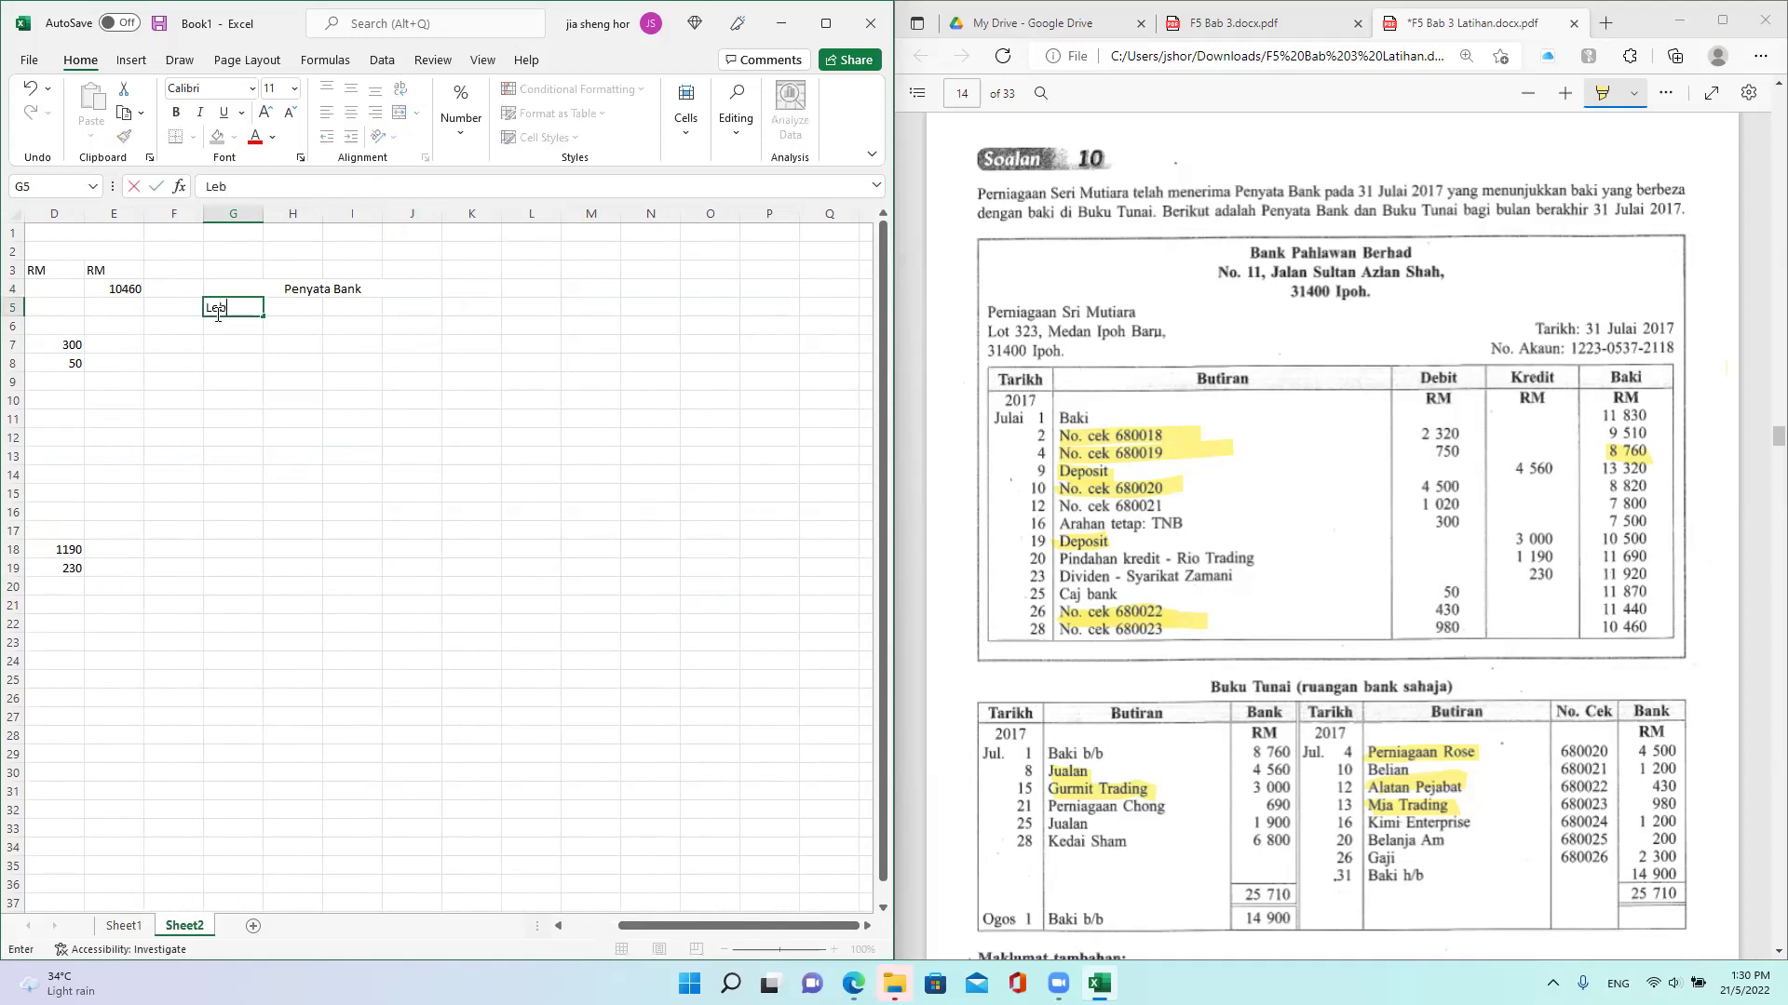
{"action": "type", "text": "ihan Debit"}
{"action": "key", "text": "Return"}
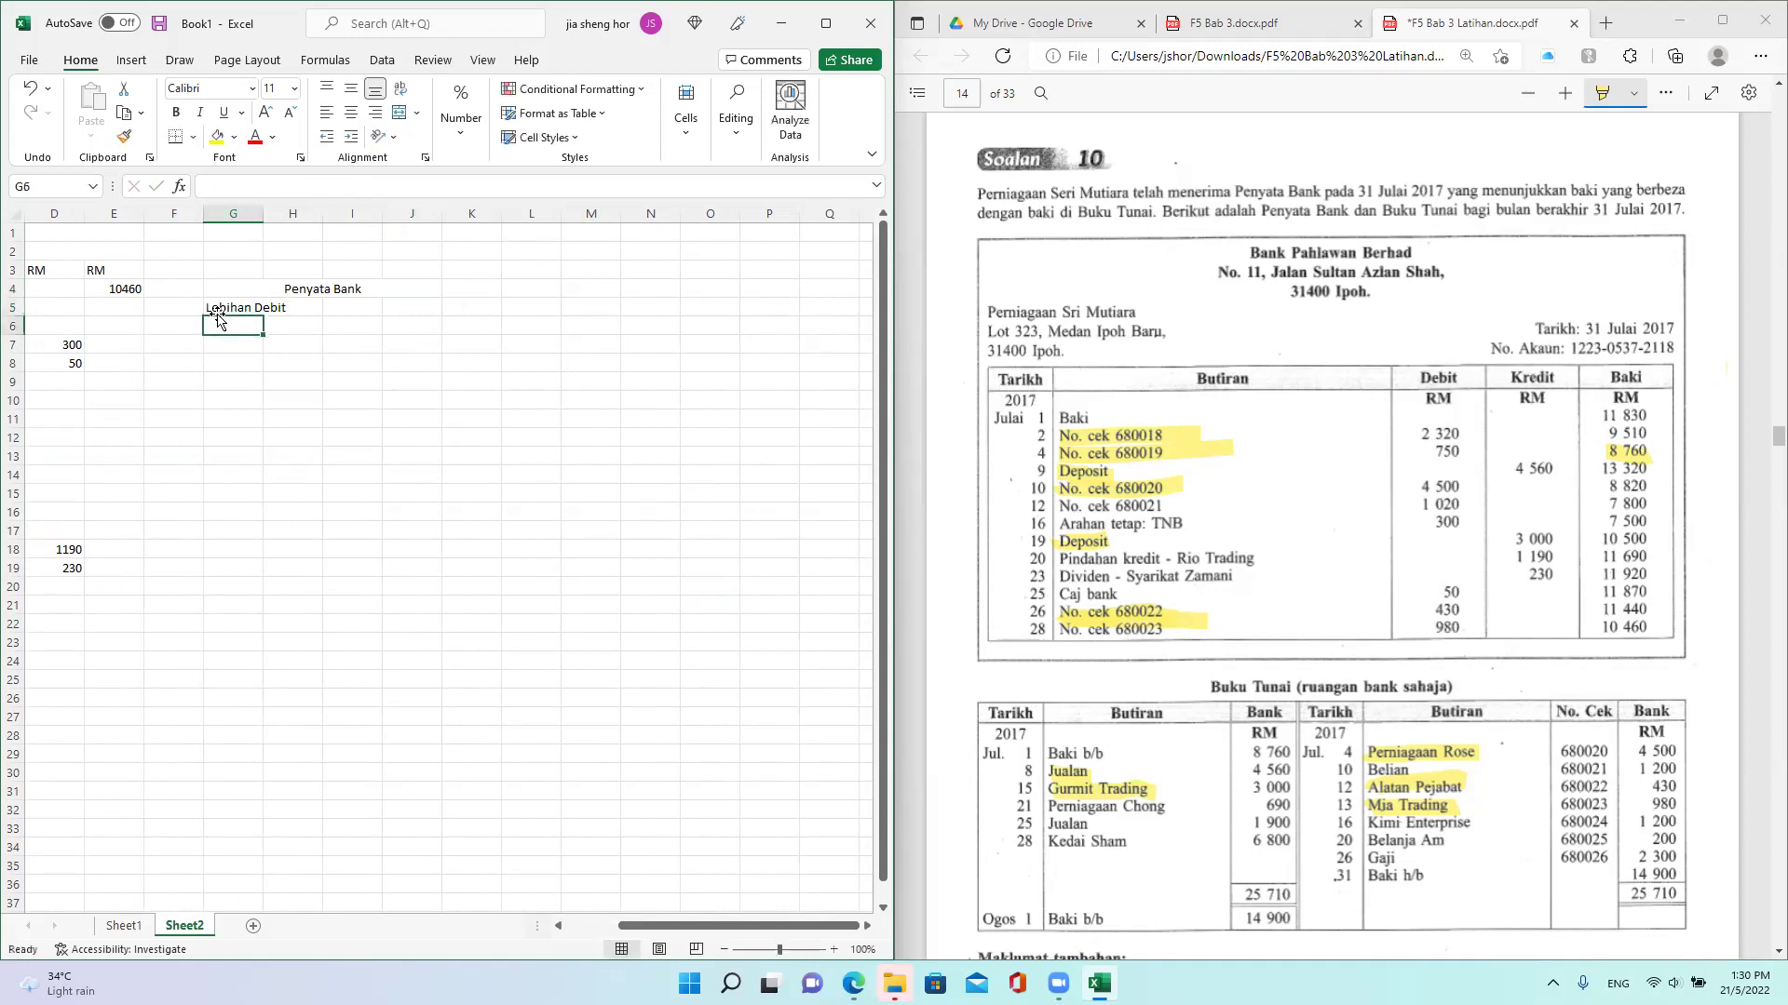
{"action": "type", "text": "Bebihan"}
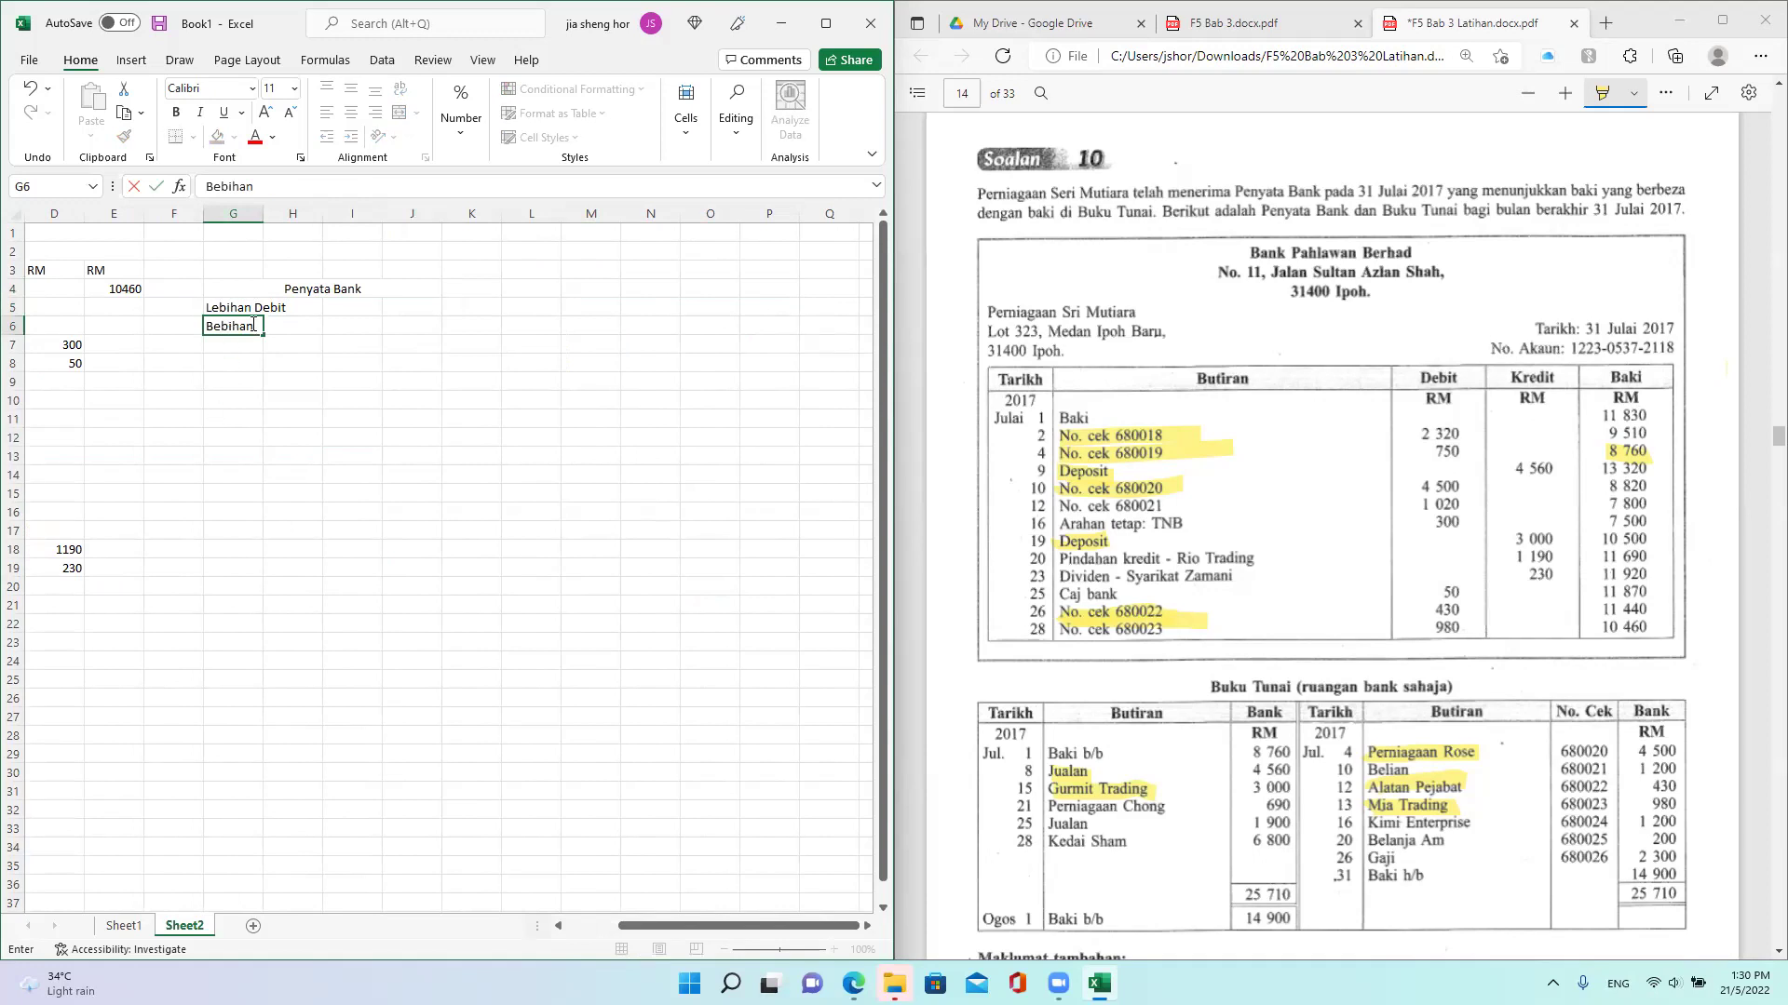
{"action": "left_click", "coordinate": [208, 187]}
{"action": "key", "text": "Delete"}
{"action": "type", "text": "L"}
{"action": "left_click", "coordinate": [333, 461]}
{"action": "left_click", "coordinate": [233, 326]}
{"action": "left_click", "coordinate": [270, 186]}
{"action": "type", "text": "Kredit"}
{"action": "left_click", "coordinate": [237, 360]}
Step: Enter Kurangan Debit in I5 and Kurangan Kredit in I6, and widen columns G and I
{"action": "left_click", "coordinate": [347, 302]}
{"action": "type", "text": "Kurangan Debit"}
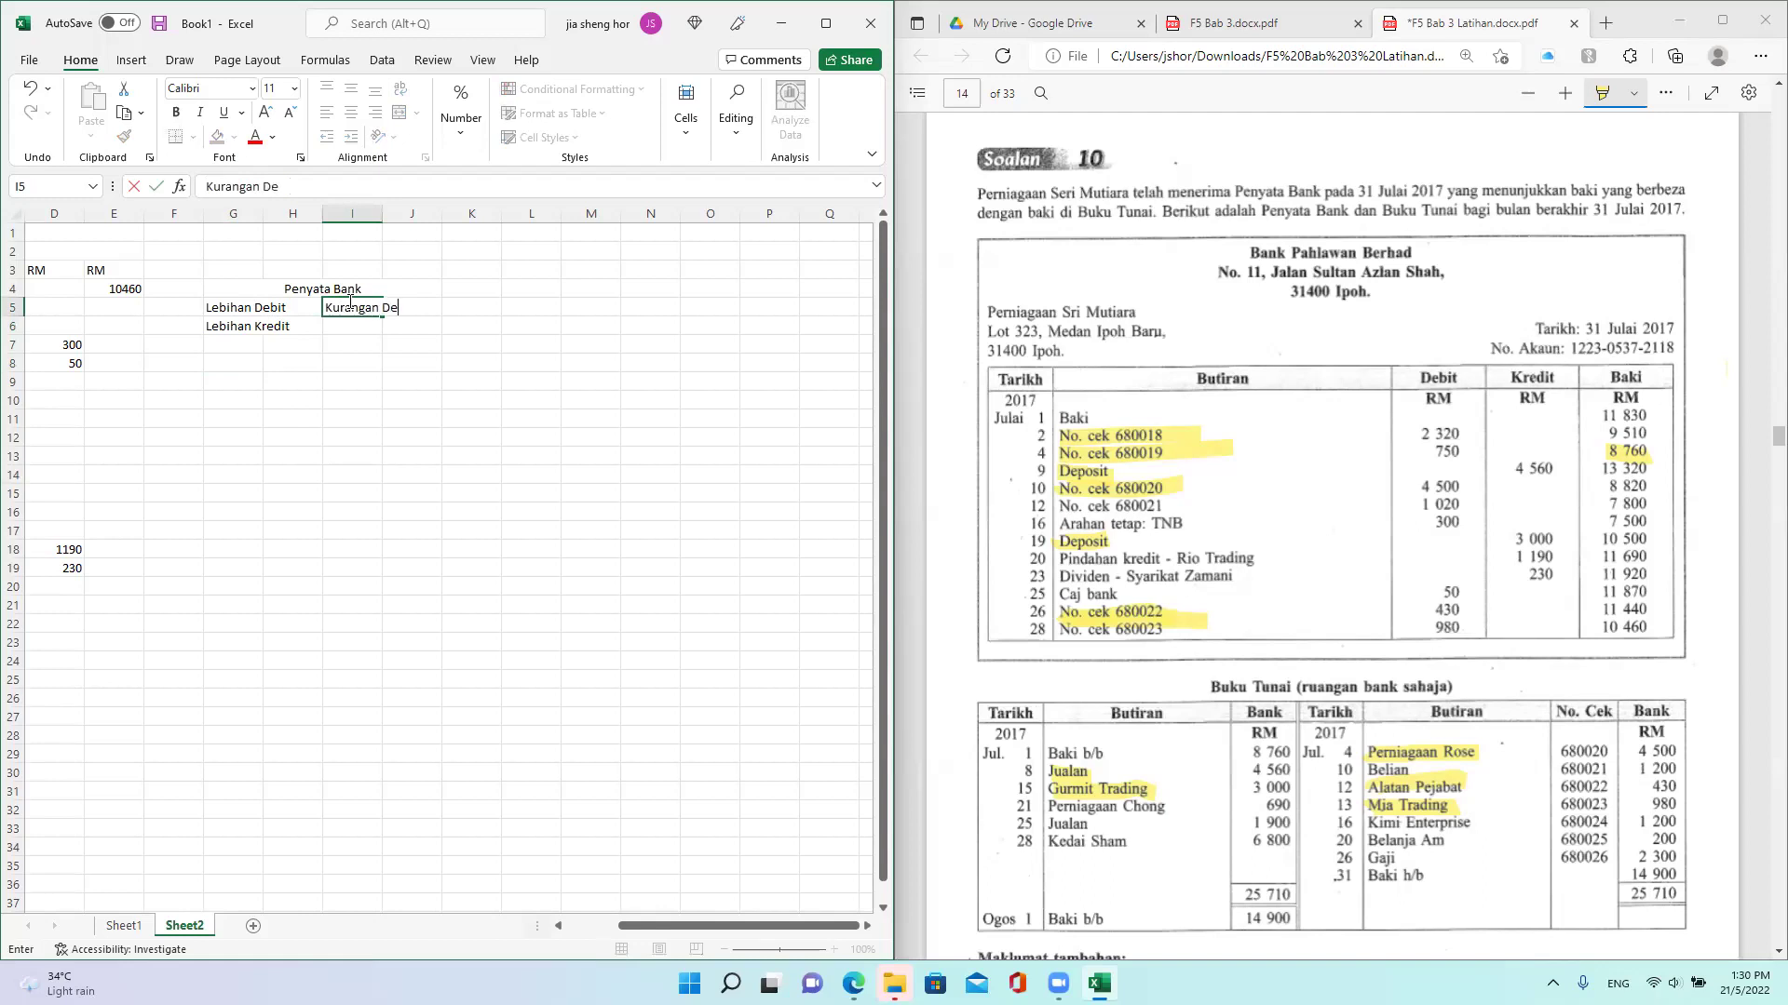
{"action": "left_click", "coordinate": [341, 418]}
{"action": "left_click", "coordinate": [344, 328]}
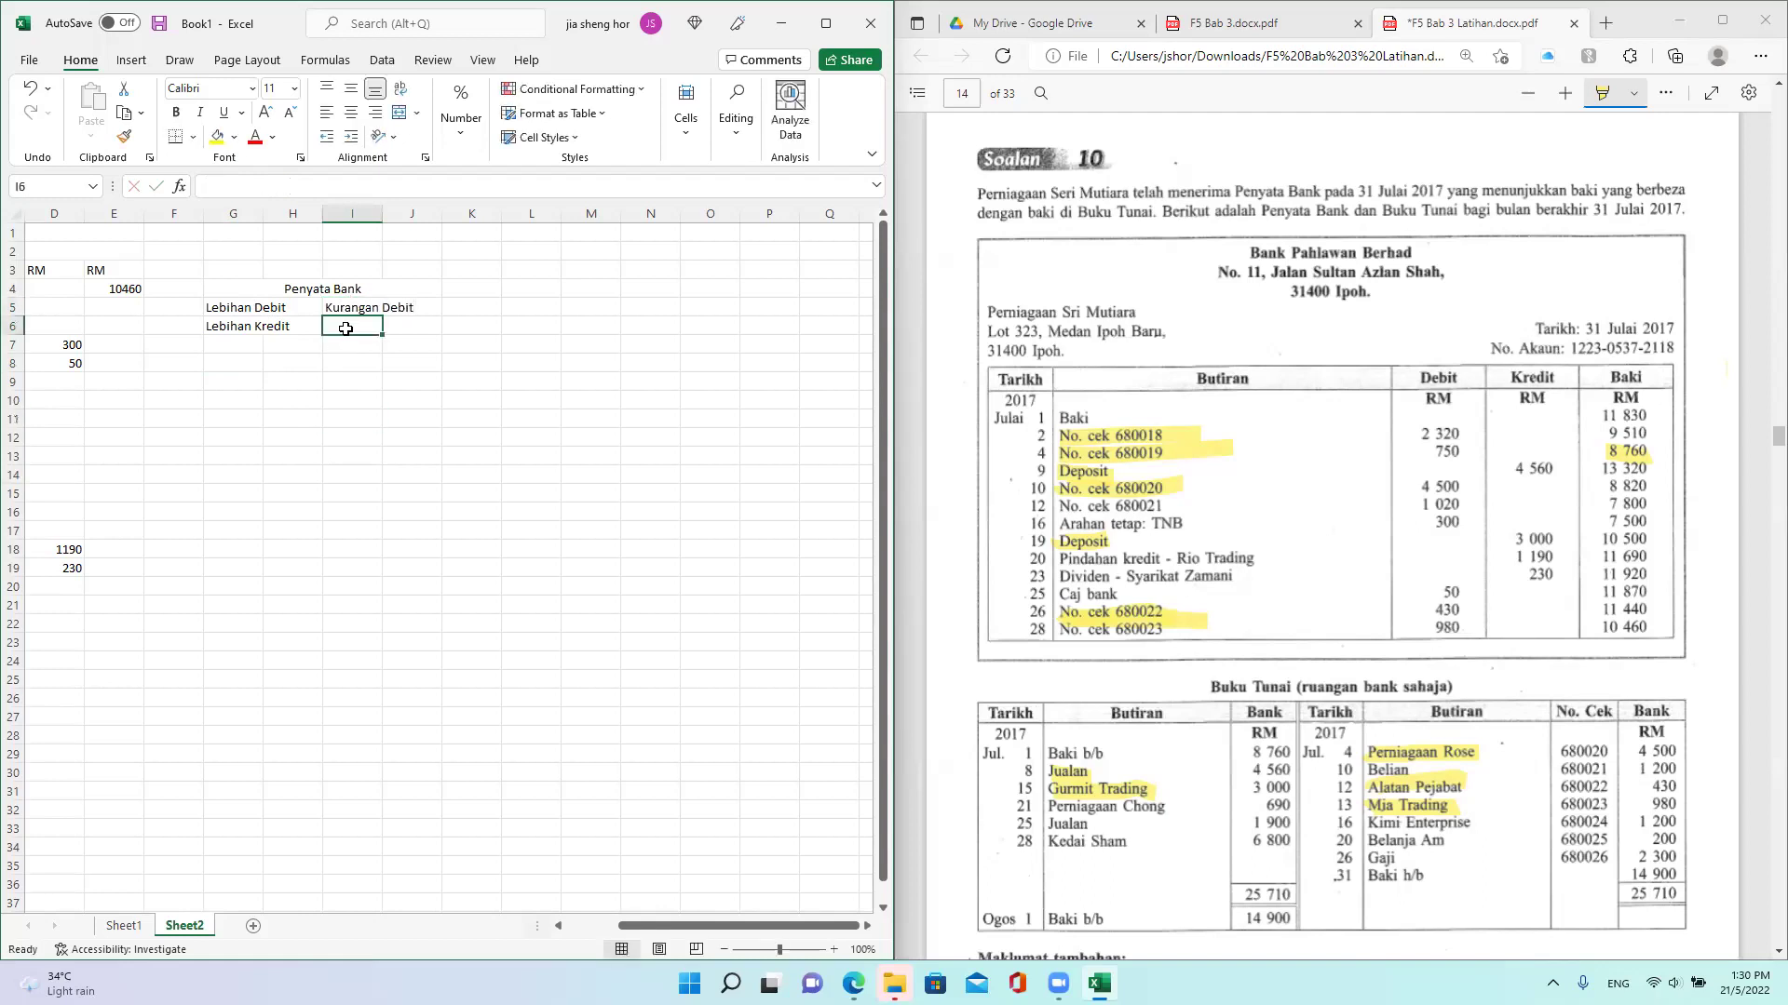
{"action": "type", "text": "Kurangan "}
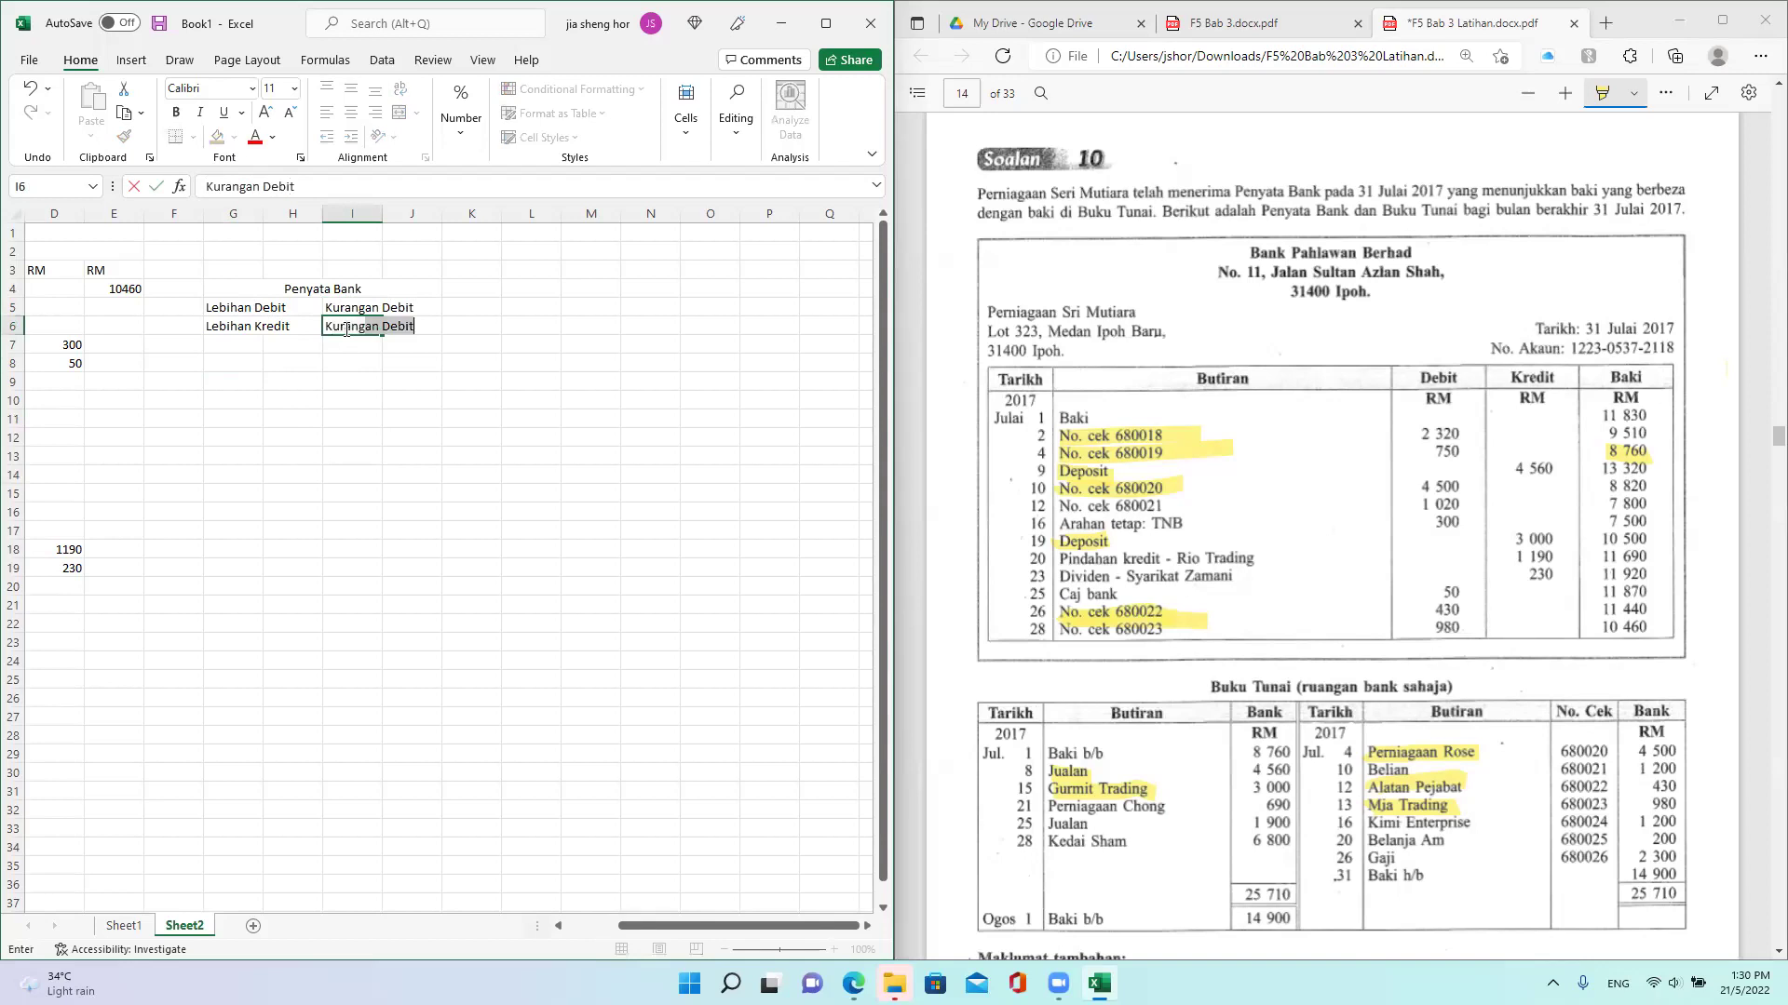
{"action": "type", "text": "Kredit"}
{"action": "left_click", "coordinate": [306, 532]}
{"action": "left_click_drag", "start_coordinate": [383, 220], "coordinate": [489, 220]}
{"action": "left_click_drag", "start_coordinate": [263, 213], "coordinate": [373, 213]}
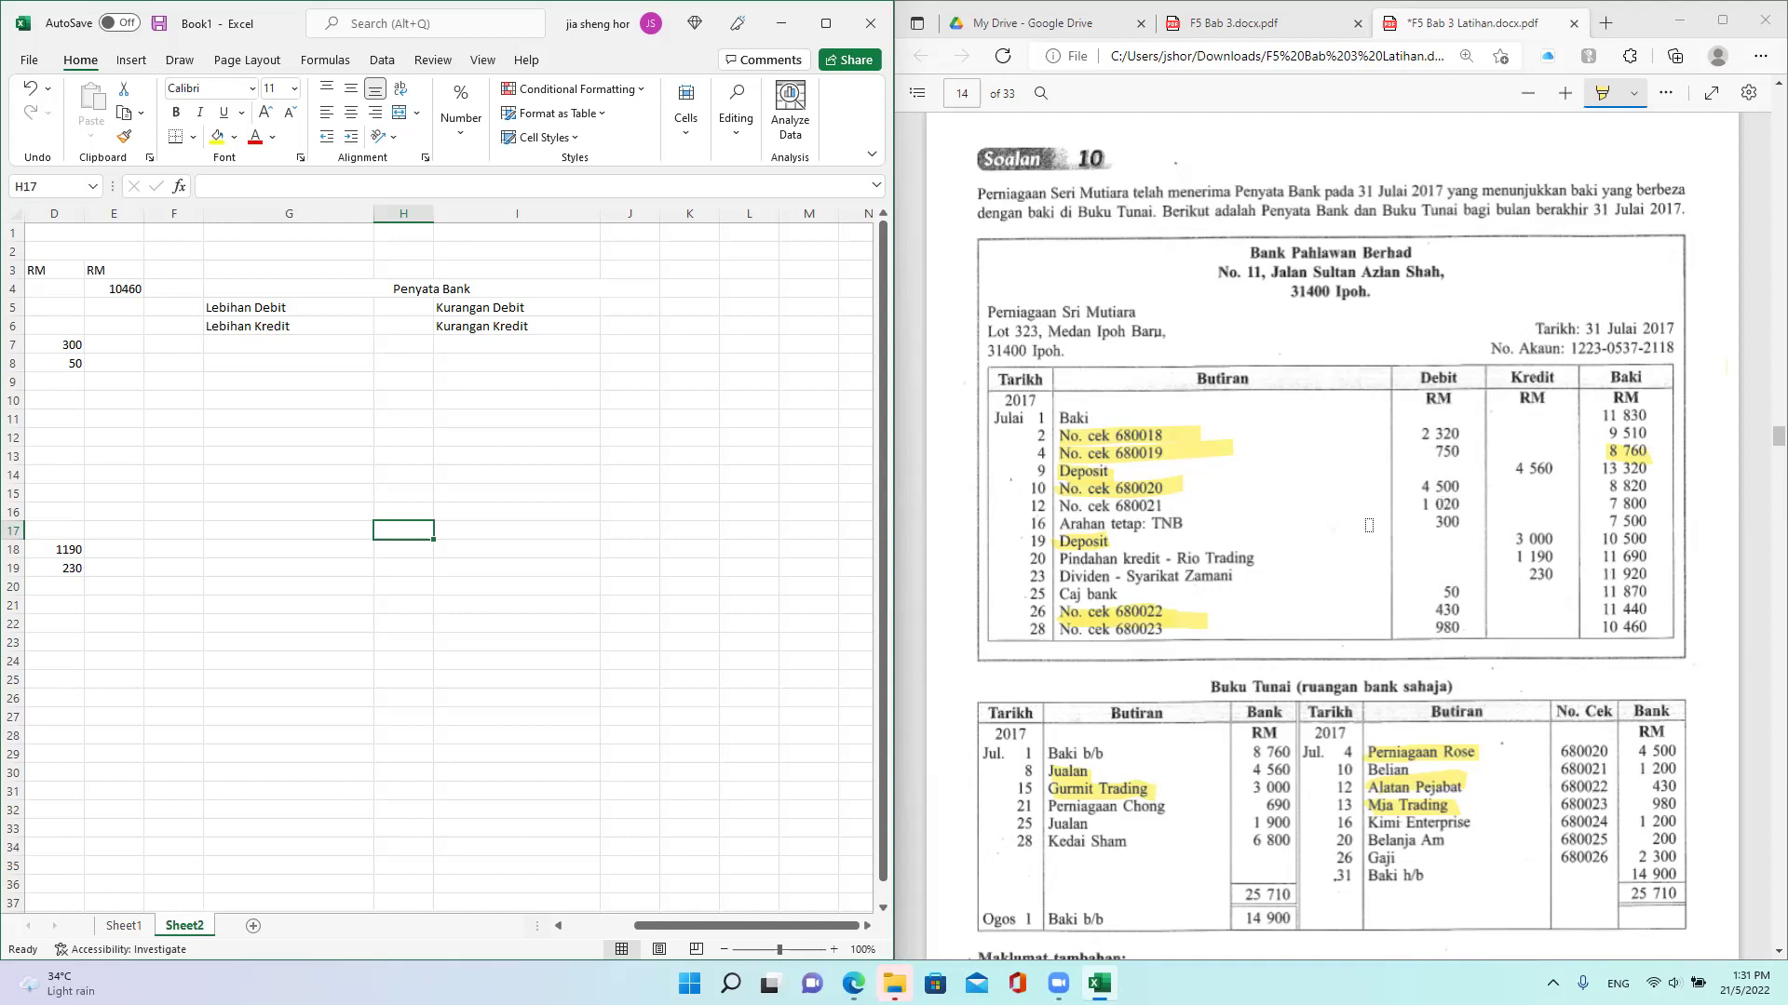
Step: Enter + Debit as plain text in J5, beside Kurangan Debit
{"action": "left_click", "coordinate": [625, 313]}
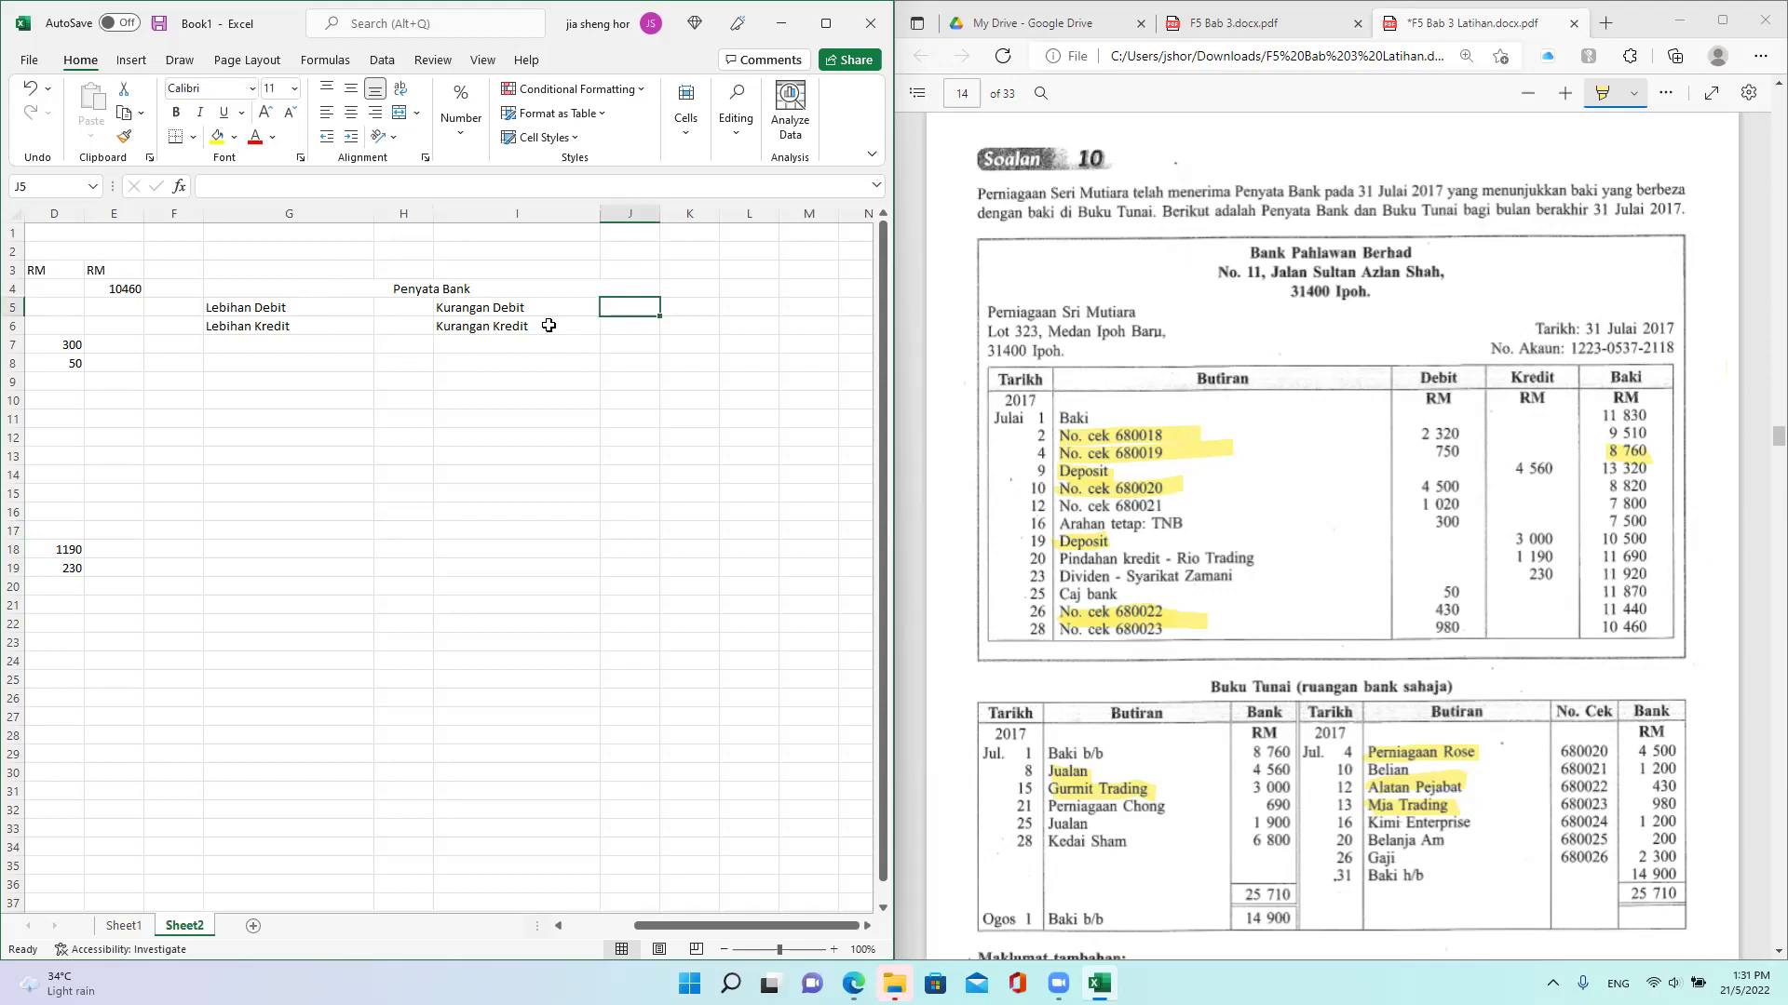
{"action": "type", "text": "+"}
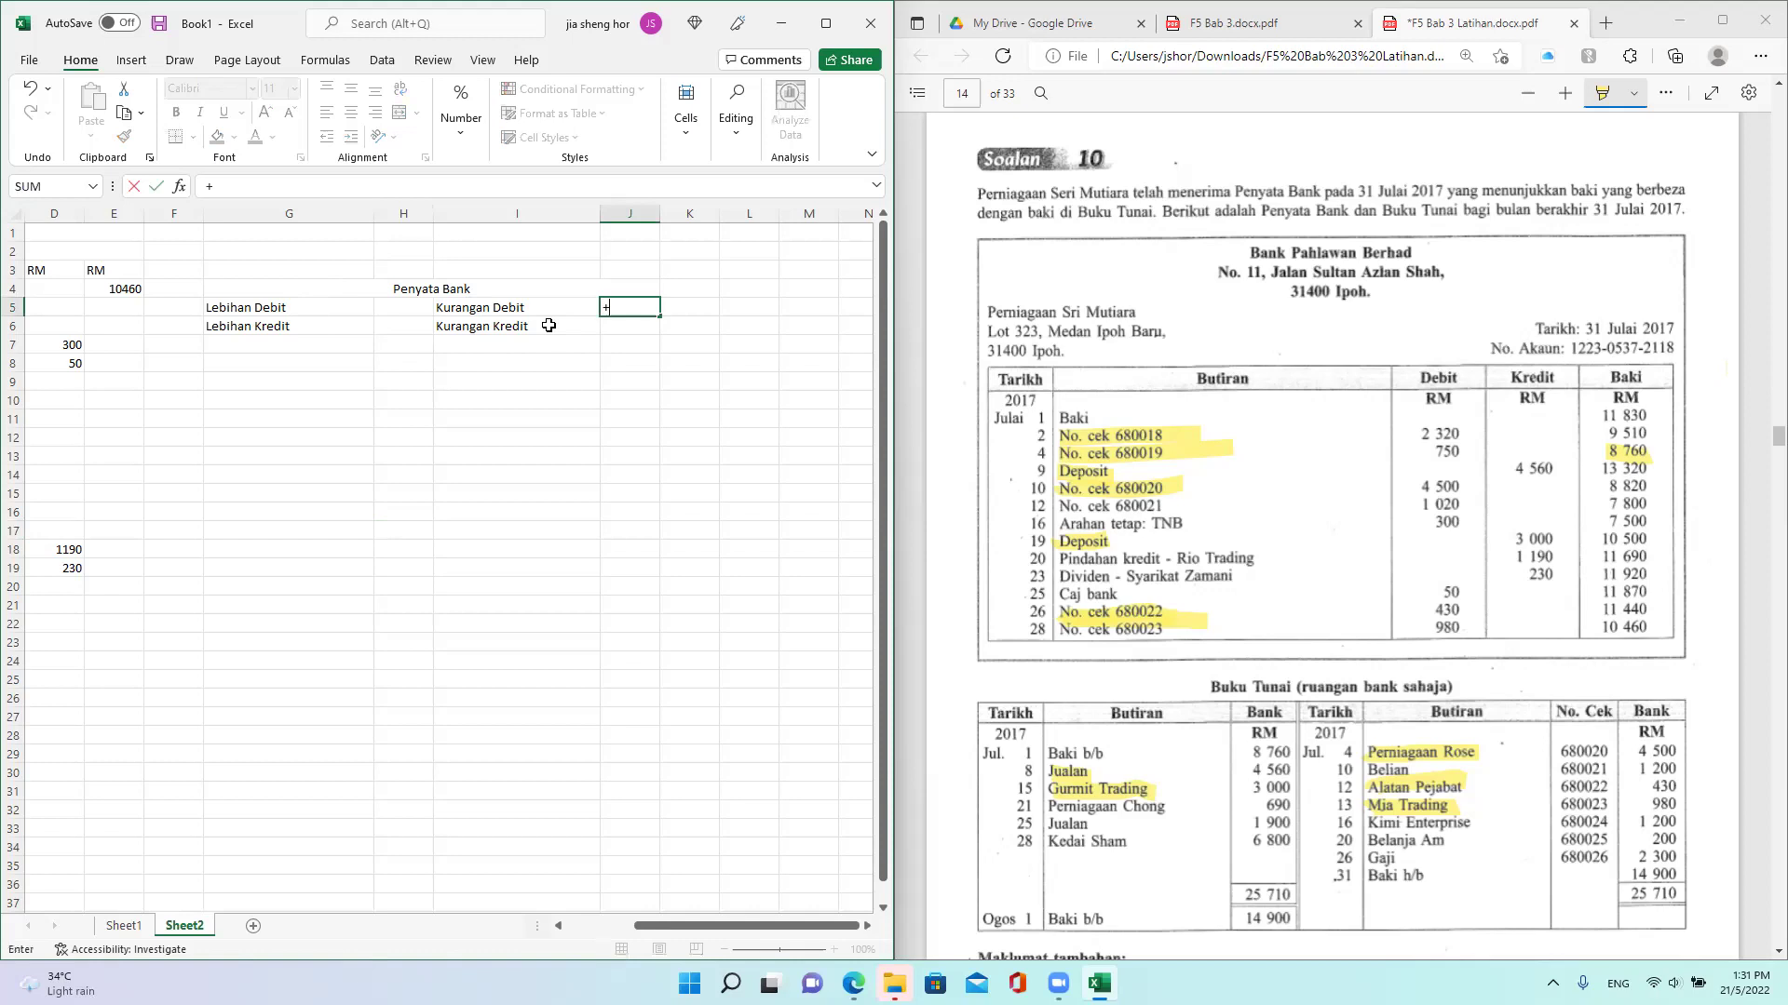
{"action": "type", "text": "Debit"}
{"action": "left_click", "coordinate": [622, 430]}
{"action": "left_click", "coordinate": [636, 308]}
{"action": "left_click_drag", "start_coordinate": [215, 183], "coordinate": [195, 191]}
{"action": "key", "text": "BackSpace"}
{"action": "key", "text": "Return"}
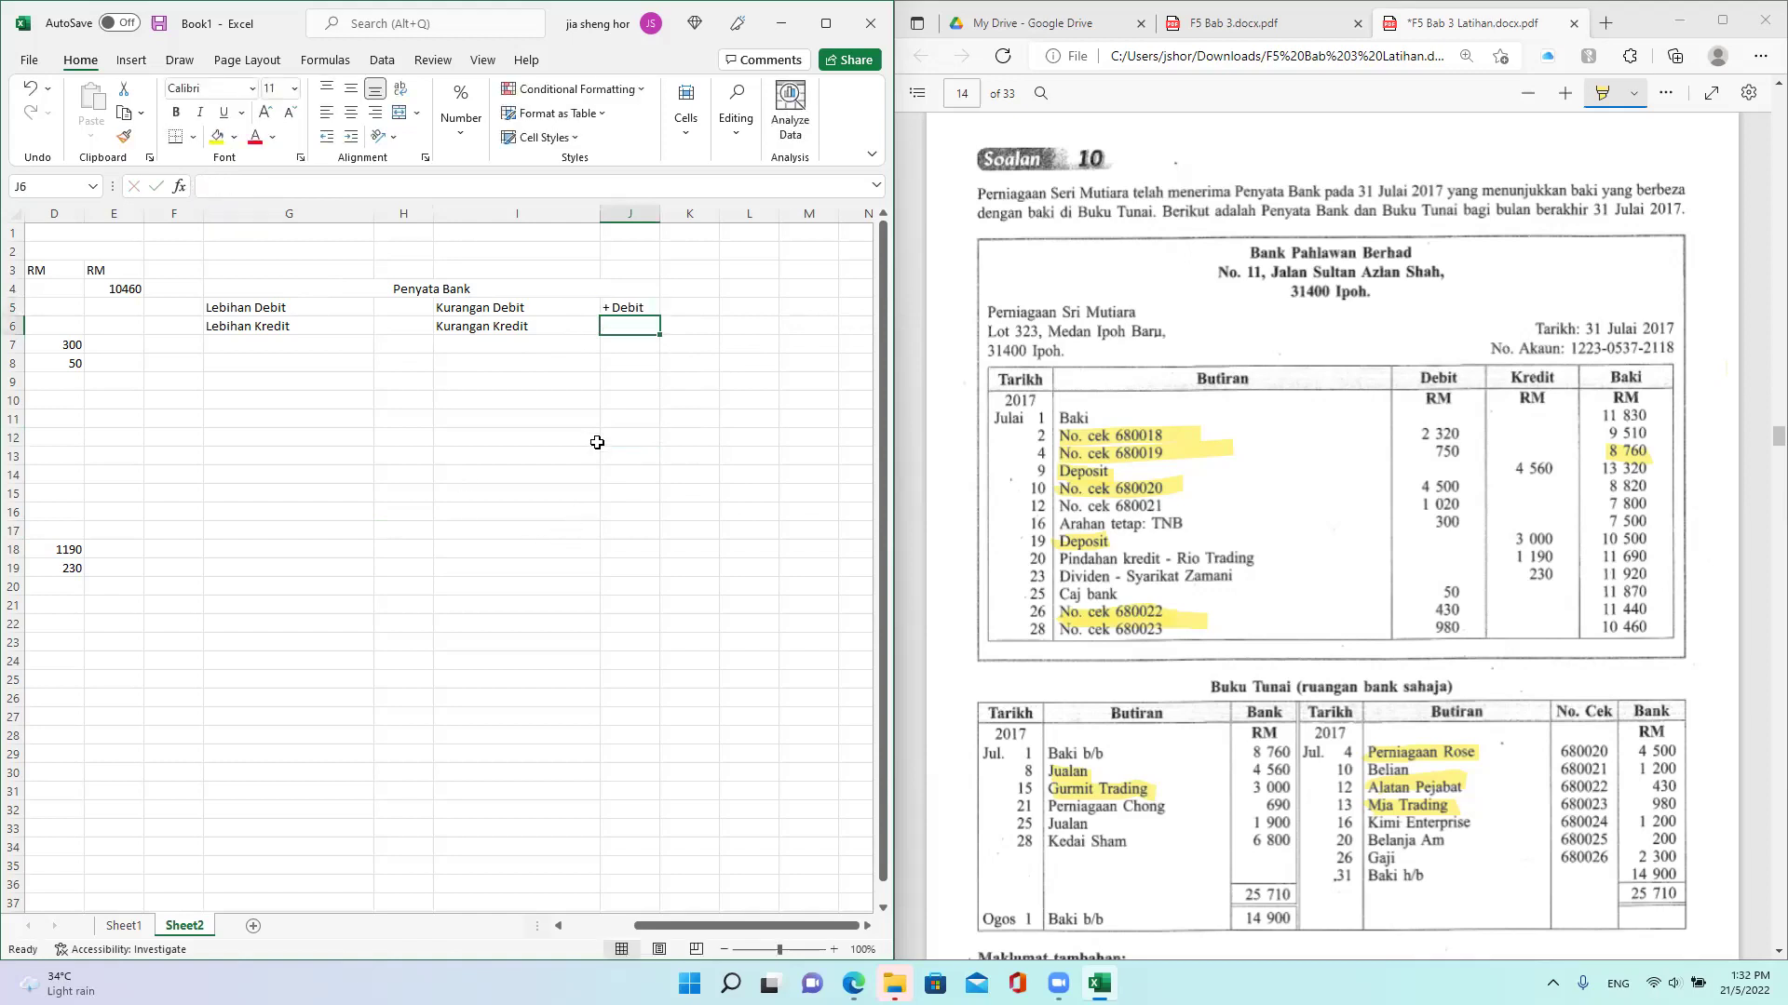
Step: Copy the + Debit label from J5 into J6, beside Kurangan Kredit
{"action": "left_click", "coordinate": [616, 308]}
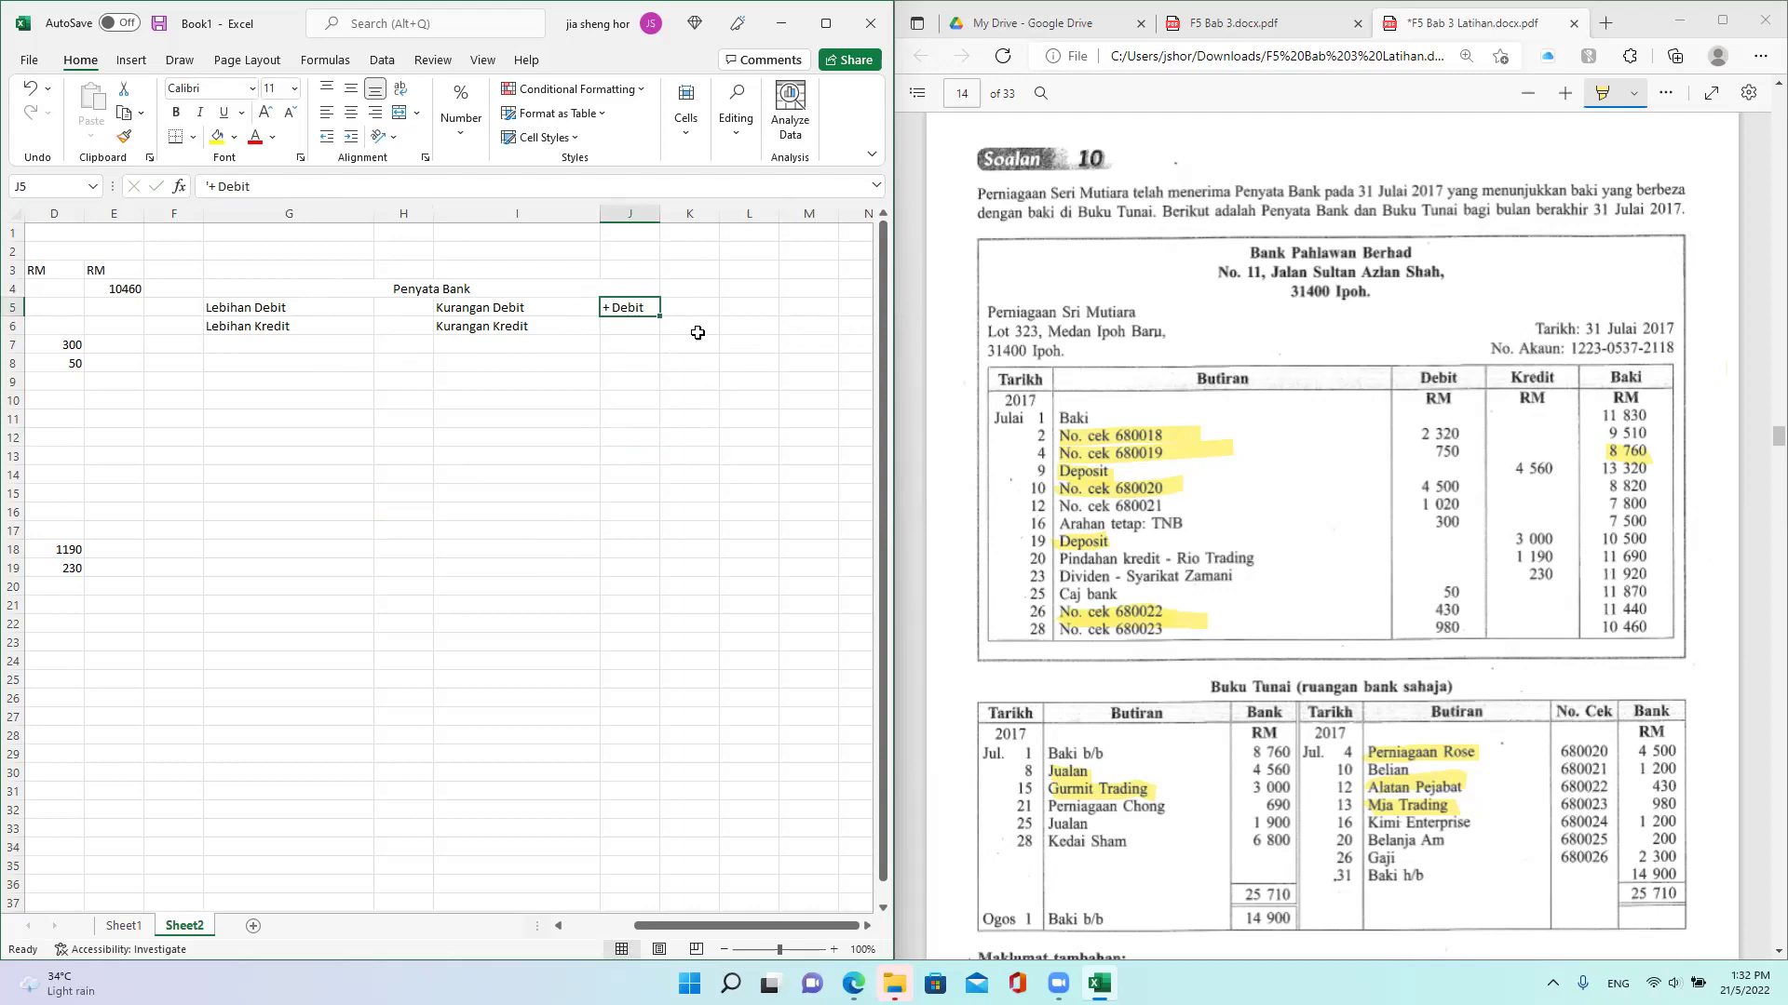
{"action": "left_click", "coordinate": [685, 305]}
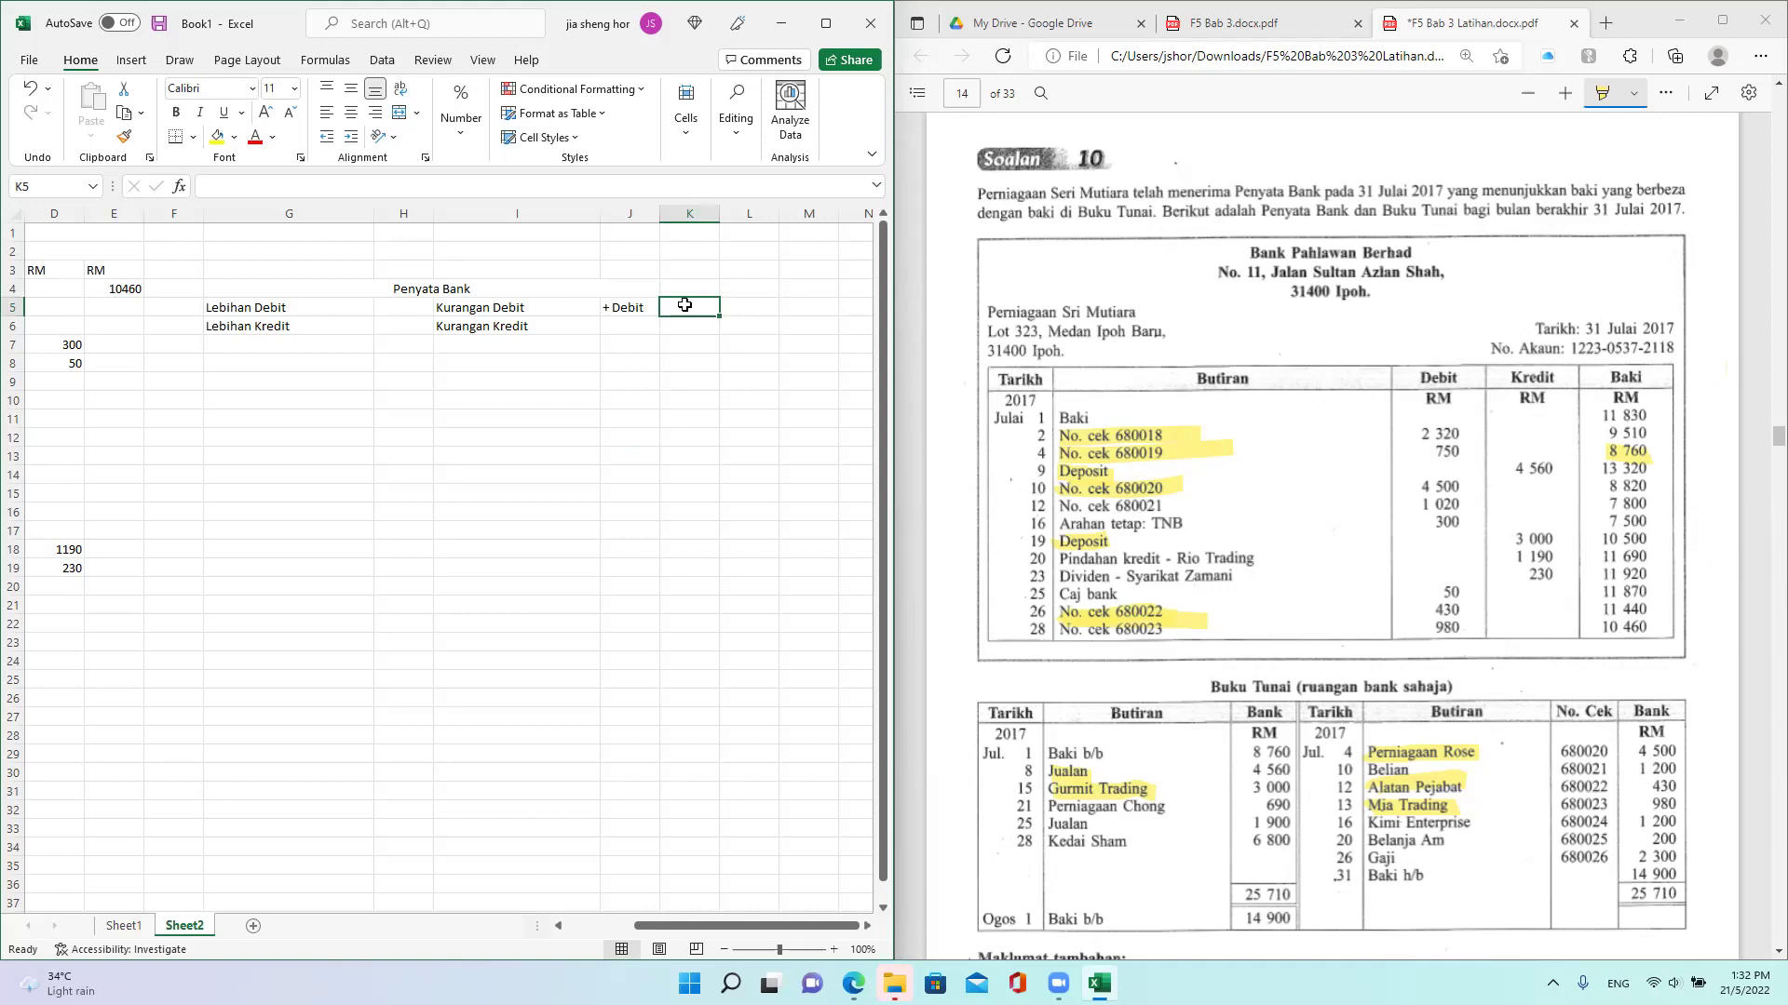
{"action": "left_click", "coordinate": [620, 309]}
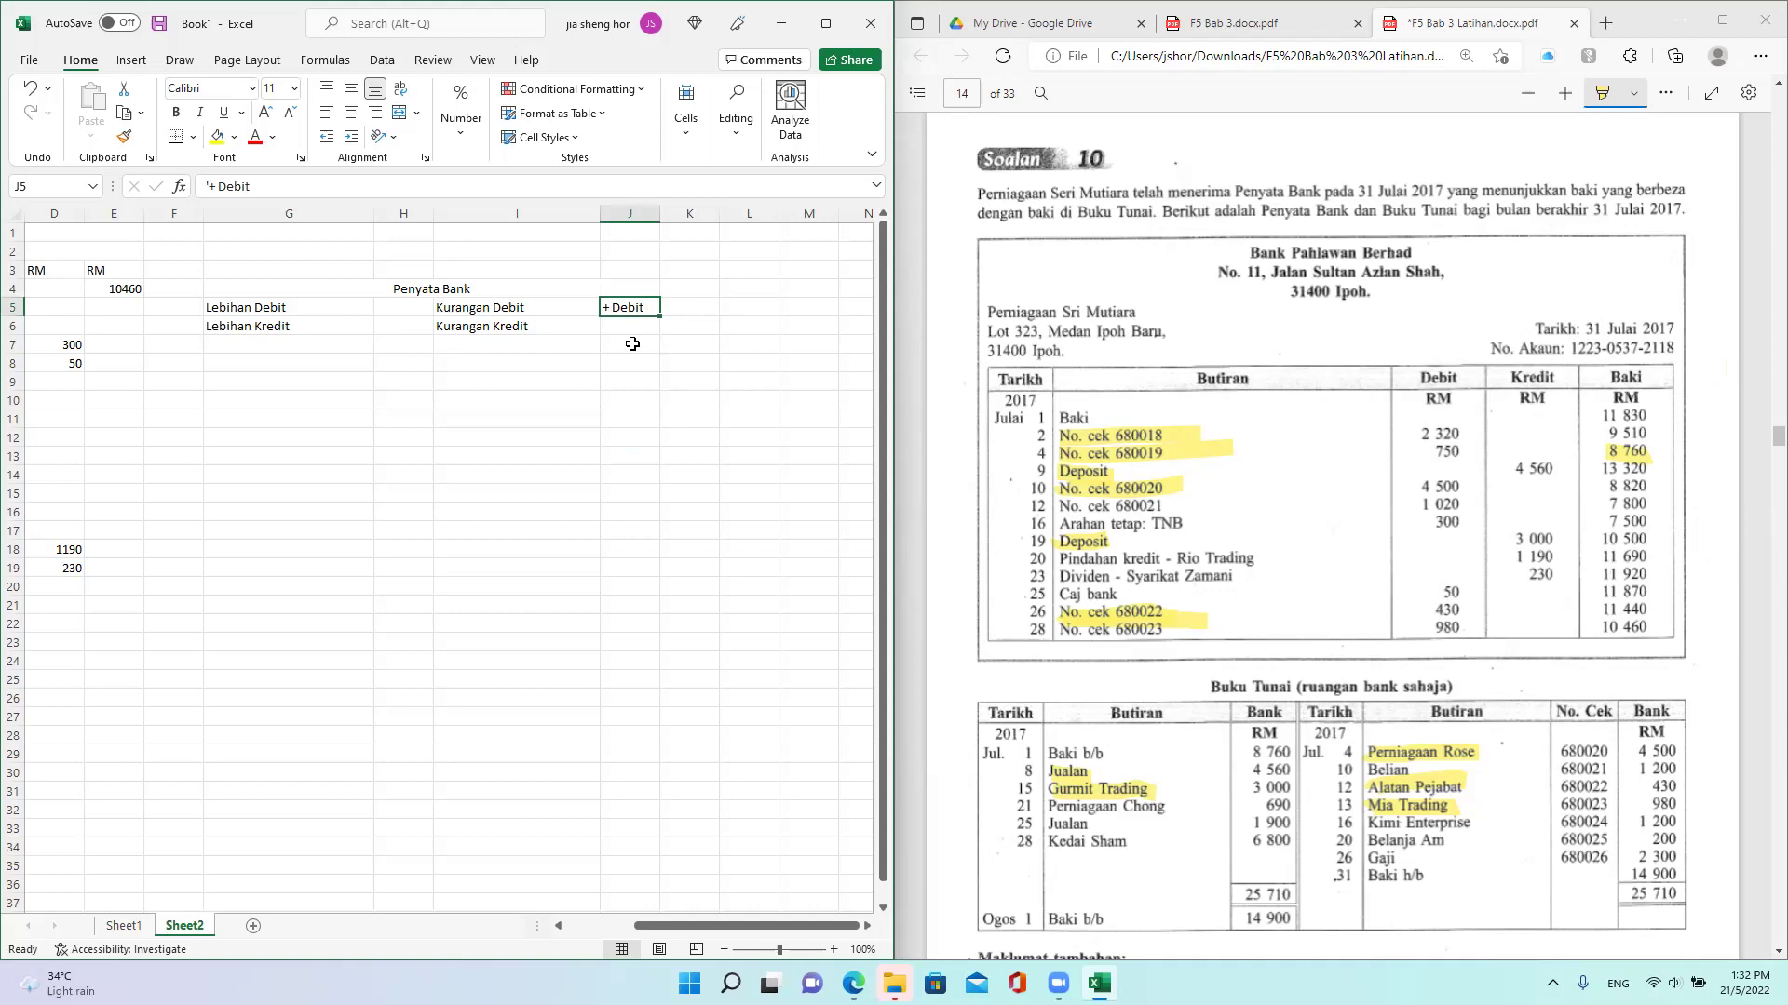
{"action": "key", "text": "ctrl+c"}
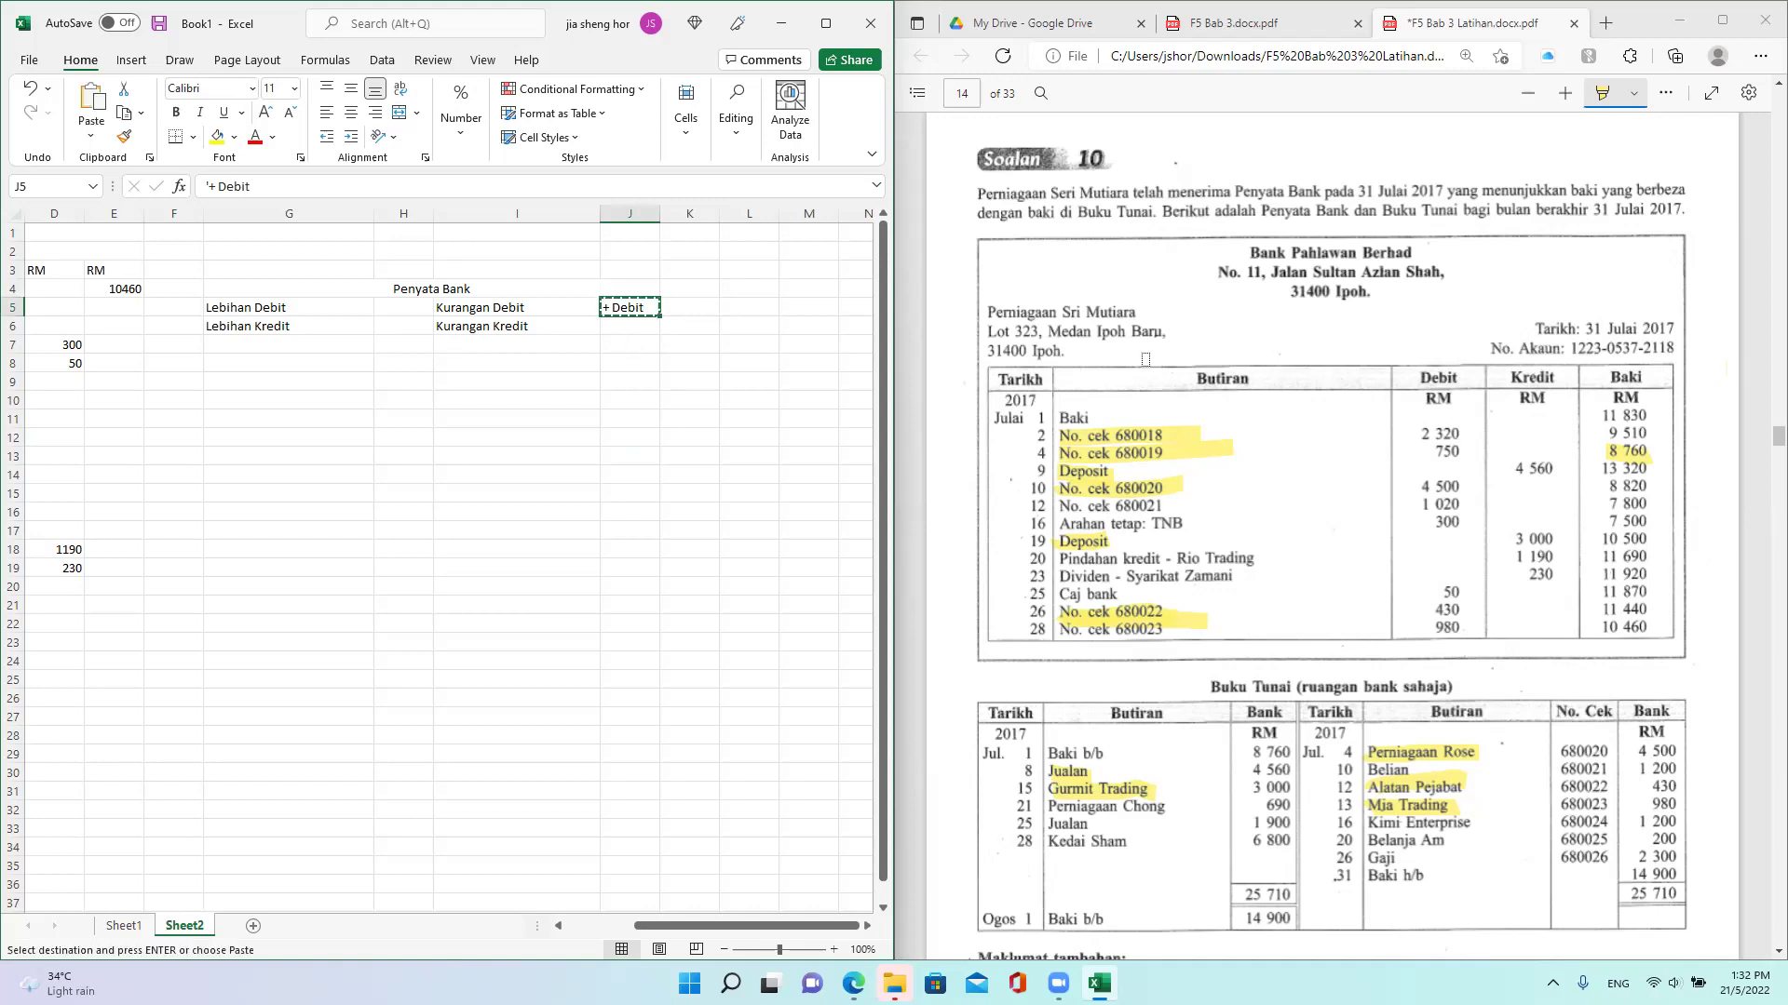
{"action": "left_click", "coordinate": [649, 328]}
{"action": "key", "text": "ctrl+v"}
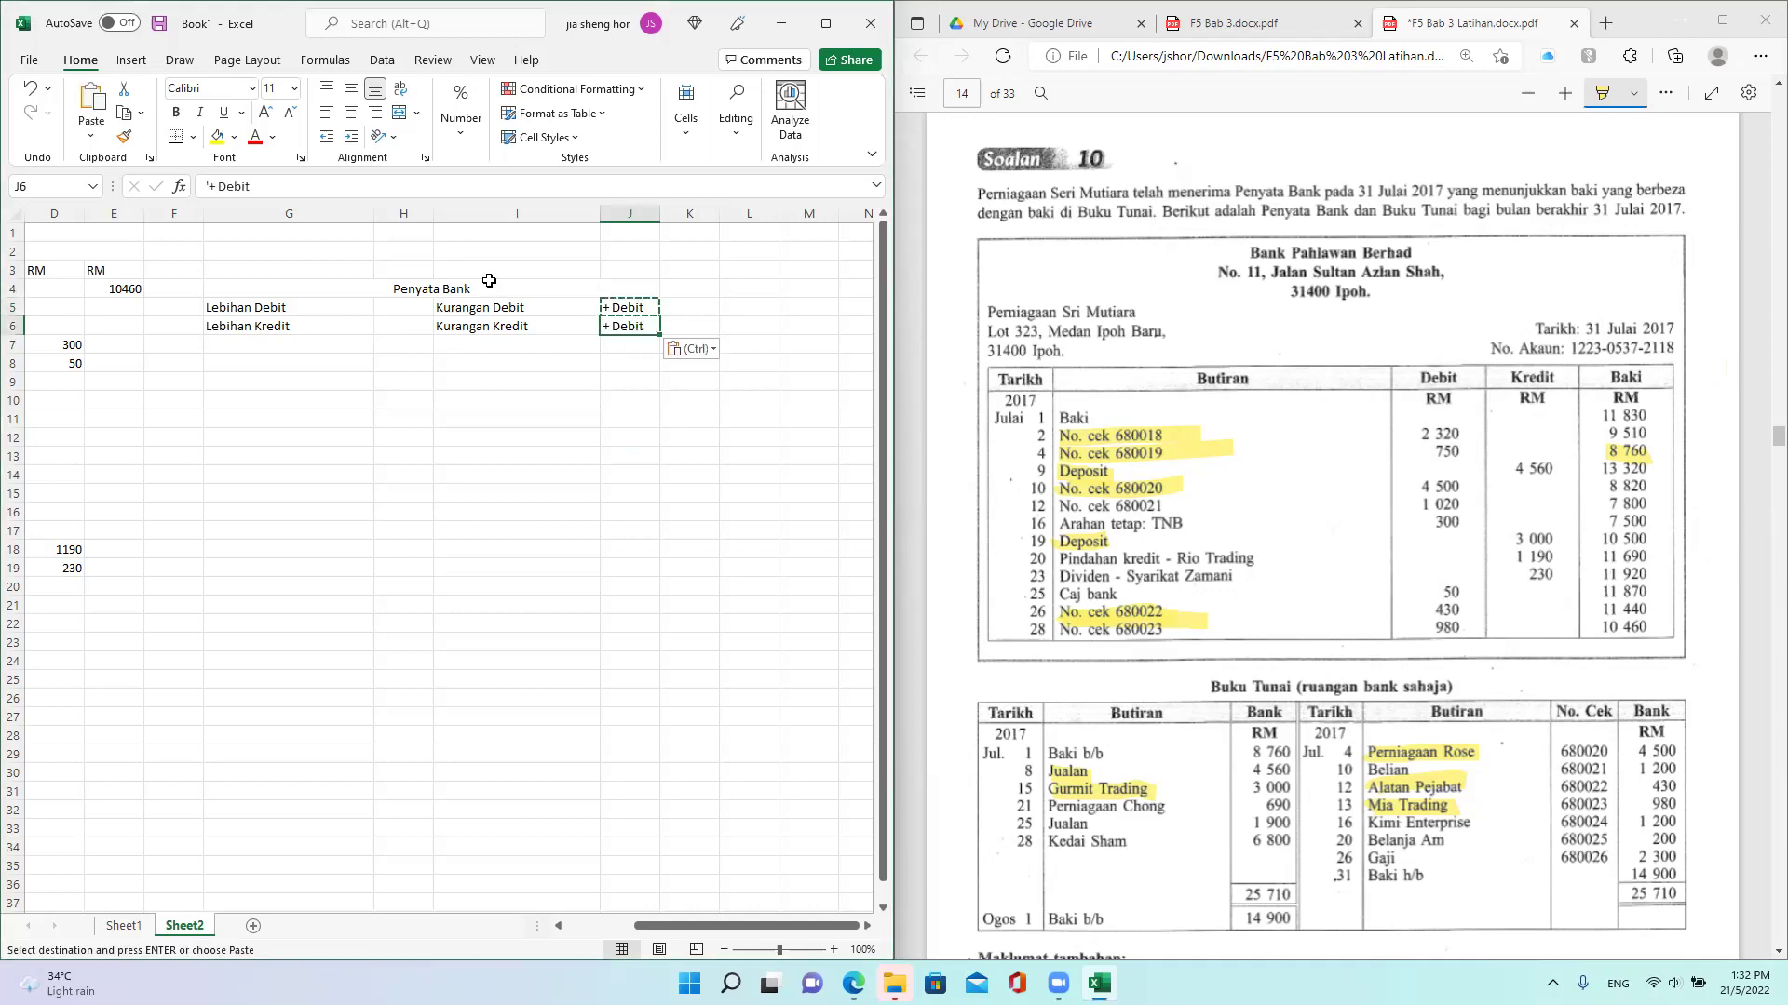
Step: Change the label in J6 beside Kurangan Kredit to + Kredit
{"action": "double_click", "coordinate": [224, 187]}
{"action": "type", "text": "Kredit"}
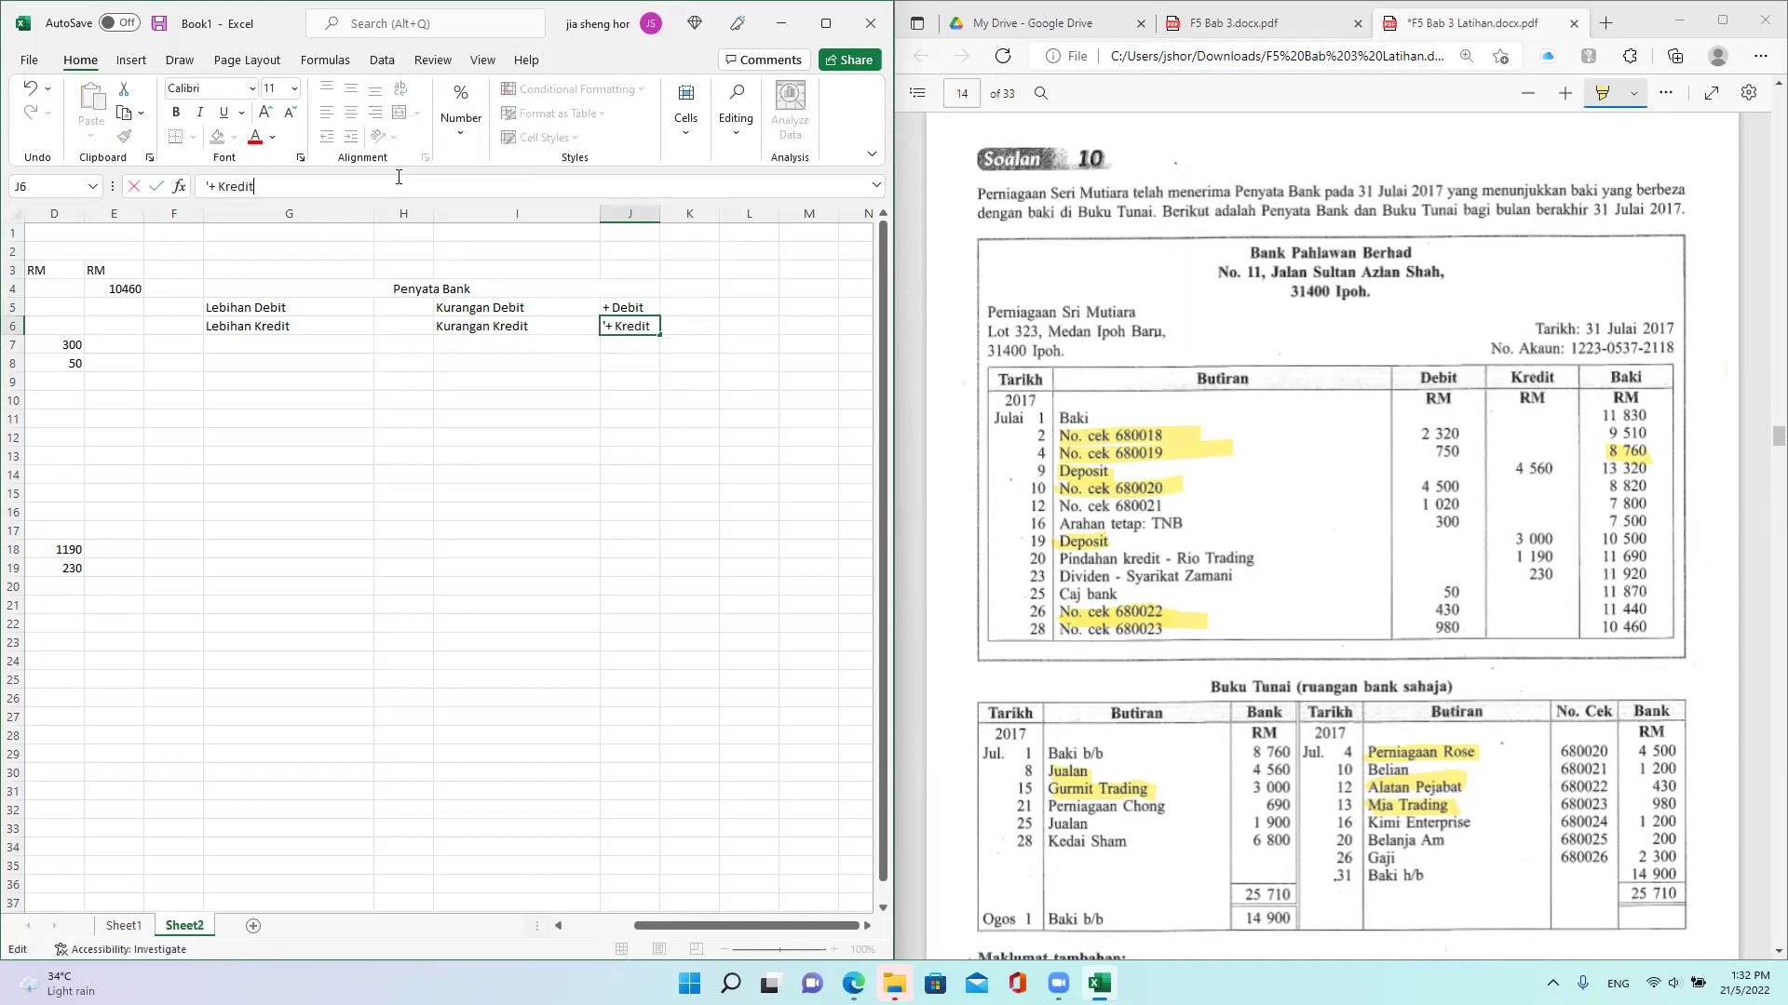
{"action": "left_click", "coordinate": [493, 492]}
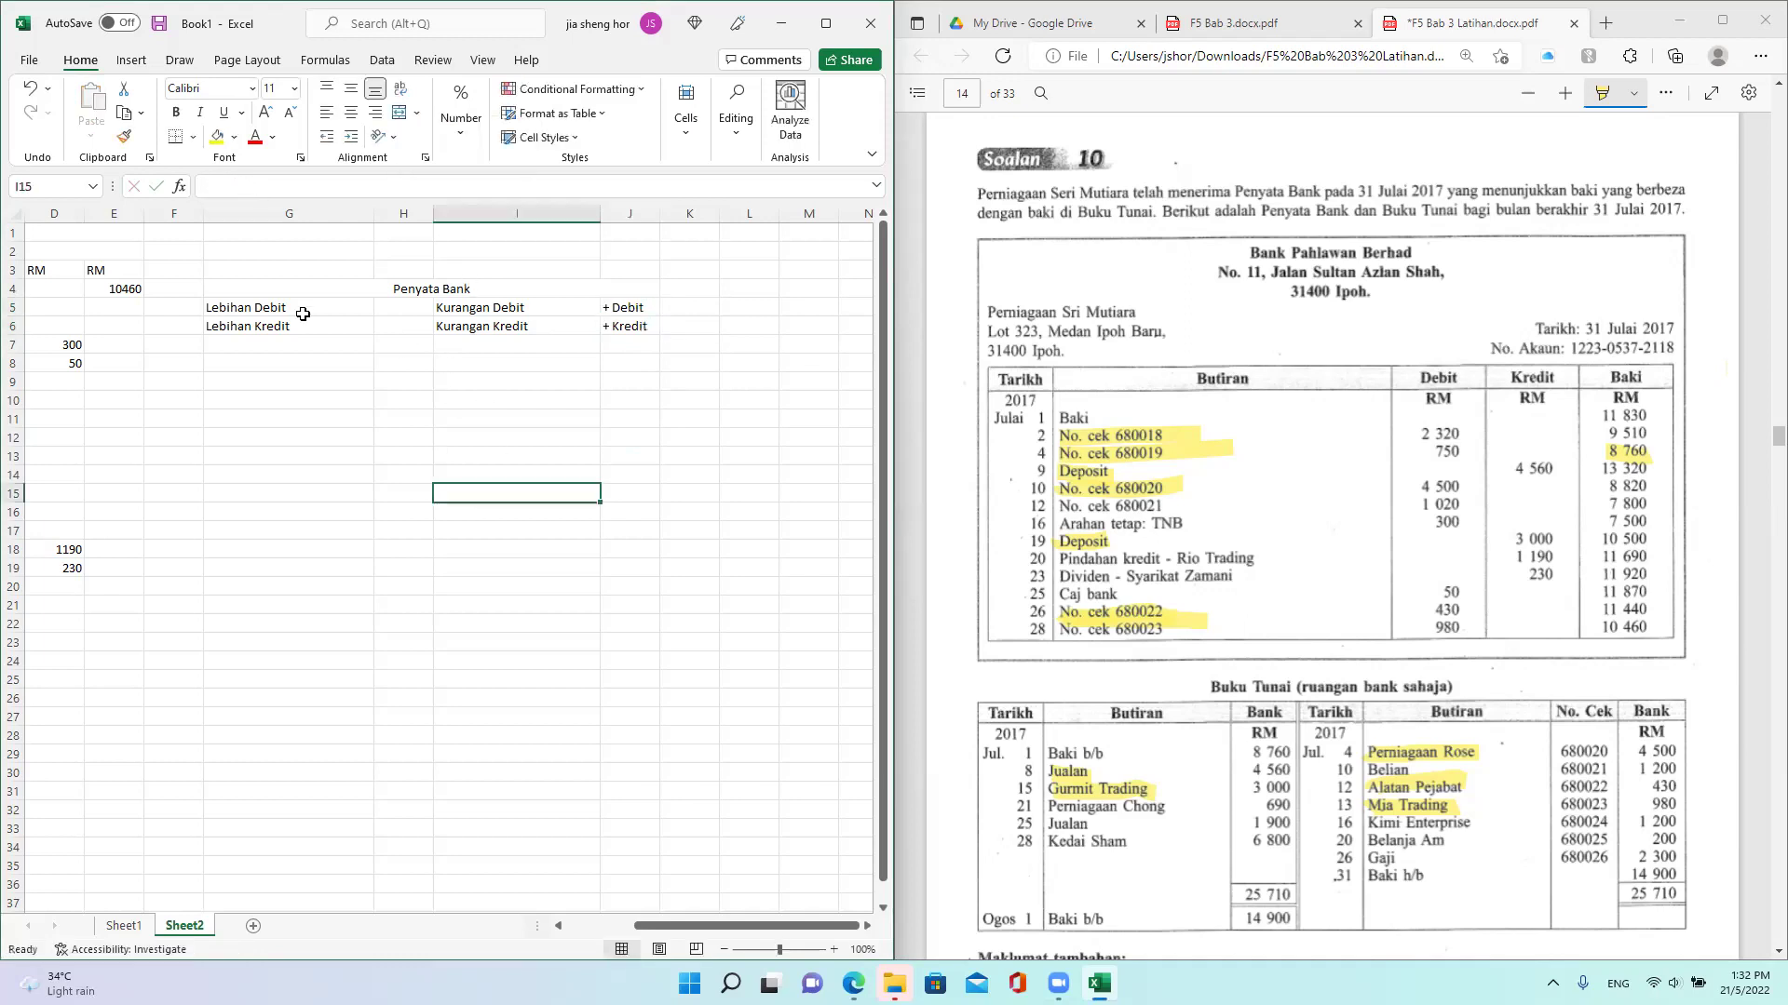
Step: Enter - Debit in H5 beside Lebihan Debit and - kredit in H6 beside Lebihan Kredit, both as plain text
{"action": "left_click", "coordinate": [405, 305]}
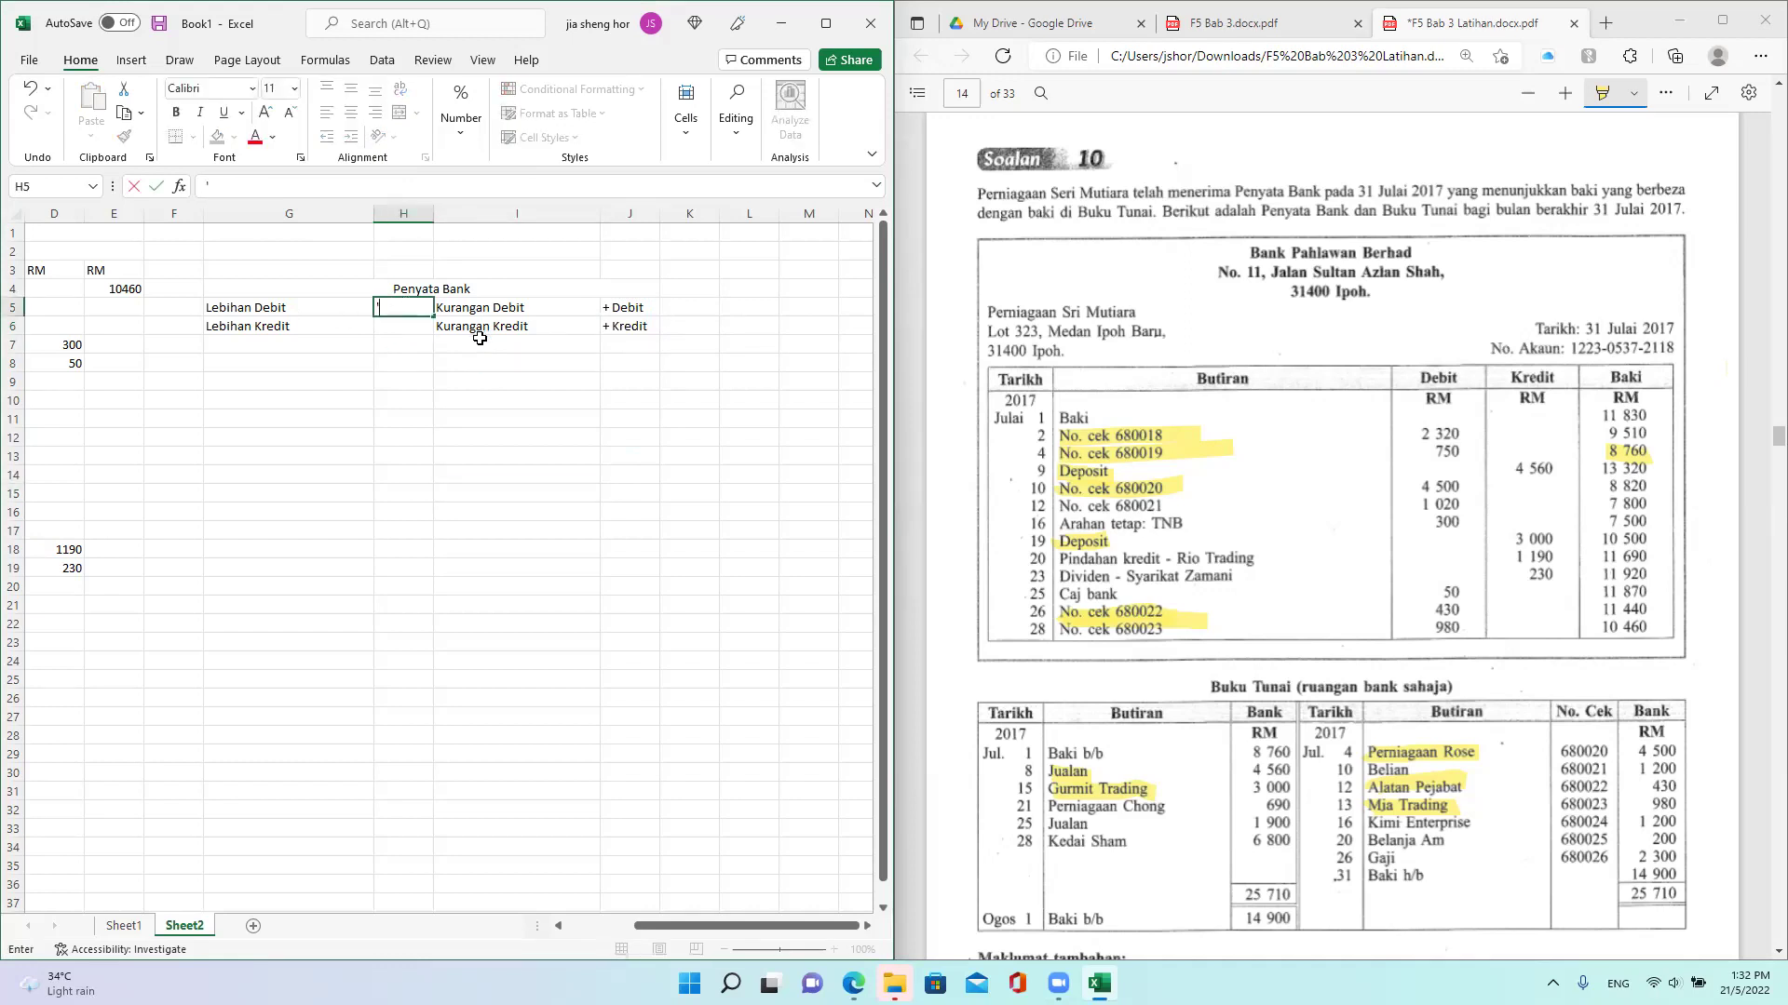
{"action": "type", "text": "- Debit"}
{"action": "left_click", "coordinate": [421, 333]}
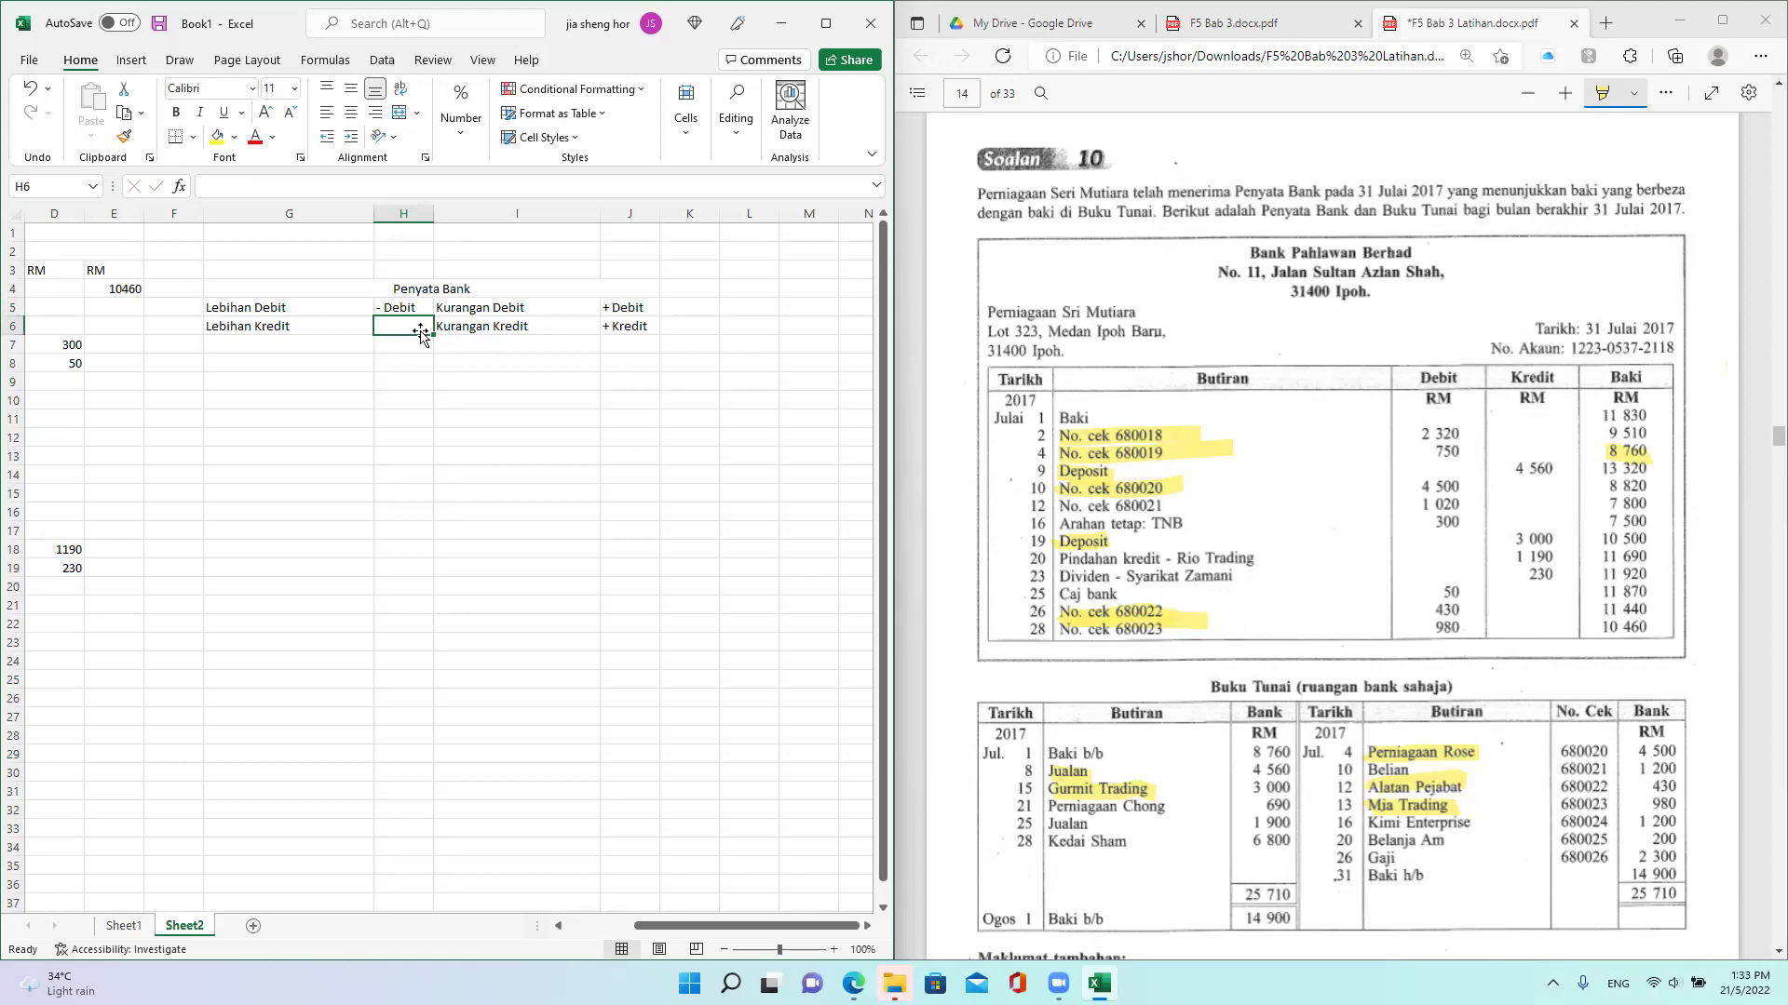
{"action": "type", "text": "'- kredi"}
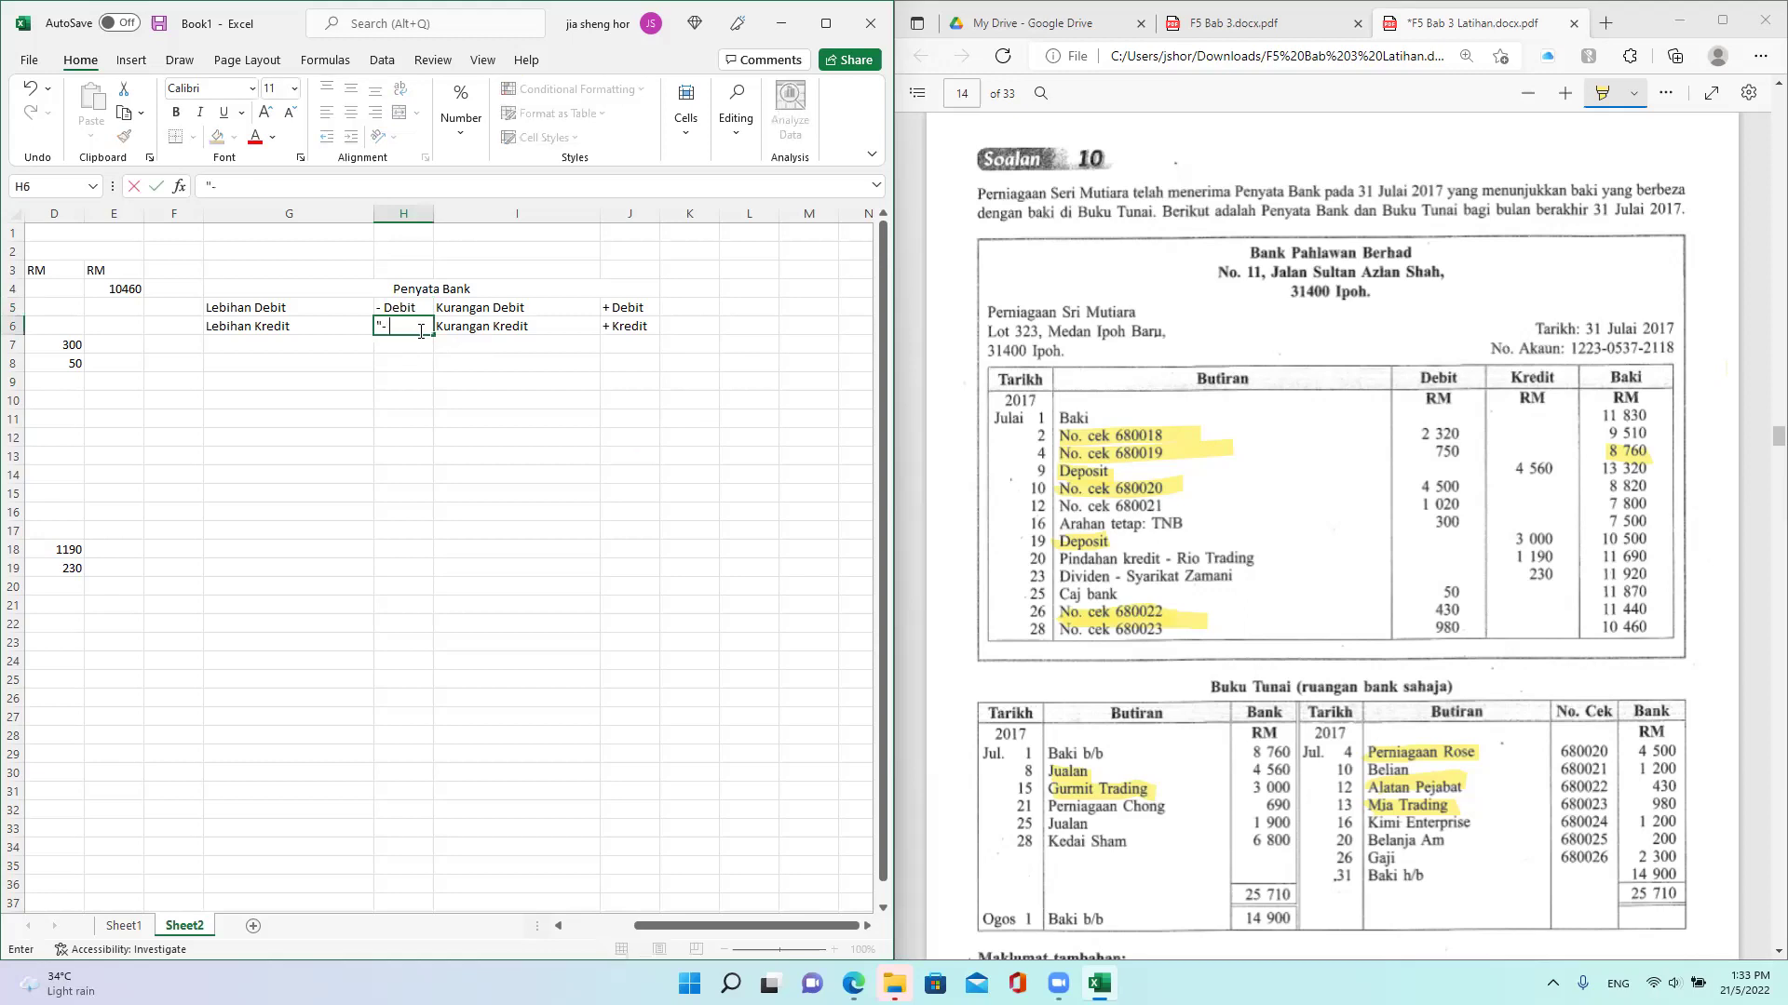
{"action": "type", "text": "t"}
{"action": "key", "text": "Return"}
{"action": "left_click", "coordinate": [426, 512]}
{"action": "left_click", "coordinate": [387, 325]}
{"action": "left_click", "coordinate": [330, 183]}
{"action": "key", "text": "Return"}
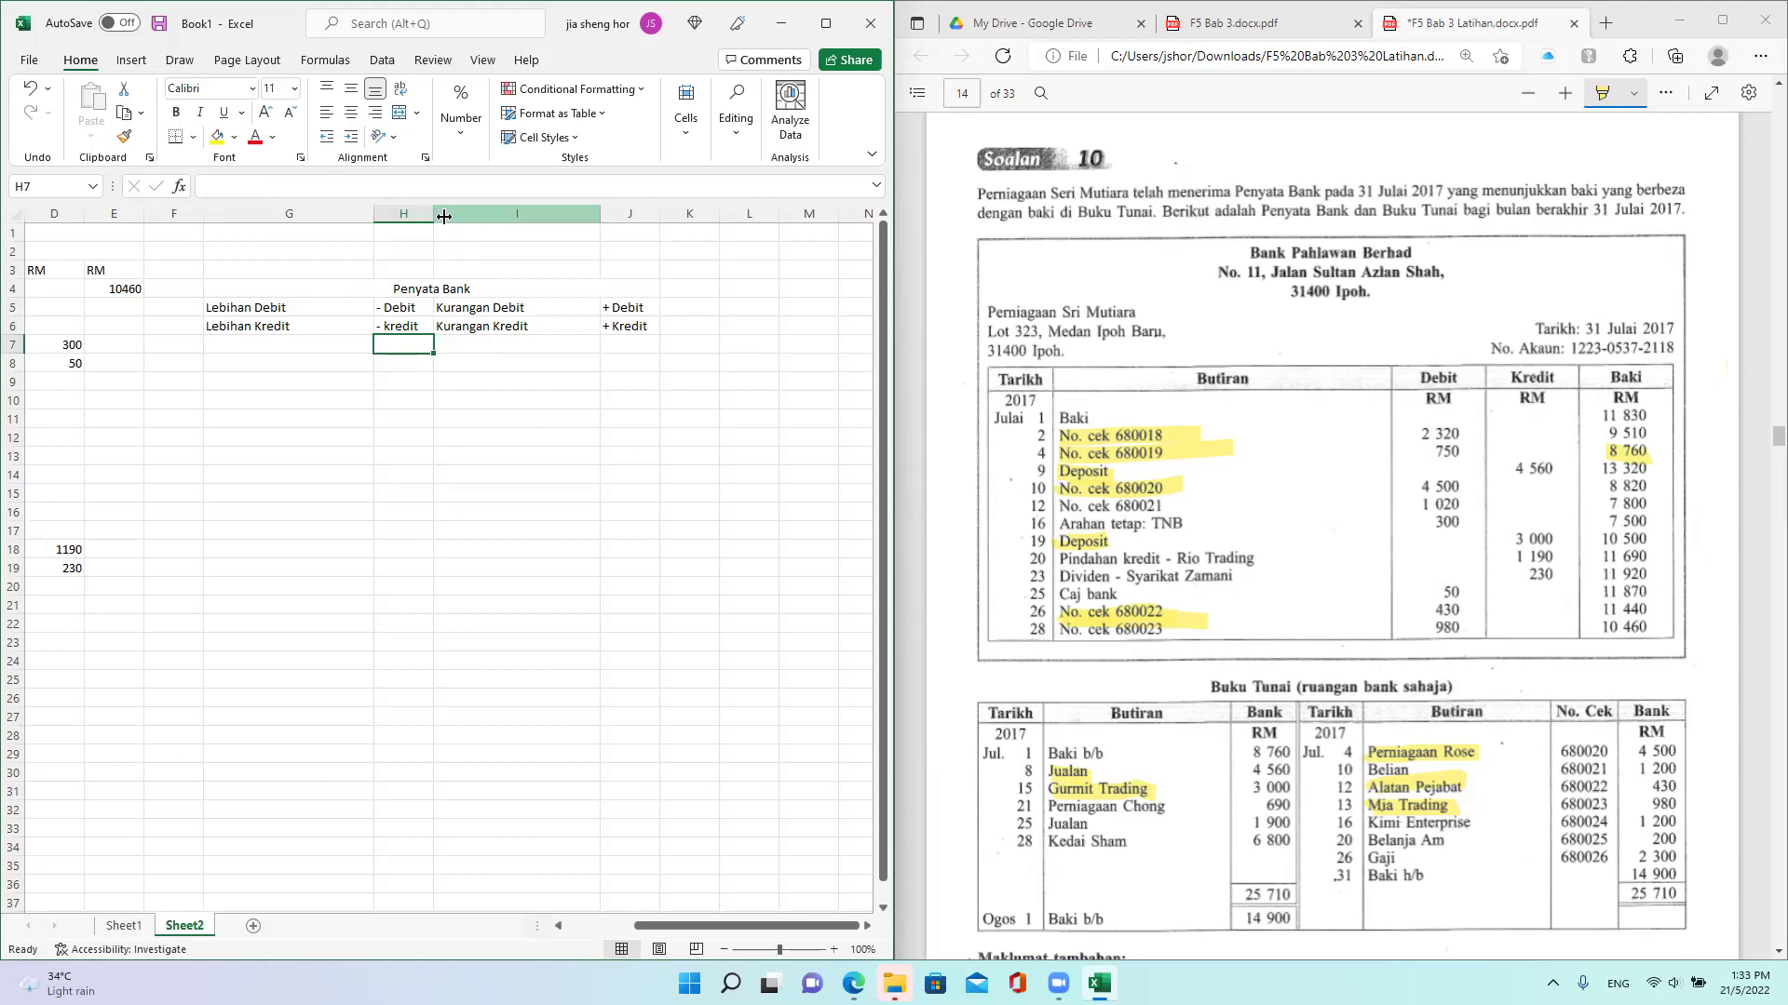
Step: Insert a blank column before column I, between the Lebihan and Kurangan entries
{"action": "left_click", "coordinate": [450, 215]}
{"action": "right_click", "coordinate": [453, 217]}
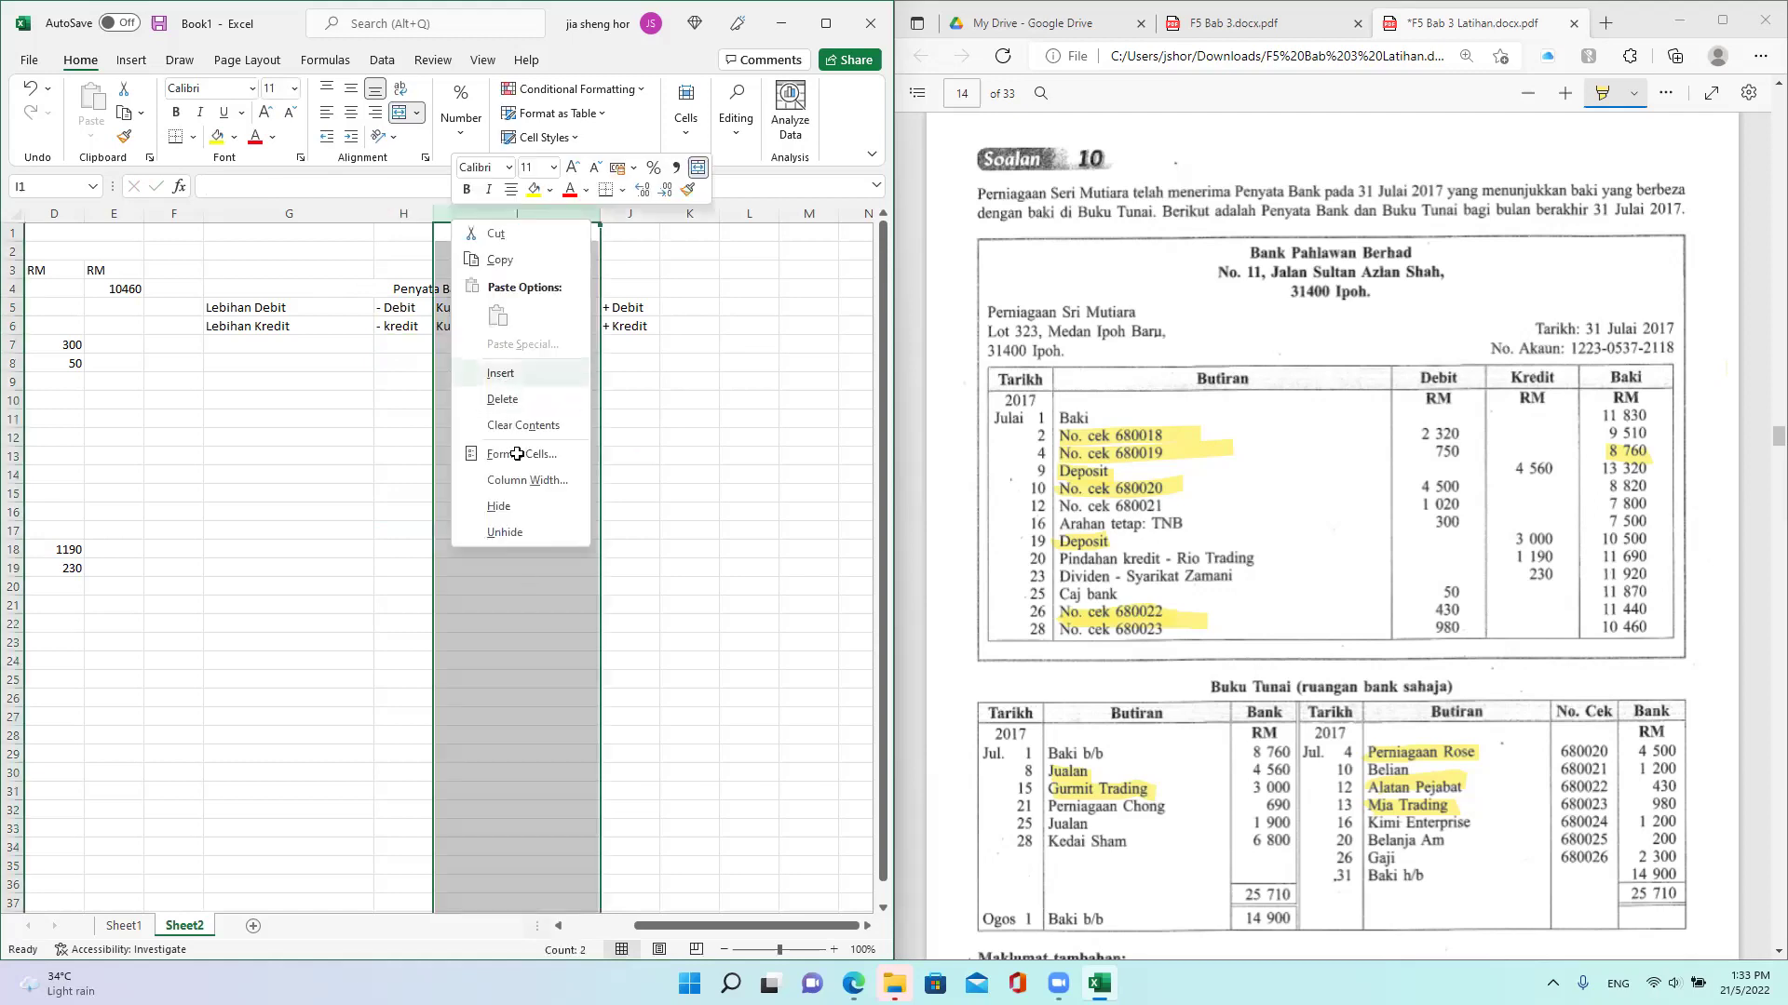
{"action": "left_click", "coordinate": [500, 372]}
{"action": "left_click", "coordinate": [517, 461]}
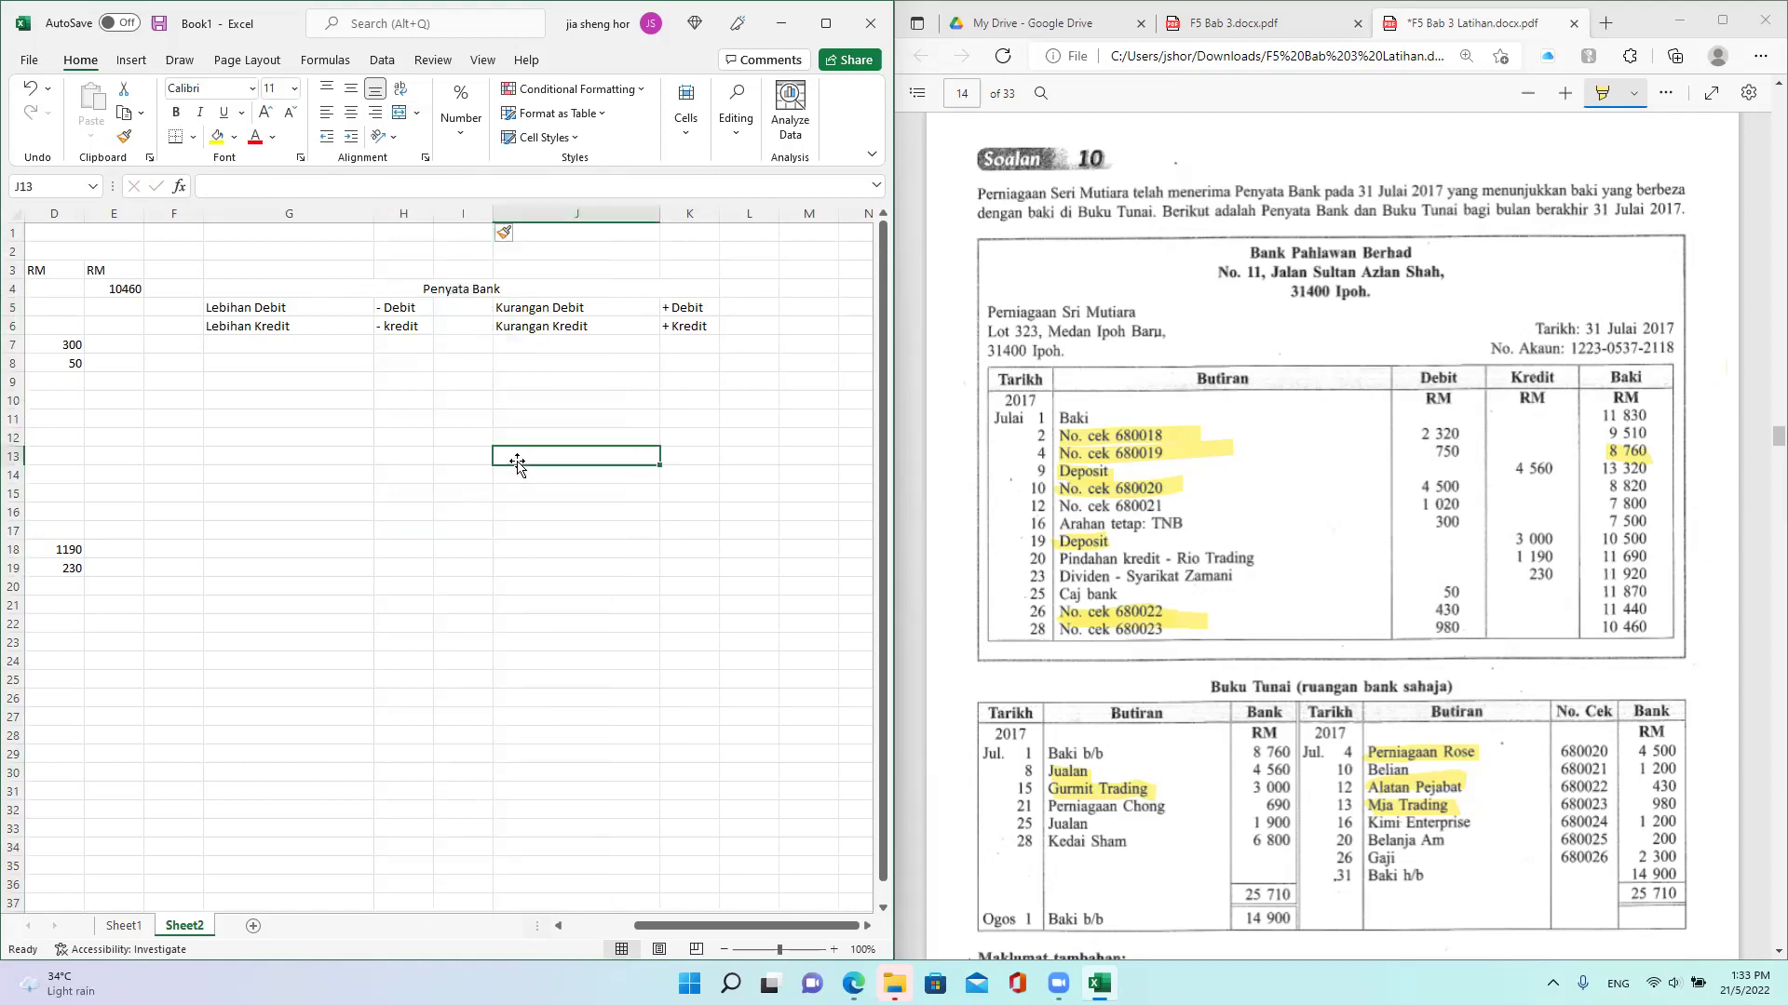
Step: Enter Tolak in L5 beside + Debit and Tambah in L6 beside + Kredit
{"action": "left_click", "coordinate": [708, 306]}
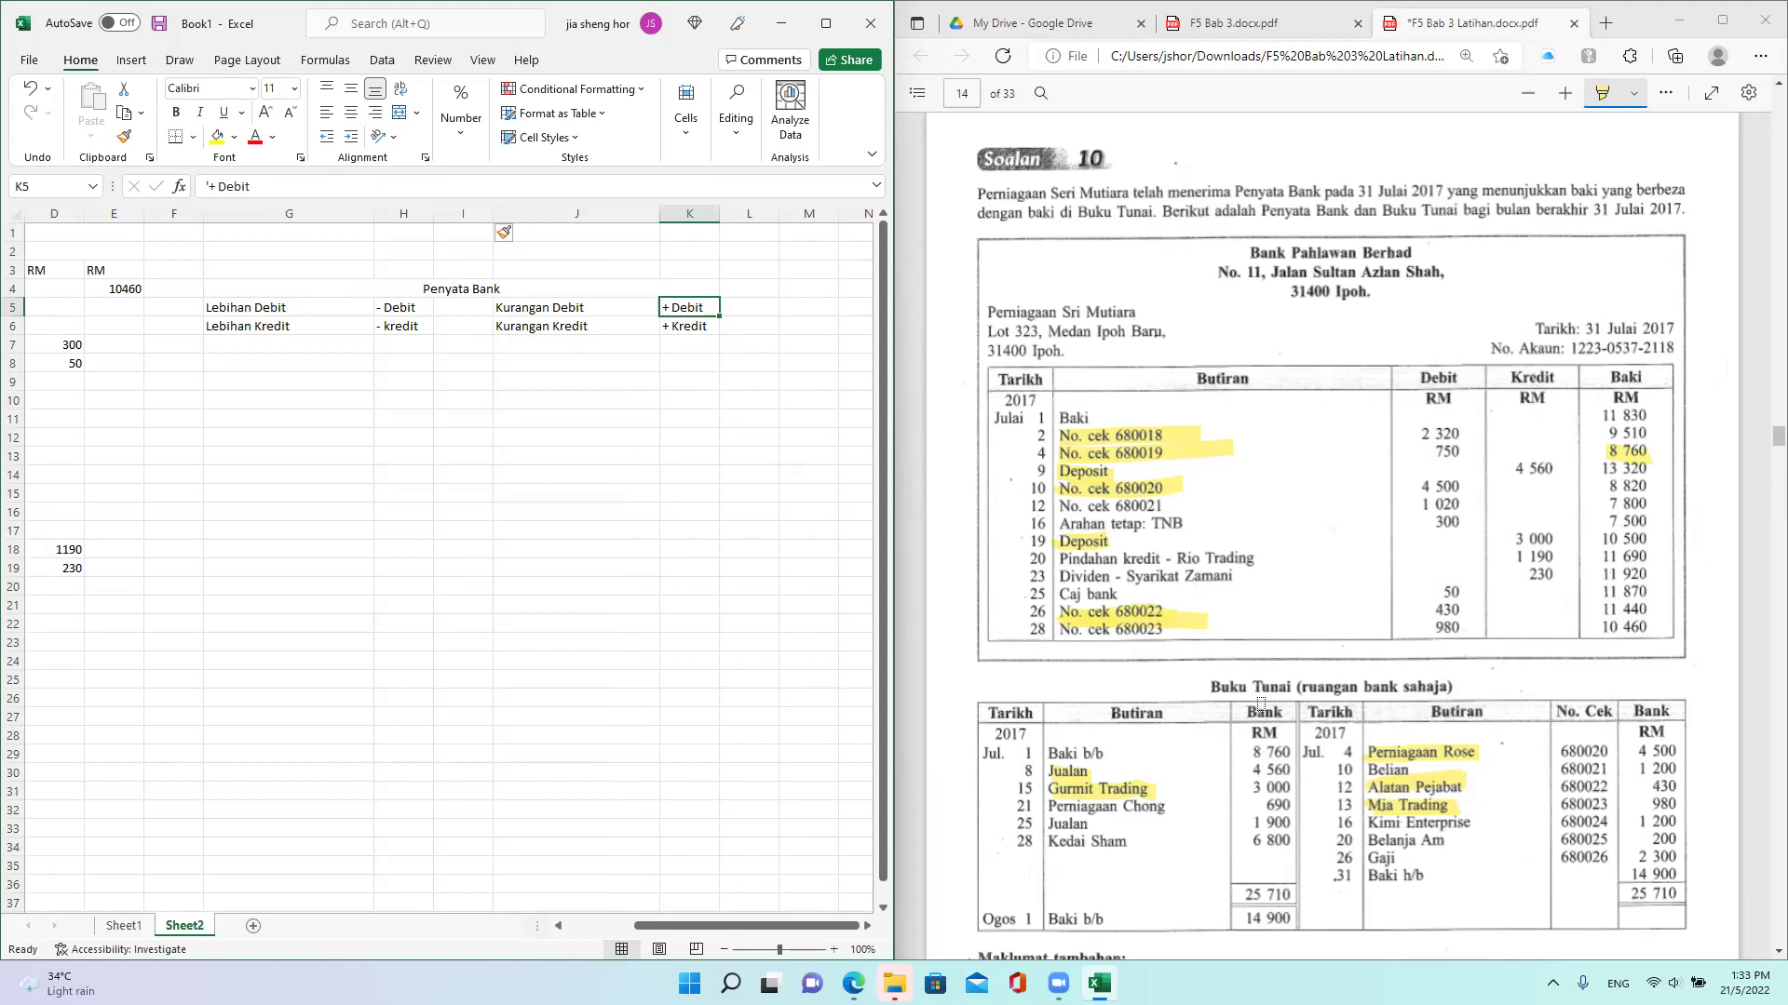
{"action": "left_click", "coordinate": [738, 311]}
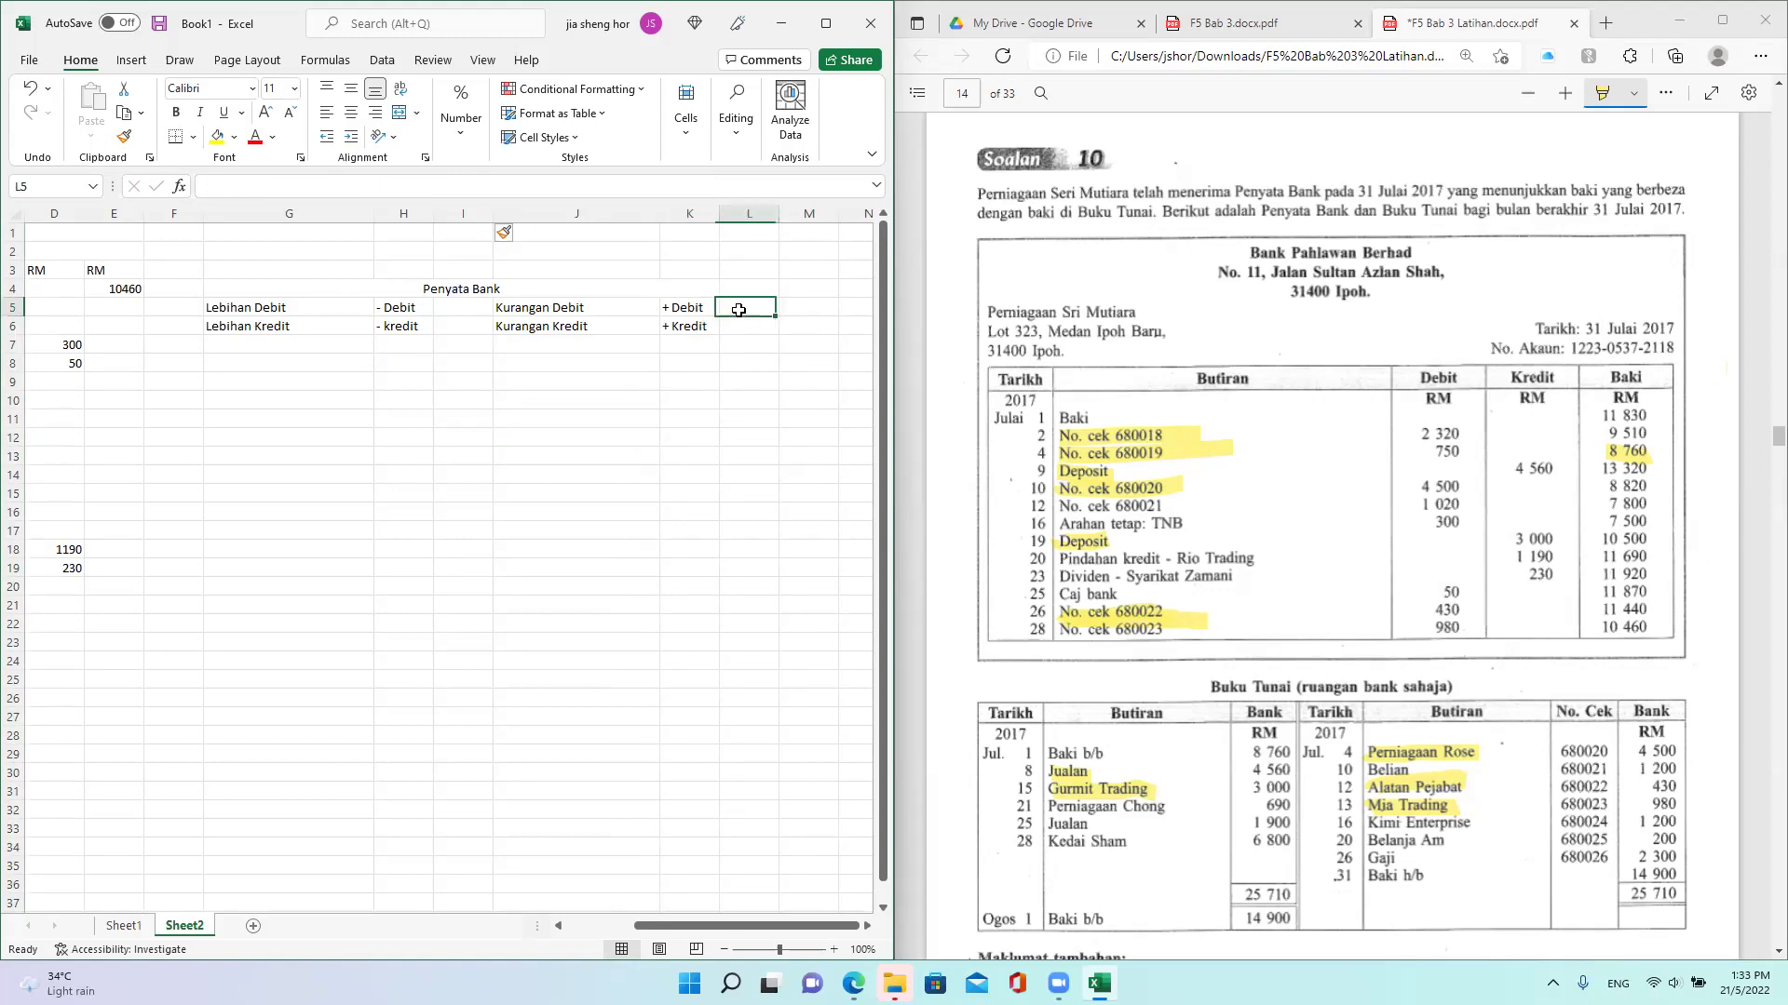
{"action": "type", "text": "Tolak"}
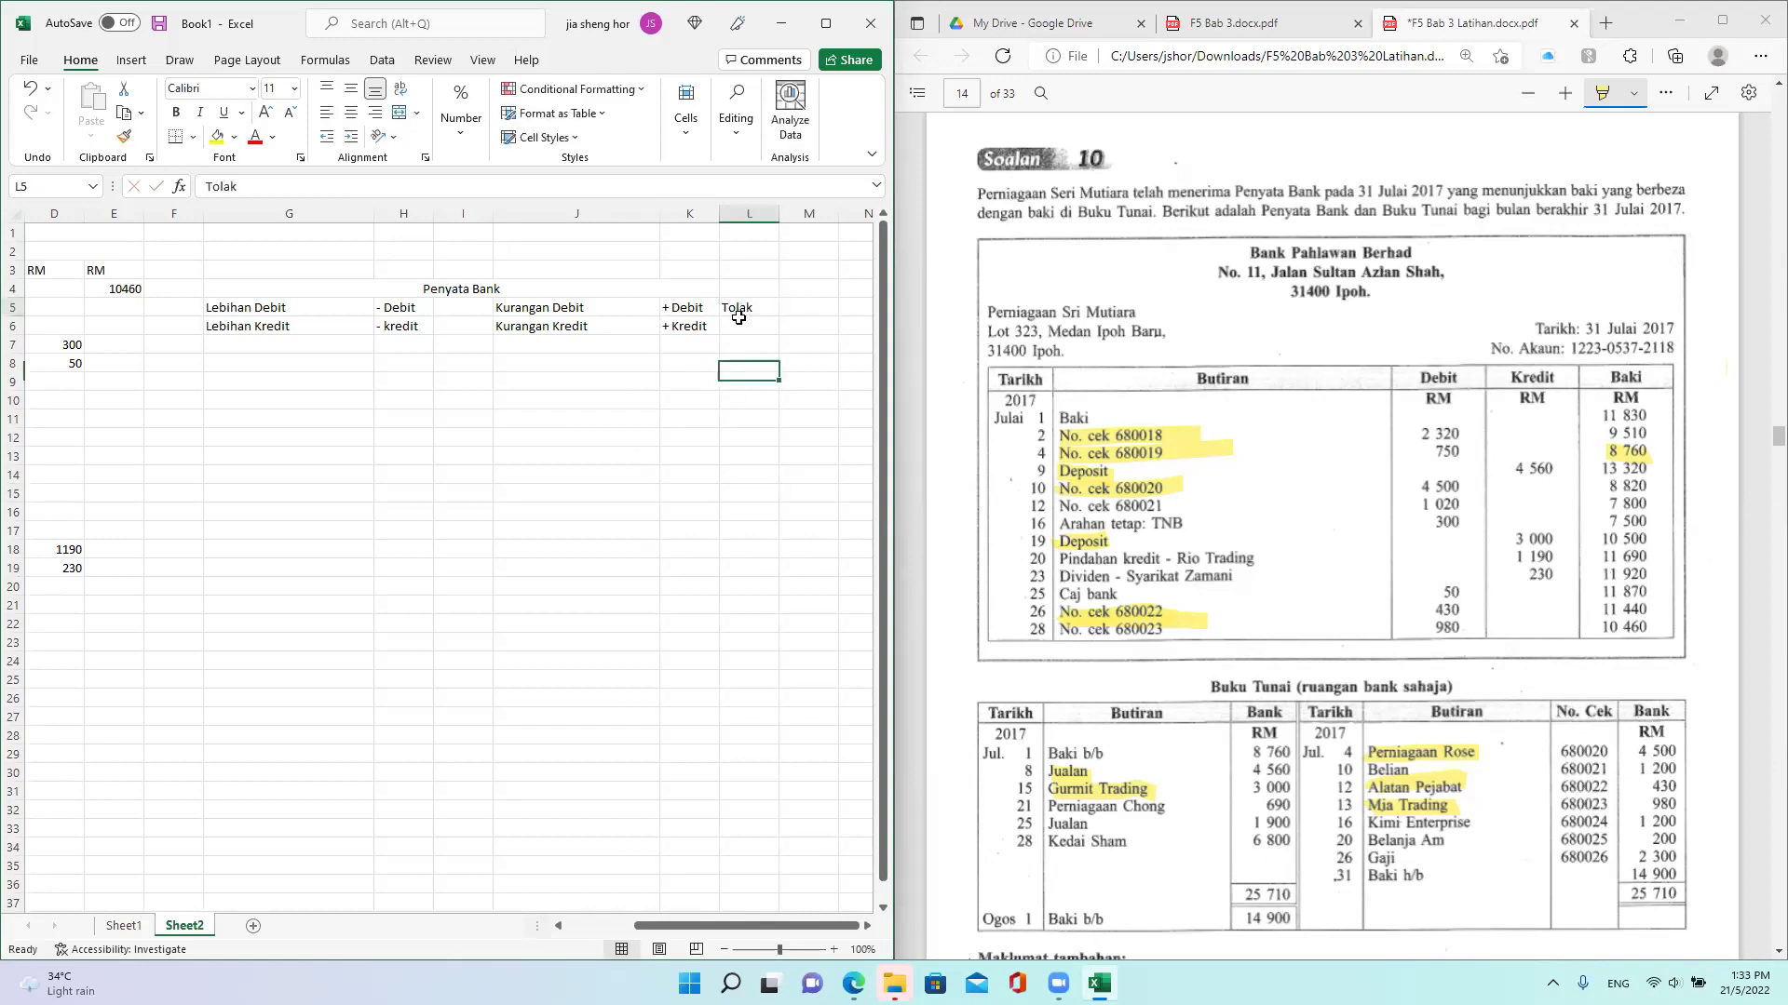
{"action": "key", "text": "Return"}
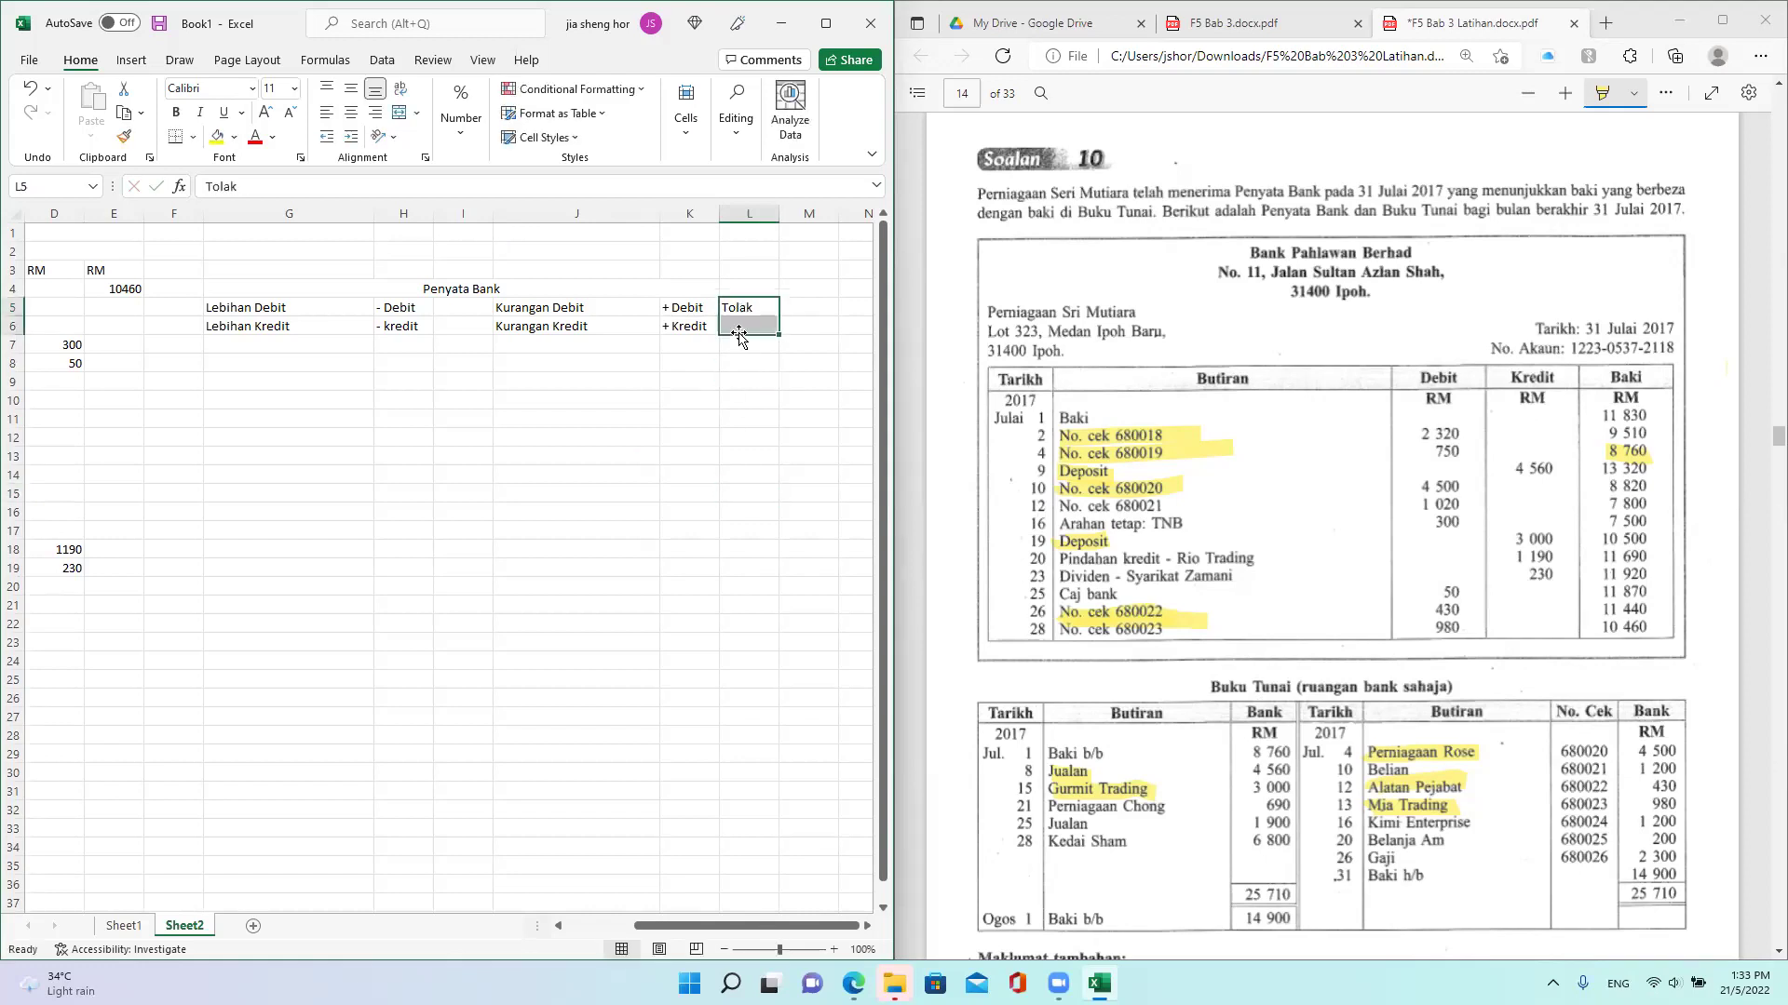
{"action": "type", "text": "Tambah"}
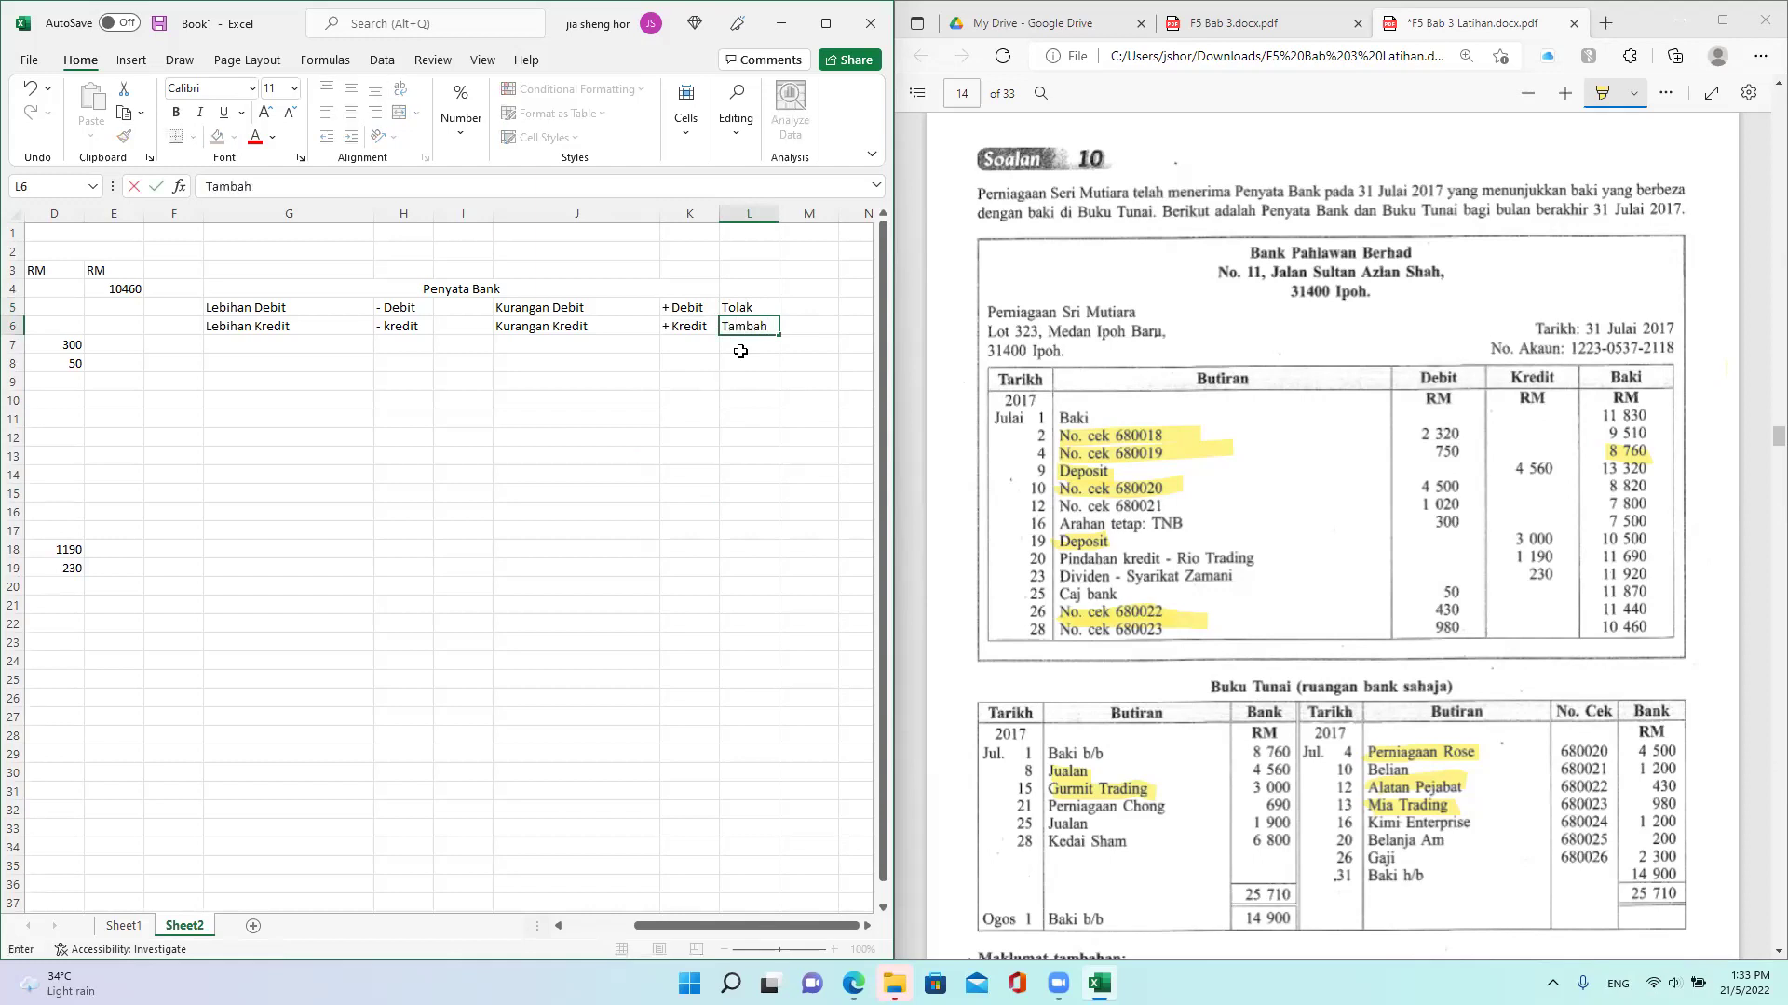
{"action": "left_click", "coordinate": [642, 480]}
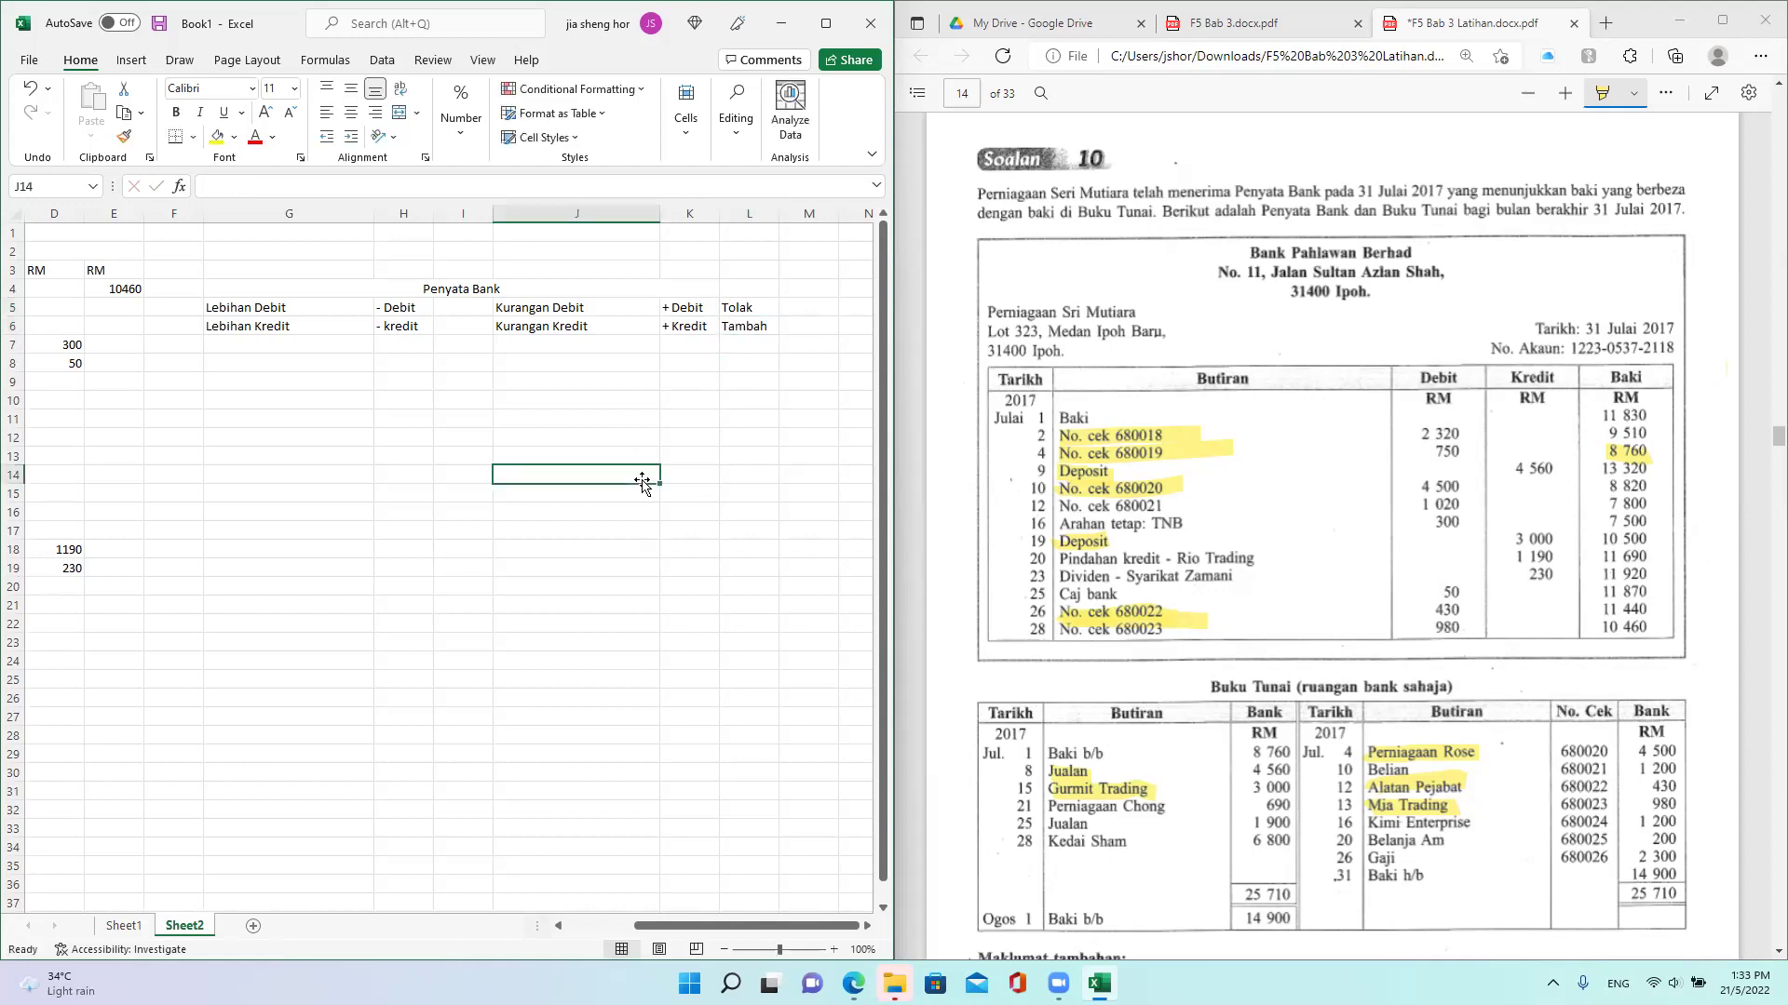
Step: Enter Tambah in I5 beside - Debit and Tolak in I6 beside - kredit
{"action": "left_click", "coordinate": [479, 305]}
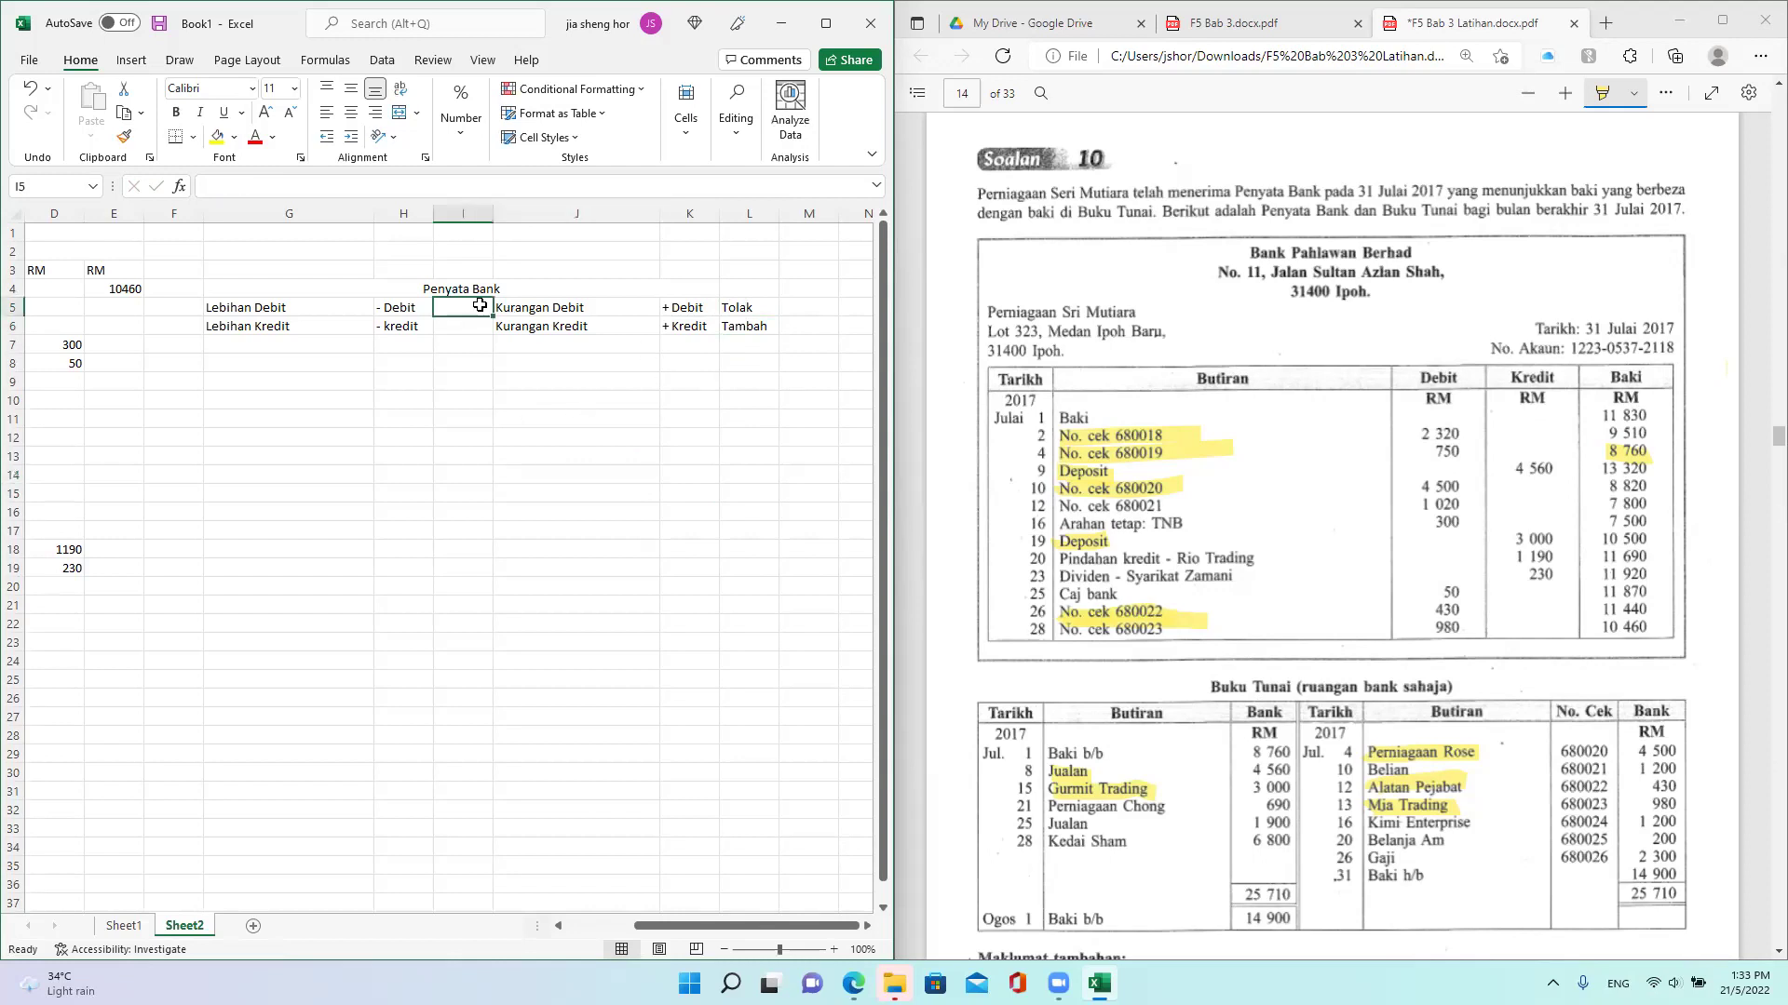
{"action": "type", "text": "Tambah"}
{"action": "left_click", "coordinate": [449, 326]}
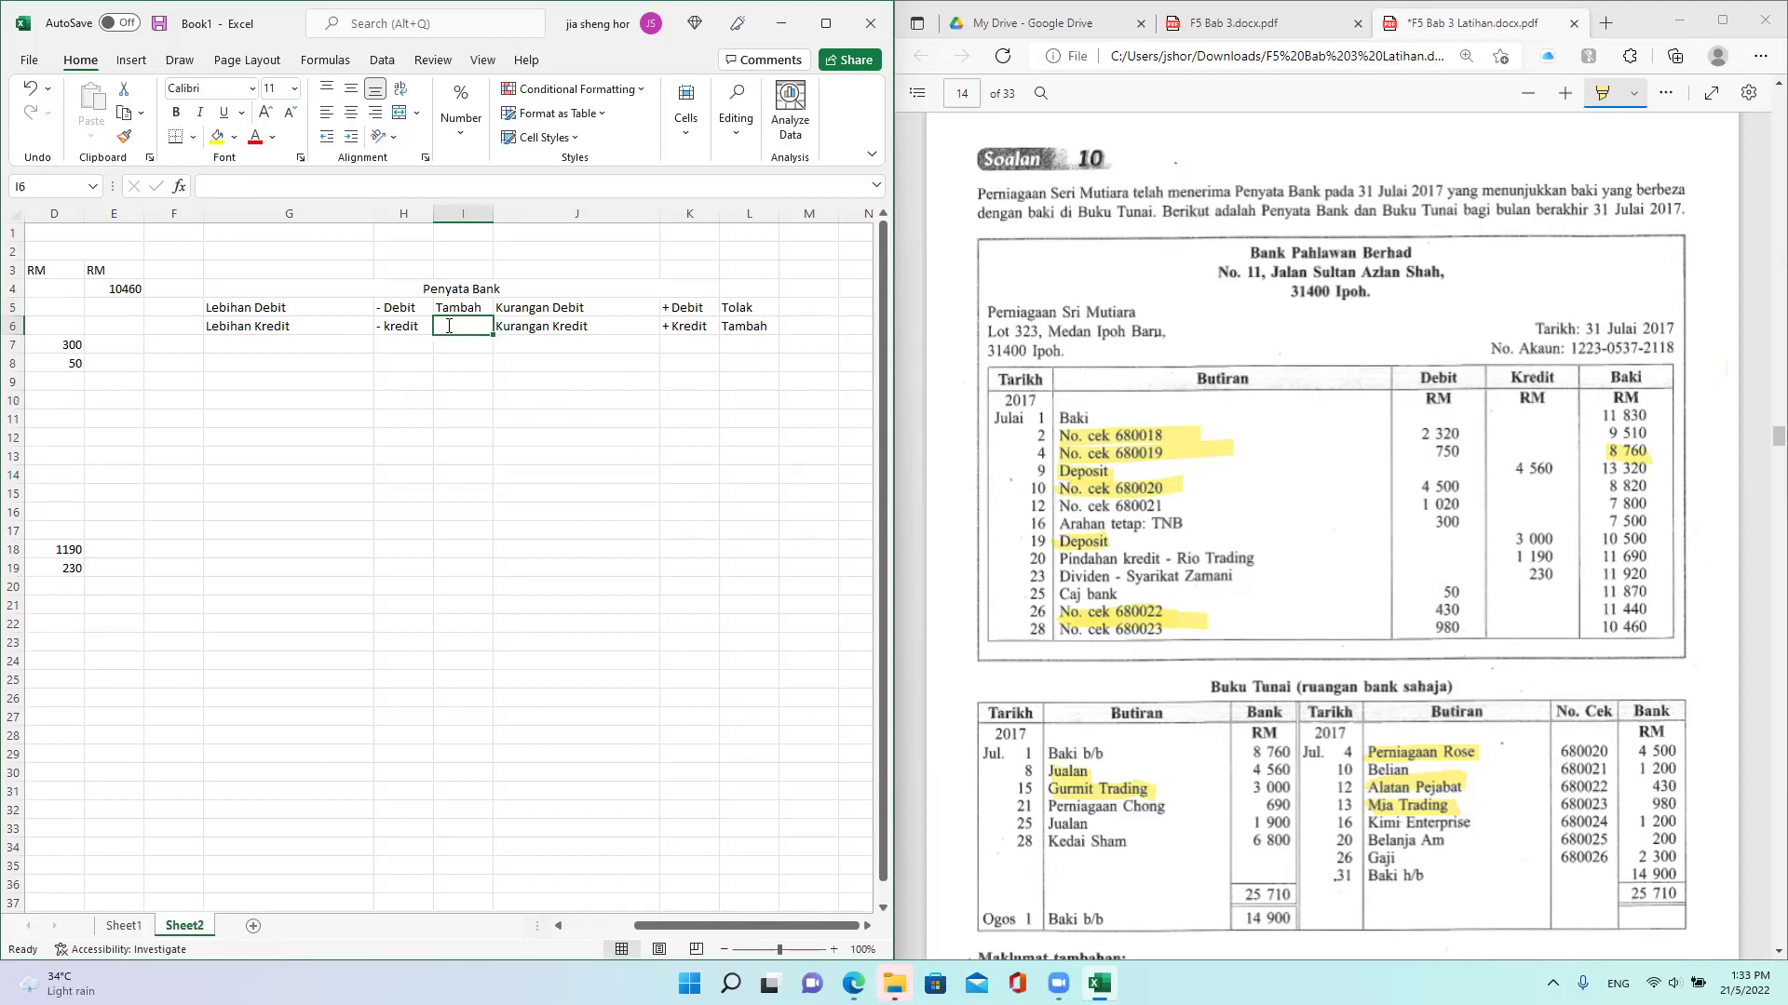
{"action": "type", "text": "Tolak"}
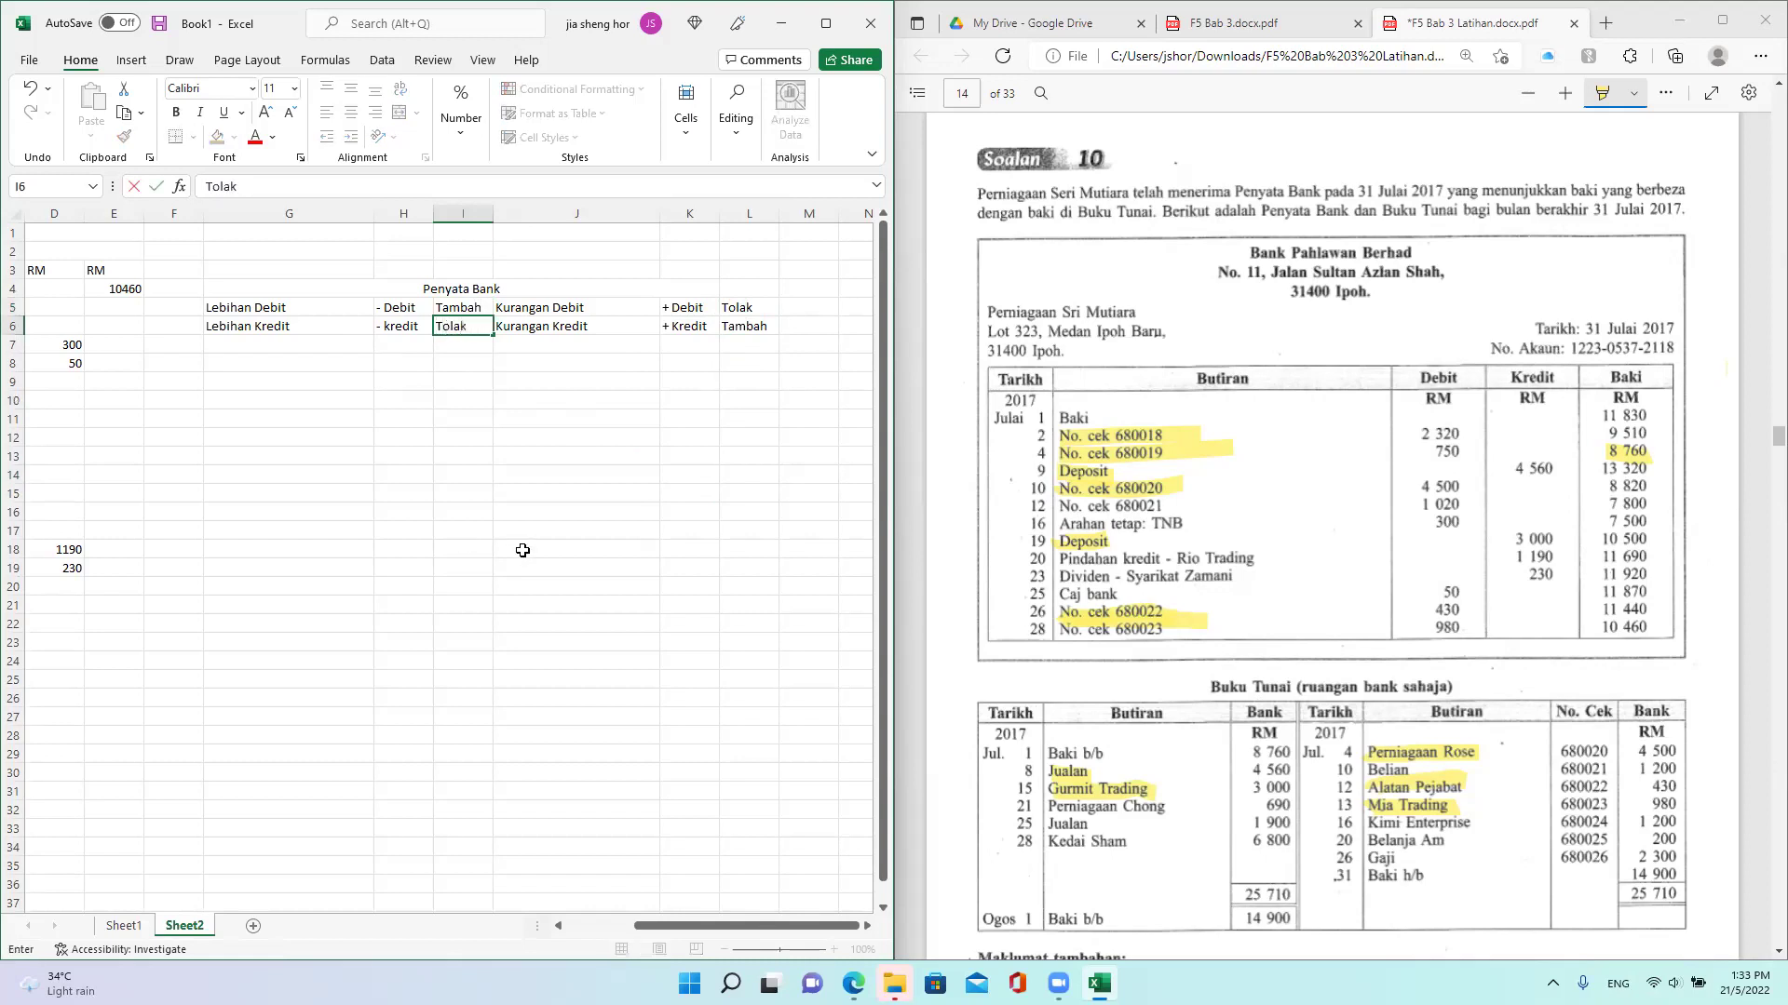
{"action": "left_click", "coordinate": [522, 551]}
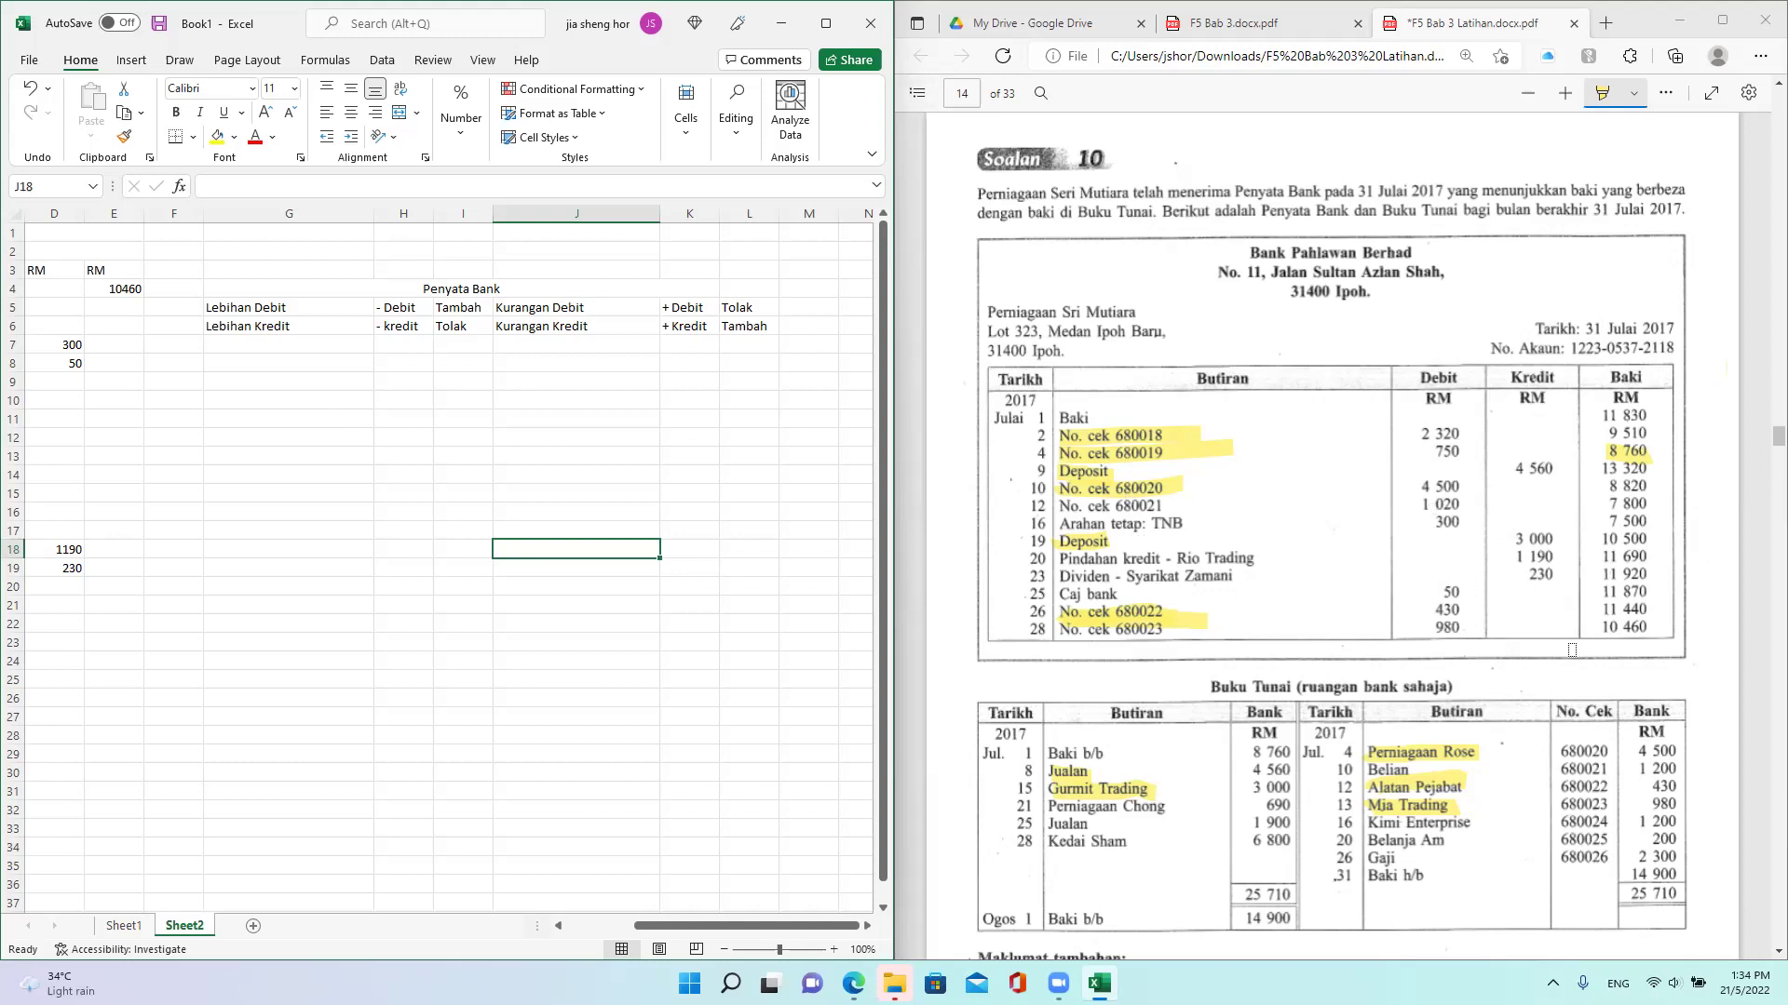
{"action": "left_click", "coordinate": [688, 312]}
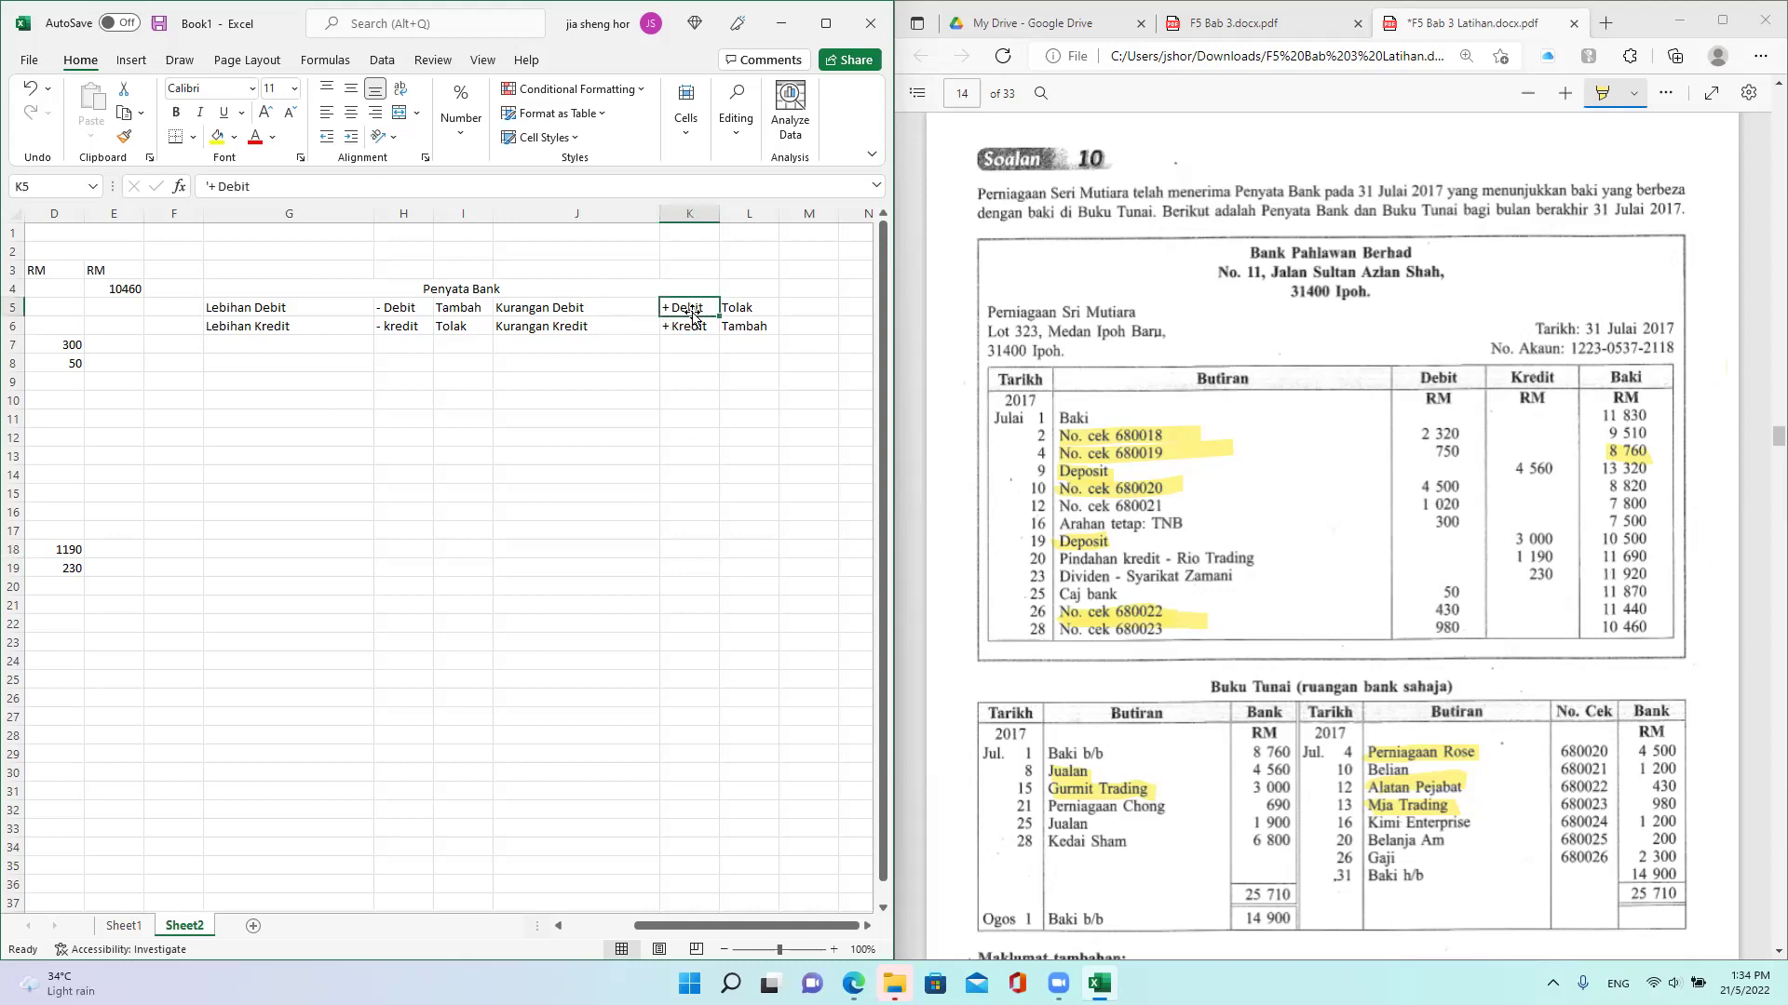
{"action": "left_click", "coordinate": [744, 306]}
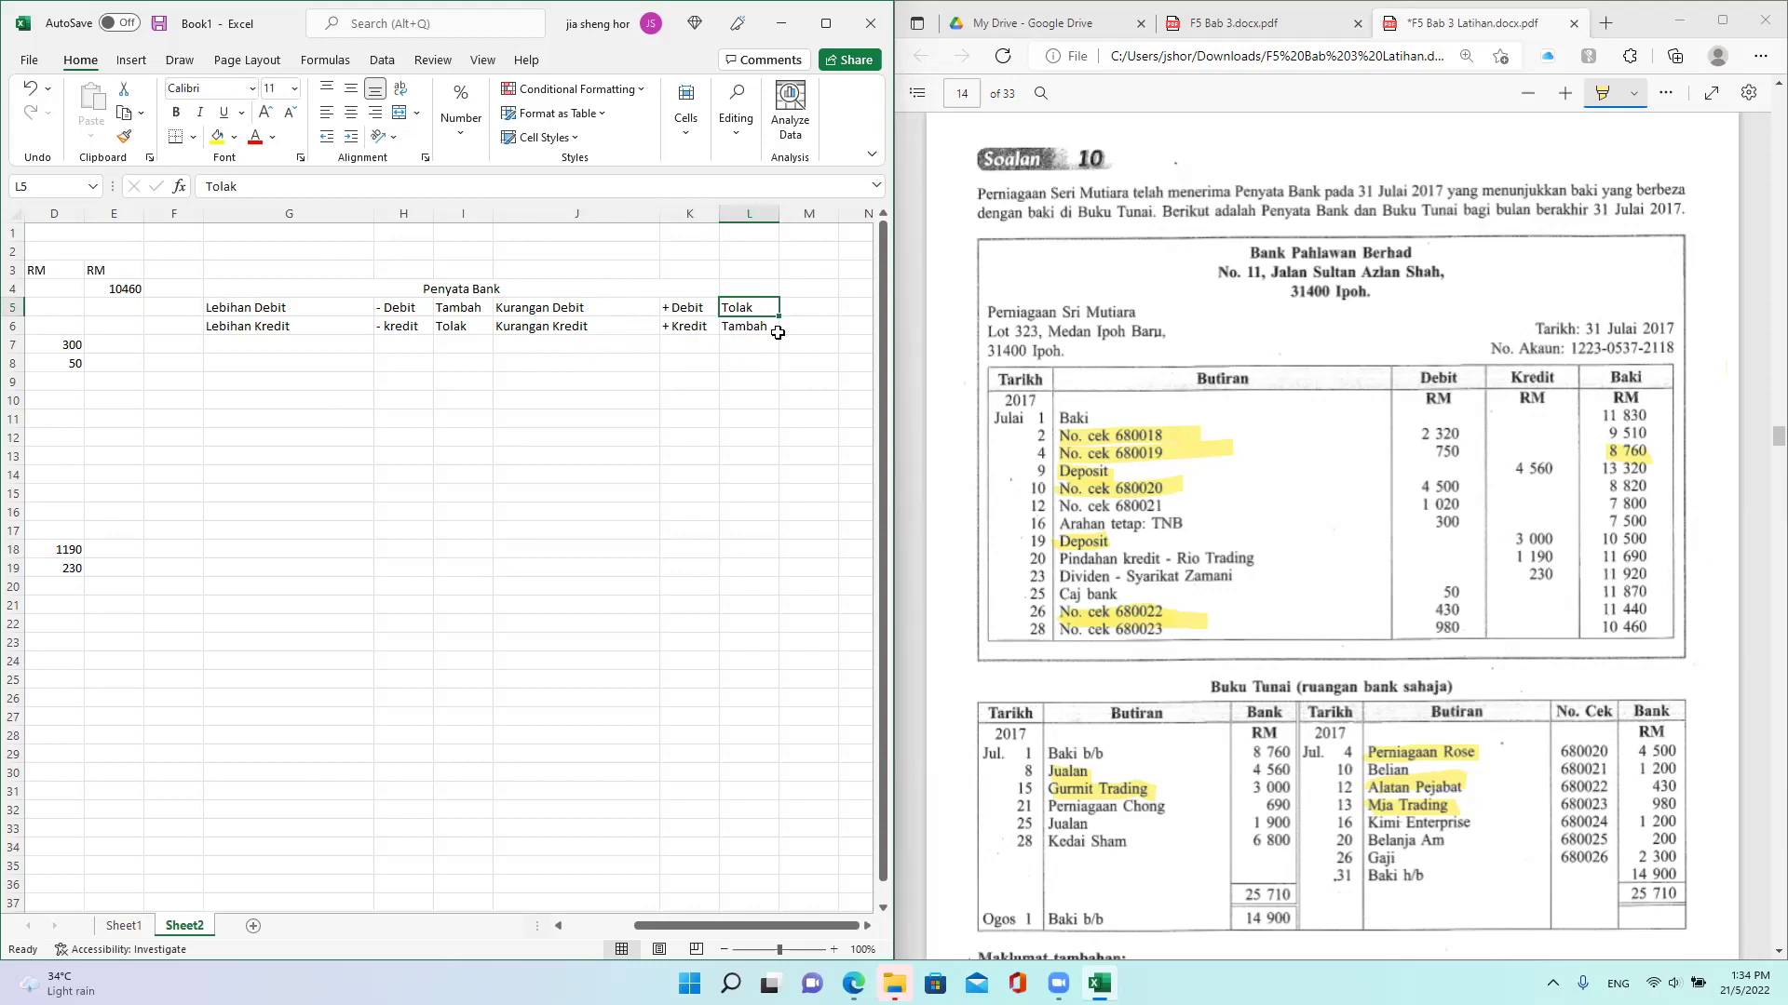
{"action": "left_click", "coordinate": [745, 326]}
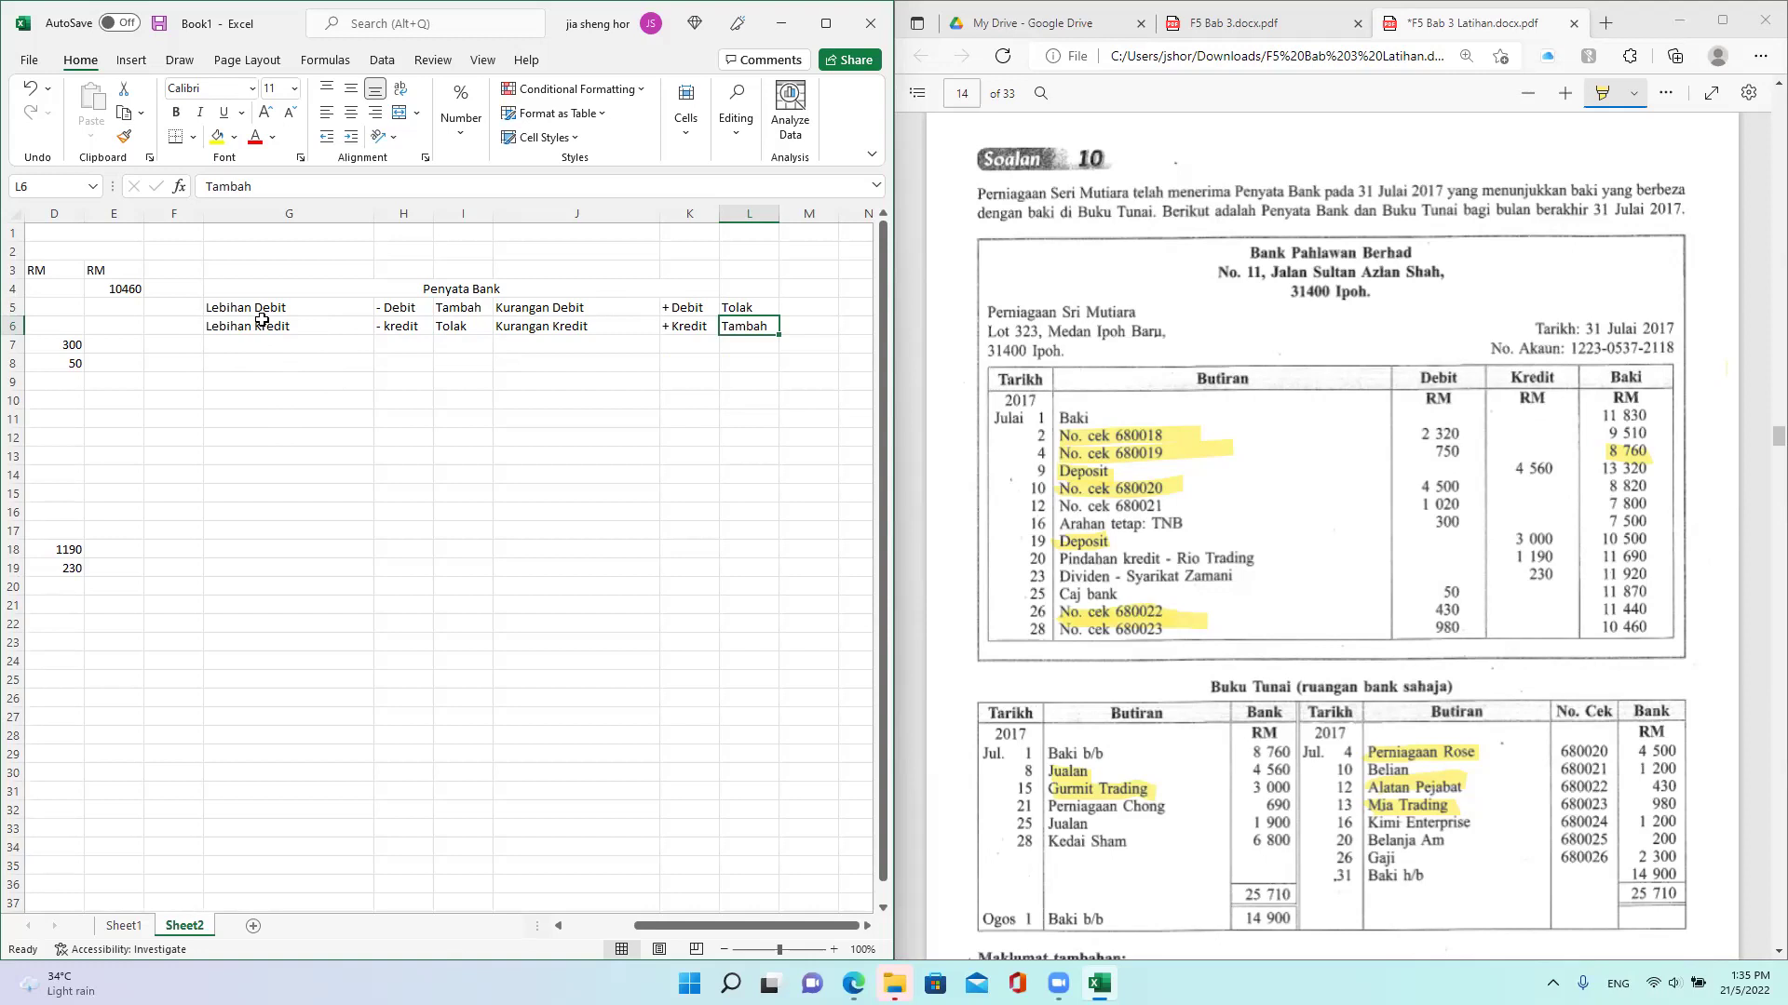
{"action": "left_click", "coordinate": [597, 310]}
Step: Add a Kesilapan (Kurangan Debit) line in A20 of the Tolak section, with the amount 180 in D20
{"action": "left_click_drag", "start_coordinate": [647, 927], "coordinate": [581, 927]}
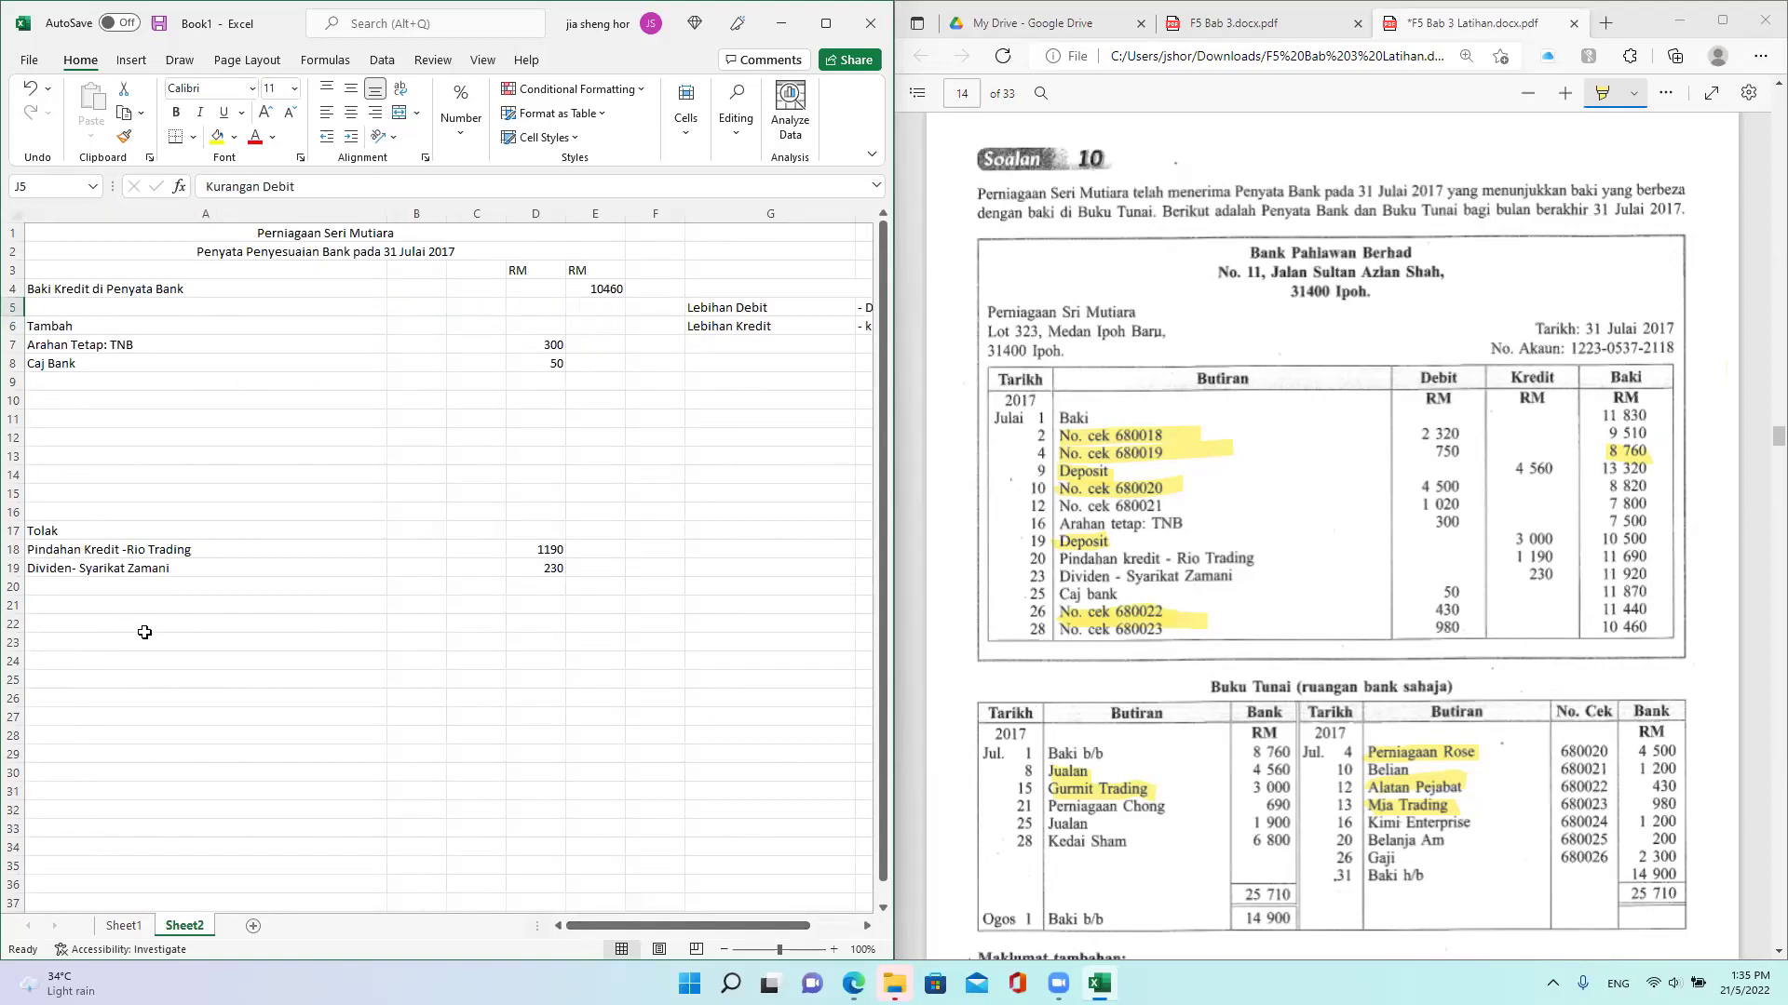
{"action": "left_click", "coordinate": [88, 585]}
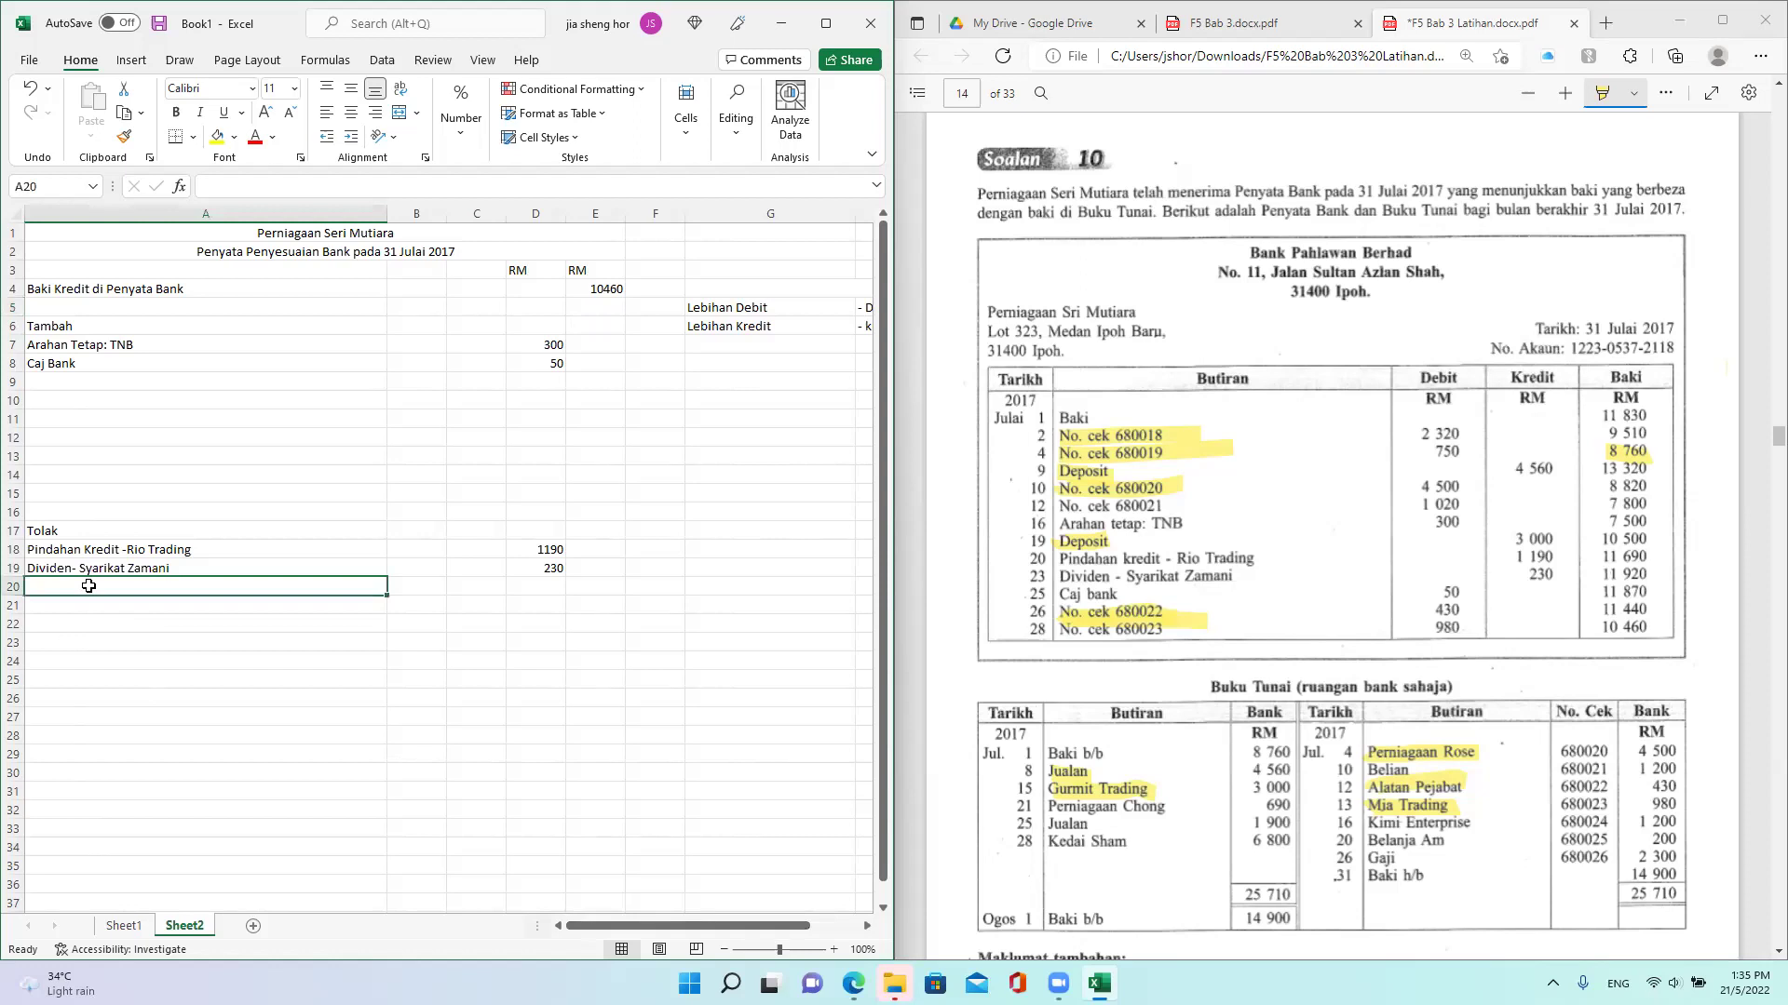
{"action": "type", "text": "Kesil"}
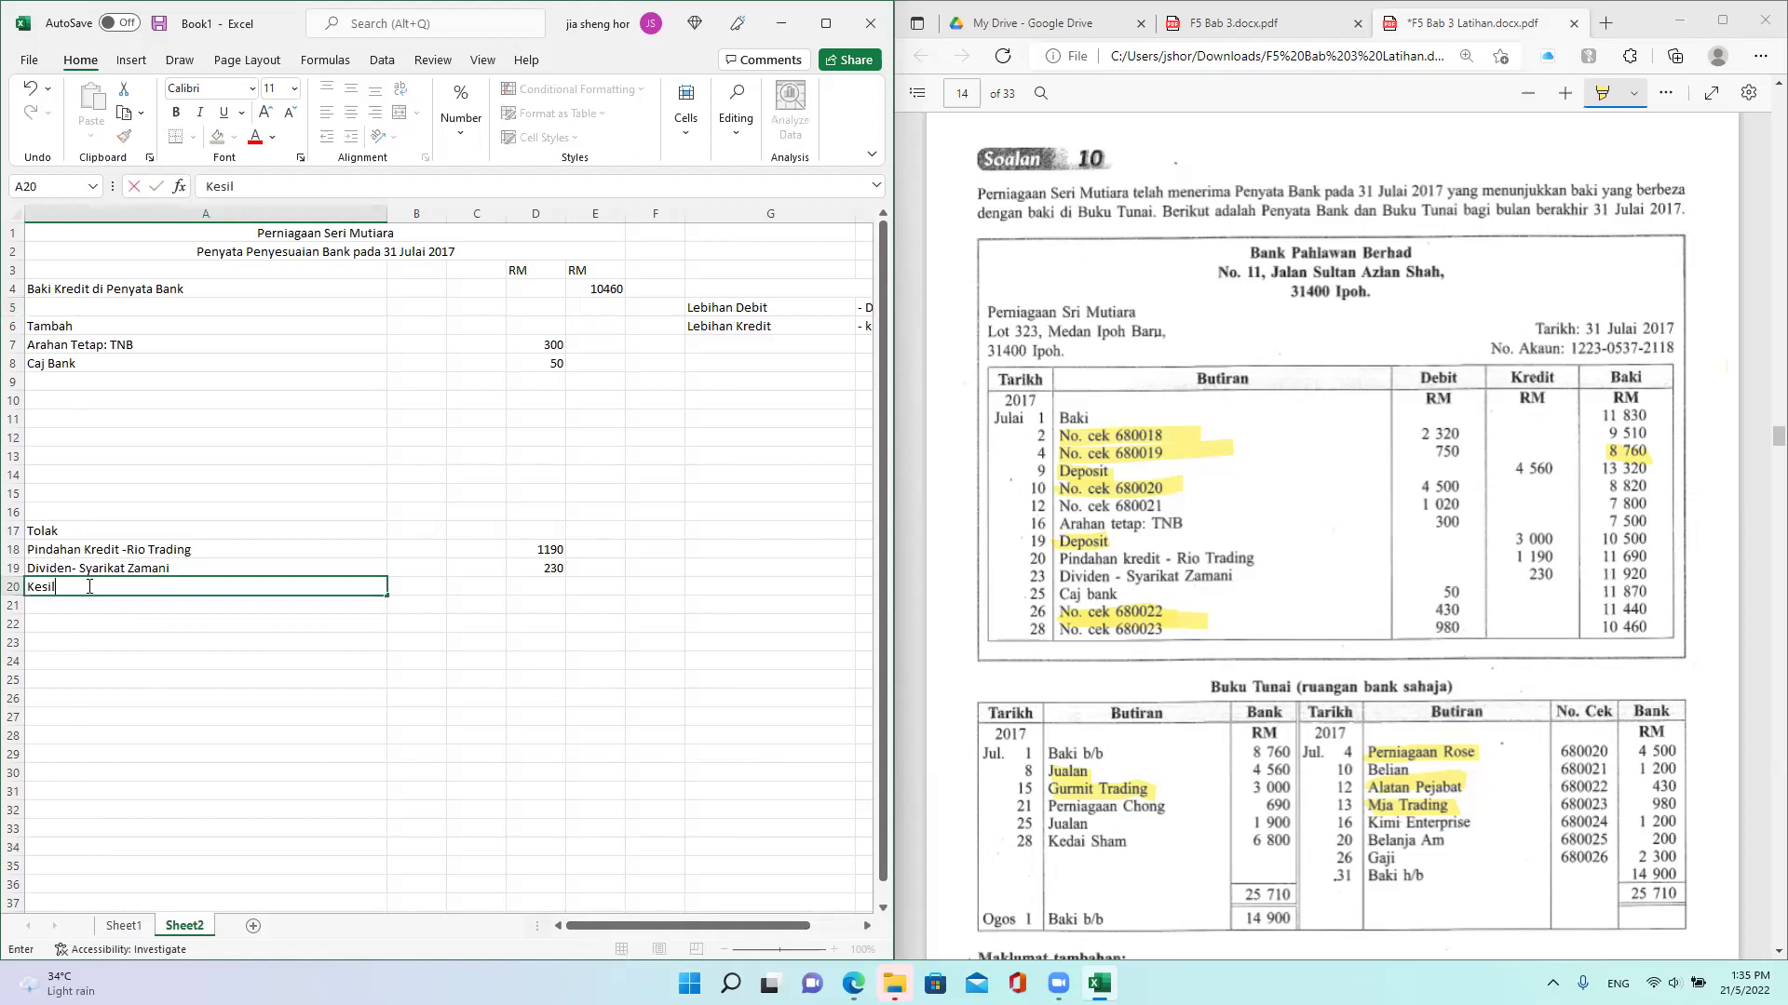
{"action": "type", "text": "apan (Kurangan"}
{"action": "type", "text": "Debit"}
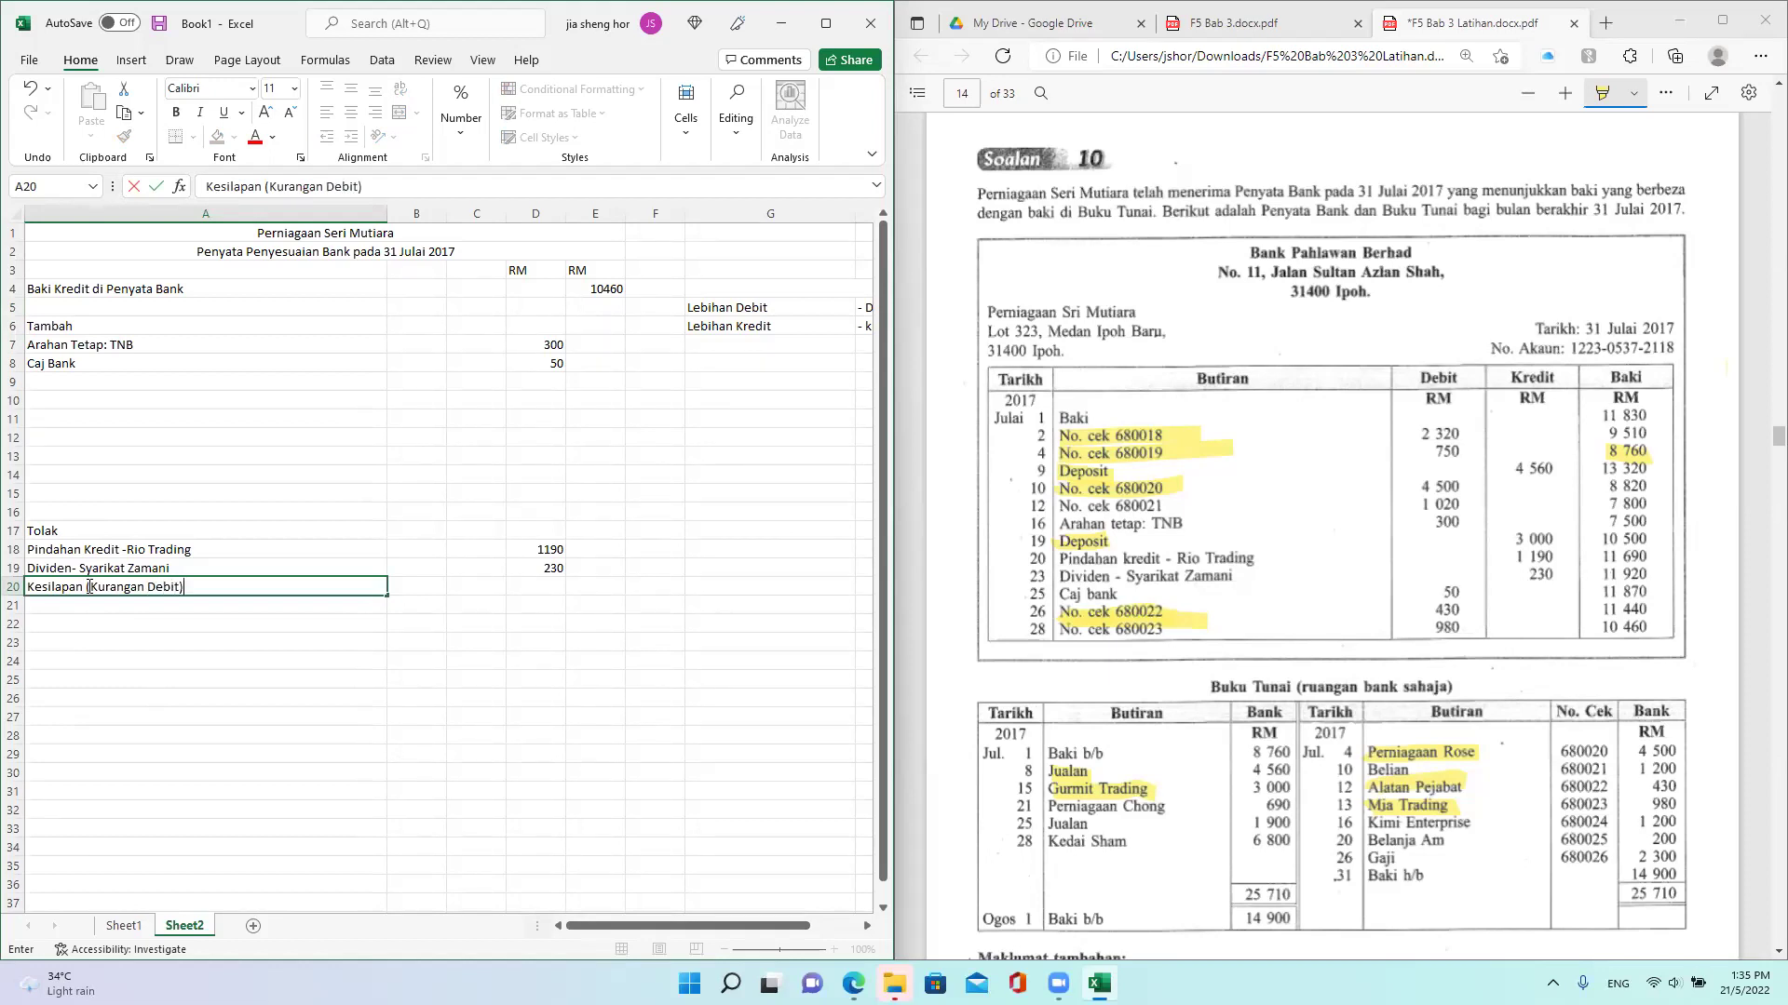
{"action": "left_click", "coordinate": [538, 584]}
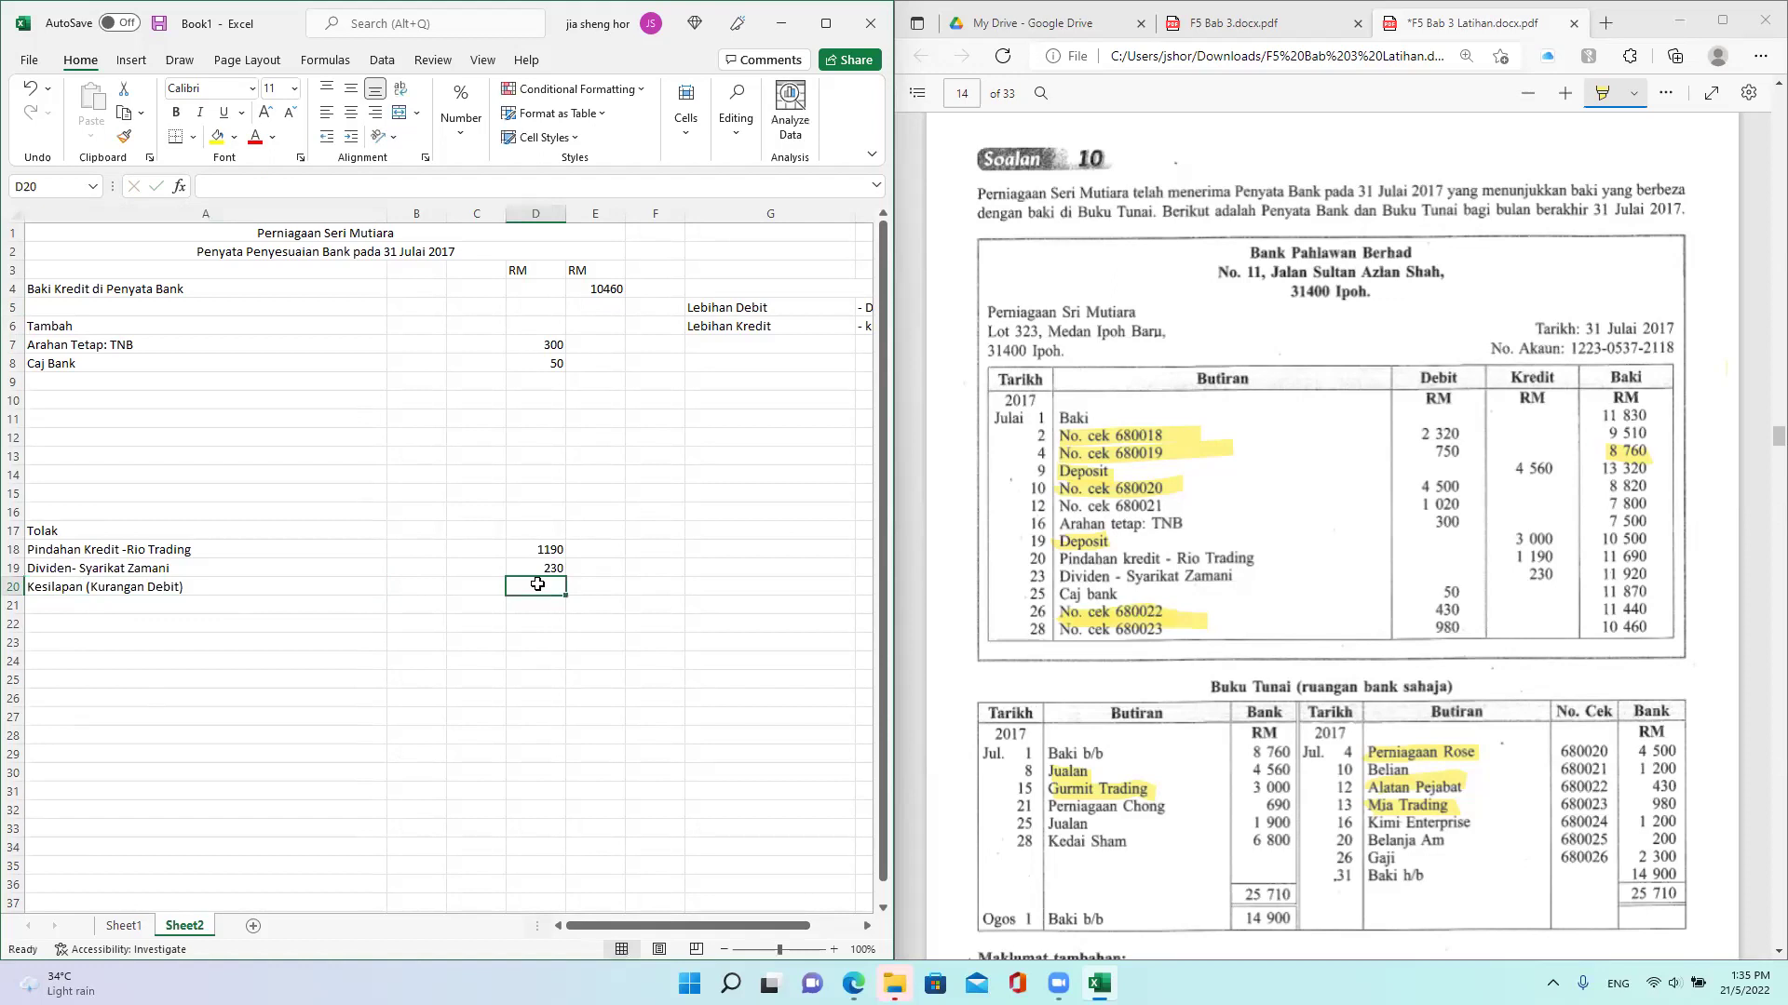
{"action": "left_click", "coordinate": [98, 585]}
{"action": "left_click_drag", "start_coordinate": [360, 188], "coordinate": [102, 208]}
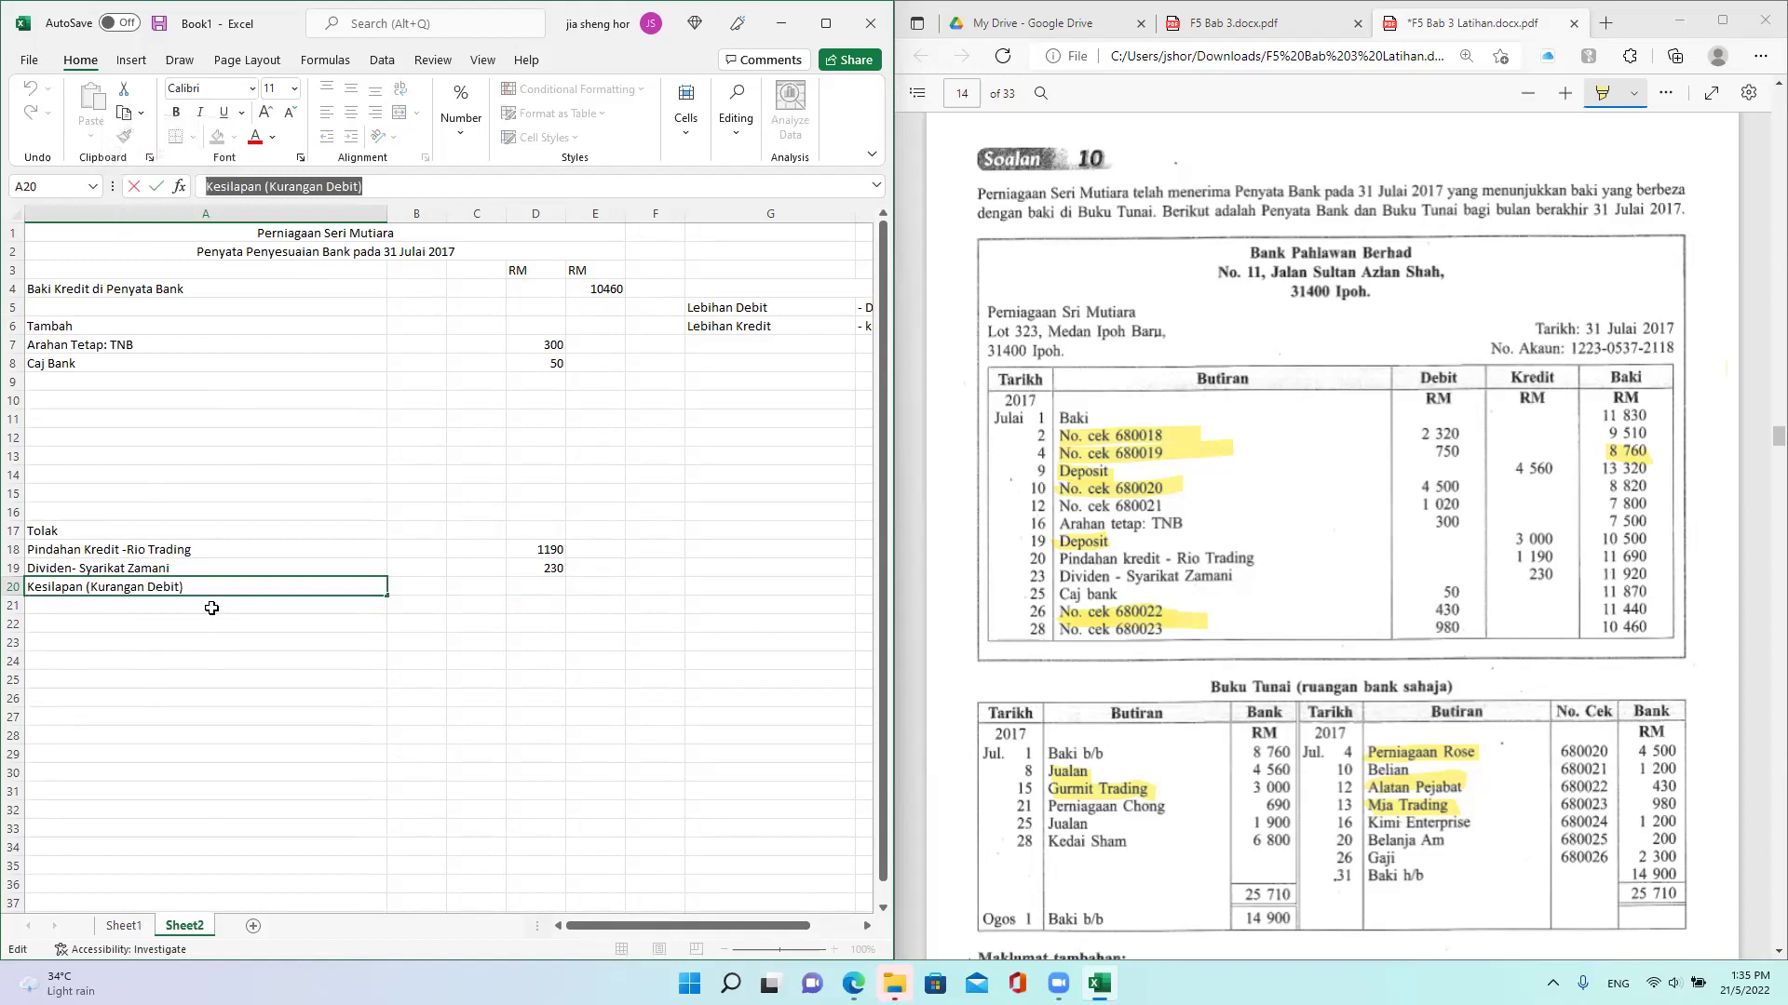
{"action": "left_click", "coordinate": [532, 585]}
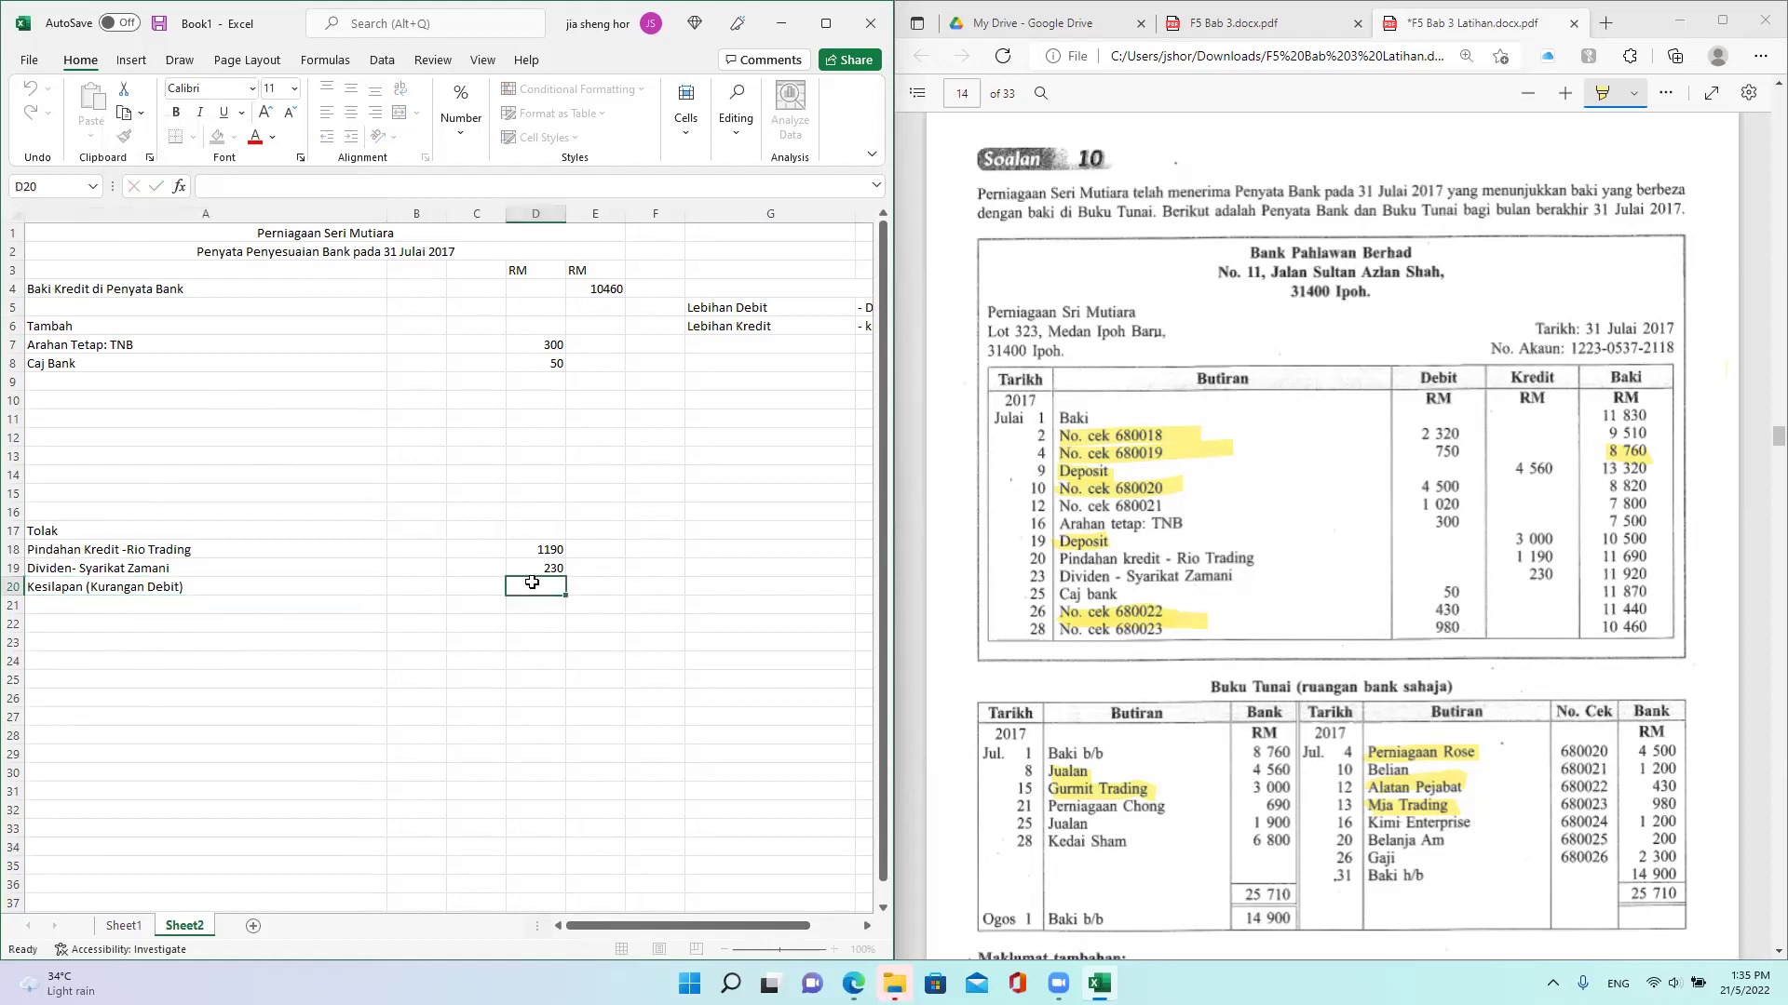
{"action": "type", "text": "180"}
{"action": "left_click", "coordinate": [230, 753]}
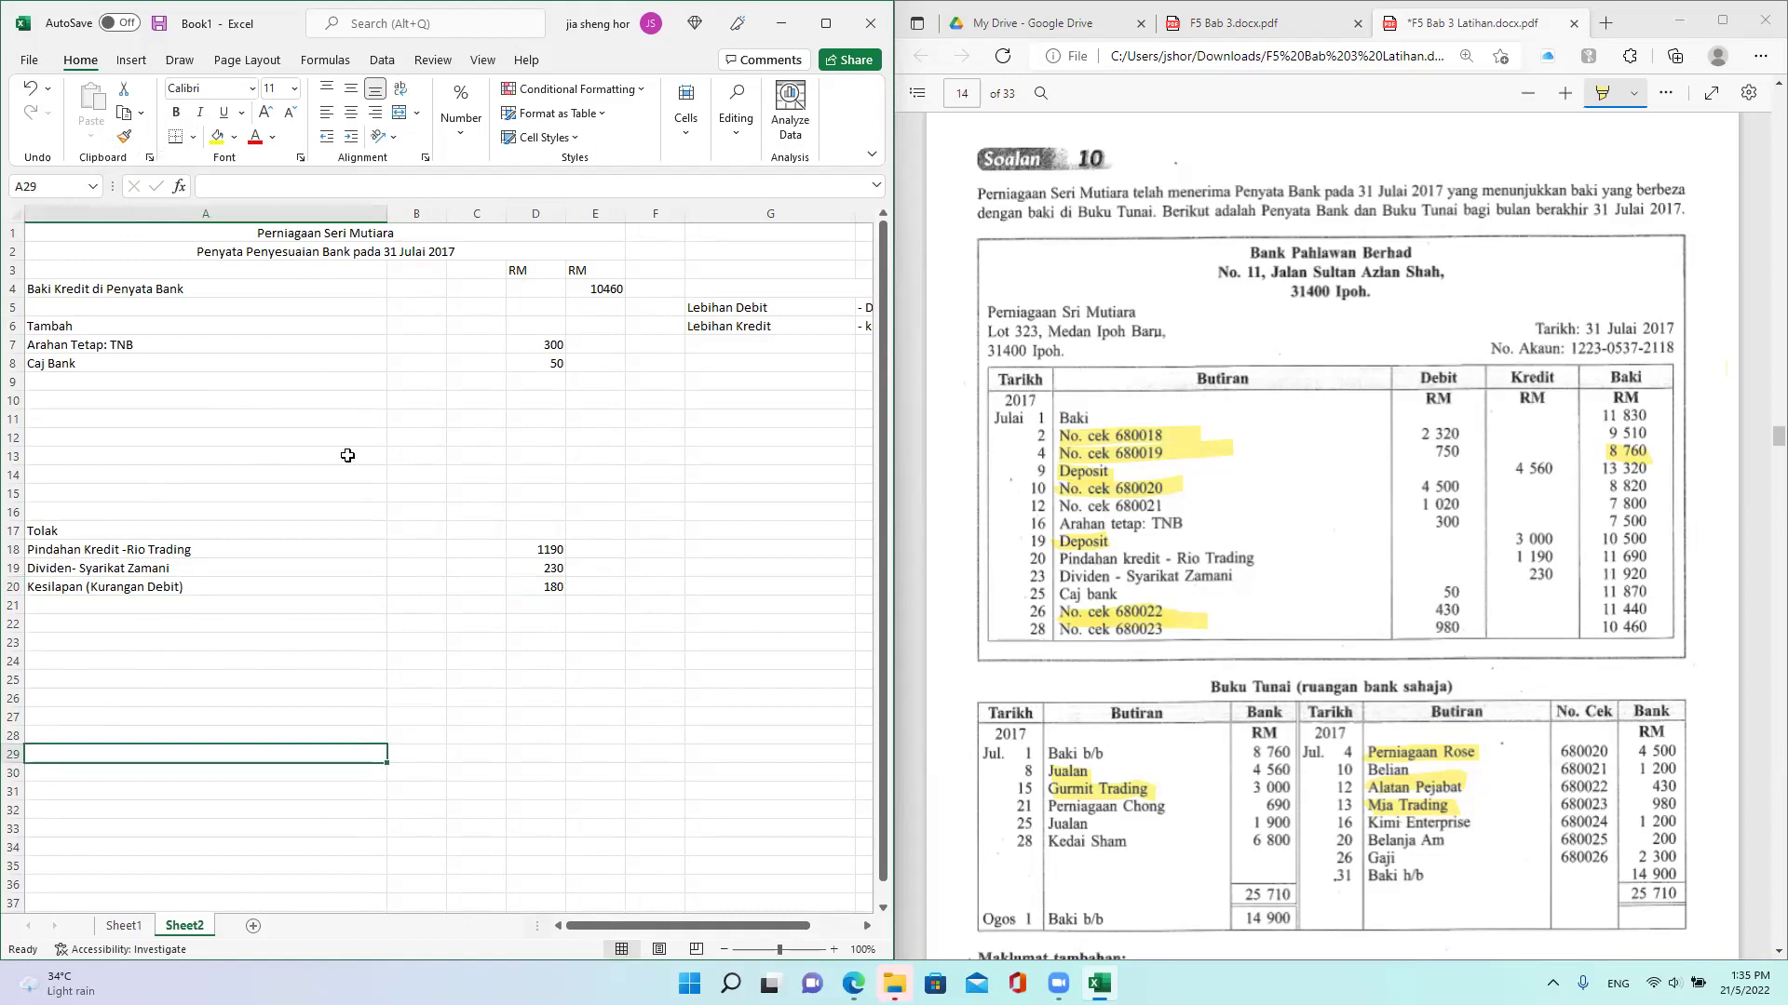
Step: Extend the A20 label to read Kesilapan (Kurangan Debit no cek 680021)
{"action": "left_click", "coordinate": [164, 588]}
{"action": "left_click", "coordinate": [359, 186]}
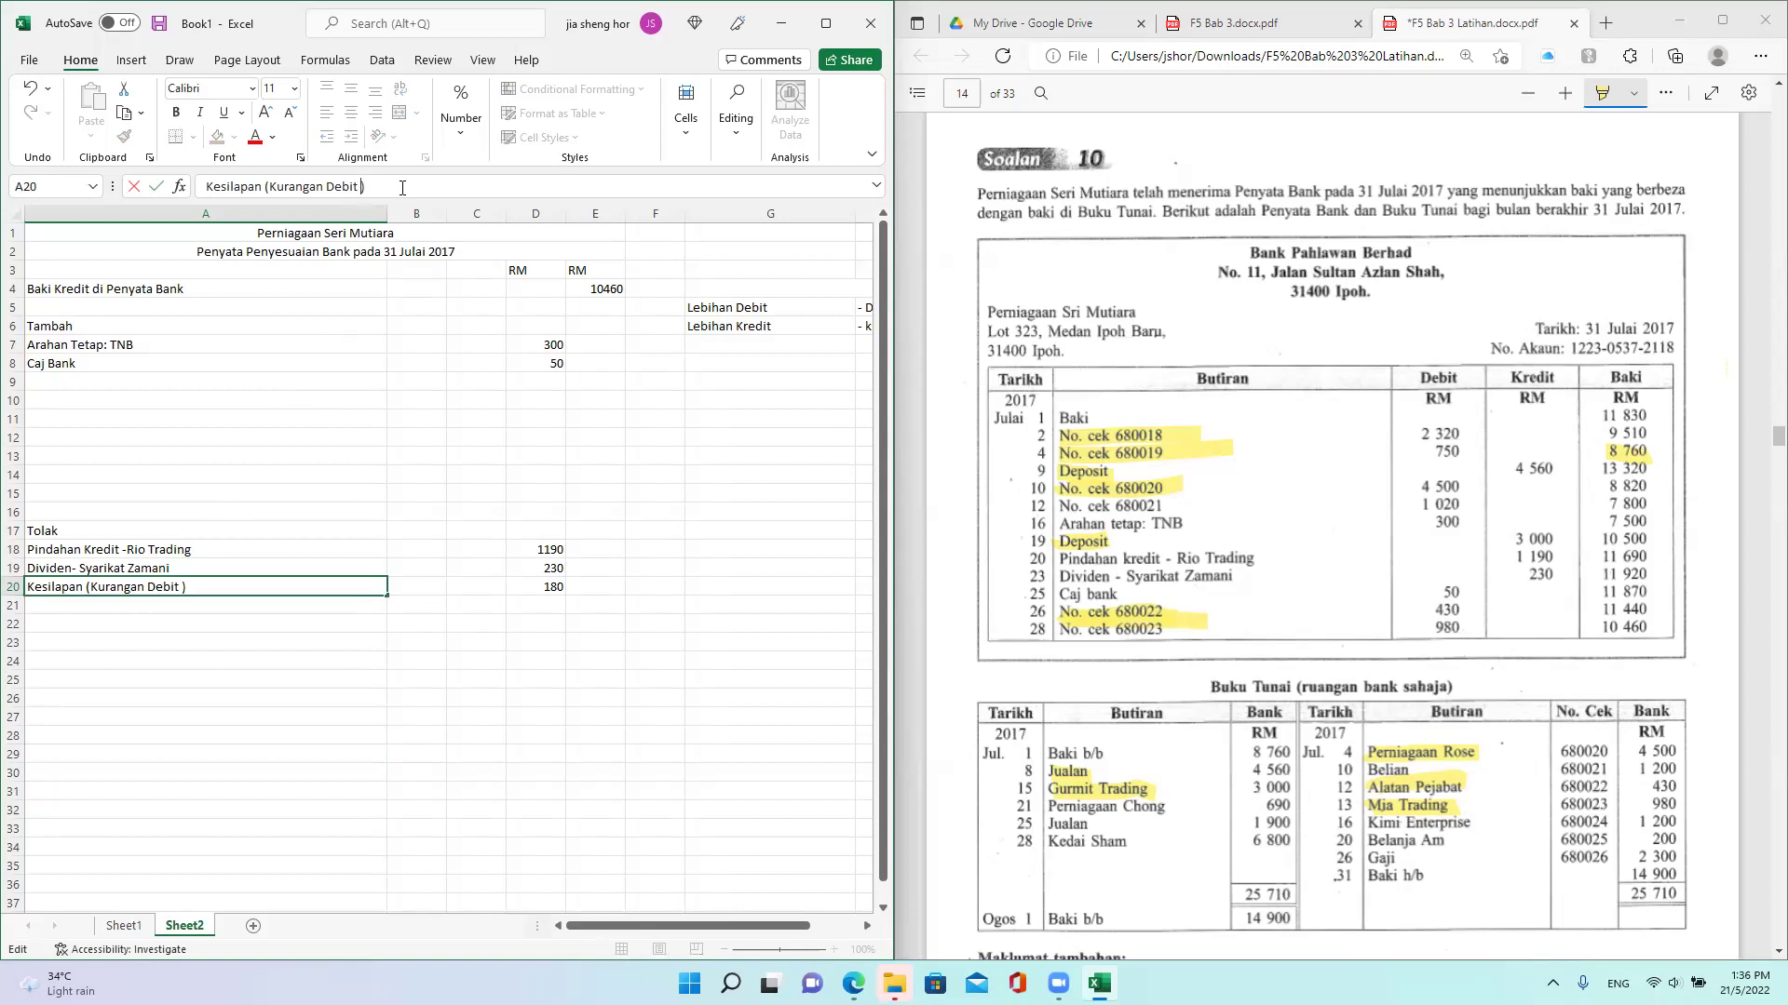
{"action": "type", "text": "no cek 680021"}
{"action": "left_click", "coordinate": [314, 719]}
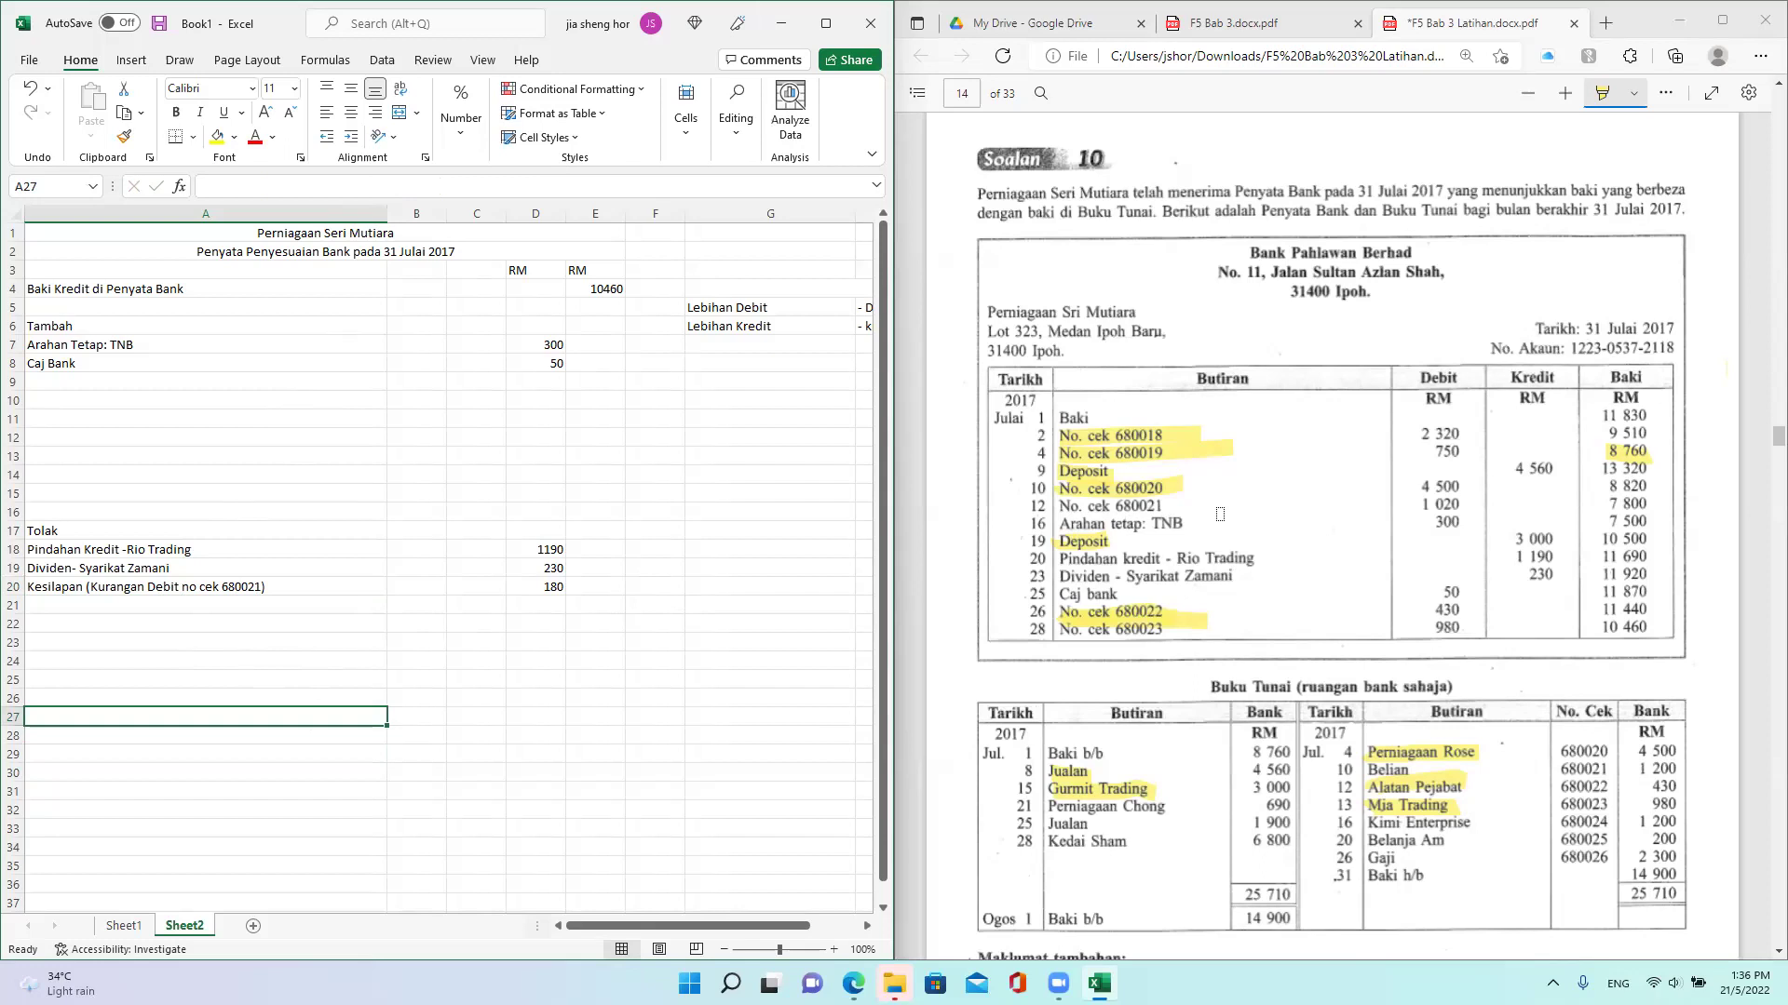
Step: Enter the label Deposit Belum Dikreditkan in A9, below Caj Bank in the Tambah section
{"action": "scroll", "coordinate": [1220, 514], "scroll_direction": "down", "scroll_amount": 2}
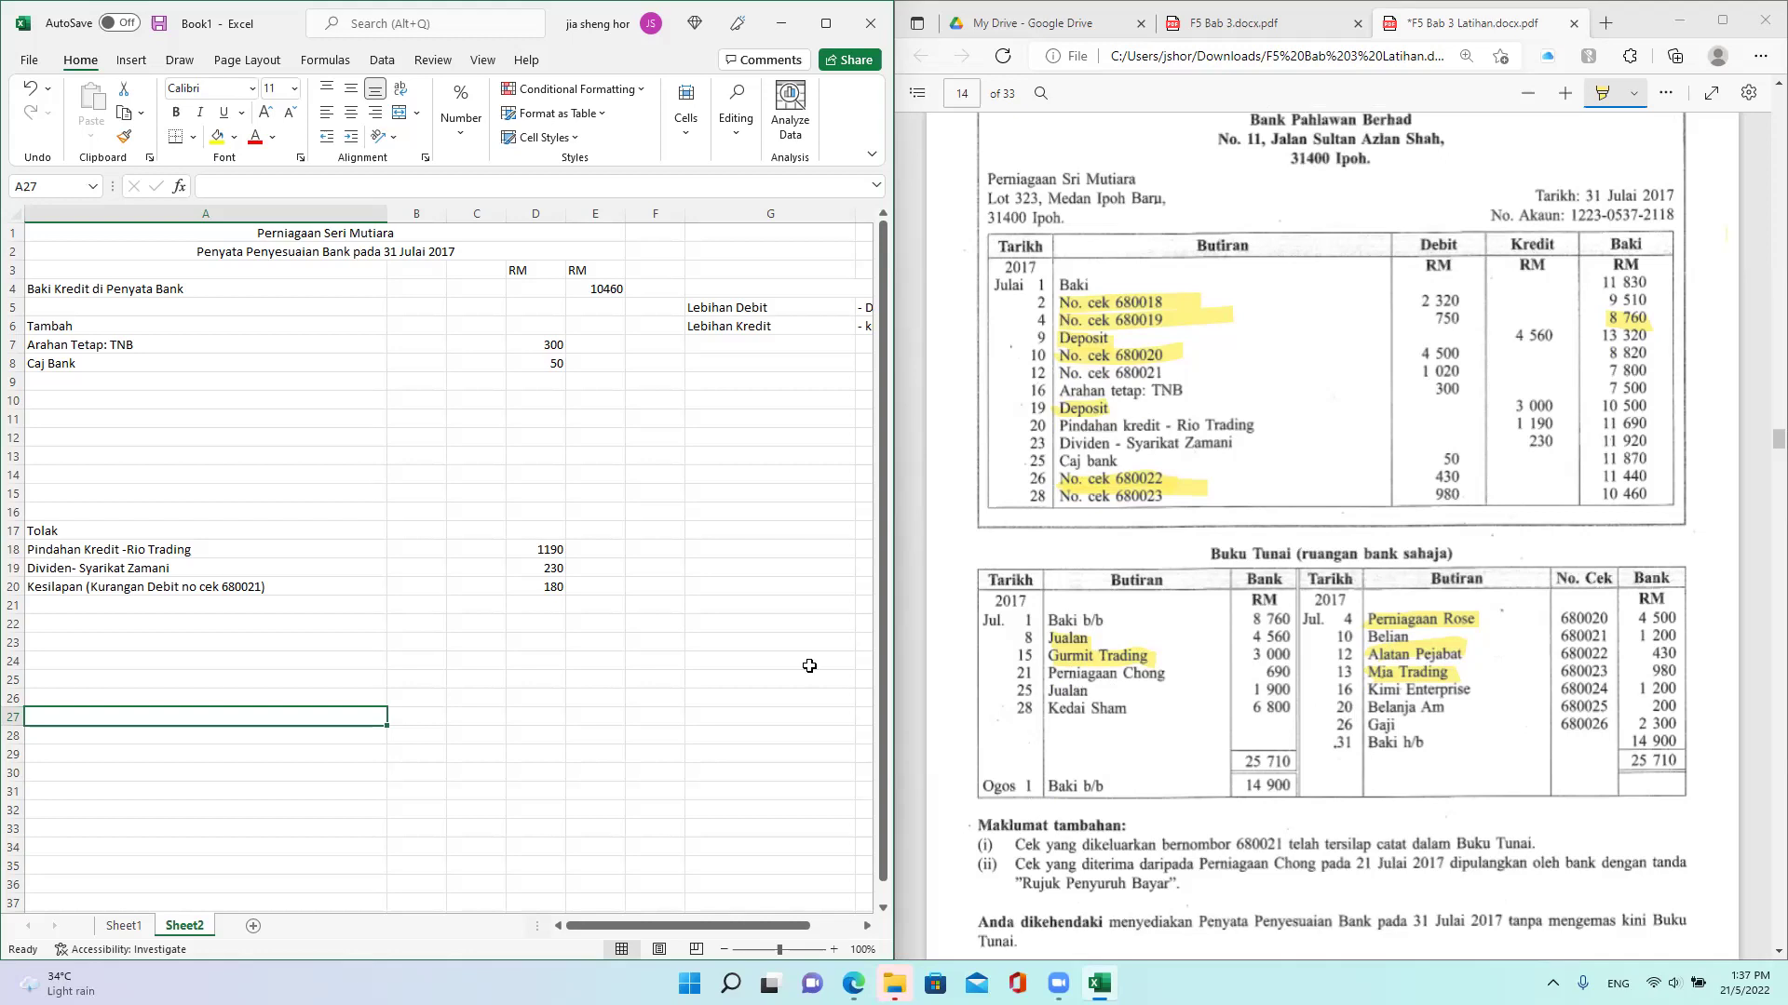
{"action": "left_click", "coordinate": [51, 379]}
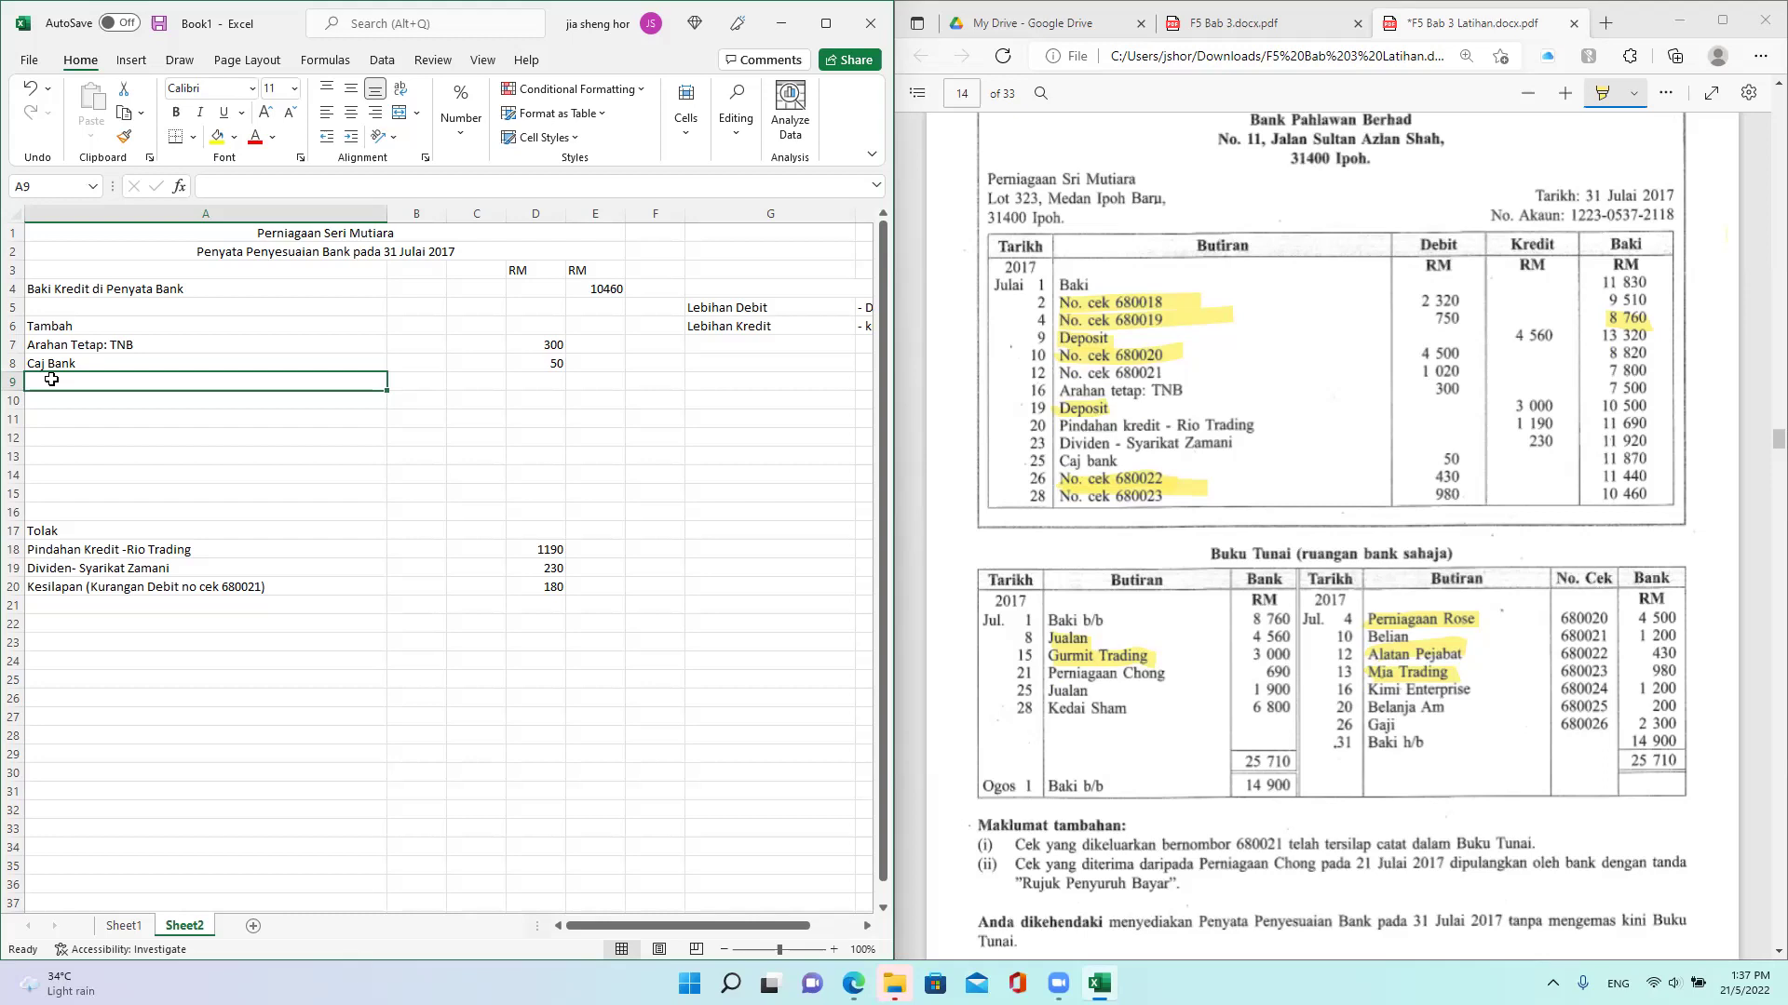
{"action": "type", "text": "Deposit"}
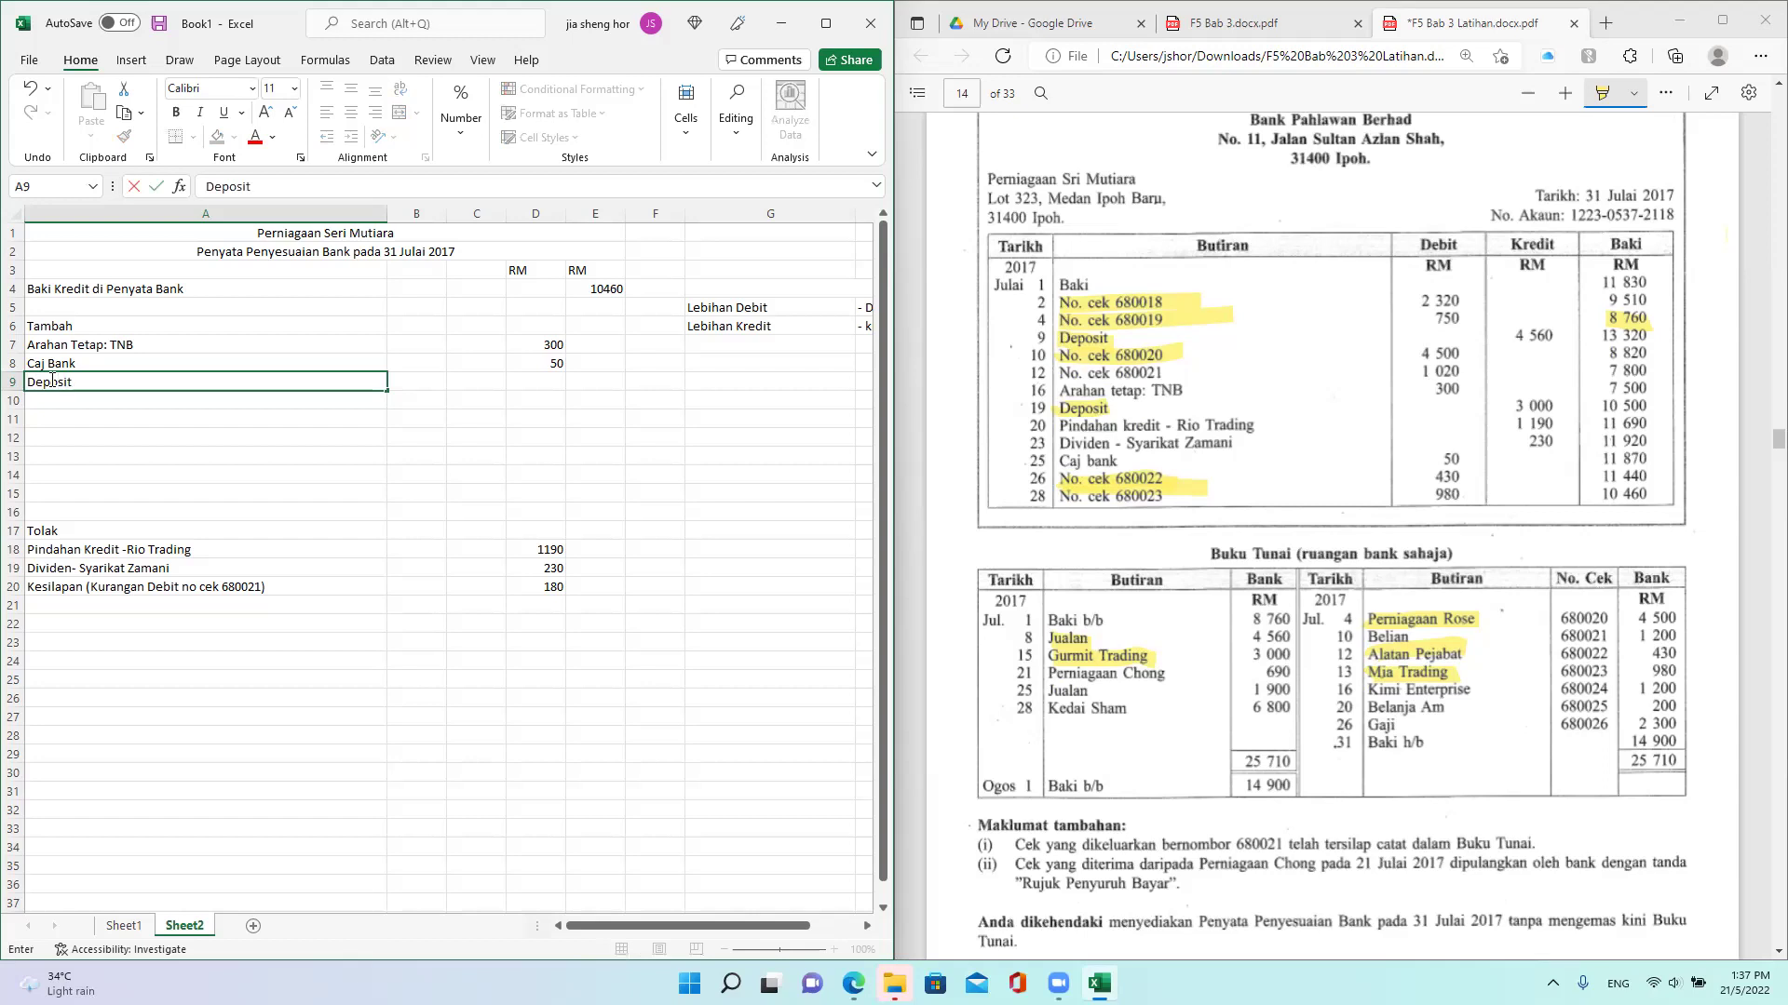
{"action": "type", "text": " Belum Dikreditkan"}
{"action": "key", "text": "Tab"}
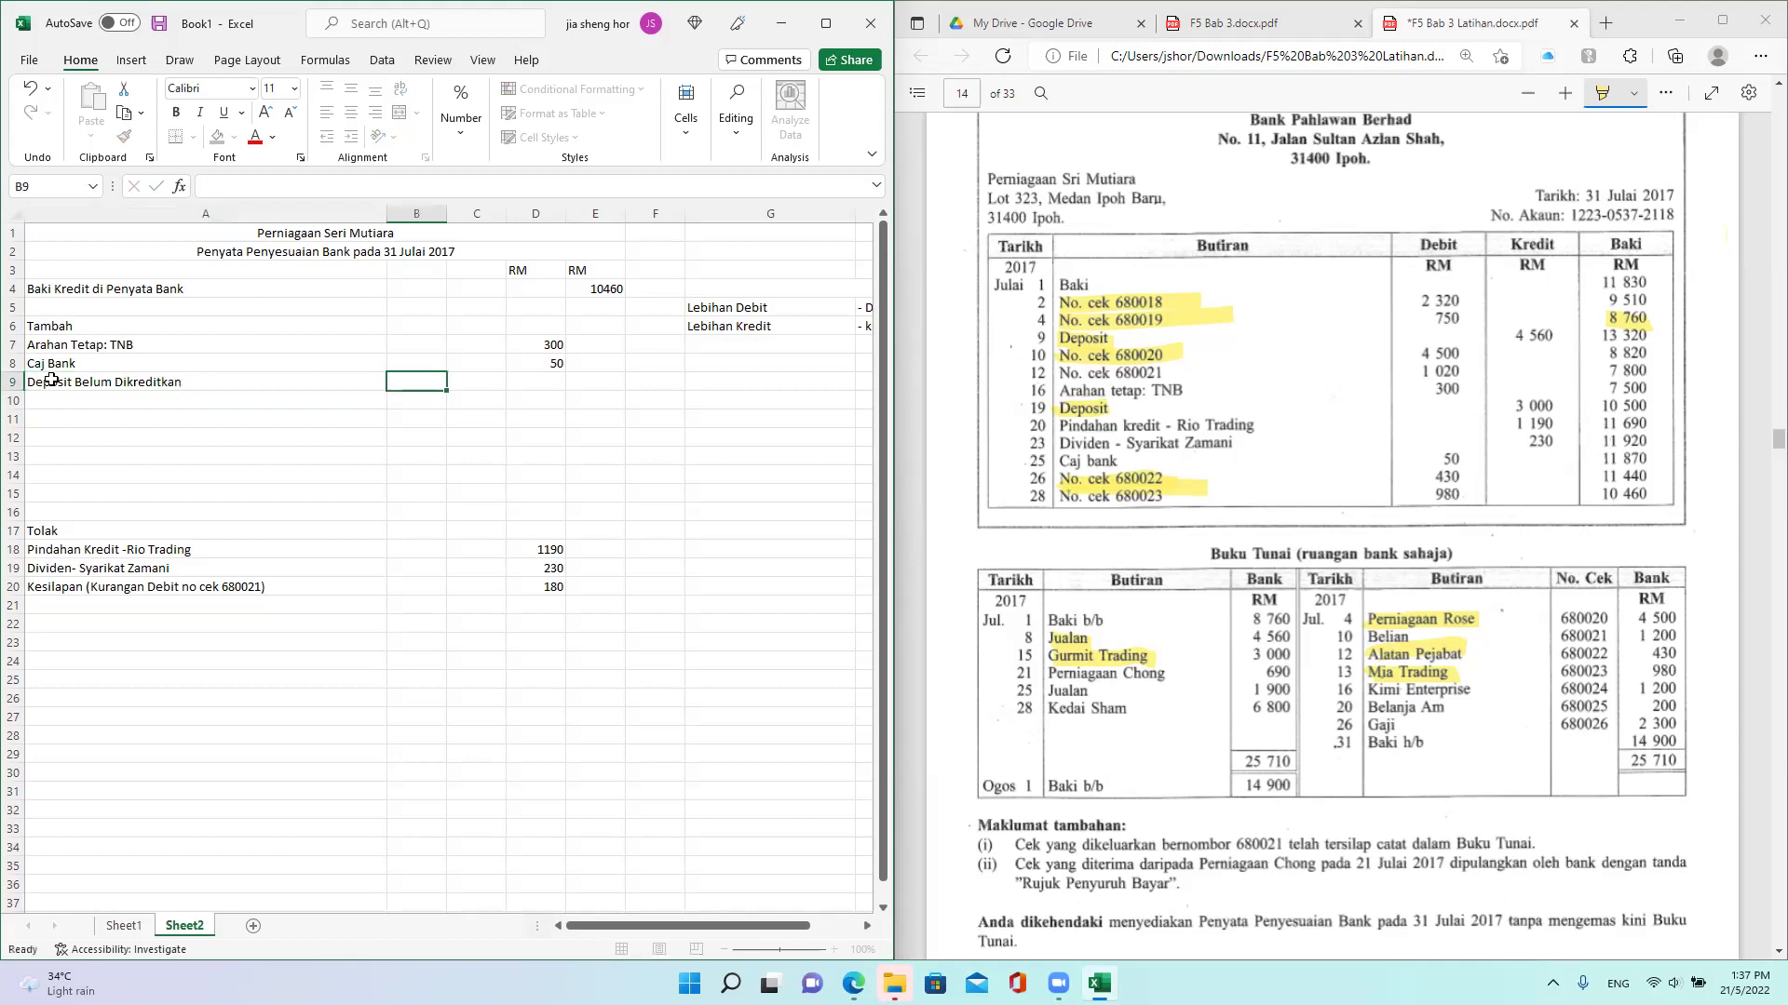
Step: Enter the amount 1900 in D9 for the Deposit Belum Dikreditkan line
{"action": "key", "text": "Tab"}
{"action": "key", "text": "Tab"}
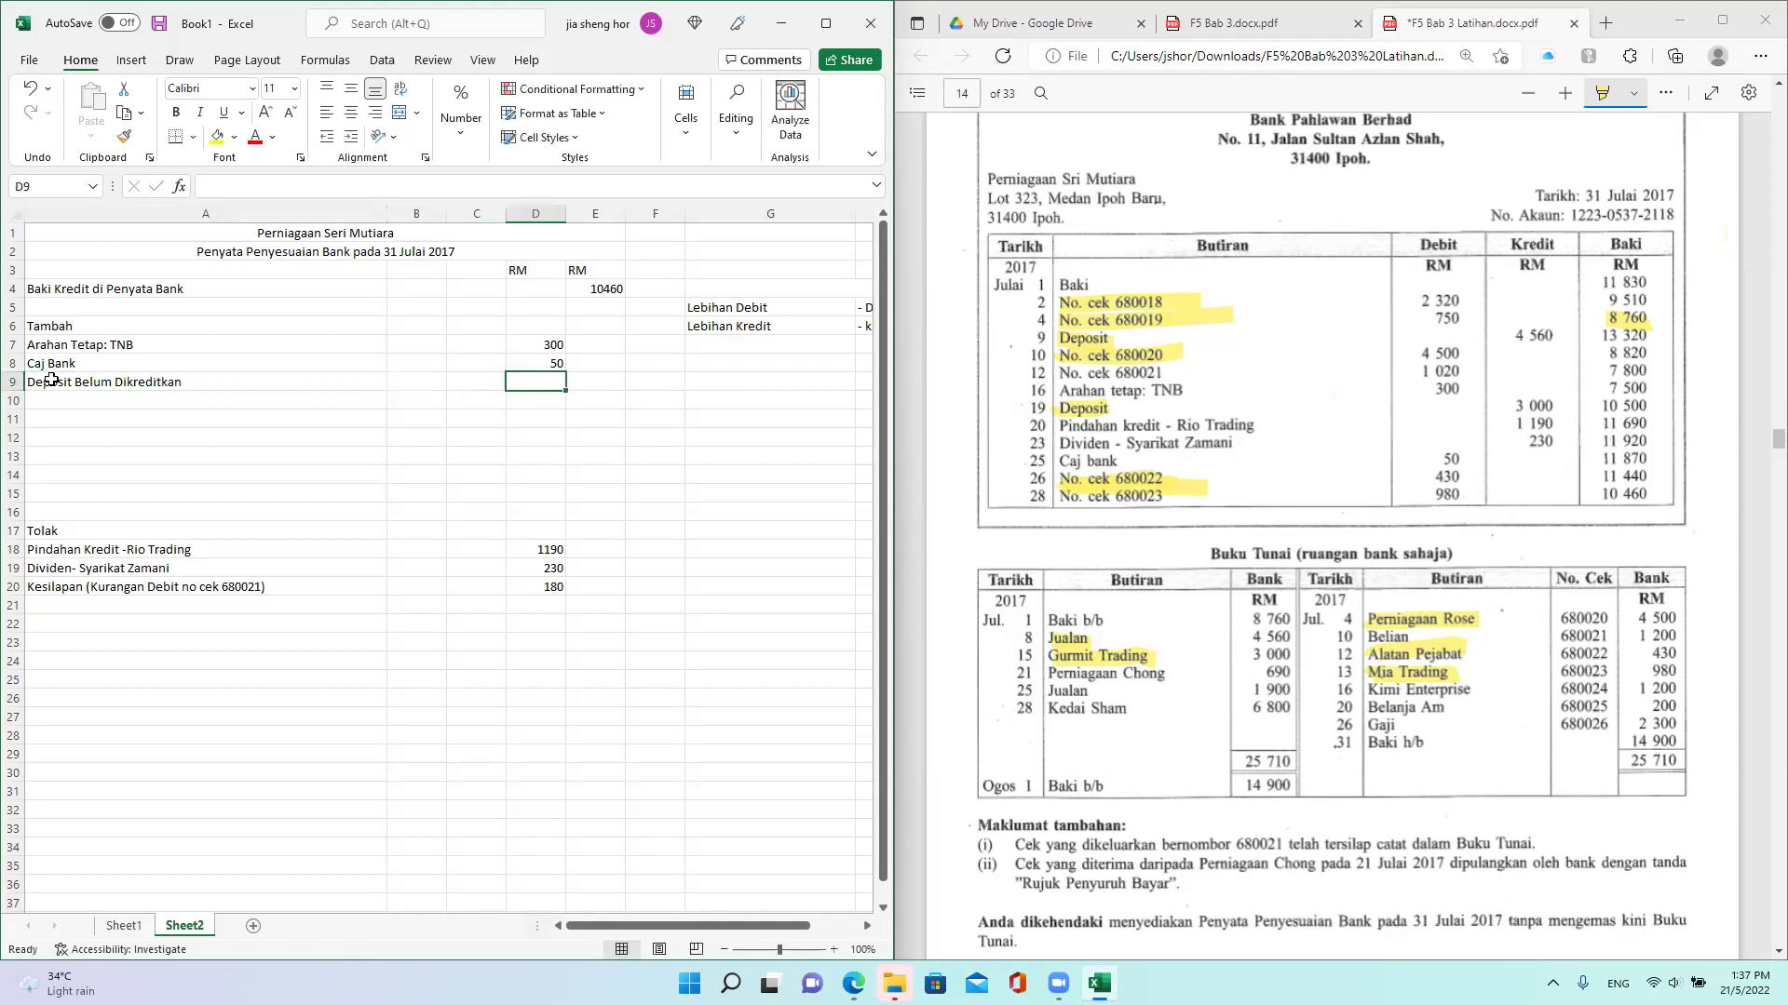
{"action": "type", "text": "1900"}
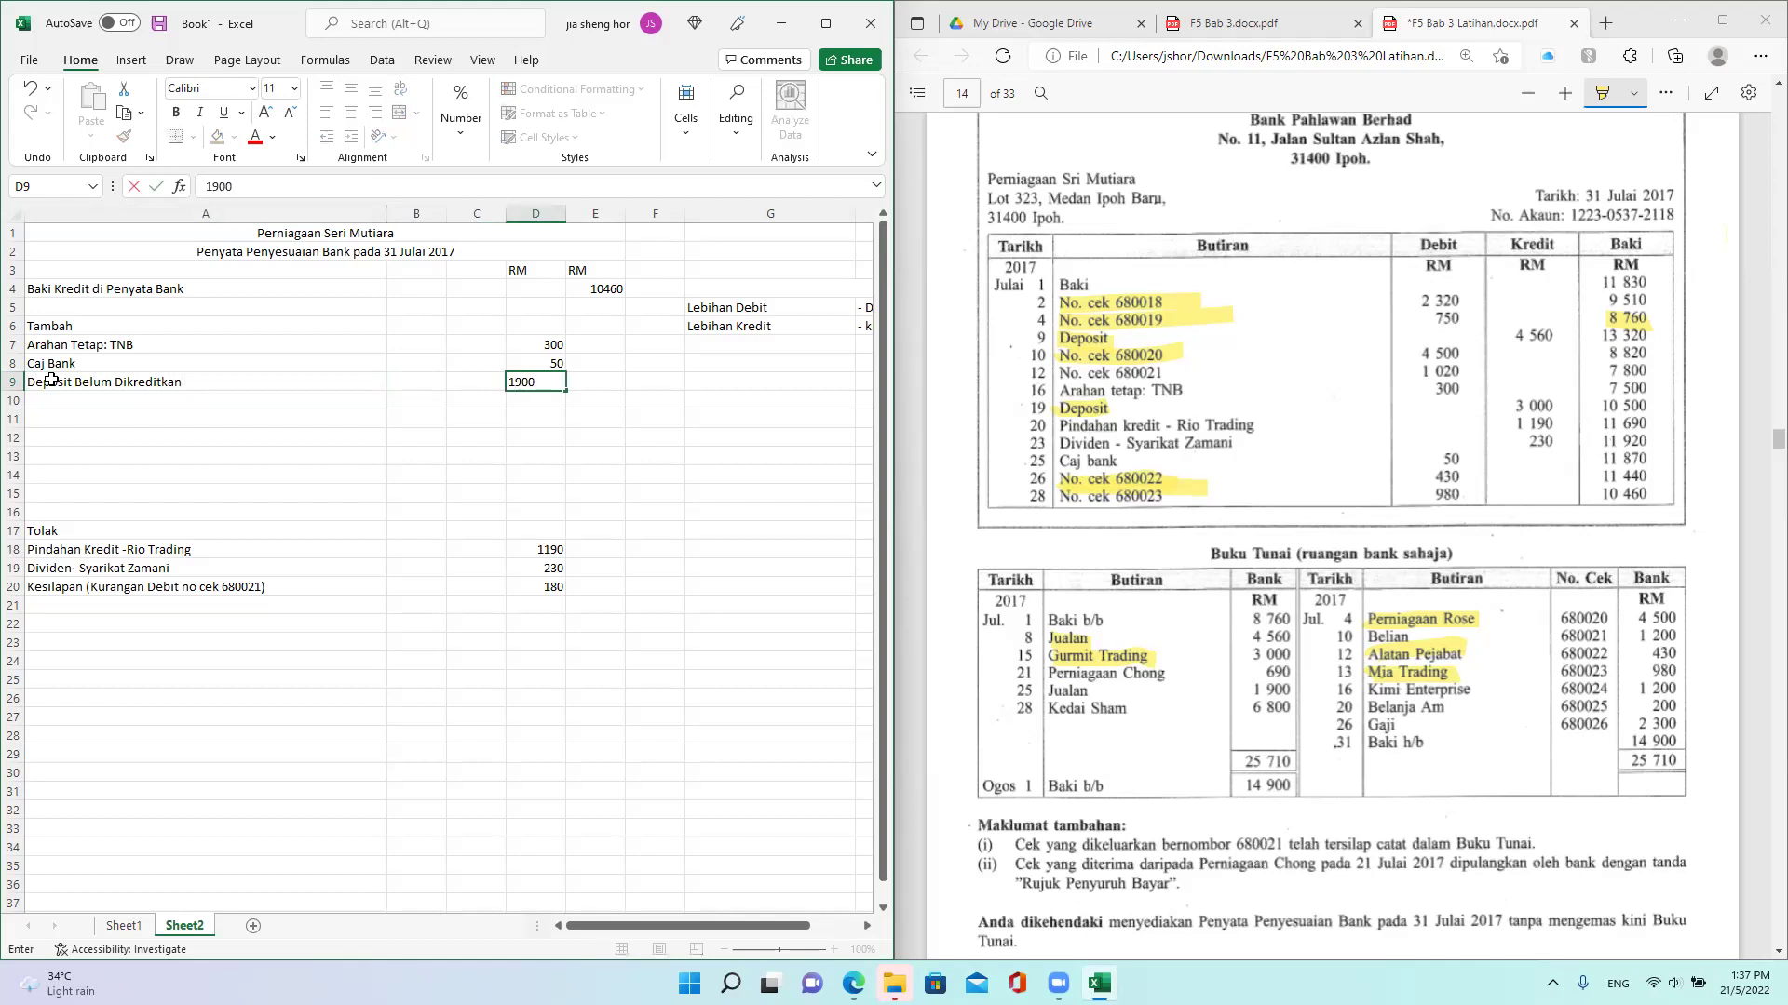
{"action": "key", "text": "Return"}
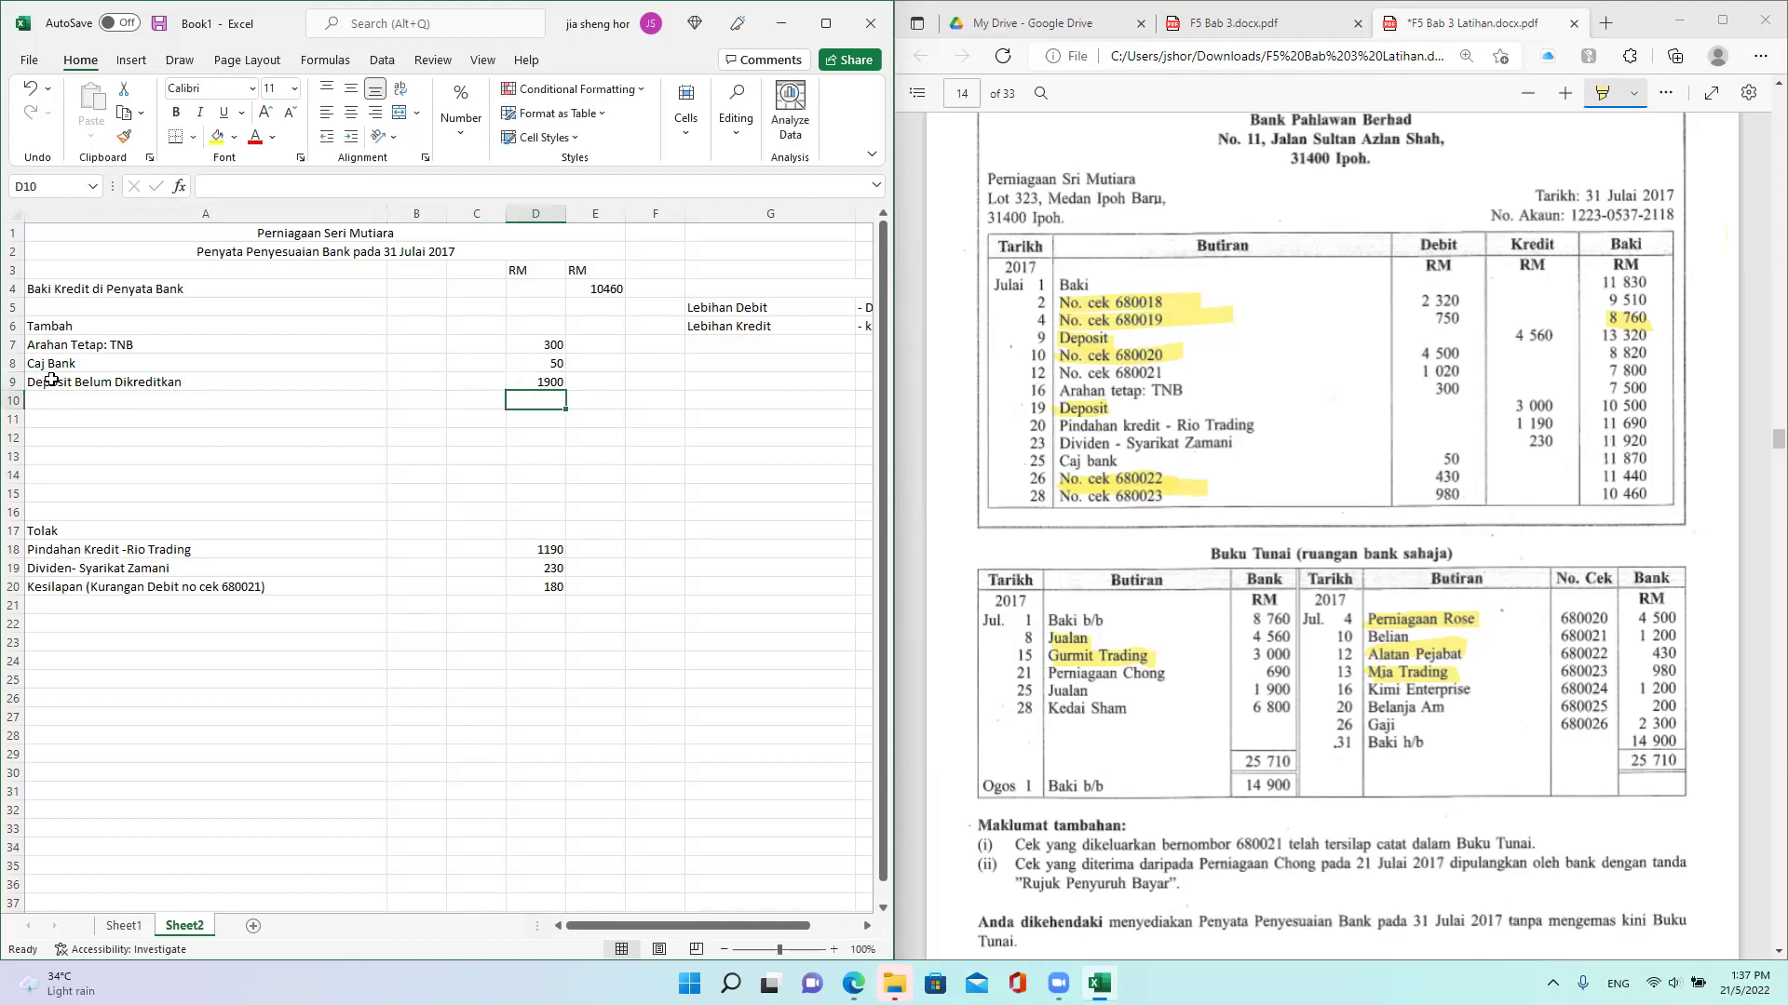
Step: Extend the A9 label to read Deposit Belum Dikreditkan (Jualan)
{"action": "left_click", "coordinate": [156, 399]}
{"action": "left_click", "coordinate": [154, 384]}
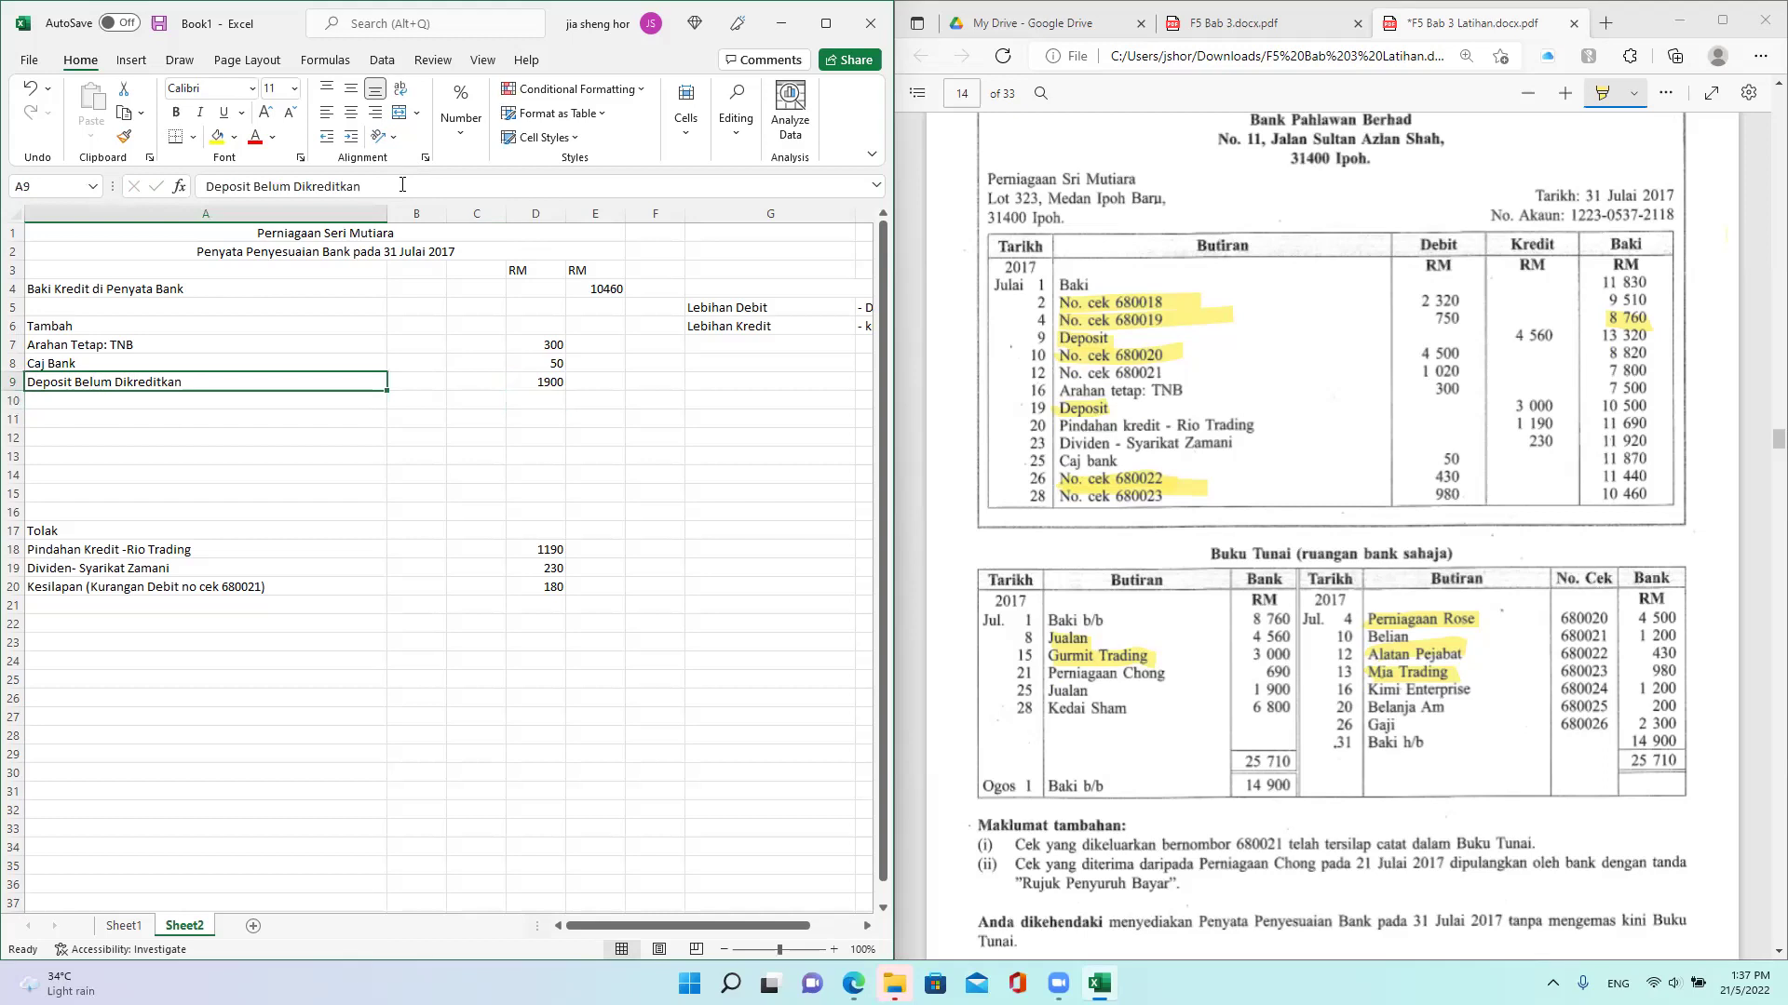
{"action": "left_click", "coordinate": [402, 185]}
{"action": "type", "text": "(Jualan"}
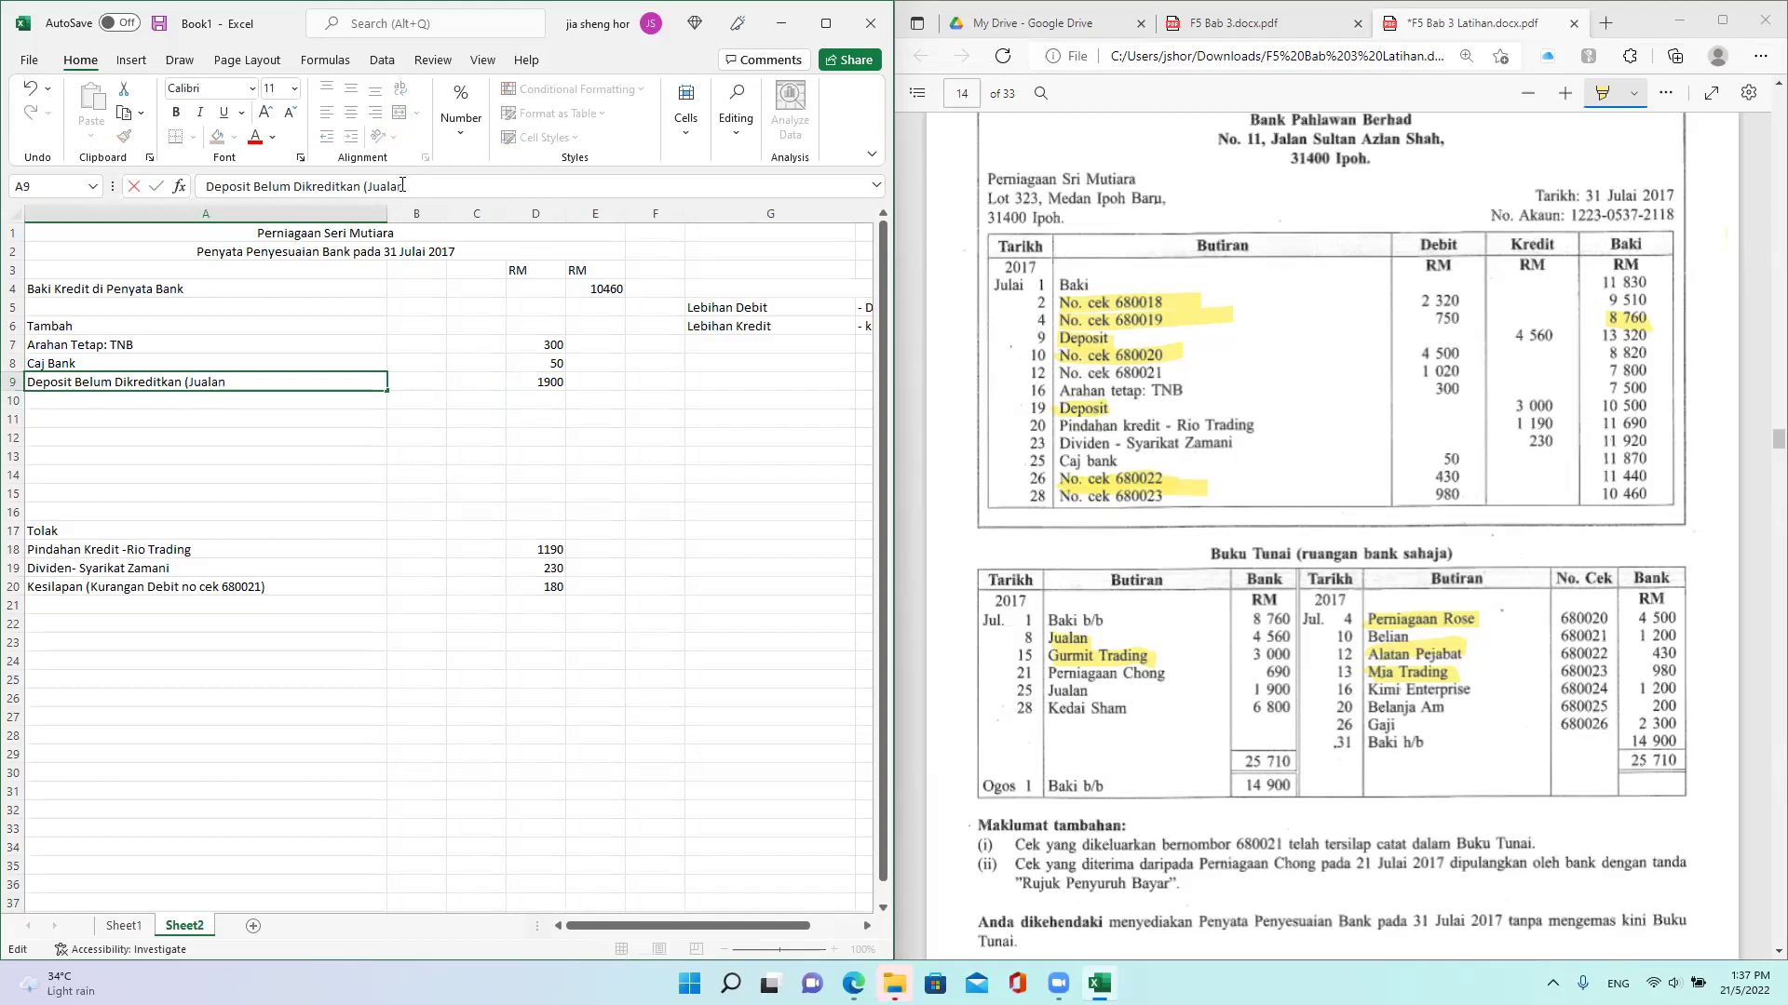
{"action": "type", "text": ")"}
{"action": "left_click", "coordinate": [232, 473]}
Step: Add a Deposit Belum Dikreditkan (Kedai Sham) line in A10 of the Tambah section, with the amount 6800 in D10
{"action": "left_click", "coordinate": [155, 402]}
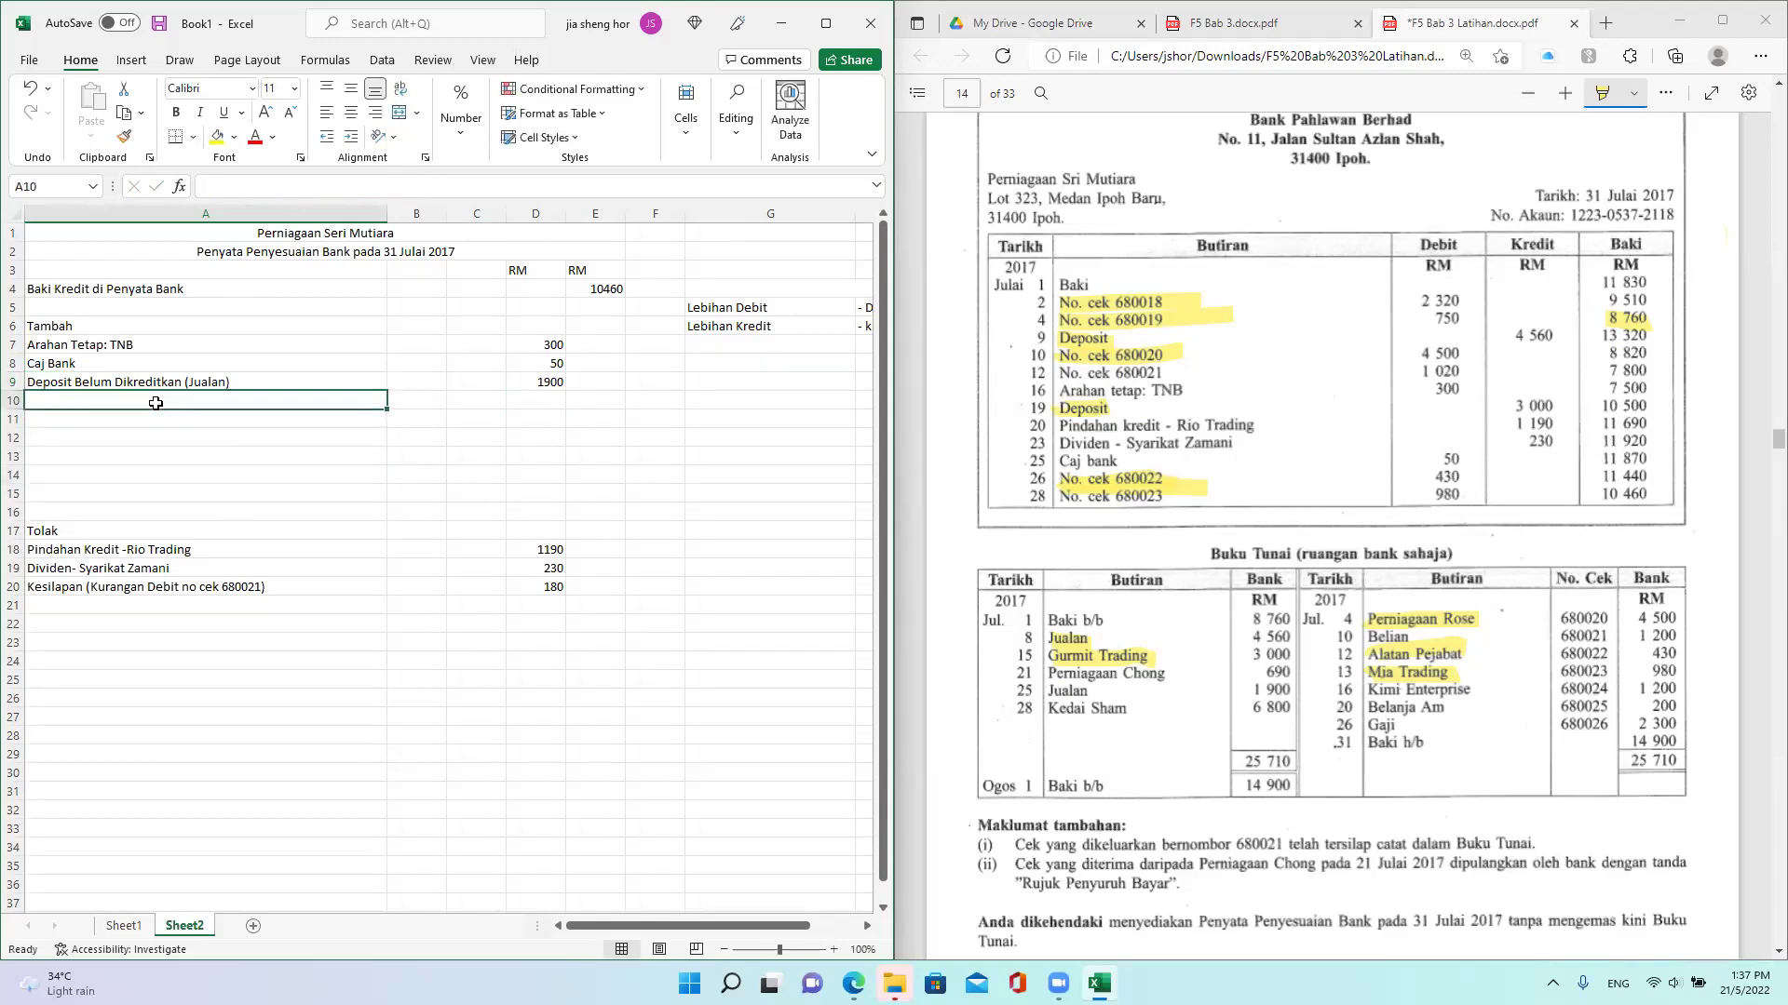
{"action": "type", "text": "Keda"}
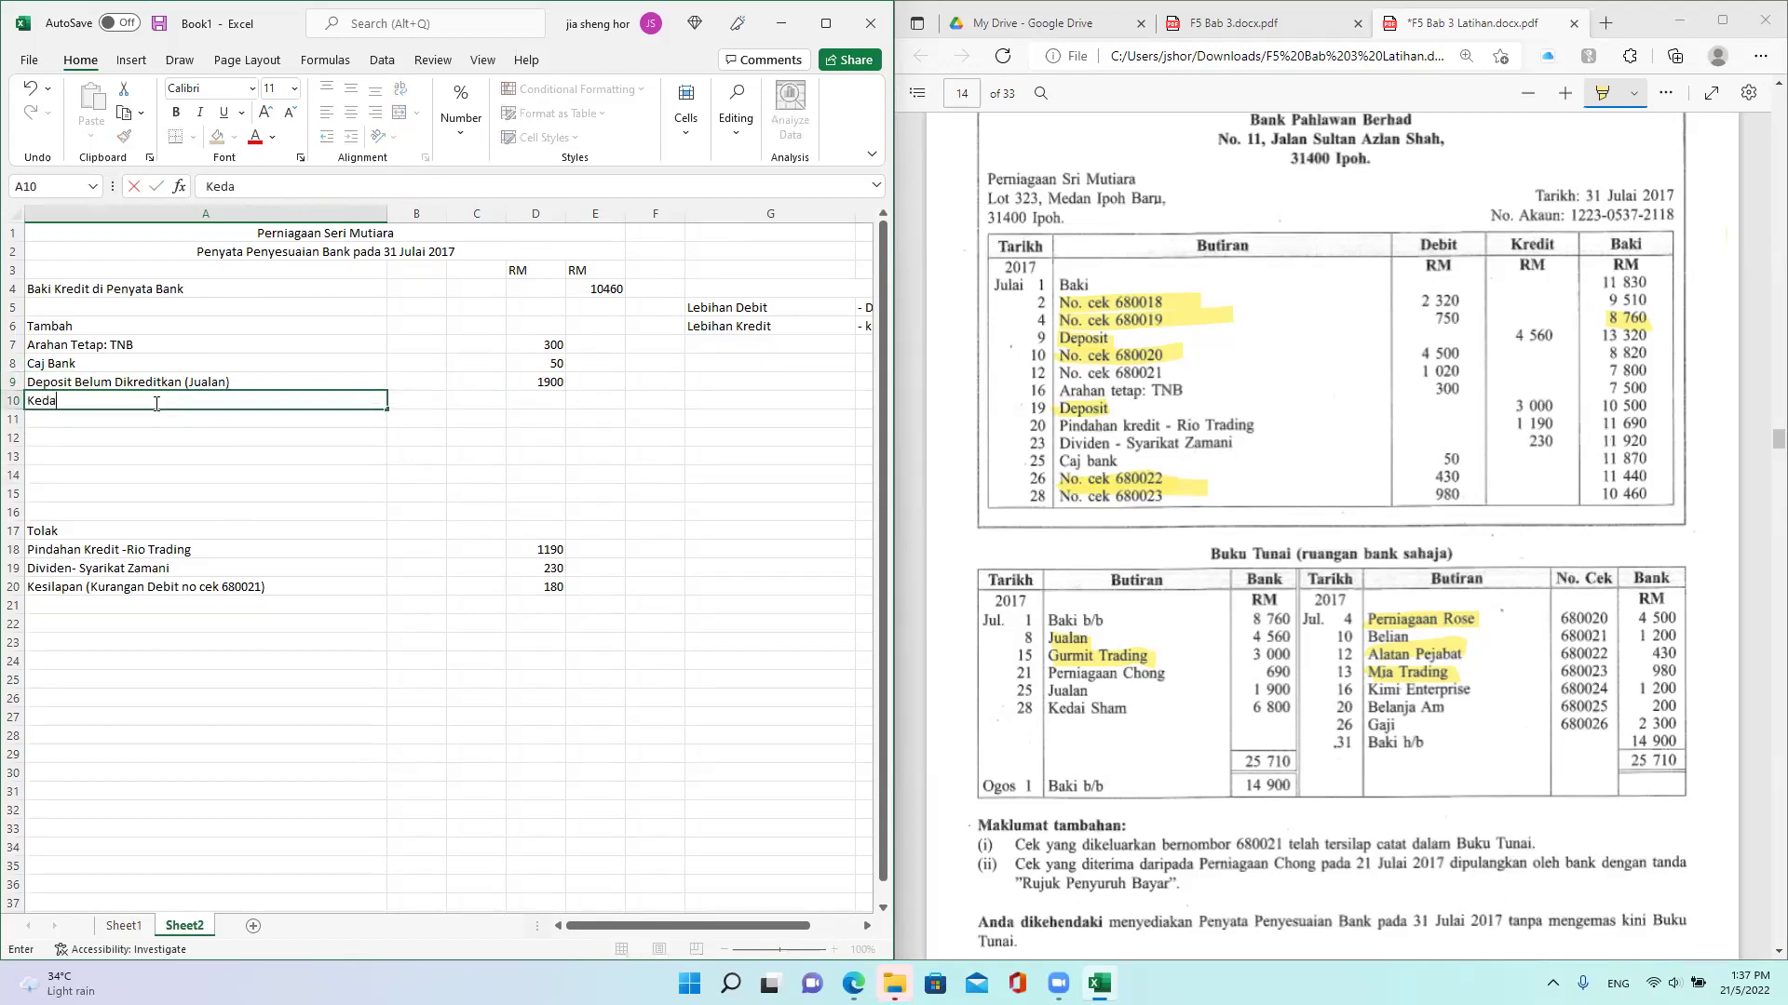
{"action": "type", "text": "i Sham"}
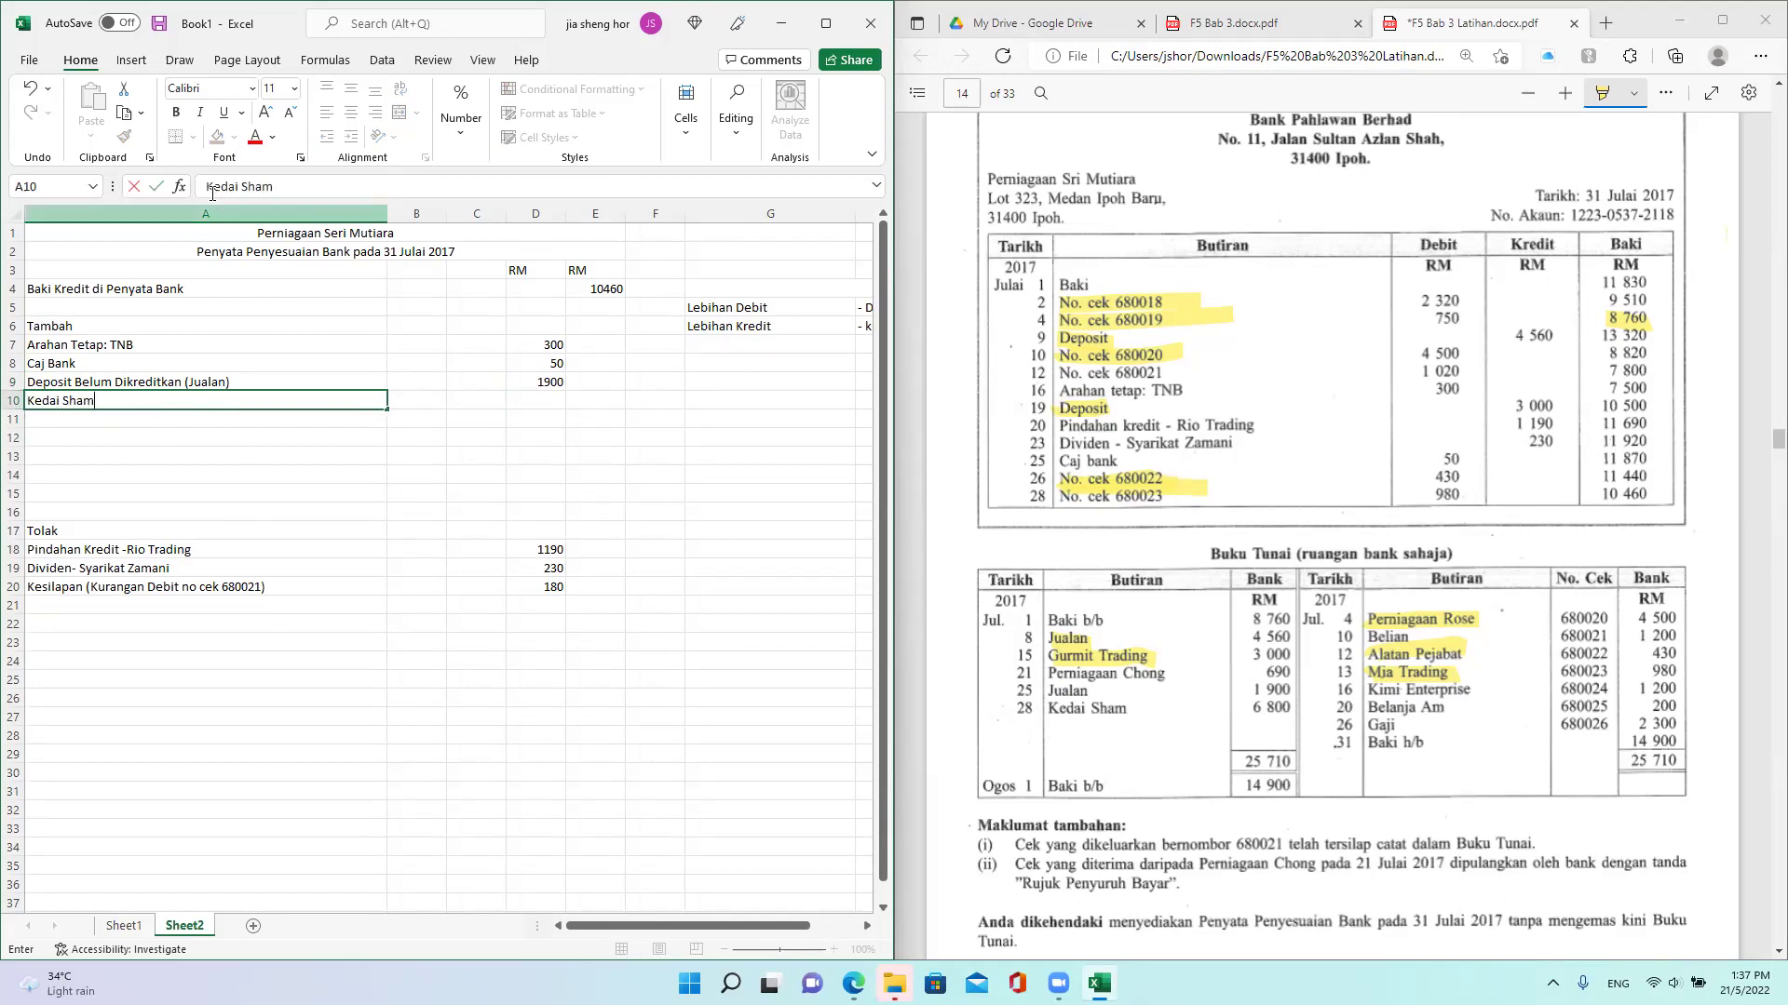
{"action": "type", "text": "Depo"}
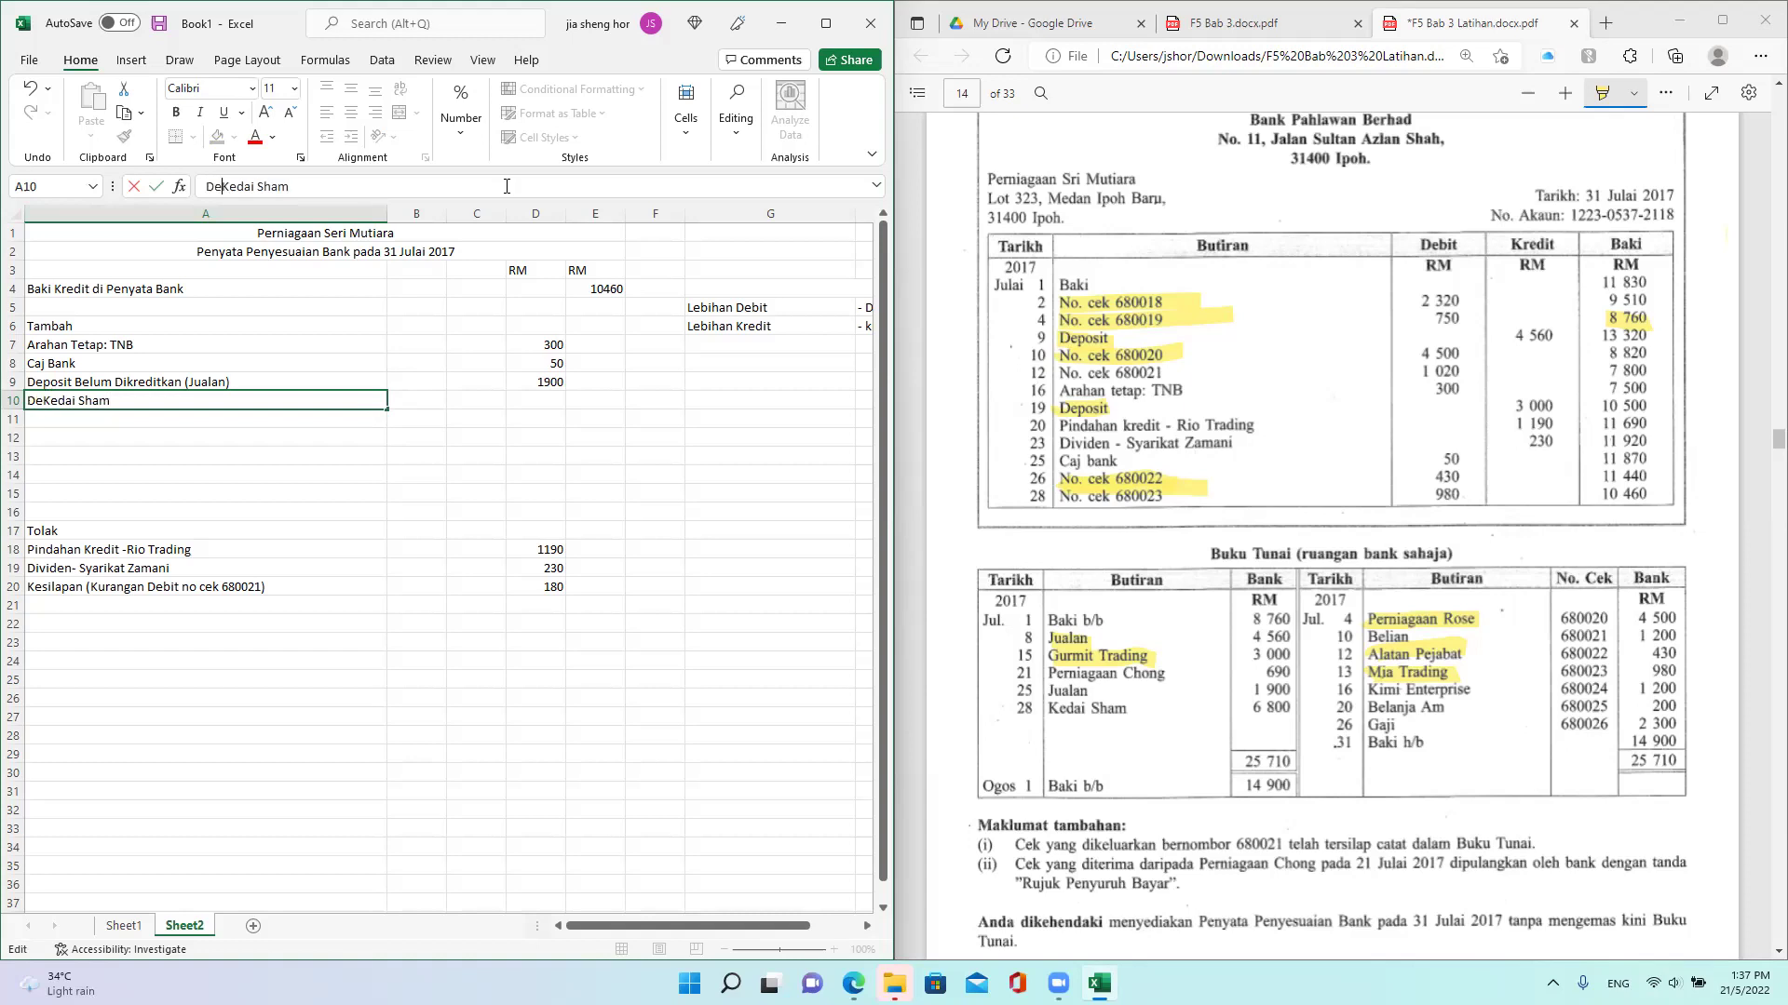
{"action": "type", "text": "sit Belum Dikreditkan ("}
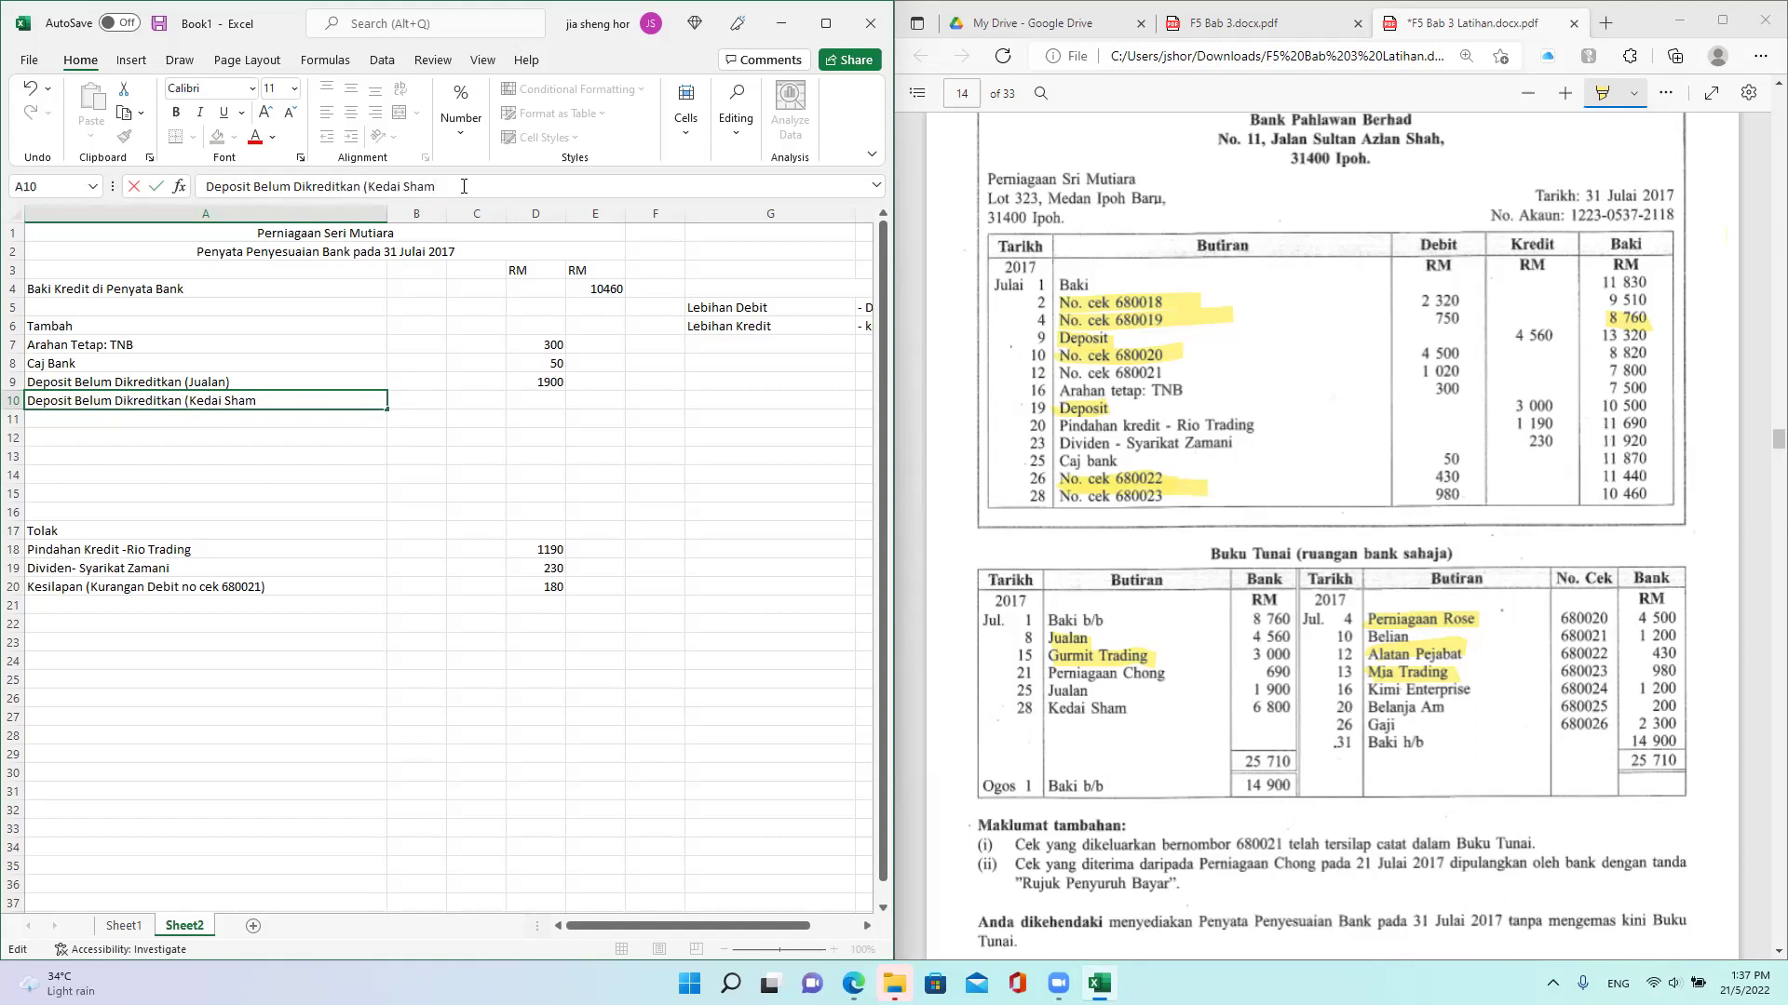
{"action": "left_click", "coordinate": [528, 452]}
{"action": "left_click", "coordinate": [537, 400]}
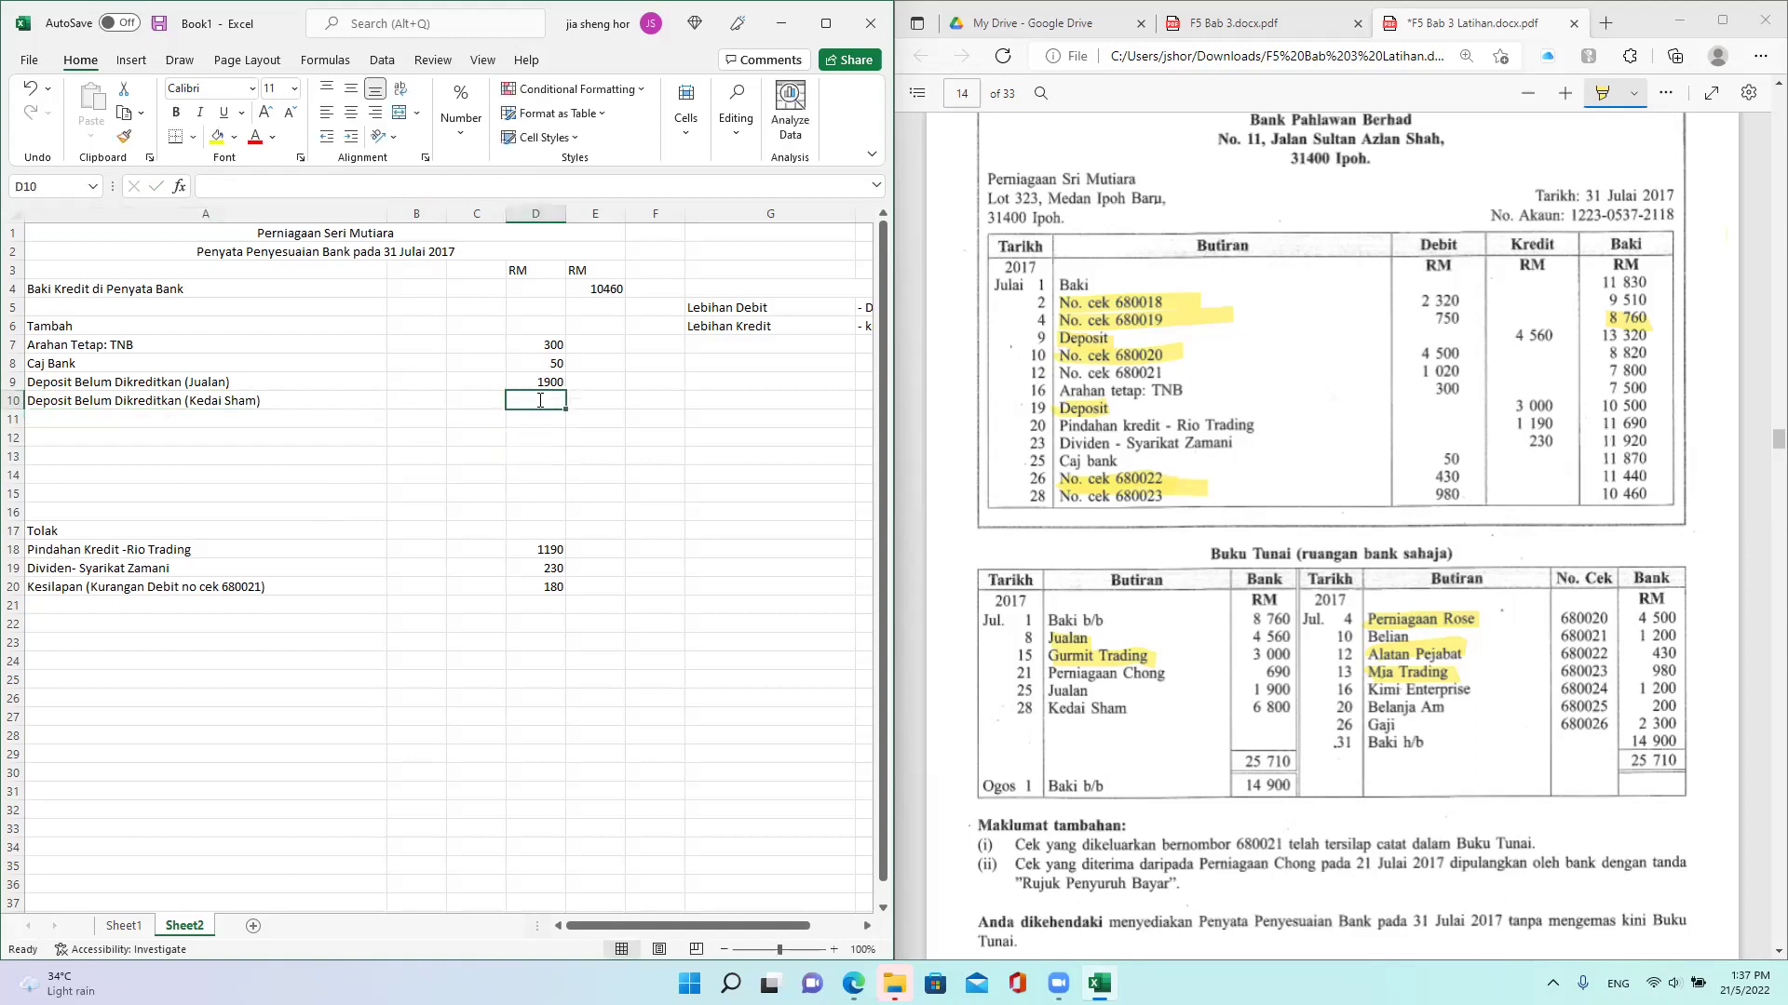
{"action": "type", "text": "6800"}
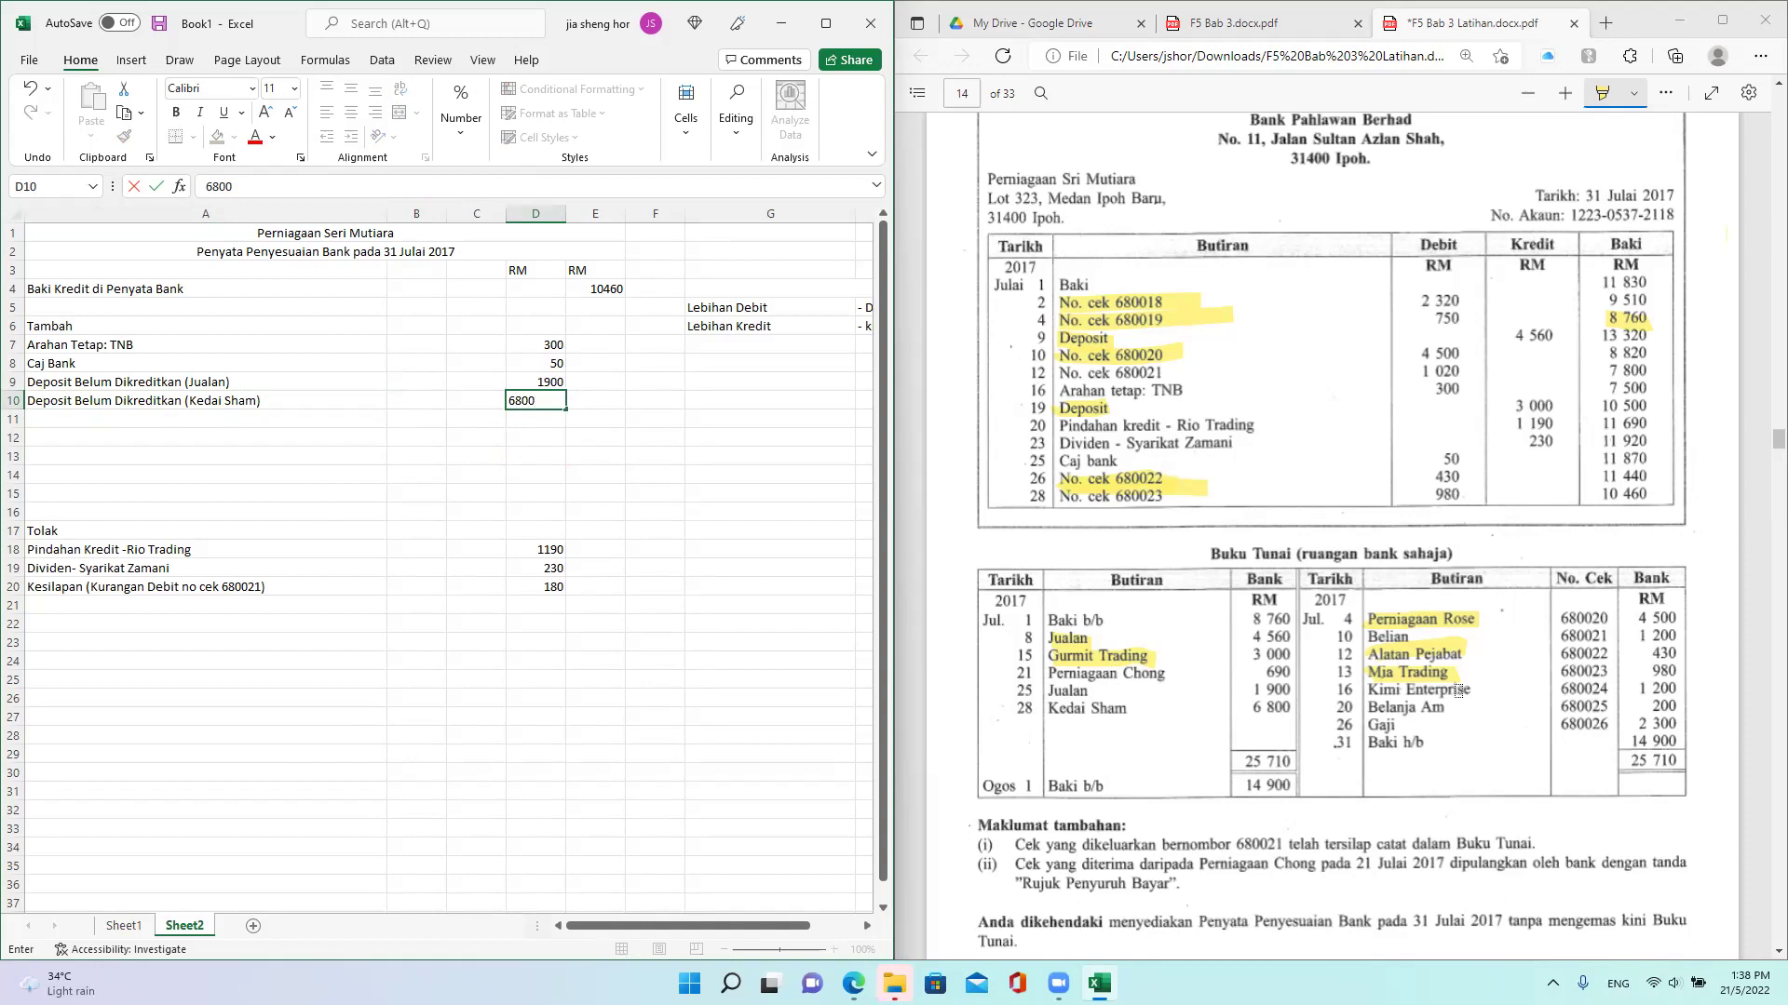
Step: Enter the label Cek Belum Dikemukakan ( 680024) in A21 of the Tolak section and copy it down to A22 and A23
{"action": "left_click", "coordinate": [89, 603]}
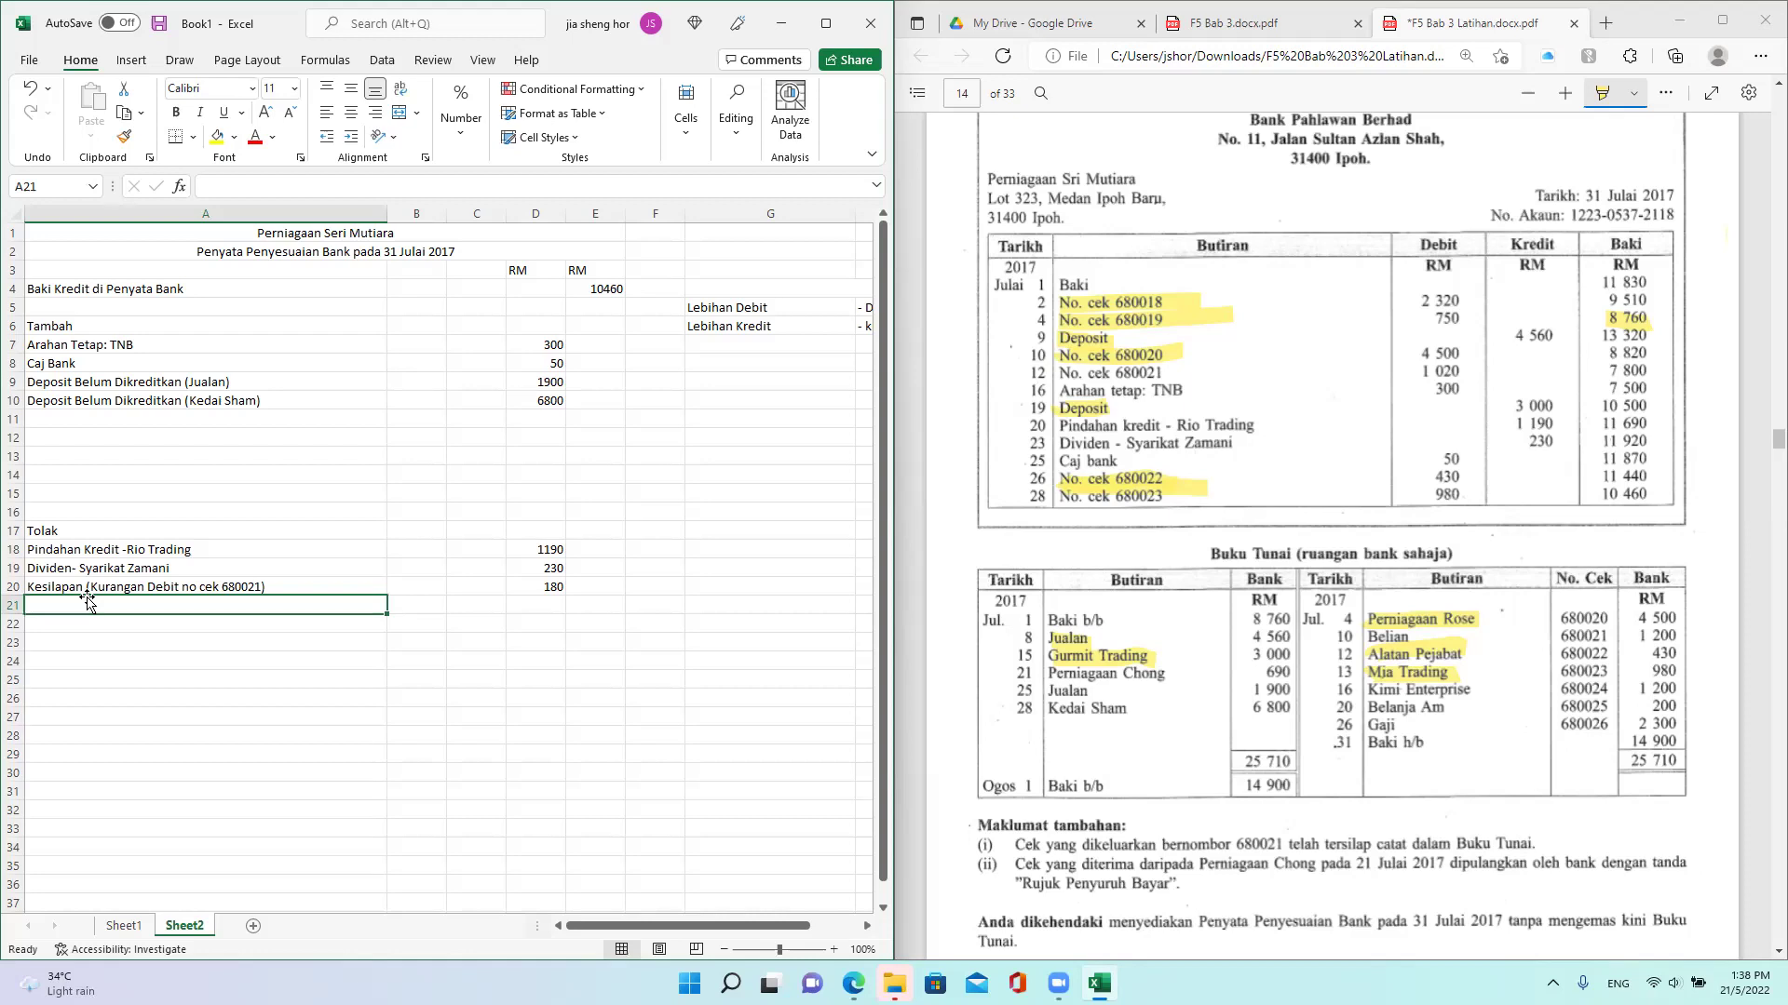
{"action": "type", "text": "Cek "}
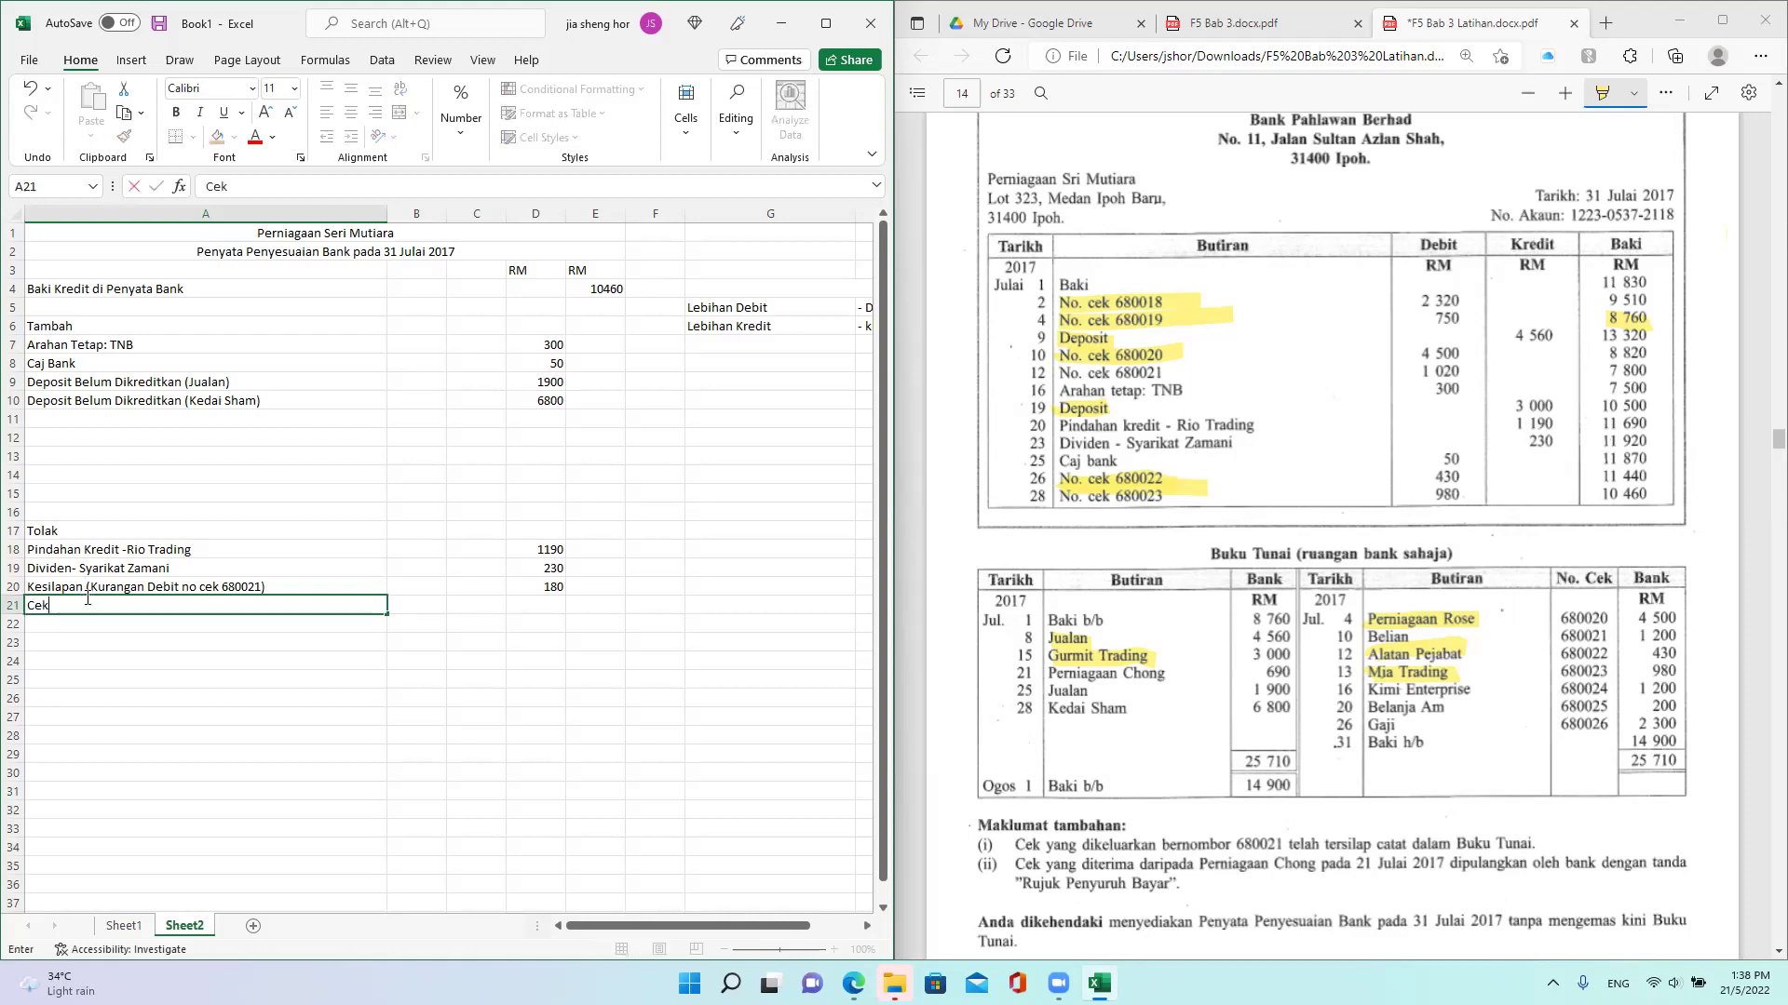
{"action": "type", "text": "Belum Dikemukakan "}
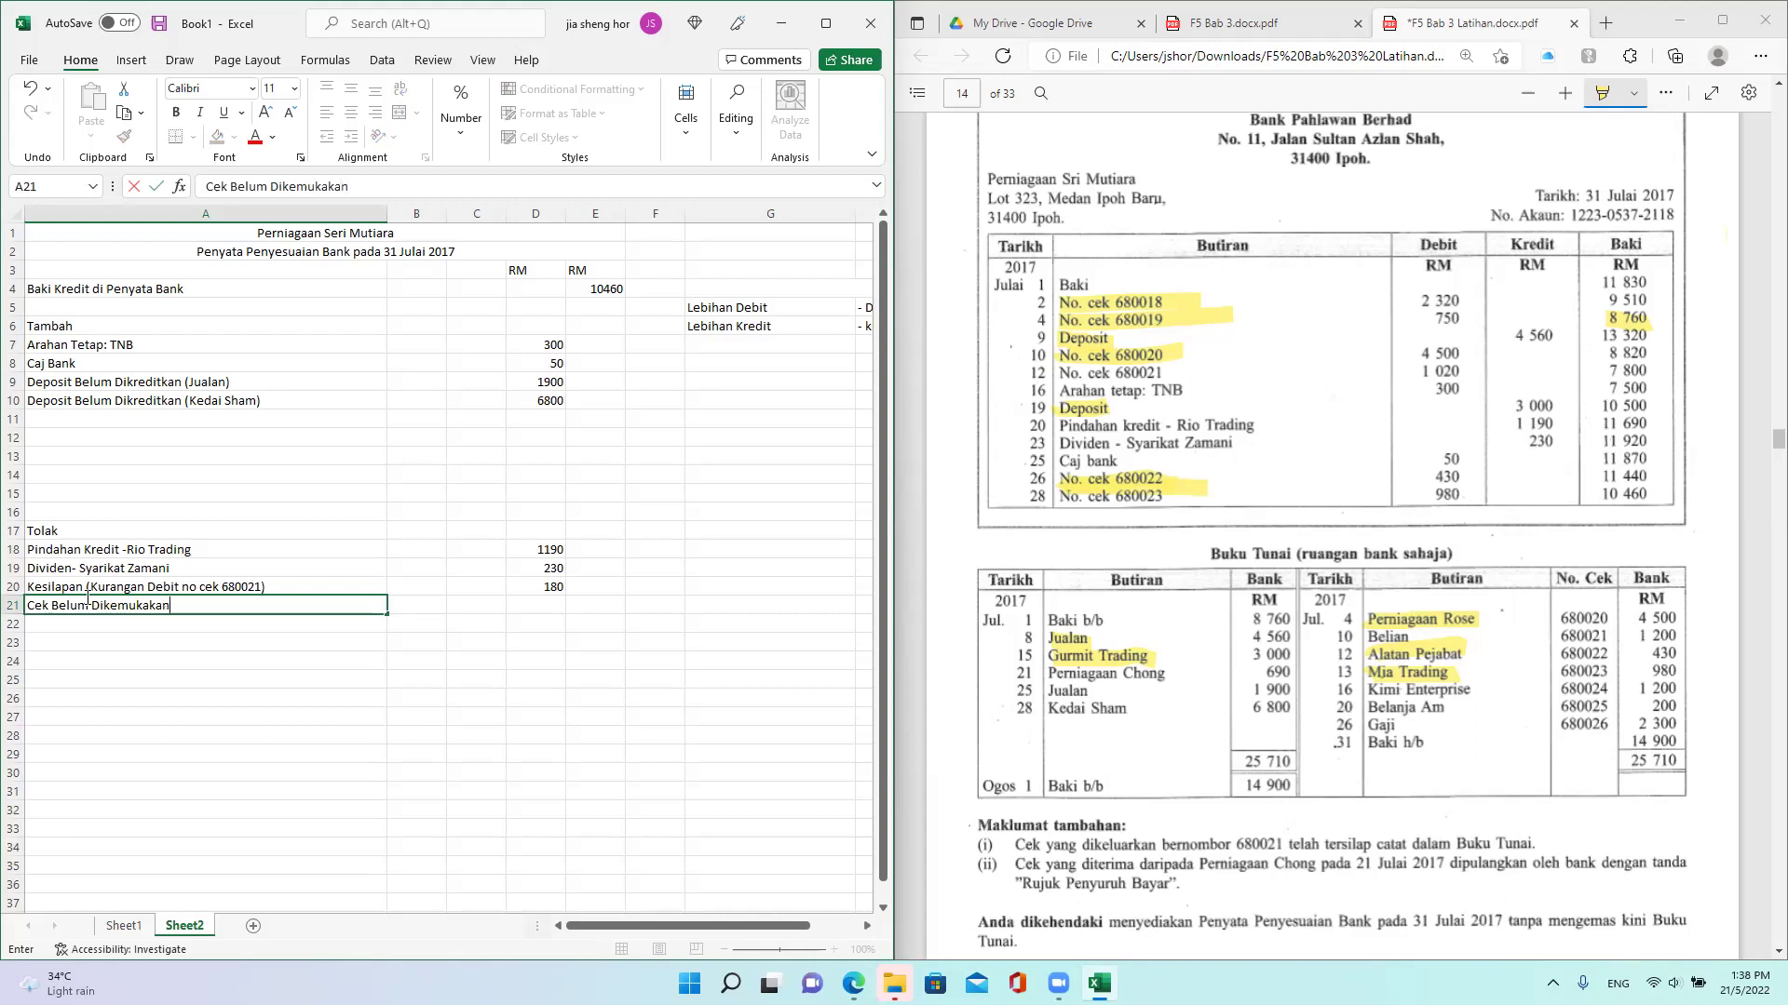
{"action": "type", "text": "("}
{"action": "type", "text": "680024"}
{"action": "type", "text": ")"}
{"action": "key", "text": "Return"}
{"action": "key", "text": "Up"}
{"action": "left_click_drag", "start_coordinate": [386, 635], "coordinate": [387, 644]}
{"action": "left_click", "coordinate": [401, 187]}
{"action": "key", "text": "BackSpace"}
{"action": "type", "text": "5"}
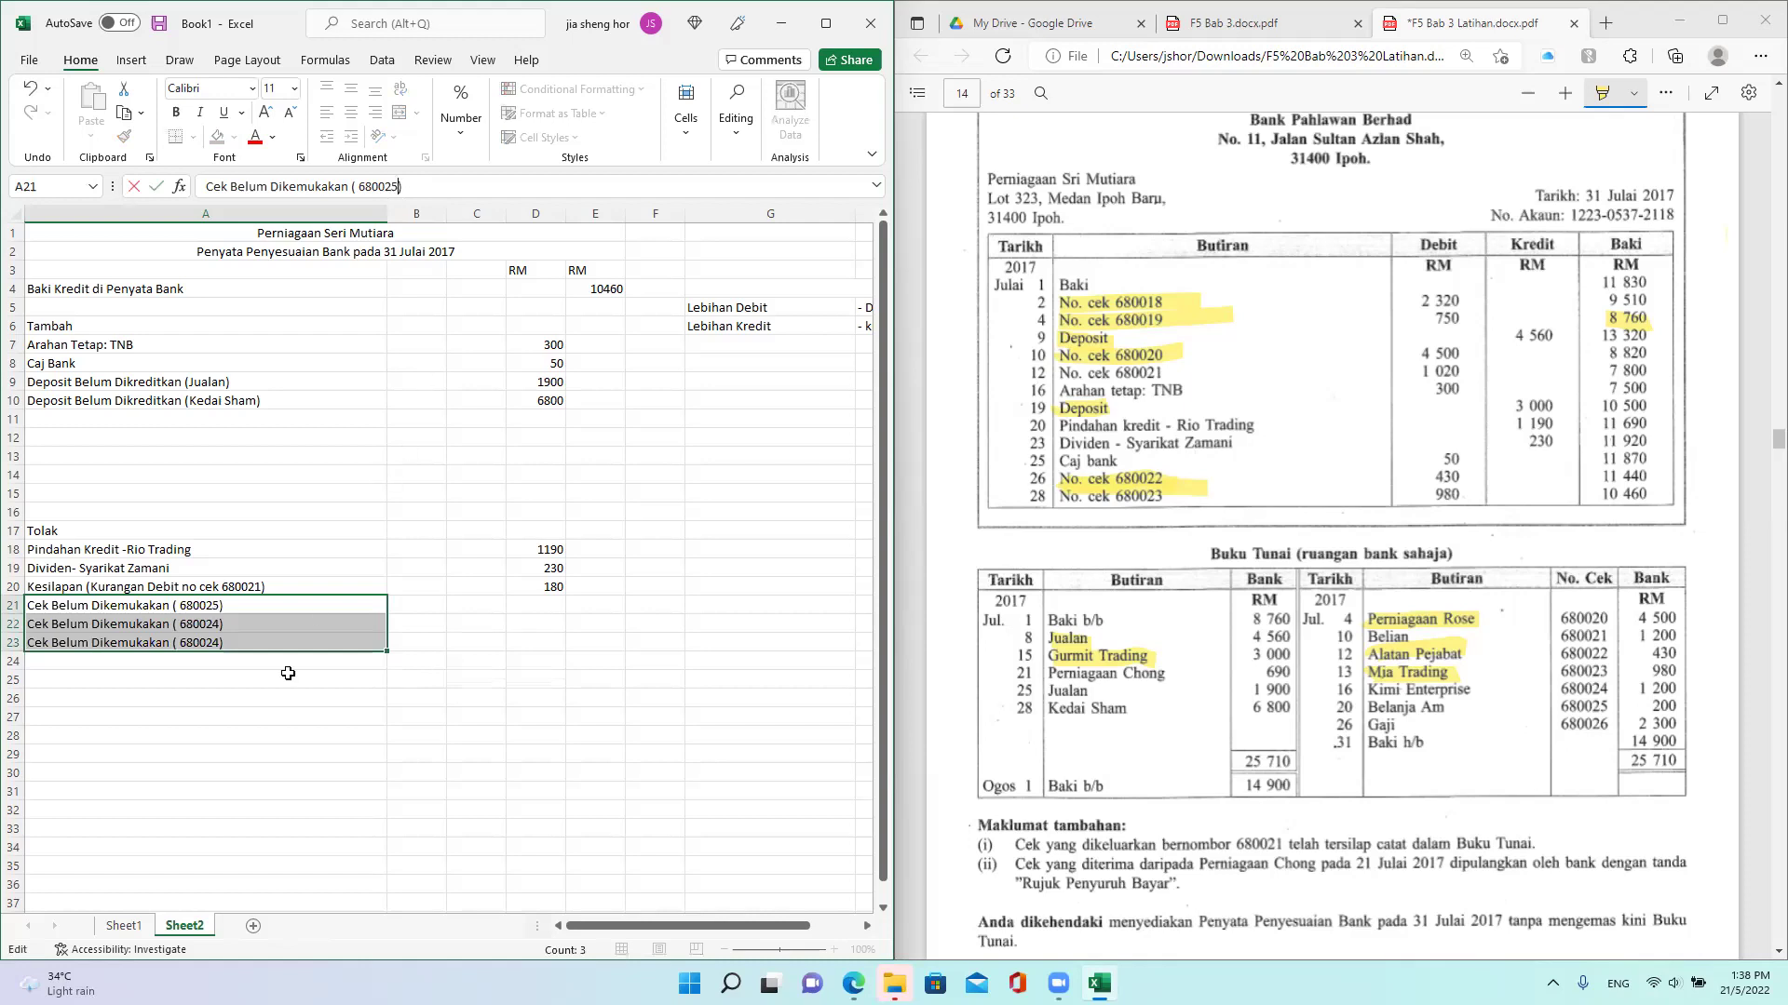
{"action": "left_click", "coordinate": [260, 713]}
{"action": "left_click", "coordinate": [237, 607]}
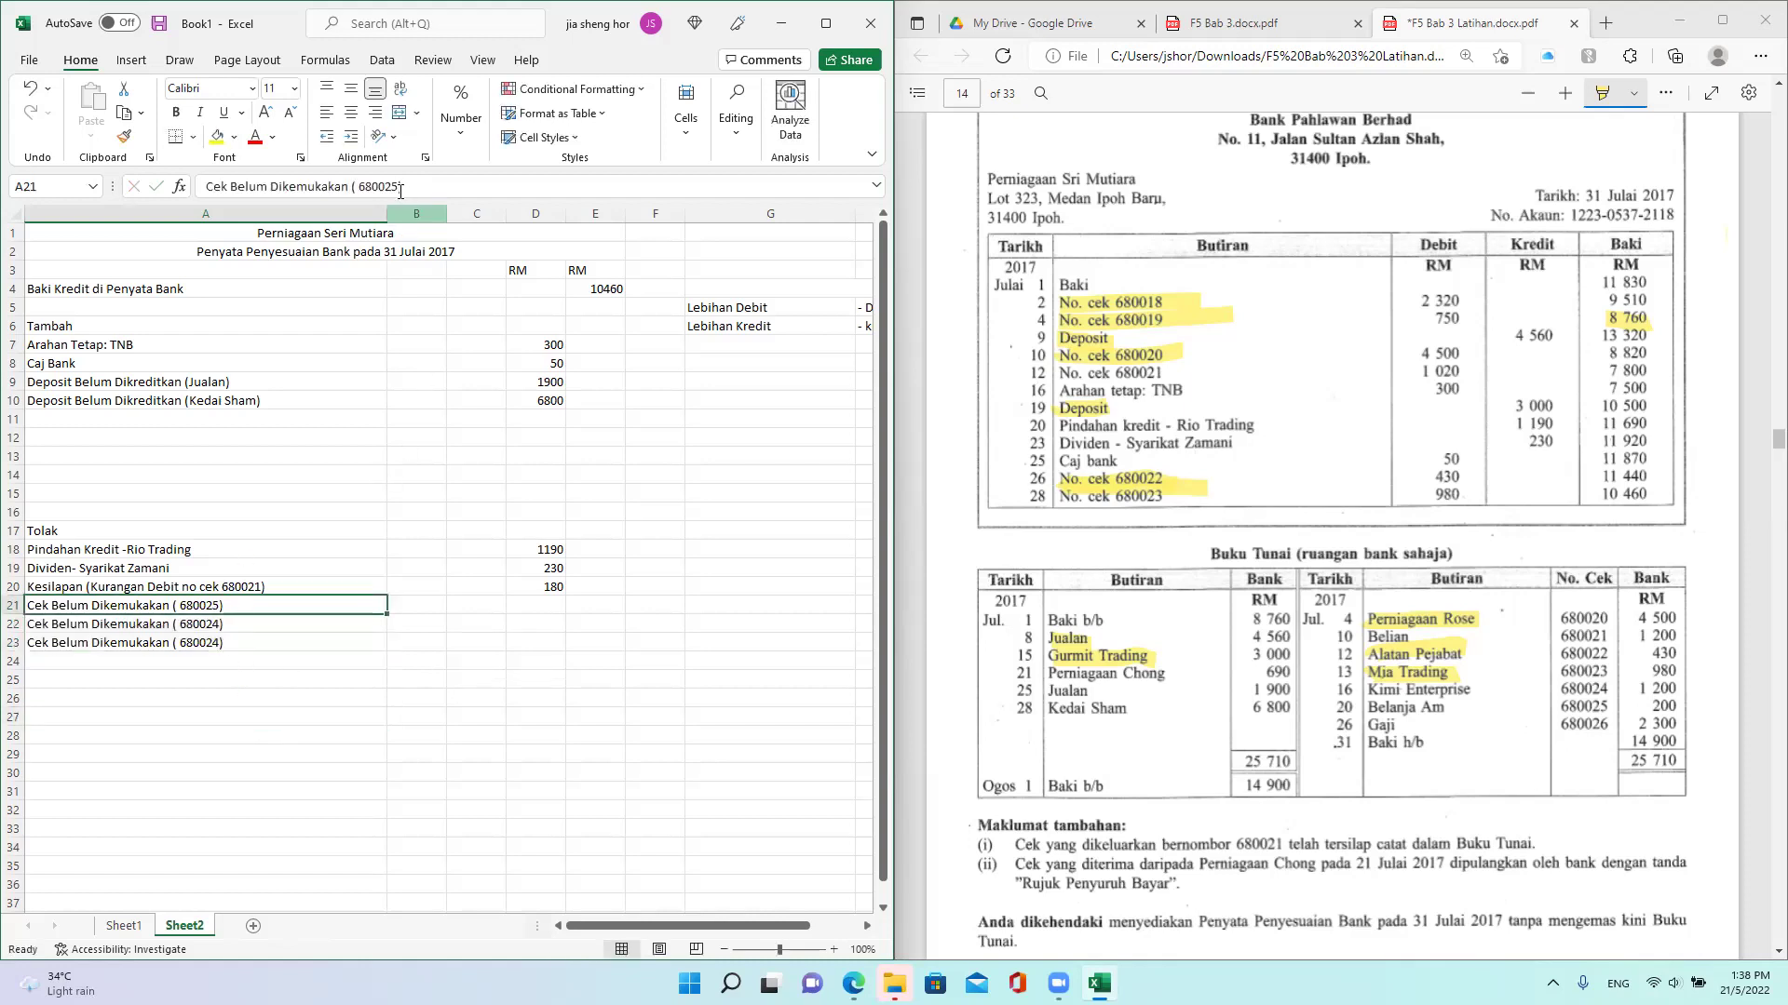
{"action": "left_click", "coordinate": [400, 188]}
{"action": "key", "text": "BackSpace"}
{"action": "type", "text": "4"}
{"action": "key", "text": "Return"}
Step: Change the cheque number in the copied Cek Belum Dikemukakan labels to 680025 in A22 and 680026 in A23
{"action": "left_click", "coordinate": [398, 187]}
{"action": "key", "text": "BackSpace"}
{"action": "type", "text": "5"}
{"action": "key", "text": "Return"}
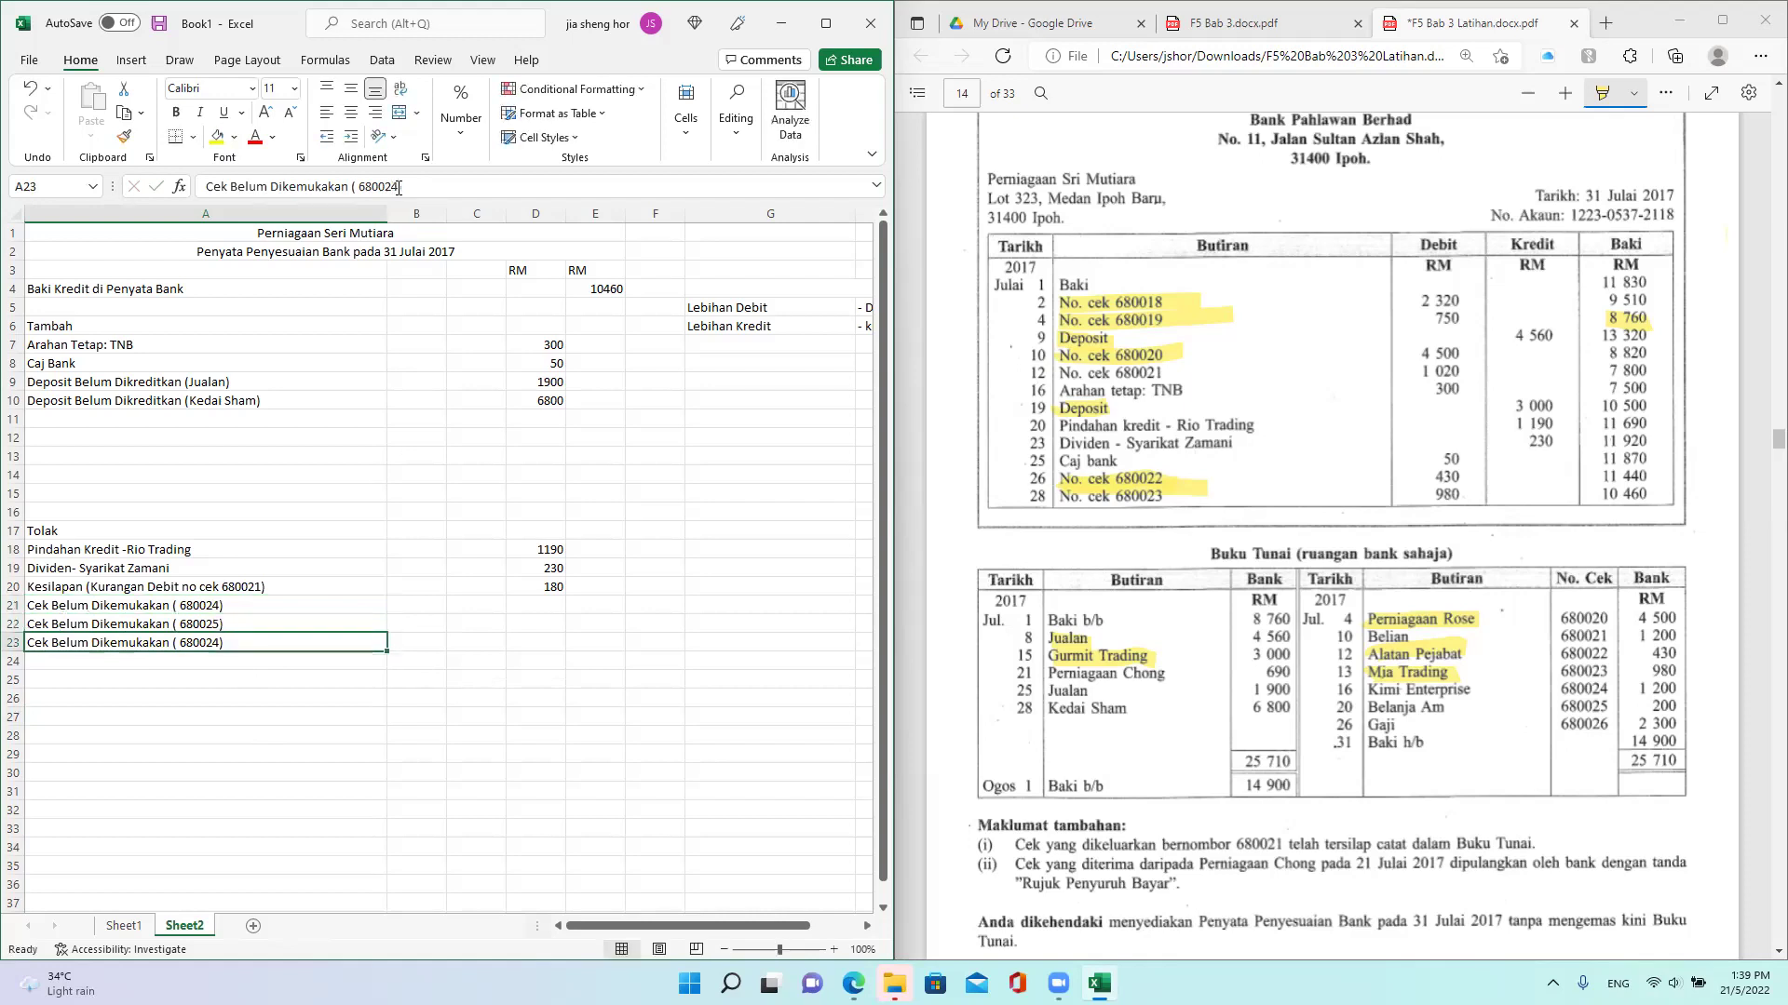
{"action": "left_click", "coordinate": [399, 187]}
{"action": "key", "text": "BackSpace"}
{"action": "type", "text": "6"}
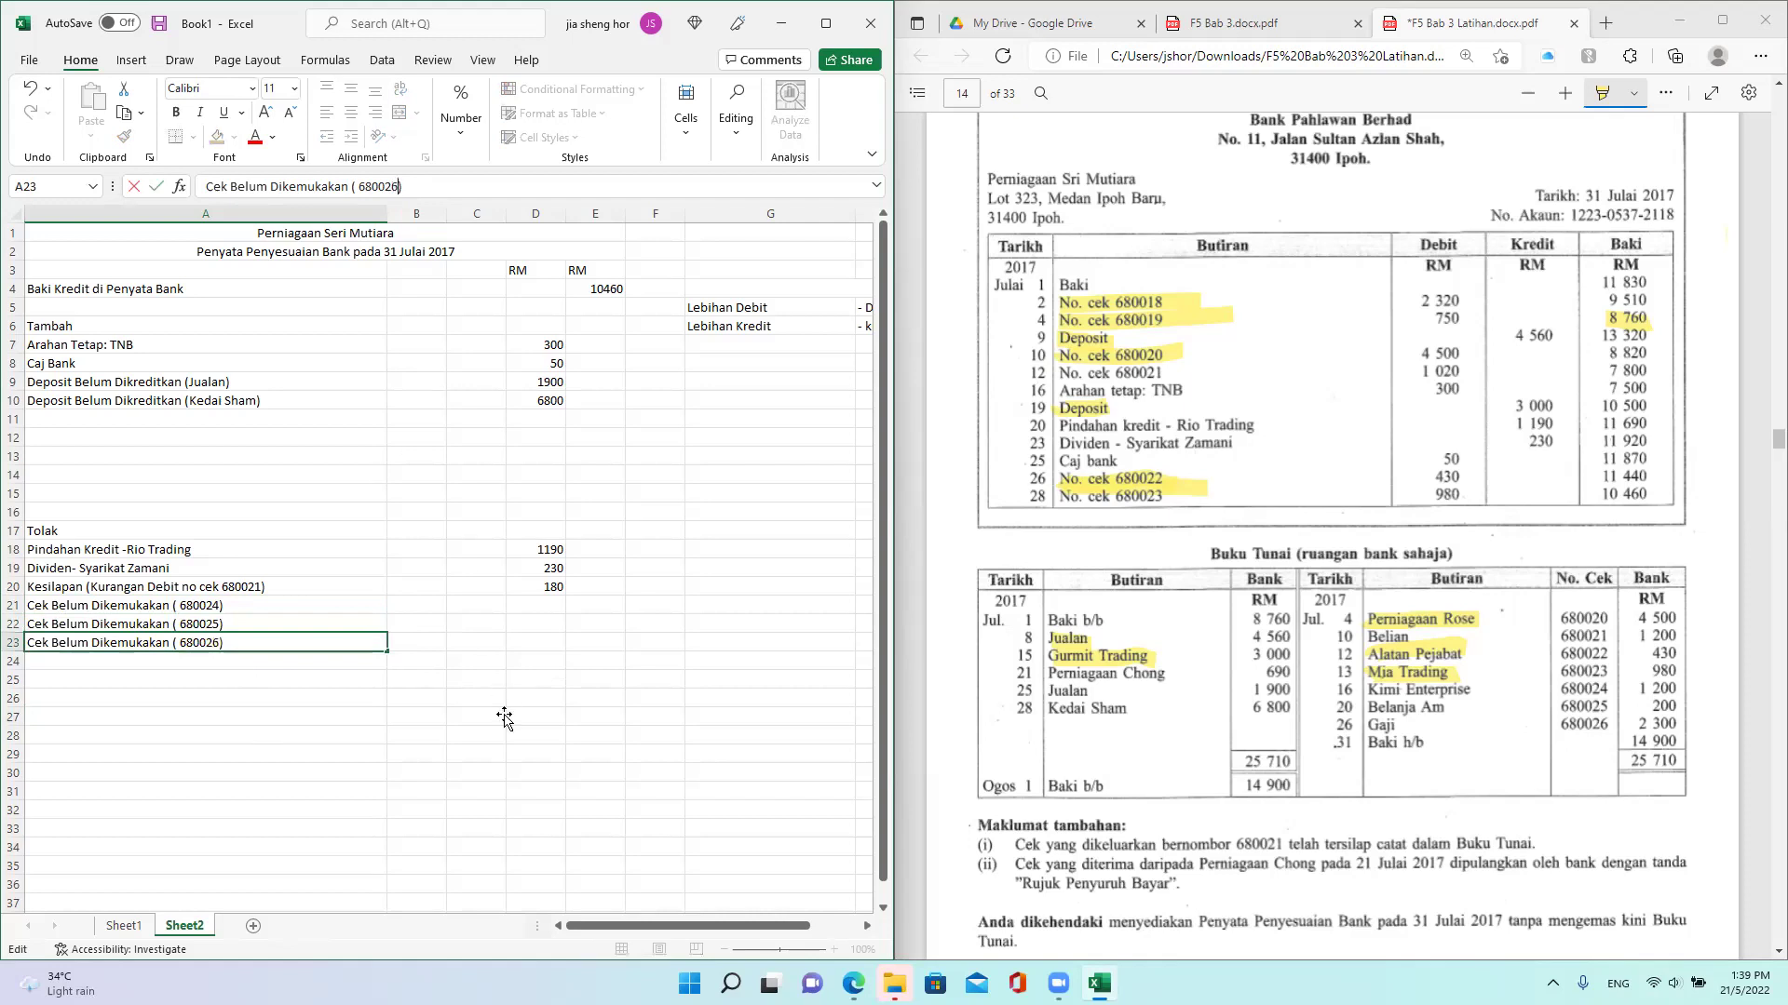
{"action": "key", "text": "Return"}
Step: Enter the unpresented cheque amounts 1200 in D21, 200 in D22 and 2300 in D23
{"action": "left_click", "coordinate": [526, 603]}
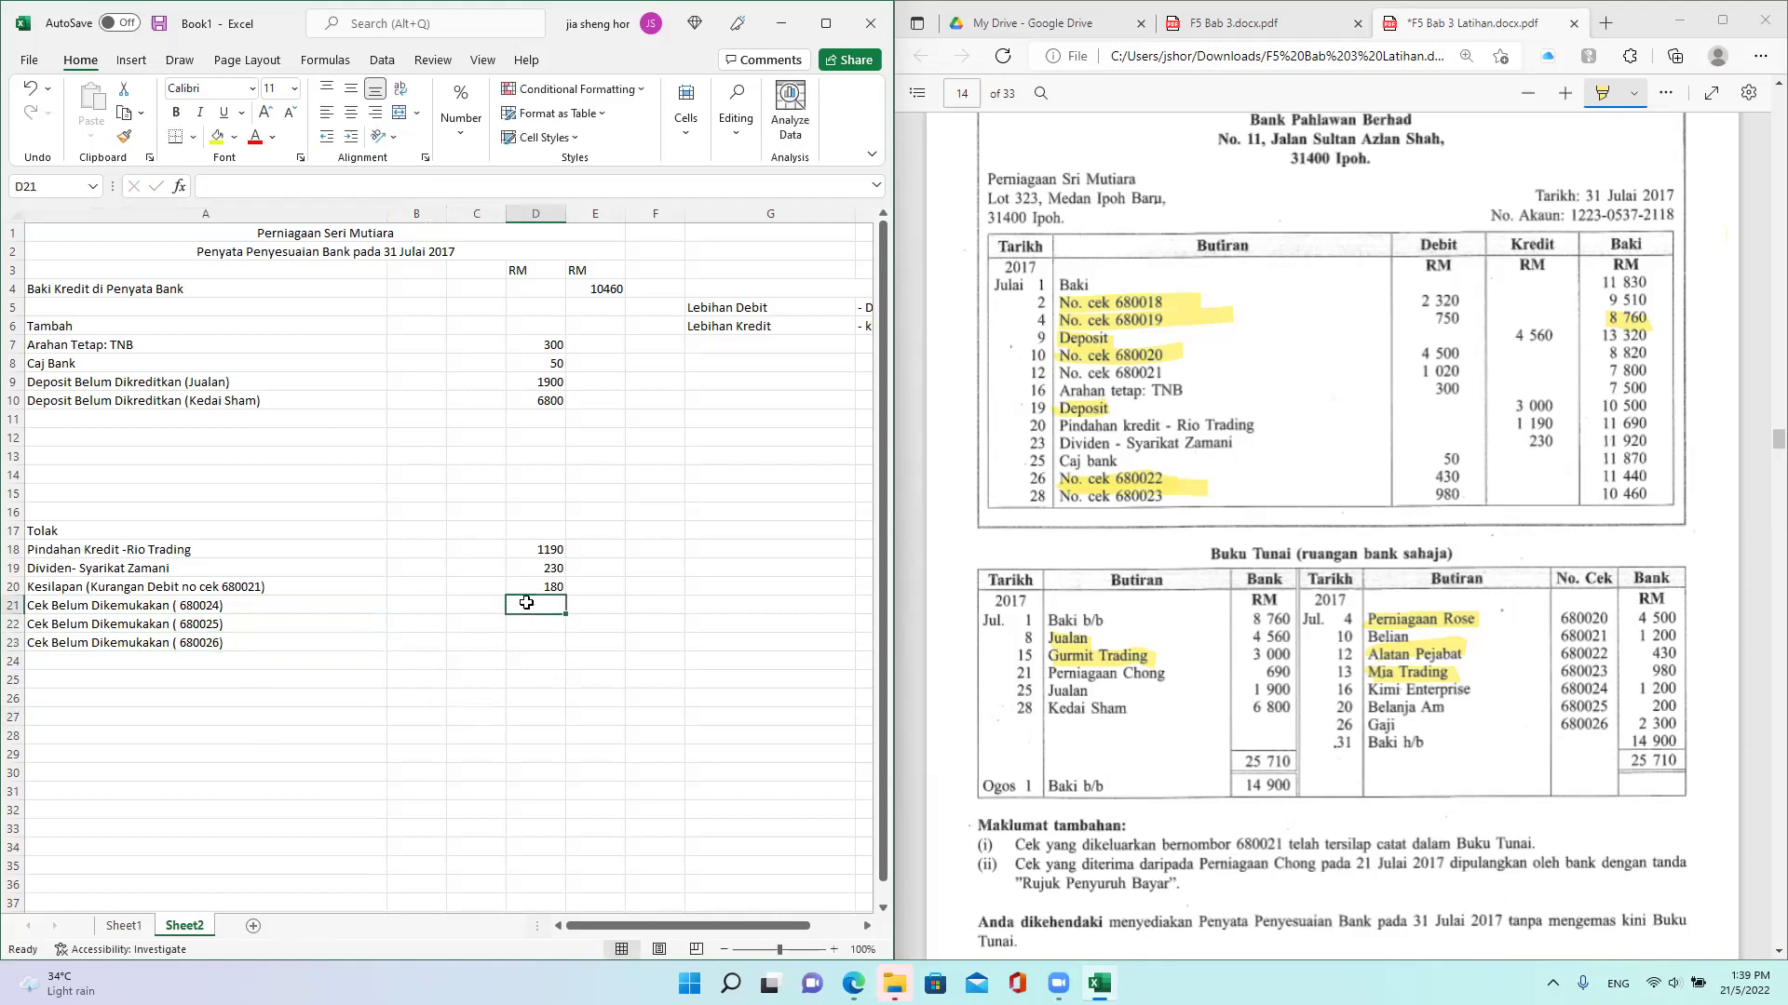
{"action": "type", "text": "1200"}
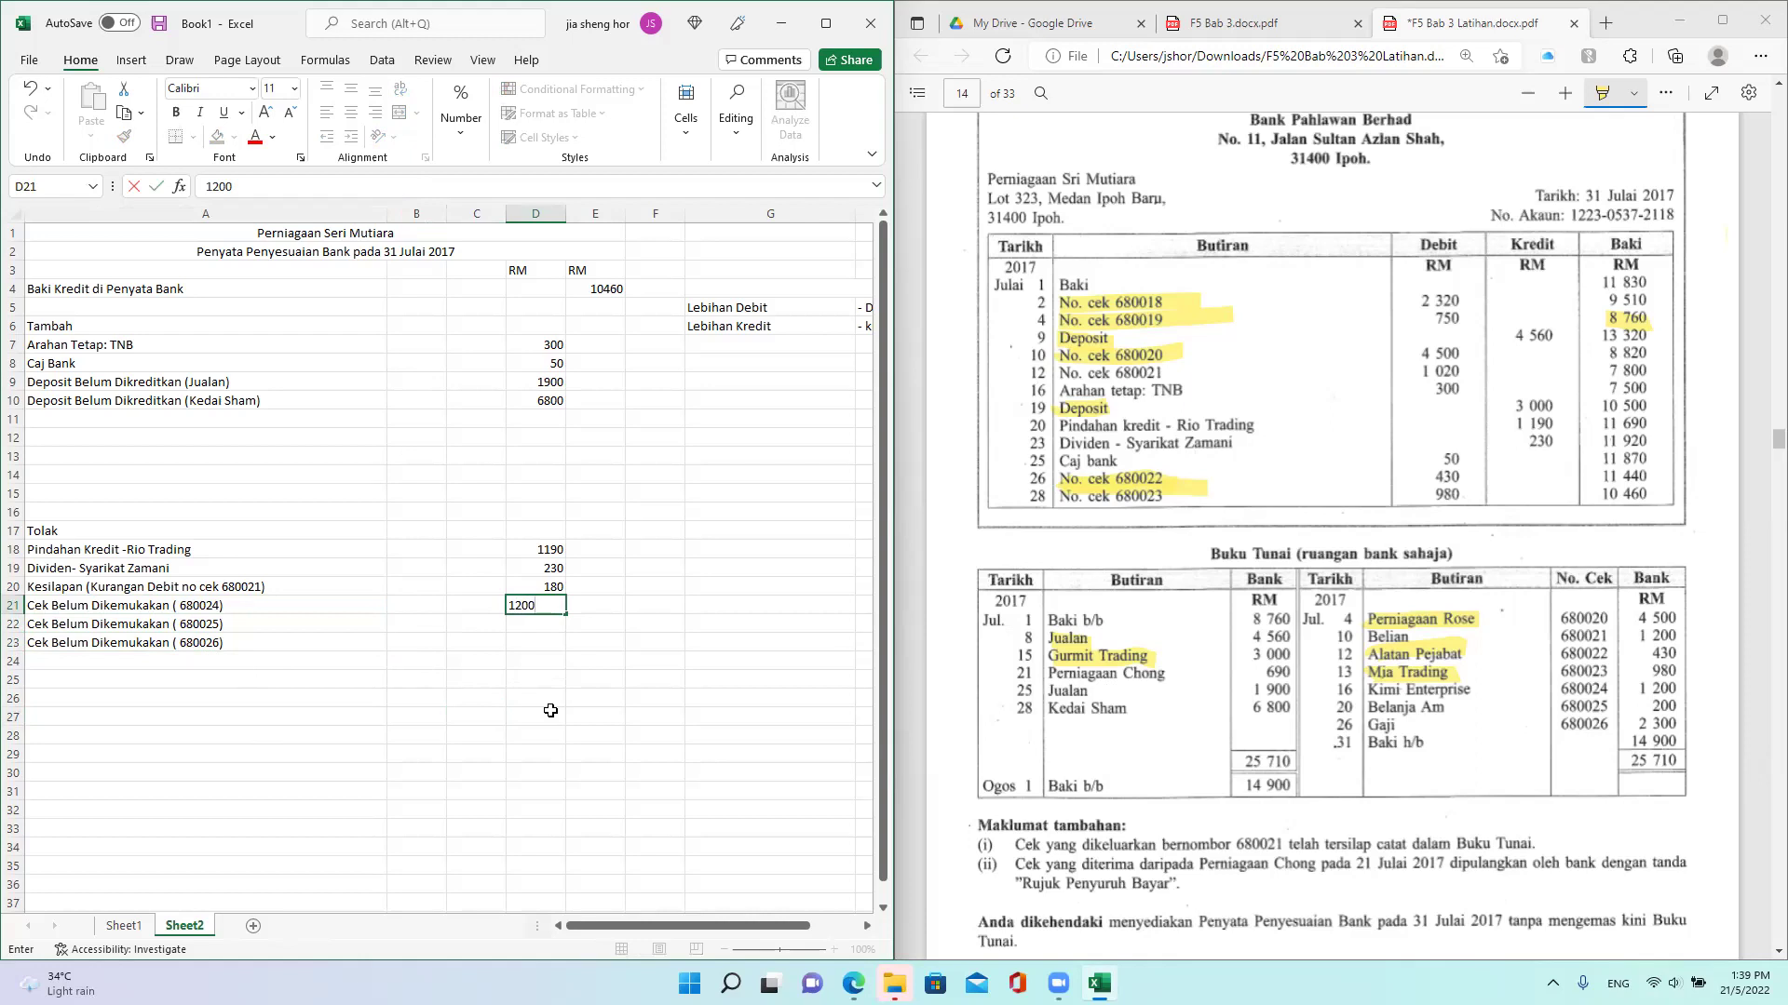
{"action": "left_click", "coordinate": [527, 629]}
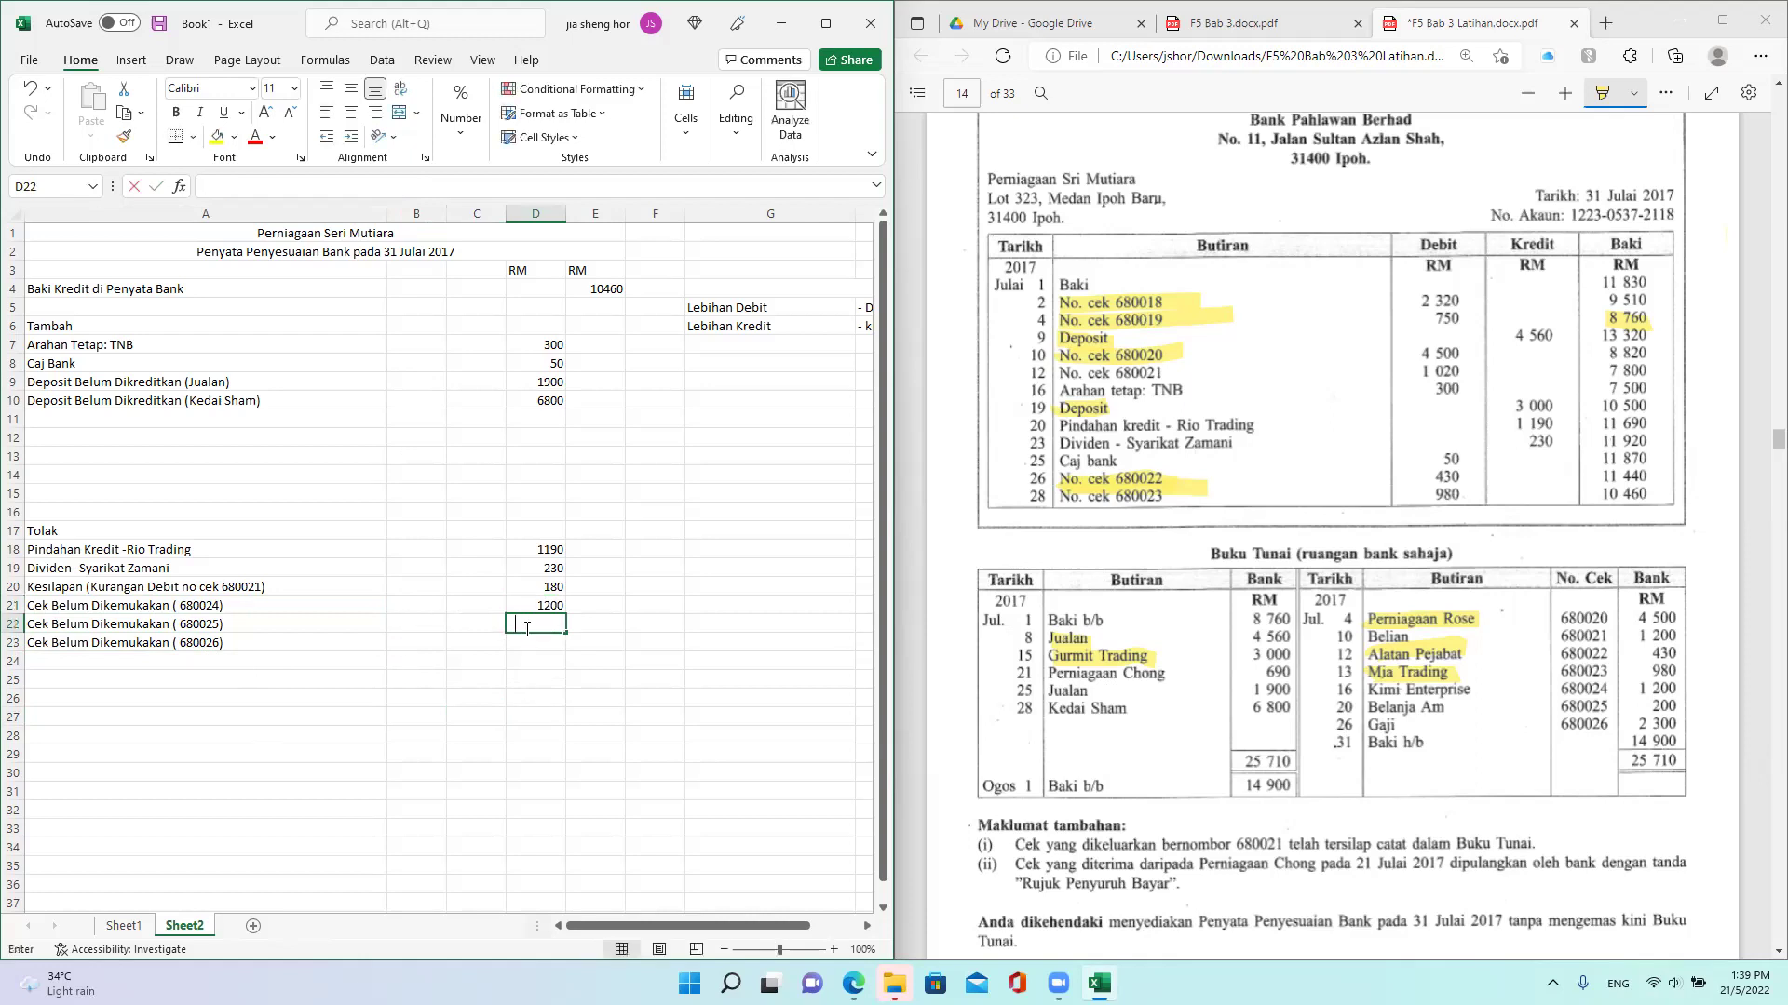
{"action": "type", "text": "200"}
{"action": "left_click", "coordinate": [531, 637]}
{"action": "type", "text": "2300"}
{"action": "left_click", "coordinate": [499, 714]}
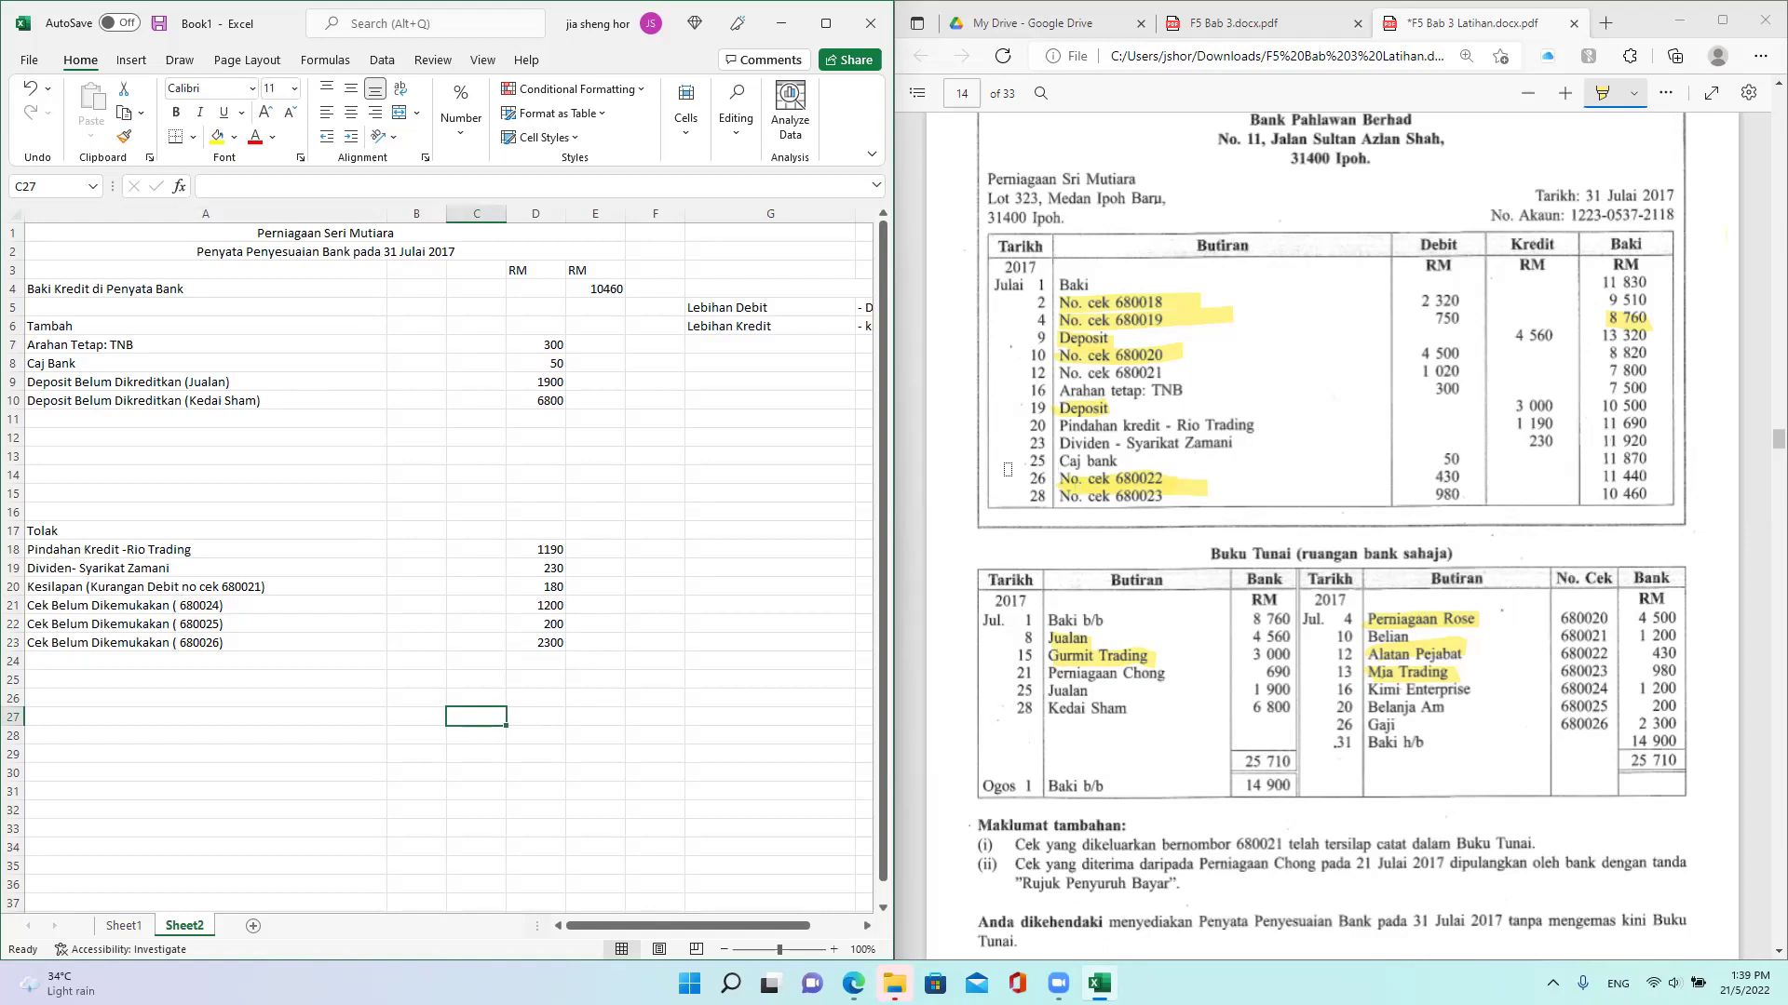
Step: Add a Perniagaan Ching (Cek Tak Laku) line in A11 of the Tambah section, with the amount 690 in D11
{"action": "left_click", "coordinate": [167, 422]}
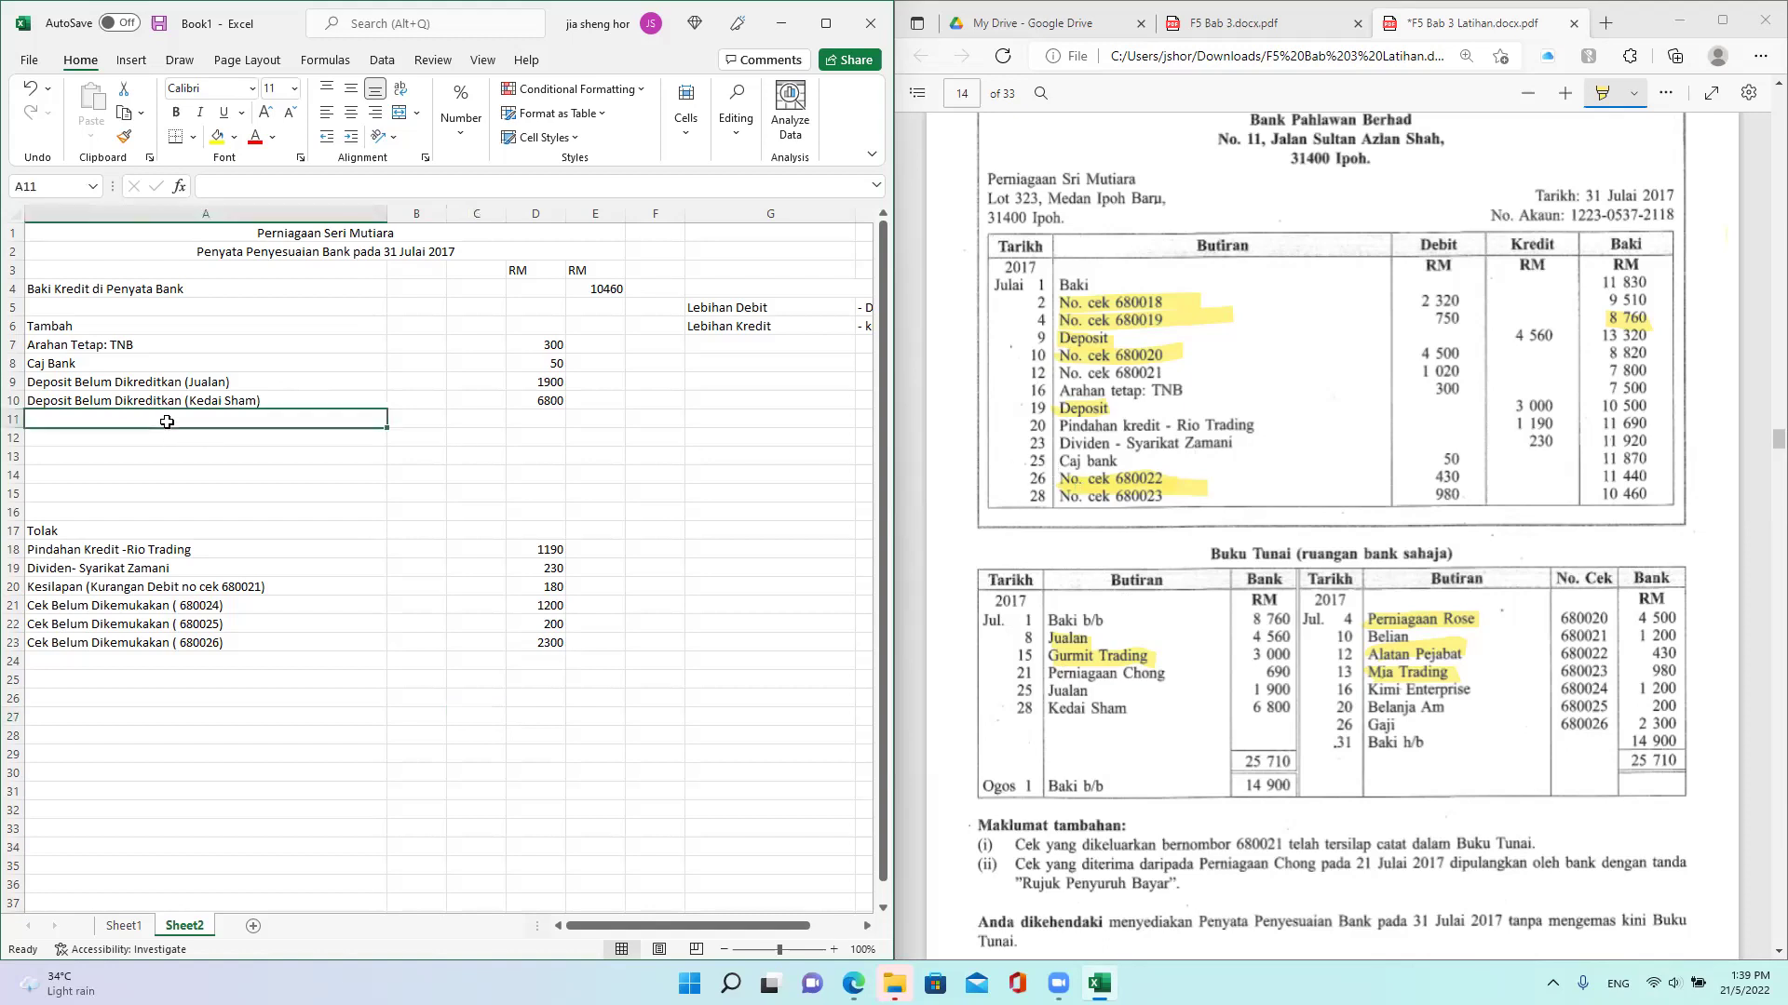
{"action": "type", "text": "Per"}
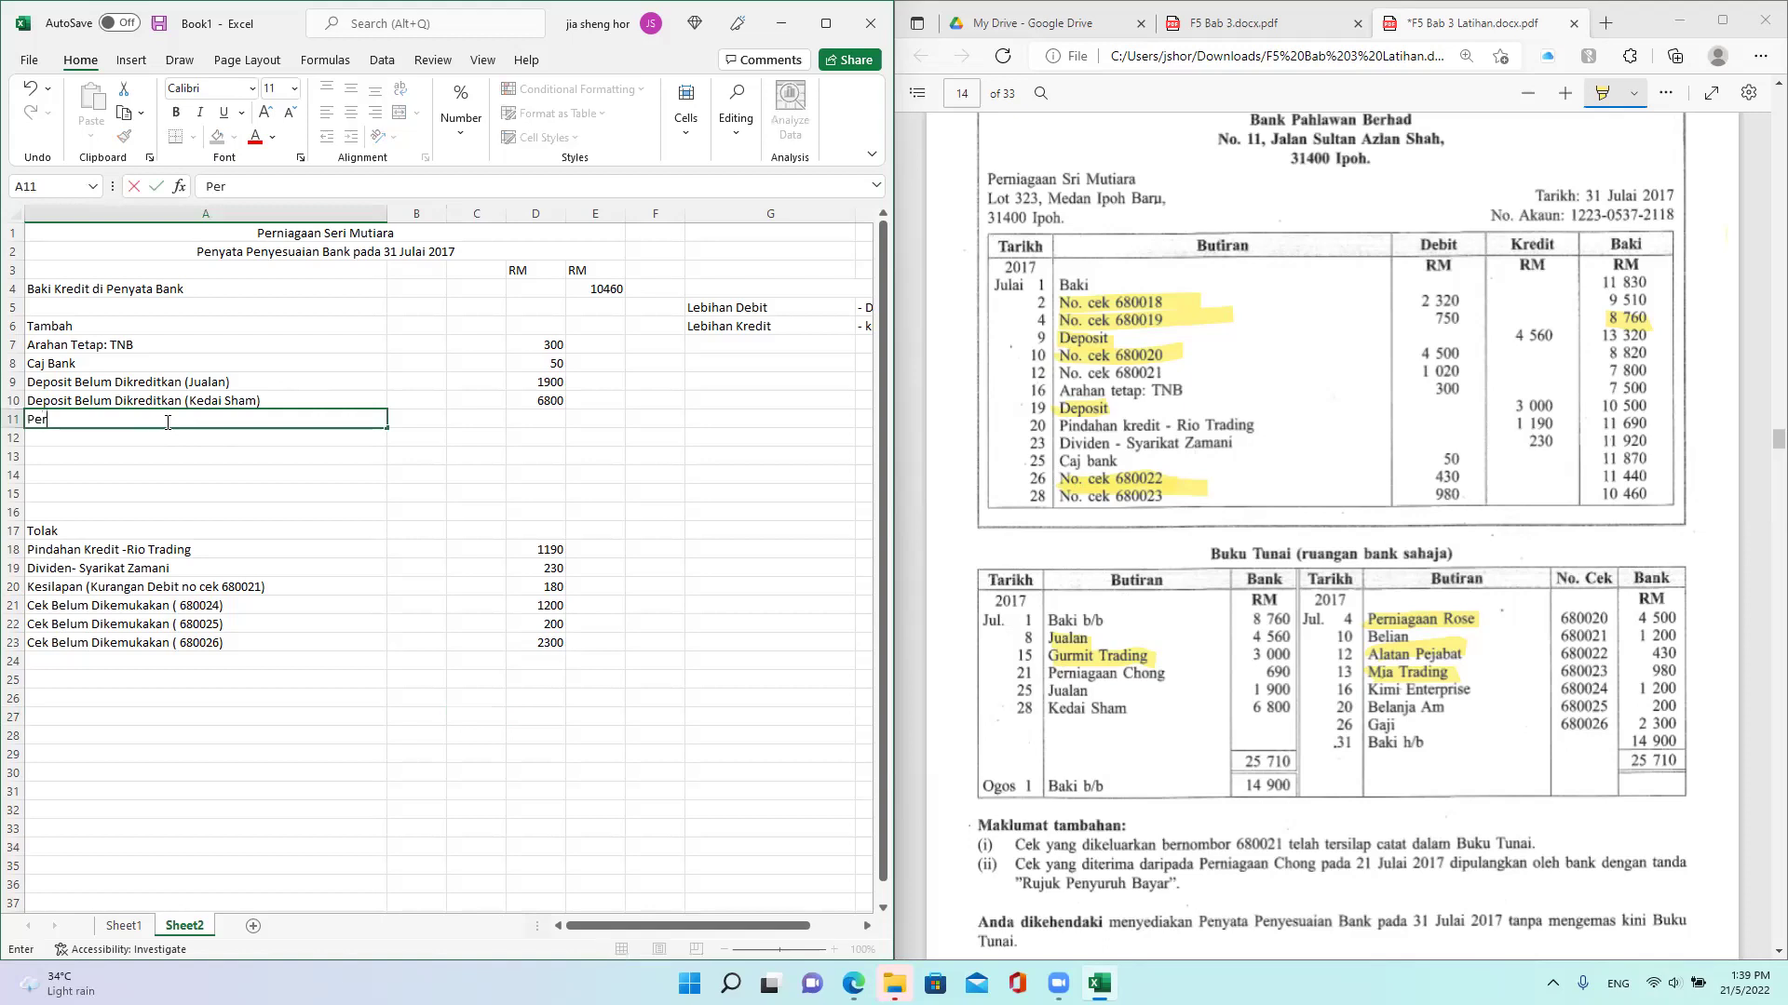
{"action": "type", "text": "niagaan Ching (C"}
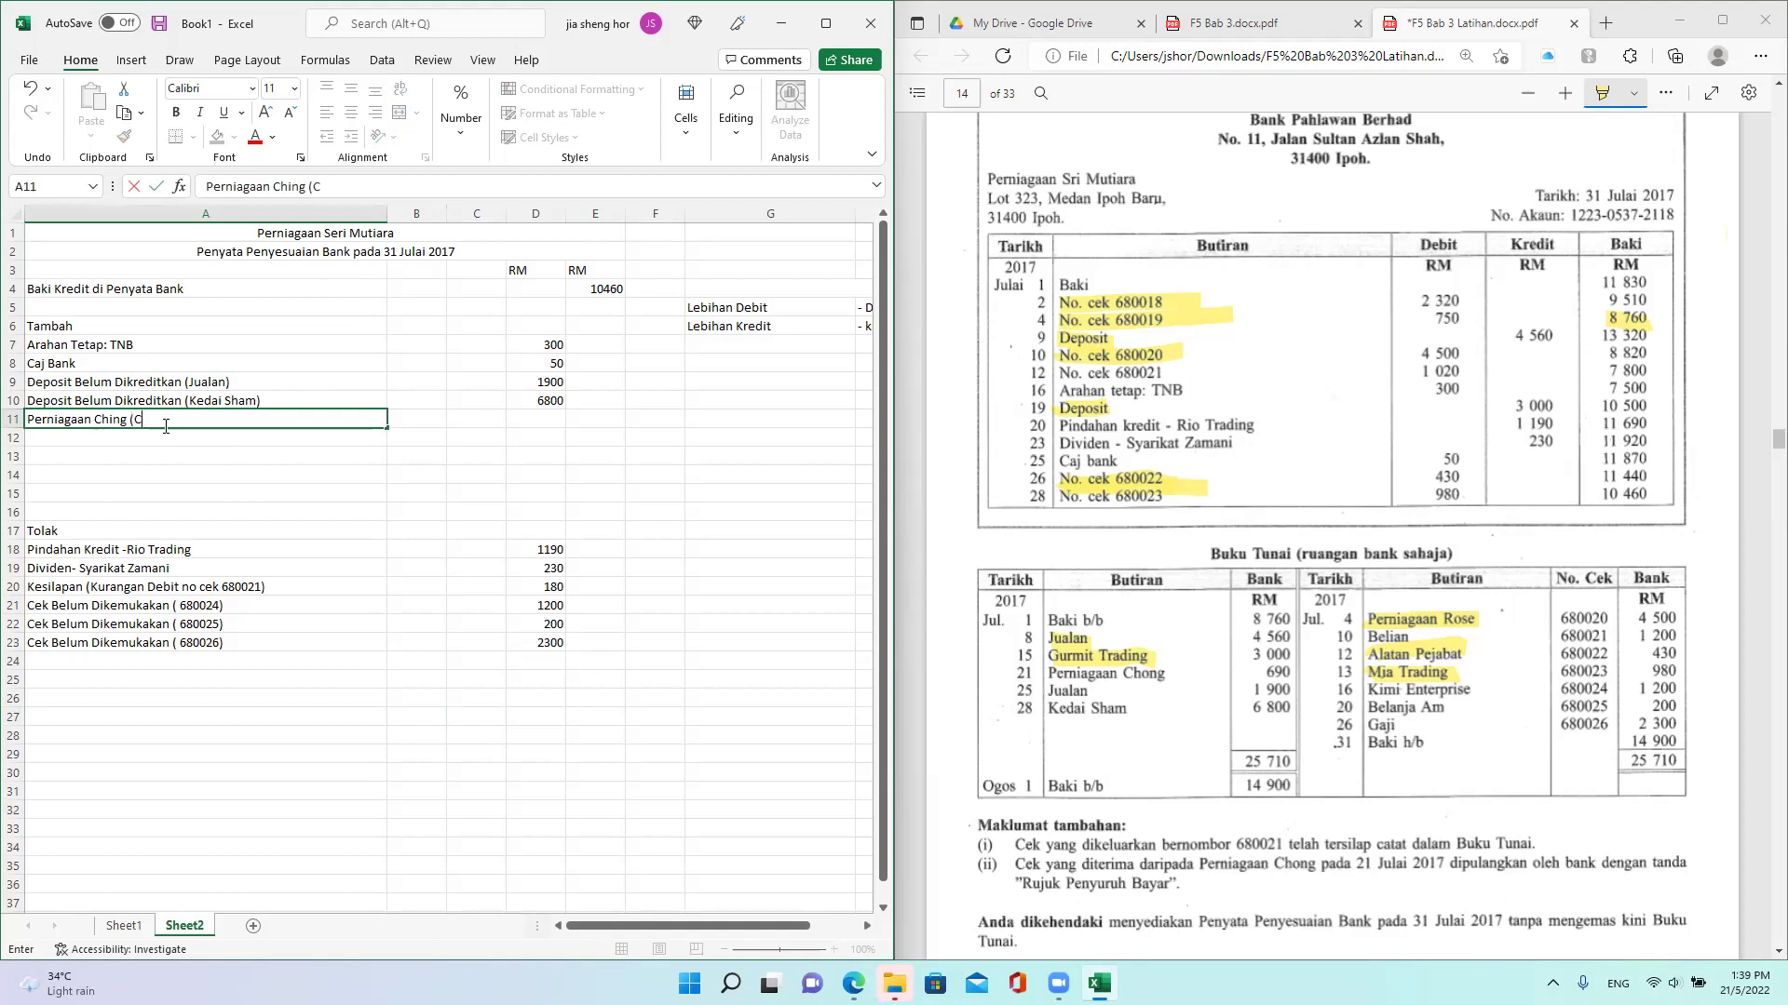
{"action": "type", "text": "ek Tak Laku)"}
{"action": "left_click", "coordinate": [527, 418]}
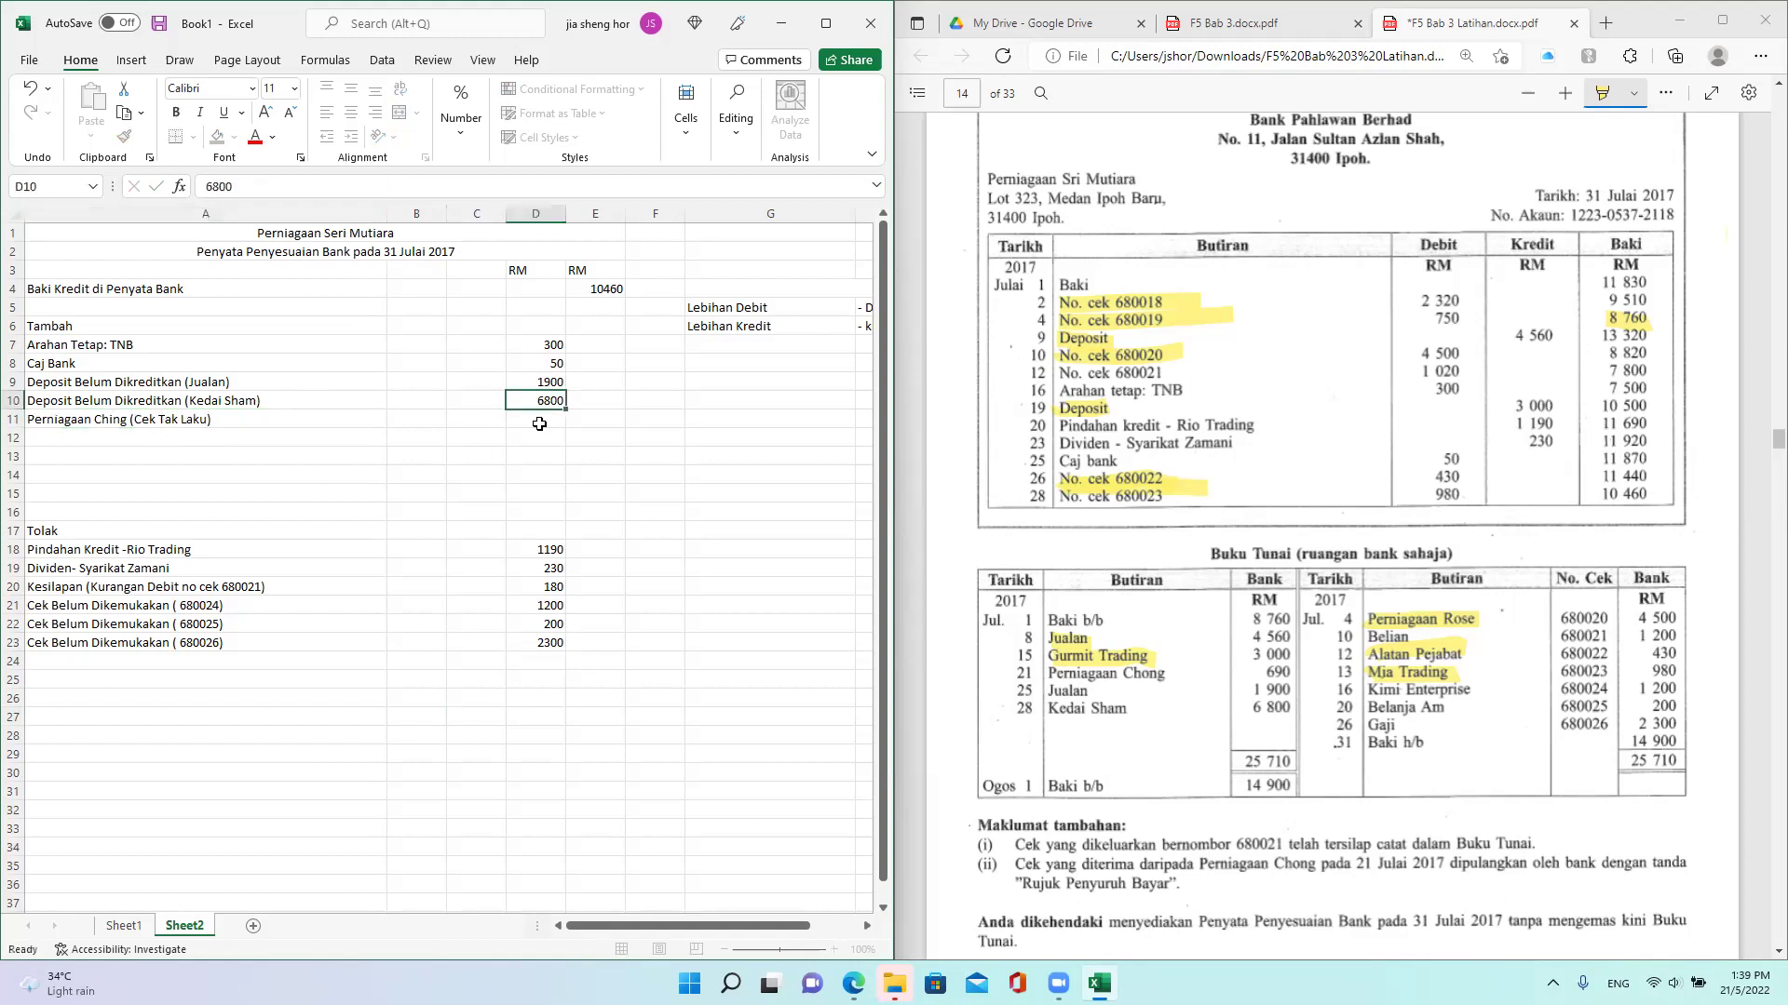
{"action": "type", "text": "690"}
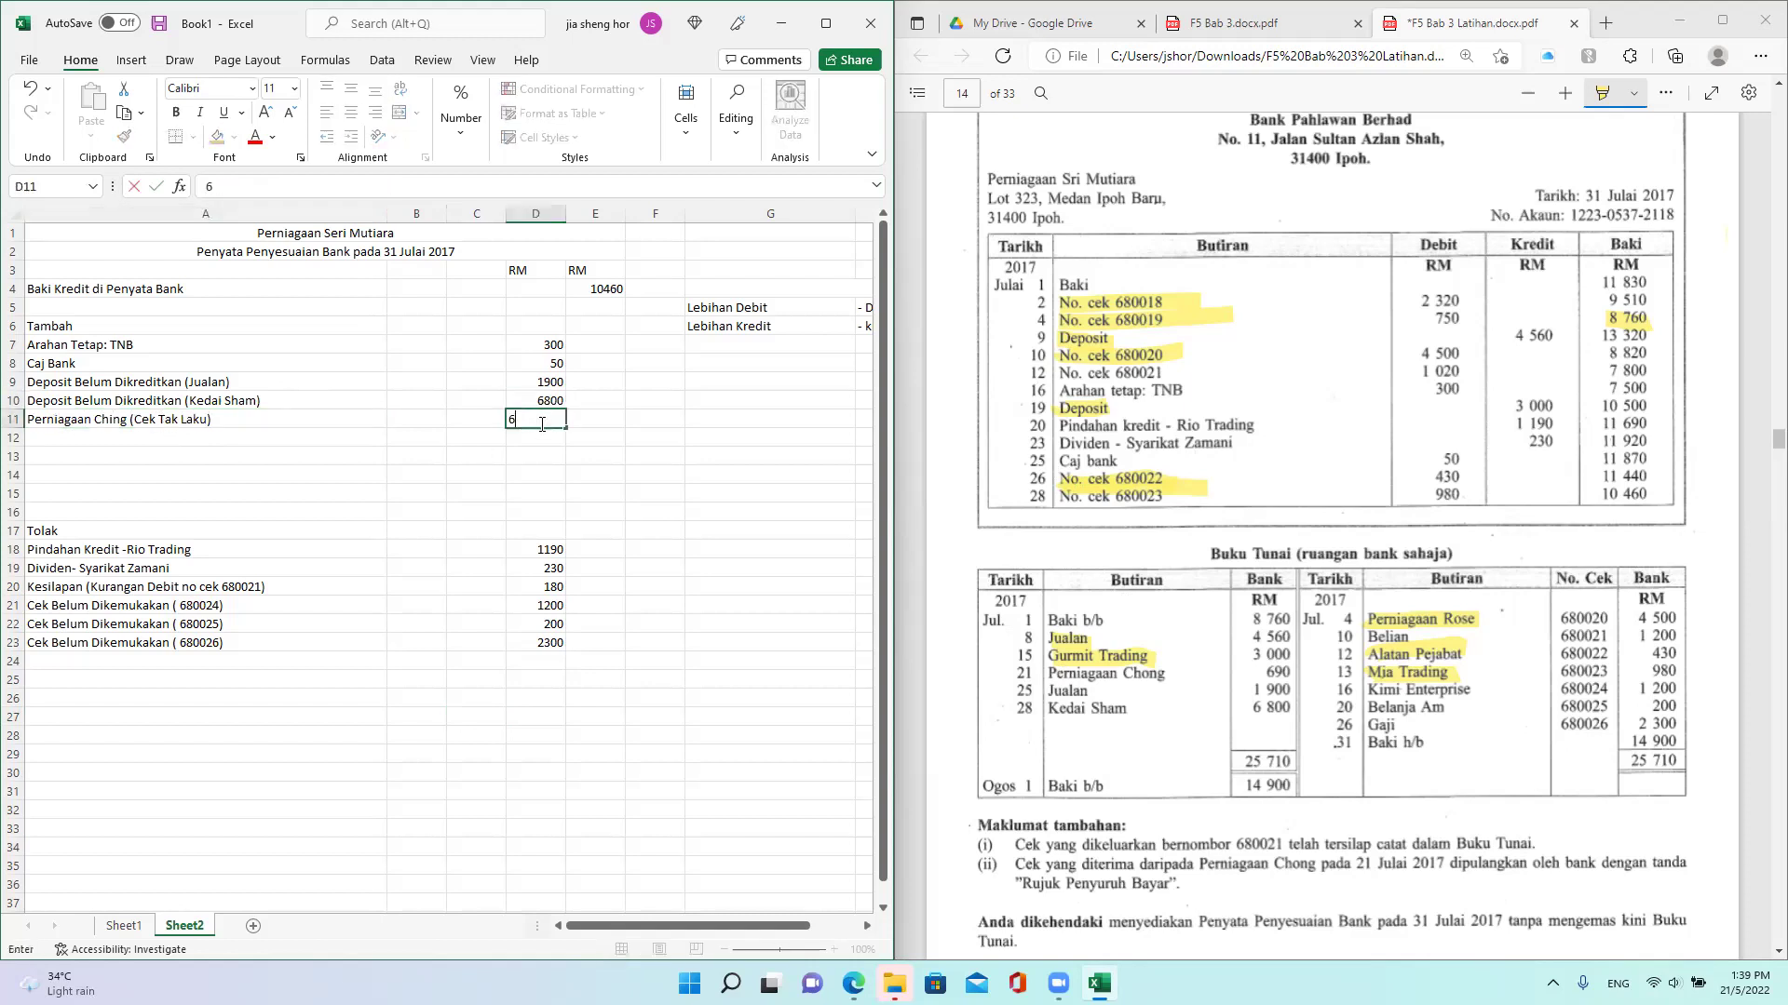
Step: Total the Tambah amounts D7:D11 with a SUM formula in E12
{"action": "left_click", "coordinate": [581, 437]}
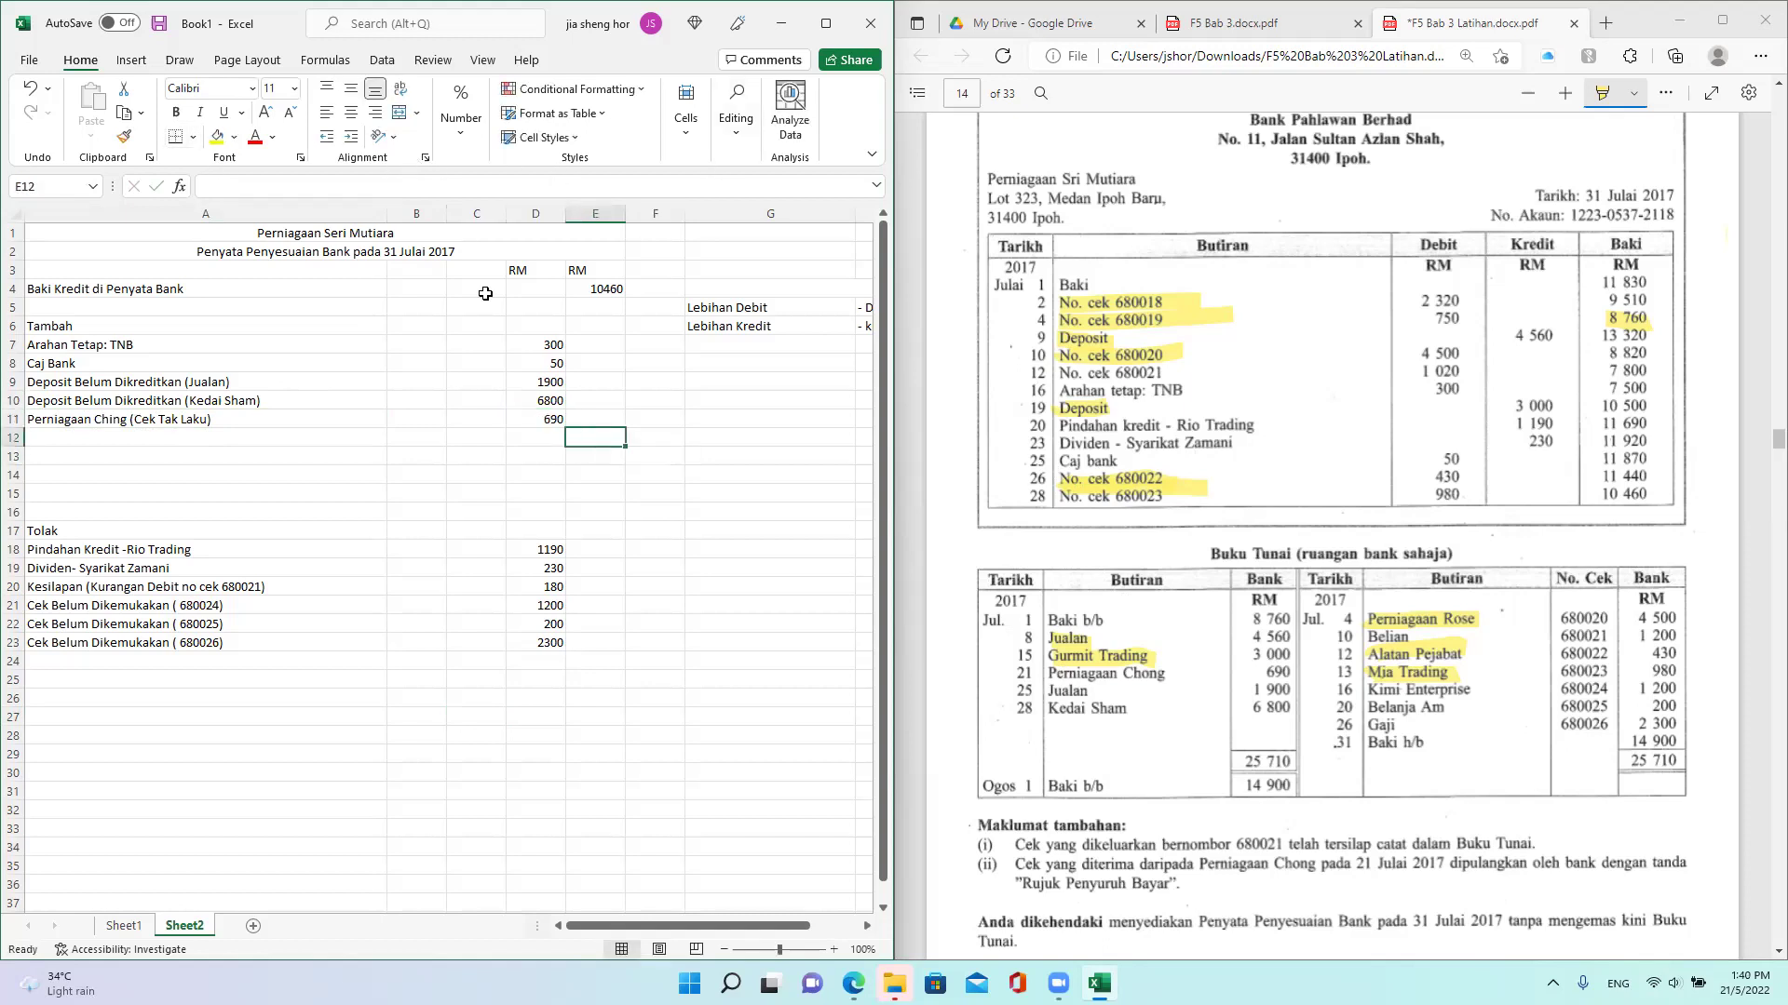
{"action": "type", "text": "=sum"}
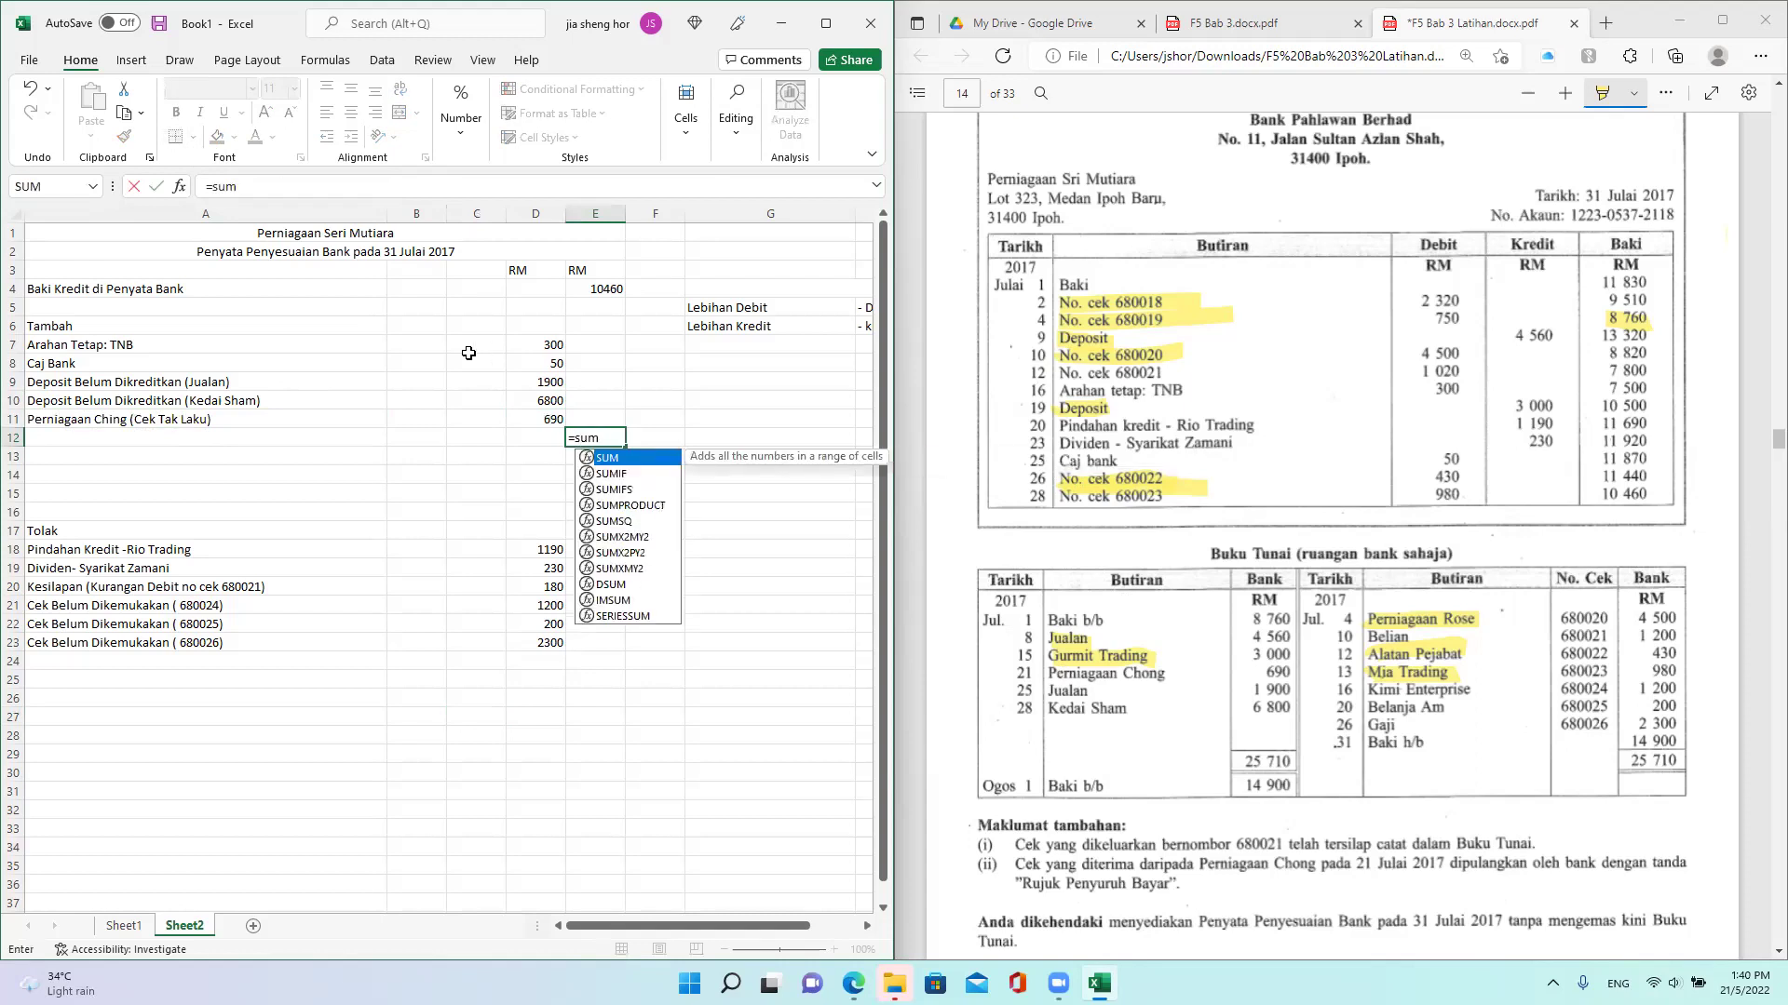
{"action": "key", "text": "Tab"}
{"action": "left_click_drag", "start_coordinate": [538, 346], "coordinate": [550, 417]}
{"action": "key", "text": "Return"}
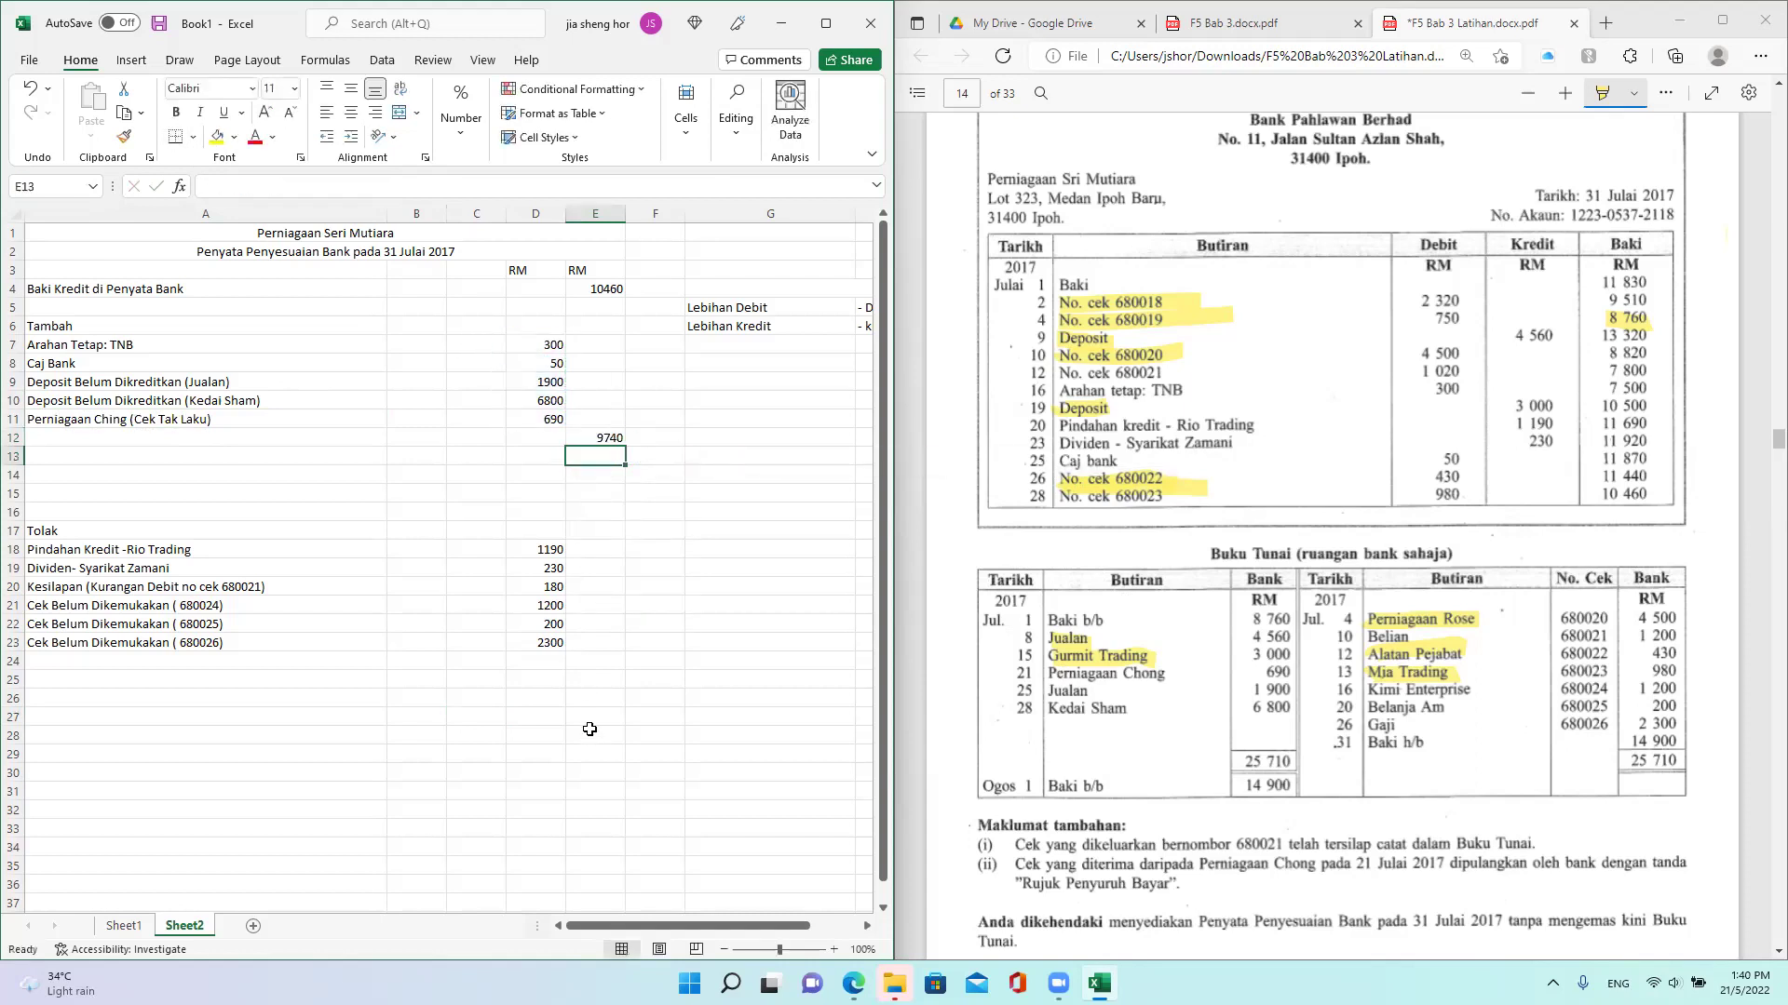
Step: Total the Tolak amounts as a negative in E24 with the formula =-SUM(D18:D23)
{"action": "left_click", "coordinate": [573, 658]}
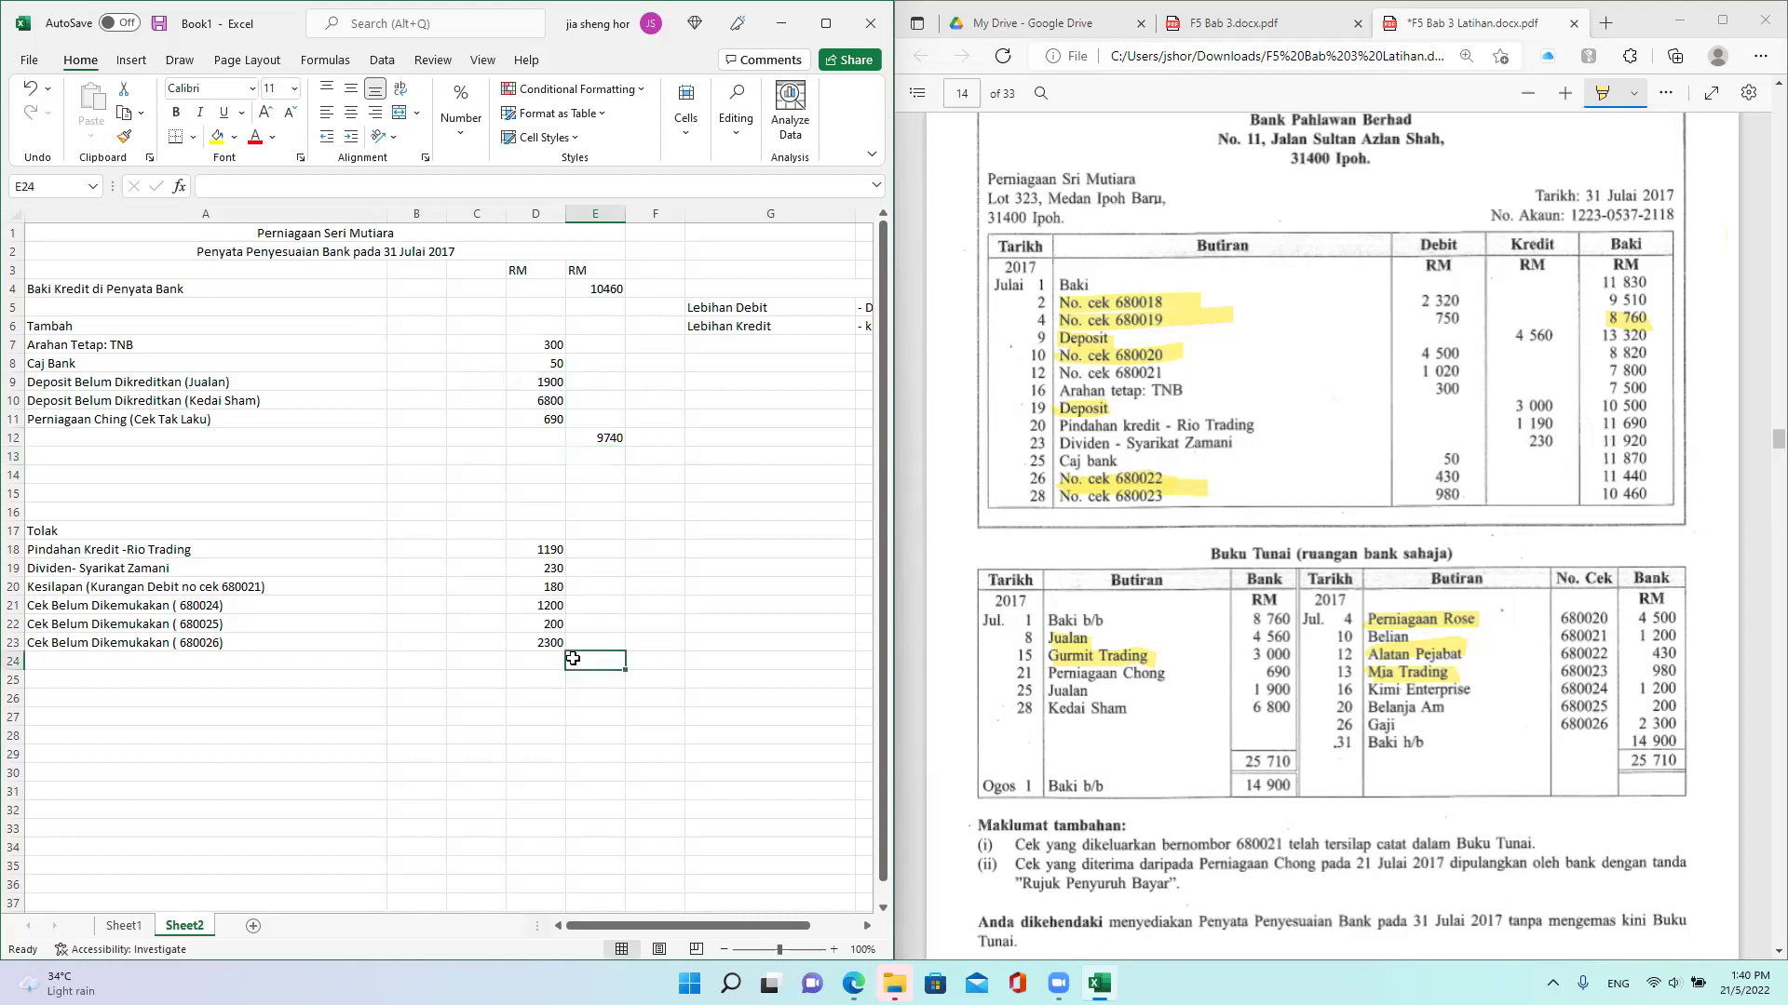
{"action": "type", "text": "=-sum"}
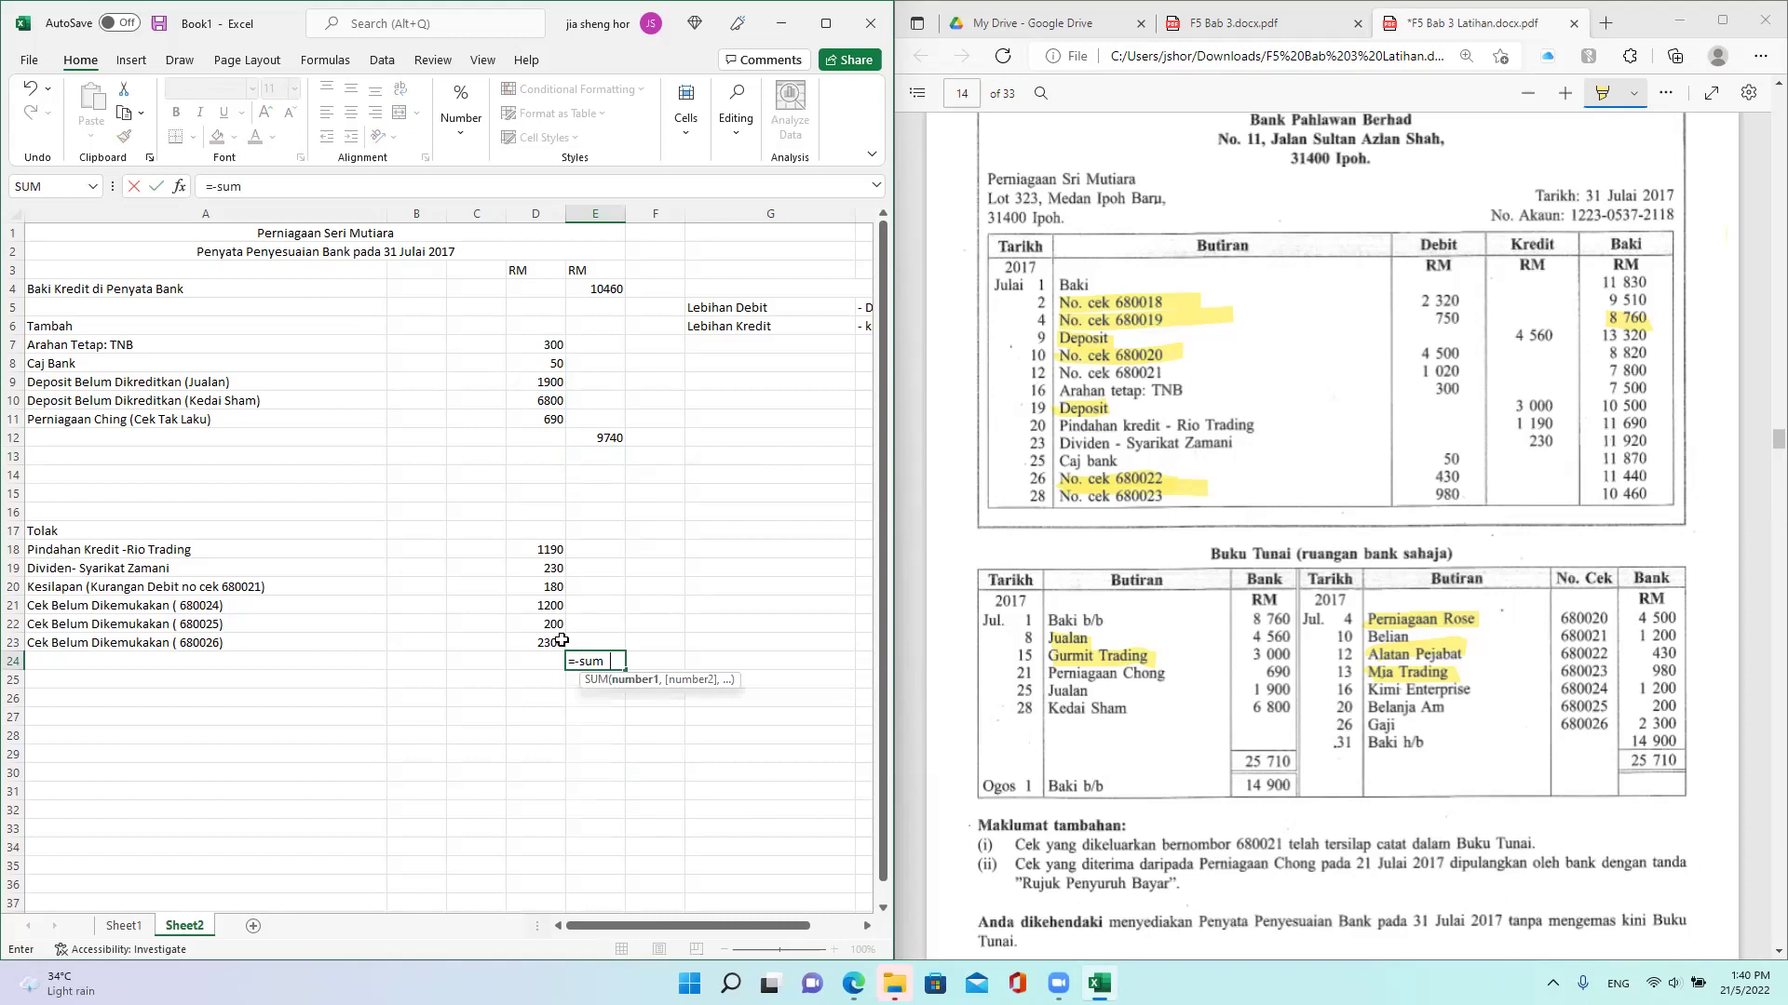
{"action": "left_click_drag", "start_coordinate": [521, 547], "coordinate": [541, 640]}
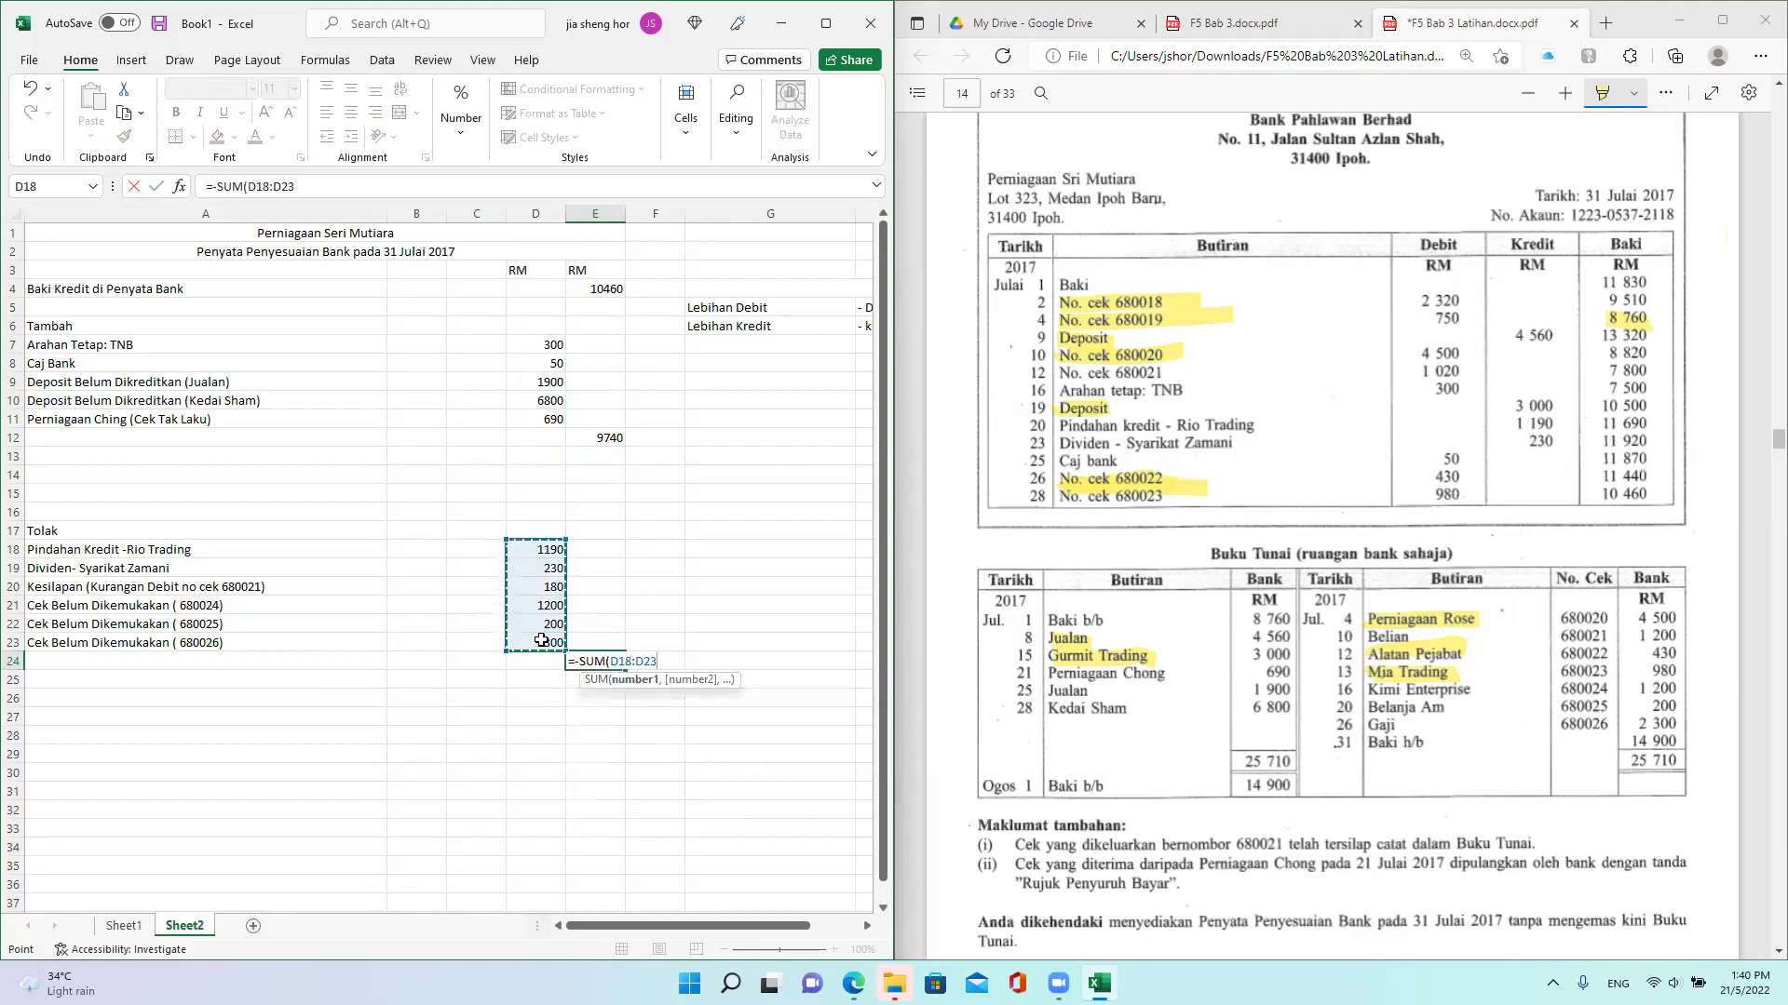
{"action": "key", "text": "Return"}
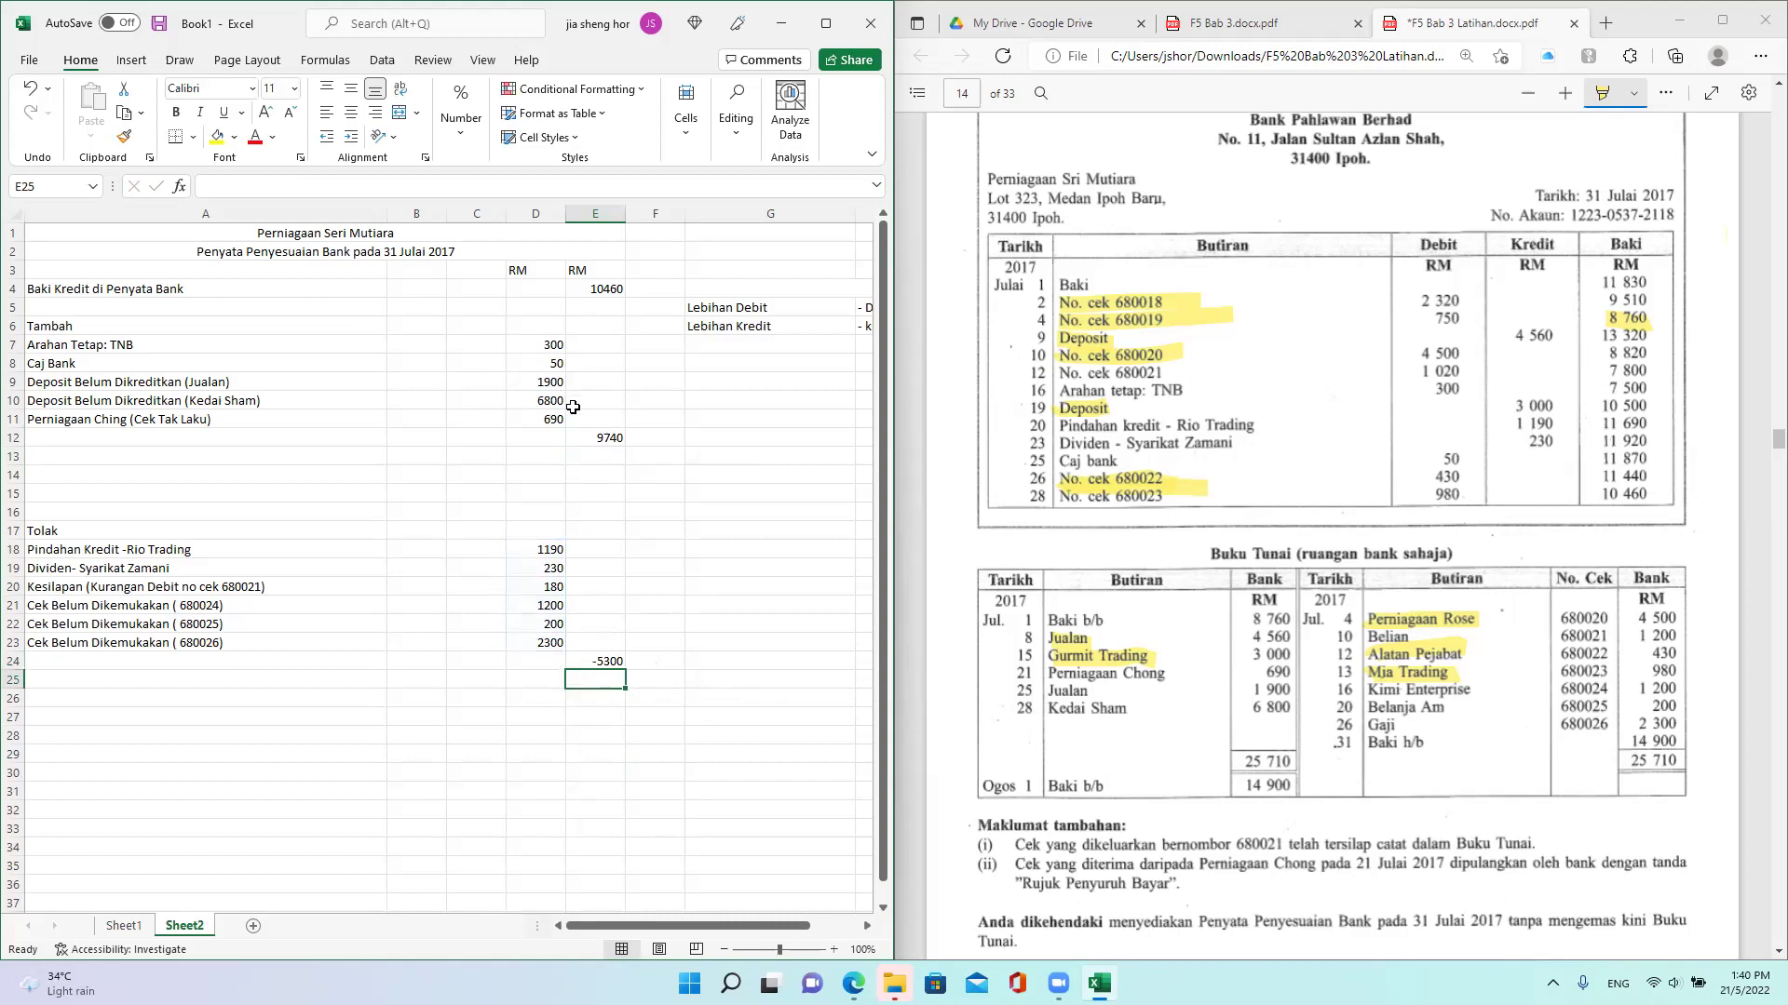
Step: Add a bottom border to the Tambah total in E12 and calculate the subtotal in E13 with the formula =E4+E12
{"action": "left_click", "coordinate": [594, 432]}
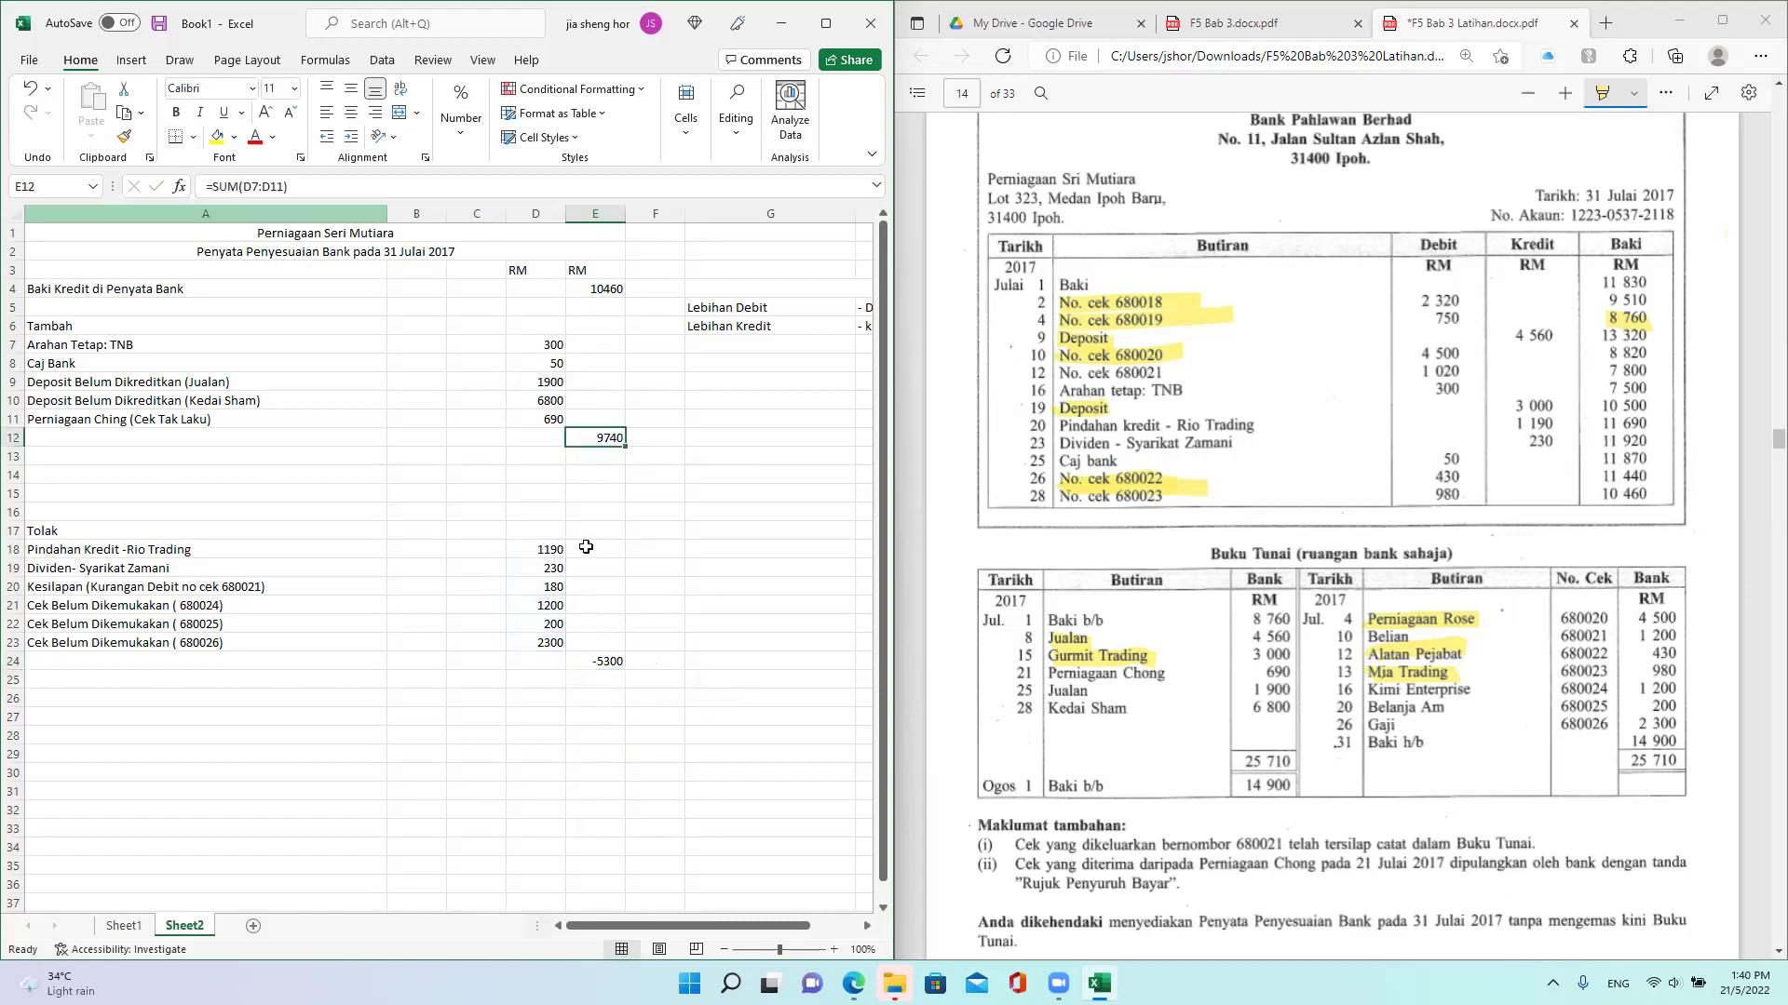
{"action": "left_click", "coordinate": [591, 458]}
{"action": "type", "text": "="}
{"action": "left_click", "coordinate": [600, 289]}
{"action": "type", "text": "+"}
{"action": "left_click", "coordinate": [600, 434]}
{"action": "key", "text": "Return"}
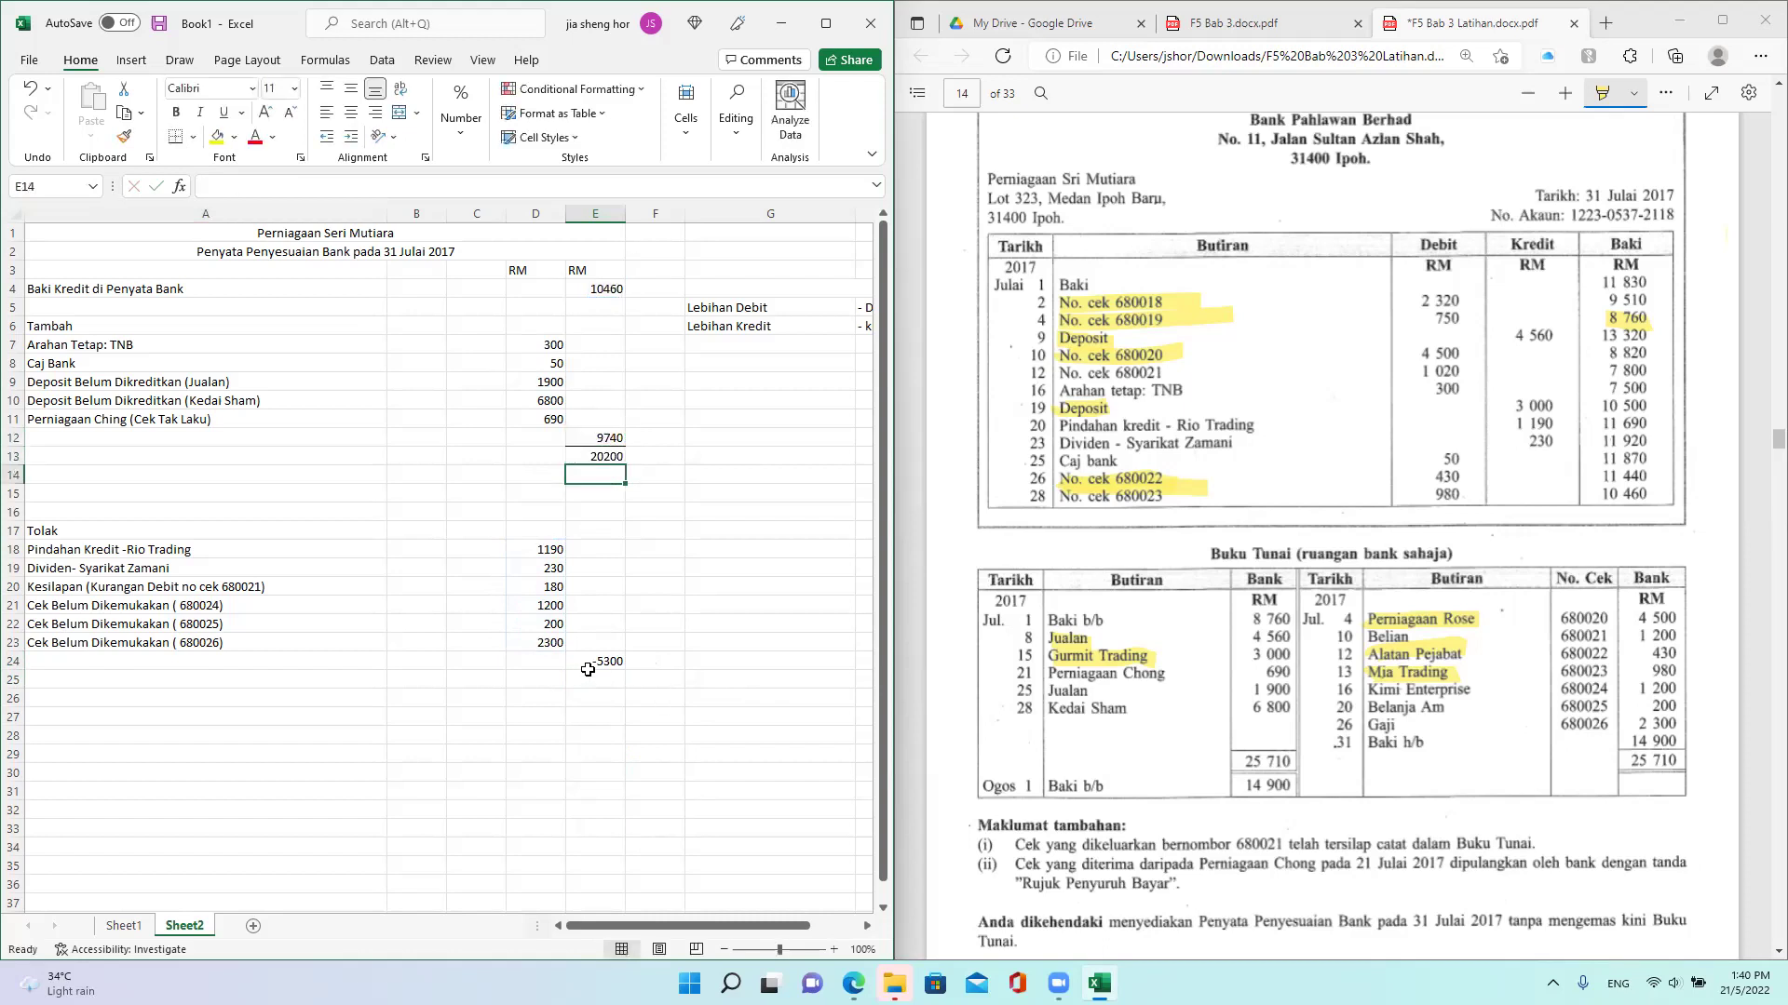
Step: Calculate the closing balance in E25 with the formula =E13+E24
{"action": "left_click", "coordinate": [593, 676]}
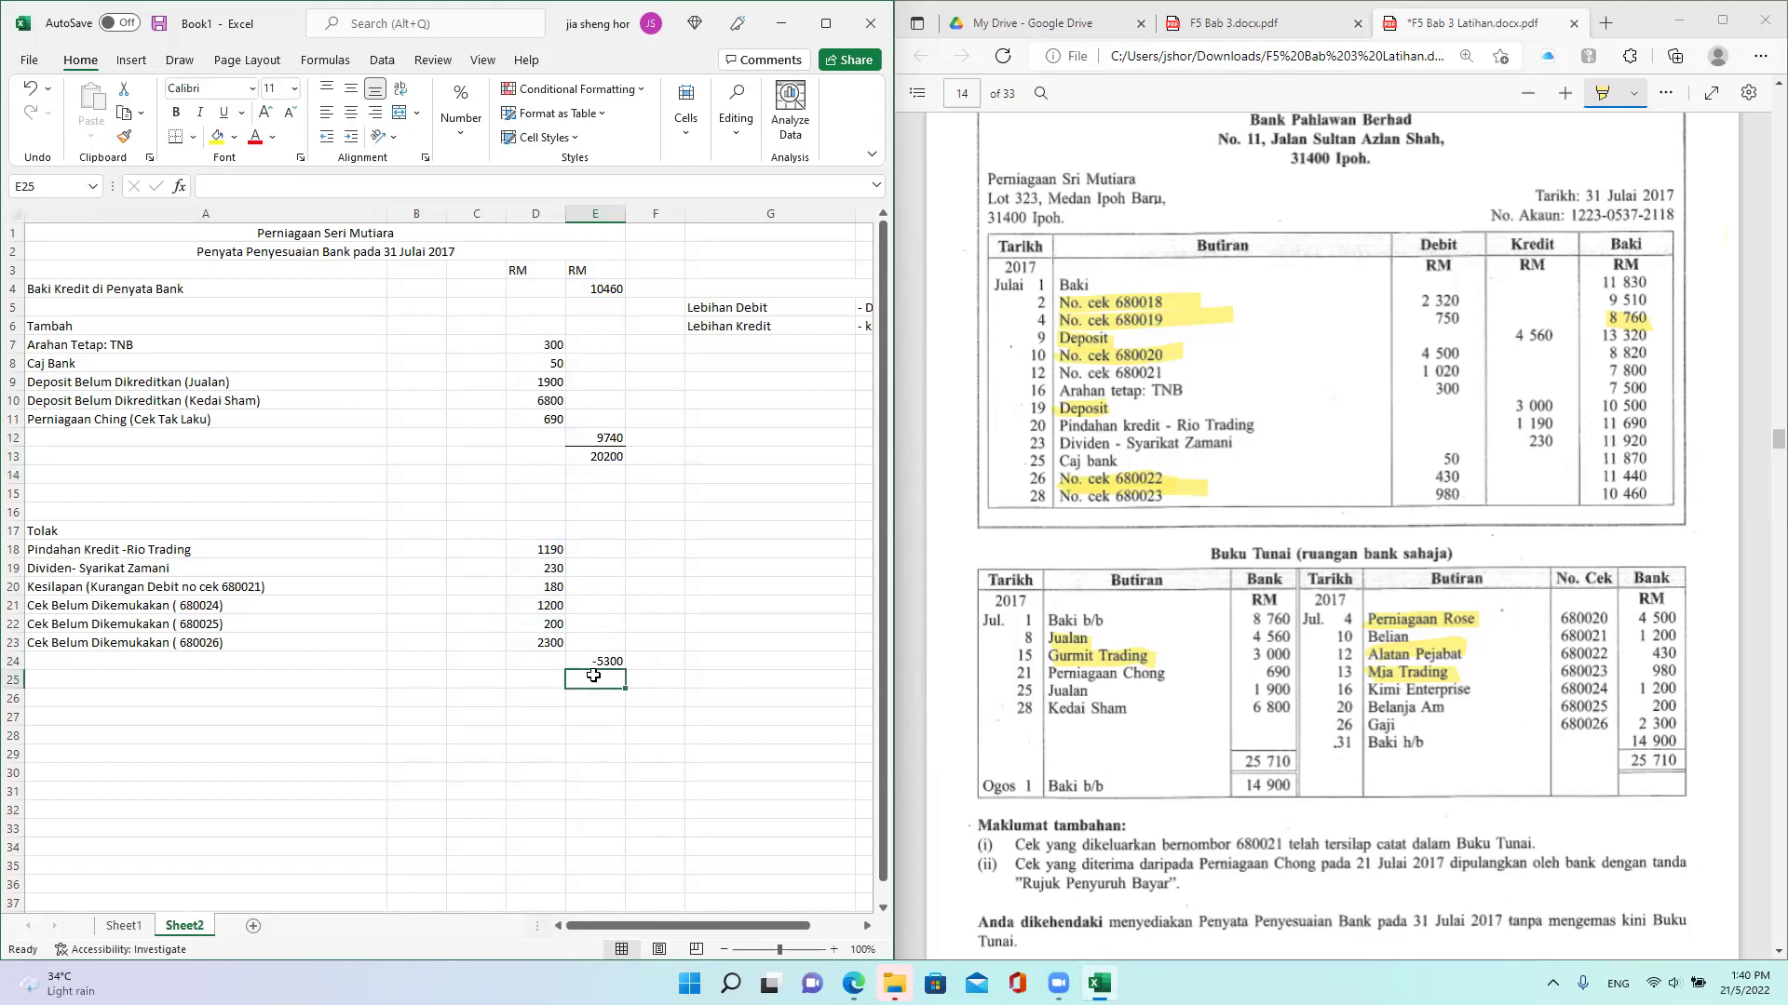
{"action": "type", "text": "="}
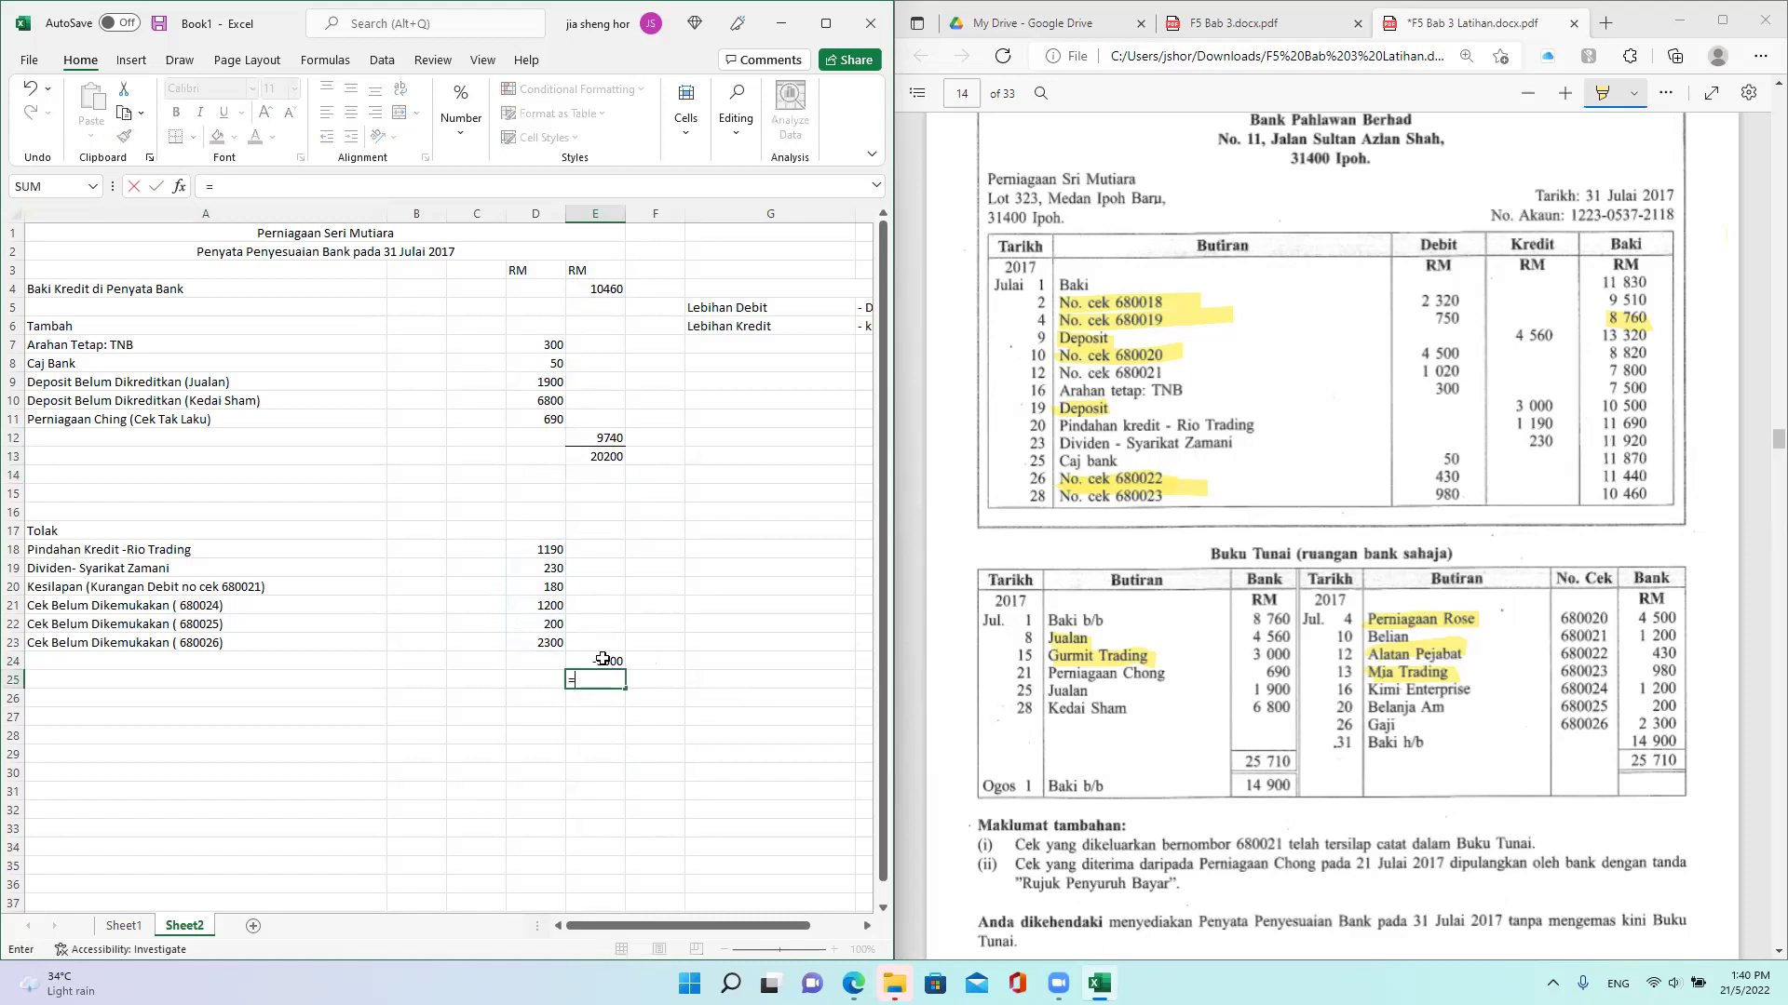
{"action": "left_click", "coordinate": [592, 455]}
{"action": "type", "text": "+"}
{"action": "left_click", "coordinate": [613, 660]}
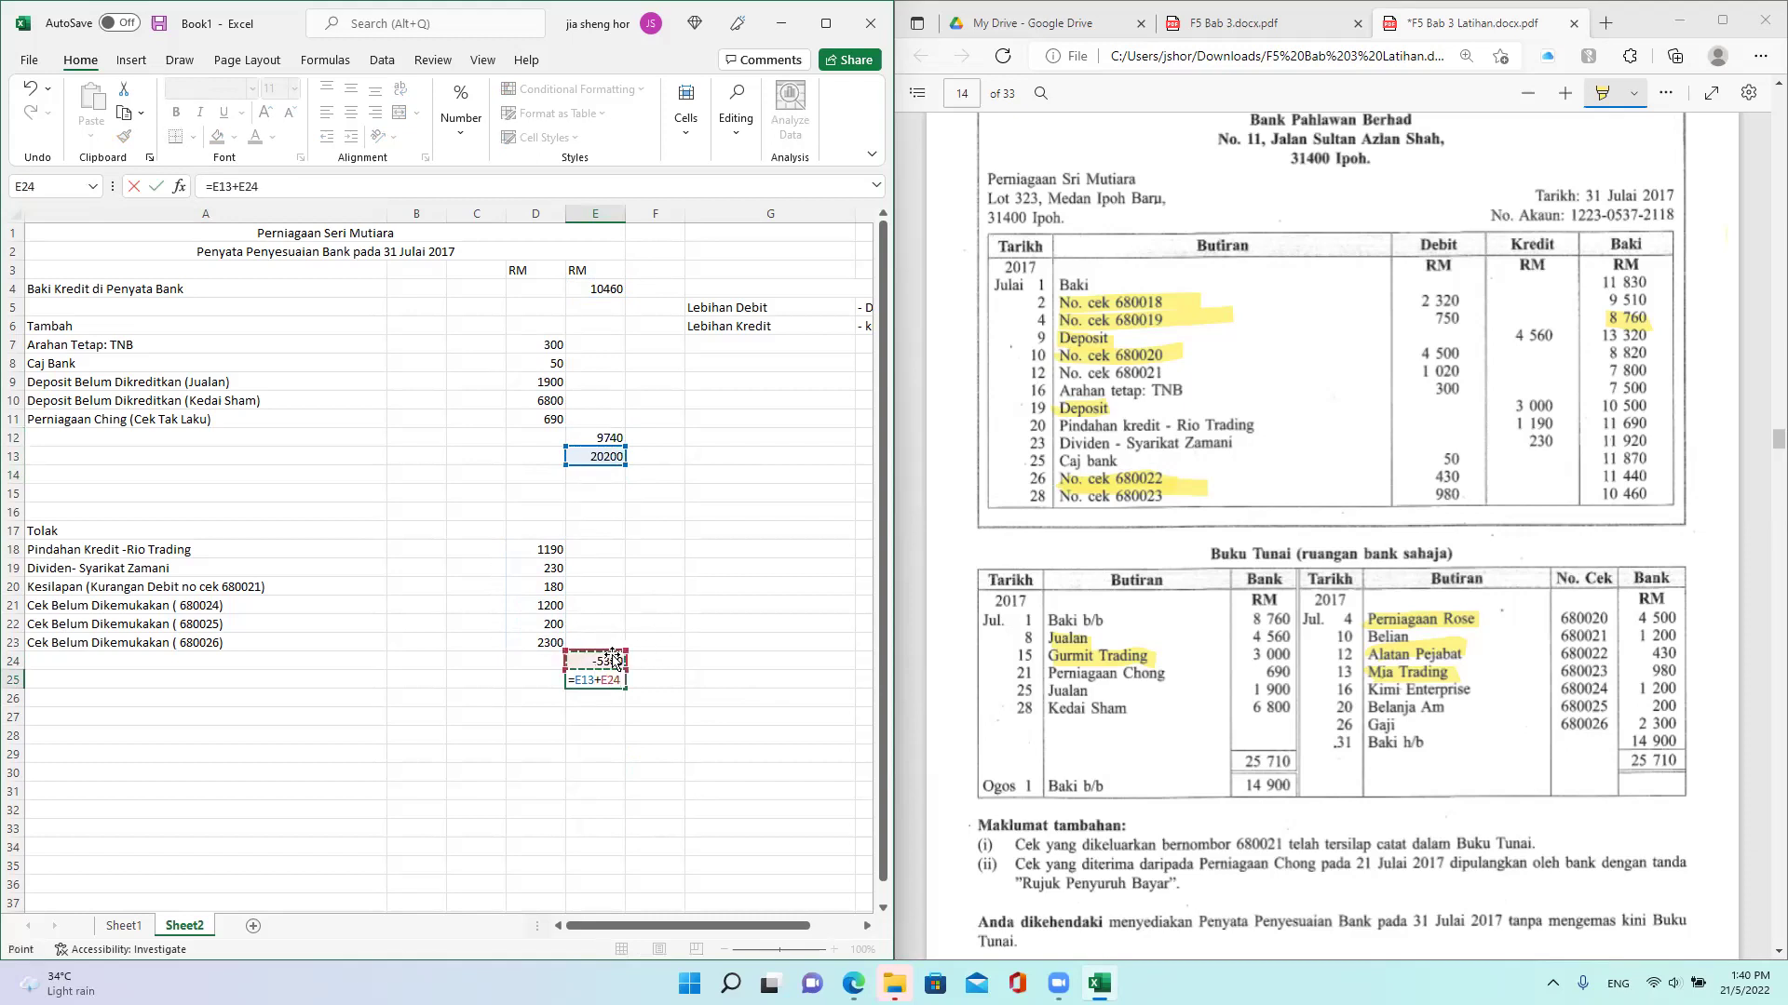
{"action": "key", "text": "Return"}
Step: Label the closing balance row in A25 as Baki Debit di Buku Tunai
{"action": "left_click", "coordinate": [195, 680]}
{"action": "type", "text": "Baki"}
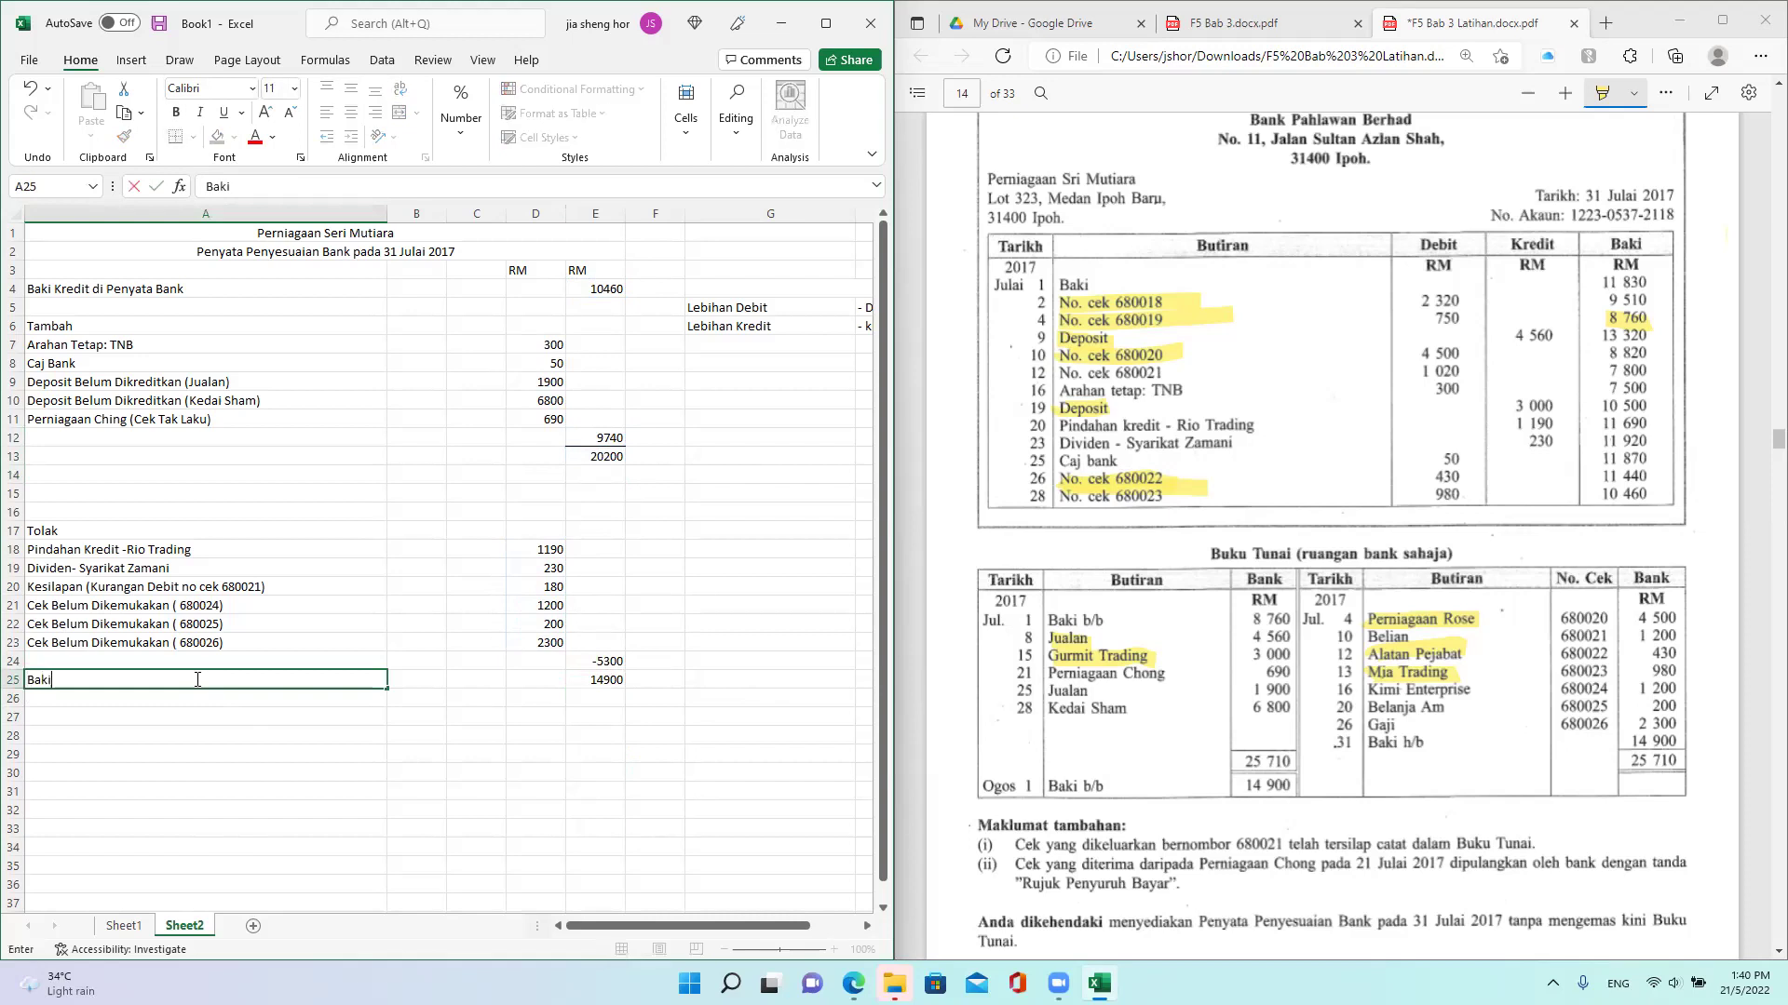
{"action": "type", "text": " Debit di Buku Tunai"}
{"action": "left_click", "coordinate": [345, 809]}
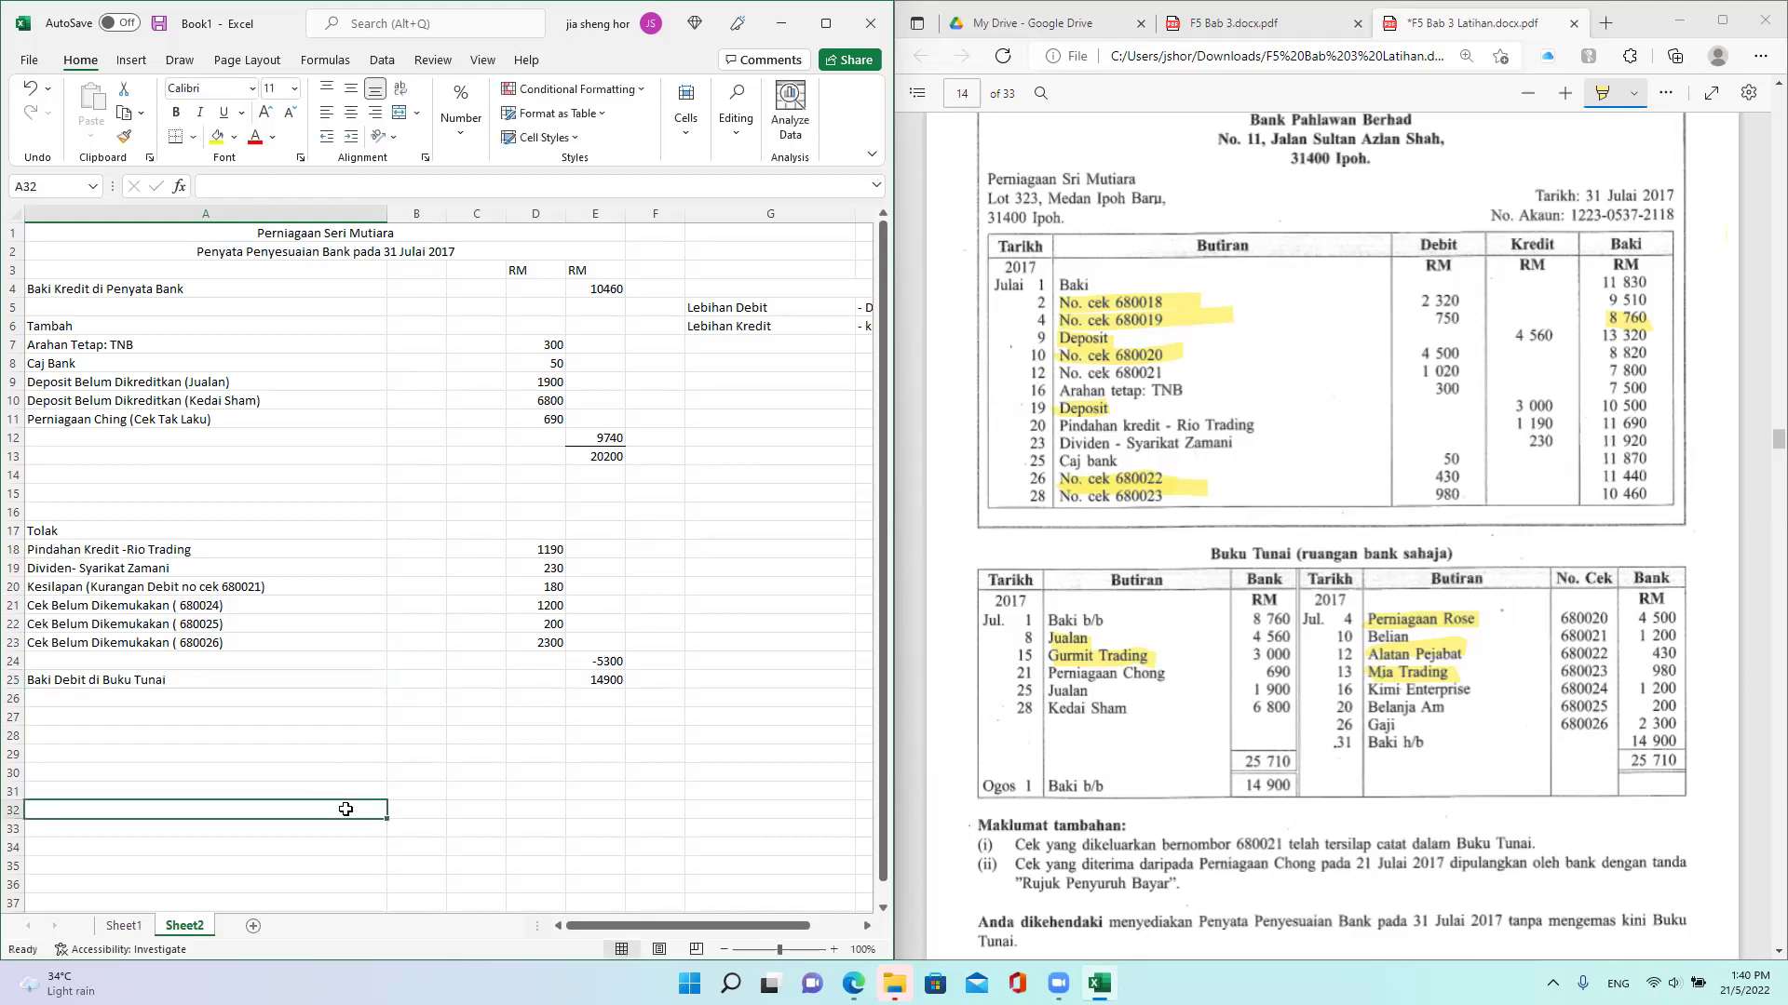
Step: Add a bottom border to the Tolak total in E24 and maximize the workbook window
{"action": "left_click", "coordinate": [587, 661]}
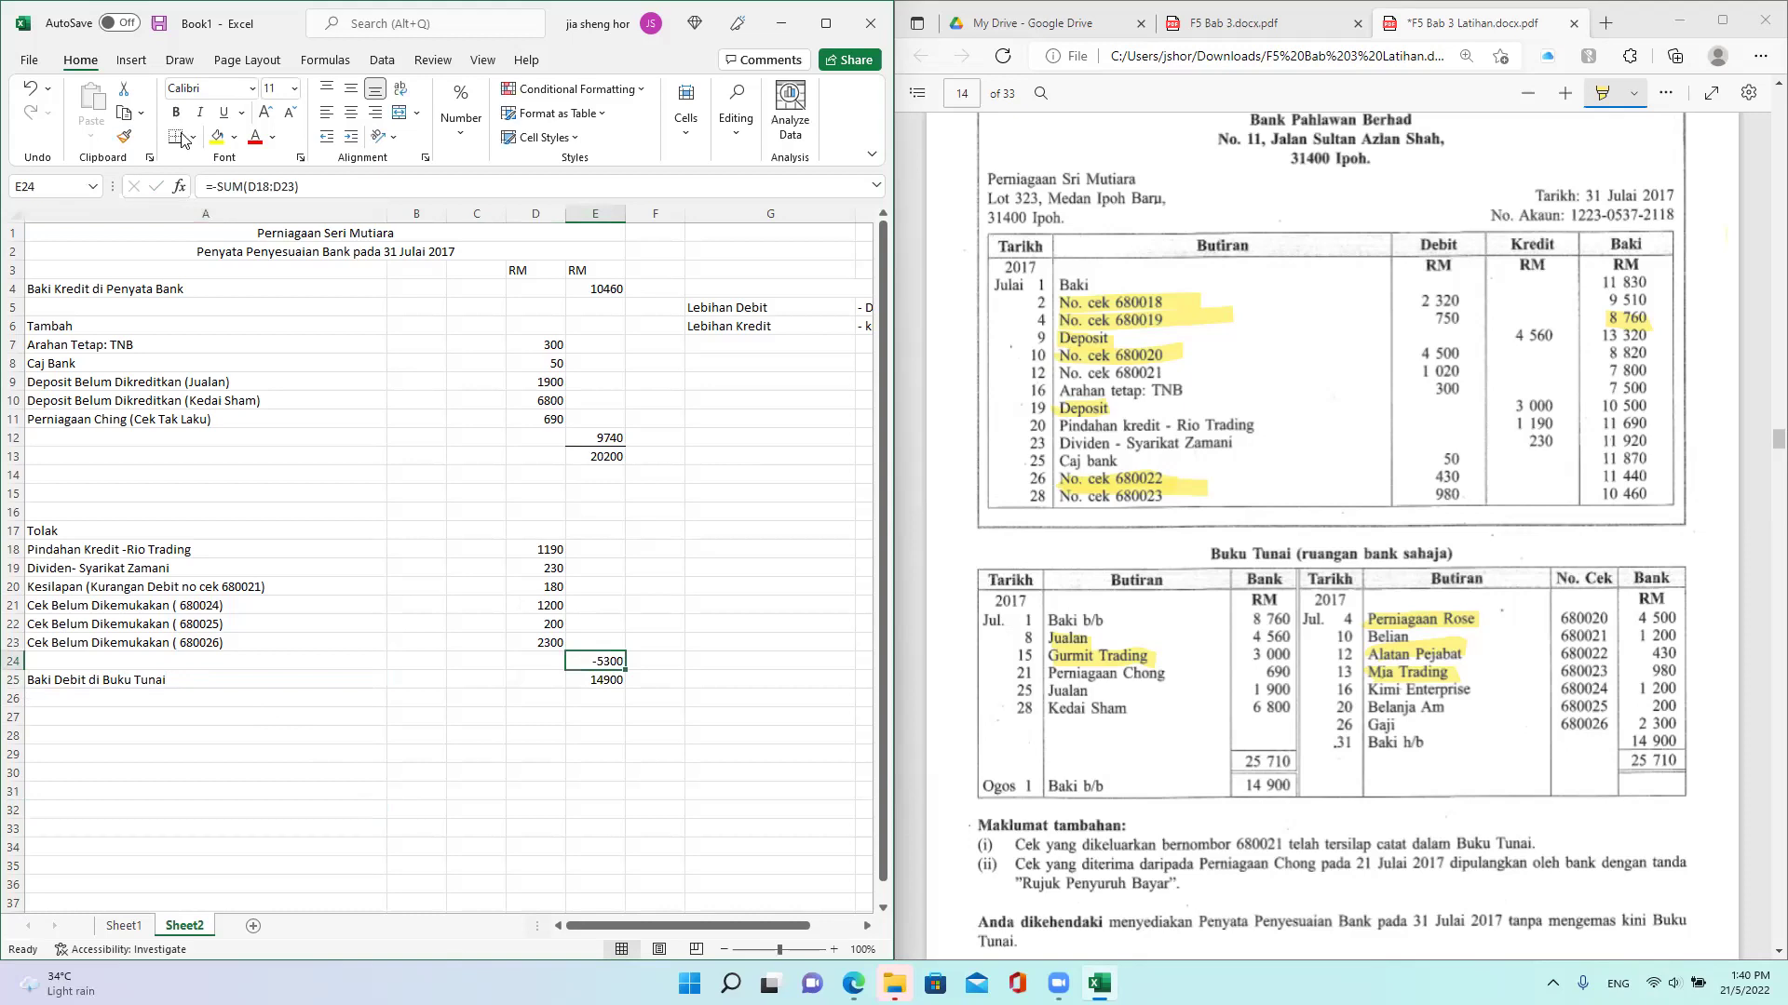
{"action": "left_click", "coordinate": [589, 677]}
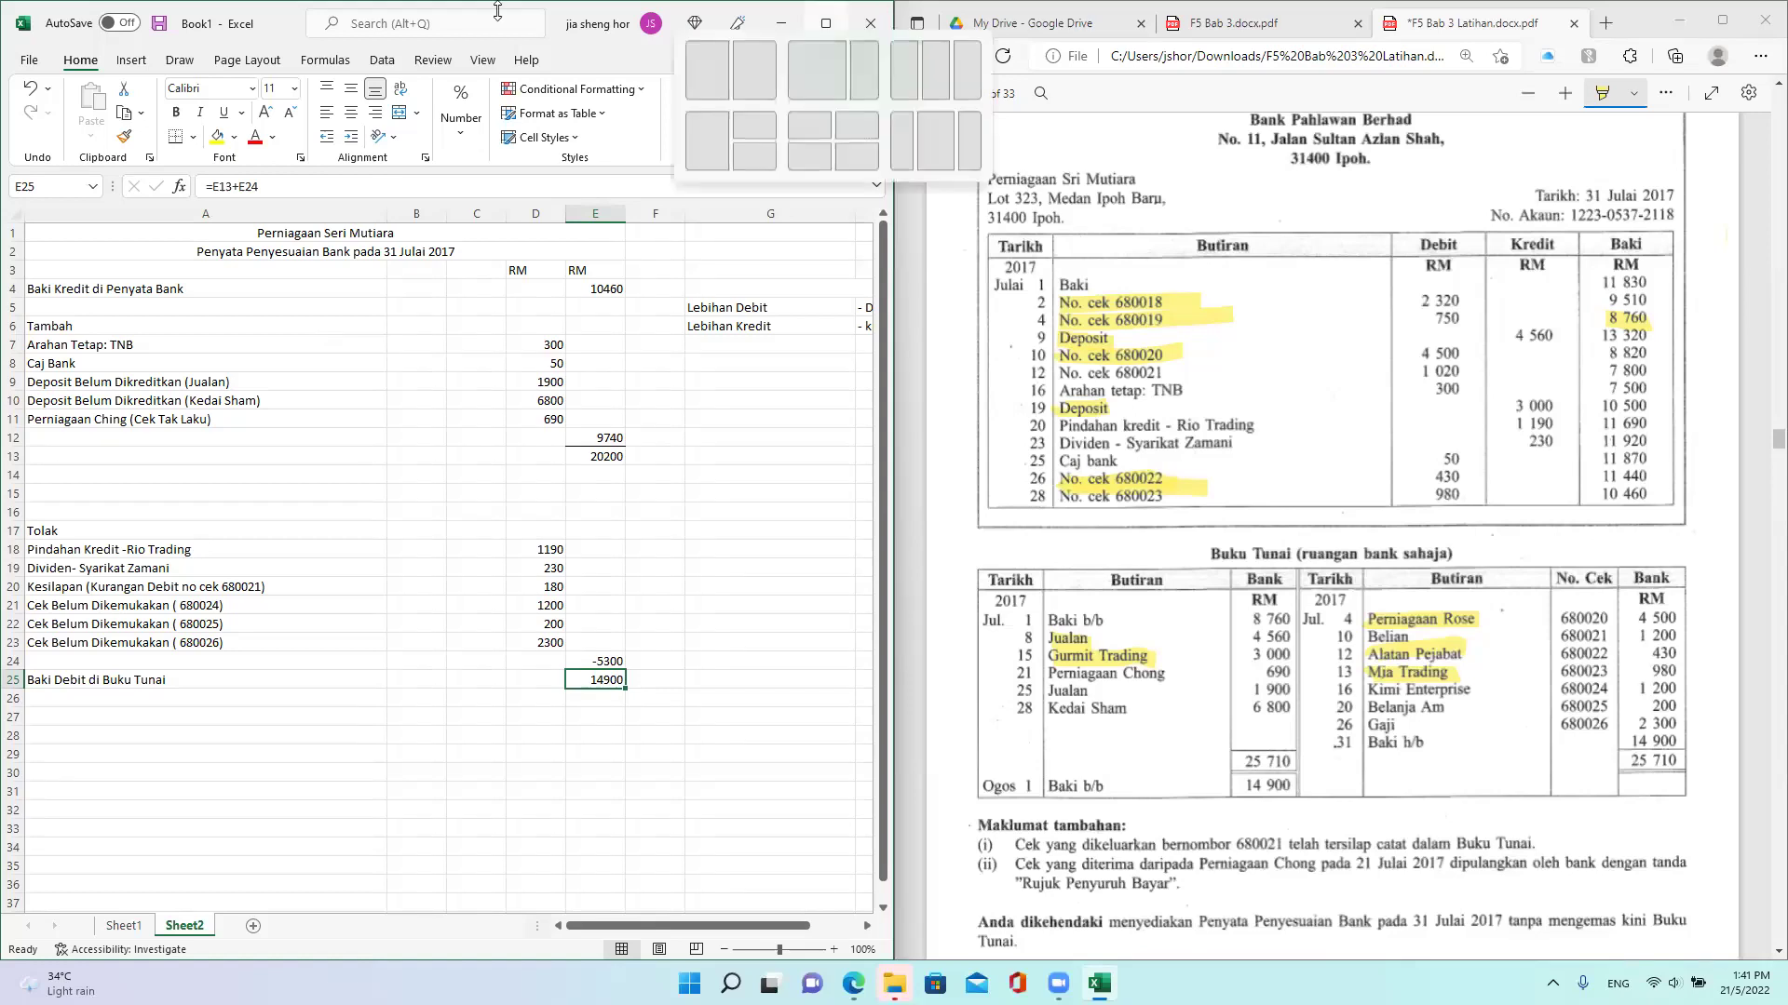
{"action": "left_click", "coordinate": [825, 23]}
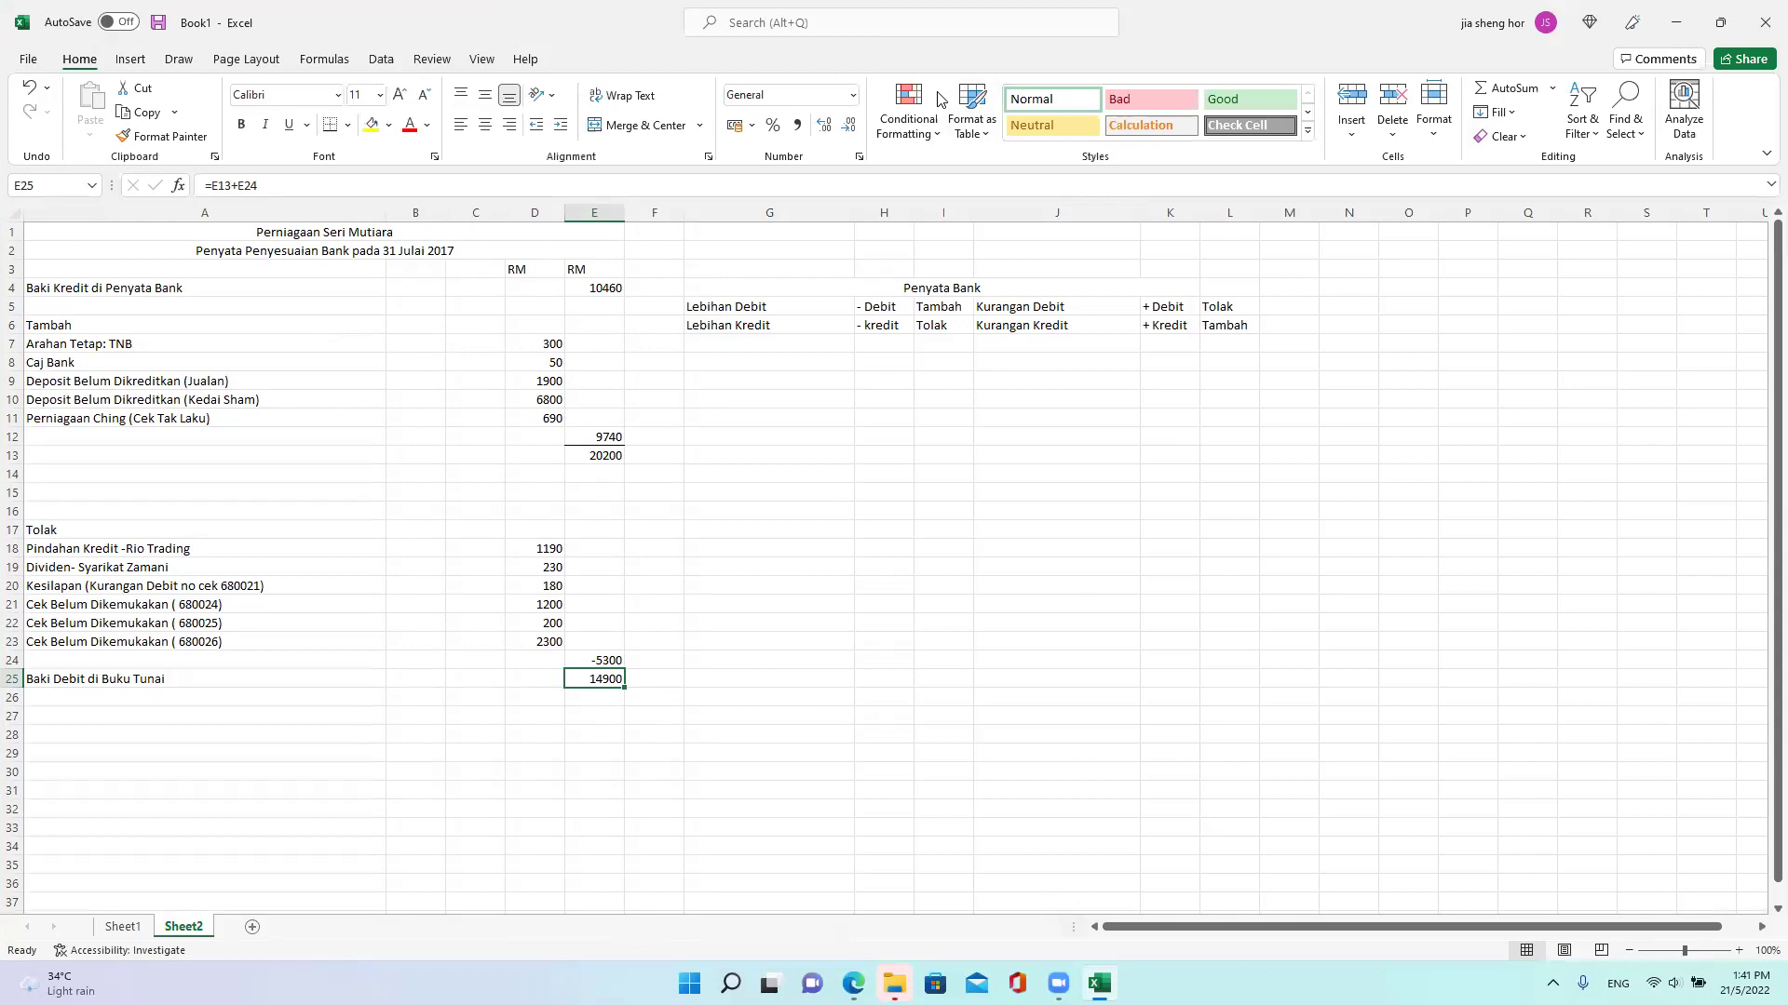